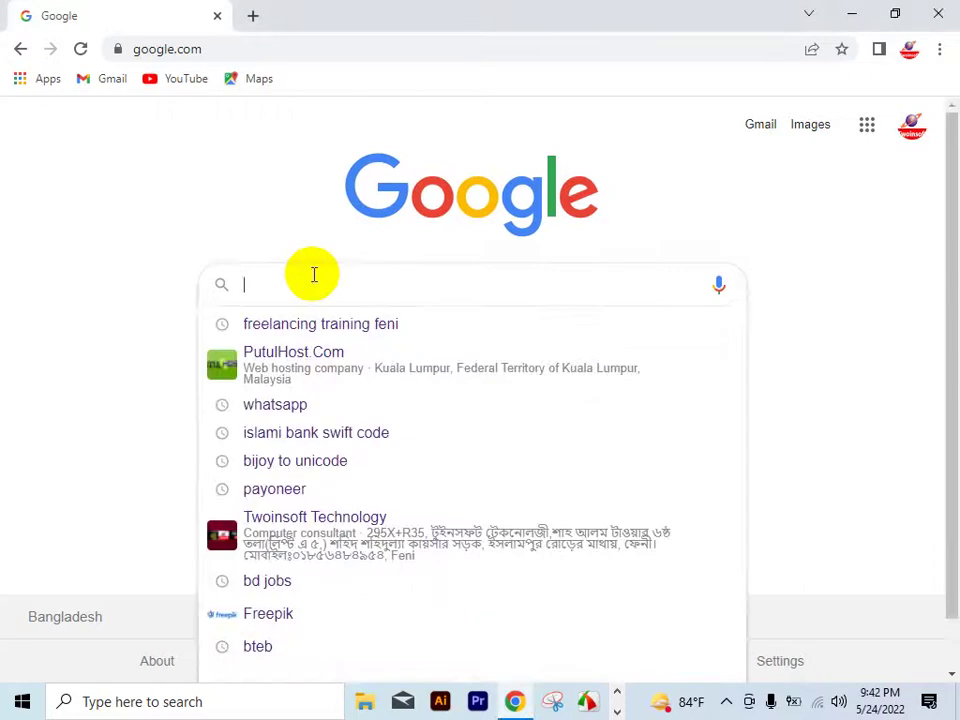
# Search Google for 'flyer'.
pyautogui.write('fl')
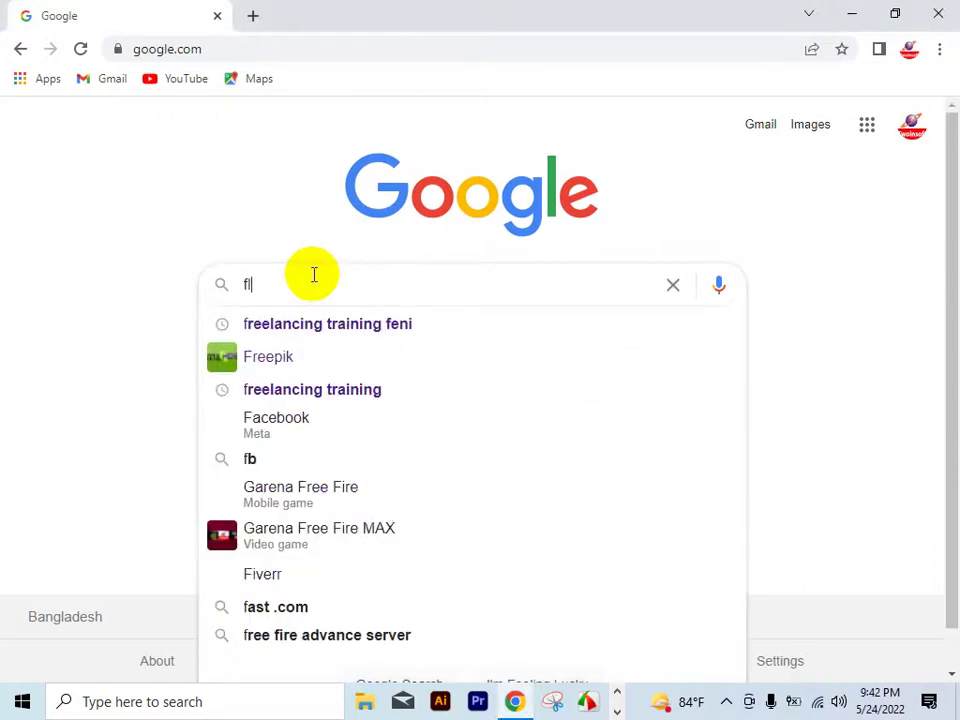
pyautogui.write('yer')
pyautogui.press('Return')
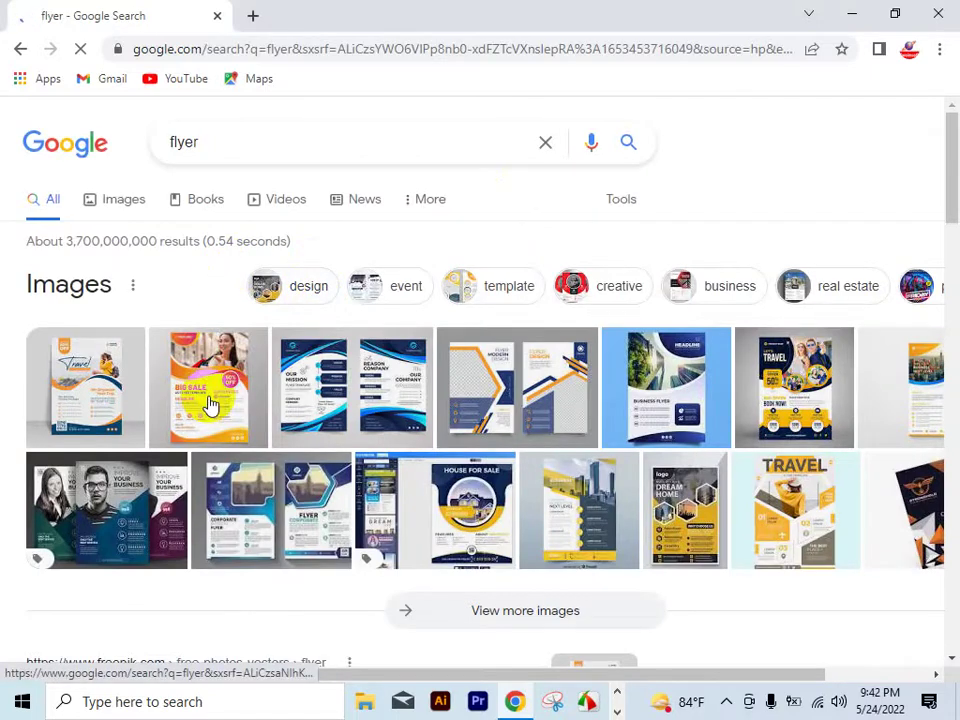
pyautogui.scroll(-3, 210, 405)
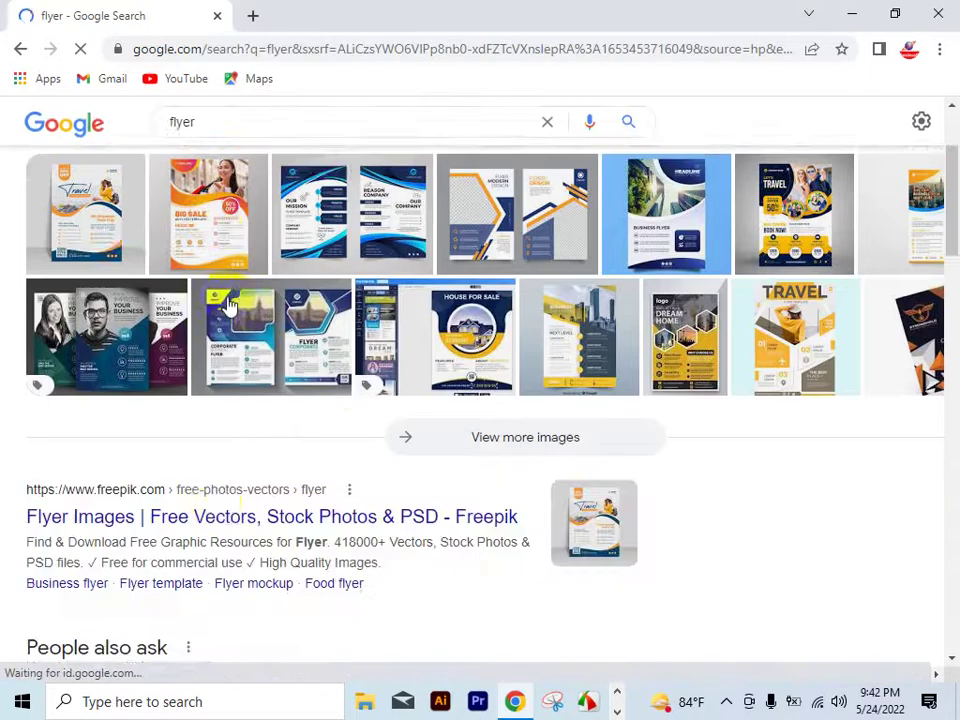
pyautogui.scroll(3, 228, 305)
# Browse the Google Images results for 'flyer', then minimize Chrome to the desktop.
pyautogui.click(135, 200)
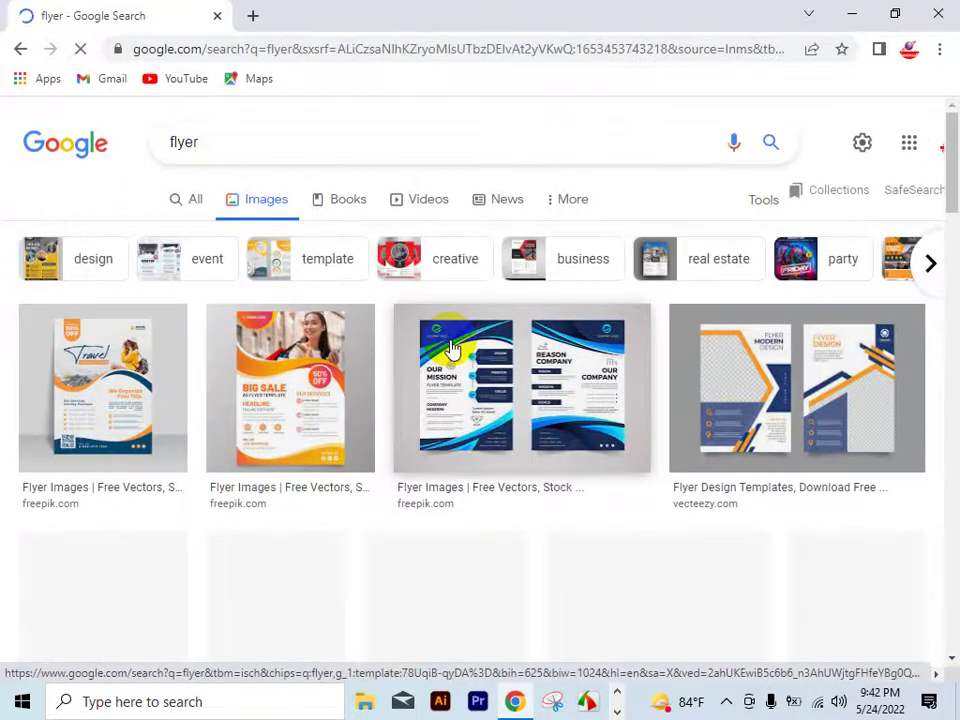
pyautogui.scroll(-2, 455, 360)
pyautogui.scroll(2, 460, 400)
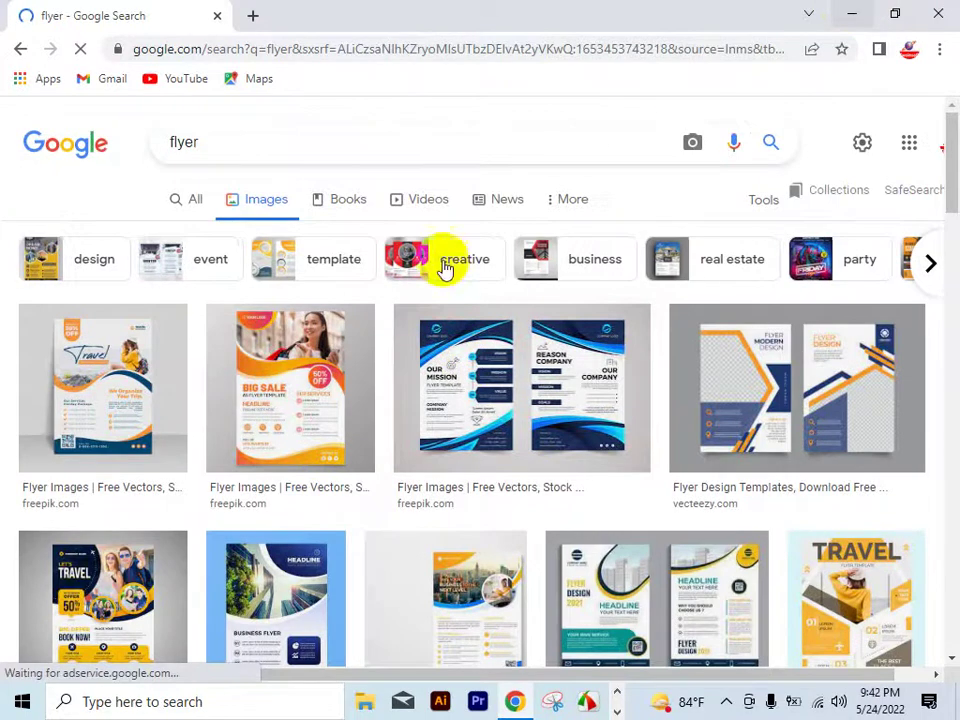
pyautogui.scroll(-4, 443, 270)
pyautogui.scroll(2, 410, 270)
pyautogui.scroll(2, 290, 300)
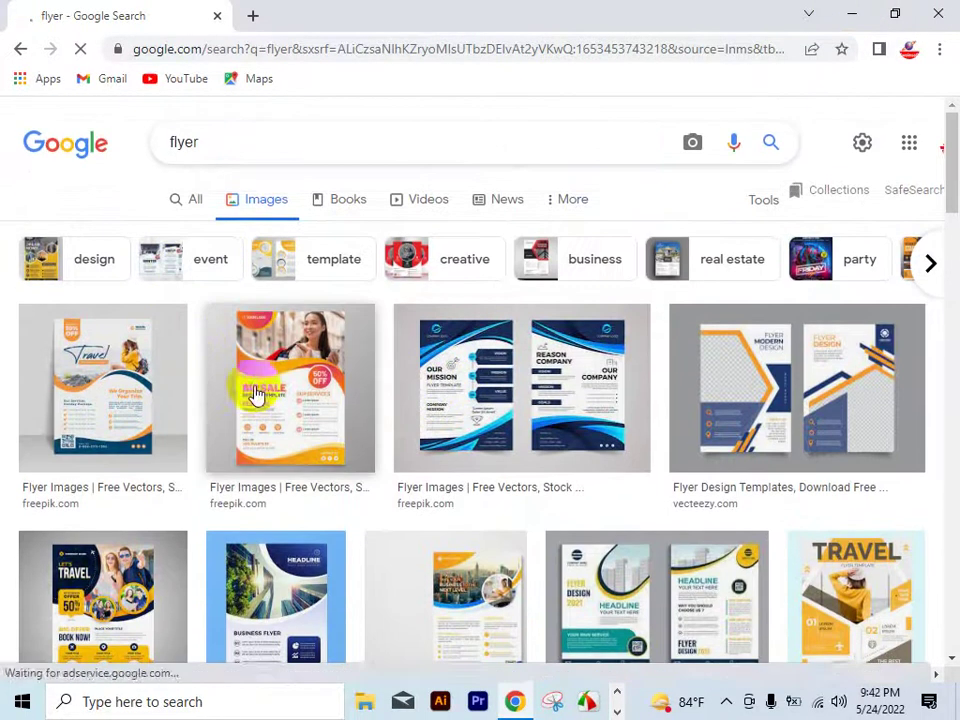
pyautogui.scroll(-1, 330, 340)
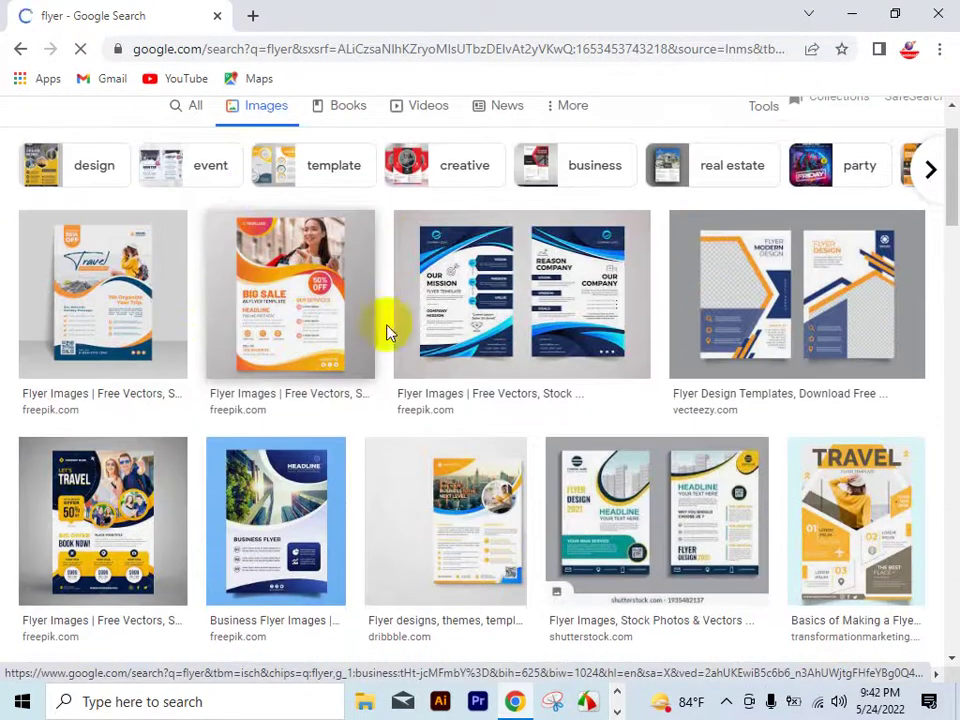
pyautogui.click(852, 14)
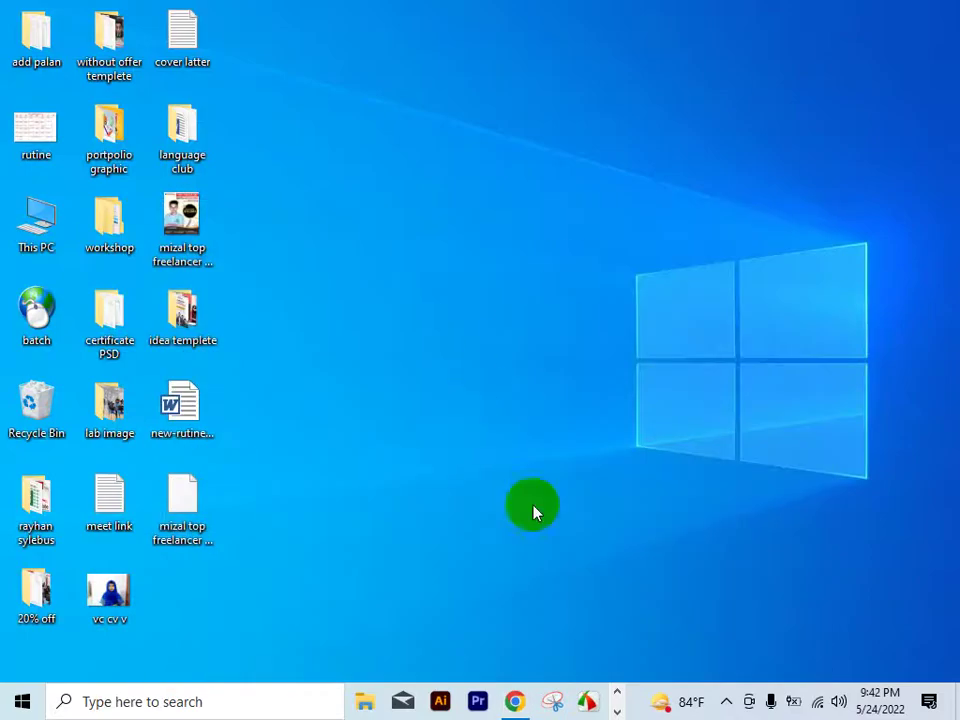
# Briefly bring up Photoshop from the taskbar, then return to Chrome's flyer image results.
pyautogui.click(617, 711)
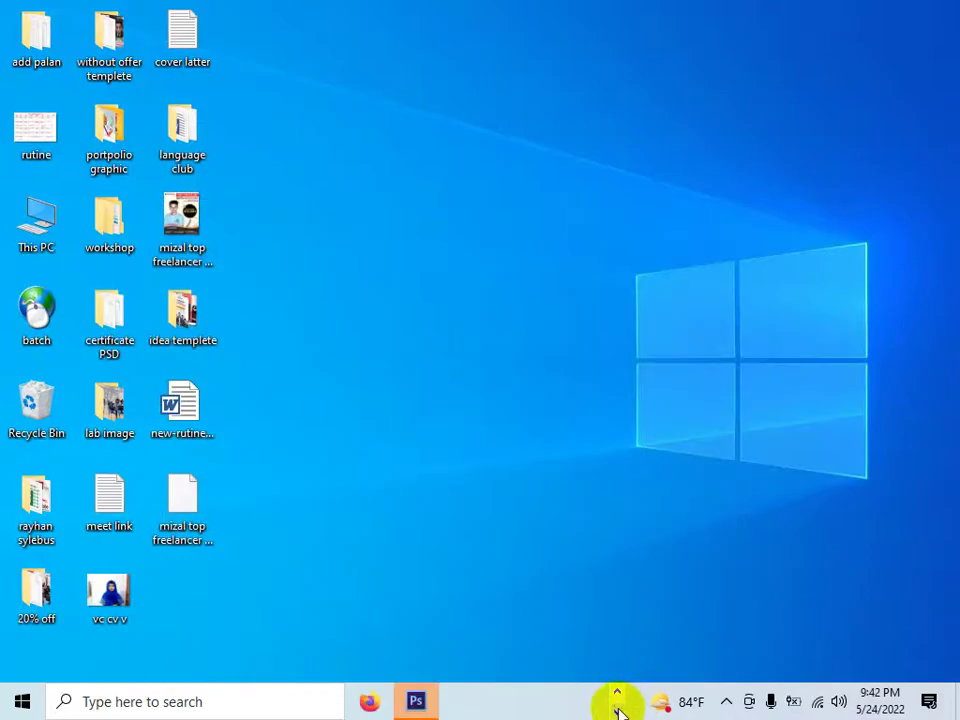
pyautogui.click(440, 705)
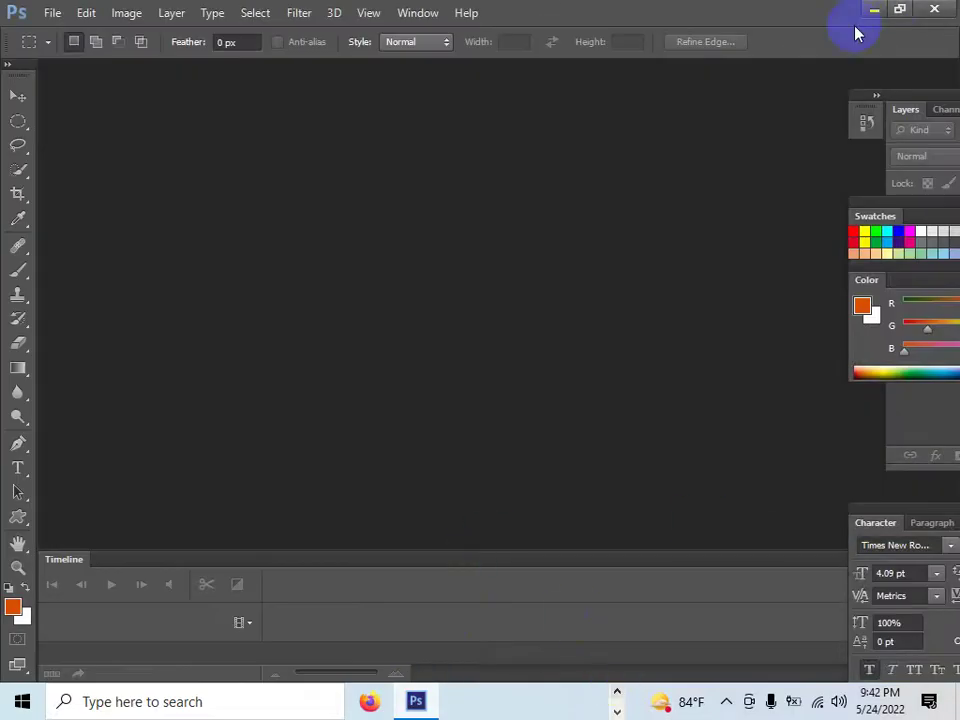
pyautogui.click(617, 693)
pyautogui.click(514, 701)
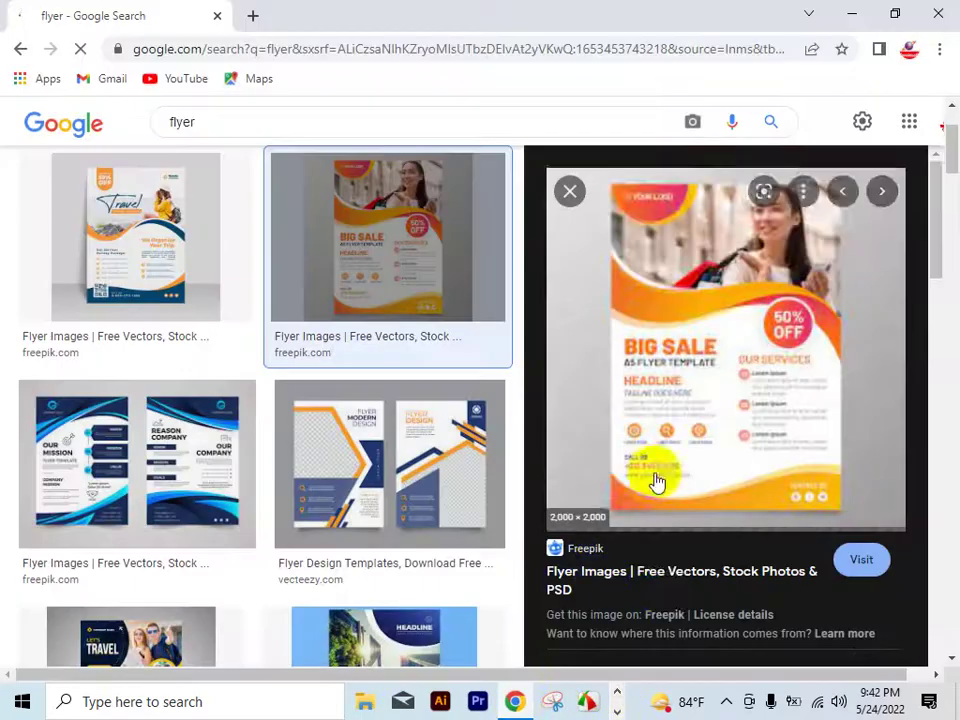
# Scroll the flyer results and preview a business flyer design image.
pyautogui.scroll(-4, 656, 483)
pyautogui.scroll(-3, 656, 483)
pyautogui.scroll(-3, 459, 476)
pyautogui.scroll(-2, 459, 478)
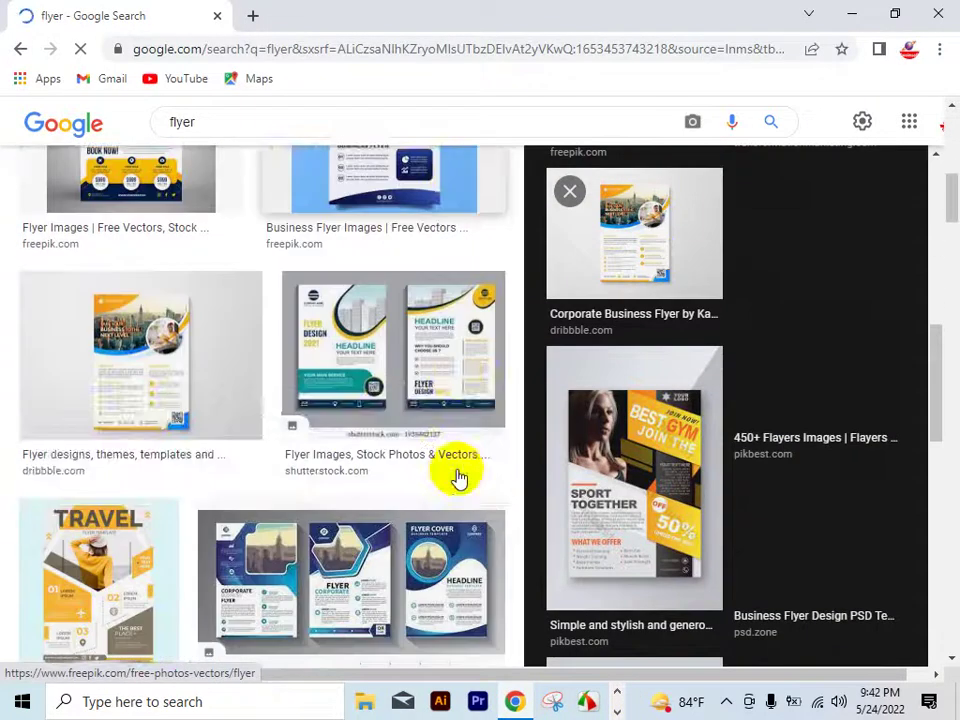
pyautogui.scroll(-3, 459, 478)
pyautogui.scroll(-2, 459, 478)
pyautogui.scroll(-2, 840, 380)
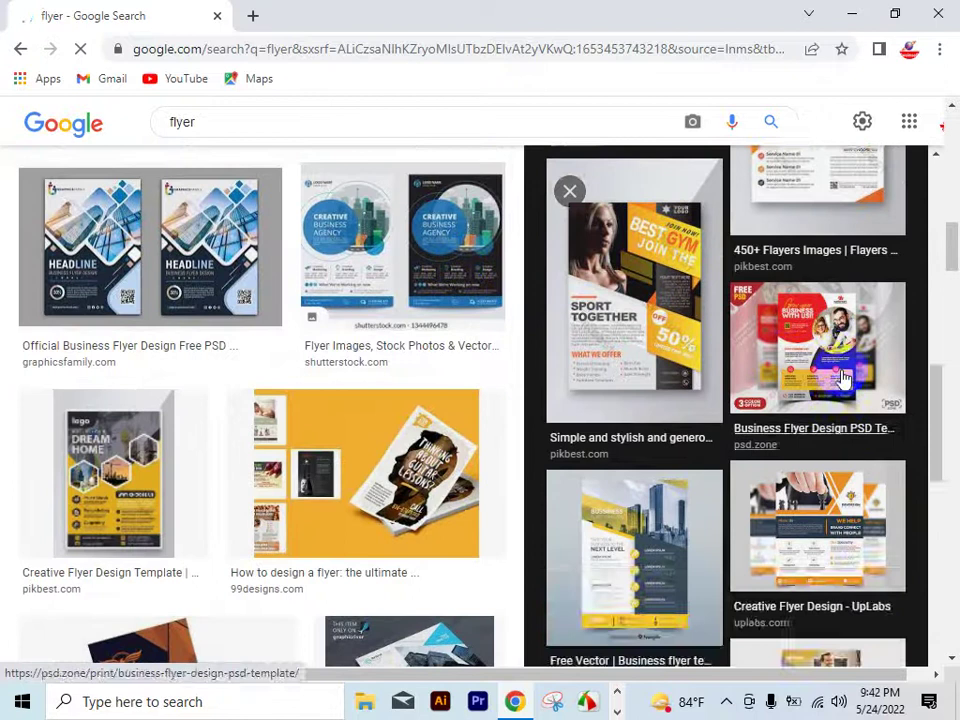
pyautogui.click(842, 376)
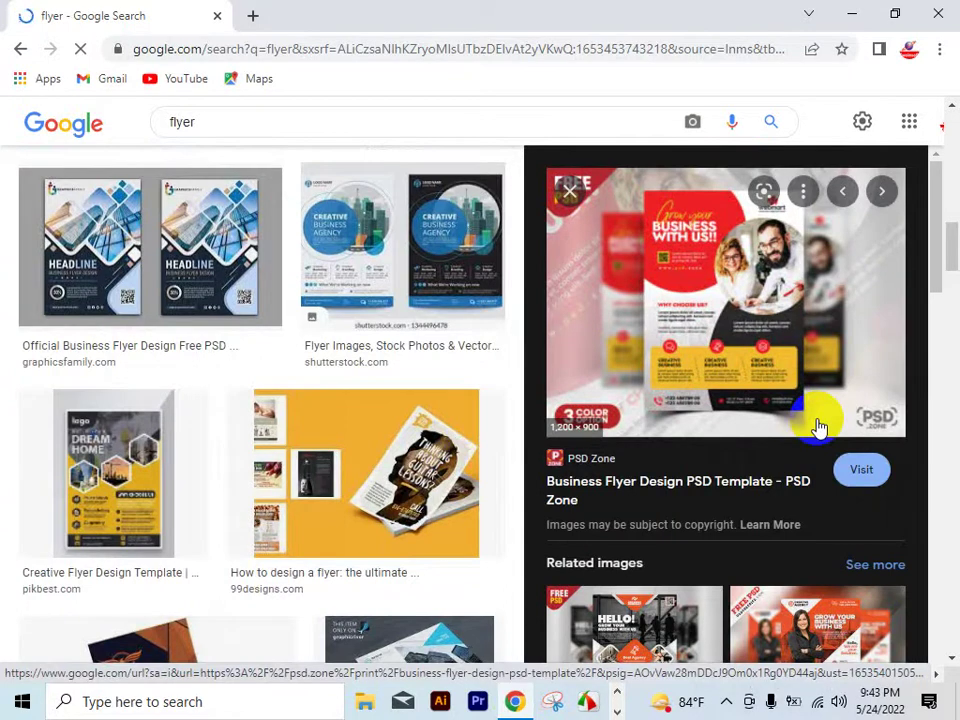
# Preview PSD Zone's Business Flyer Design PSD Template from the related images.
pyautogui.scroll(-5, 818, 428)
pyautogui.scroll(-5, 818, 428)
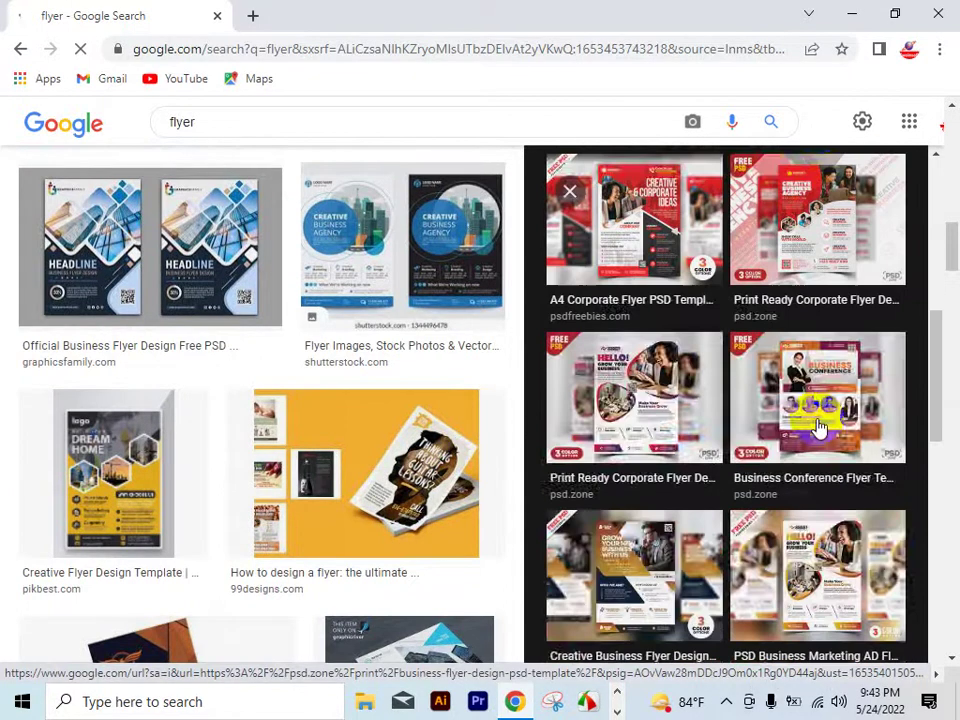
pyautogui.scroll(-3, 818, 428)
pyautogui.scroll(-1, 818, 428)
pyautogui.scroll(-3, 818, 428)
pyautogui.click(818, 425)
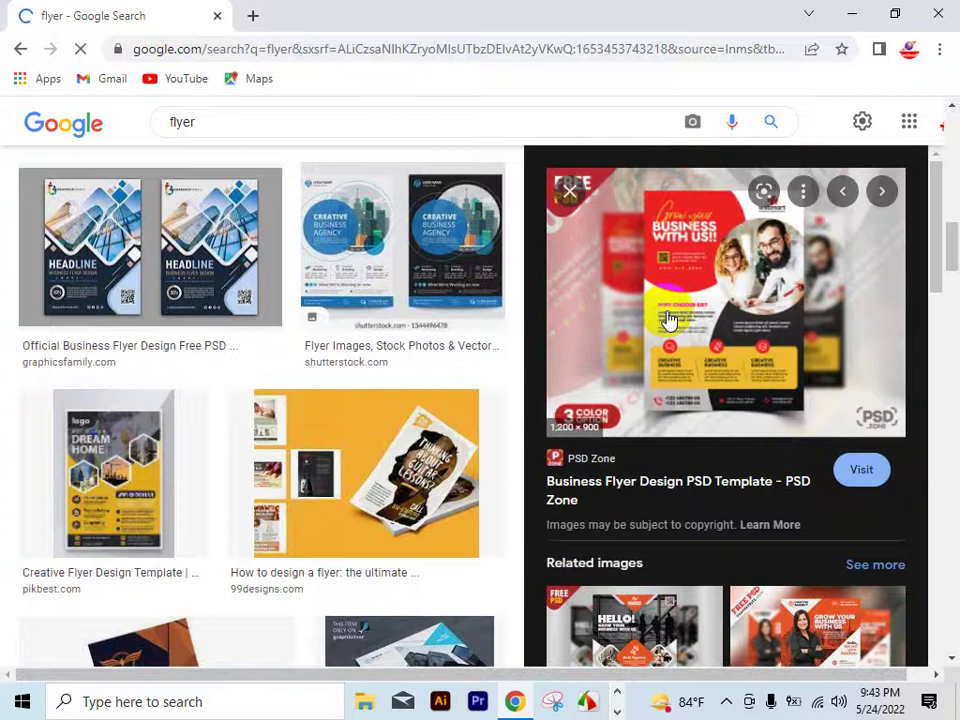
pyautogui.click(253, 15)
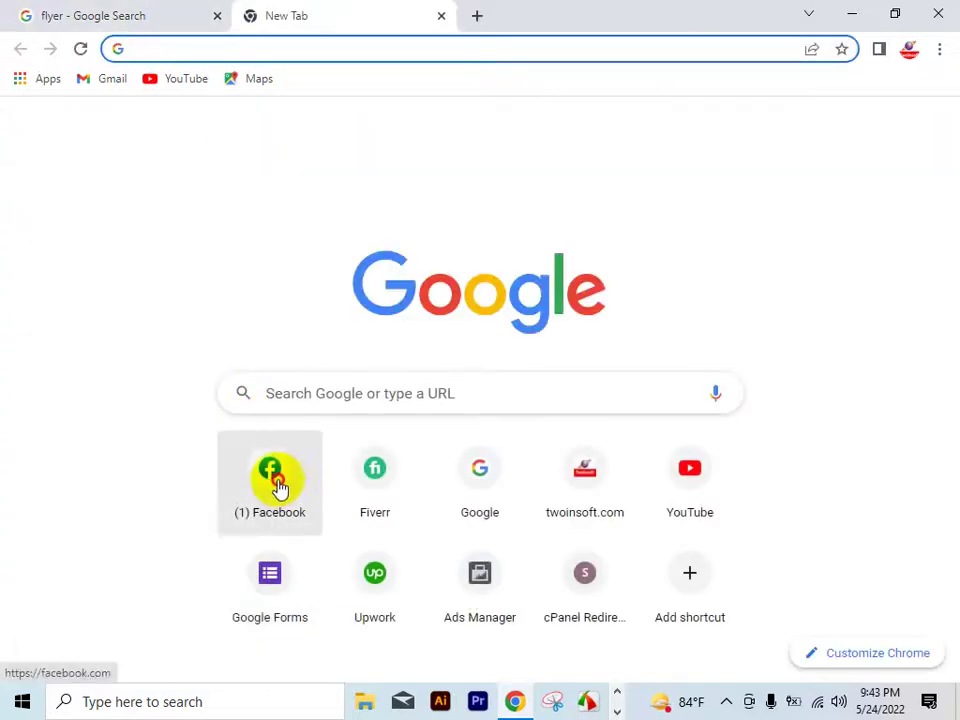
# Start loading Facebook in the new browser tab.
pyautogui.click(148, 16)
pyautogui.scroll(-2, 580, 300)
pyautogui.scroll(-4, 568, 189)
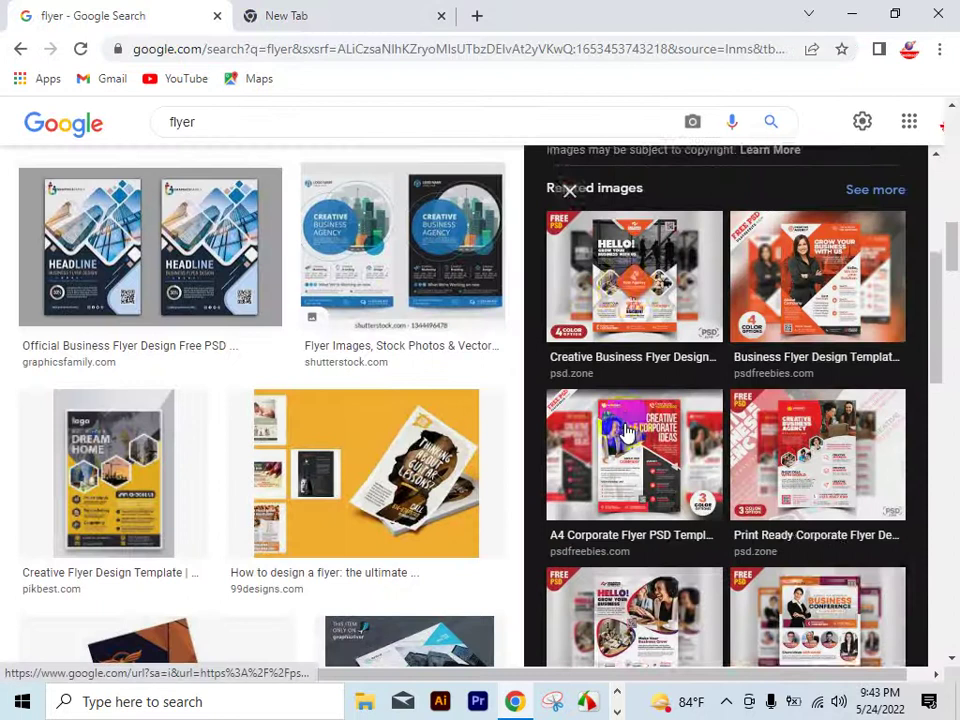
pyautogui.scroll(-3, 600, 320)
pyautogui.scroll(-1, 625, 430)
pyautogui.scroll(-2, 625, 430)
pyautogui.scroll(-3, 522, 378)
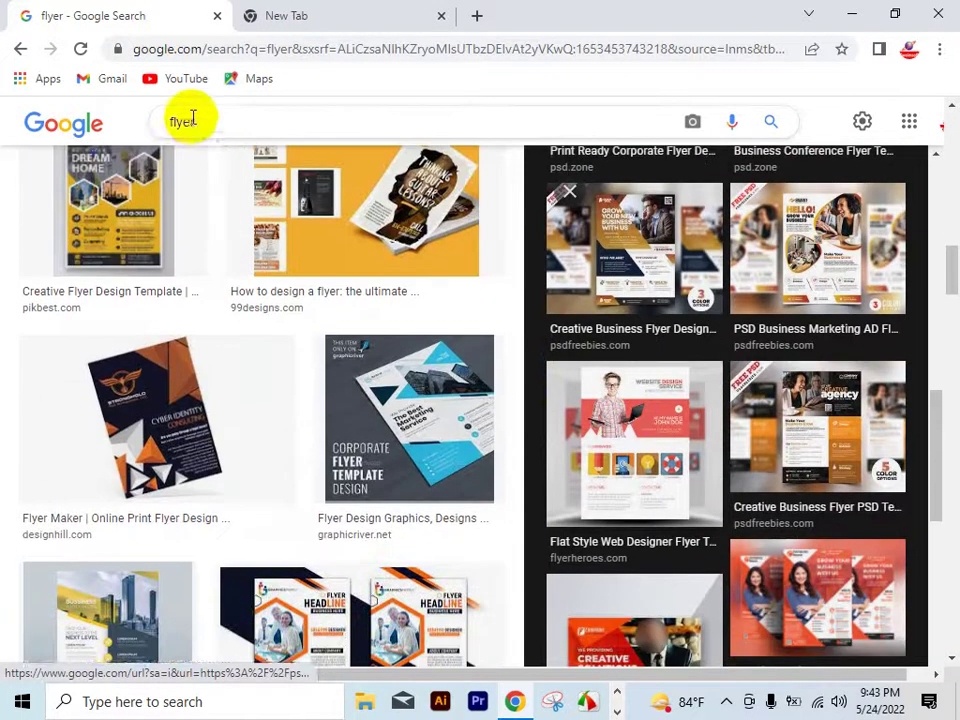
# Refine the image search to 'flyer design restaurent' and return to its results.
pyautogui.click(225, 122)
pyautogui.write('design')
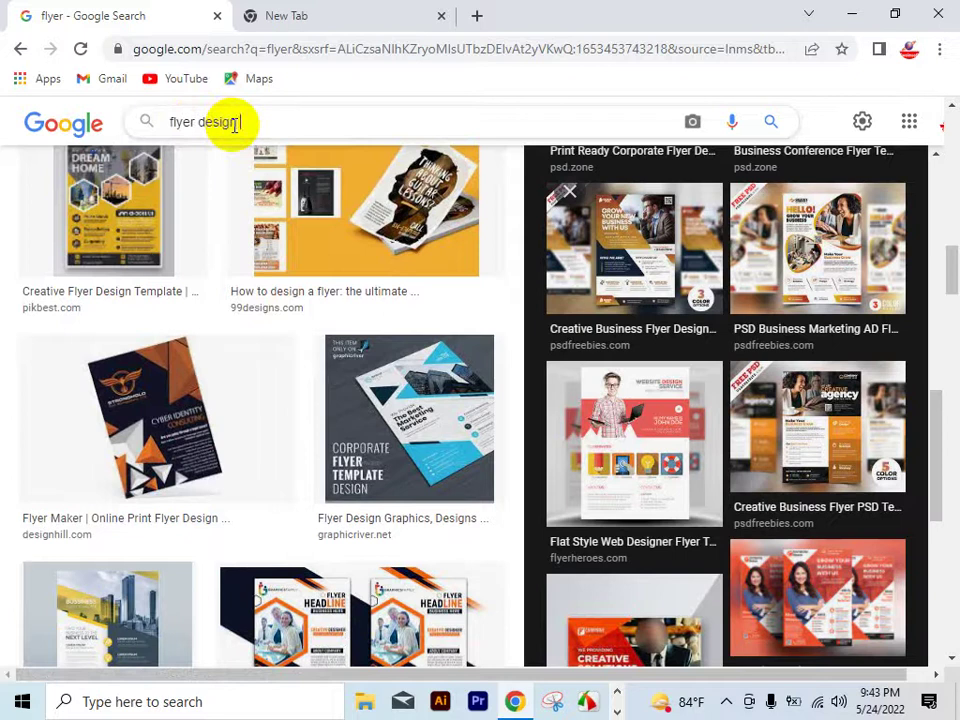
pyautogui.write('restaurent')
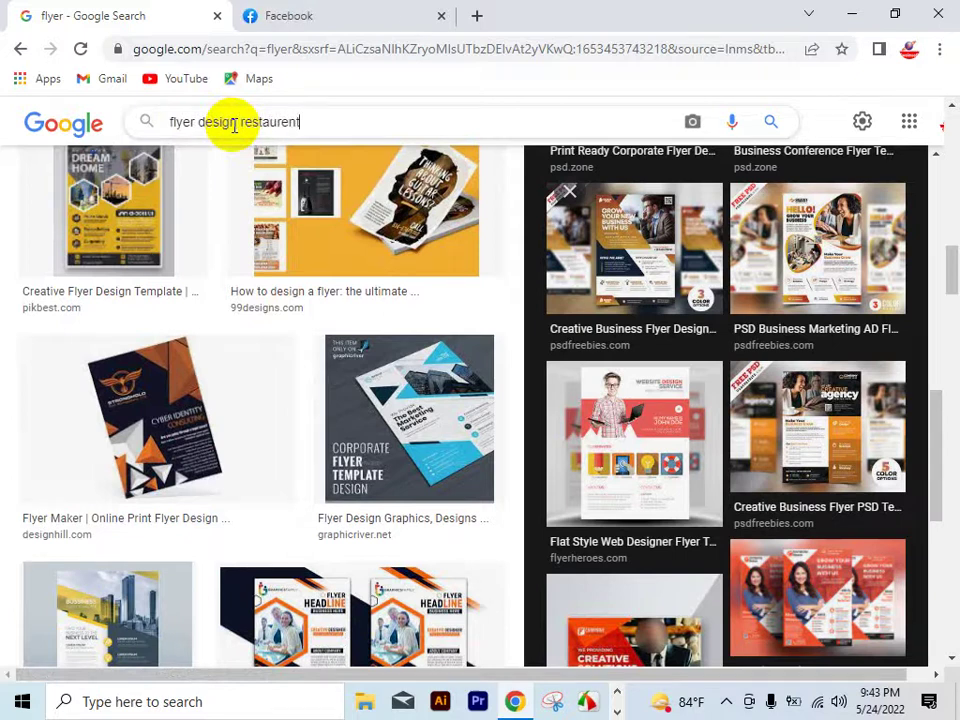
pyautogui.press('Return')
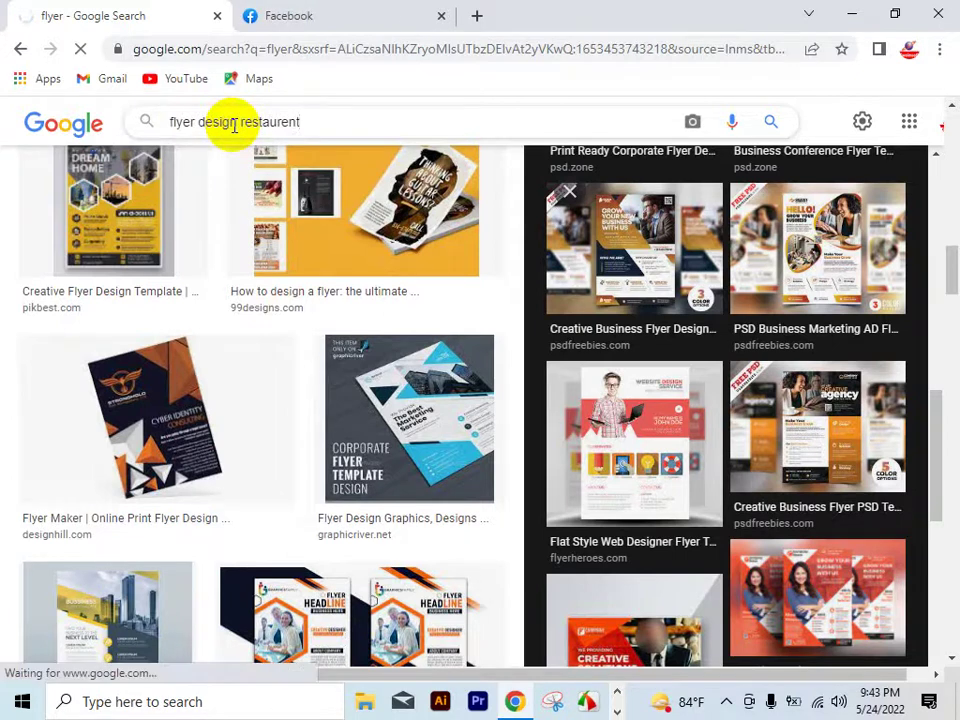
pyautogui.click(310, 17)
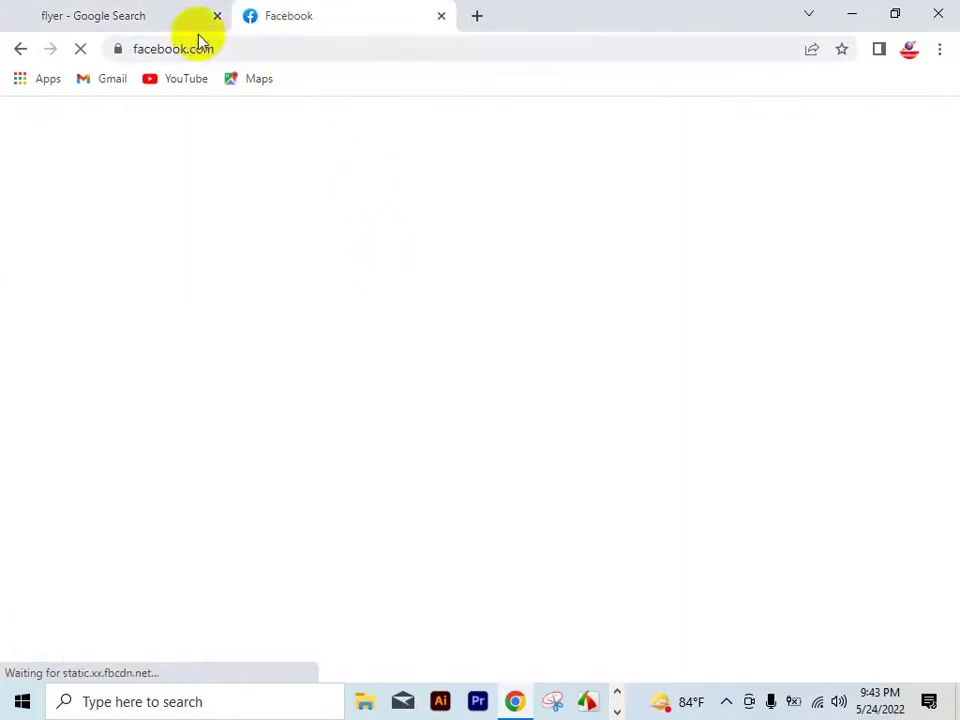
pyautogui.click(174, 15)
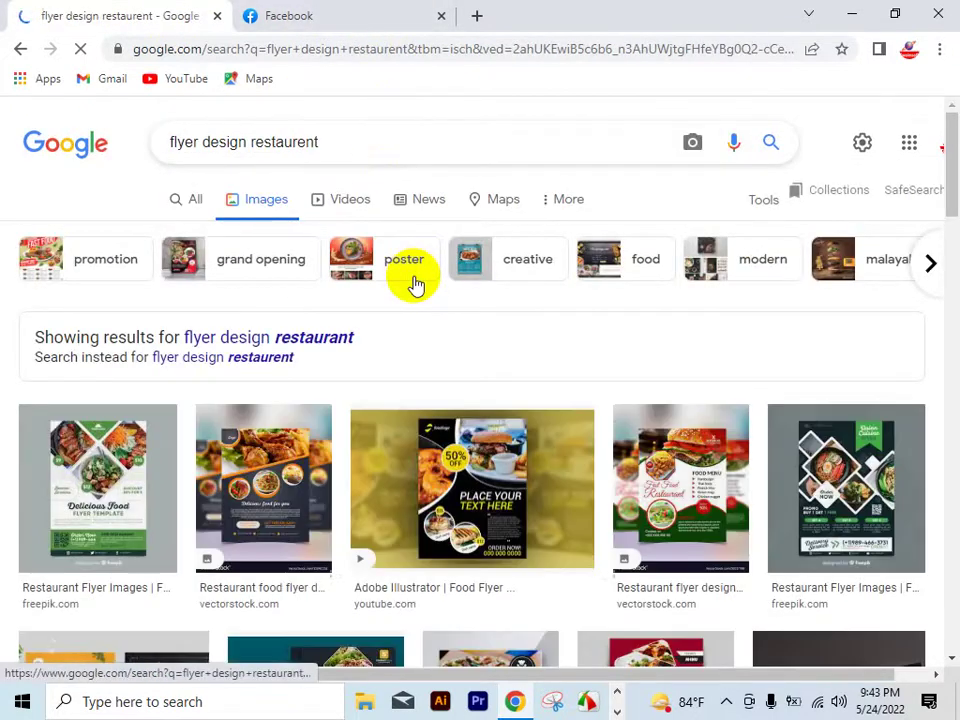
# Scroll through the restaurant flyer templates from freepik, vectorstock and dribbble, then back to the top.
pyautogui.scroll(-2, 420, 297)
pyautogui.scroll(-2, 420, 297)
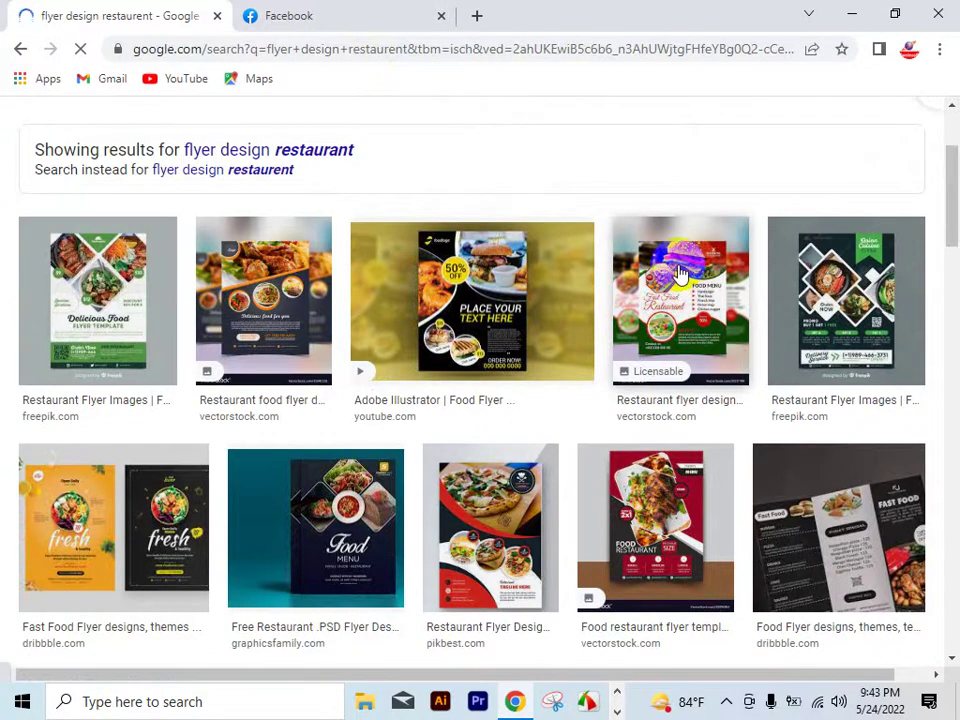
pyautogui.scroll(-1, 306, 428)
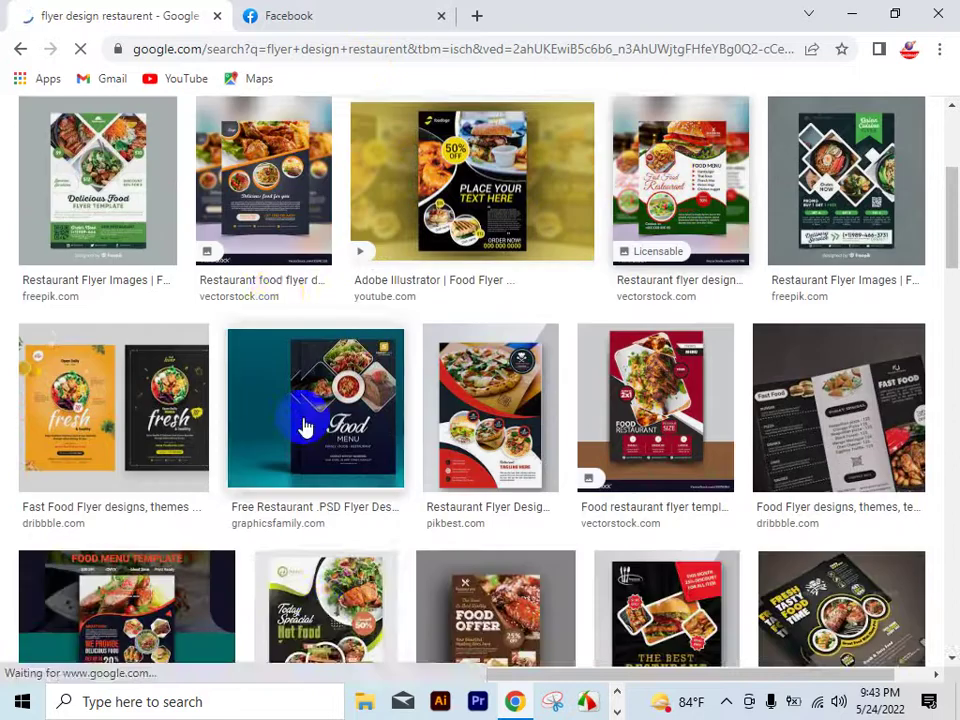
pyautogui.scroll(-2, 320, 425)
pyautogui.scroll(-2, 335, 420)
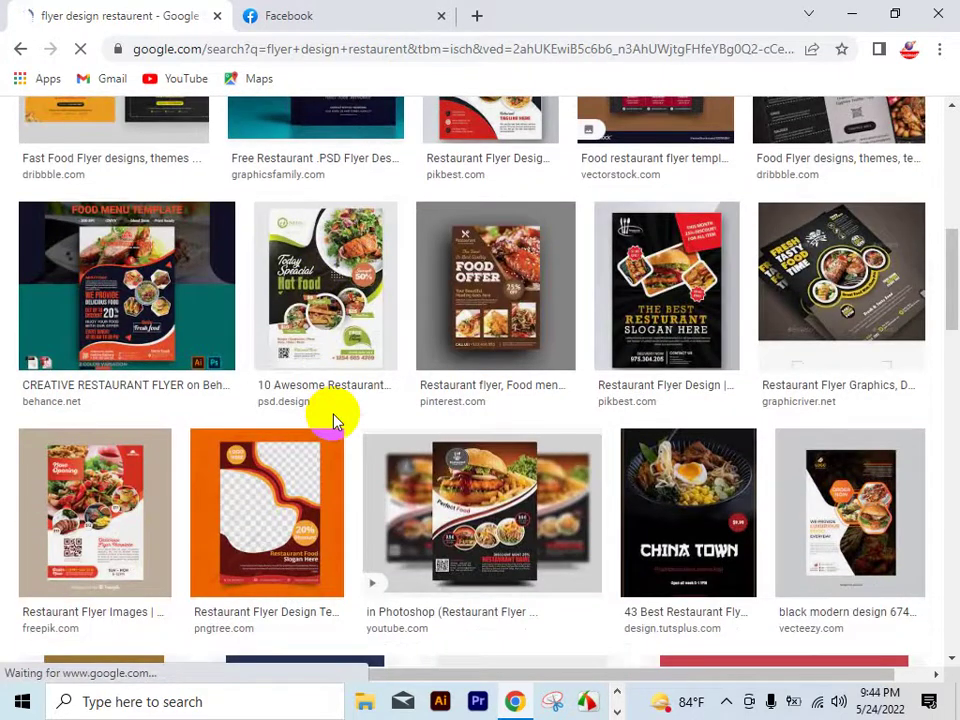
pyautogui.scroll(-4, 333, 420)
pyautogui.scroll(2, 332, 422)
pyautogui.scroll(2, 335, 422)
pyautogui.scroll(5, 340, 420)
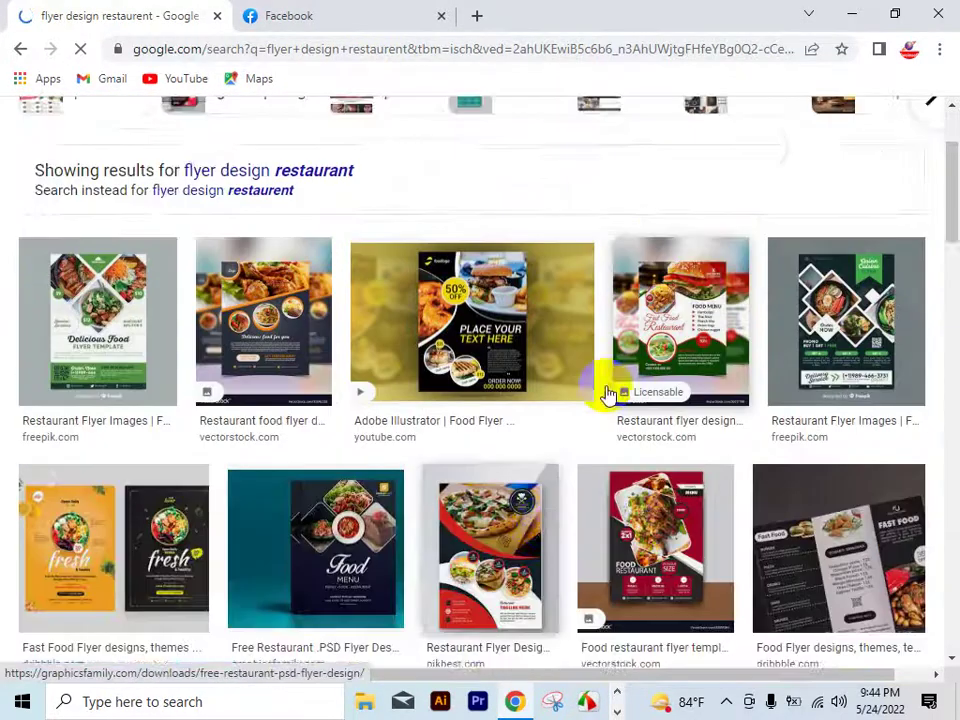
pyautogui.scroll(2, 611, 392)
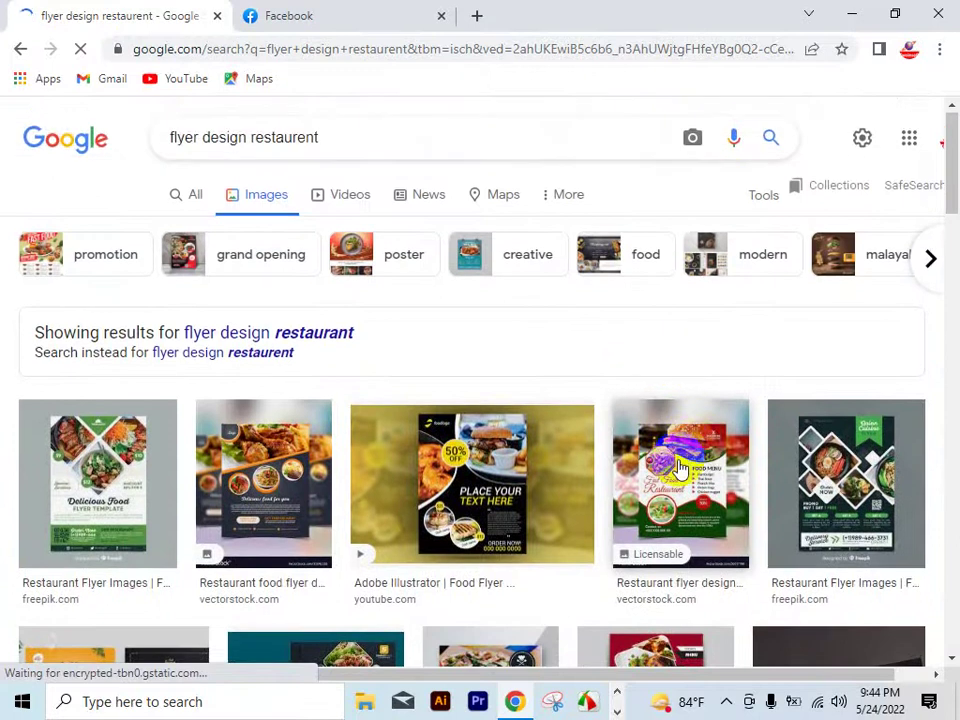
# Toggle between the loading Facebook tab and the restaurant flyer results, ending on the results.
pyautogui.click(349, 18)
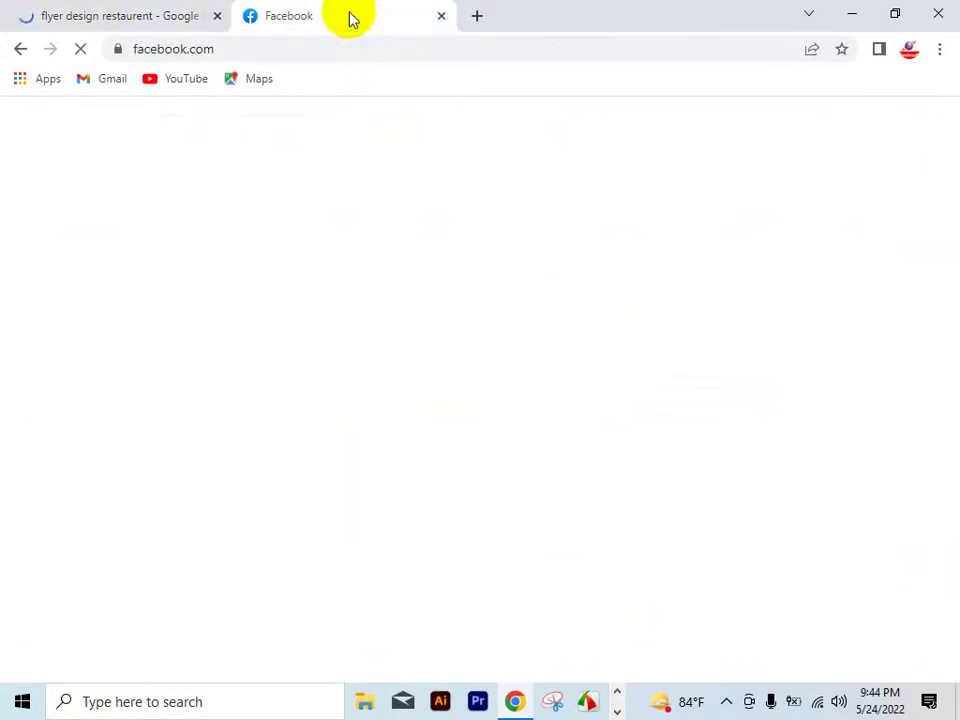
pyautogui.click(158, 12)
pyautogui.click(305, 18)
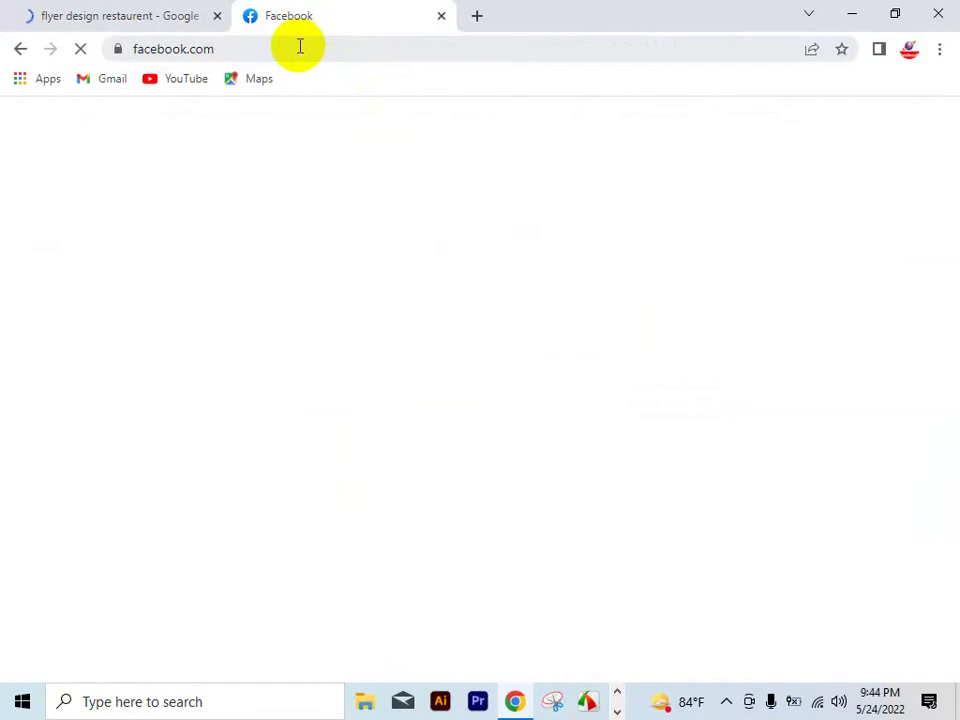
pyautogui.click(154, 18)
pyautogui.click(311, 14)
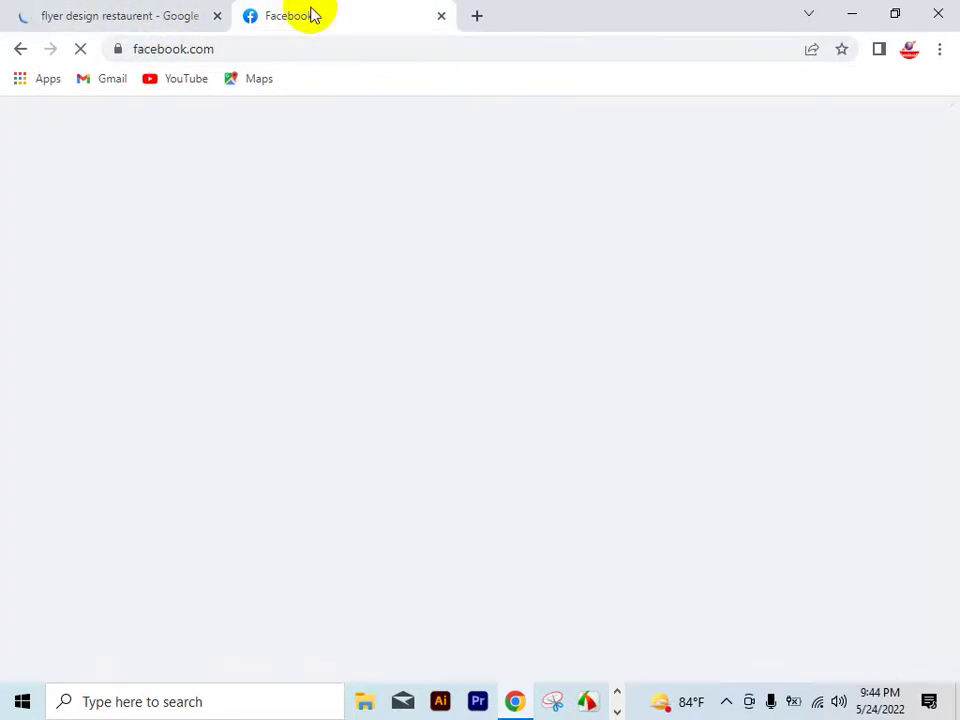
pyautogui.click(145, 10)
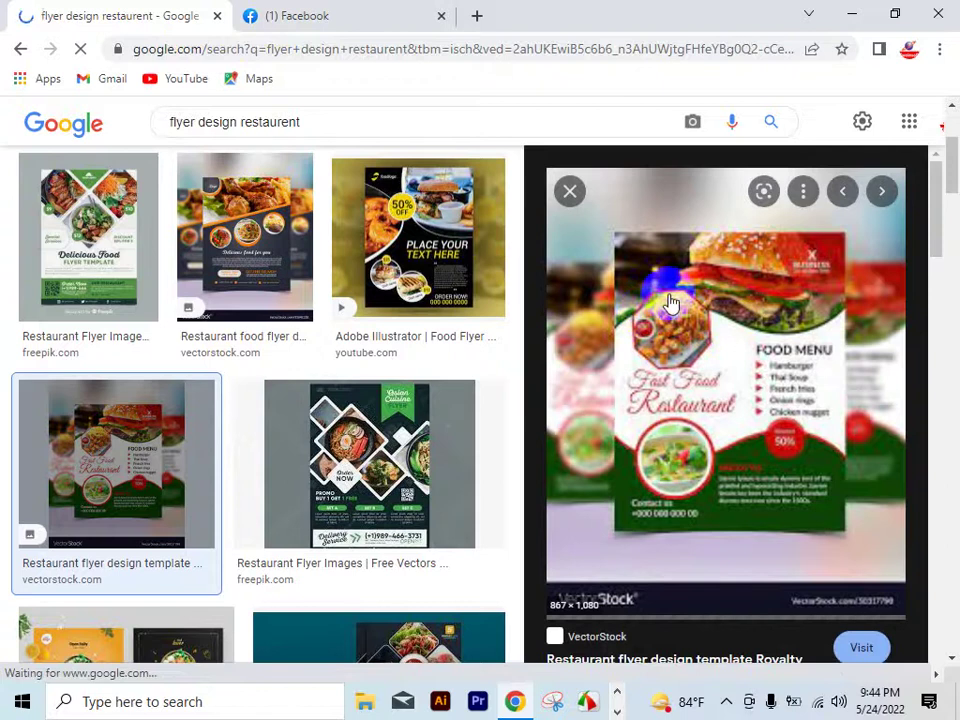
# Scroll the restaurant results and preview the Delicious Food flyer.
pyautogui.scroll(-4, 706, 325)
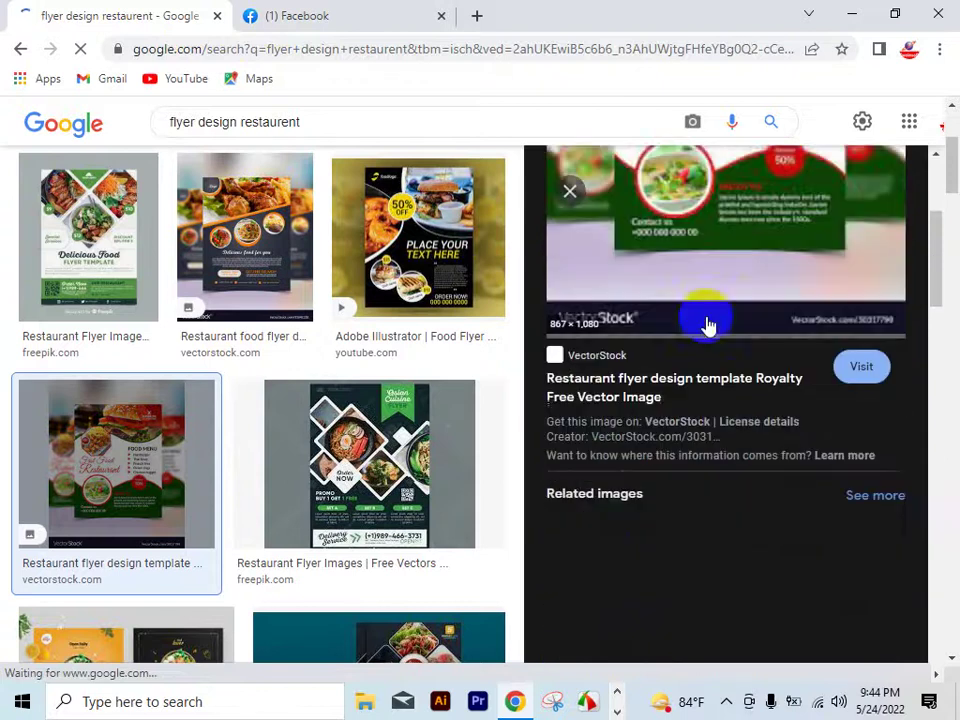
pyautogui.scroll(-3, 706, 322)
pyautogui.scroll(-1, 461, 364)
pyautogui.scroll(-4, 424, 362)
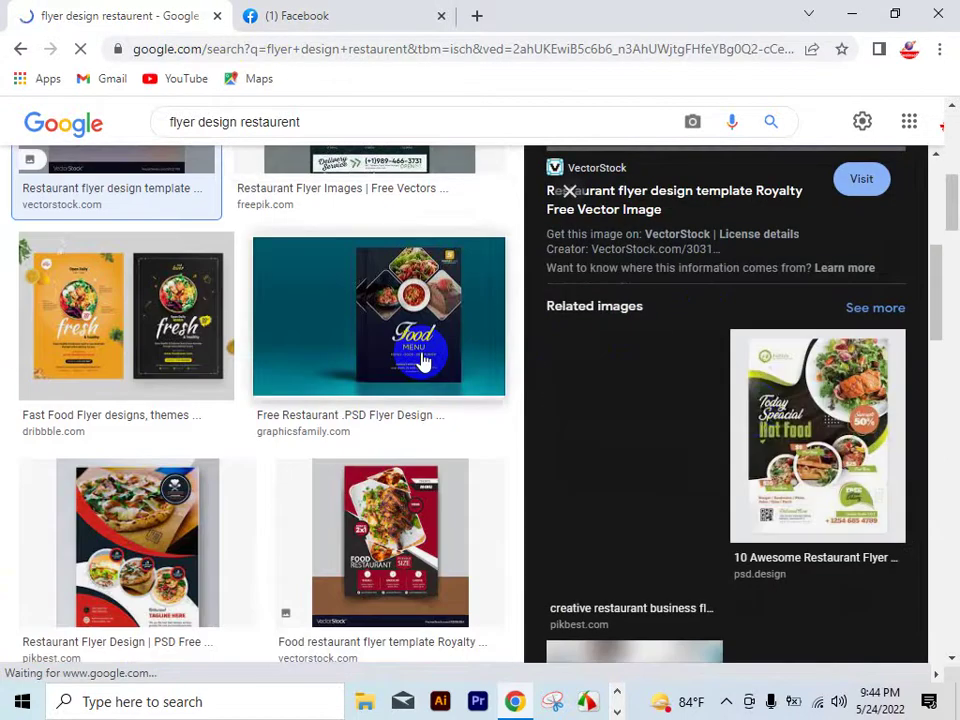
pyautogui.scroll(-2, 789, 426)
pyautogui.scroll(-1, 760, 422)
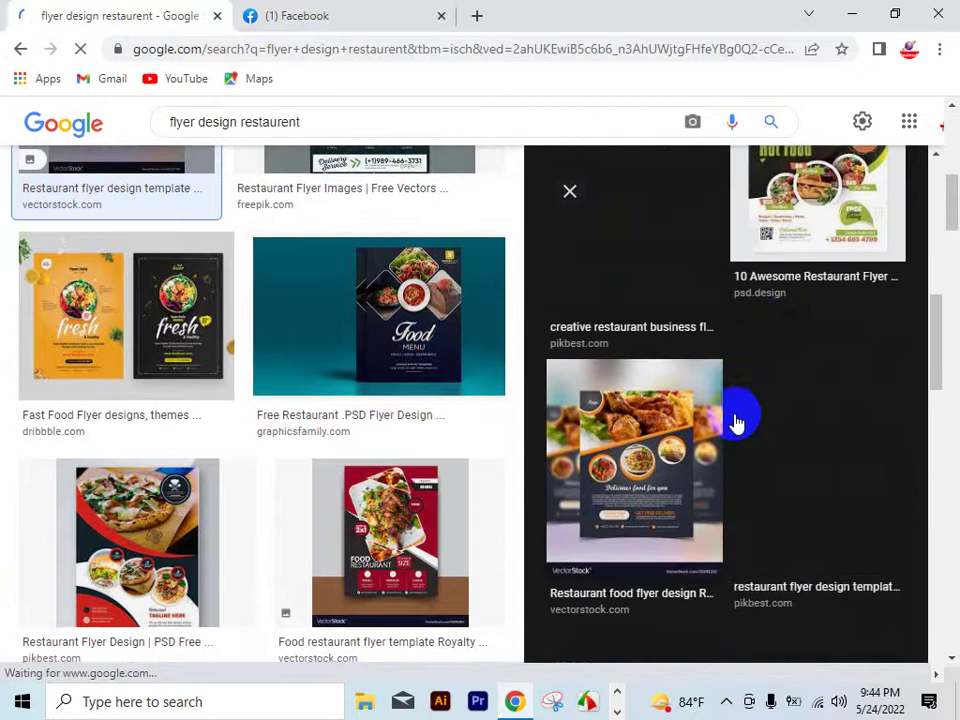
pyautogui.scroll(-1, 685, 410)
pyautogui.scroll(-2, 690, 413)
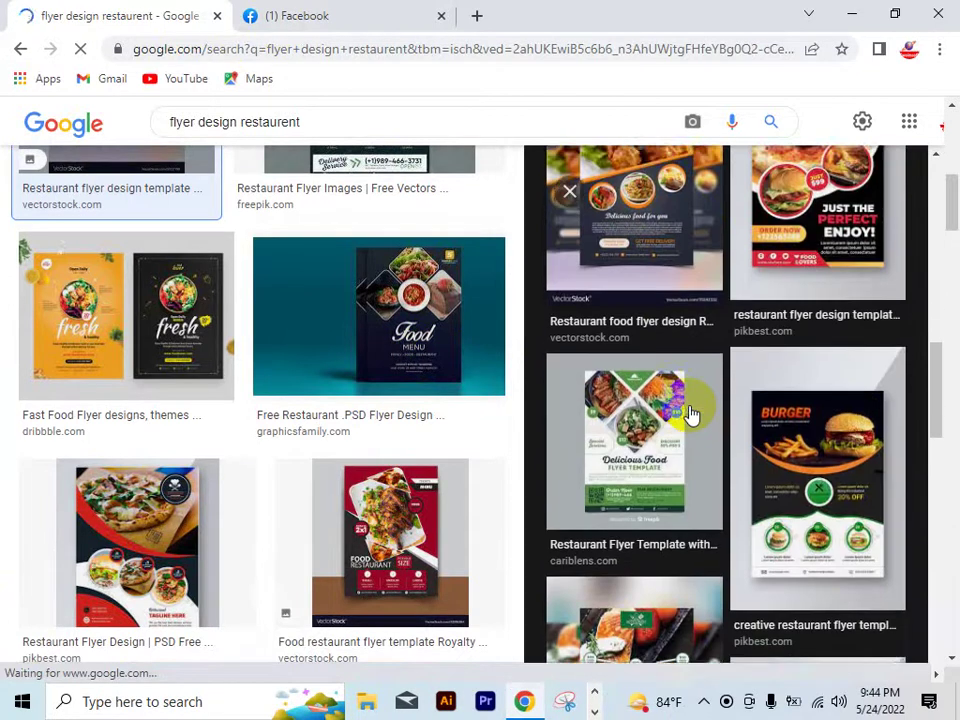
pyautogui.click(670, 392)
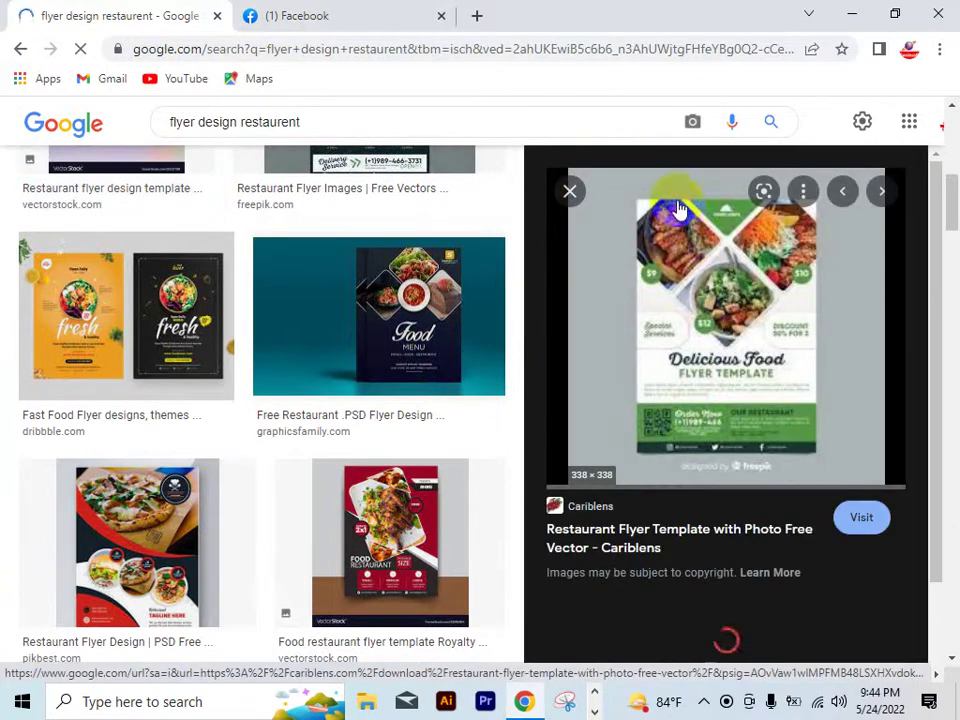
pyautogui.click(764, 192)
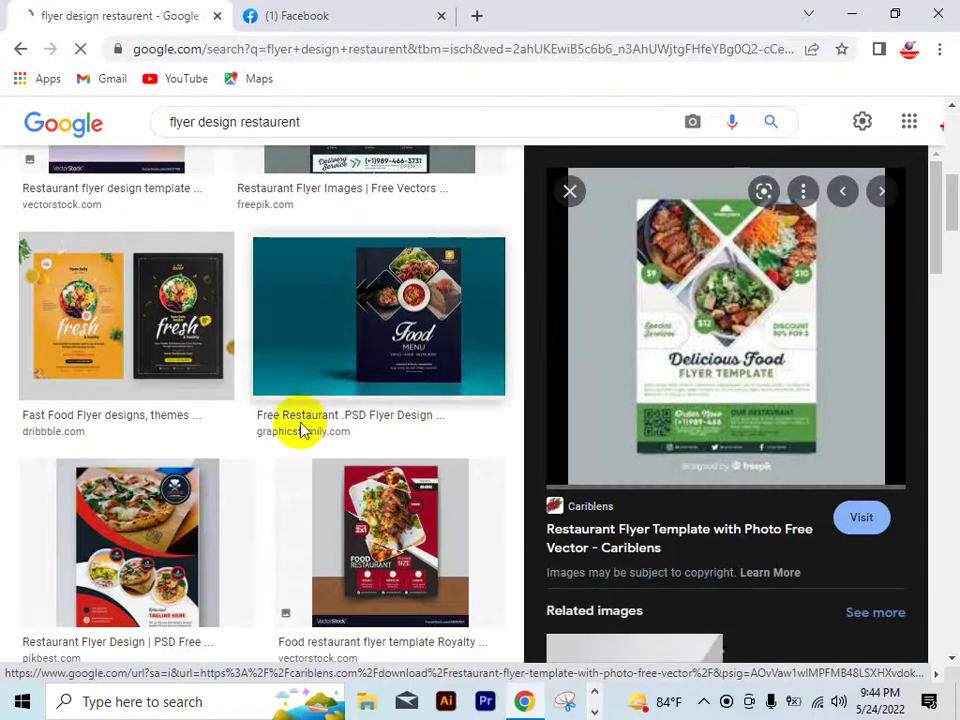
# Preview the Pikbest pizza, Freepik restaurant and dark Fresh Tasty Food Time flyers.
pyautogui.scroll(-1, 197, 446)
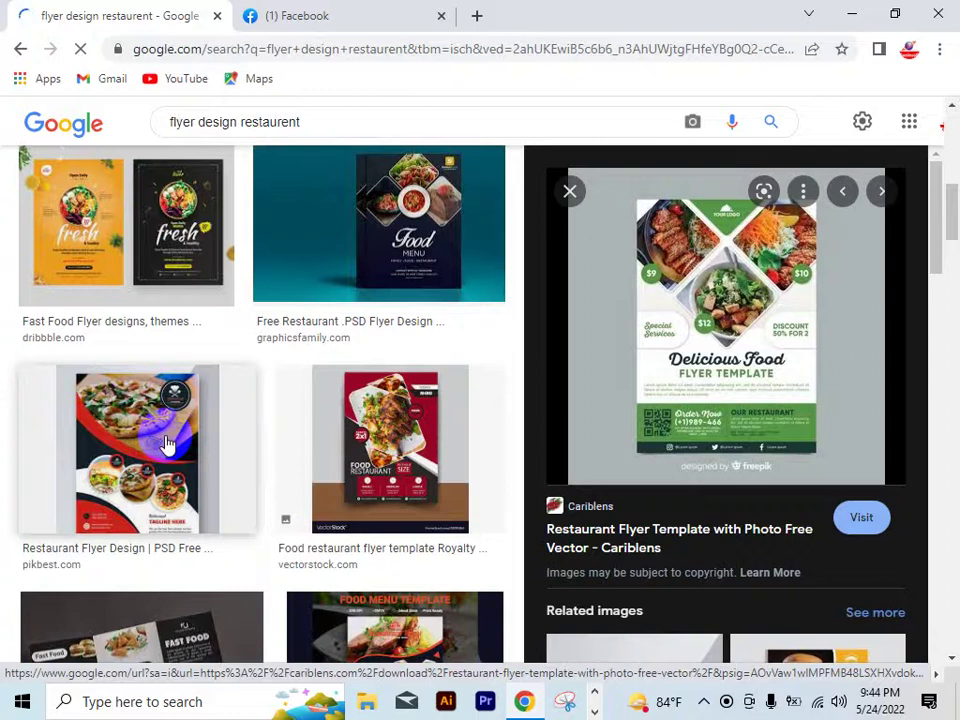
pyautogui.click(132, 452)
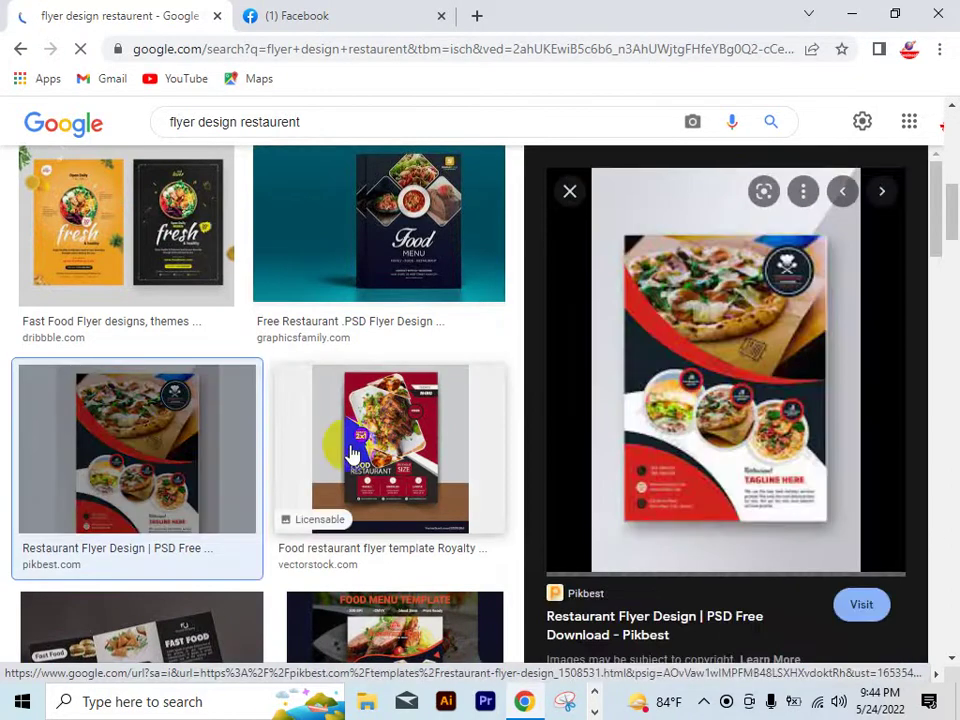
pyautogui.scroll(-3, 355, 452)
pyautogui.scroll(-2, 375, 447)
pyautogui.scroll(-1, 385, 452)
pyautogui.scroll(-2, 388, 455)
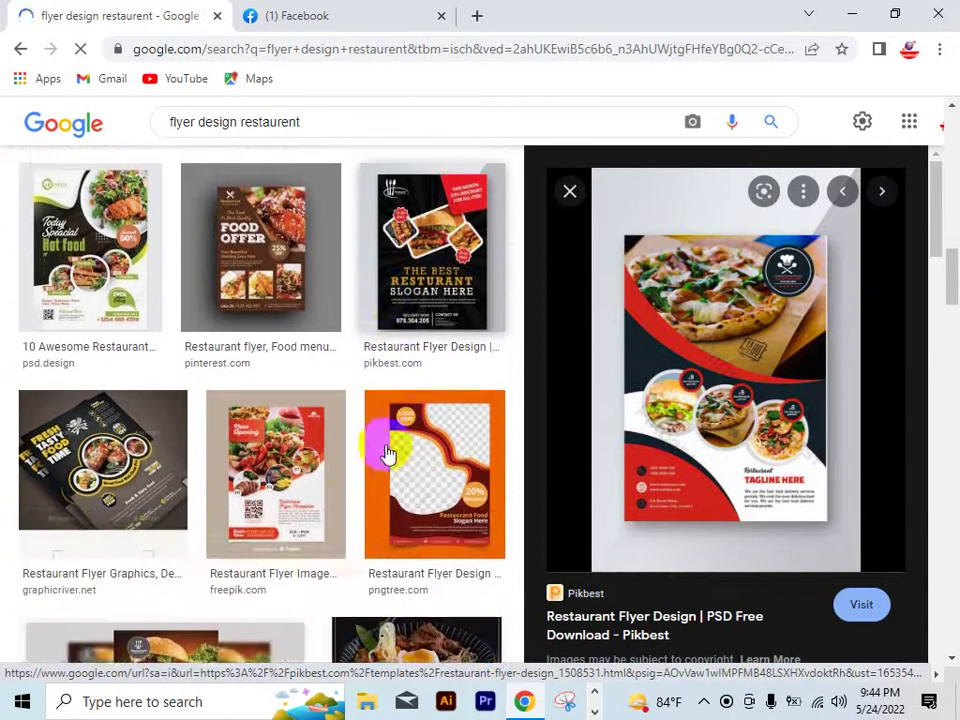
pyautogui.click(279, 456)
pyautogui.click(145, 455)
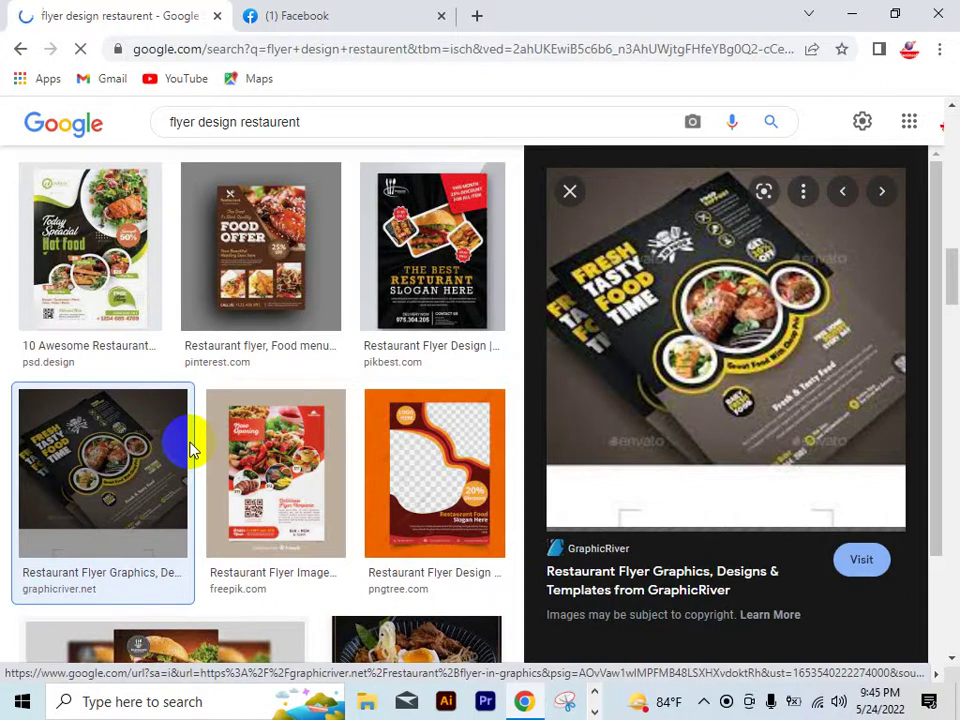
# Preview the Food Flyer Design template, then switch to the Facebook feed.
pyautogui.scroll(-1, 190, 450)
pyautogui.scroll(-3, 190, 450)
pyautogui.scroll(-2, 190, 450)
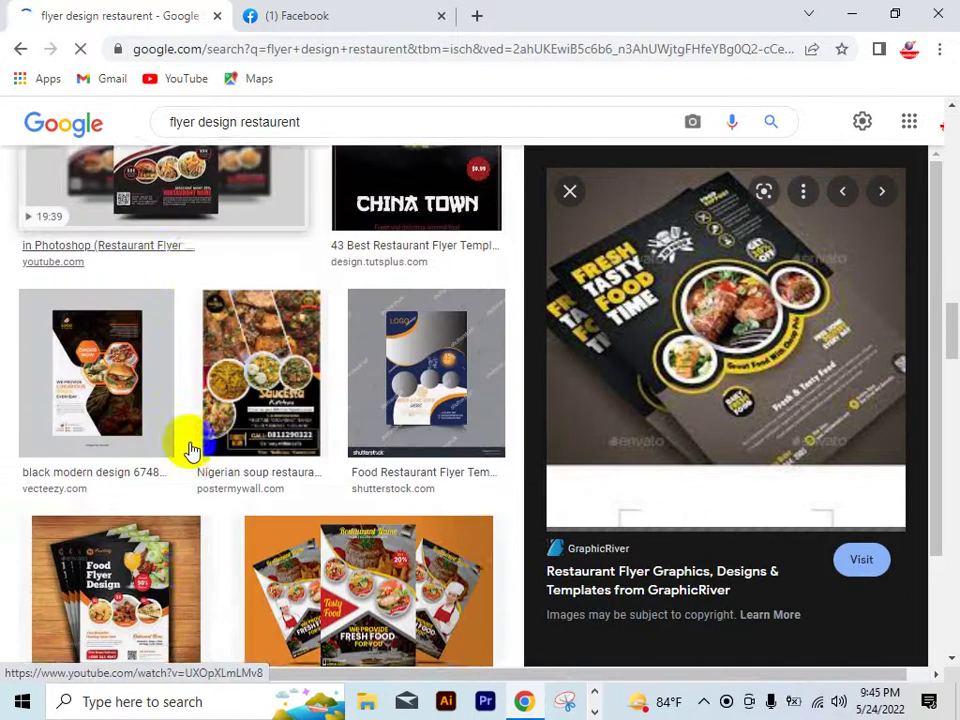
pyautogui.scroll(-2, 190, 450)
pyautogui.click(200, 448)
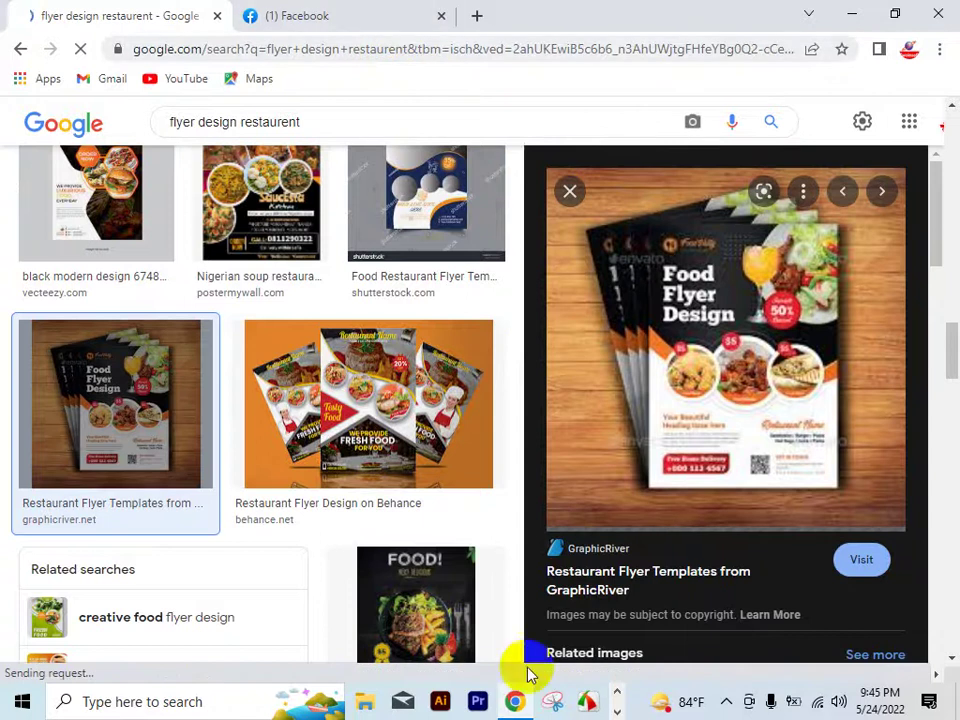
pyautogui.click(257, 15)
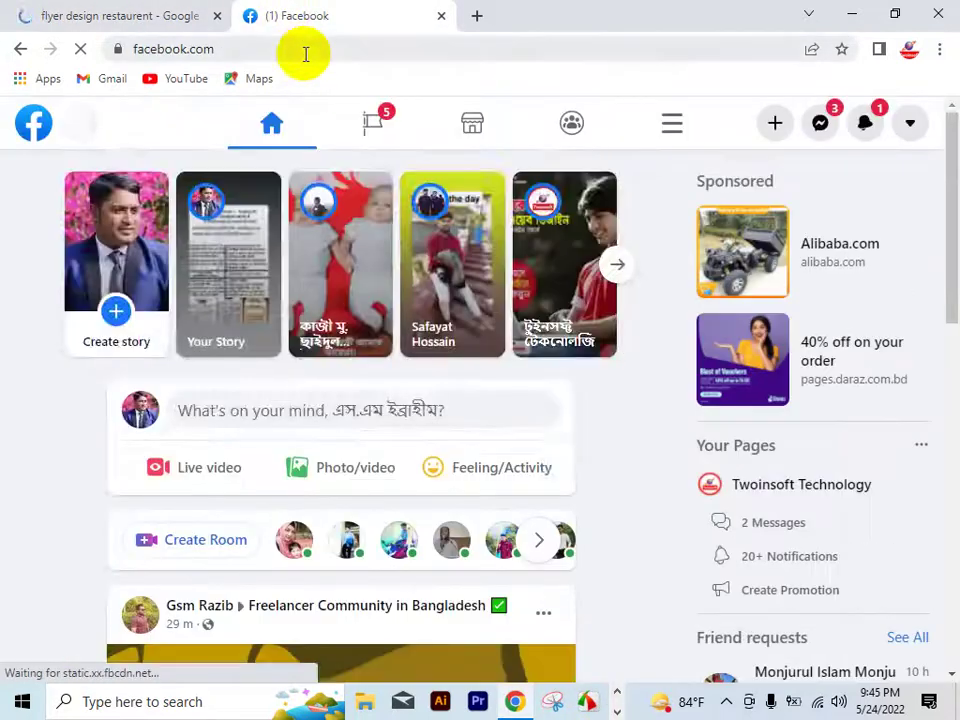
# Open the Twoinsoft Technology Page from the feed and scroll through it.
pyautogui.scroll(-3, 447, 484)
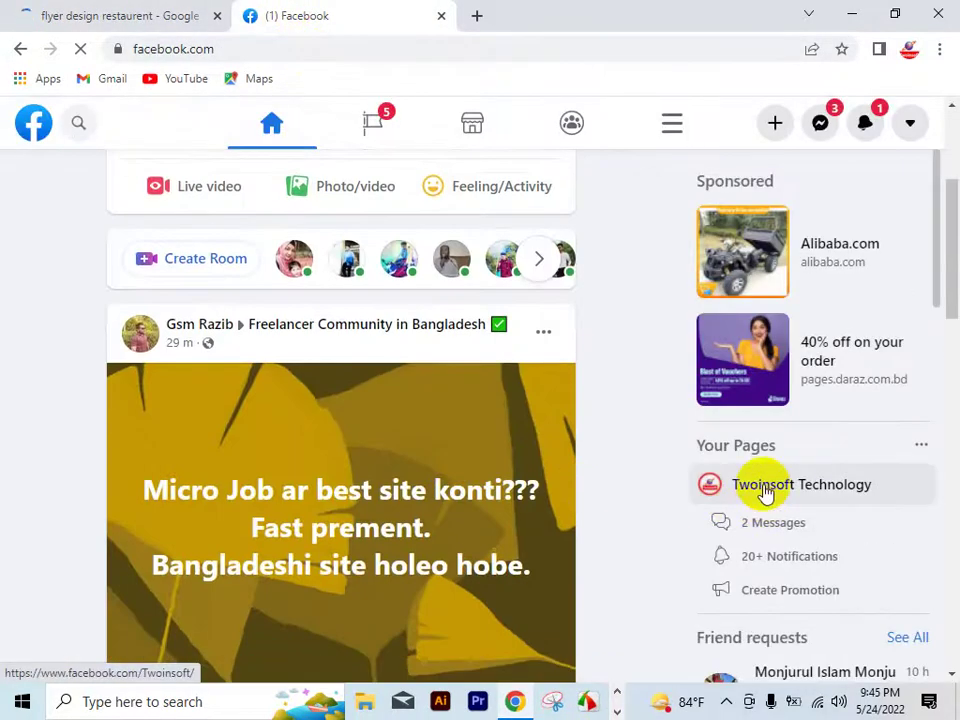
pyautogui.click(765, 494)
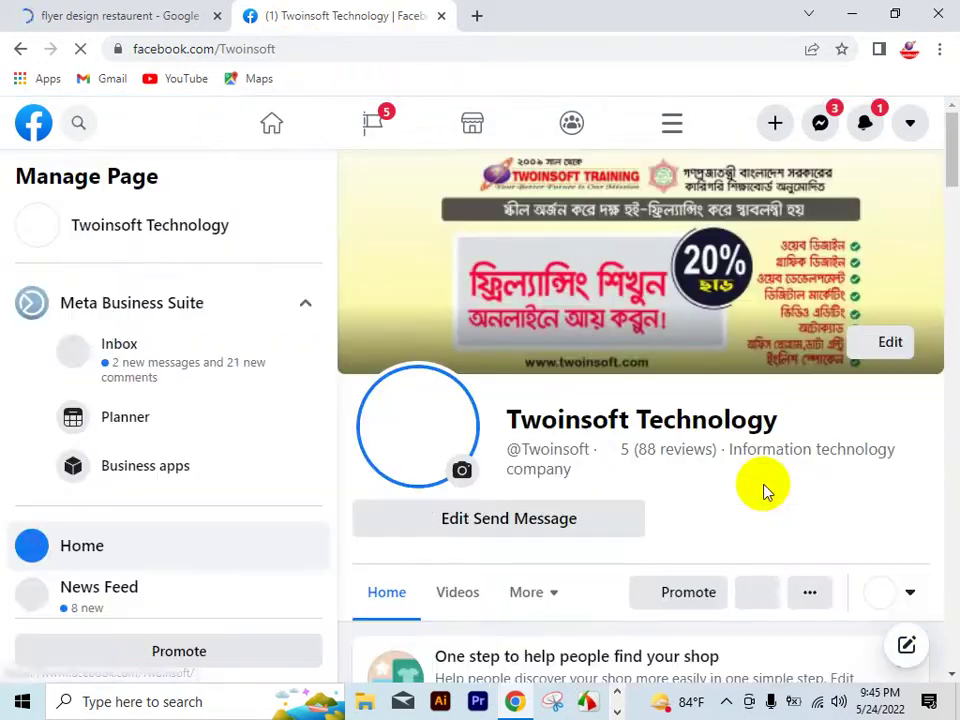
pyautogui.scroll(-2, 676, 492)
pyautogui.scroll(-3, 646, 510)
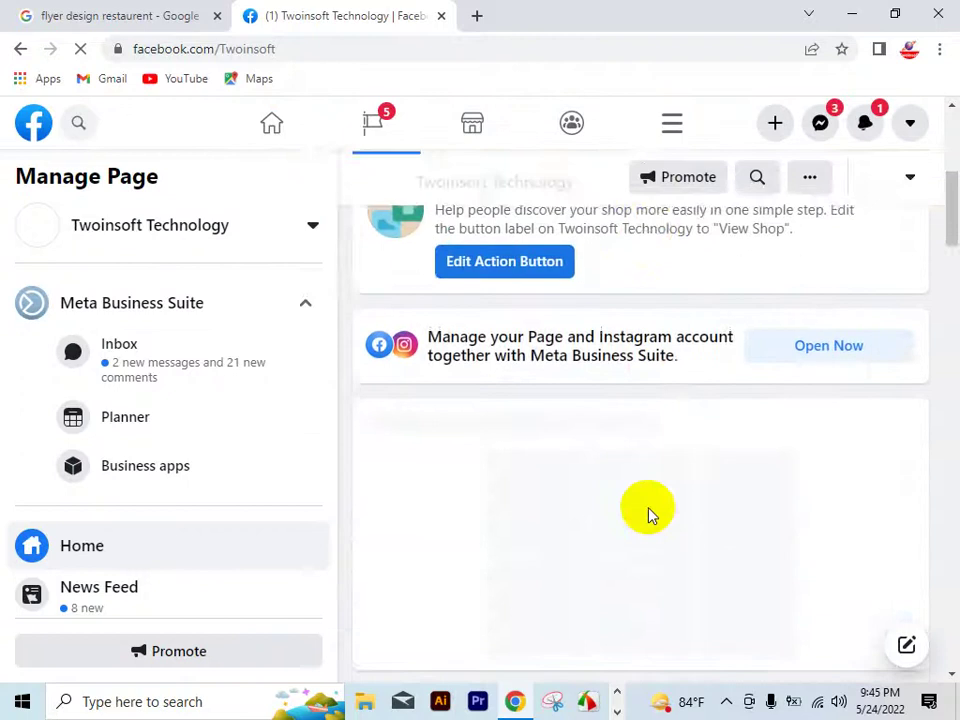
pyautogui.scroll(5, 642, 499)
pyautogui.scroll(2, 624, 487)
pyautogui.scroll(1, 625, 488)
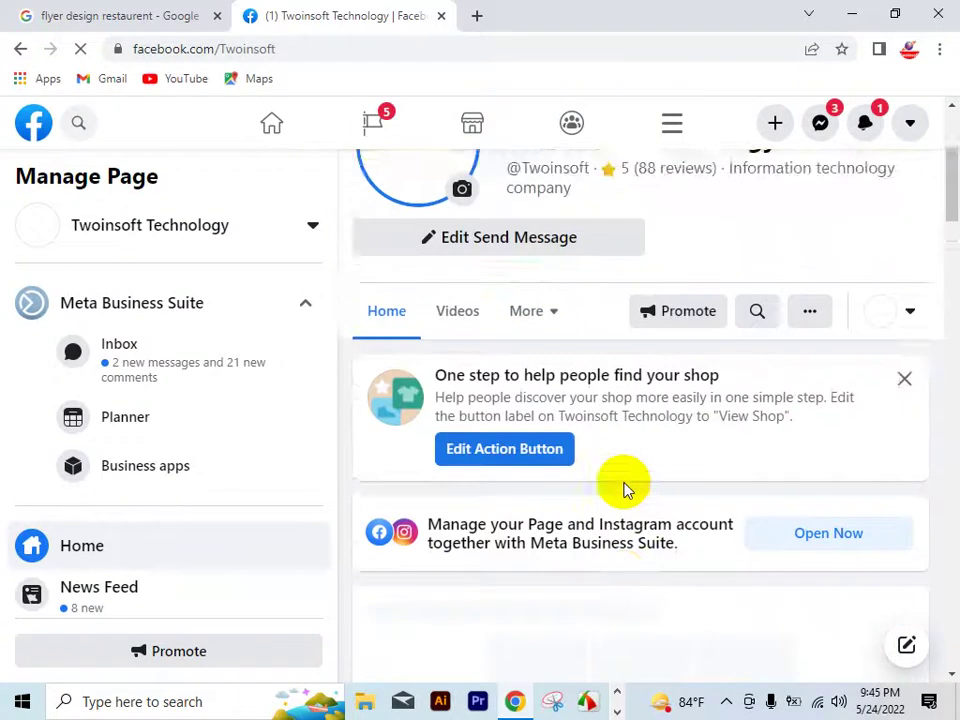
pyautogui.scroll(2, 625, 488)
pyautogui.scroll(1, 625, 488)
pyautogui.scroll(-3, 623, 475)
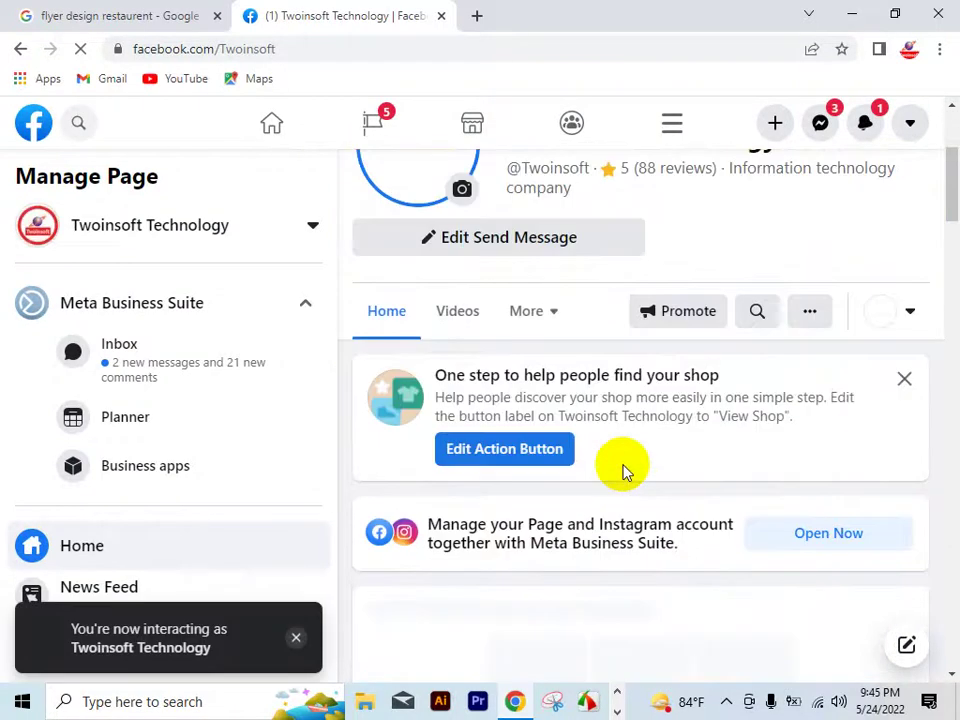
pyautogui.scroll(-3, 536, 456)
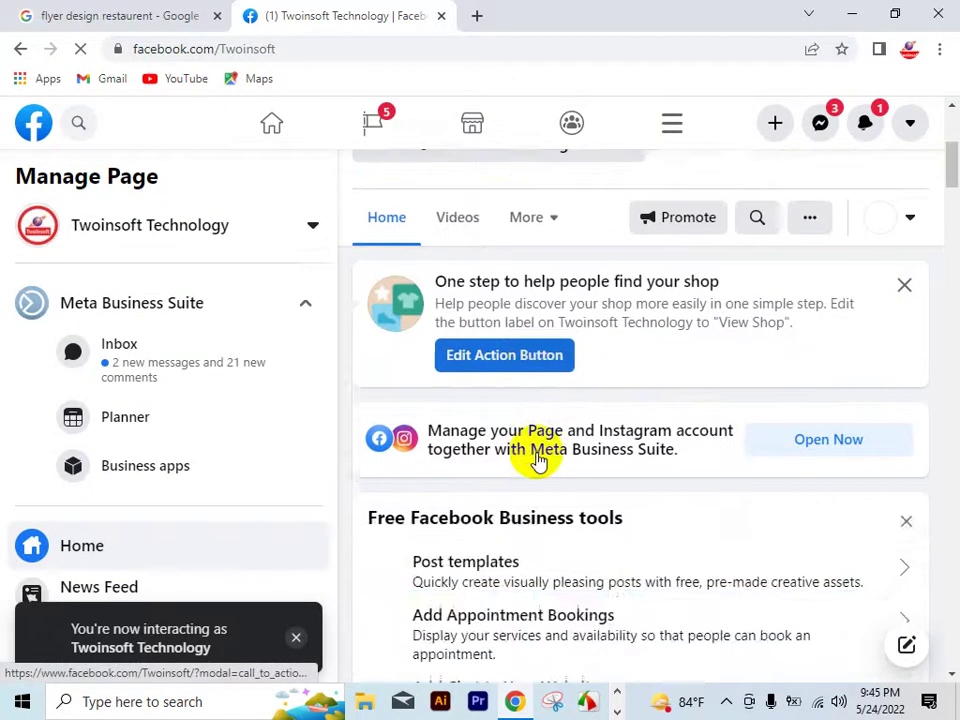
pyautogui.scroll(-2, 540, 465)
pyautogui.scroll(-2, 540, 465)
pyautogui.scroll(-3, 540, 465)
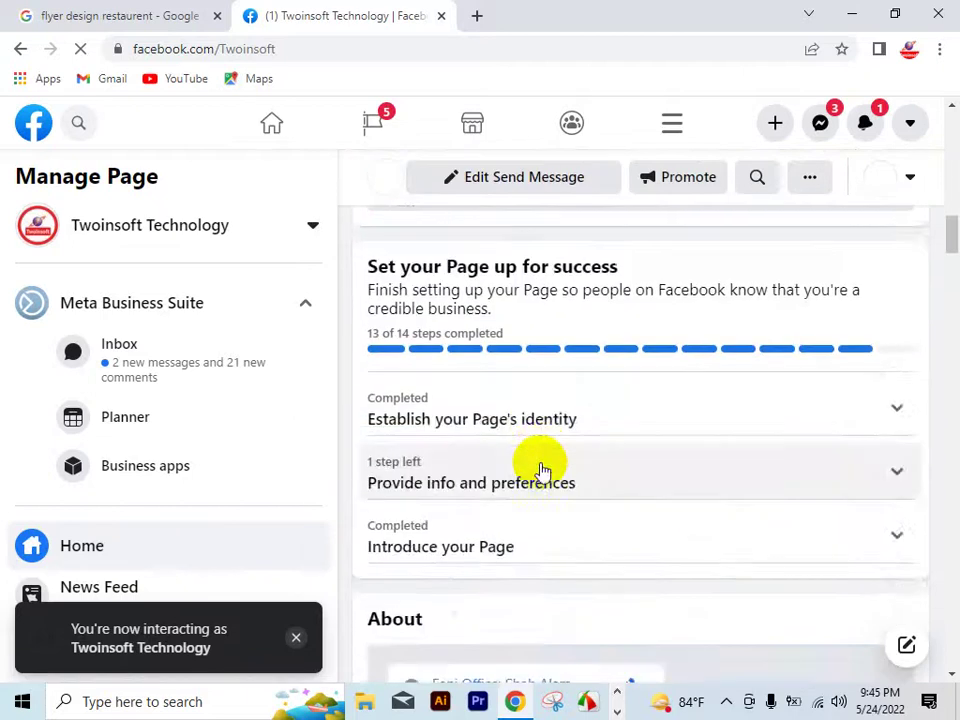
pyautogui.scroll(-4, 540, 465)
pyautogui.scroll(-3, 540, 462)
pyautogui.scroll(-5, 540, 463)
pyautogui.scroll(-3, 540, 463)
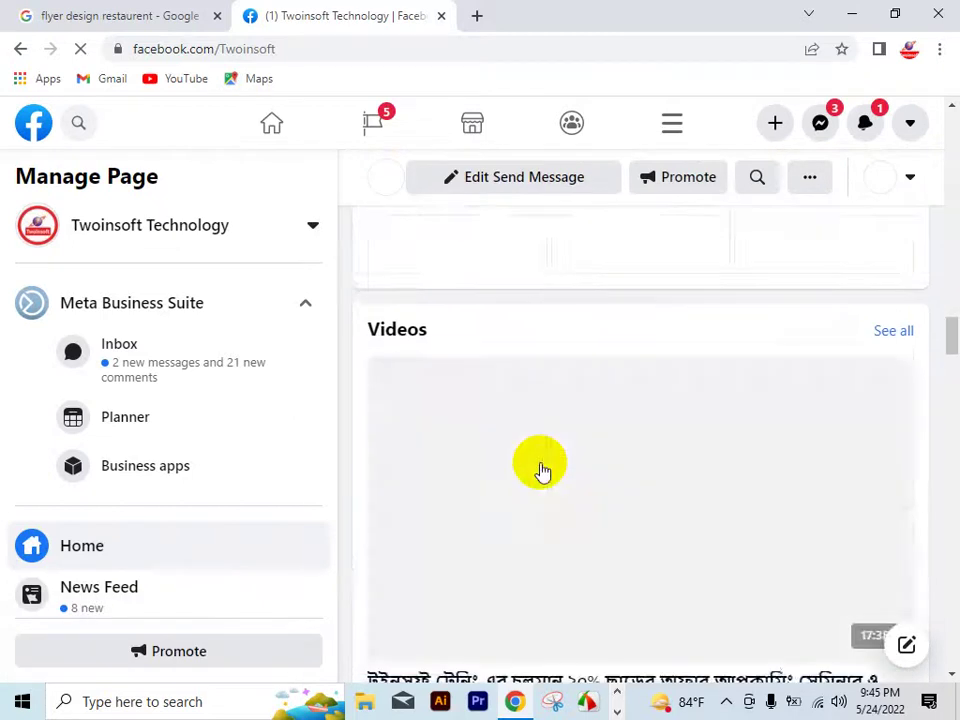
pyautogui.scroll(3, 540, 465)
pyautogui.scroll(-2, 540, 470)
pyautogui.scroll(3, 540, 467)
pyautogui.scroll(2, 540, 467)
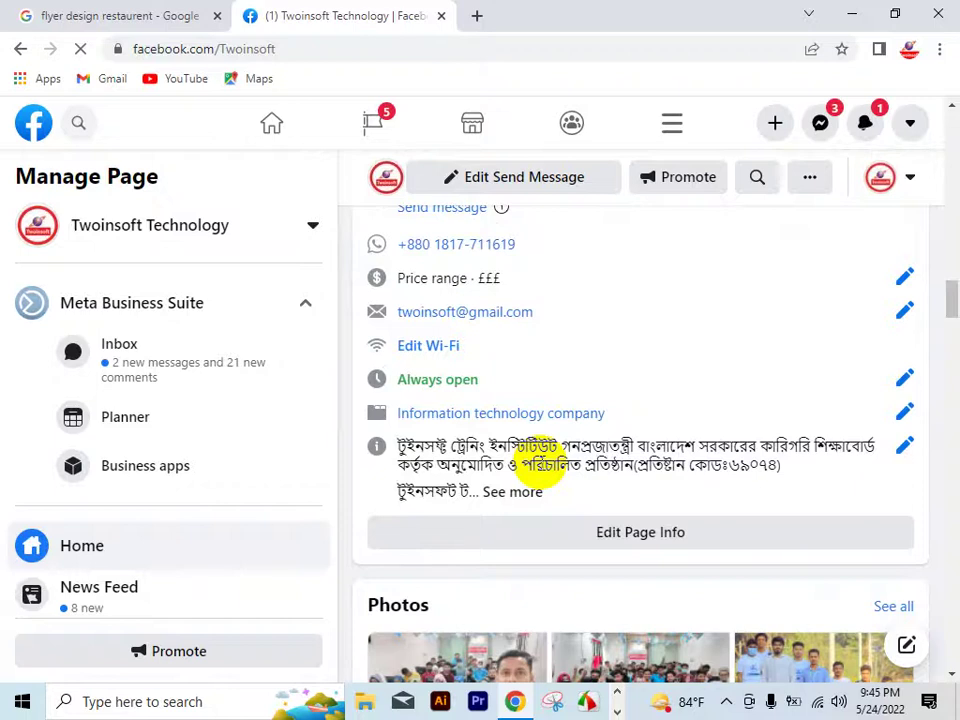
# Connect to the realme GT Master Edition Wi-Fi network.
pyautogui.click(818, 700)
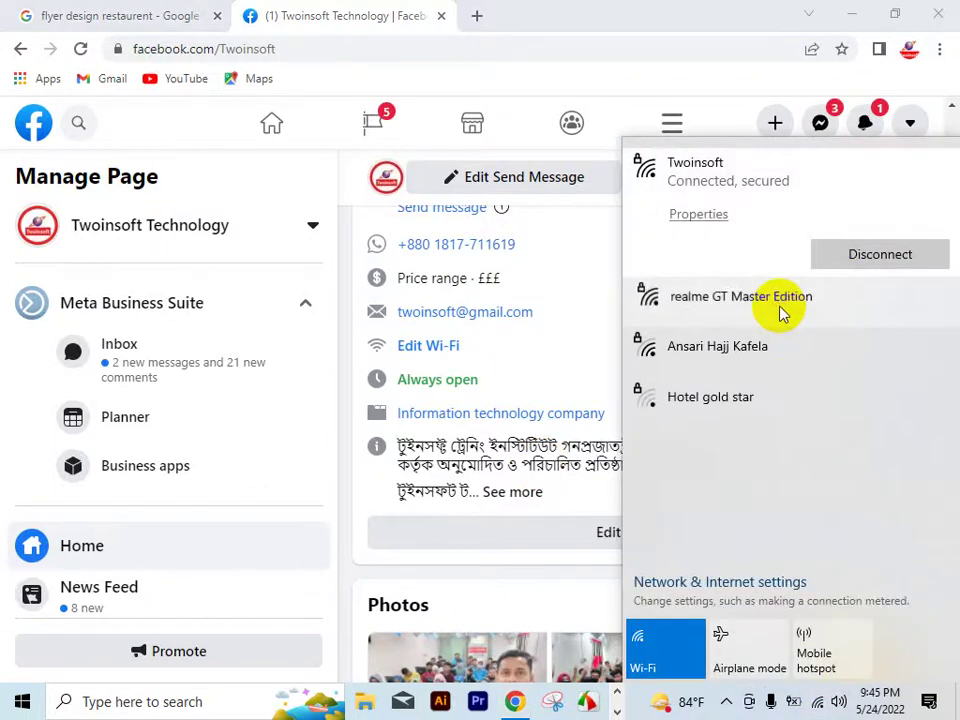
pyautogui.click(783, 305)
pyautogui.click(875, 312)
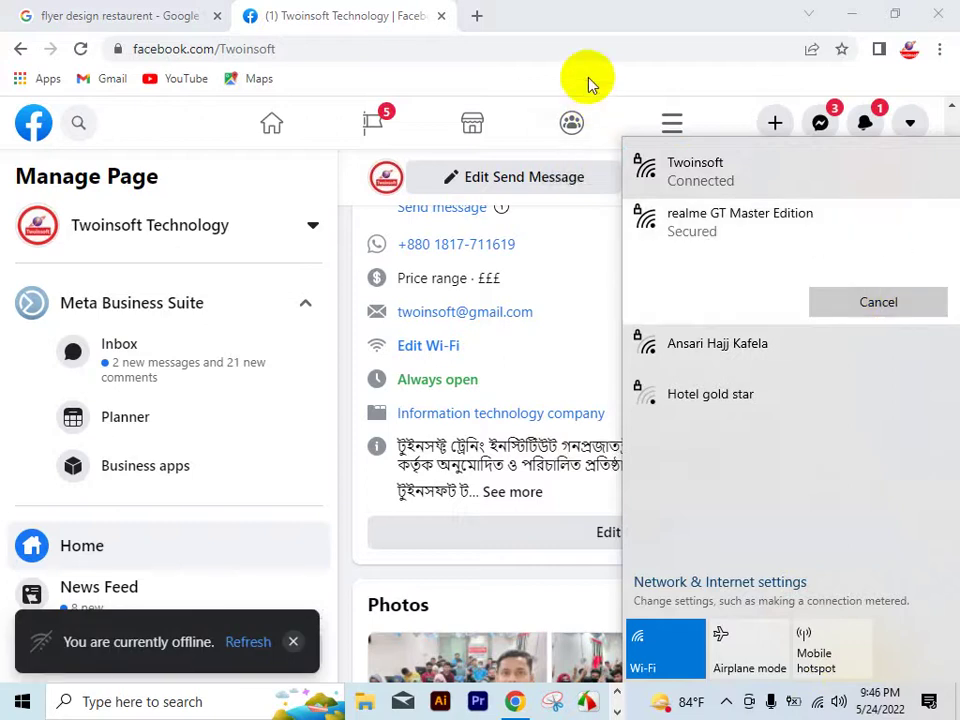
pyautogui.click(596, 168)
# Scroll the Page down to the Create Post box with the Live option and pinned post.
pyautogui.scroll(-3, 626, 353)
pyautogui.scroll(5, 626, 353)
pyautogui.scroll(5, 626, 353)
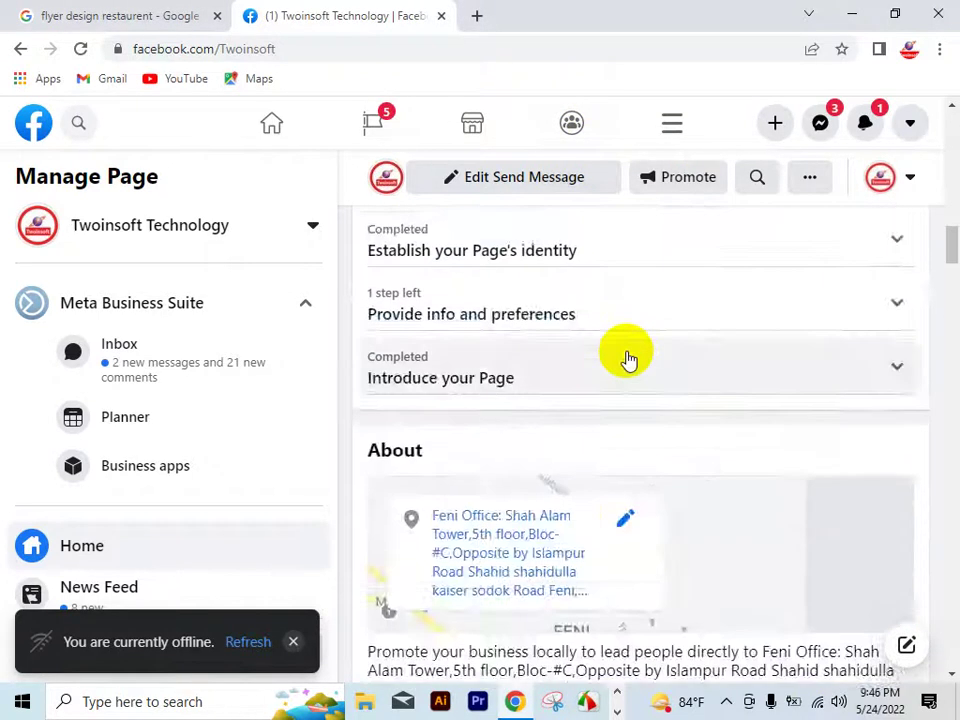
pyautogui.scroll(4, 628, 355)
pyautogui.scroll(-3, 626, 353)
pyautogui.scroll(-5, 627, 364)
pyautogui.scroll(-5, 627, 364)
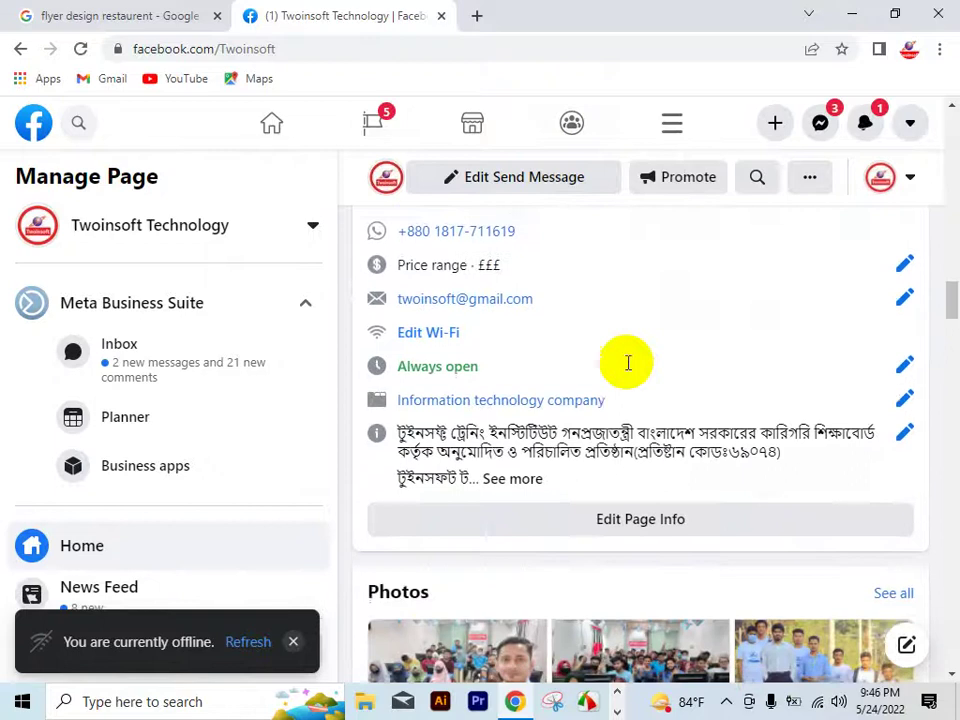
pyautogui.scroll(-2, 628, 370)
pyautogui.scroll(-3, 627, 369)
pyautogui.scroll(5, 627, 369)
pyautogui.scroll(5, 627, 369)
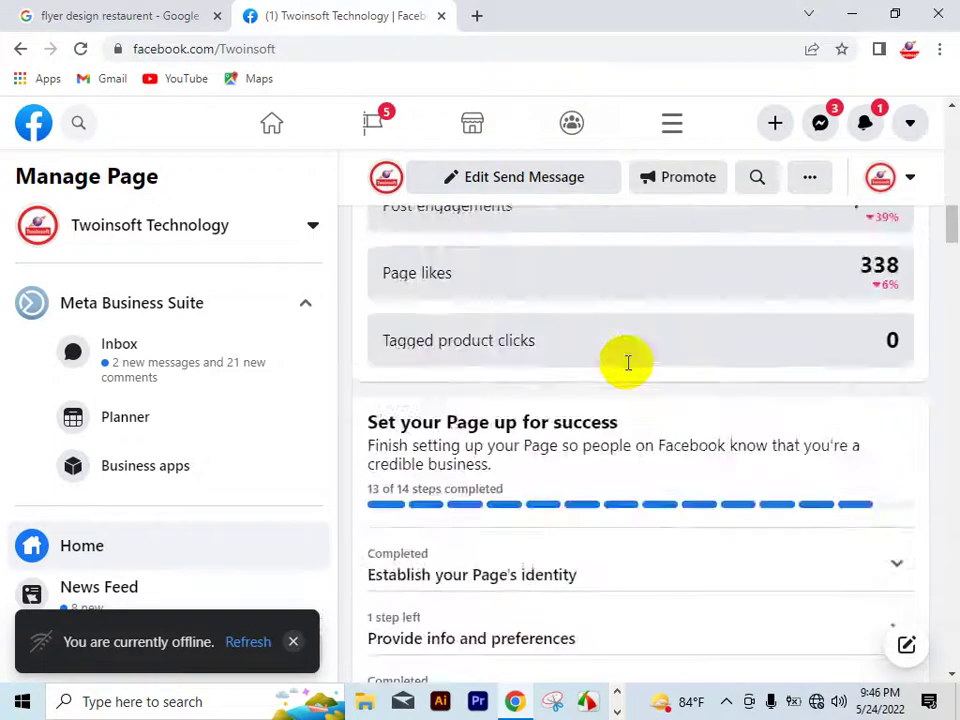
pyautogui.scroll(-3, 627, 369)
pyautogui.scroll(4, 628, 369)
pyautogui.scroll(4, 628, 369)
pyautogui.scroll(-3, 624, 364)
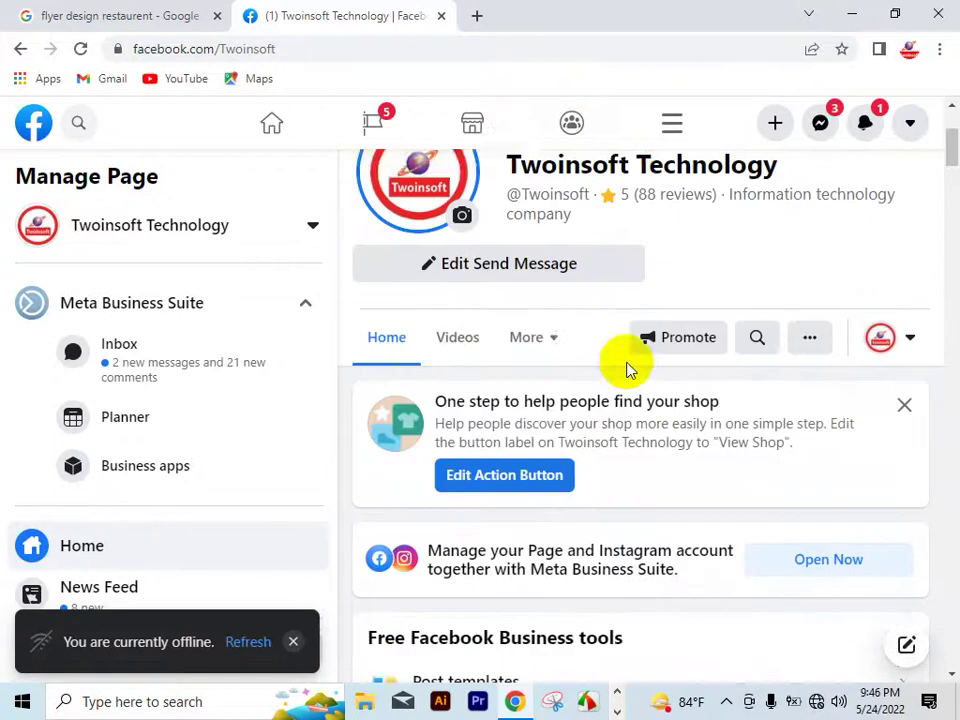
pyautogui.scroll(3, 463, 276)
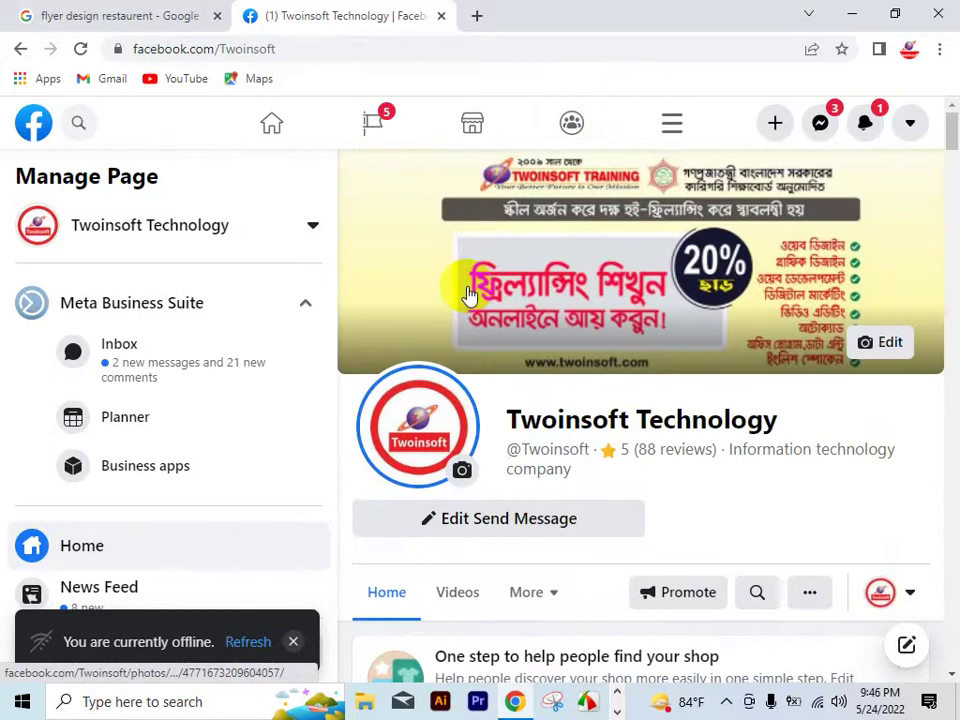
pyautogui.scroll(-5, 468, 295)
pyautogui.scroll(-5, 468, 295)
pyautogui.scroll(-5, 468, 295)
pyautogui.scroll(-5, 469, 294)
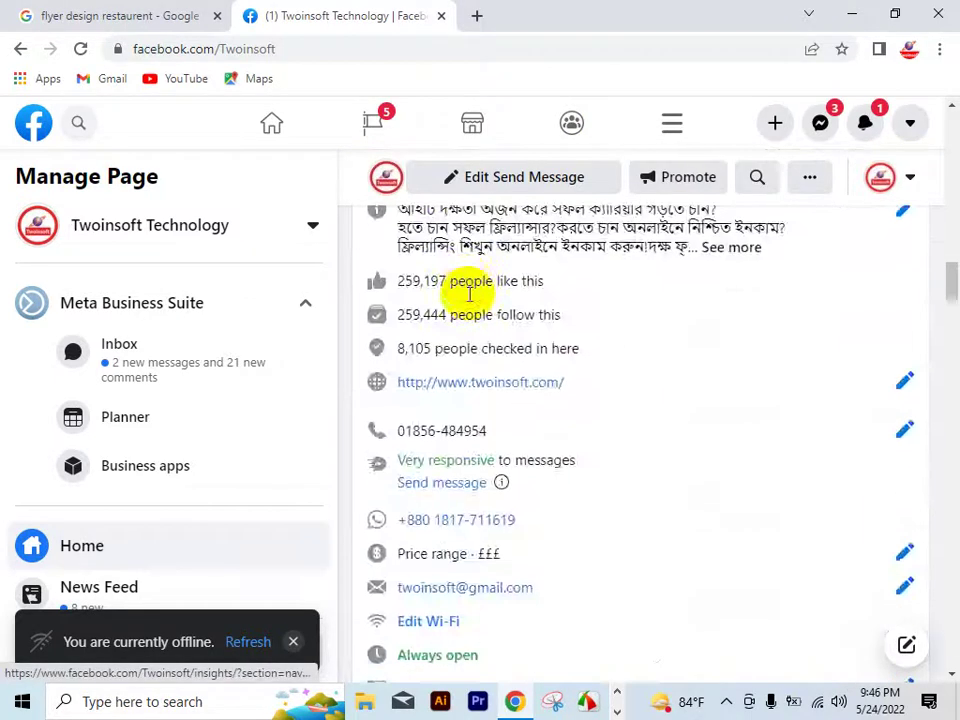
pyautogui.scroll(-5, 469, 294)
pyautogui.scroll(-5, 468, 300)
pyautogui.scroll(-5, 467, 302)
pyautogui.scroll(-2, 469, 302)
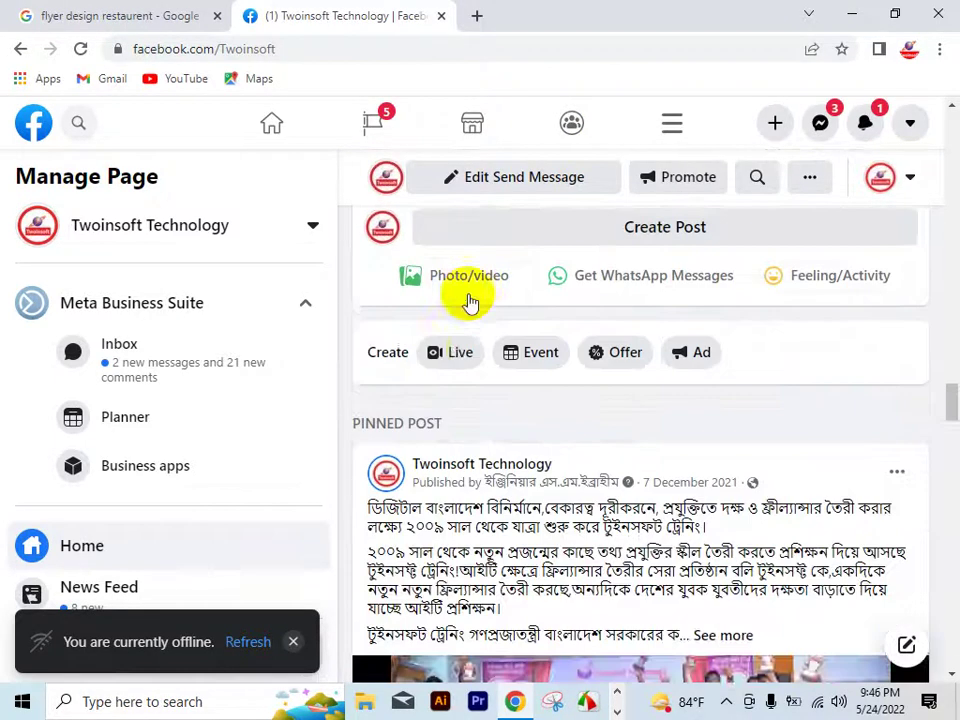
# Begin a new Go live video setup for the Twoinsoft Technology Page, zooming the page to 90%.
pyautogui.click(464, 361)
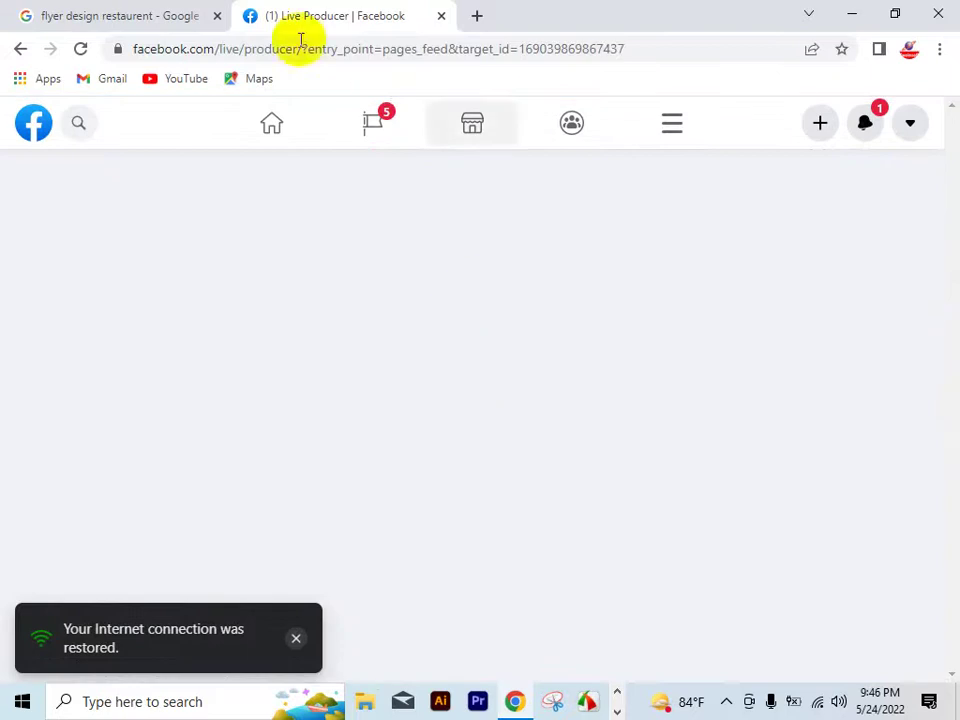
pyautogui.click(146, 20)
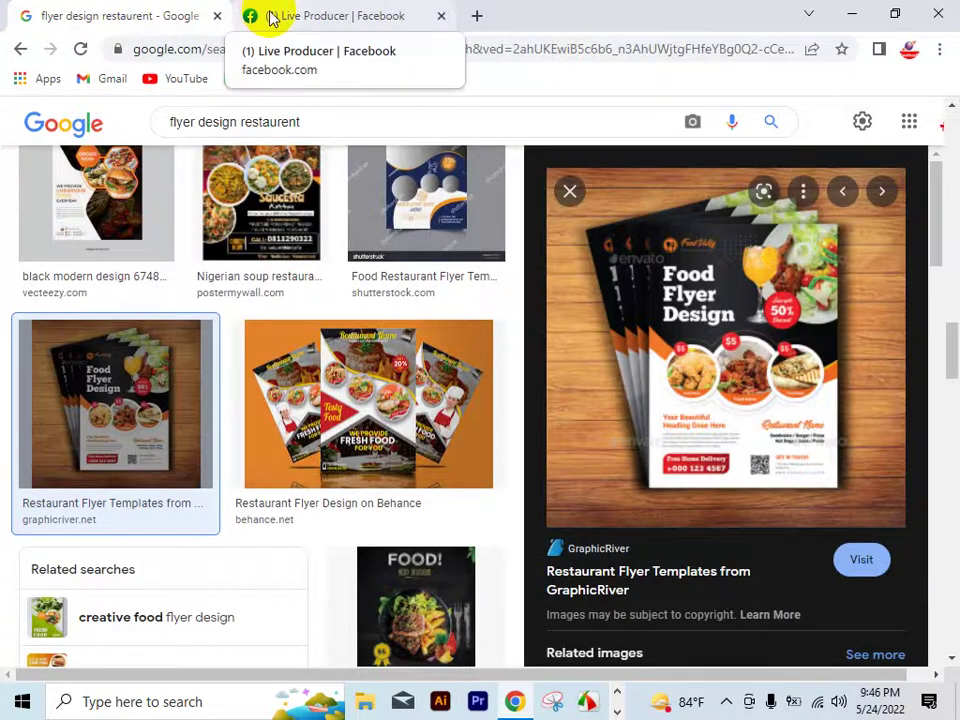
pyautogui.click(271, 17)
pyautogui.scroll(-3, 281, 358)
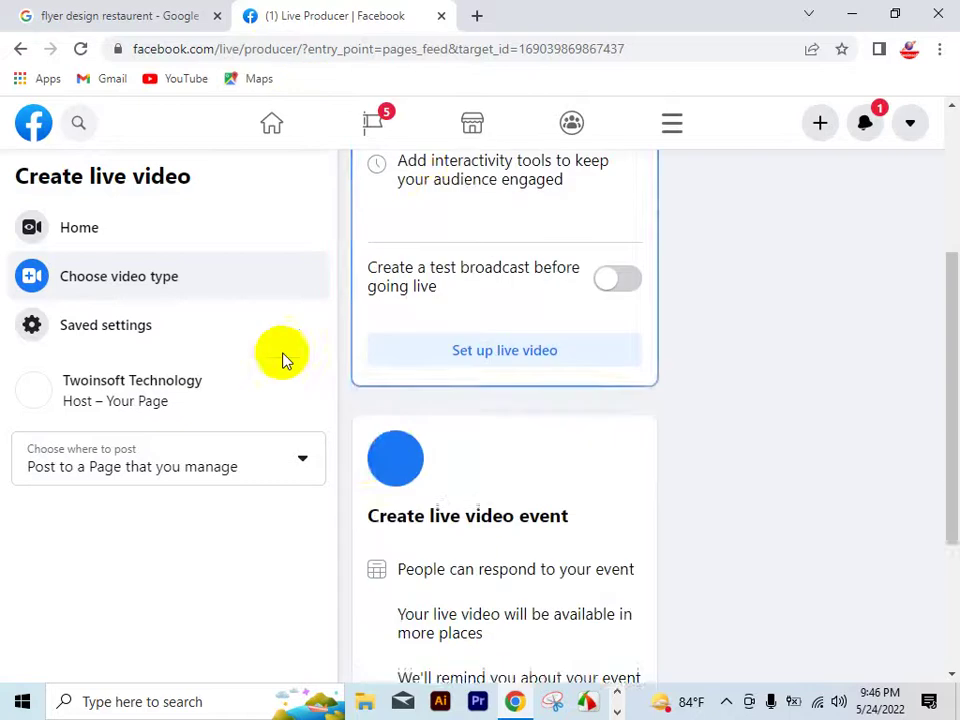
pyautogui.scroll(-1, 304, 396)
pyautogui.scroll(3, 585, 345)
pyautogui.scroll(1, 600, 325)
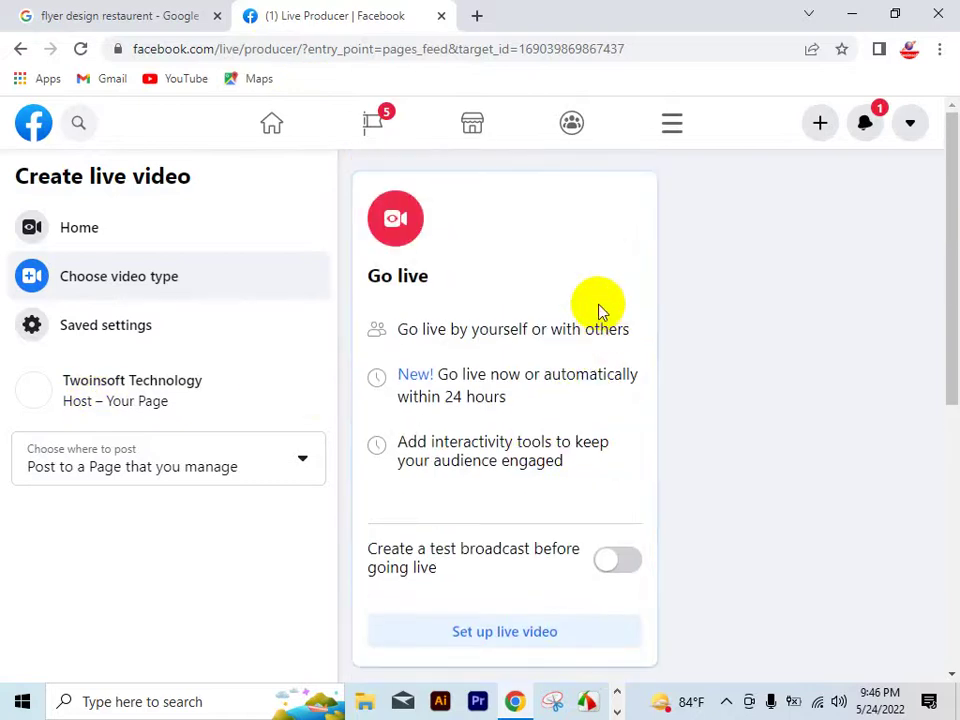
pyautogui.scroll(-3, 585, 390)
pyautogui.click(529, 369)
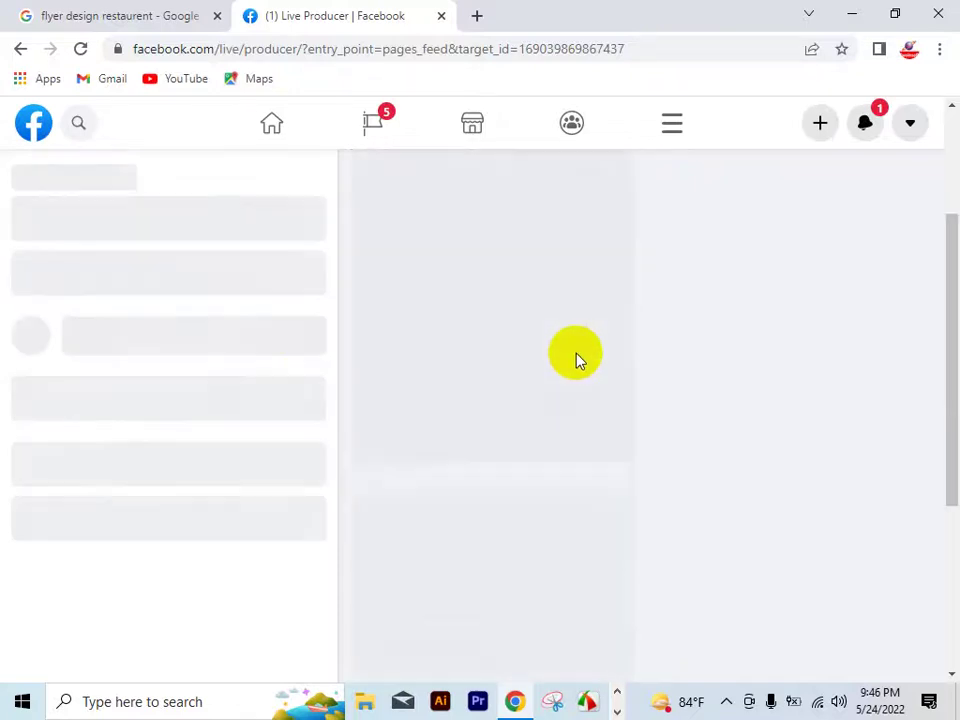
pyautogui.scroll(-5, 577, 362)
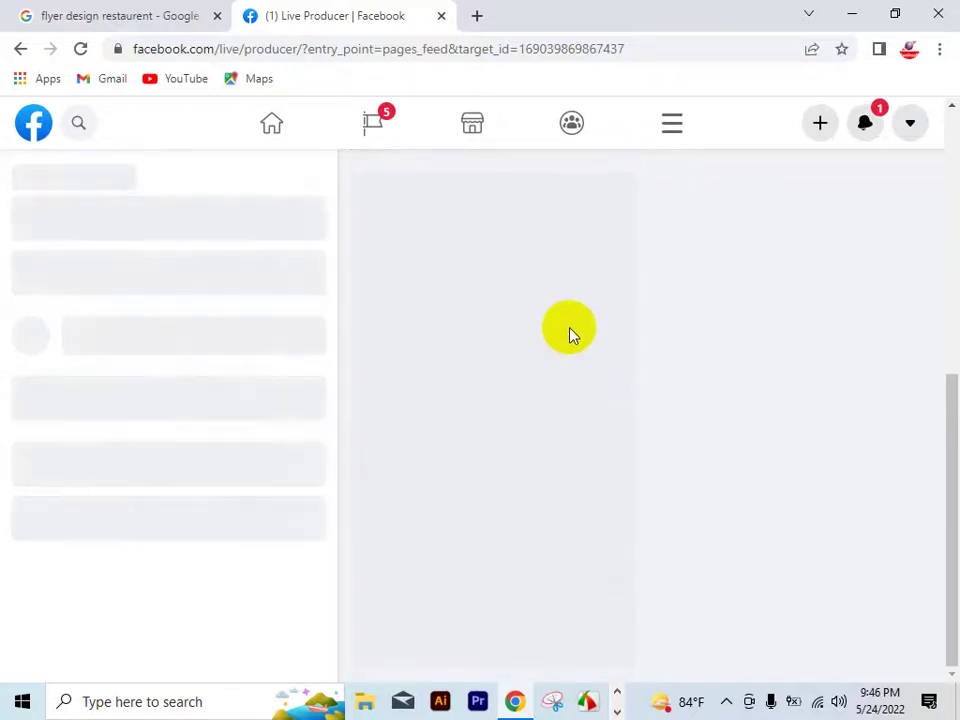
pyautogui.hotkey('ctrl', '-')
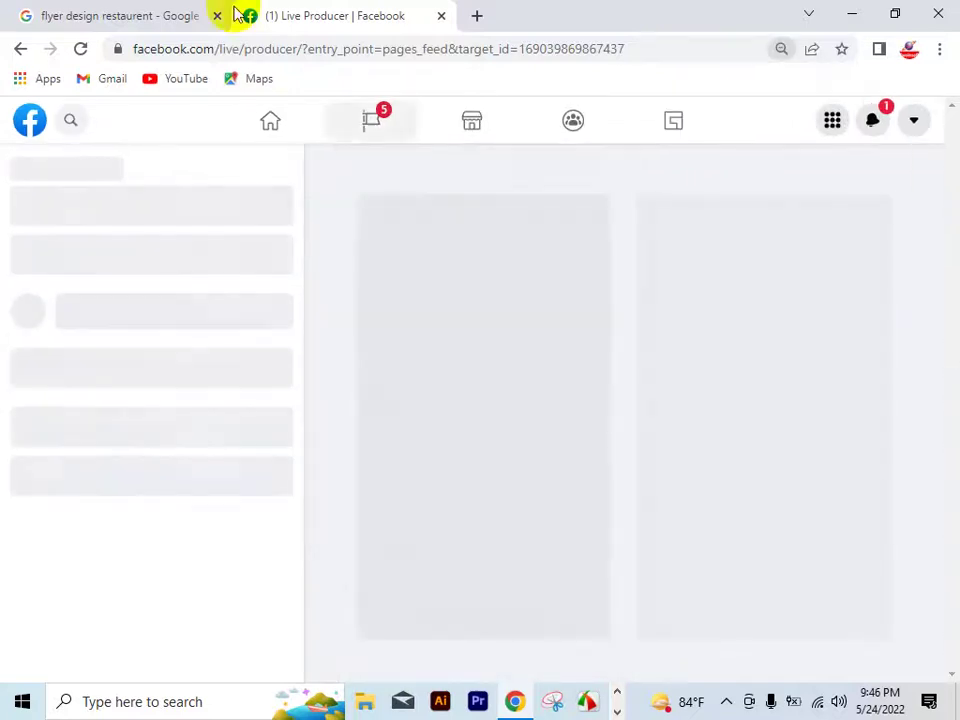
# Browse the restaurant flyer design results in Google Images.
pyautogui.click(135, 14)
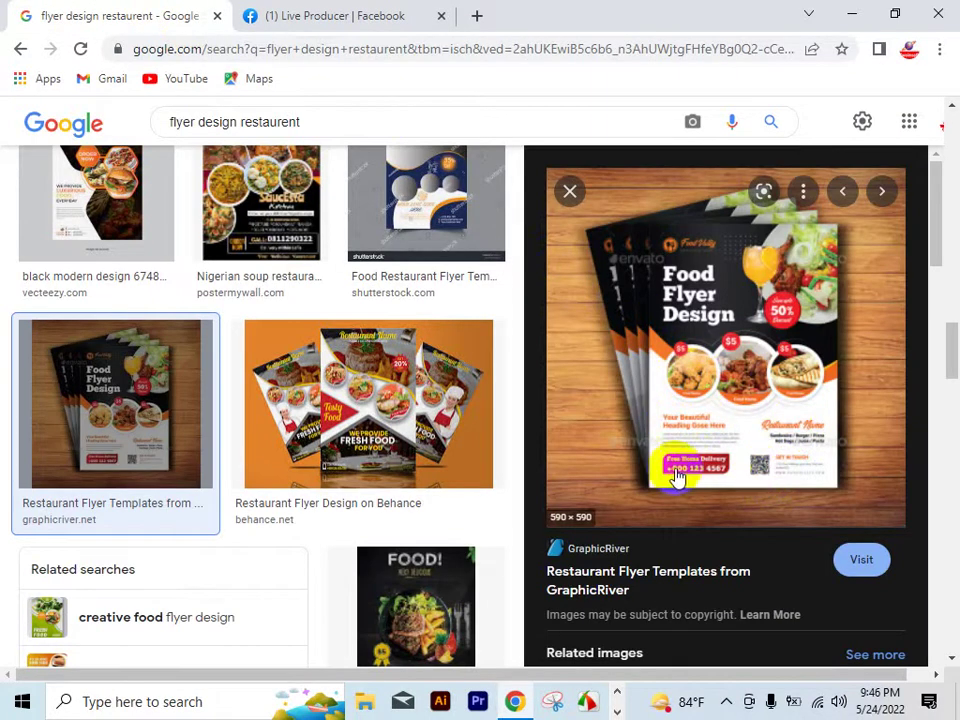
pyautogui.scroll(-4, 400, 410)
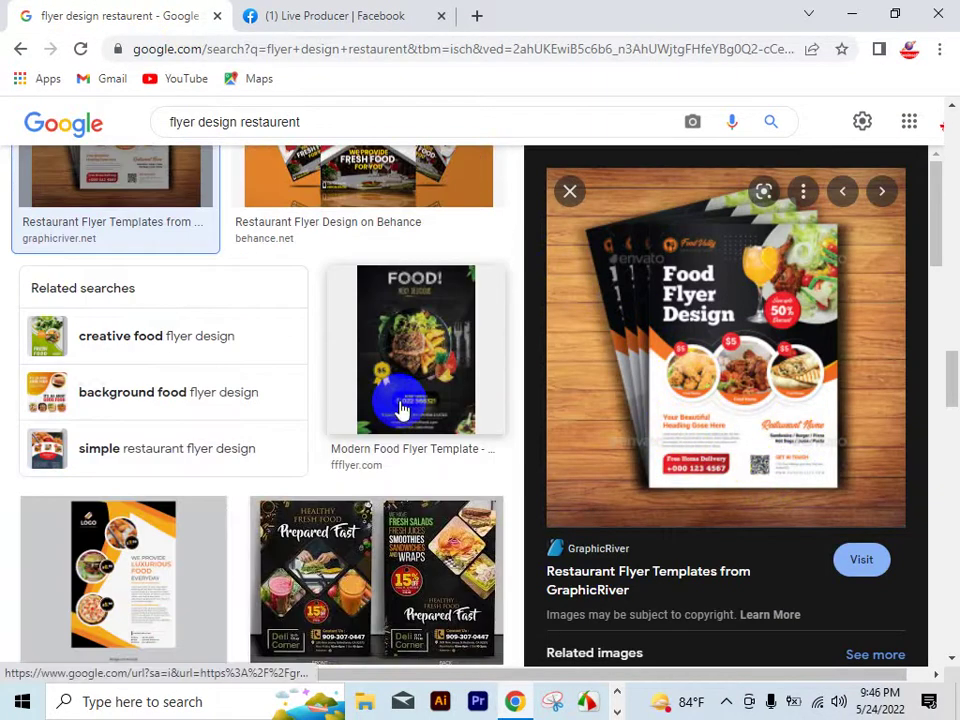
pyautogui.scroll(-3, 400, 410)
pyautogui.scroll(-2, 400, 410)
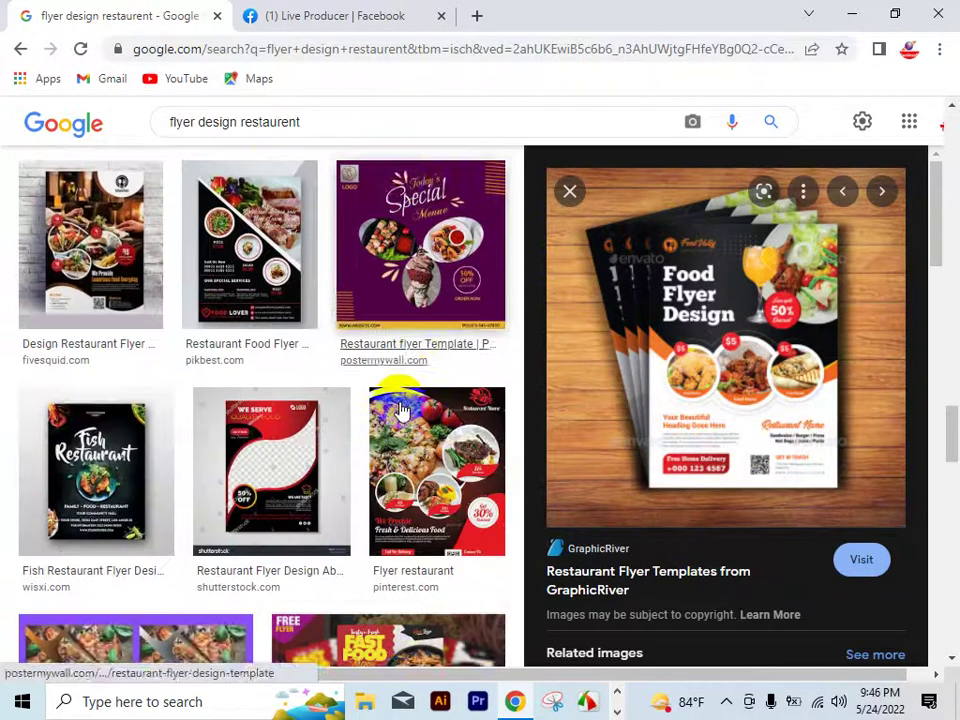
pyautogui.scroll(-3, 400, 410)
pyautogui.scroll(2, 400, 410)
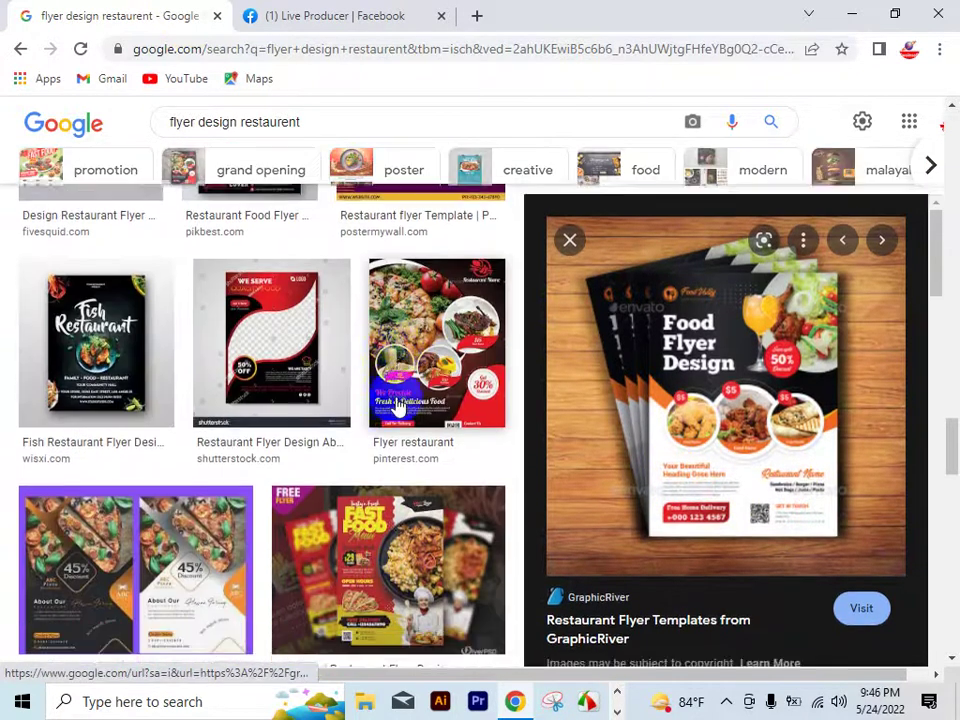
pyautogui.scroll(-3, 400, 410)
pyautogui.scroll(-2, 398, 408)
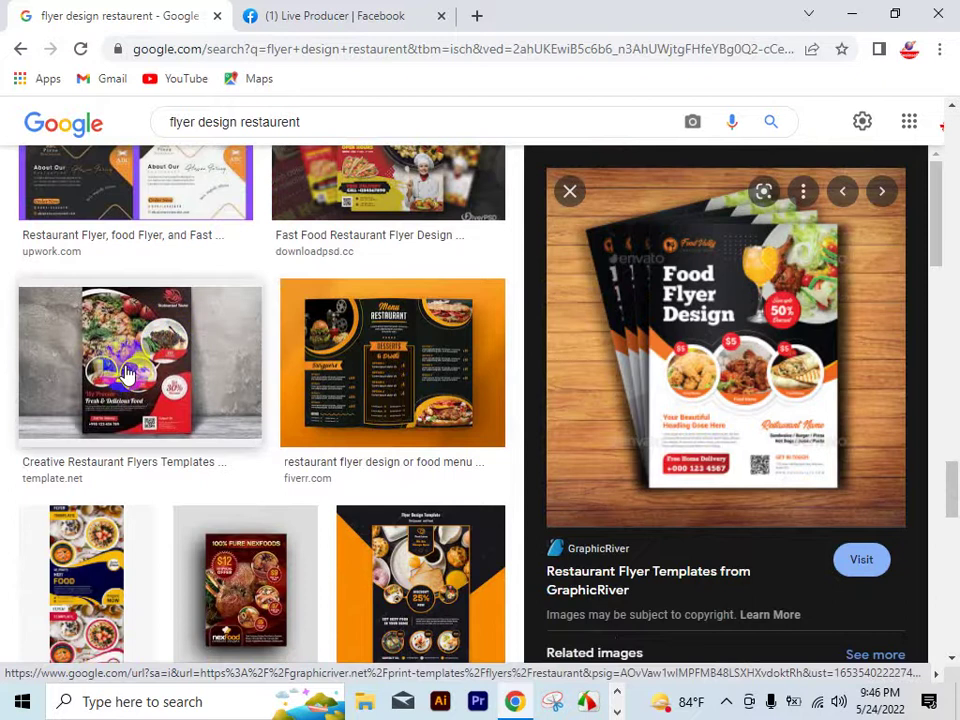
# Scroll further to GraphicRiver's Restaurant Flyer Templates, briefly checking Photoshop before returning to Chrome.
pyautogui.scroll(-2, 127, 373)
pyautogui.scroll(-2, 133, 392)
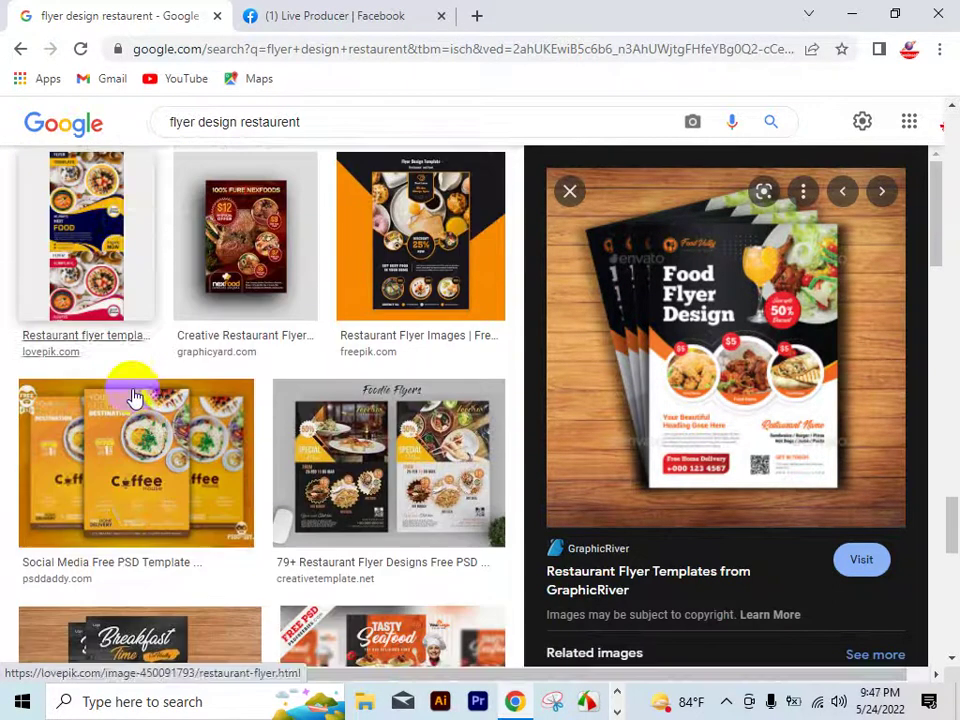
pyautogui.scroll(-1, 139, 396)
pyautogui.scroll(-3, 141, 396)
pyautogui.scroll(-3, 145, 396)
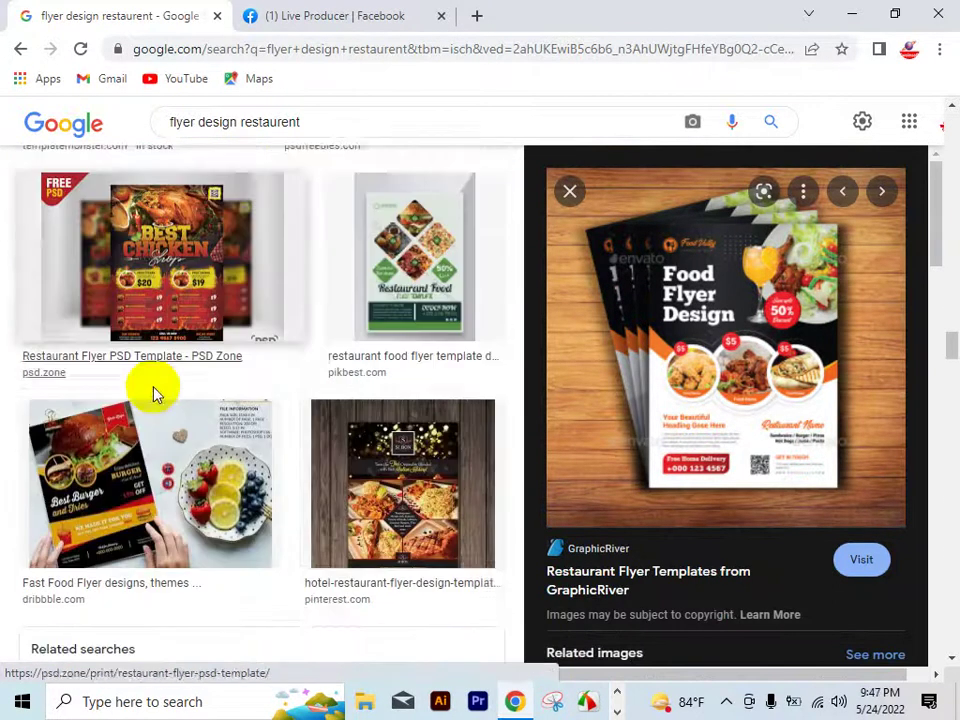
pyautogui.scroll(-2, 154, 392)
pyautogui.scroll(-2, 220, 398)
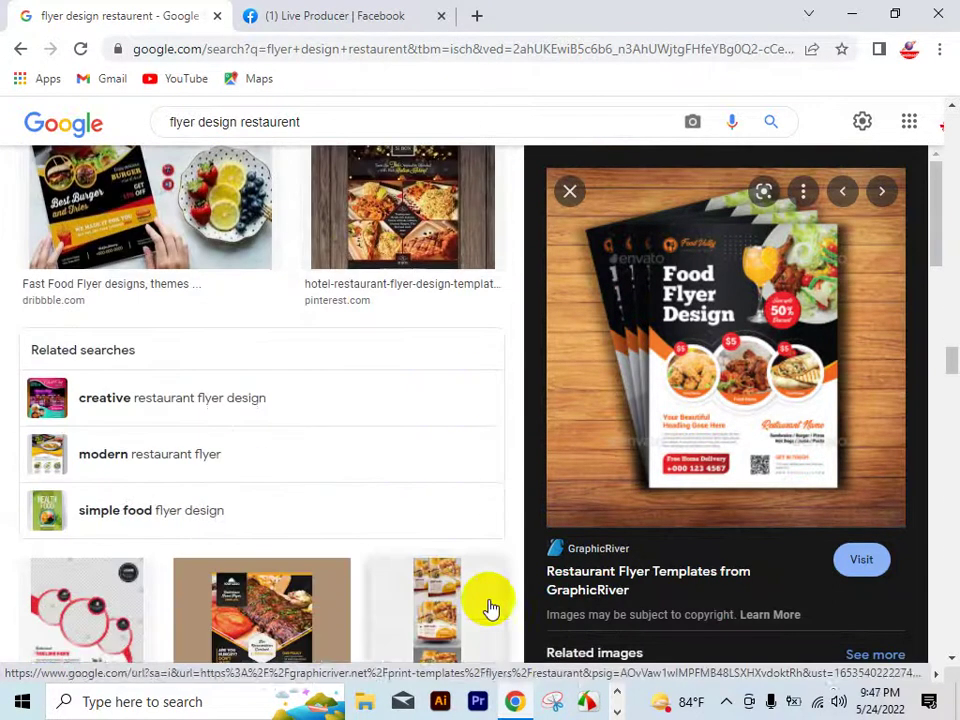
pyautogui.click(528, 697)
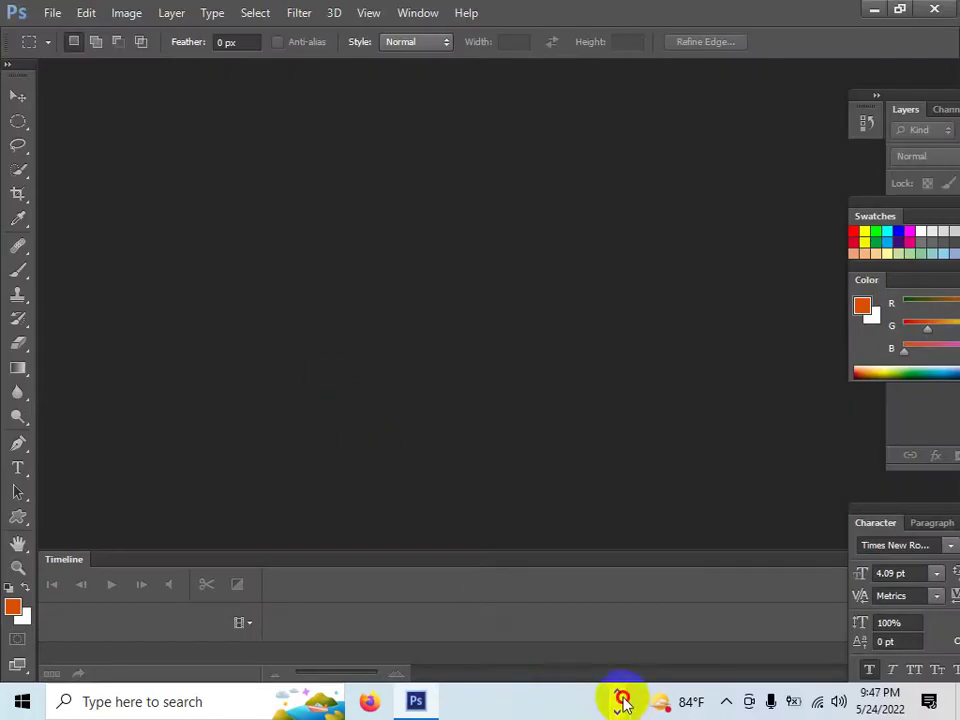
pyautogui.click(514, 701)
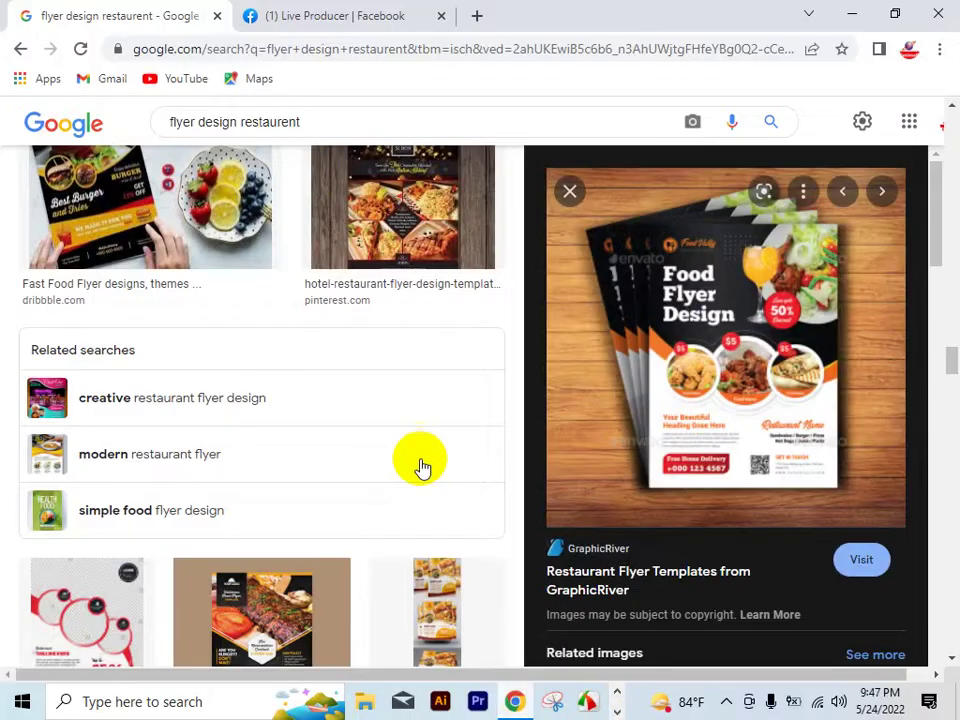
# Set the live video to crosspost to all the other listed Pages.
pyautogui.click(343, 20)
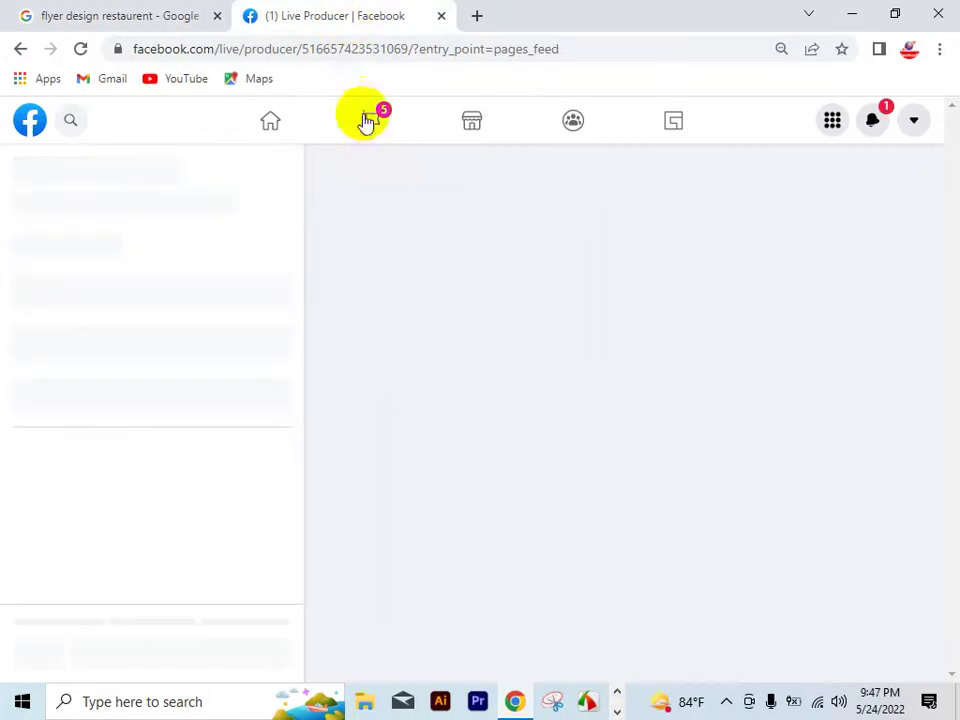
pyautogui.click(160, 12)
pyautogui.click(335, 14)
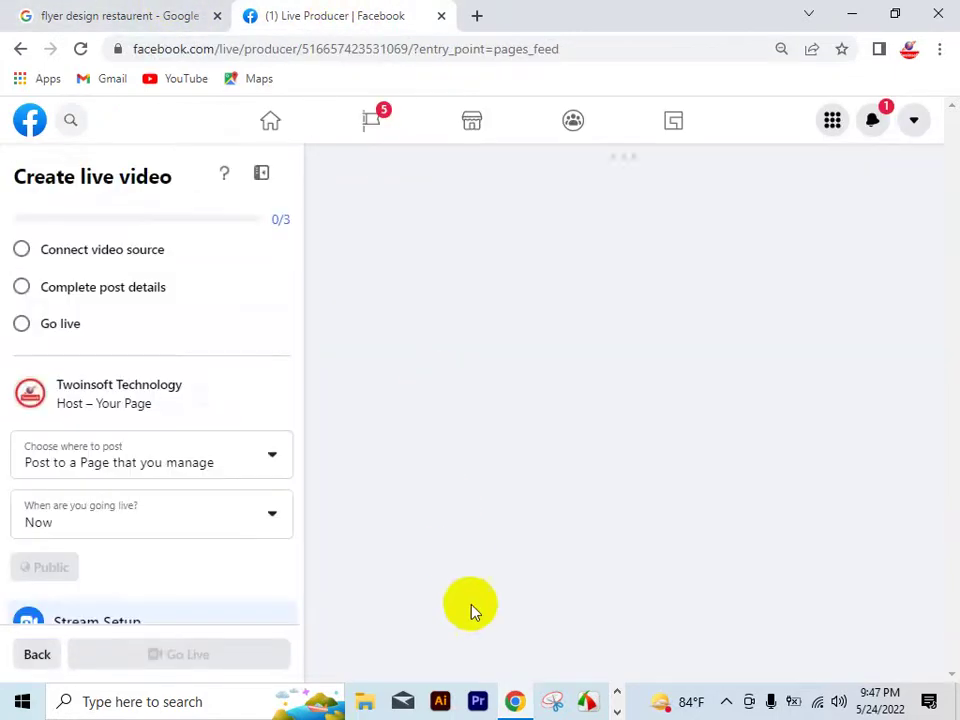
pyautogui.scroll(-2, 180, 380)
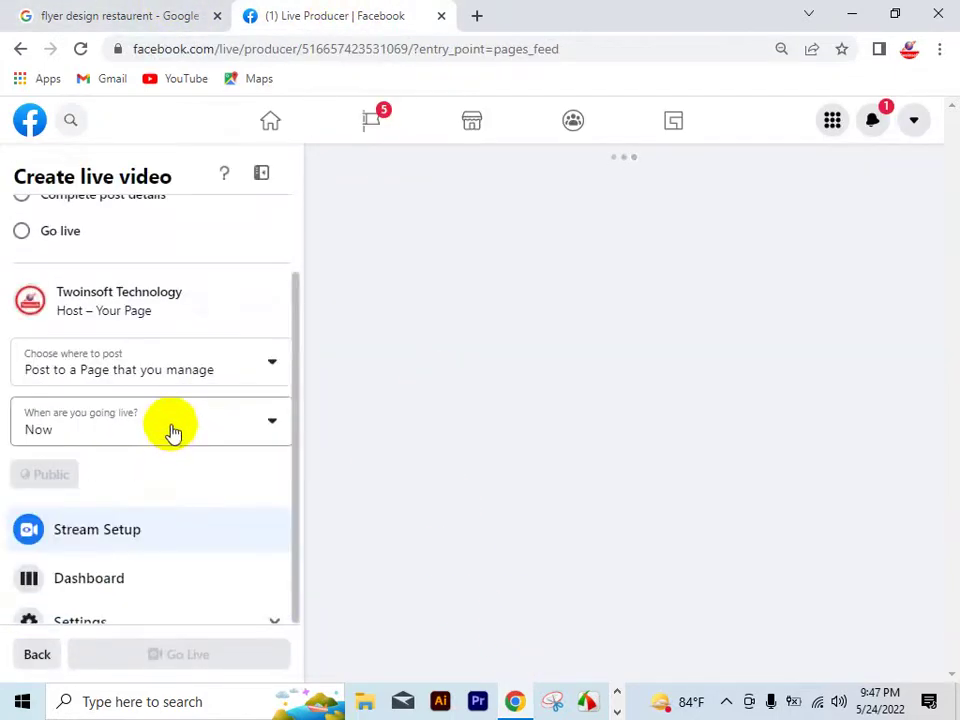
pyautogui.scroll(-1, 700, 390)
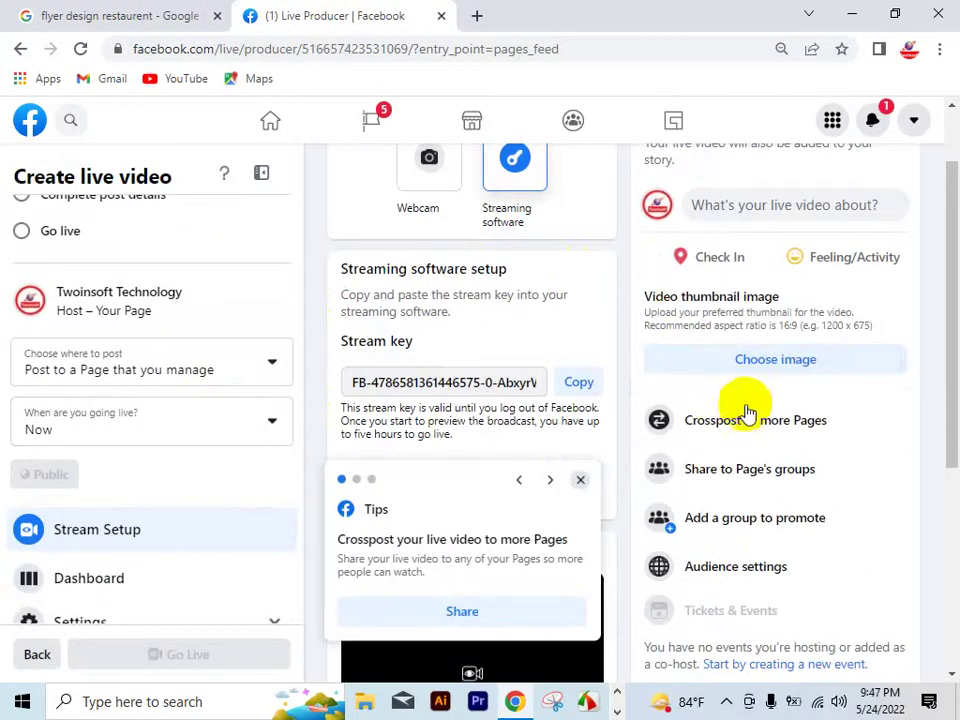
pyautogui.click(760, 425)
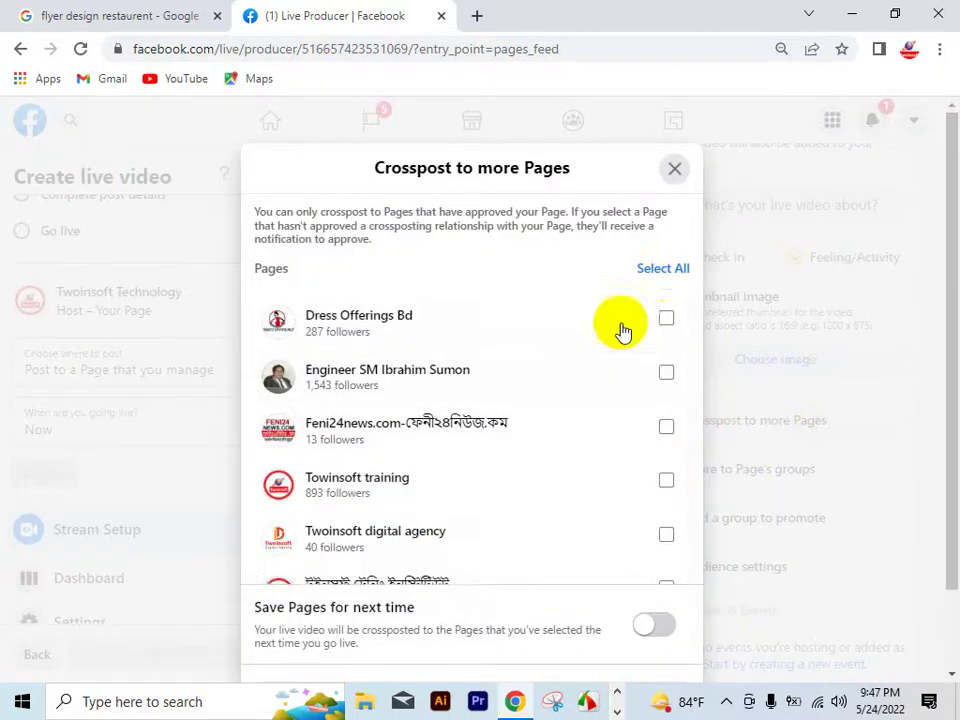
pyautogui.scroll(-2, 574, 482)
pyautogui.scroll(1, 640, 300)
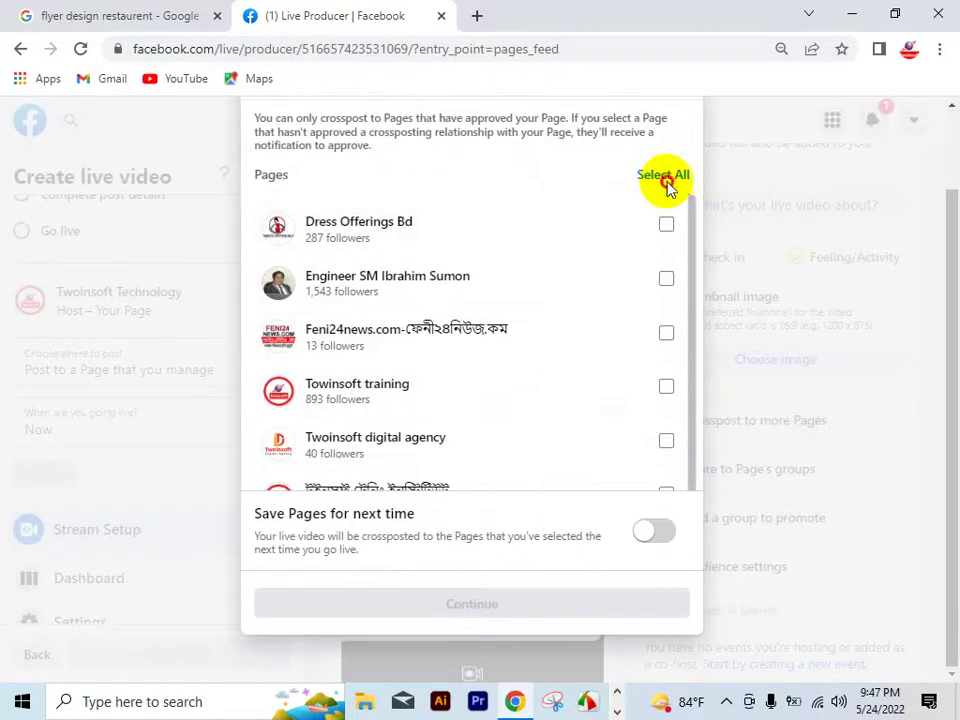
pyautogui.click(664, 176)
pyautogui.scroll(-1, 630, 400)
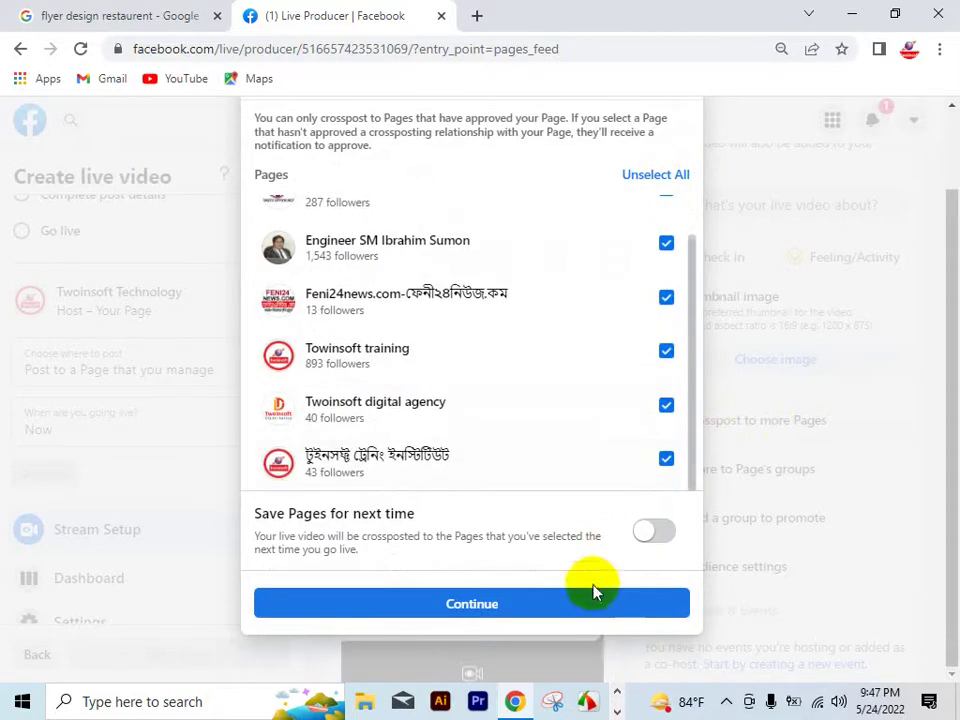
pyautogui.click(595, 600)
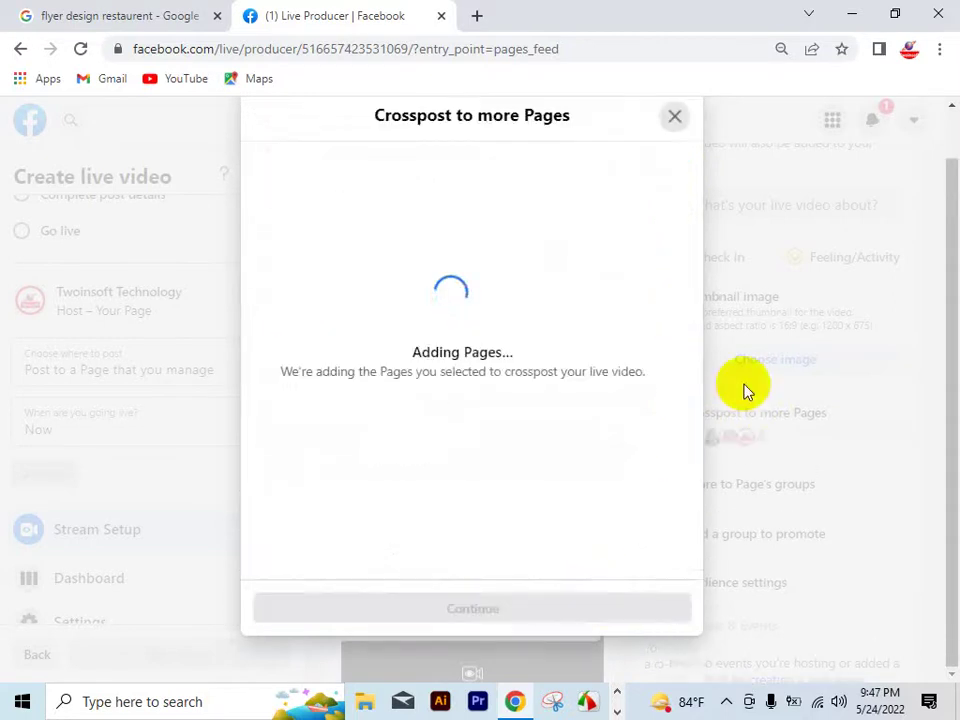
pyautogui.click(628, 688)
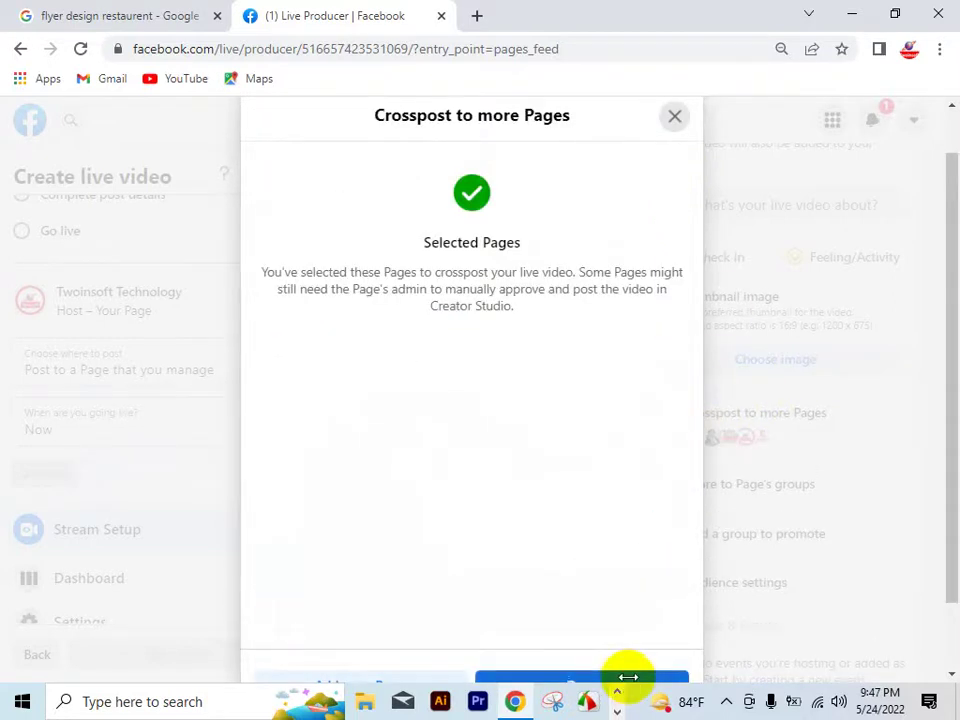
# Share the live video to all of the Page's groups.
pyautogui.click(748, 489)
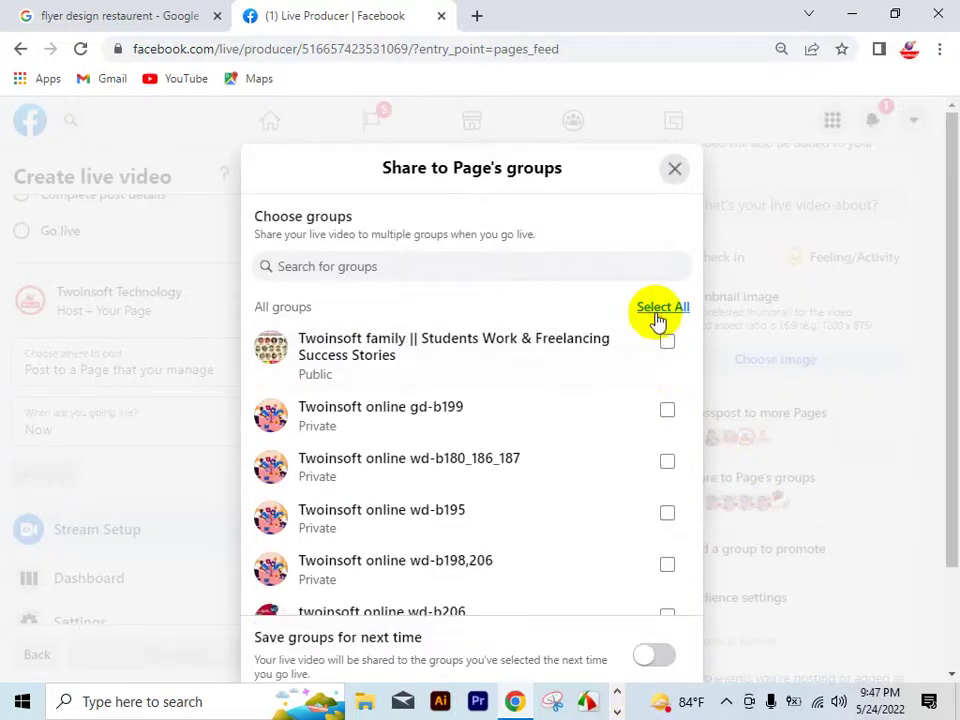
pyautogui.click(655, 307)
pyautogui.scroll(-2, 587, 441)
pyautogui.scroll(-2, 645, 300)
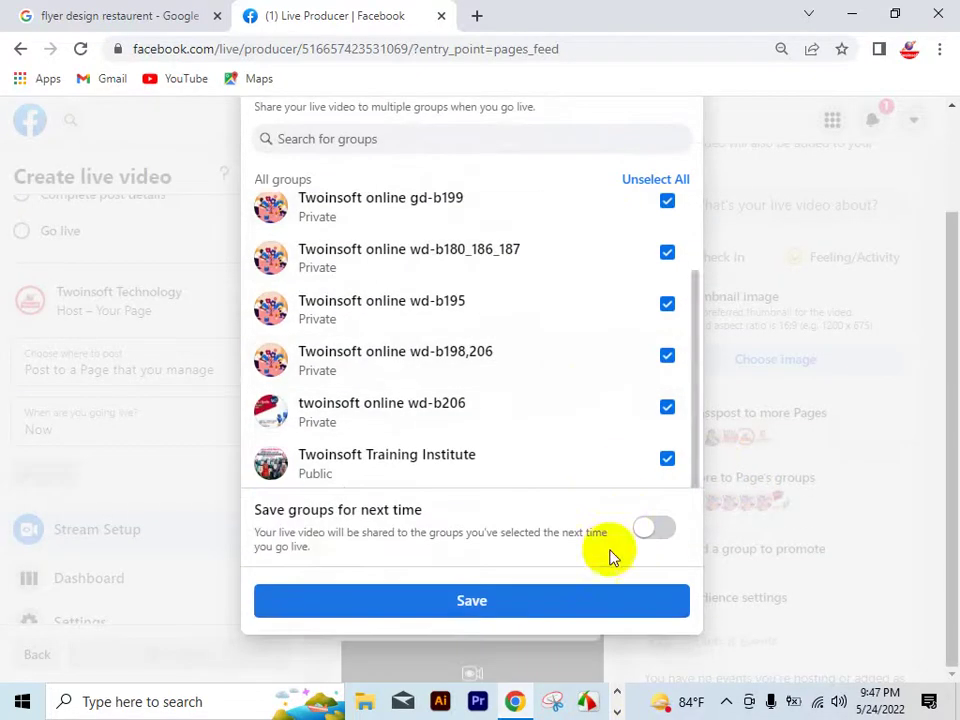
pyautogui.click(597, 598)
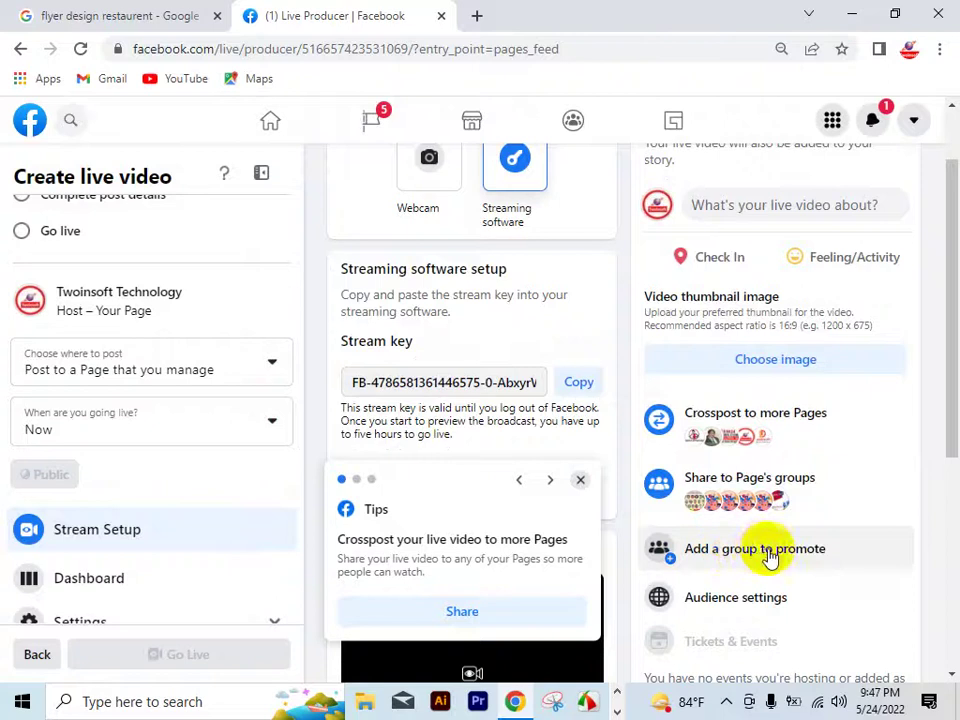
# Try the webcam as video source, allowing camera and microphone access, and page through the tips.
pyautogui.scroll(2, 525, 491)
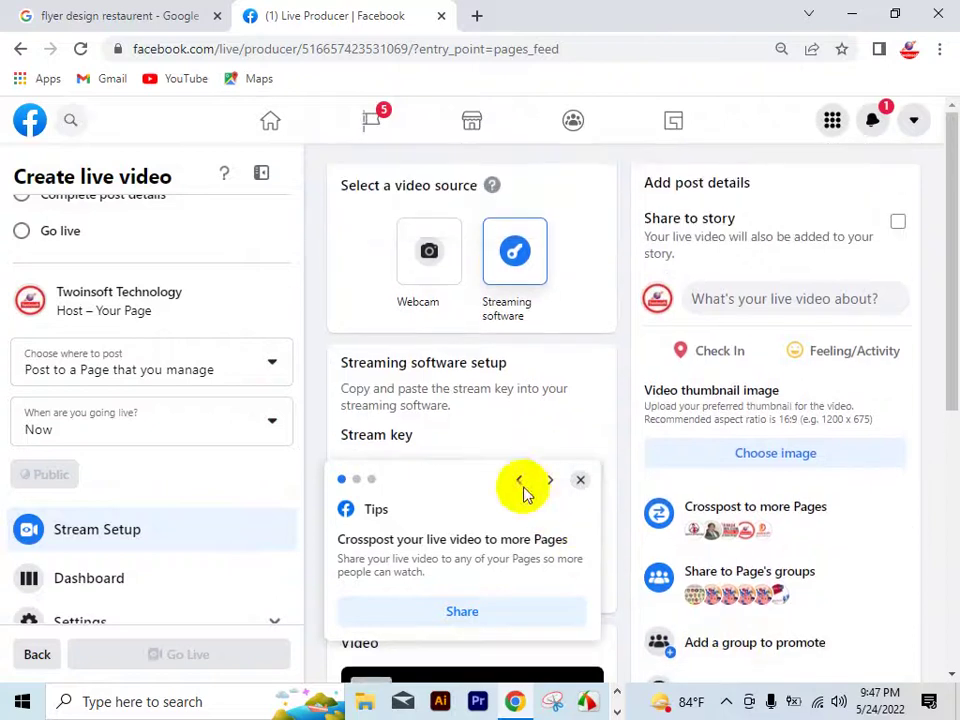
pyautogui.click(455, 278)
pyautogui.click(290, 182)
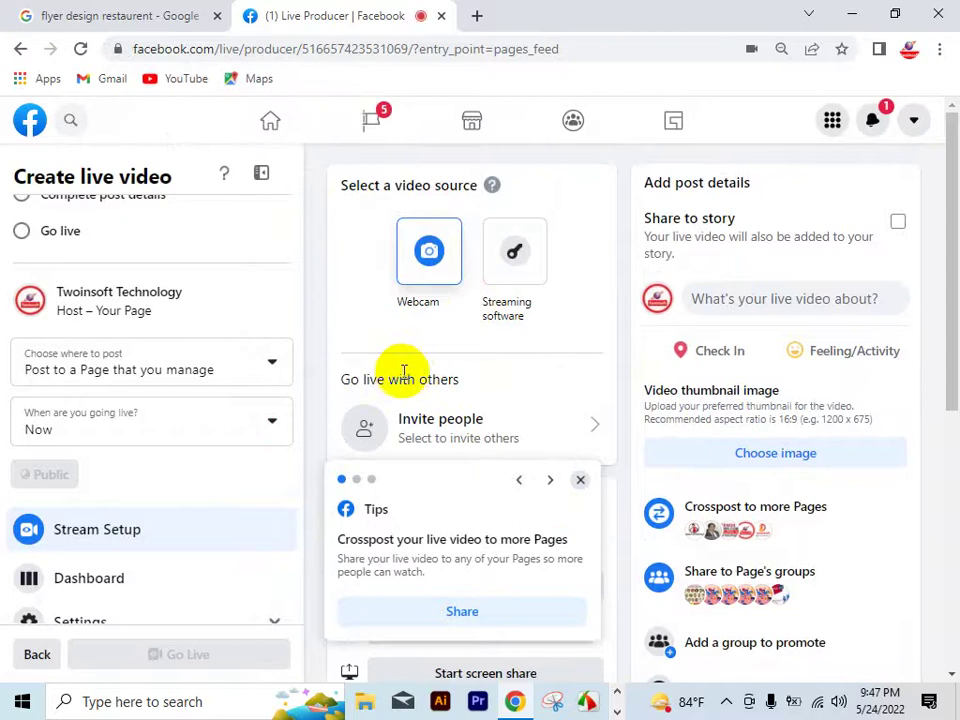
pyautogui.scroll(-1, 410, 380)
pyautogui.scroll(-4, 413, 386)
pyautogui.click(580, 483)
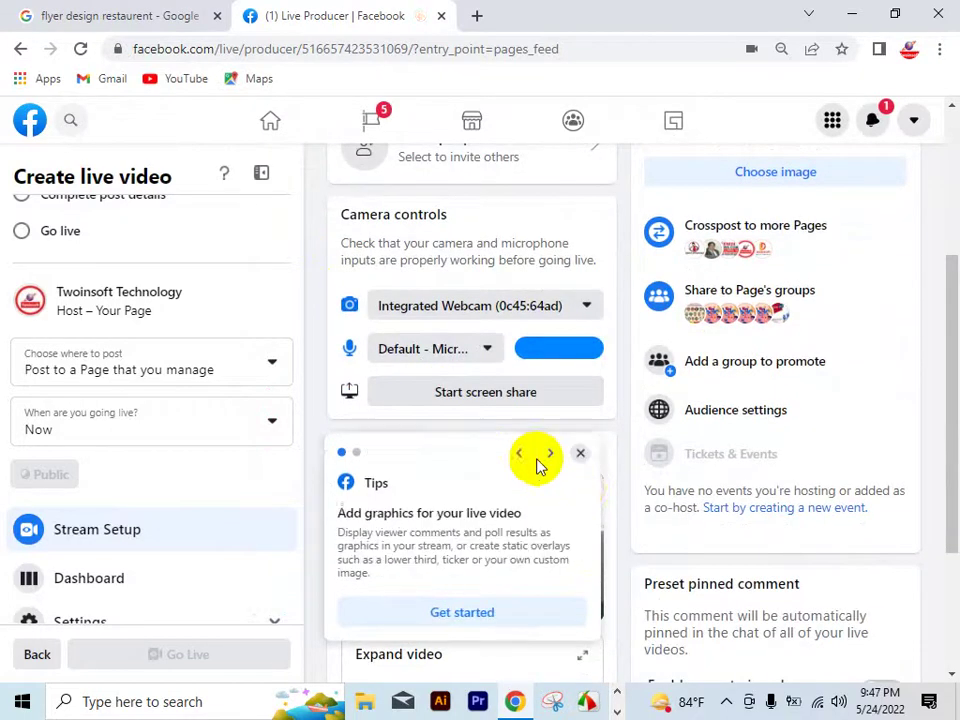
pyautogui.scroll(-4, 536, 461)
pyautogui.click(576, 456)
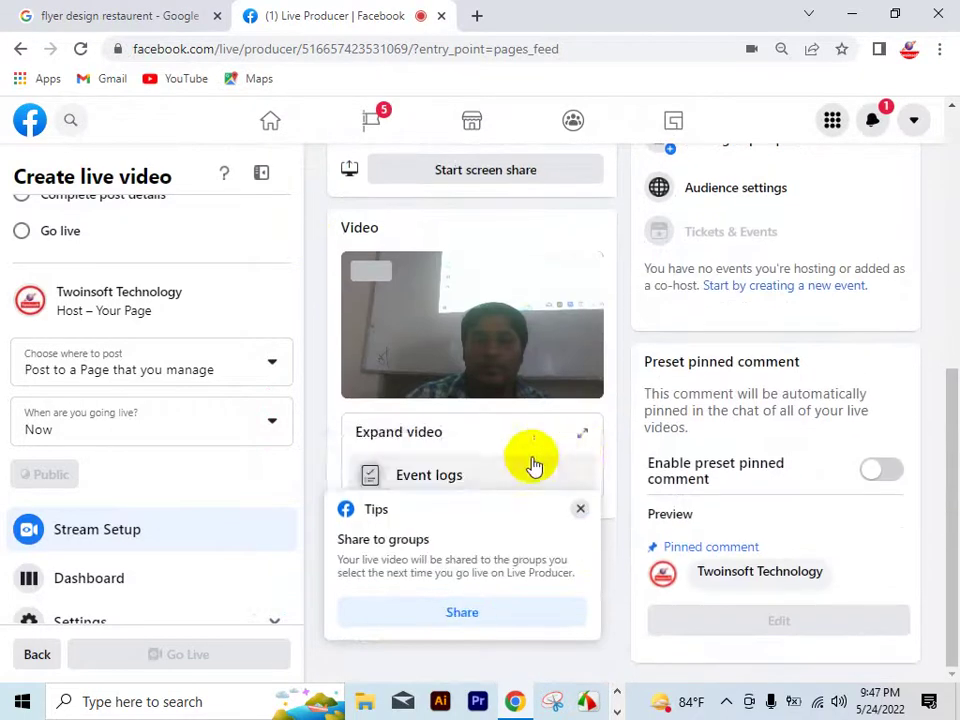
pyautogui.scroll(5, 554, 440)
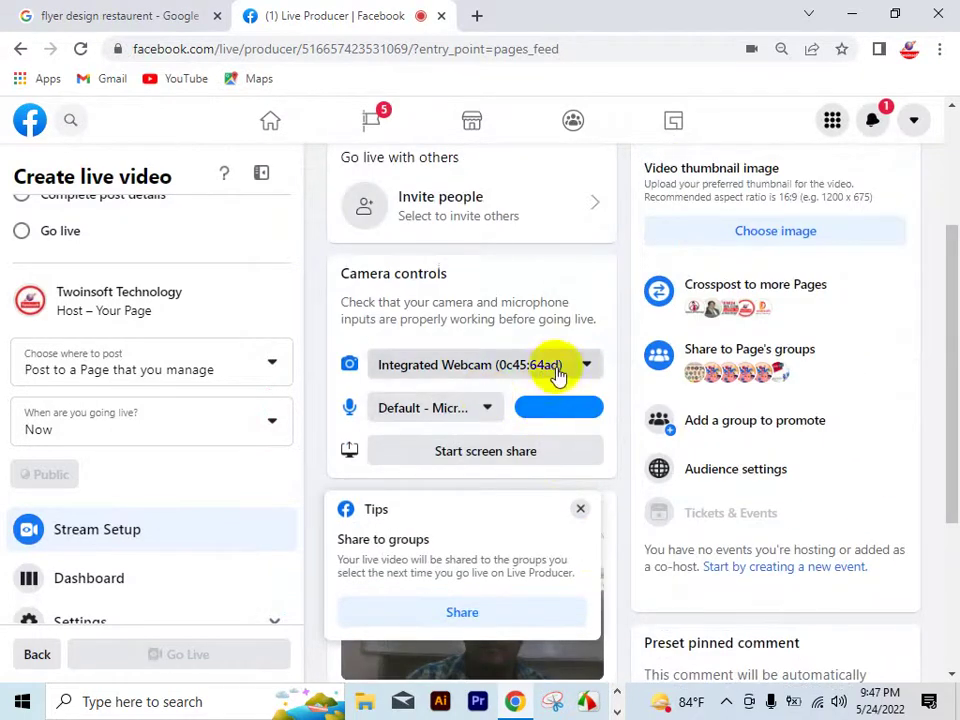
# Switch the video source to sharing the entire screen and dismiss the Chrome-tab warning.
pyautogui.click(527, 450)
pyautogui.click(435, 383)
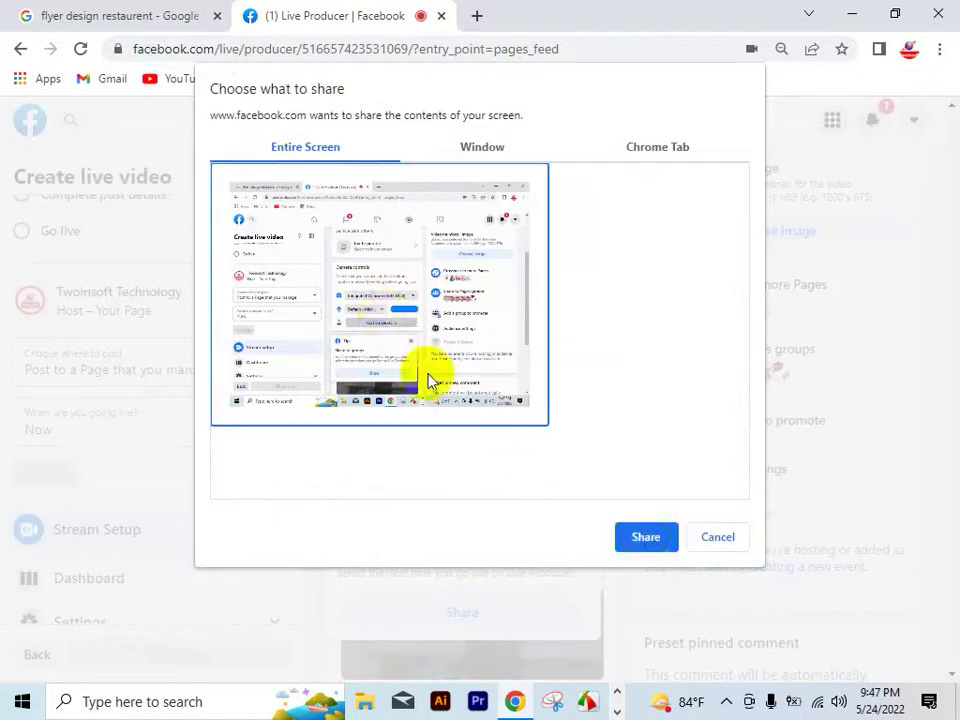
pyautogui.click(645, 537)
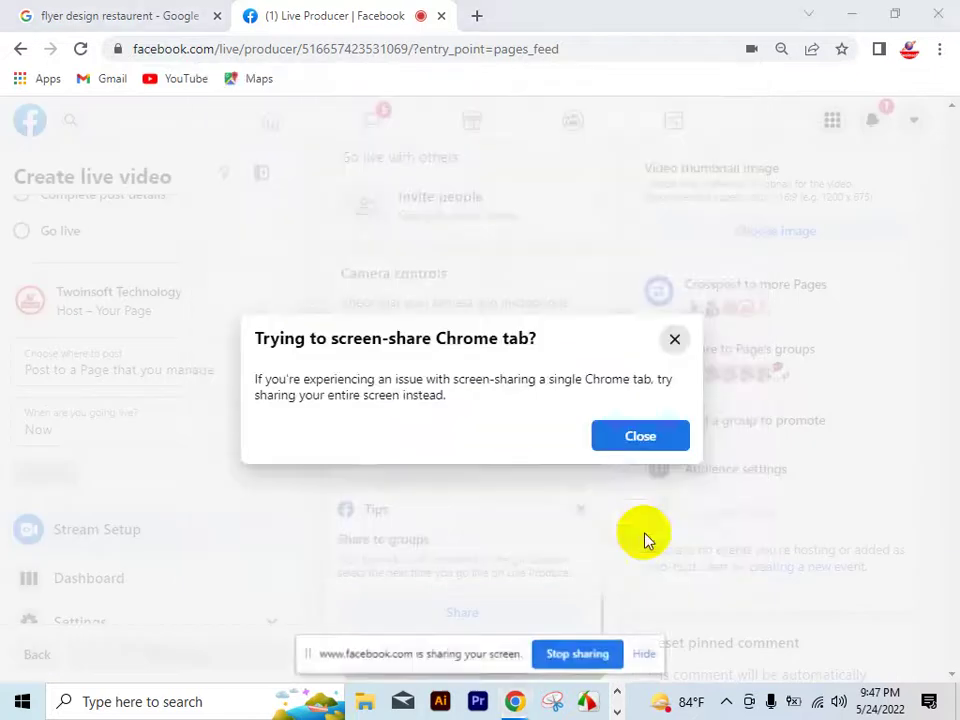
pyautogui.click(637, 450)
pyautogui.scroll(-3, 500, 480)
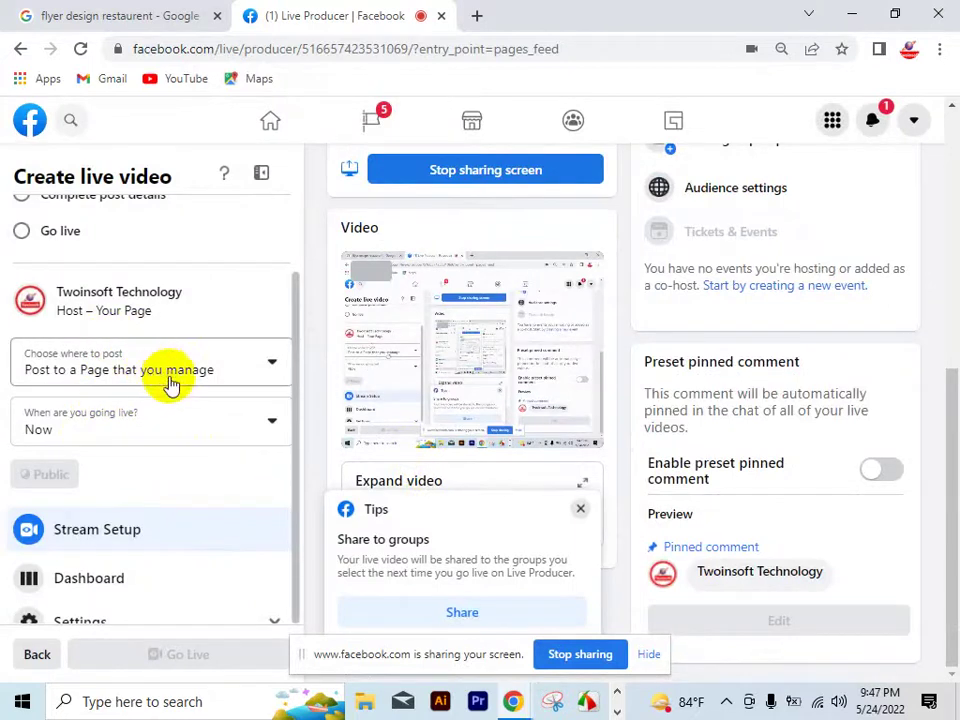
pyautogui.scroll(-2, 169, 385)
pyautogui.scroll(3, 223, 495)
pyautogui.scroll(3, 810, 280)
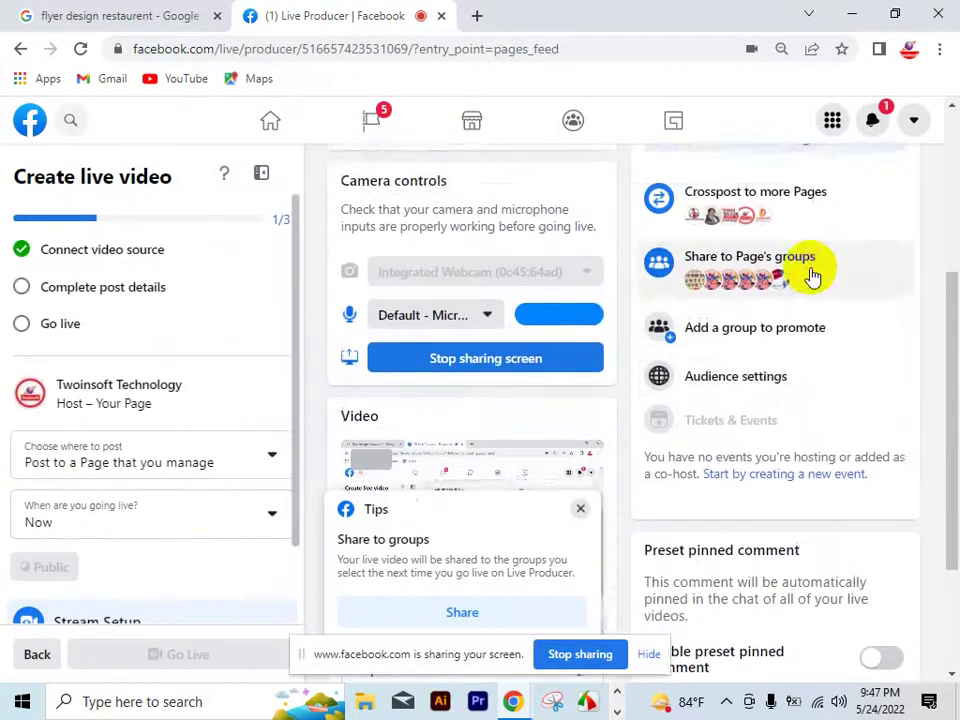
pyautogui.scroll(3, 812, 280)
pyautogui.click(814, 272)
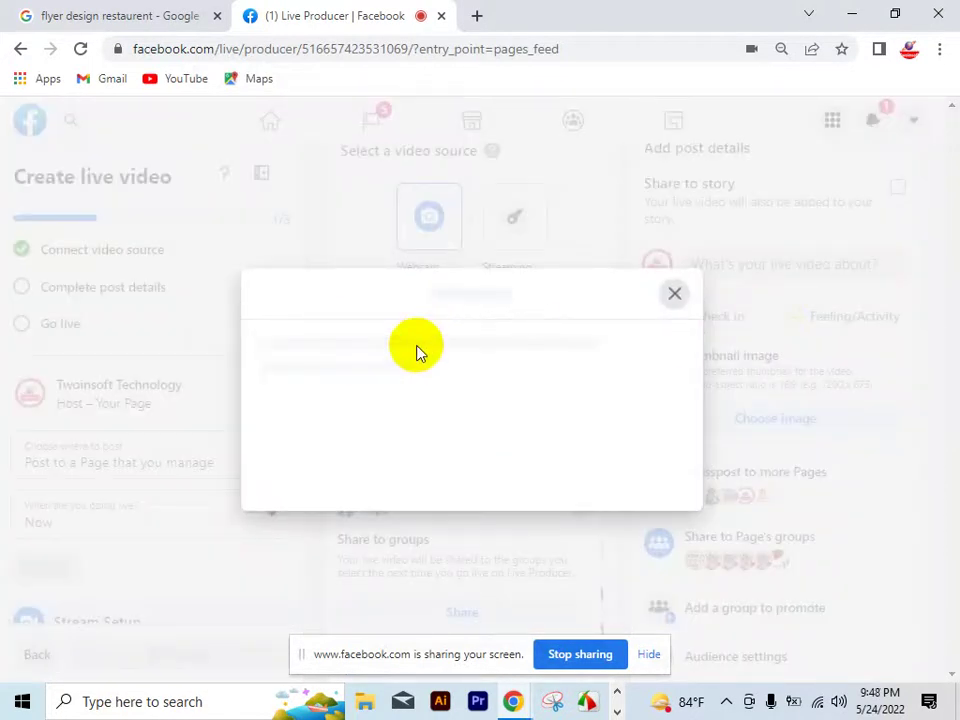
# Correct the title's spelling to 'restaurant Flyer design using adobe photoshop CS'.
pyautogui.click(393, 317)
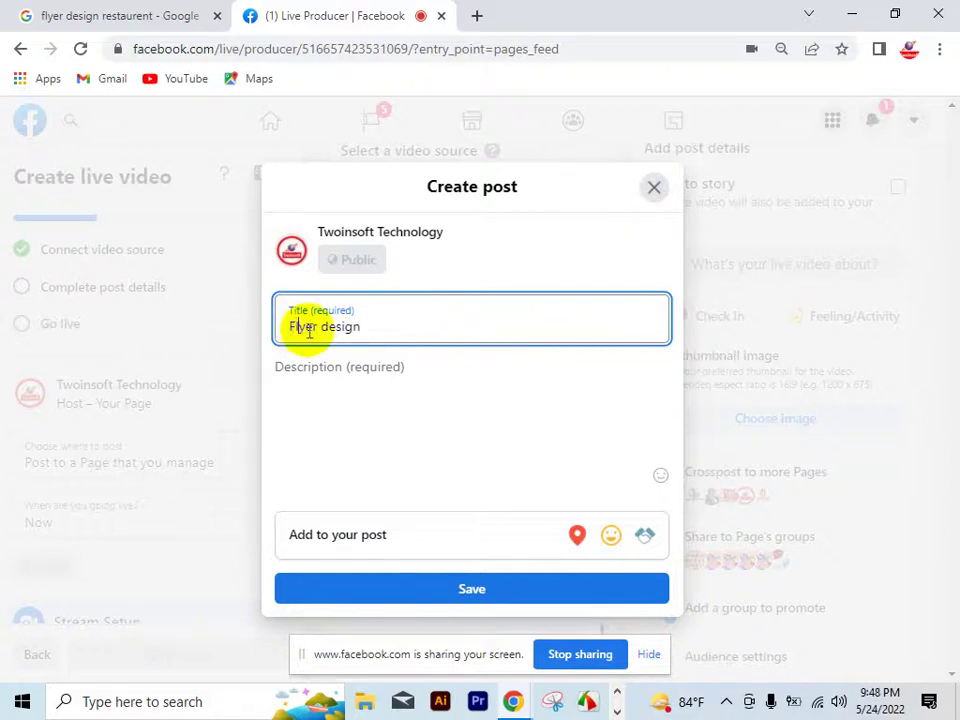
pyautogui.write('l')
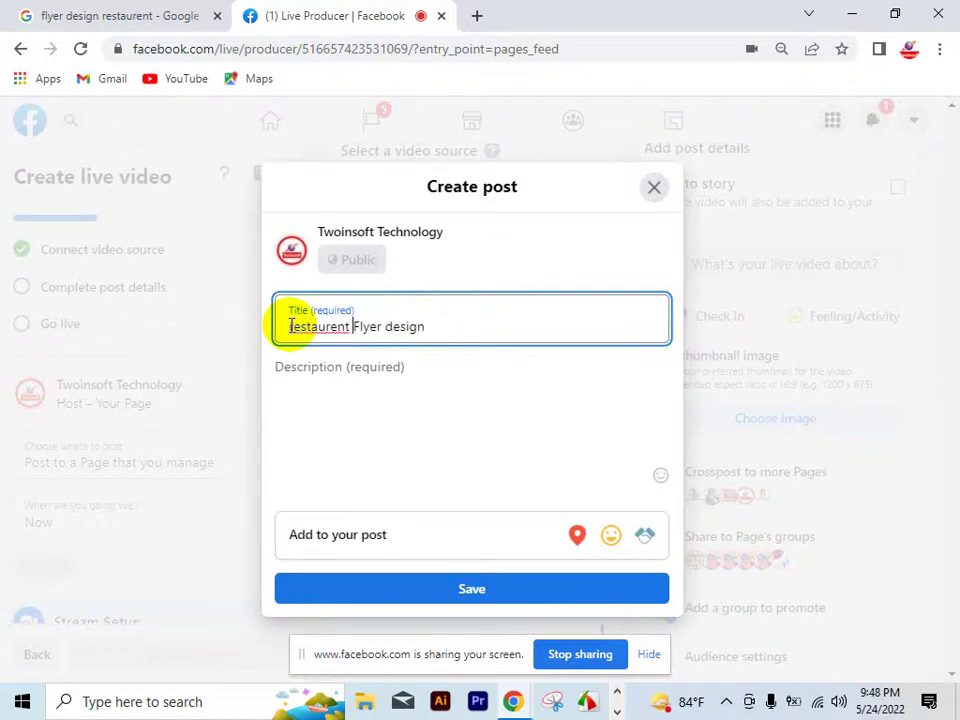
pyautogui.rightClick(291, 331)
pyautogui.click(320, 339)
pyautogui.click(441, 324)
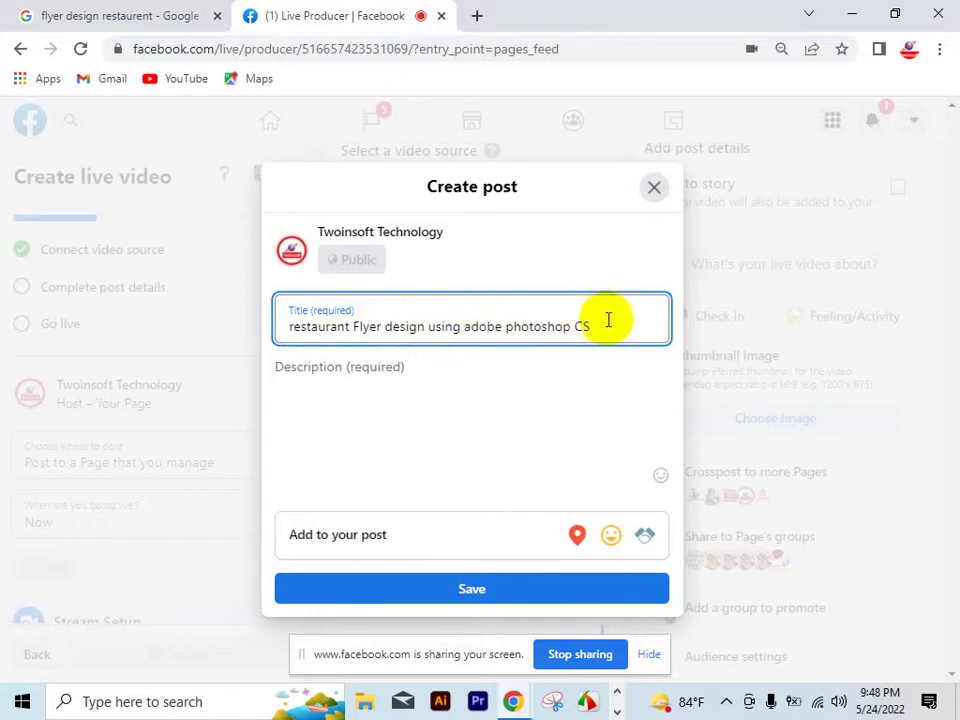
# Copy the title into the description field and save the post details.
pyautogui.moveTo(600, 326); pyautogui.dragTo(240, 328)
pyautogui.hotkey('ctrl', 'c')
pyautogui.click(357, 378)
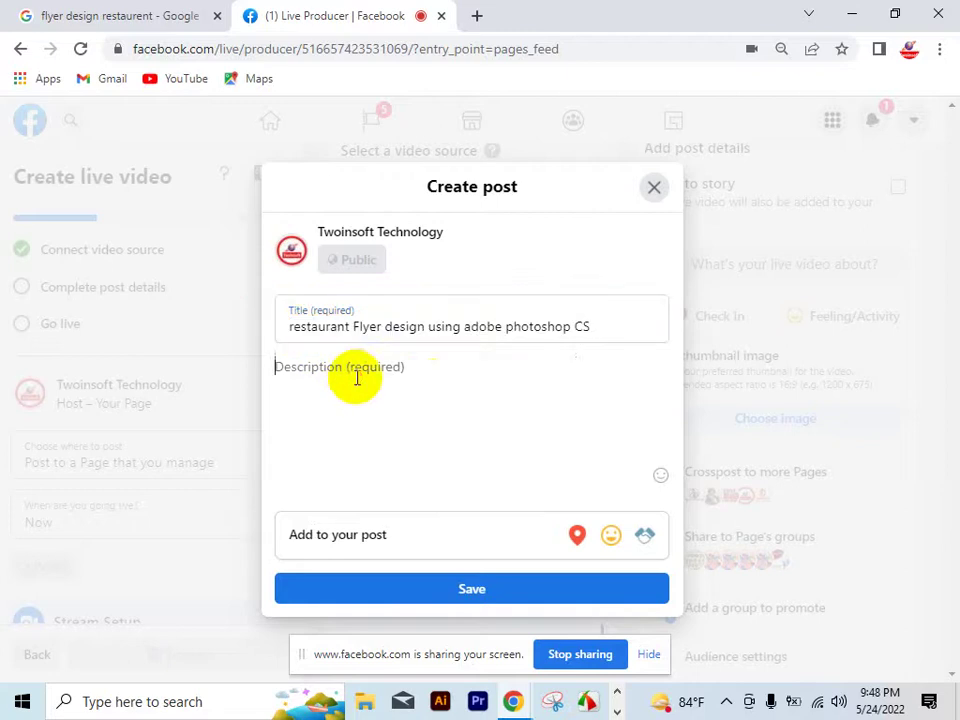
pyautogui.hotkey('ctrl', 'v')
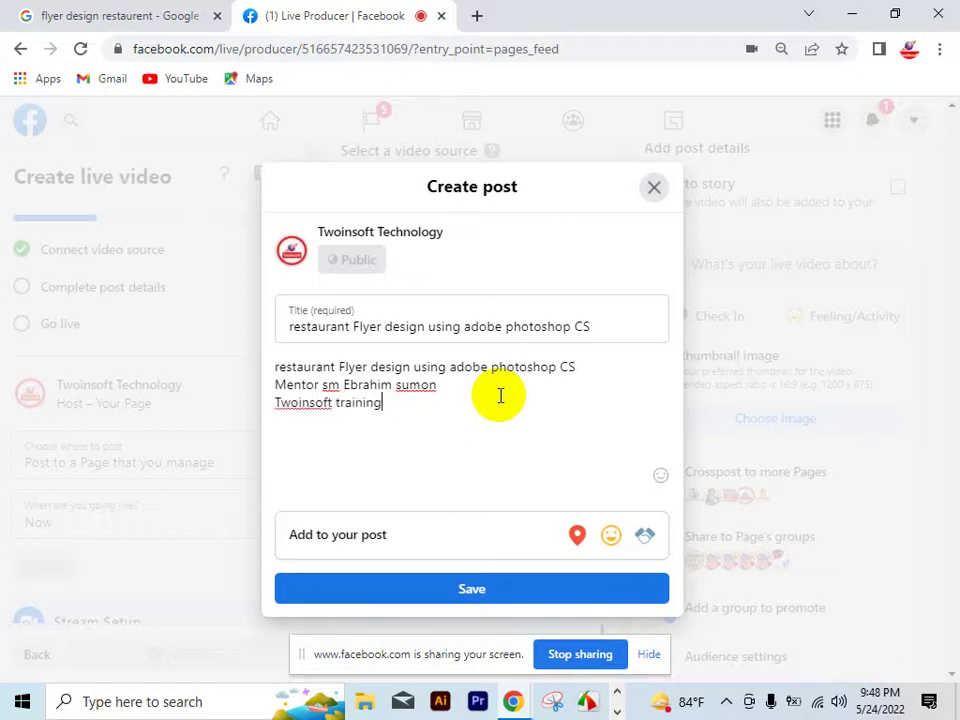
pyautogui.click(529, 587)
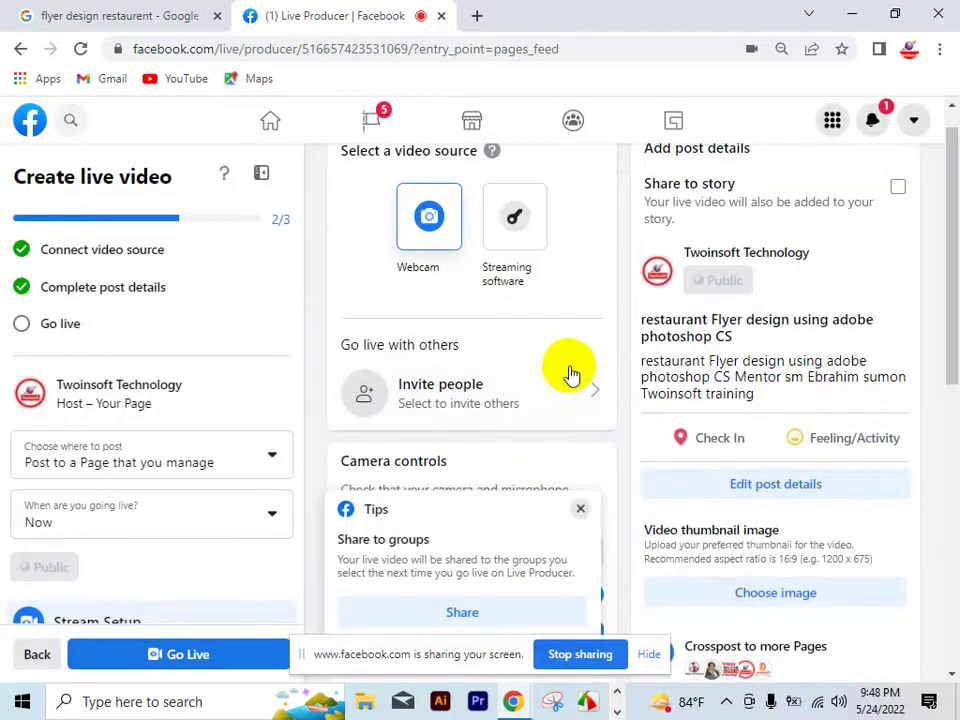
# Start the live broadcast from Live Producer and bring Photoshop's empty workspace to the front.
pyautogui.scroll(-2, 568, 375)
pyautogui.scroll(2, 551, 396)
pyautogui.scroll(-1, 531, 418)
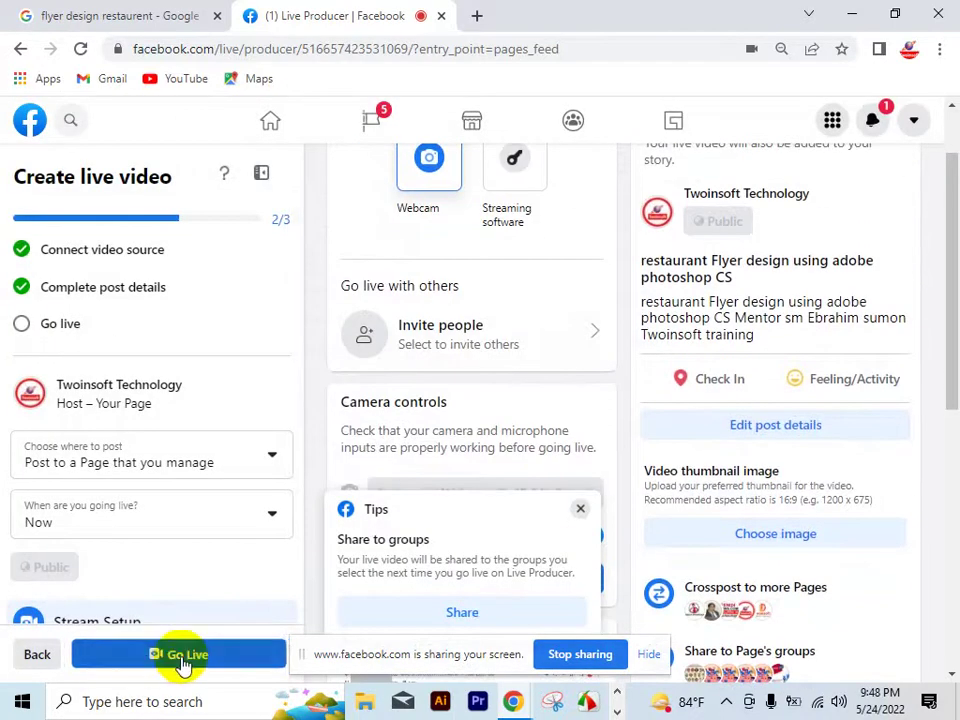
pyautogui.click(180, 664)
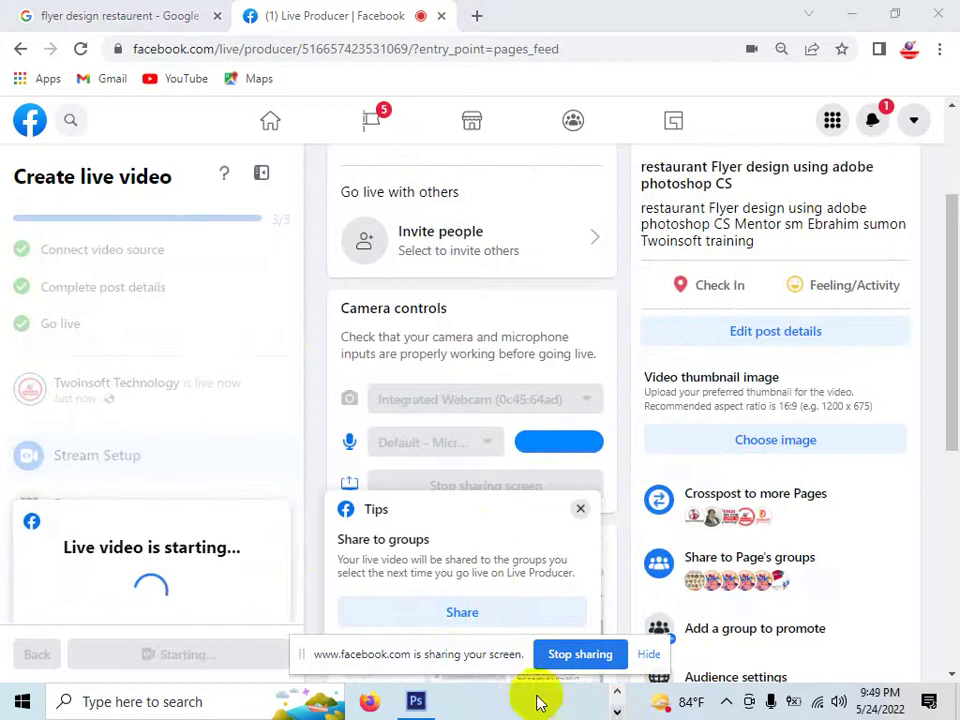
pyautogui.click(418, 701)
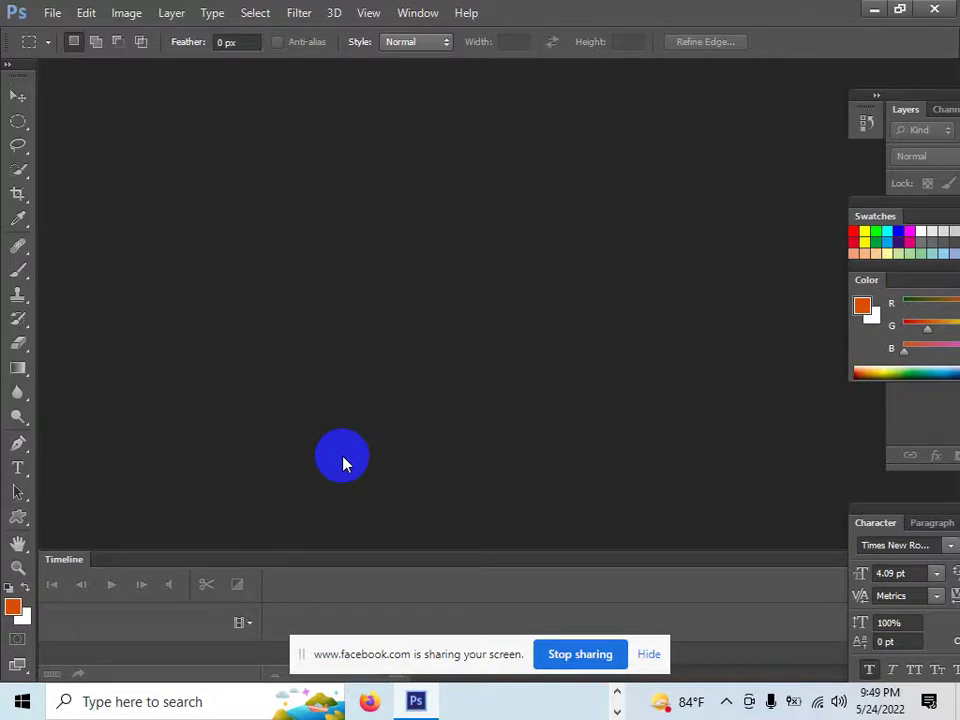
# Create a new U.S. Paper Letter document, 8.5 × 11 in at 300 ppi.
pyautogui.hotkey('ctrl', 'n')
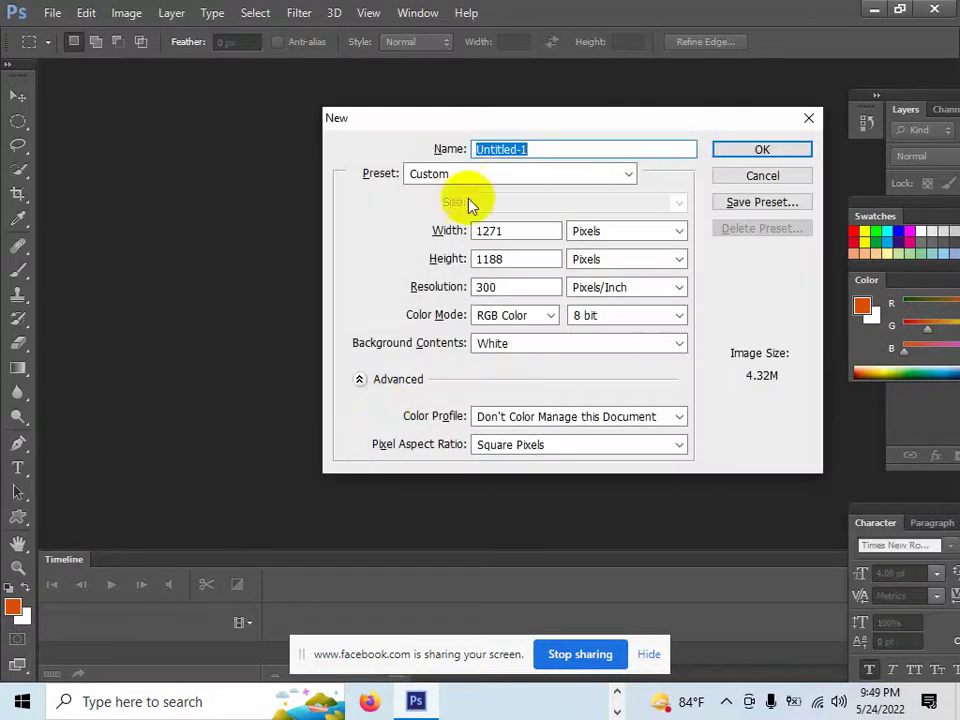
pyautogui.moveTo(482, 120); pyautogui.dragTo(381, 109)
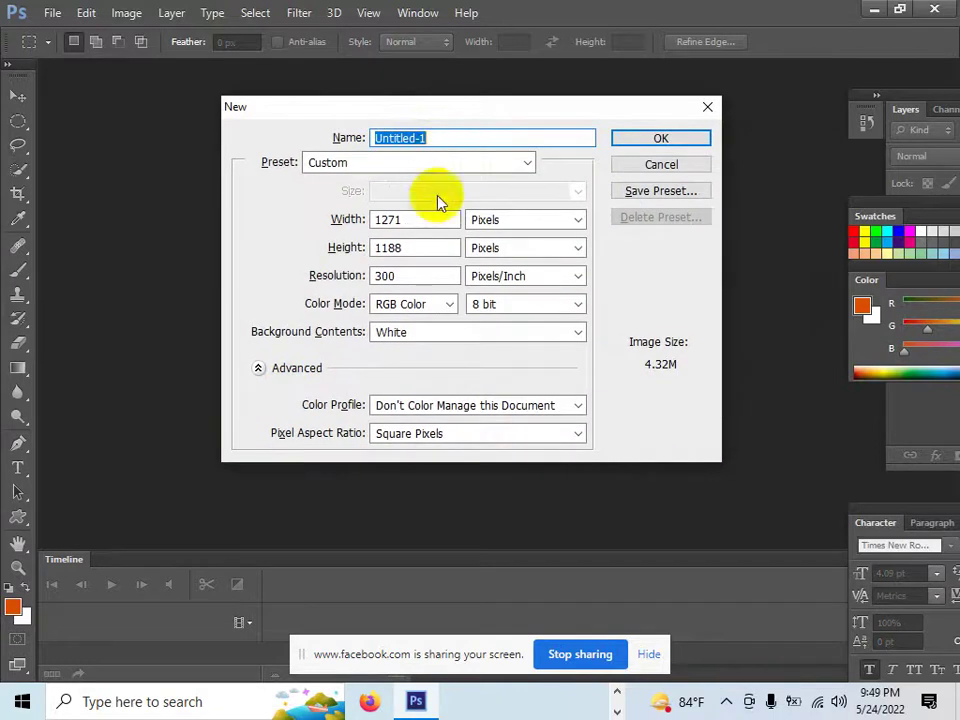
pyautogui.click(439, 164)
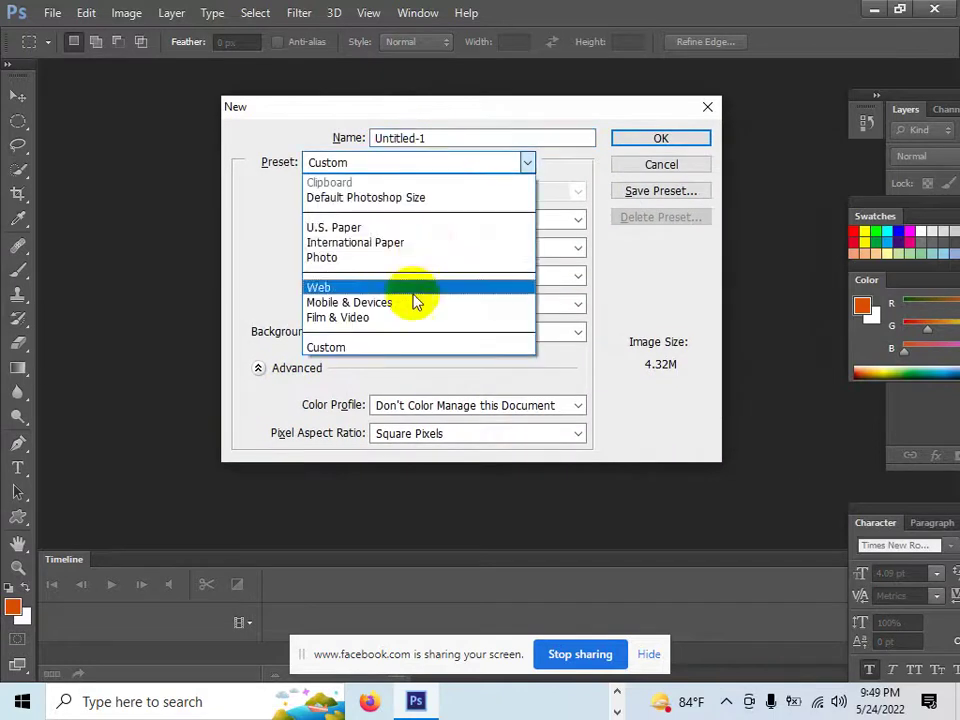
pyautogui.click(392, 227)
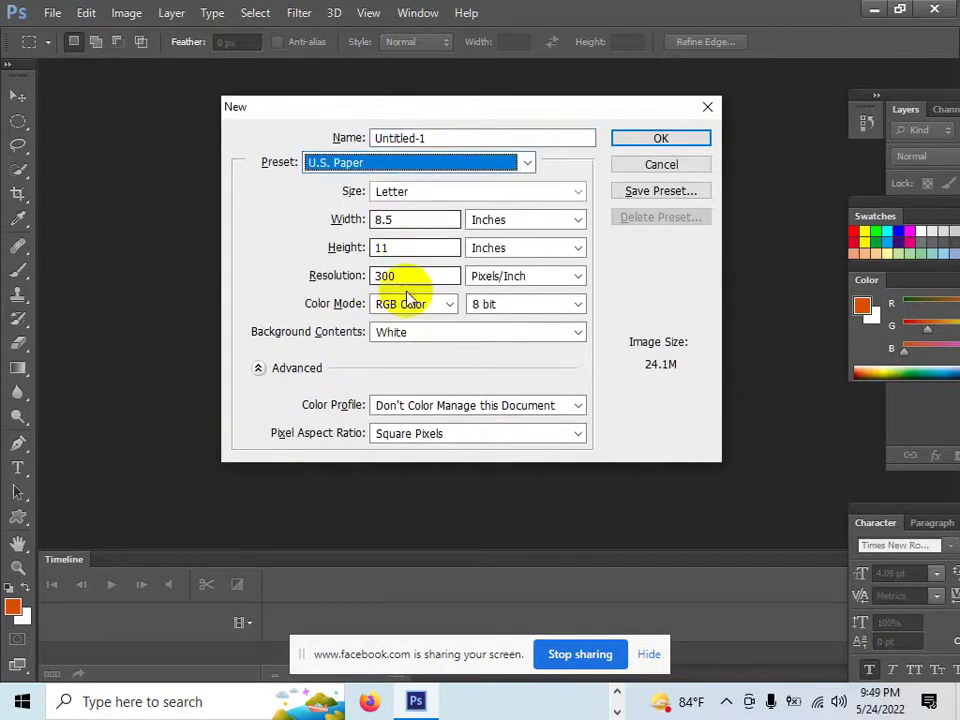
pyautogui.doubleClick(385, 220)
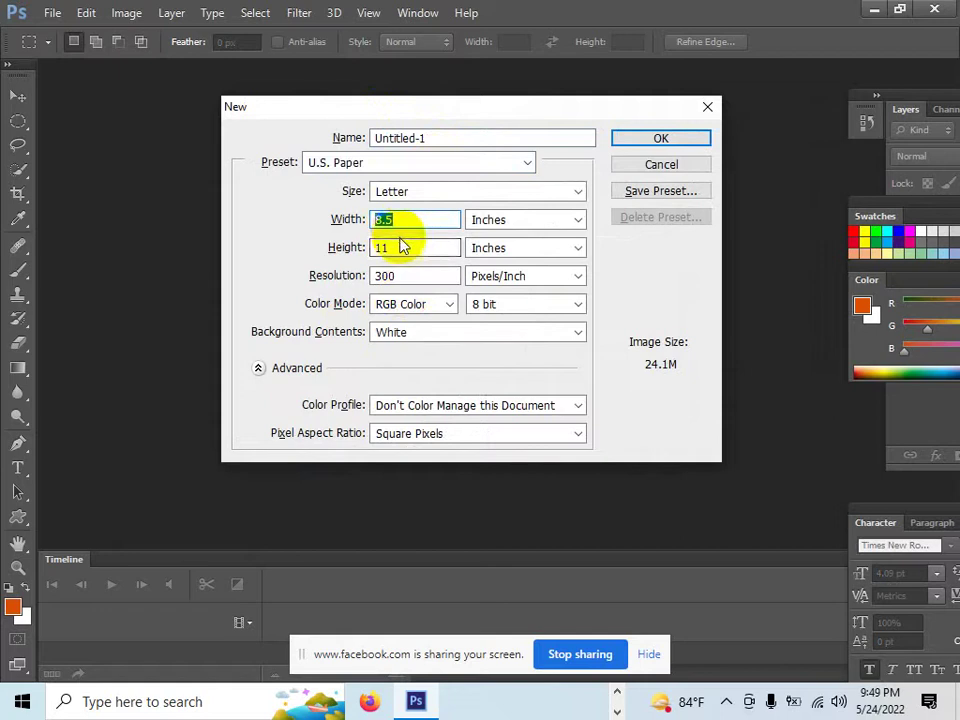
pyautogui.doubleClick(400, 248)
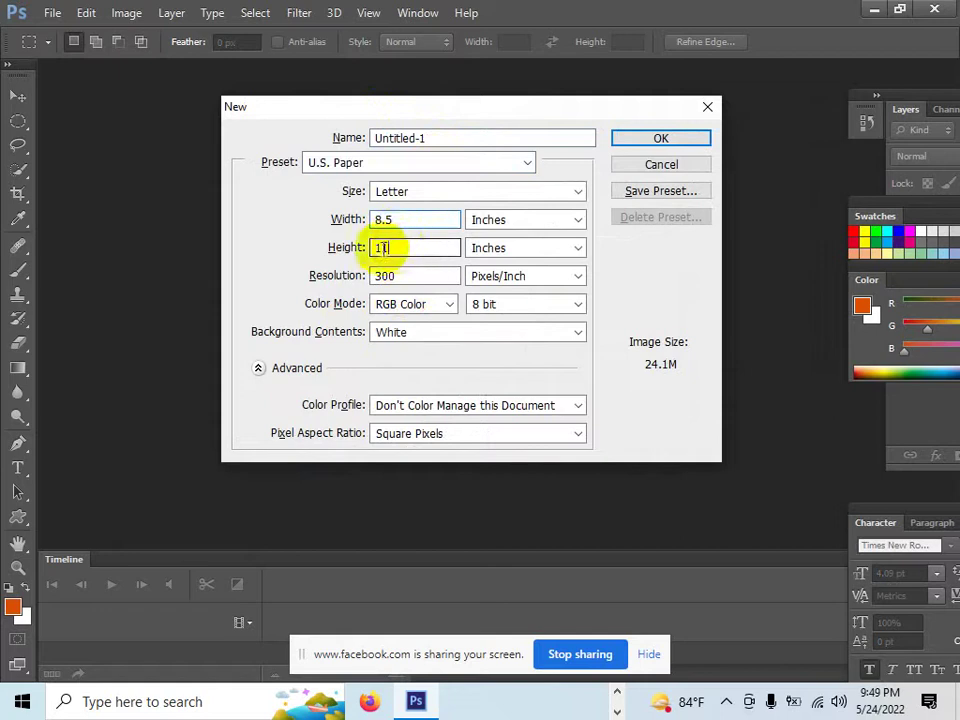
pyautogui.click(632, 148)
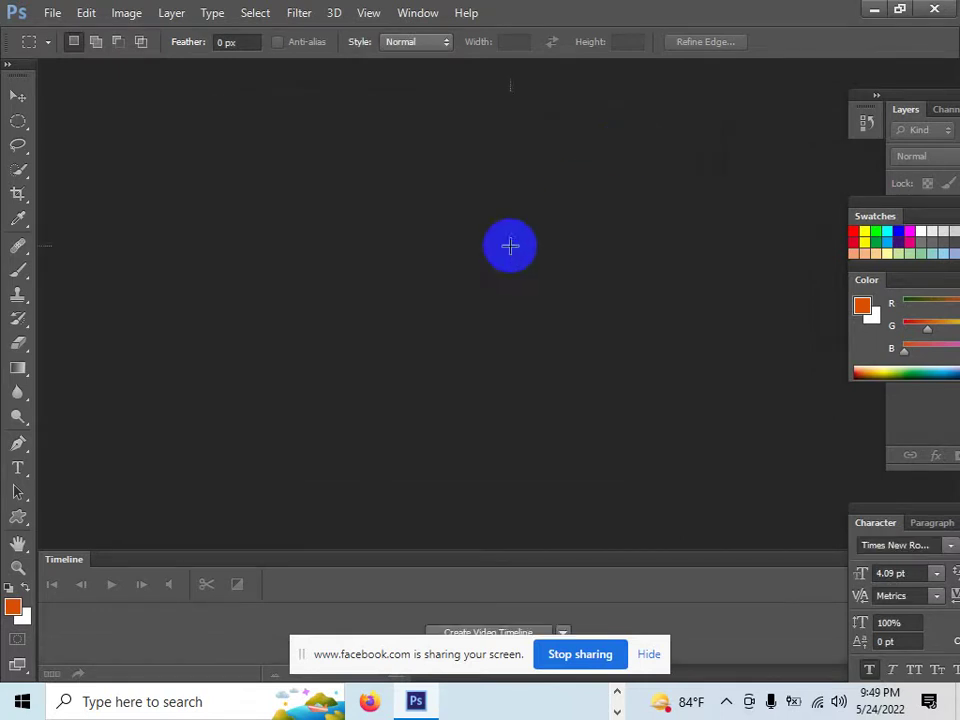
# Add guides along the canvas's left and top edges.
pyautogui.hotkey('ctrl', '+')
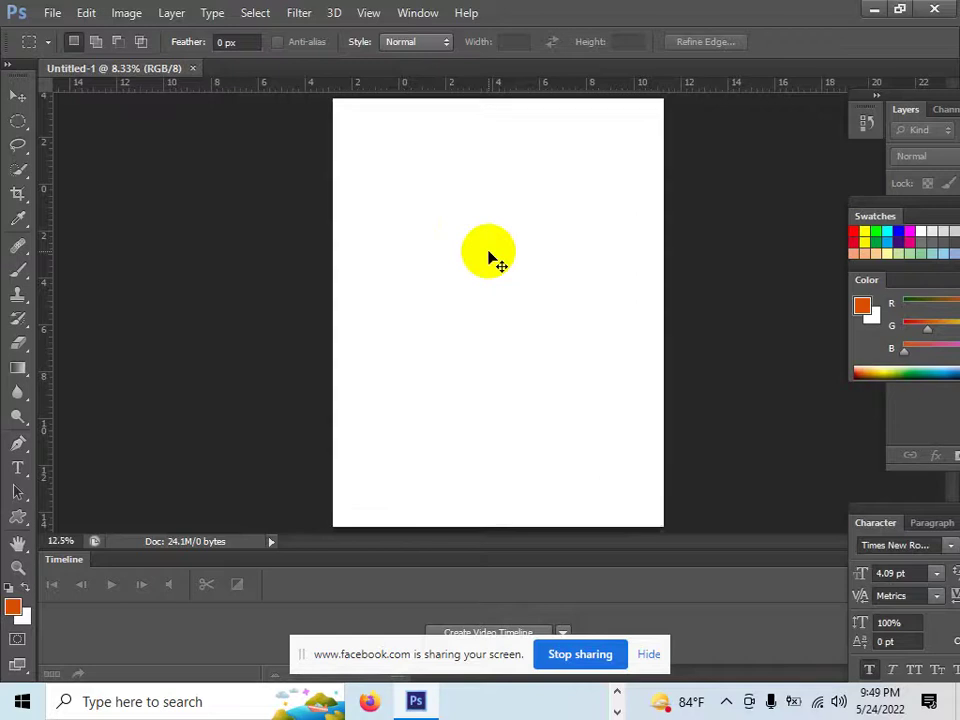
pyautogui.hotkey('ctrl', '+')
pyautogui.scroll(1, 553, 281)
pyautogui.moveTo(47, 272); pyautogui.dragTo(334, 219)
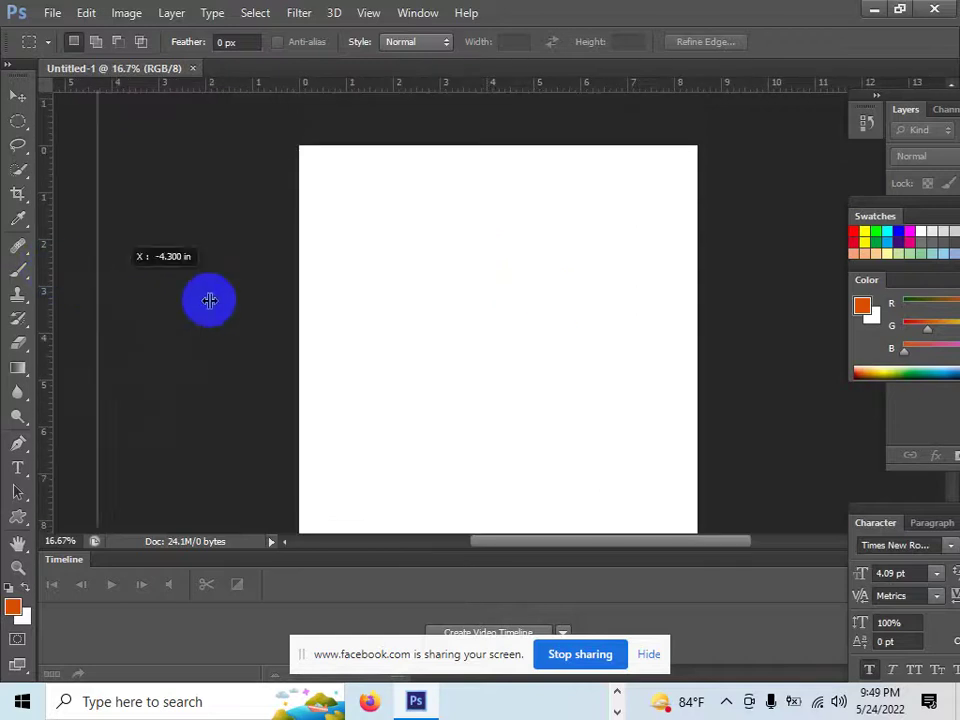
pyautogui.moveTo(381, 90); pyautogui.dragTo(379, 141)
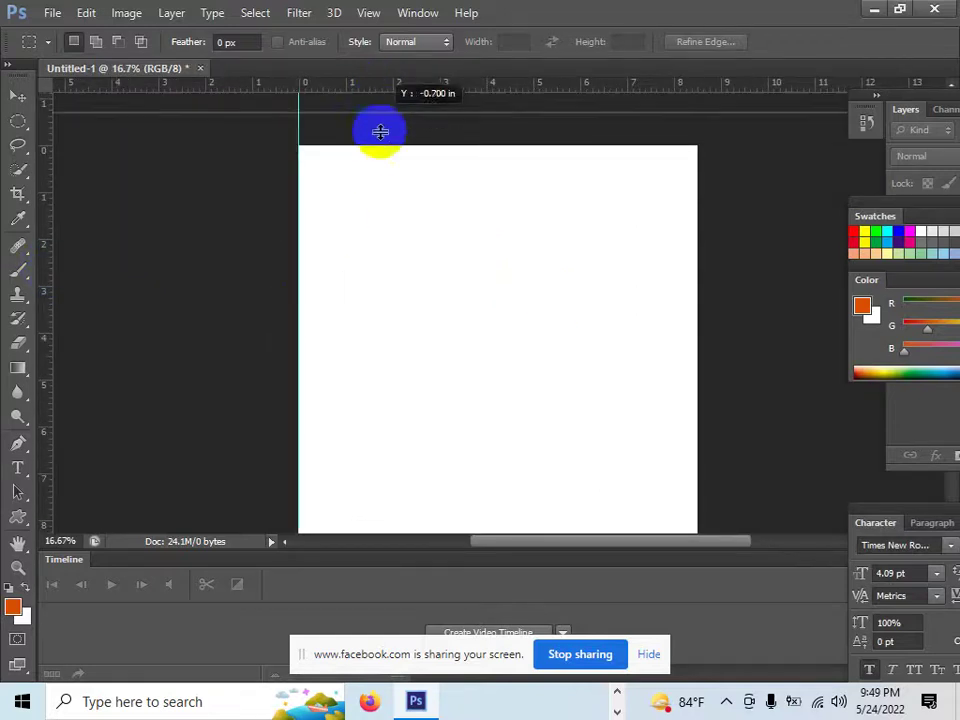
pyautogui.scroll(-1, 392, 92)
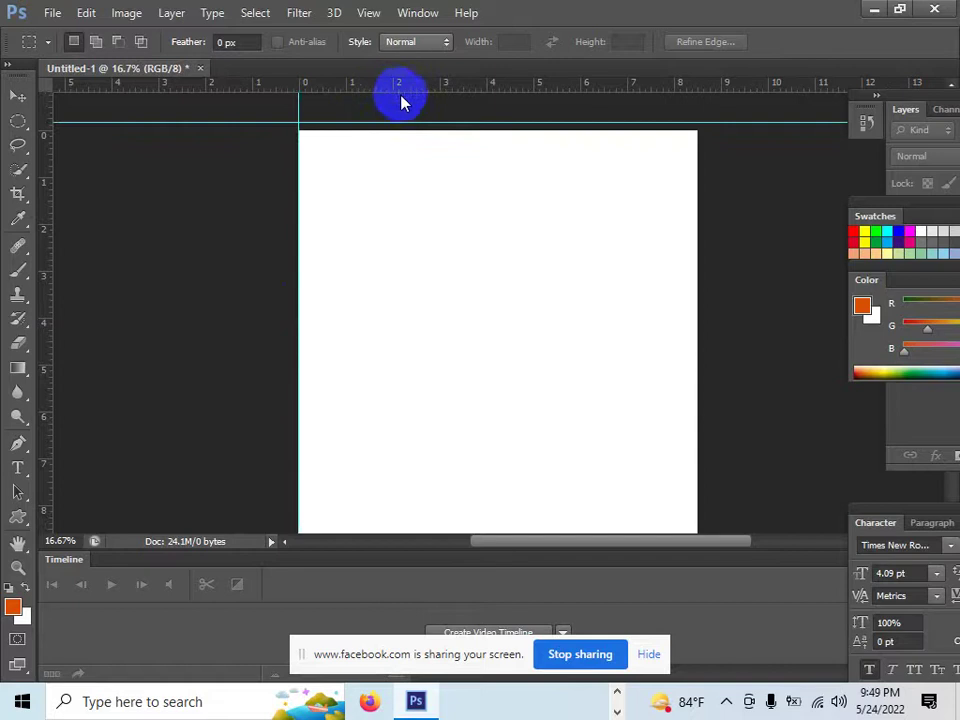
pyautogui.moveTo(407, 90); pyautogui.dragTo(407, 553)
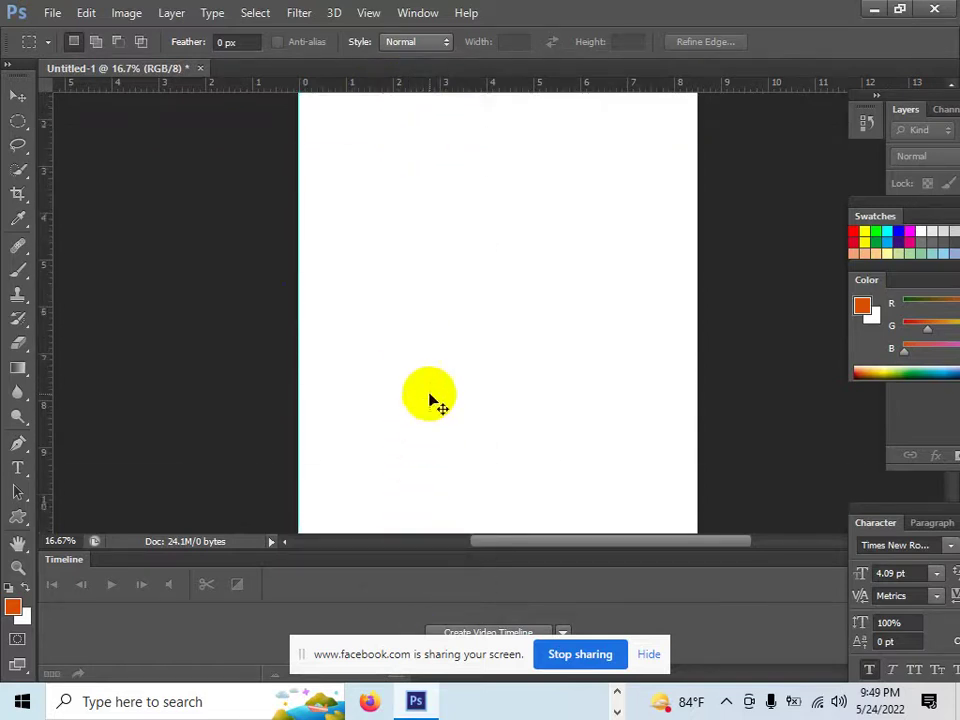
pyautogui.hotkey('ctrl', '-')
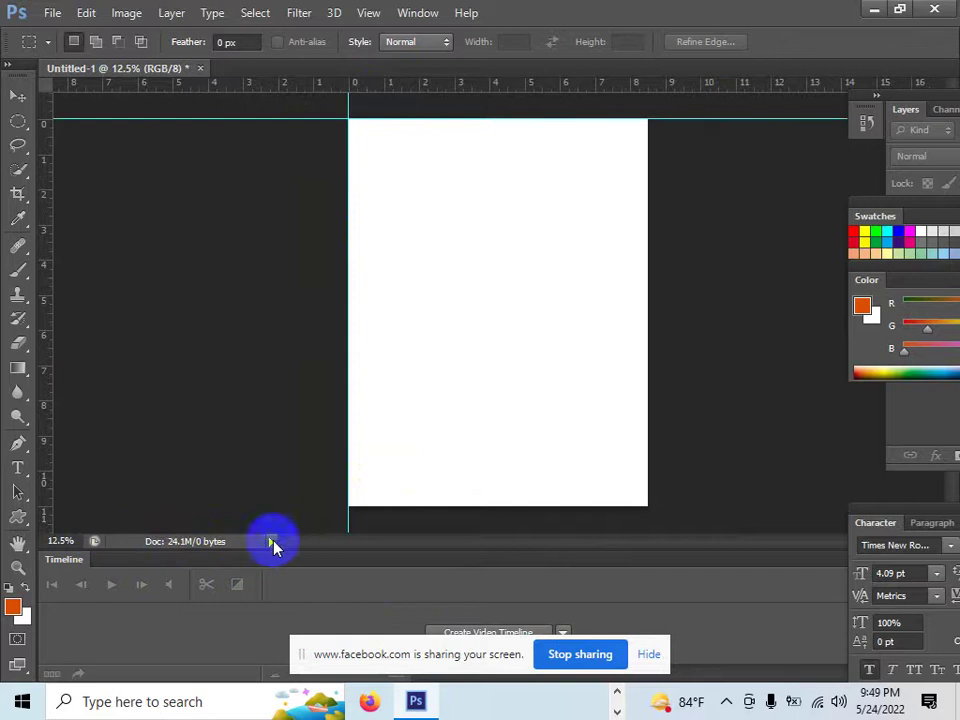
# Float the Character panel, close the Timeline panel and hide the screen-sharing bar.
pyautogui.click(273, 542)
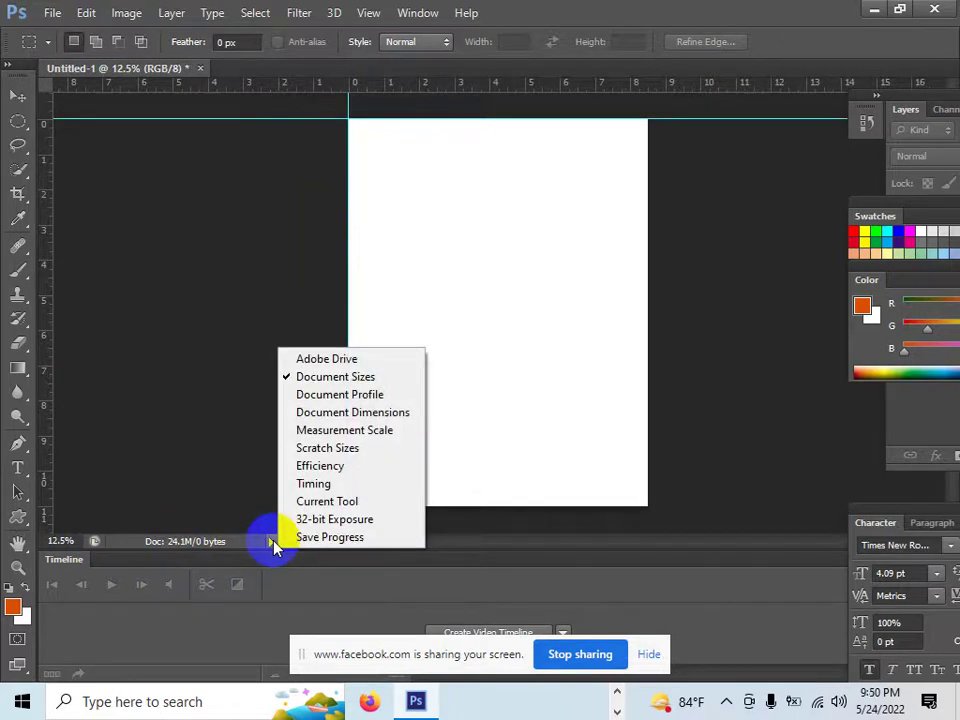
pyautogui.click(273, 542)
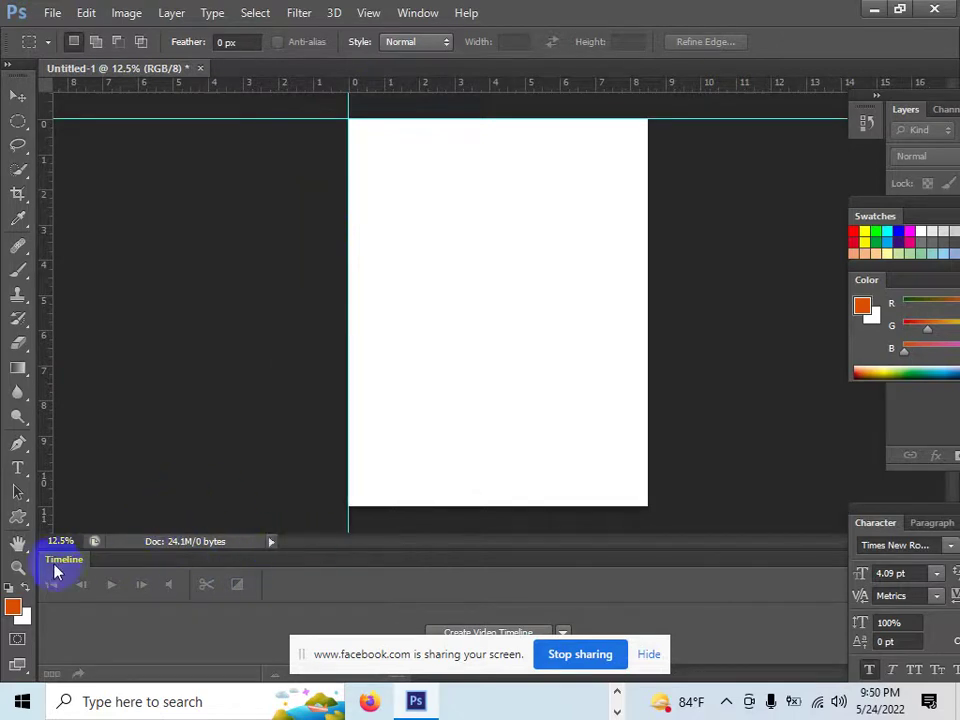
pyautogui.click(868, 535)
pyautogui.click(876, 523)
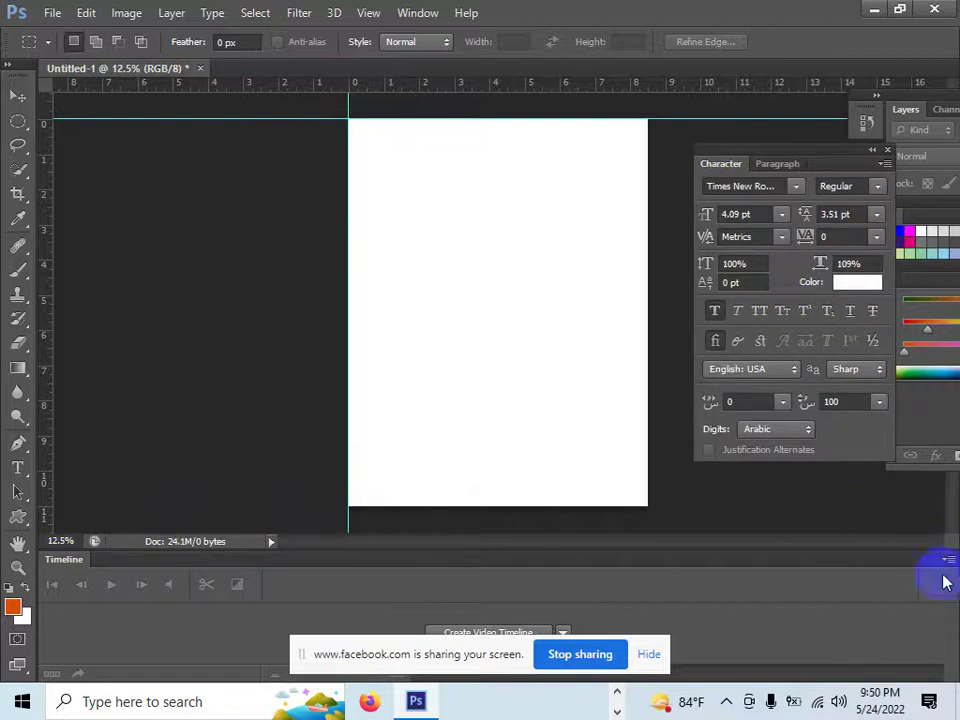
pyautogui.click(948, 561)
pyautogui.click(872, 528)
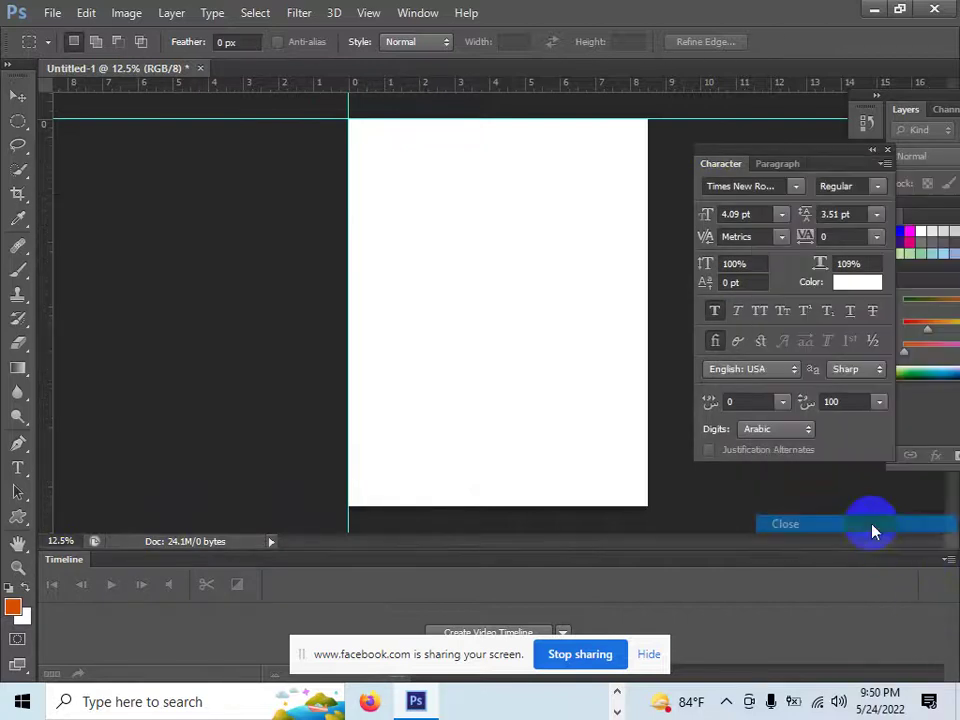
pyautogui.click(649, 654)
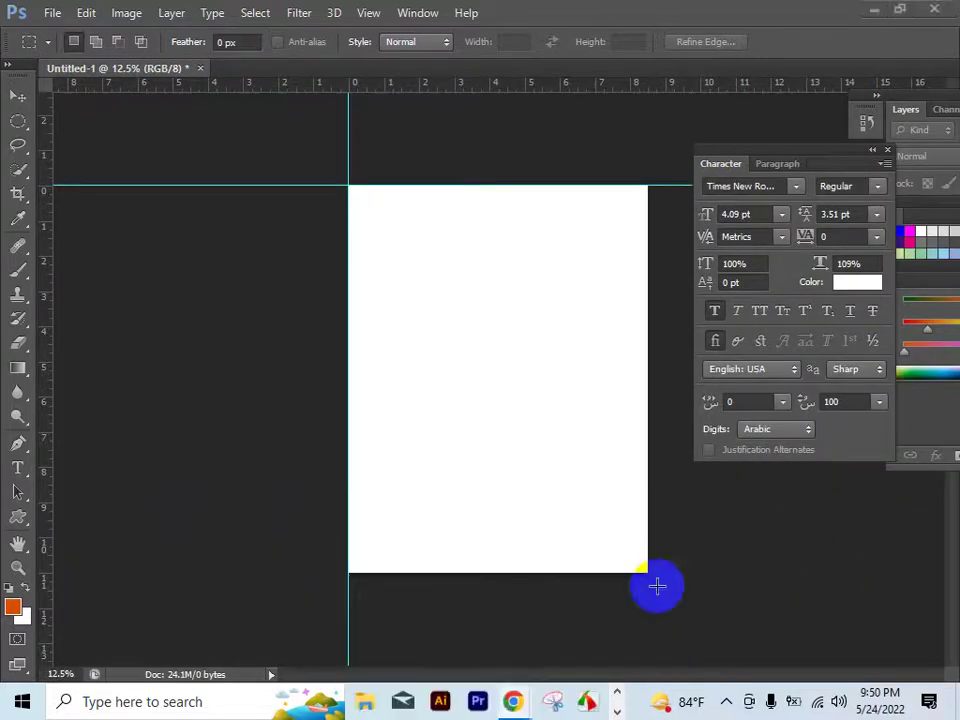
# Add guides at the page's right edge (8.5 in) and bottom edge (11 in).
pyautogui.moveTo(44, 330); pyautogui.dragTo(645, 336)
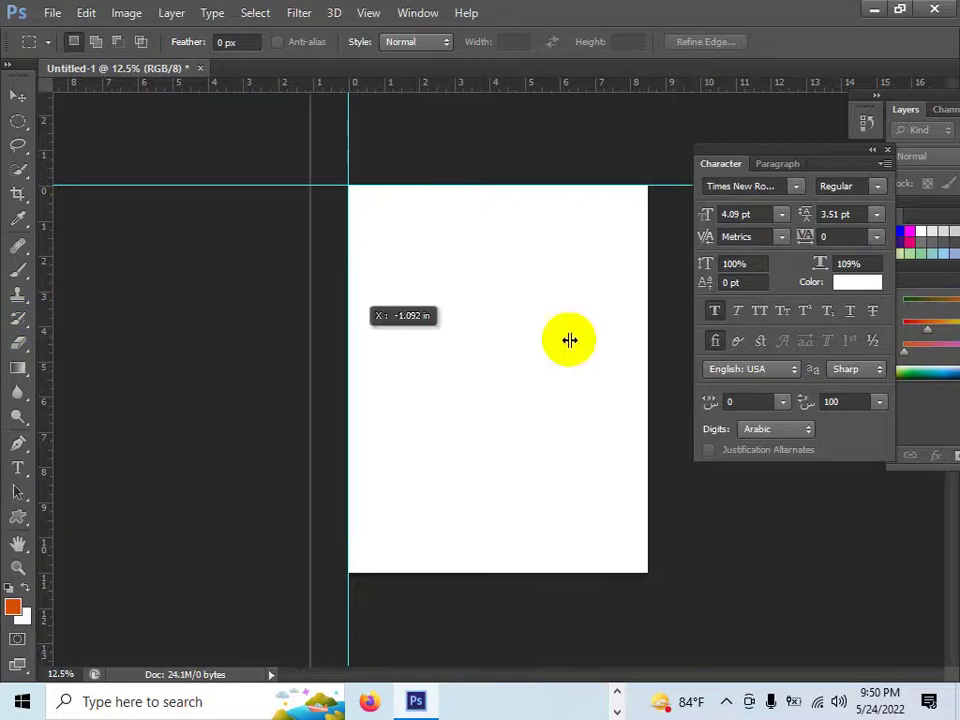
pyautogui.moveTo(519, 82); pyautogui.dragTo(567, 570)
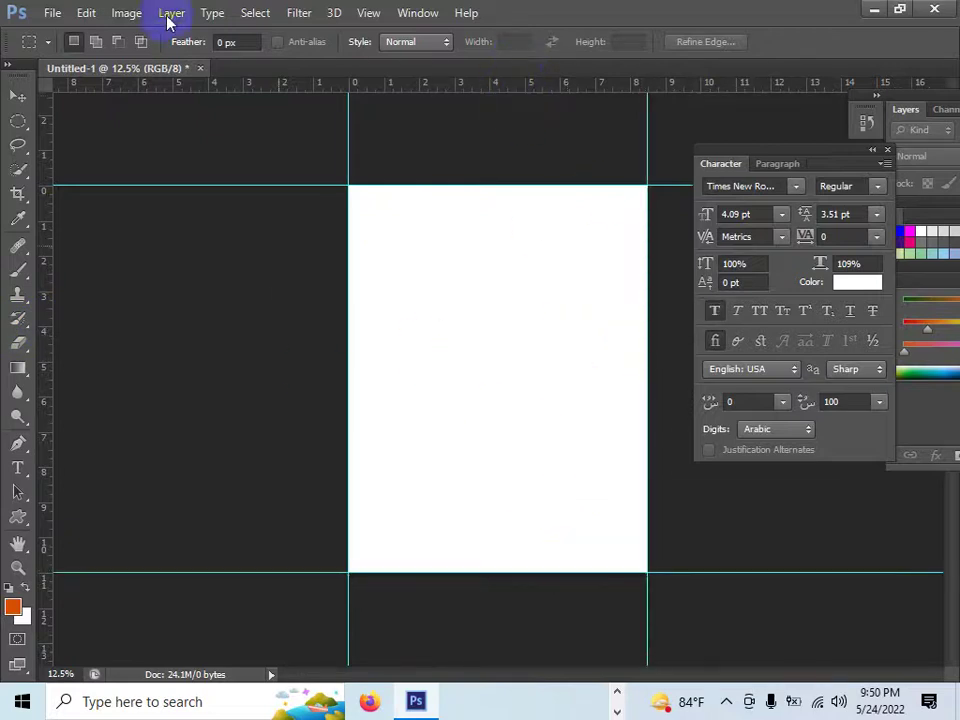
pyautogui.click(124, 14)
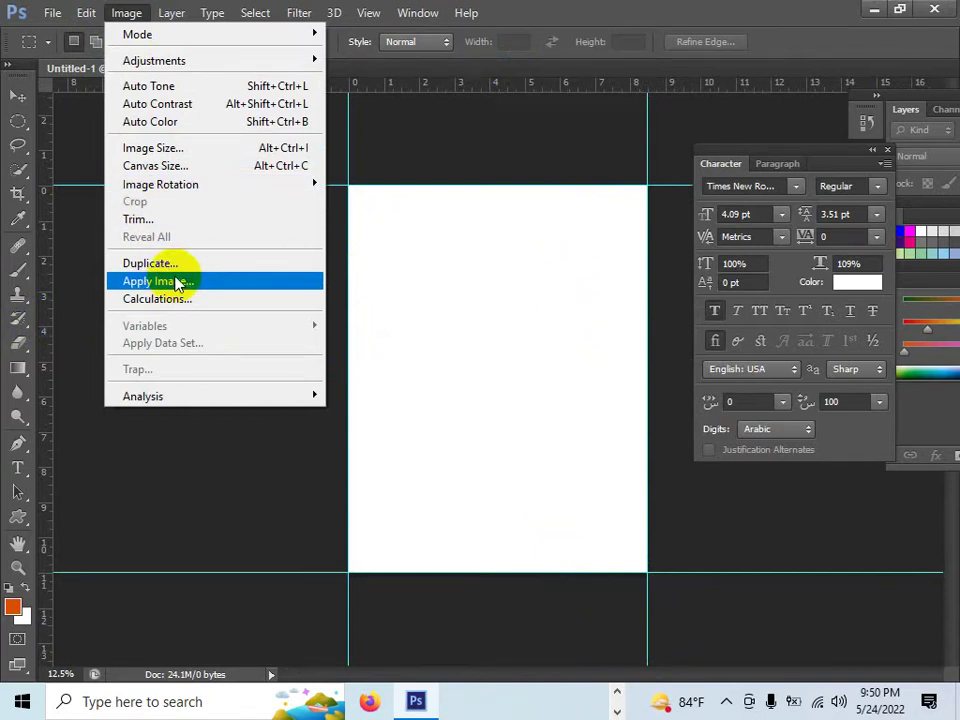
# Enlarge the canvas relatively by .25 in for both width and height.
pyautogui.click(172, 170)
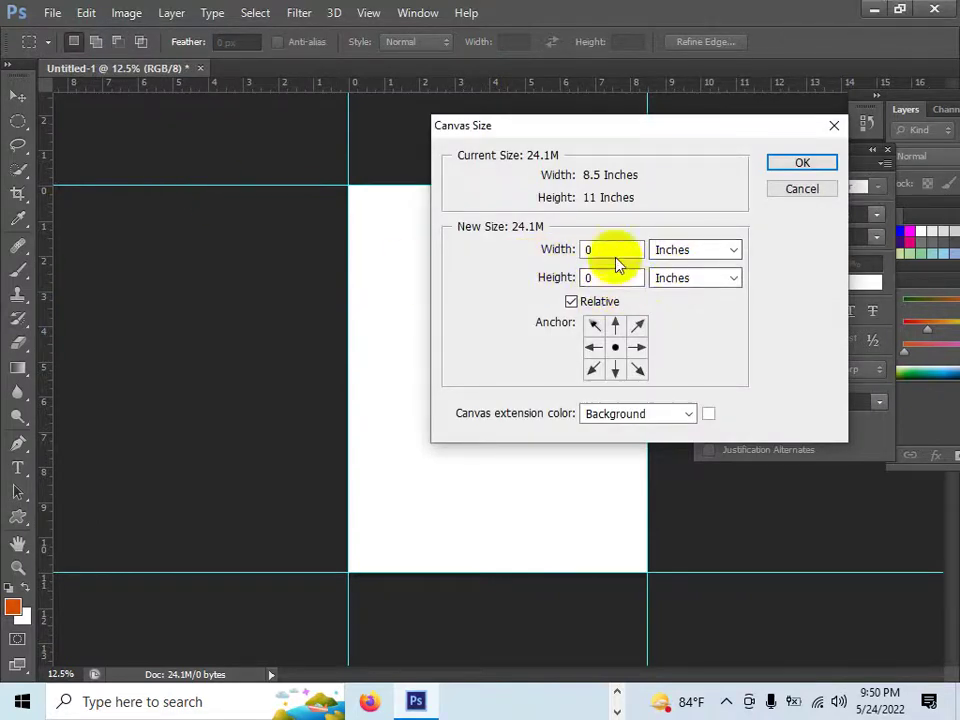
pyautogui.click(556, 250)
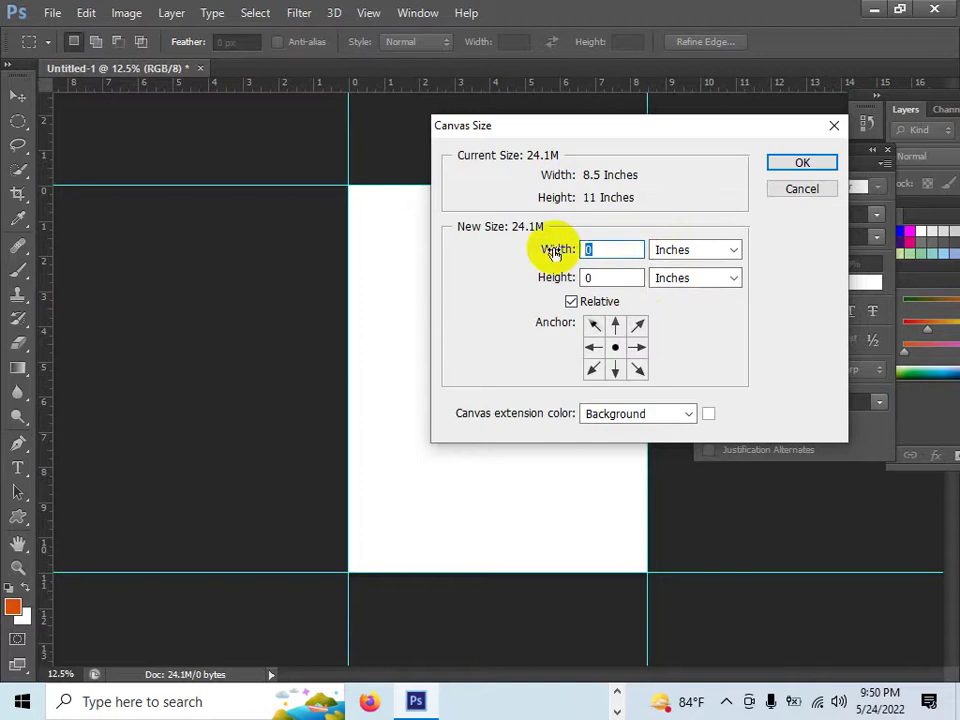
pyautogui.write('.25')
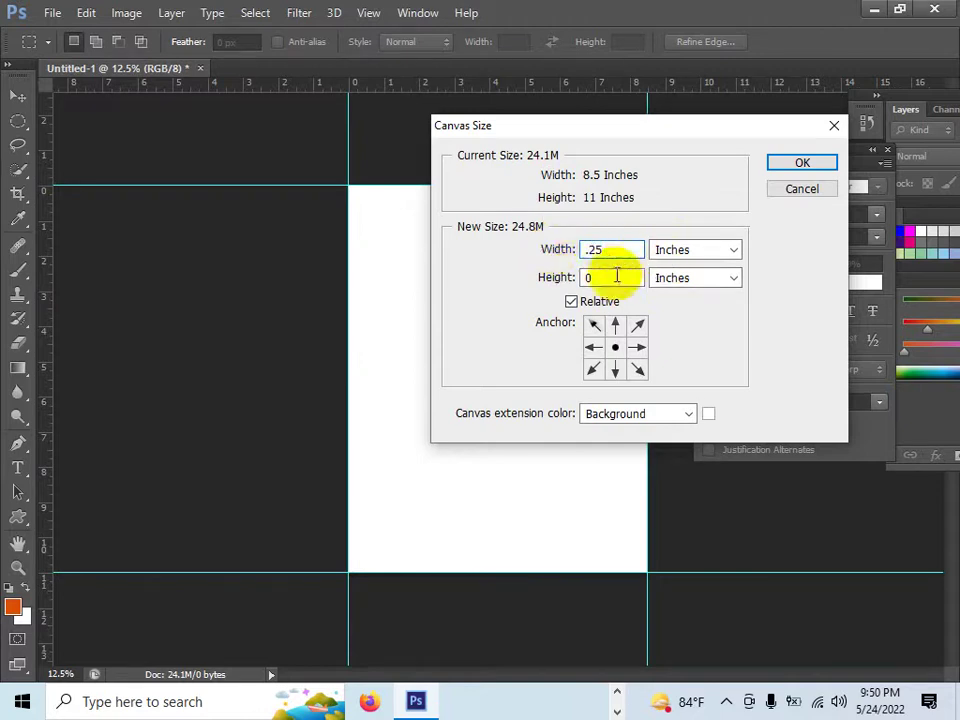
pyautogui.click(548, 276)
pyautogui.write('.')
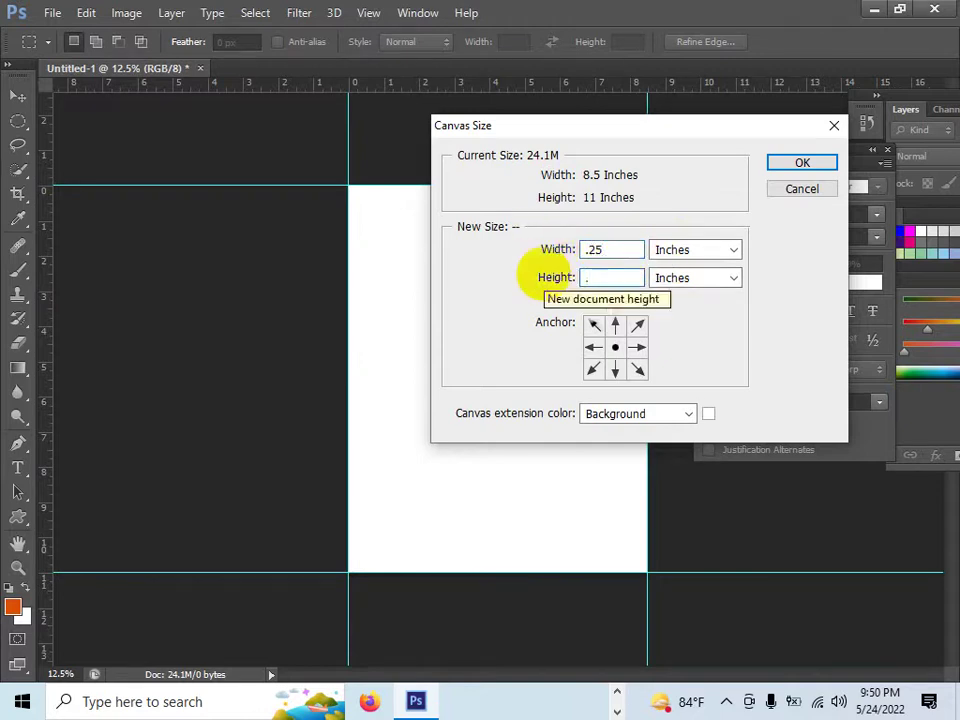
pyautogui.write('25')
pyautogui.click(802, 166)
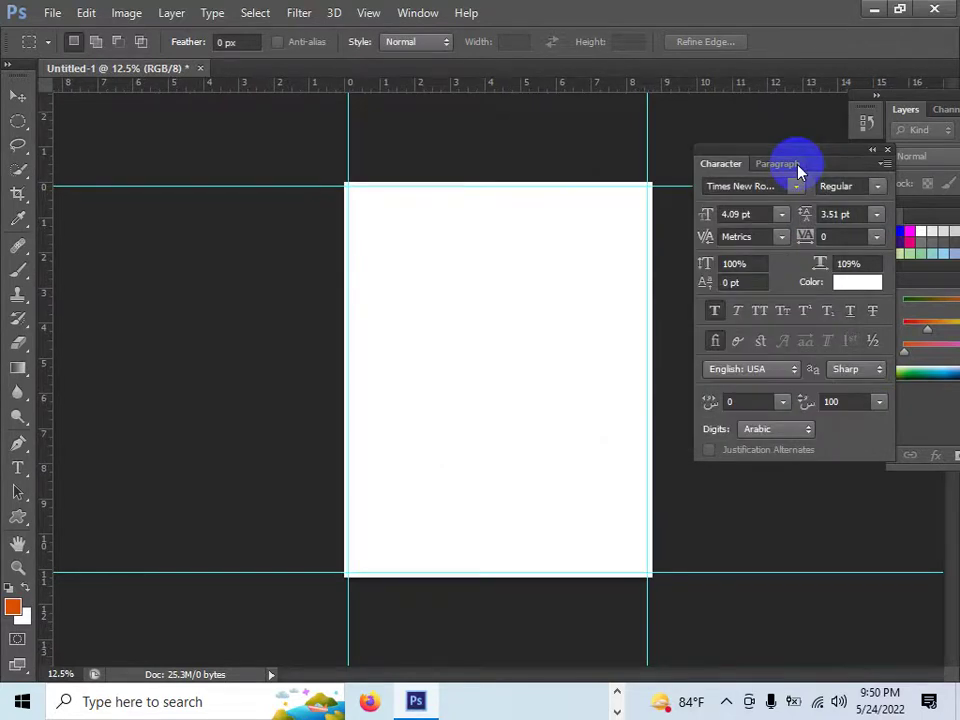
# Zoom in on the page and move the Character/Paragraph panel down and to the right.
pyautogui.hotkey('ctrl', '+')
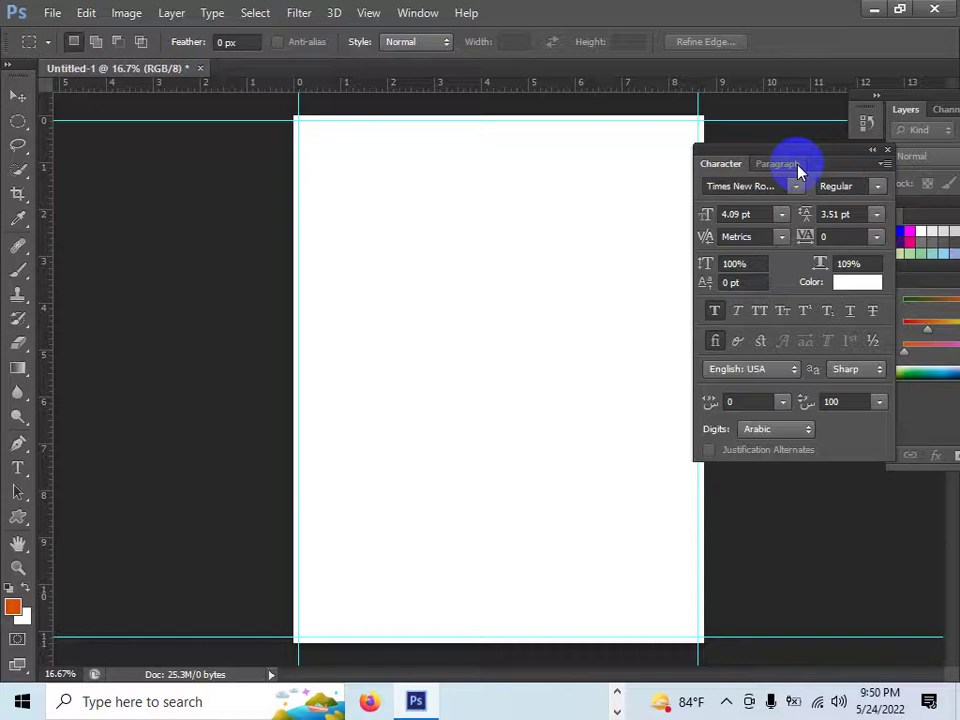
pyautogui.moveTo(806, 146); pyautogui.dragTo(854, 192)
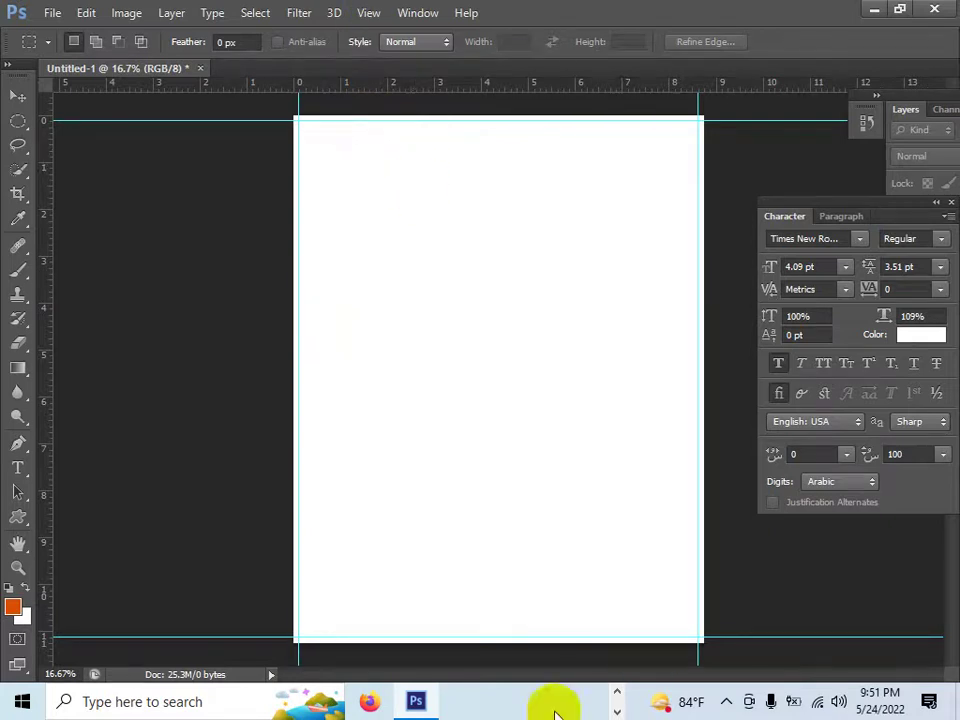
pyautogui.click(619, 692)
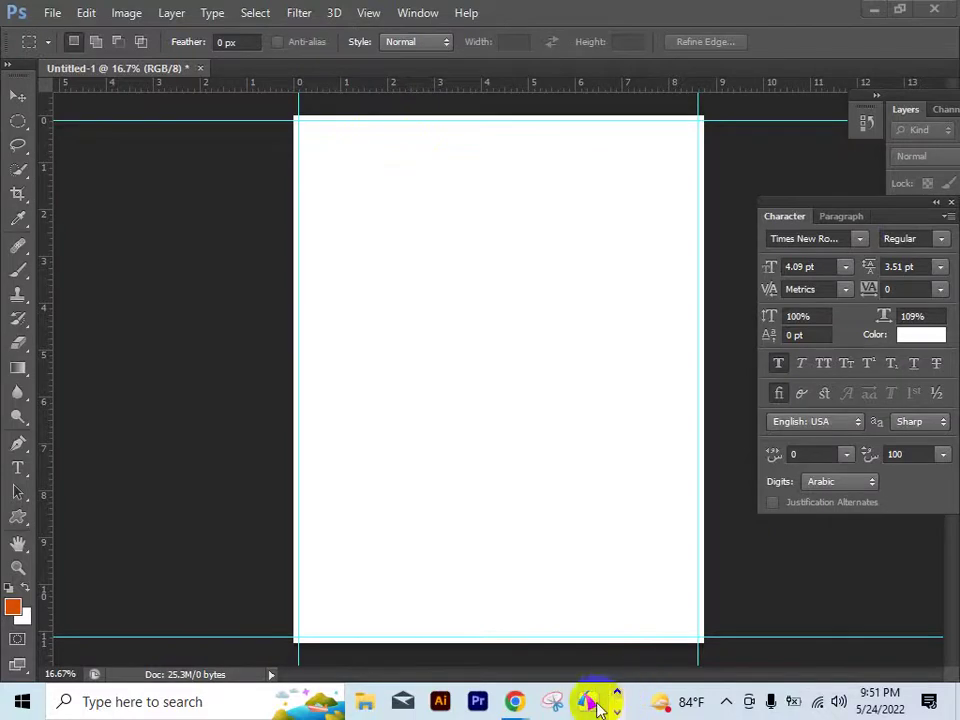
pyautogui.moveTo(514, 702)
pyautogui.click(455, 650)
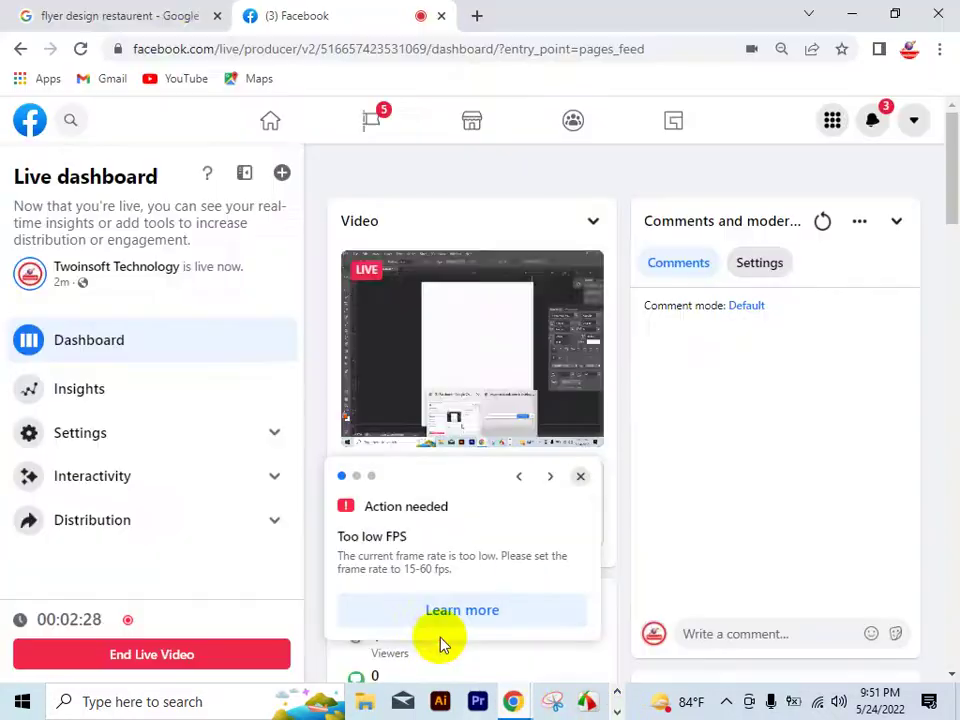
pyautogui.click(172, 12)
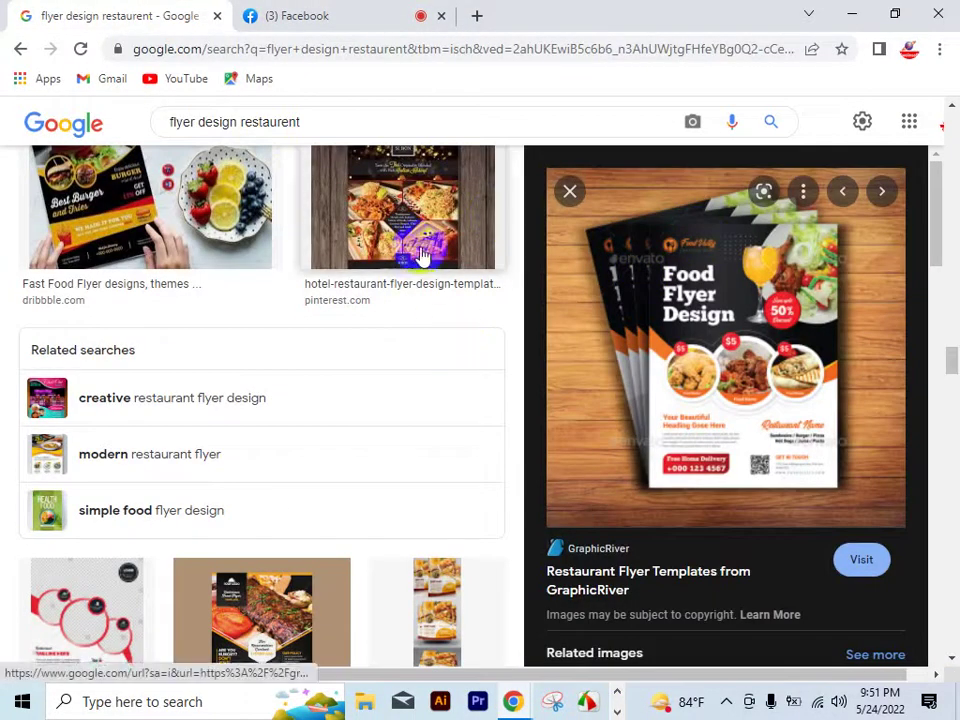
pyautogui.scroll(1, 430, 300)
pyautogui.scroll(-3, 450, 350)
pyautogui.scroll(-1, 448, 350)
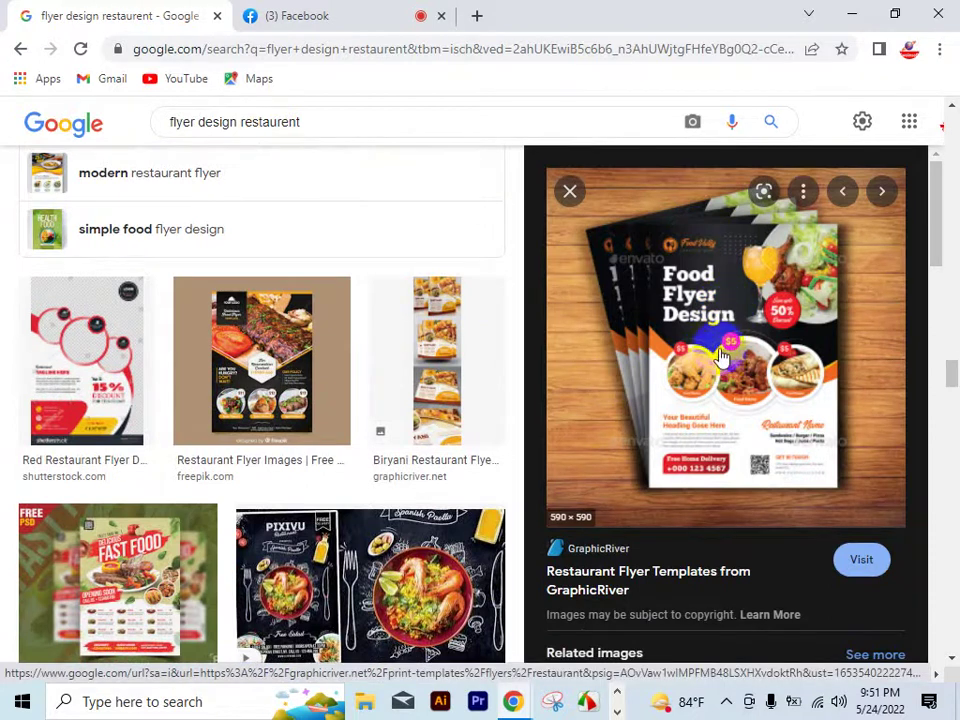
pyautogui.scroll(-1, 745, 315)
pyautogui.scroll(1, 745, 315)
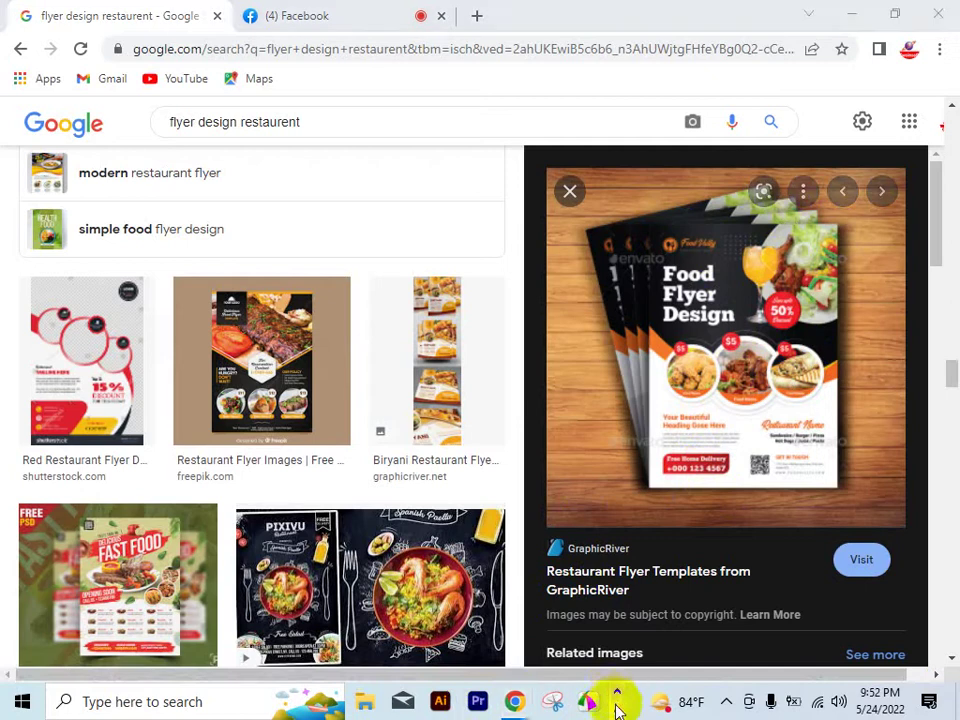
pyautogui.click(418, 701)
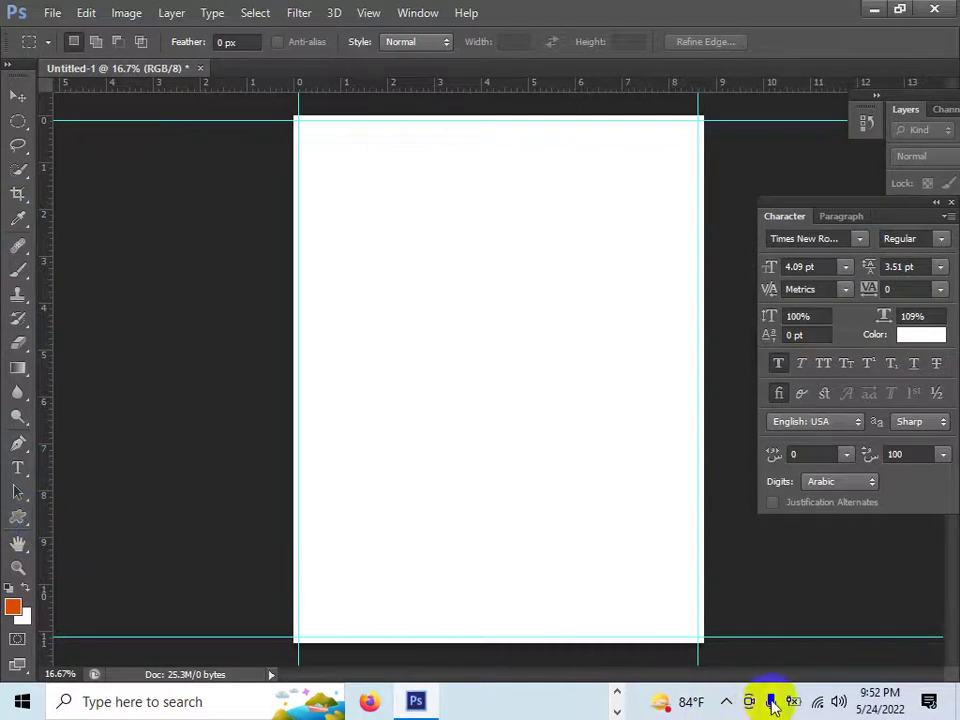
# Return to Photoshop and open the shape tools flyout to pick the Ellipse Tool.
pyautogui.click(621, 696)
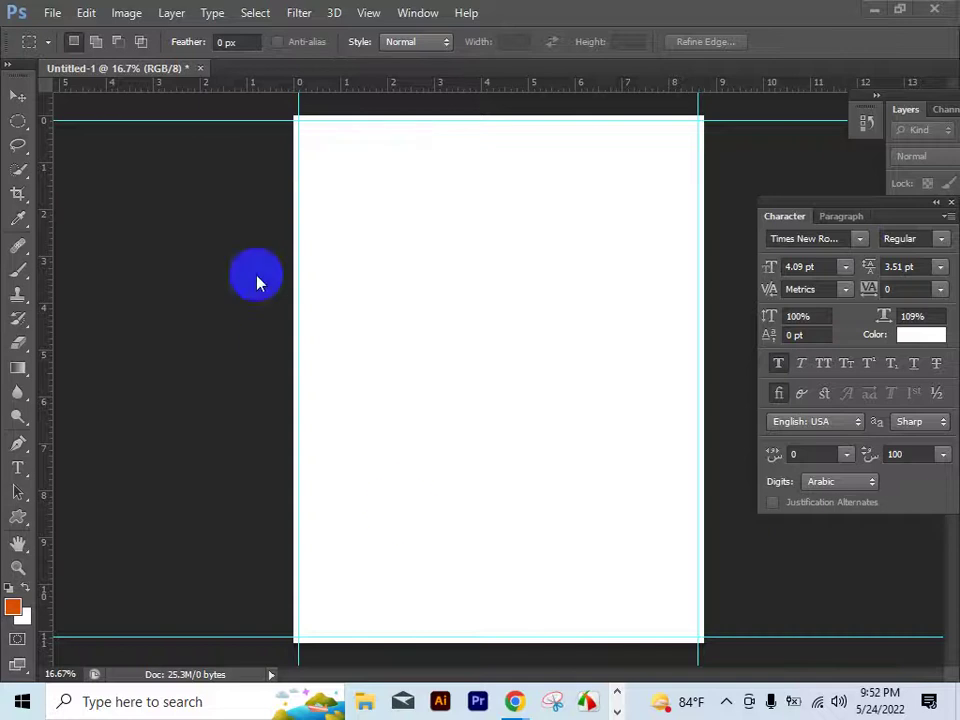
pyautogui.click(37, 519)
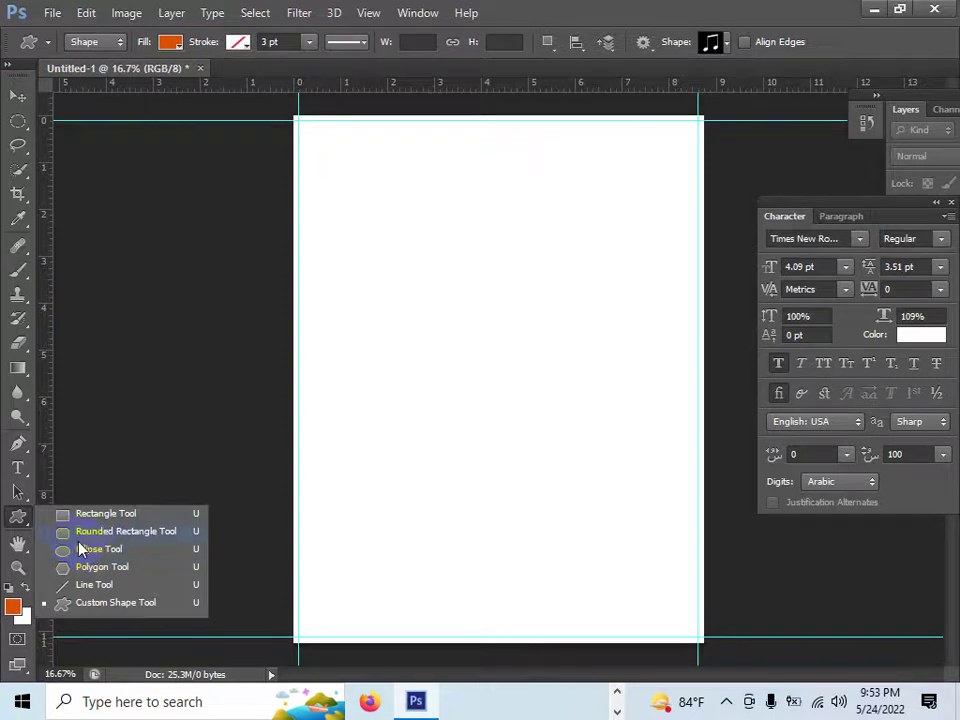
# Draw a large orange circle across the top of the page and move it up past the edge.
pyautogui.click(81, 549)
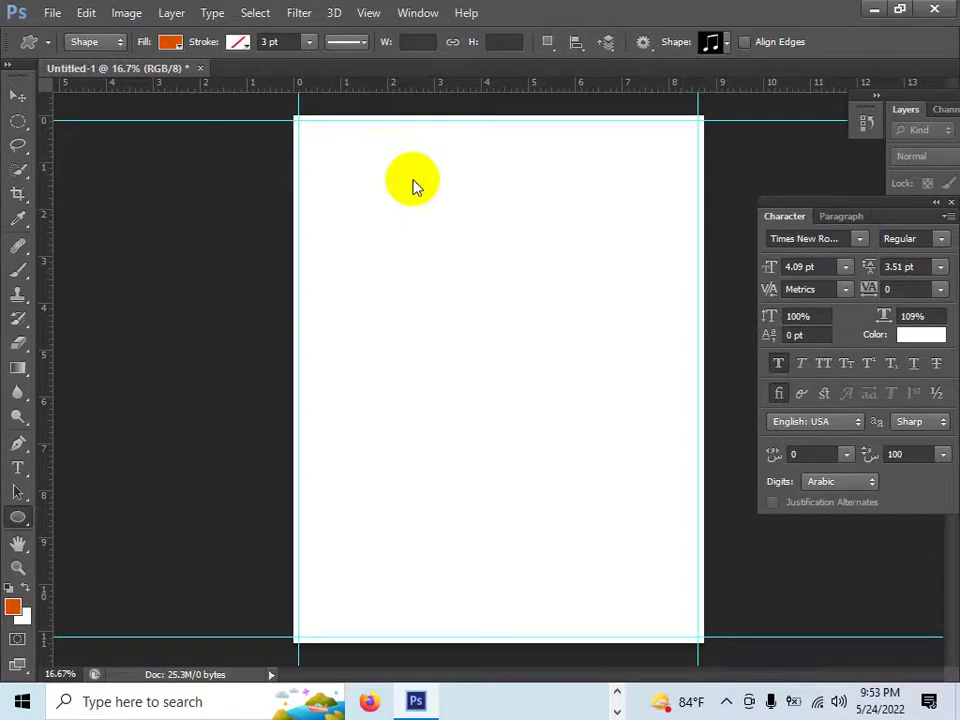
pyautogui.moveTo(274, 93)
pyautogui.mouseDown()
pyautogui.moveTo(616, 465)
pyautogui.moveTo(756, 557)
pyautogui.mouseUp()
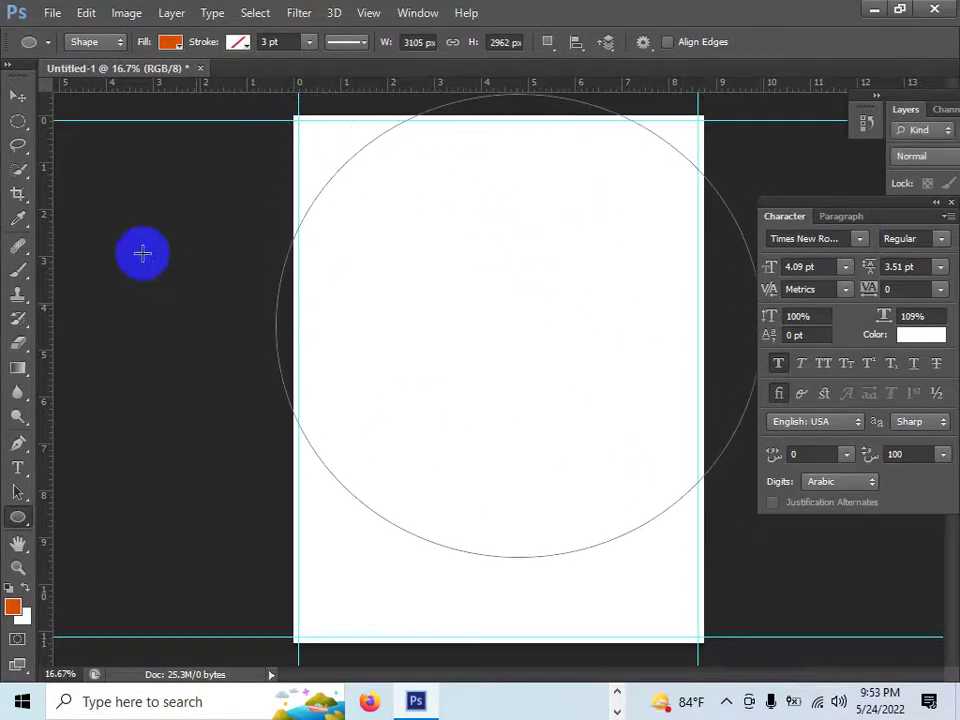
pyautogui.click(18, 97)
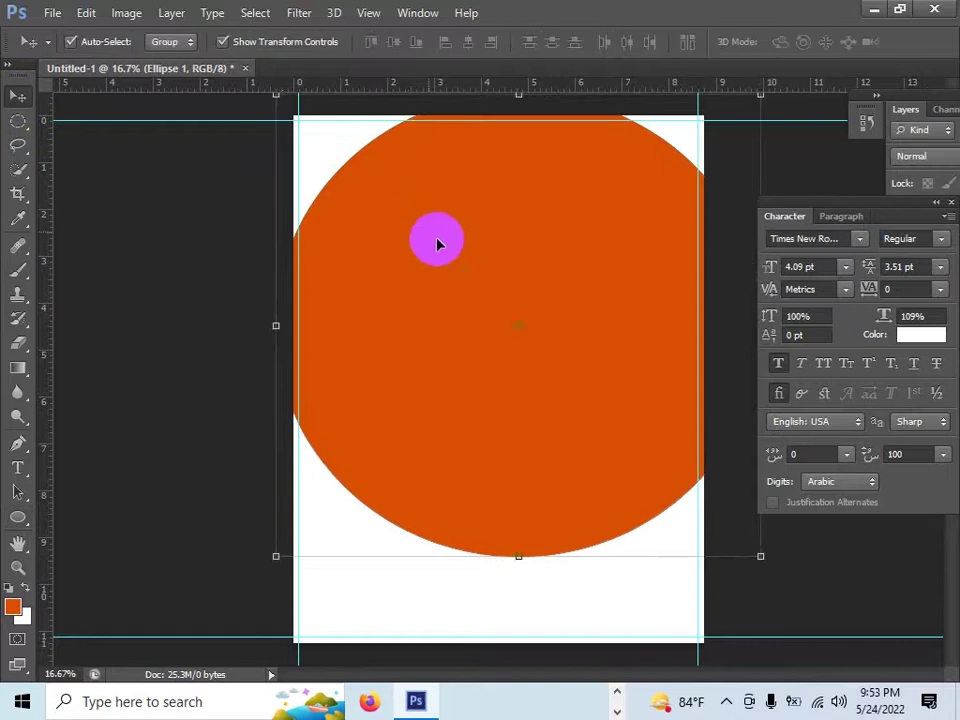
pyautogui.moveTo(437, 243)
pyautogui.mouseDown()
pyautogui.moveTo(479, 172)
pyautogui.moveTo(486, 135)
pyautogui.mouseUp()
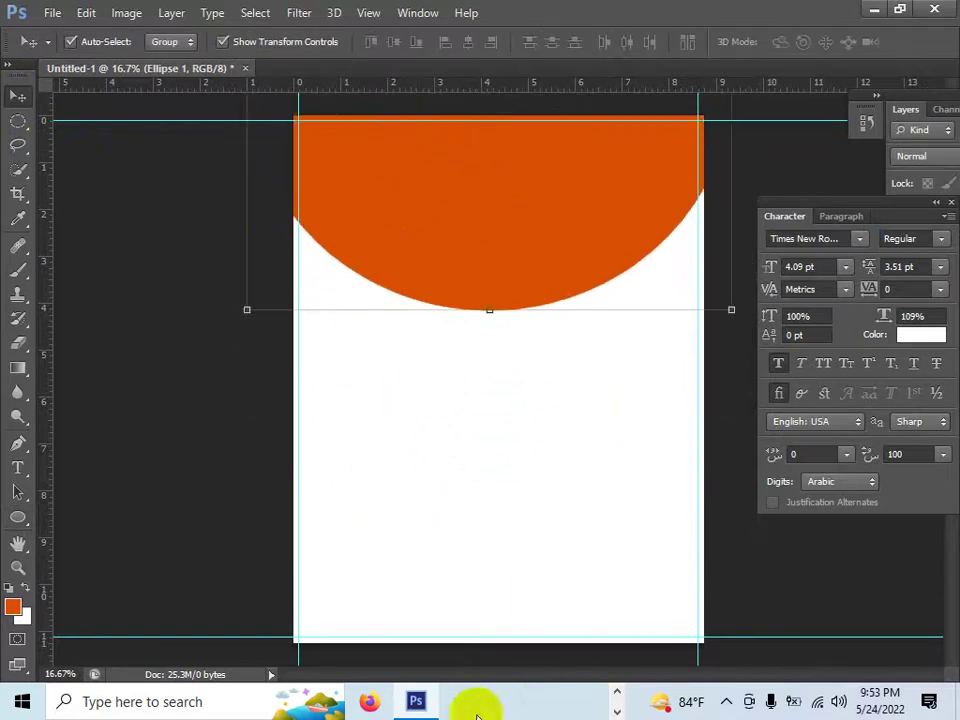
# Check the reference flyer in the browser, then lower the orange circle about 0.78 in.
pyautogui.click(619, 692)
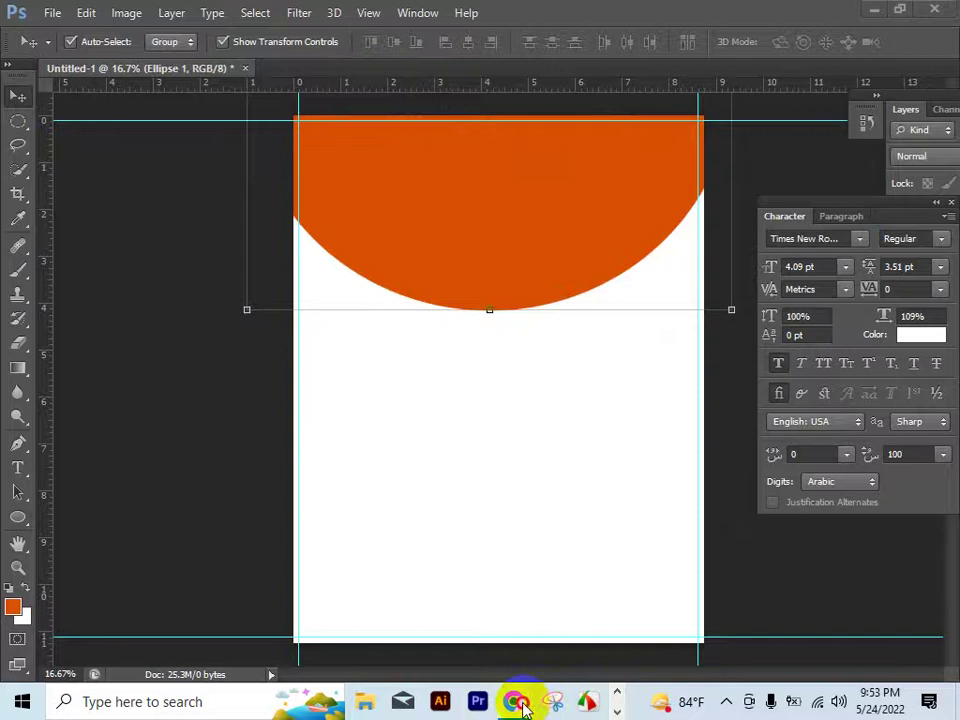
pyautogui.click(380, 560)
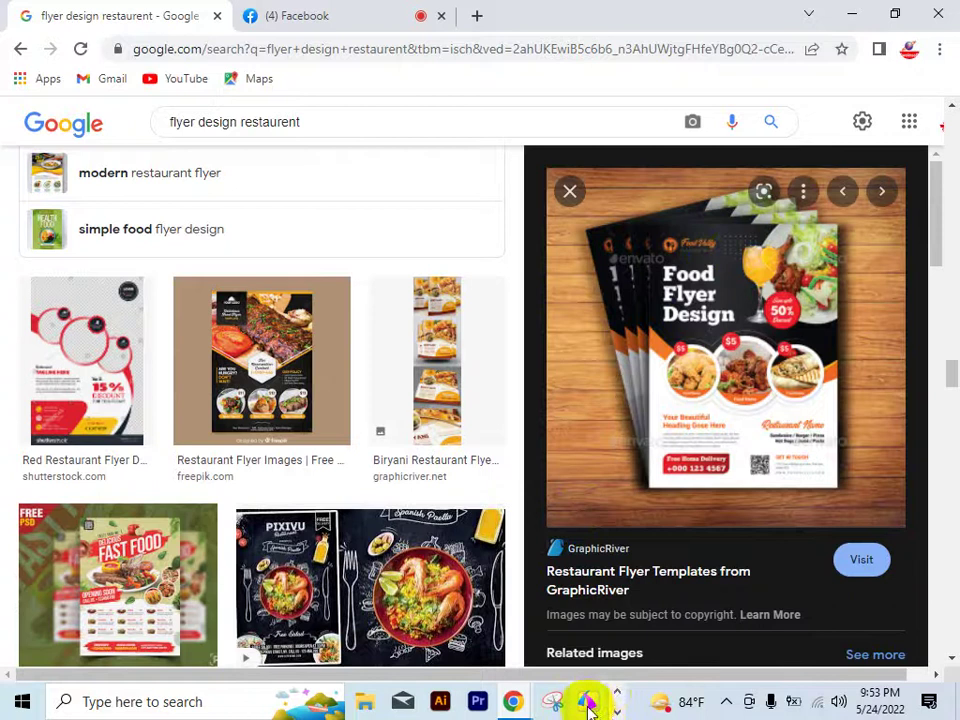
pyautogui.click(620, 708)
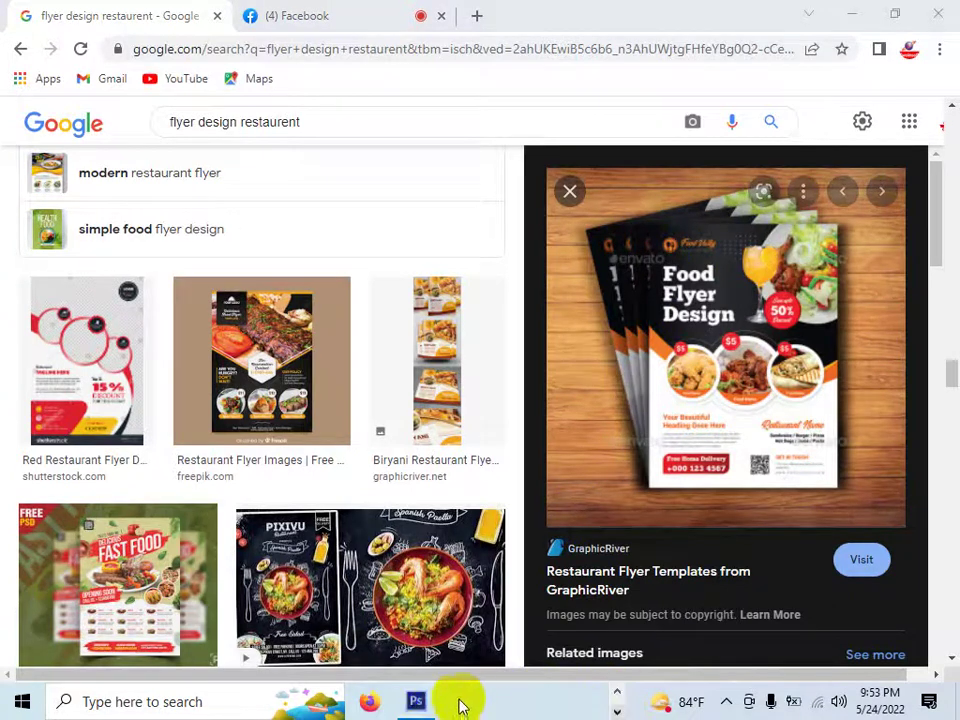
pyautogui.click(416, 701)
pyautogui.moveTo(414, 208); pyautogui.dragTo(418, 280)
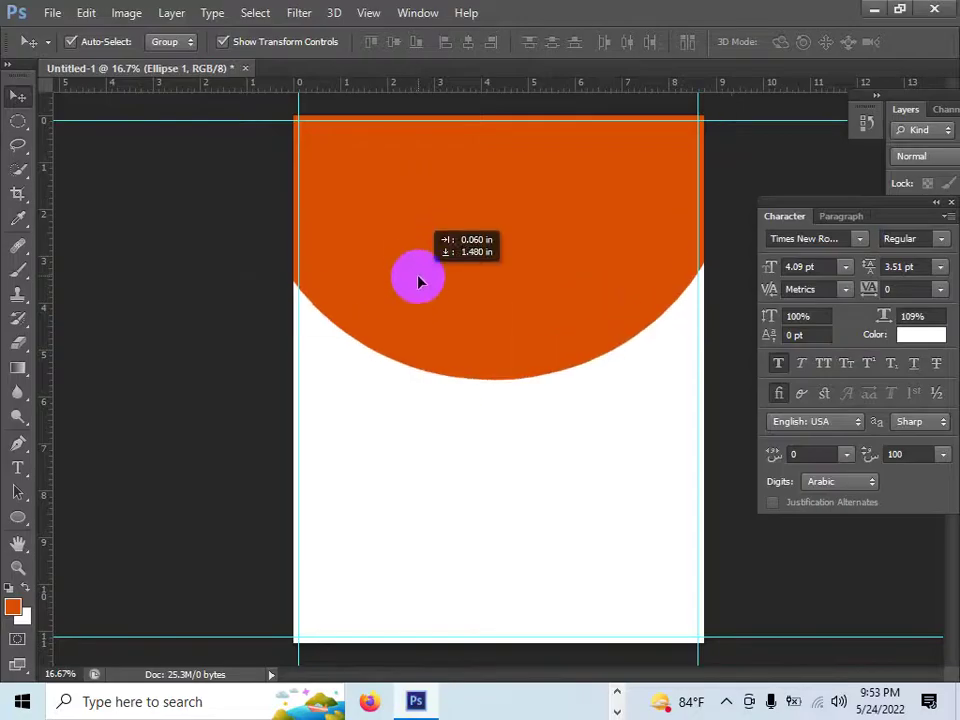
# Rotate the orange circle about 13 degrees and commit the rotation.
pyautogui.click(388, 220)
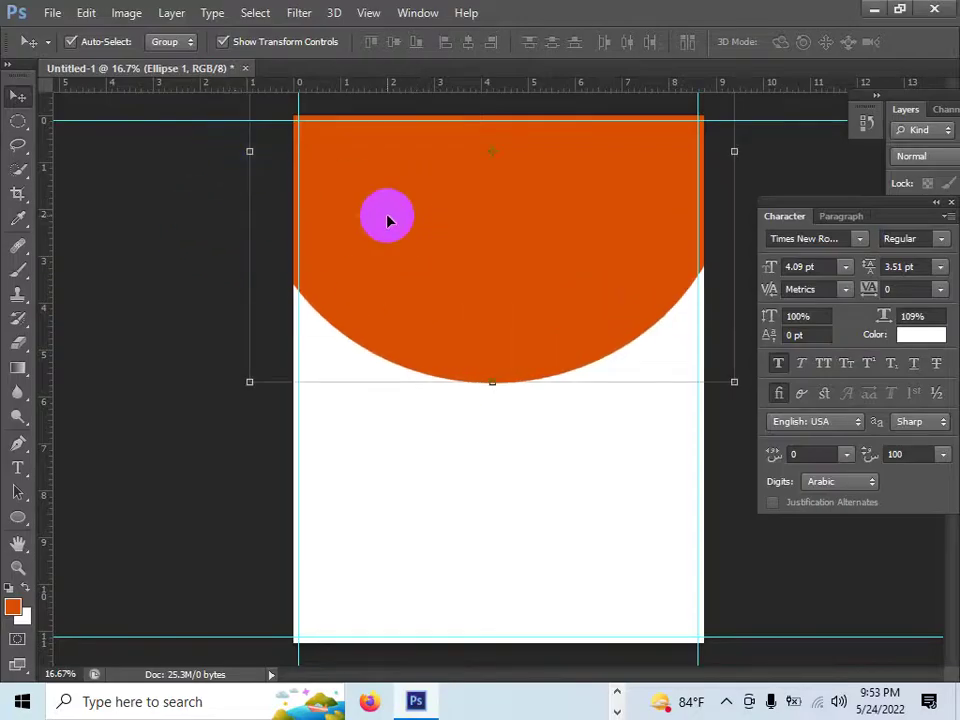
pyautogui.hotkey('ctrl', '-')
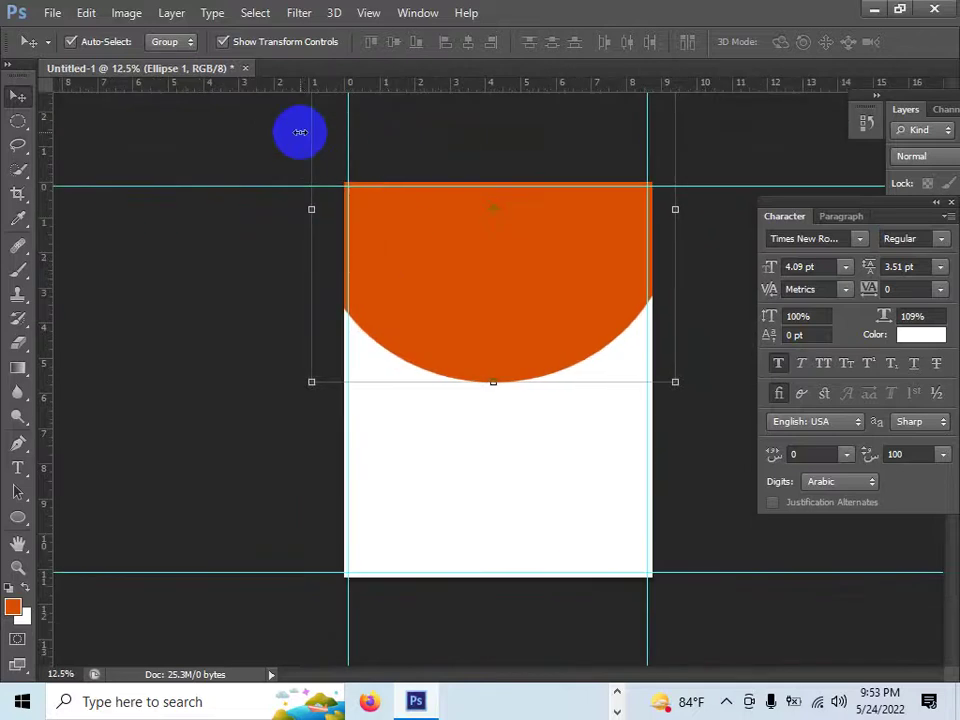
pyautogui.moveTo(274, 156)
pyautogui.mouseDown()
pyautogui.moveTo(434, 226)
pyautogui.moveTo(333, 229)
pyautogui.moveTo(339, 218)
pyautogui.mouseUp()
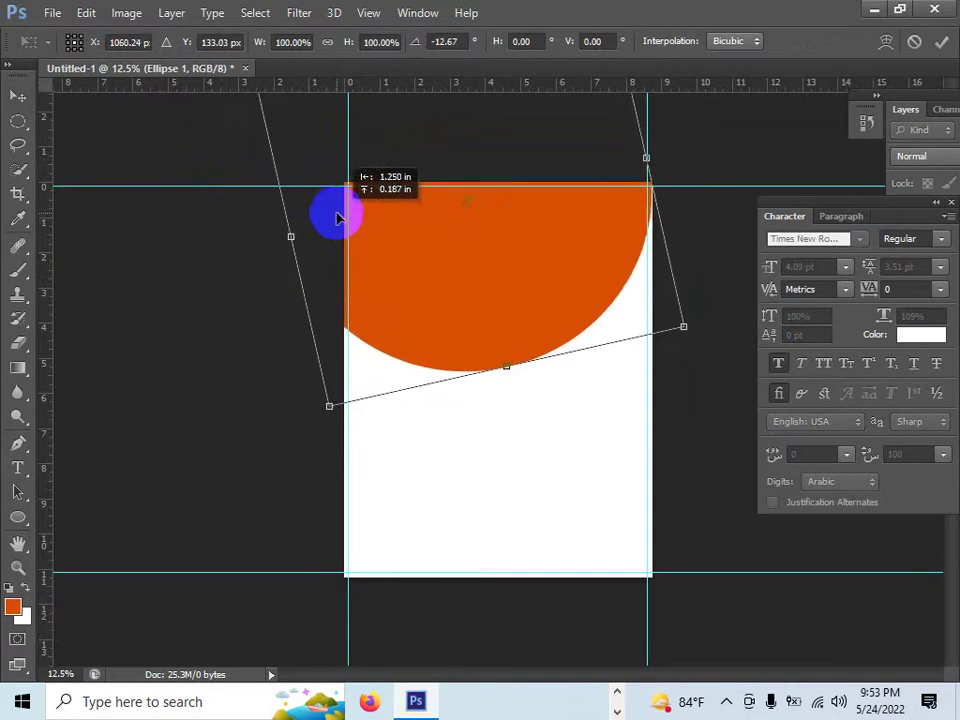
pyautogui.press('Return')
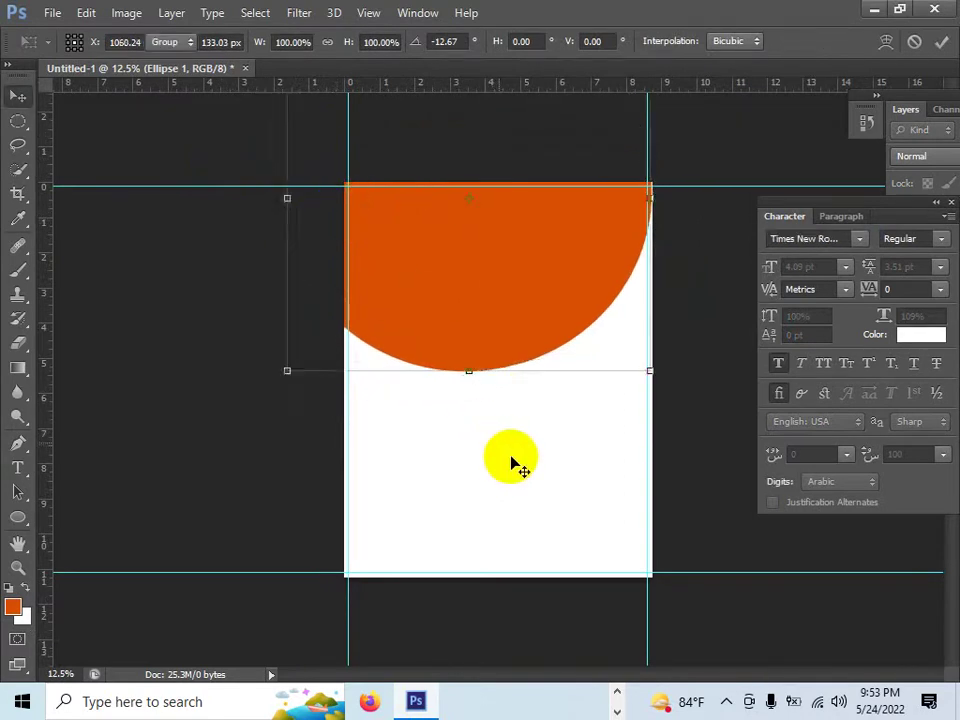
# Nudge the orange circle right and Alt-drag a copy offset slightly lower.
pyautogui.click(475, 305)
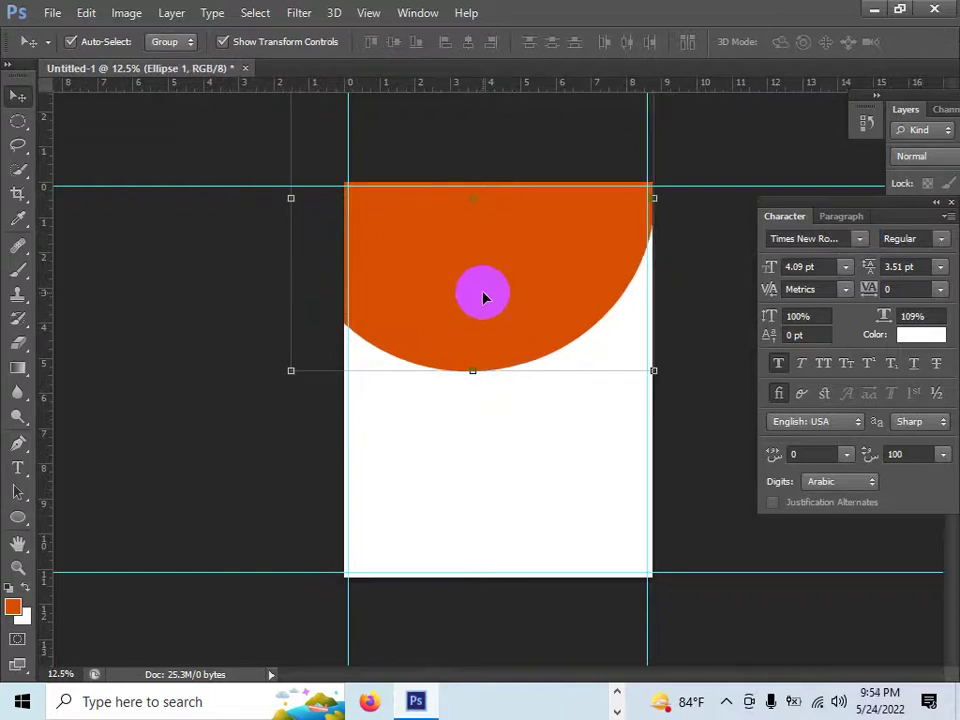
pyautogui.moveTo(483, 297); pyautogui.dragTo(487, 297)
pyautogui.moveTo(497, 432); pyautogui.dragTo(505, 333)
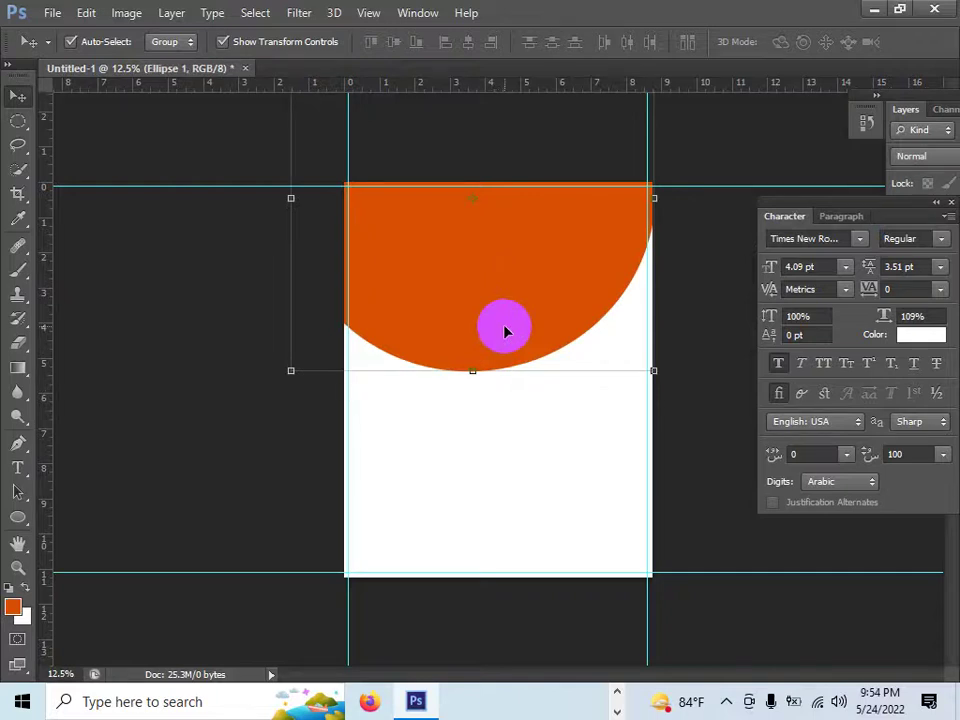
pyautogui.moveTo(505, 333)
pyautogui.mouseDown()
pyautogui.moveTo(500, 318)
pyautogui.moveTo(401, 352)
pyautogui.moveTo(483, 335)
pyautogui.moveTo(483, 357)
pyautogui.mouseUp()
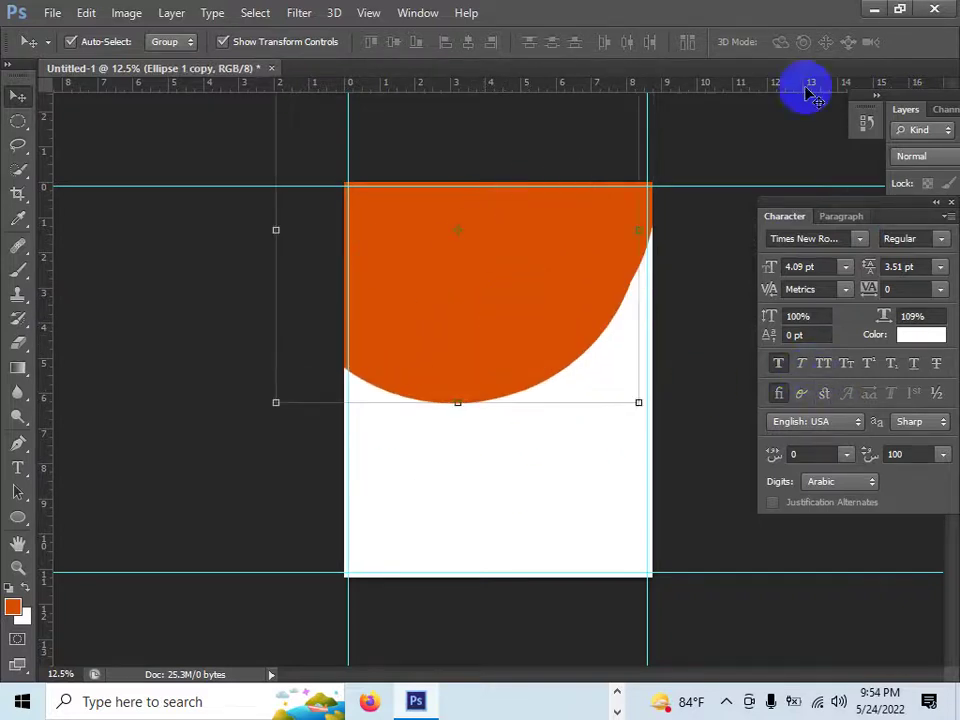
# Change the Ellipse 1 copy fill to near-black 242323.
pyautogui.click(924, 104)
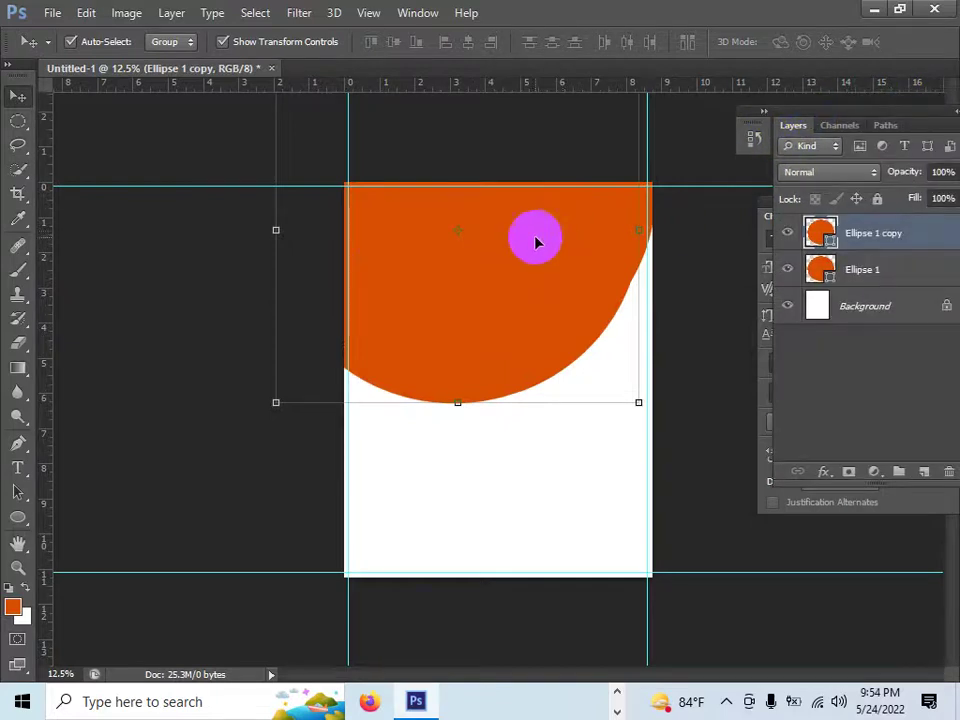
pyautogui.doubleClick(820, 233)
pyautogui.click(774, 526)
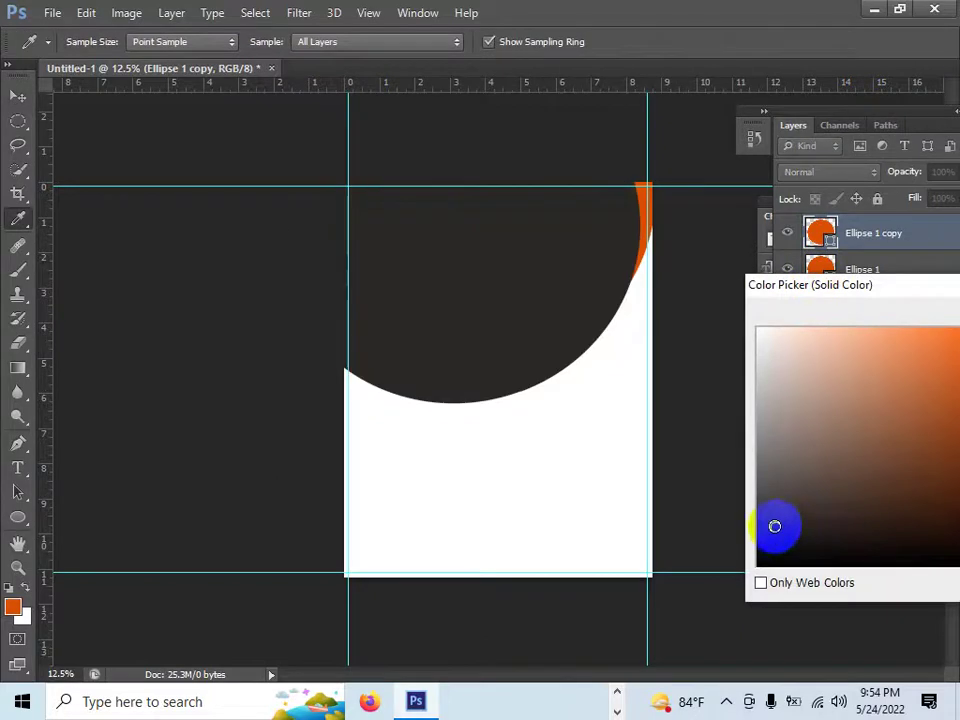
pyautogui.moveTo(874, 289); pyautogui.dragTo(587, 299)
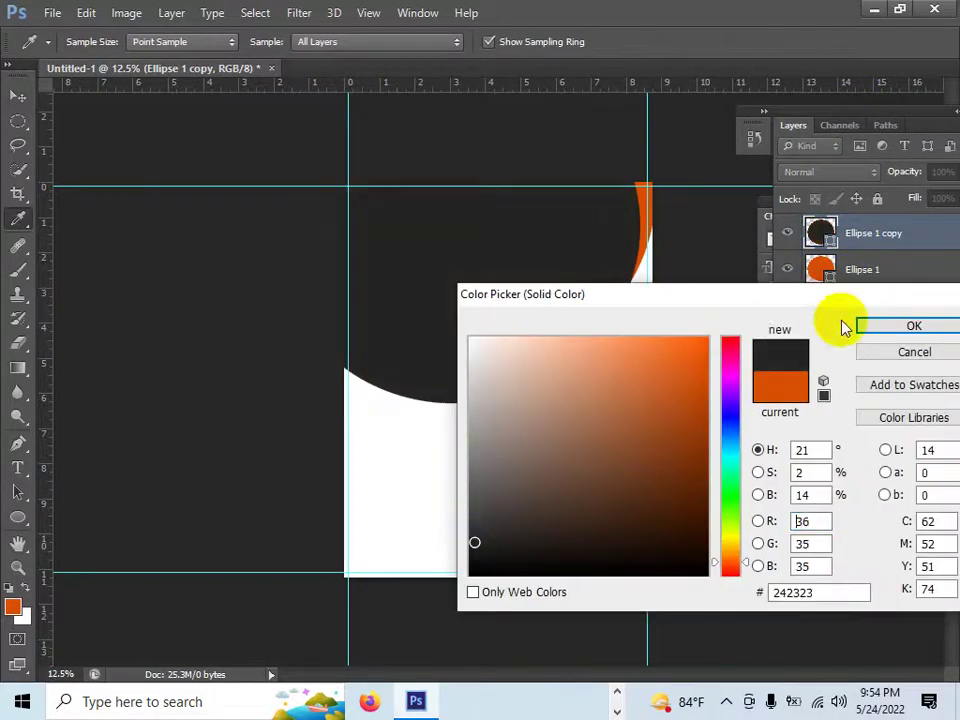
pyautogui.click(911, 326)
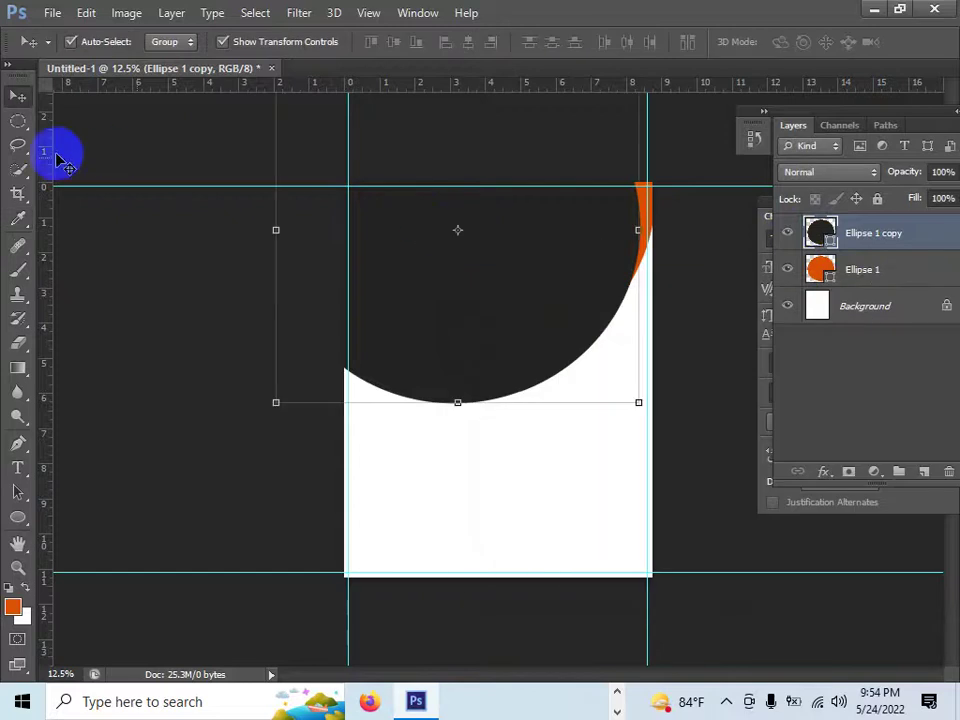
pyautogui.doubleClick(818, 233)
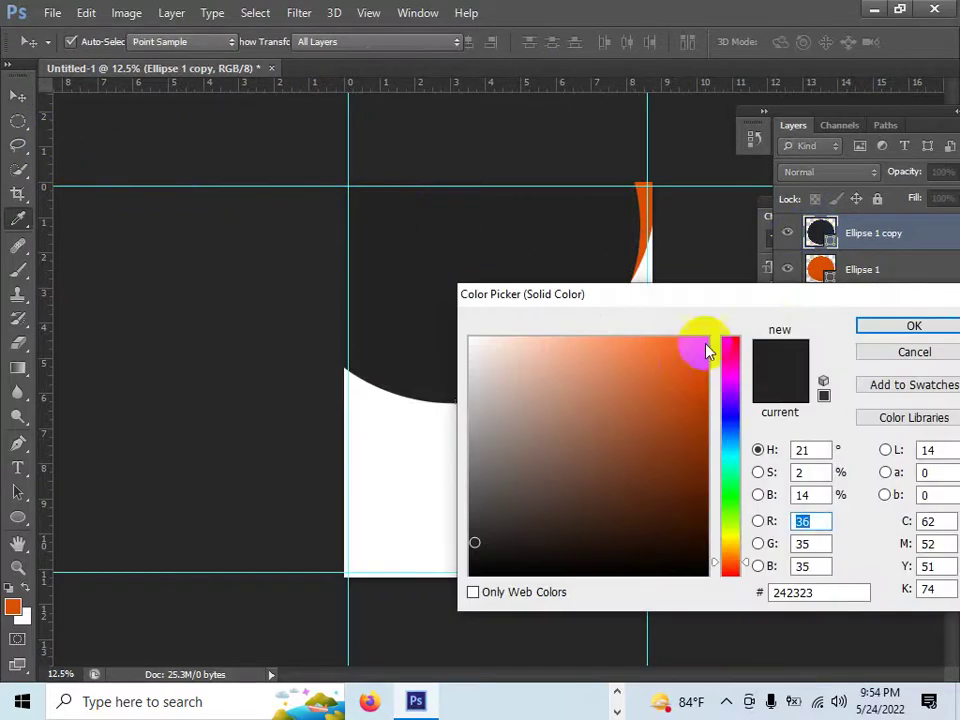
pyautogui.click(890, 333)
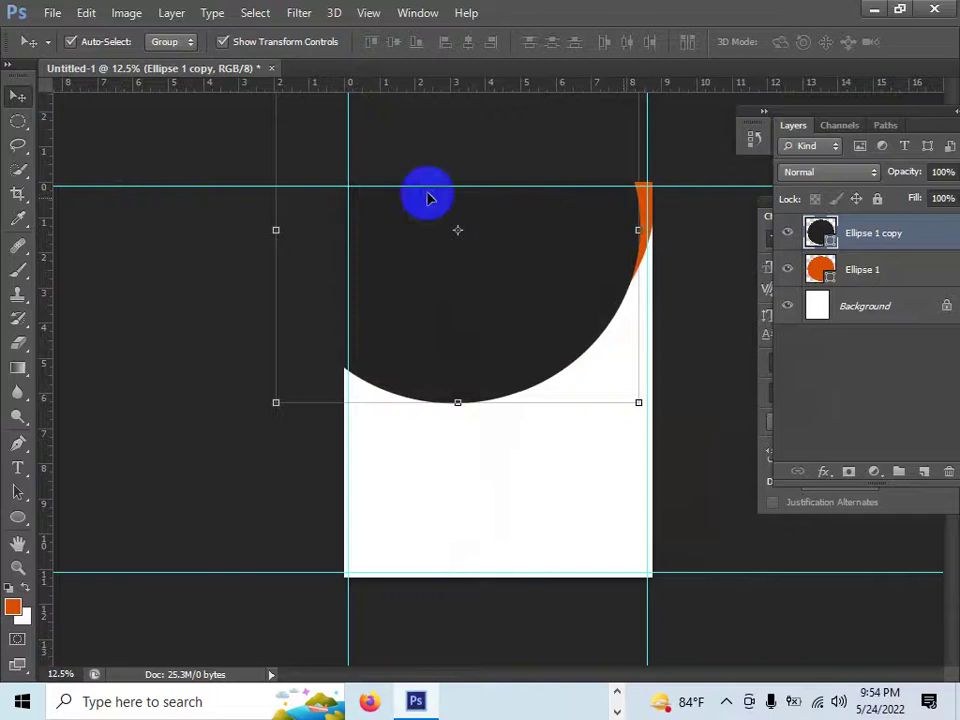
# Move Ellipse 1 above the dark copy and shift the copy up and left behind it.
pyautogui.click(600, 465)
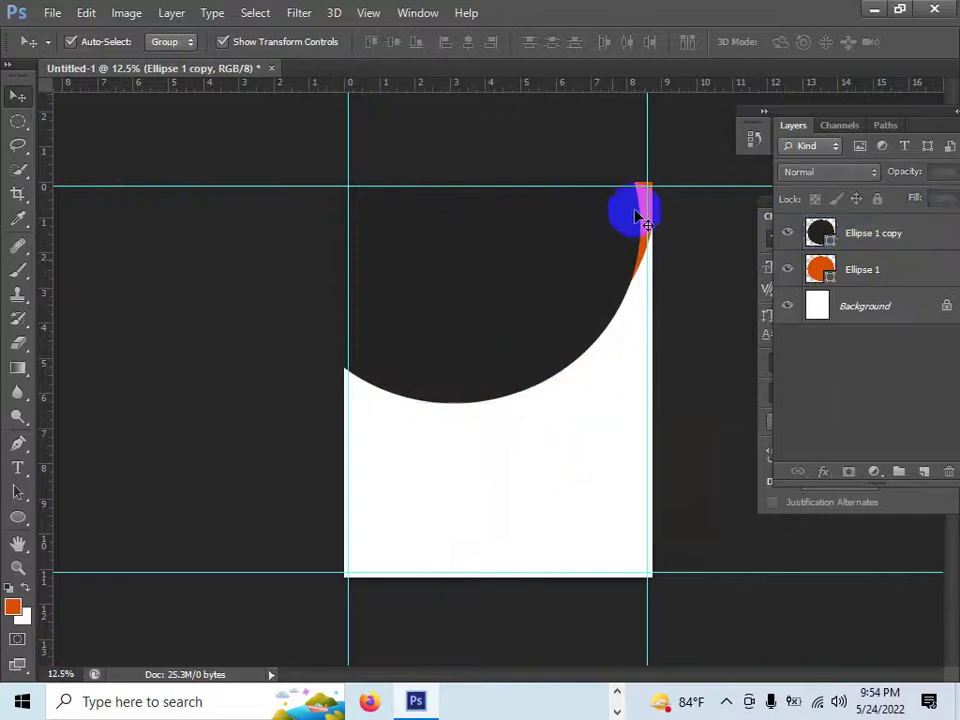
pyautogui.moveTo(821, 262)
pyautogui.mouseDown()
pyautogui.moveTo(900, 238)
pyautogui.moveTo(883, 210)
pyautogui.mouseUp()
pyautogui.click(510, 428)
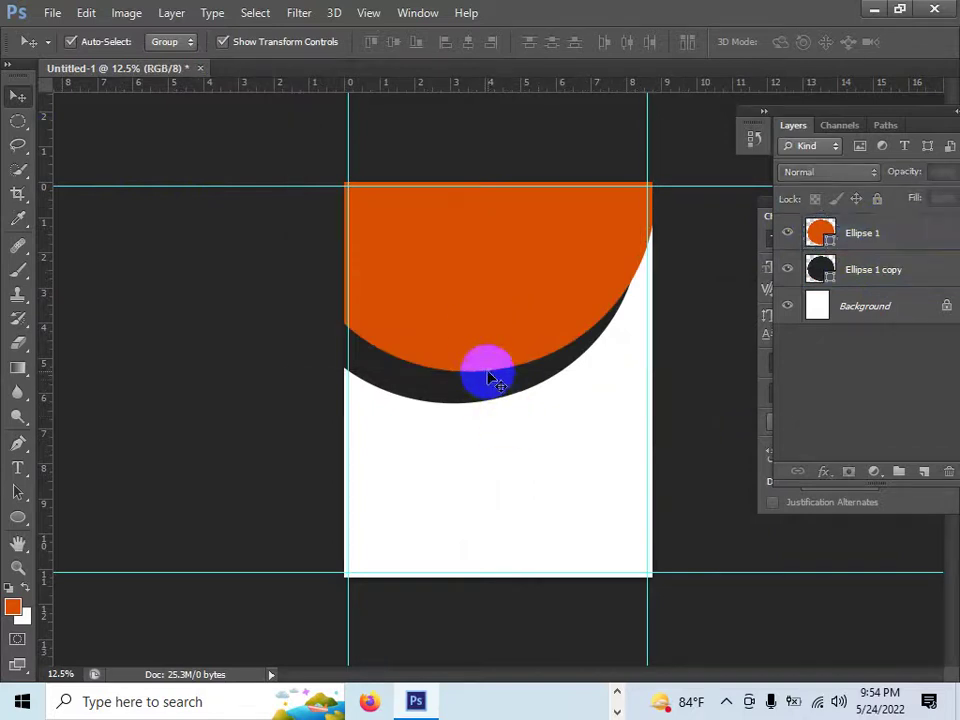
pyautogui.click(488, 372)
pyautogui.click(440, 388)
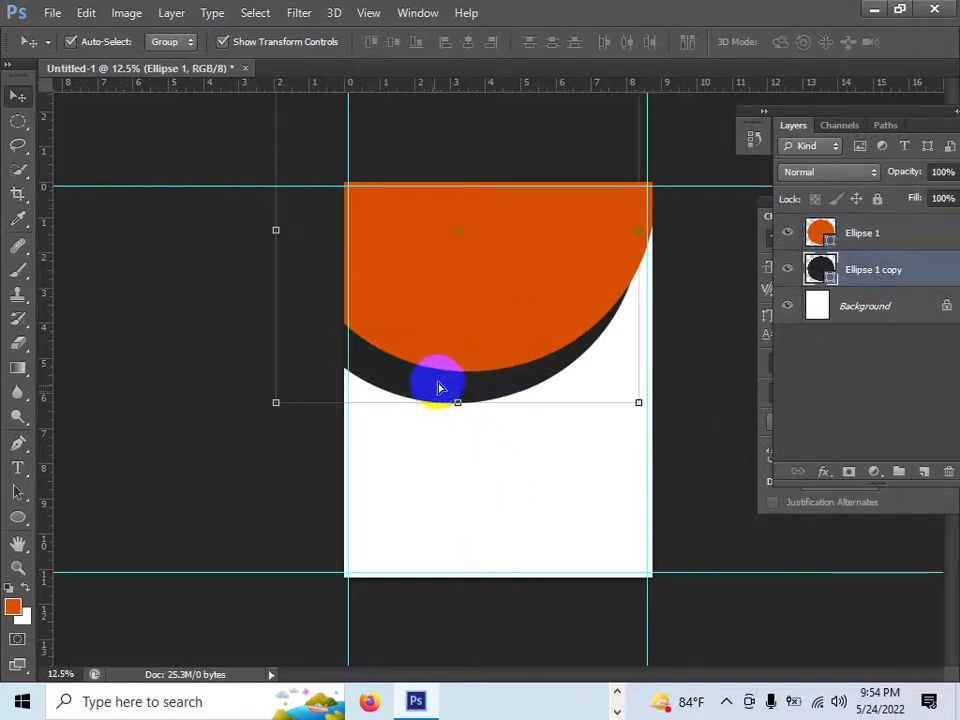
pyautogui.moveTo(440, 388)
pyautogui.mouseDown()
pyautogui.moveTo(490, 366)
pyautogui.moveTo(390, 371)
pyautogui.moveTo(459, 349)
pyautogui.moveTo(465, 364)
pyautogui.moveTo(450, 388)
pyautogui.moveTo(465, 358)
pyautogui.moveTo(475, 364)
pyautogui.moveTo(384, 372)
pyautogui.mouseUp()
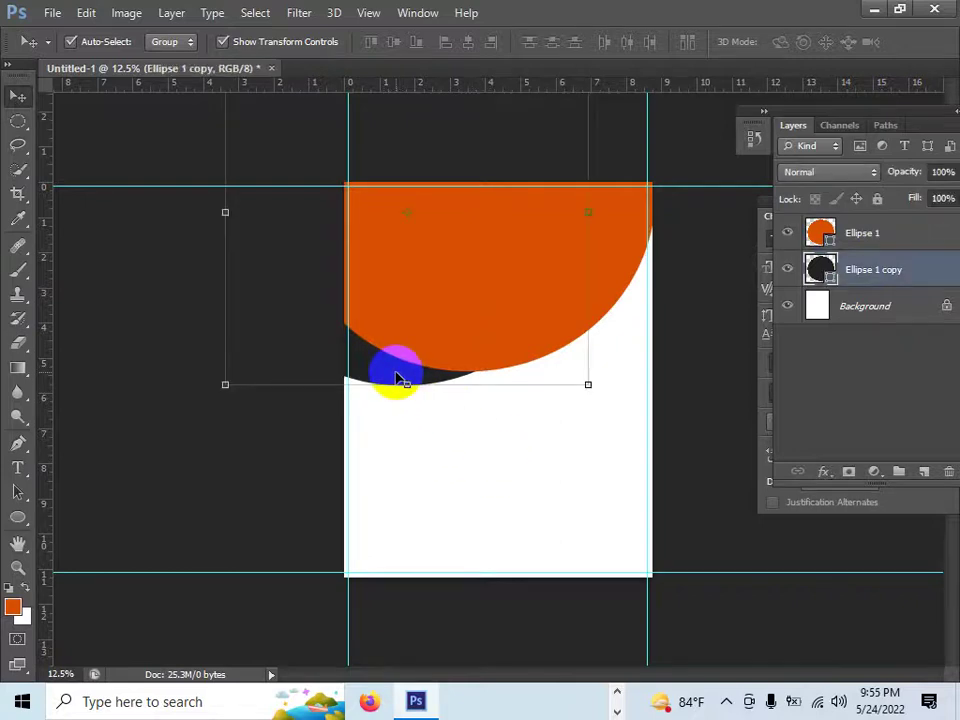
# Duplicate the dark circle with Ctrl+J and position the copy up and to the right.
pyautogui.hotkey('ctrl', 'j')
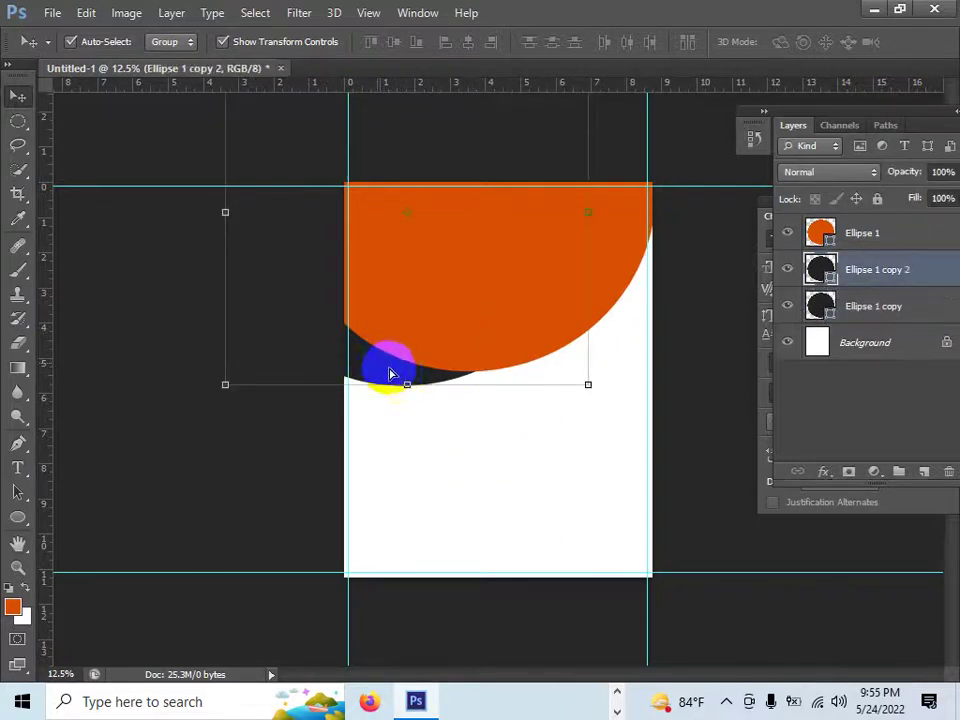
pyautogui.moveTo(391, 373); pyautogui.dragTo(506, 341)
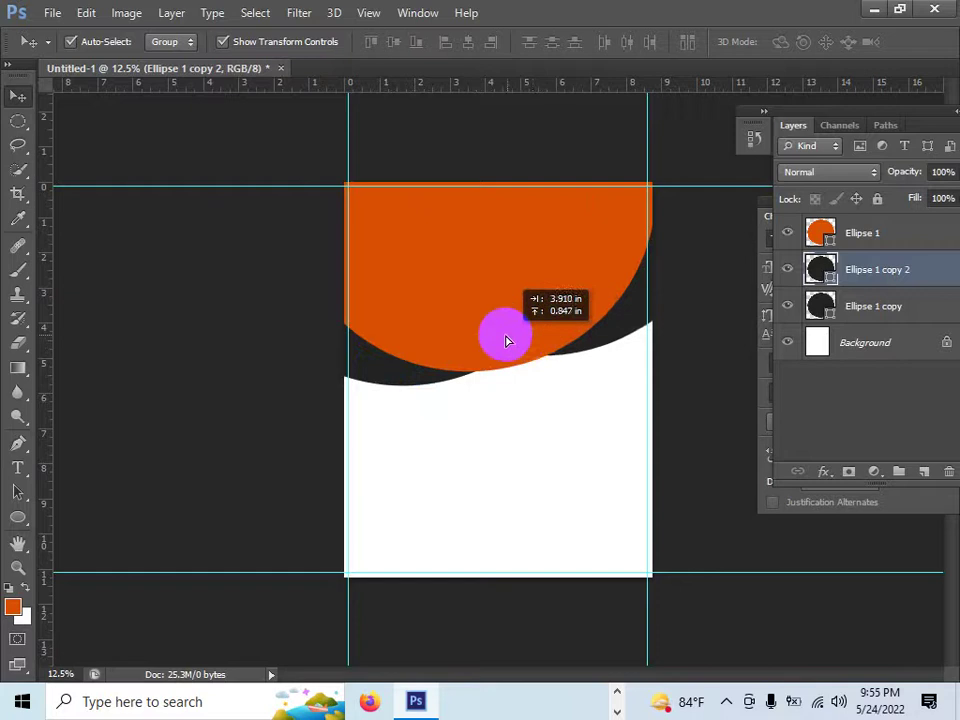
pyautogui.moveTo(506, 341); pyautogui.dragTo(490, 338)
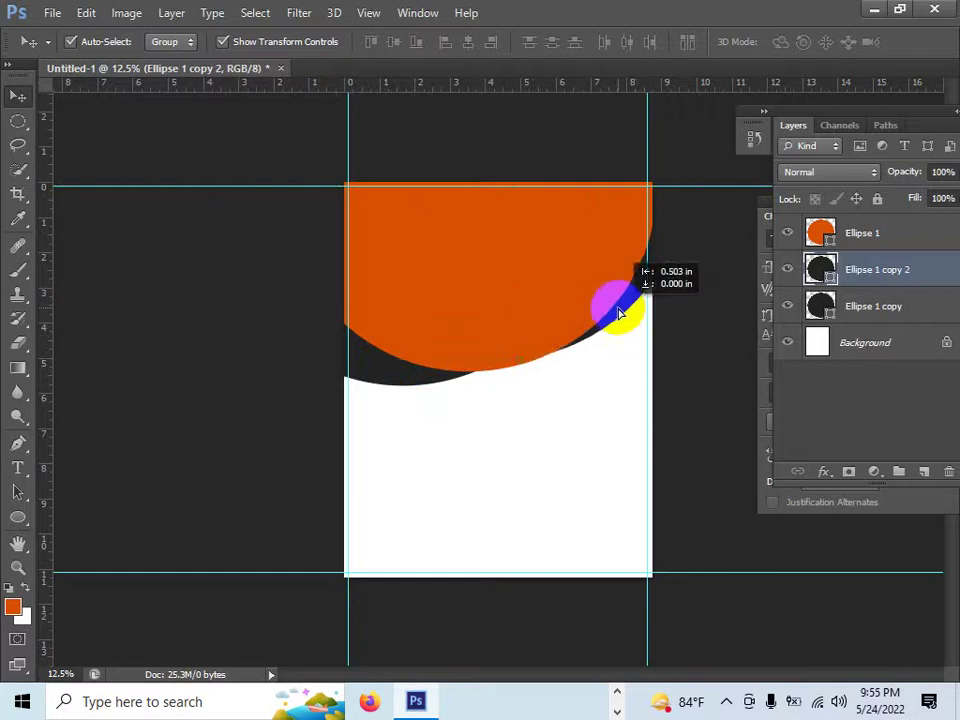
pyautogui.moveTo(619, 314); pyautogui.dragTo(616, 318)
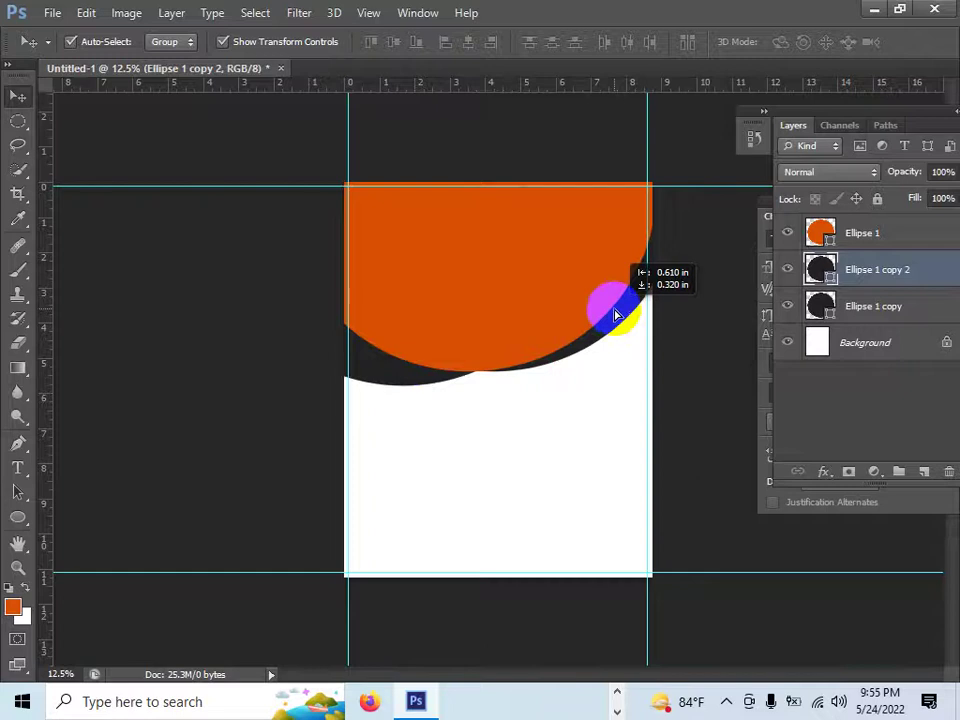
pyautogui.moveTo(616, 318); pyautogui.dragTo(612, 325)
pyautogui.click(589, 462)
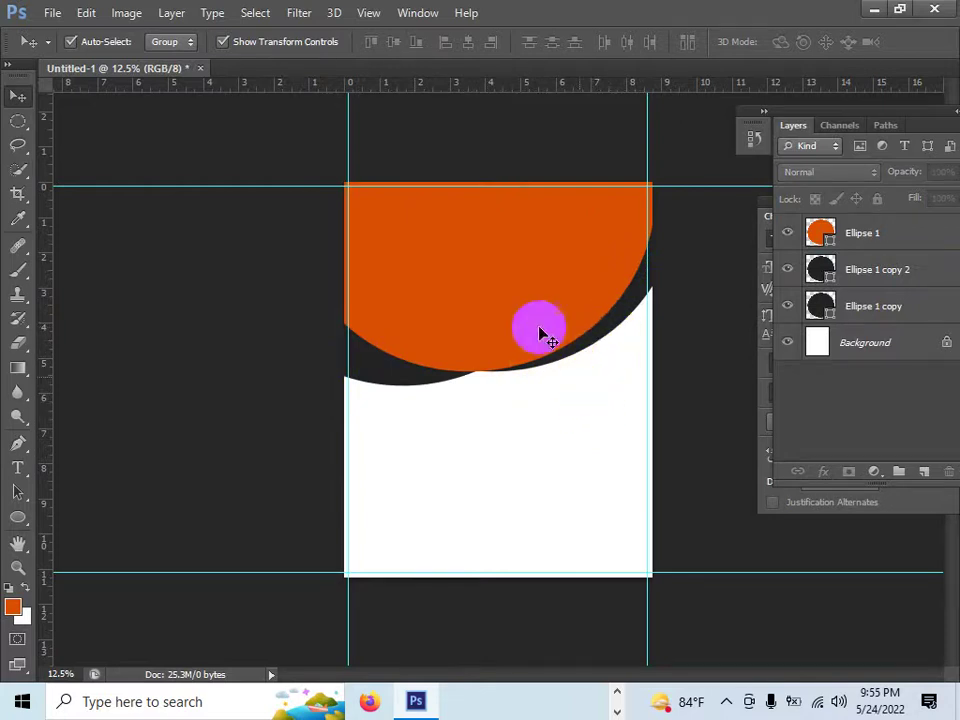
# Select the orange circle and adjust its position slightly.
pyautogui.click(508, 375)
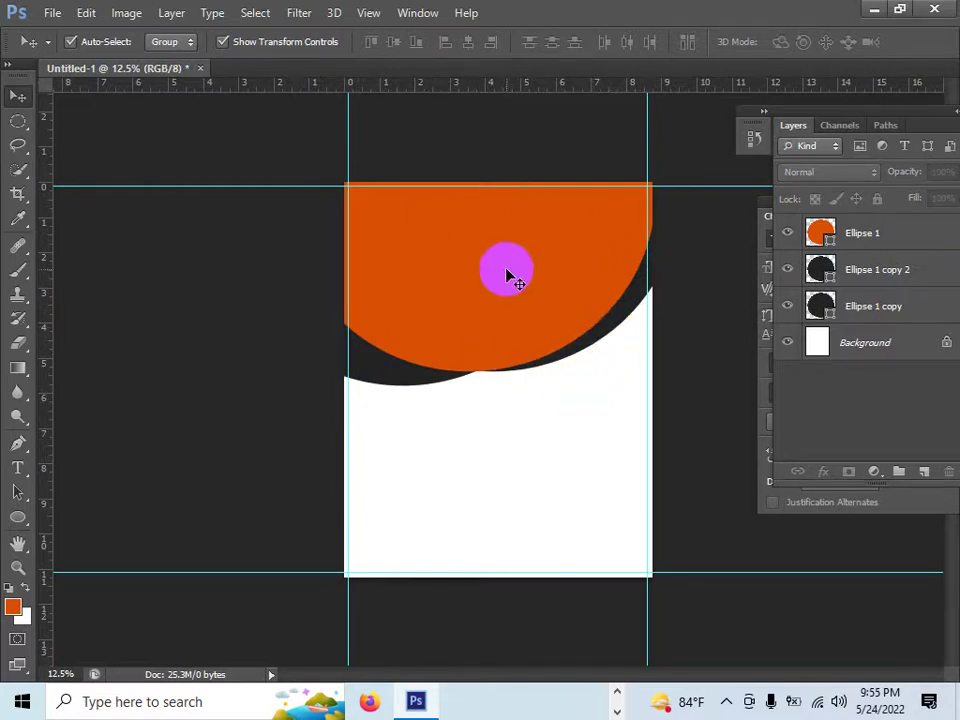
pyautogui.click(508, 275)
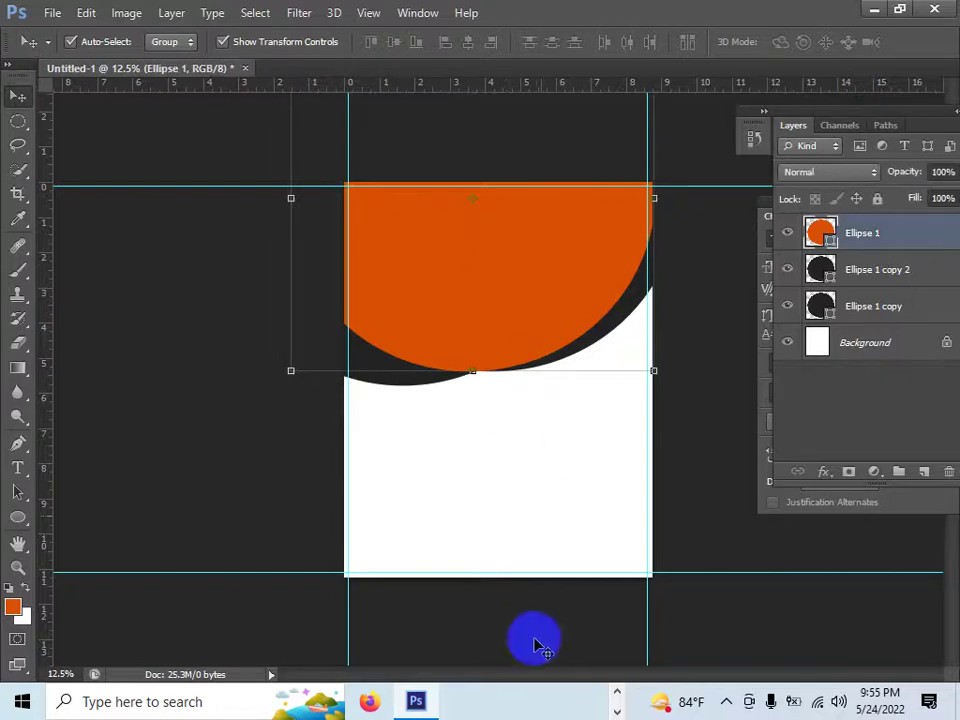
pyautogui.moveTo(488, 315)
pyautogui.mouseDown()
pyautogui.moveTo(477, 203)
pyautogui.moveTo(478, 307)
pyautogui.mouseUp()
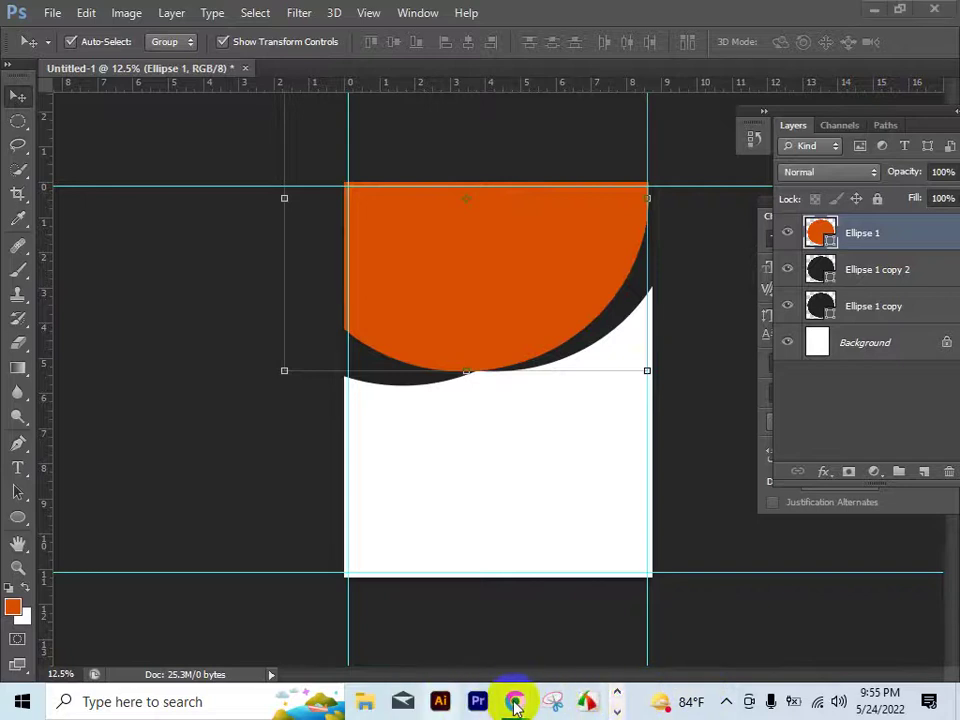
pyautogui.moveTo(514, 702)
pyautogui.click(400, 600)
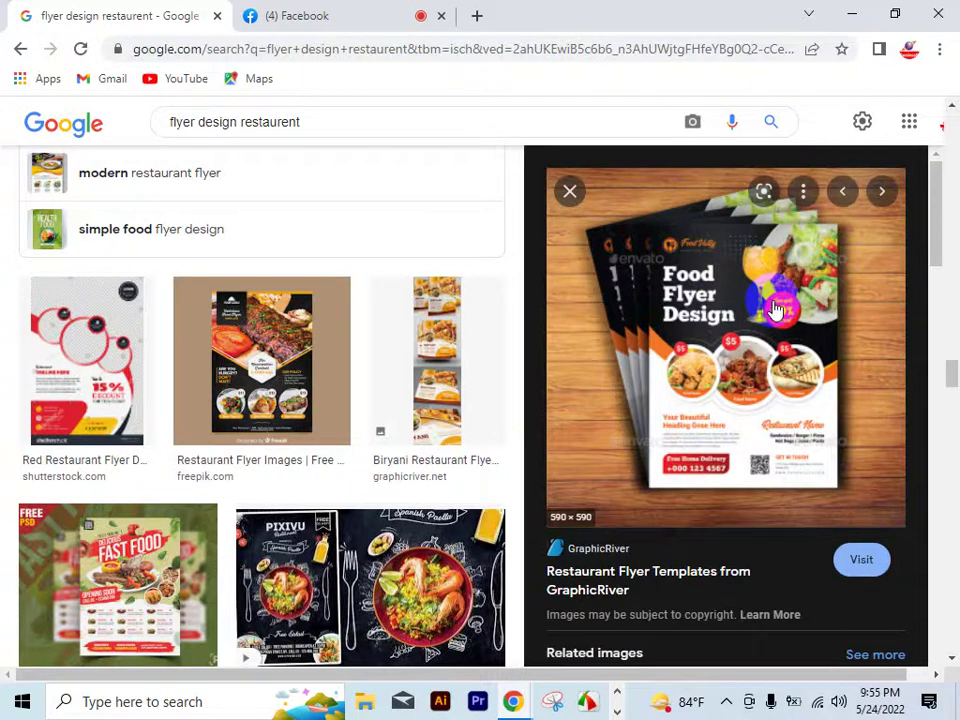
pyautogui.click(620, 712)
# Draw a small circle, Ellipse 2, at the orange circle's lower edge.
pyautogui.click(415, 701)
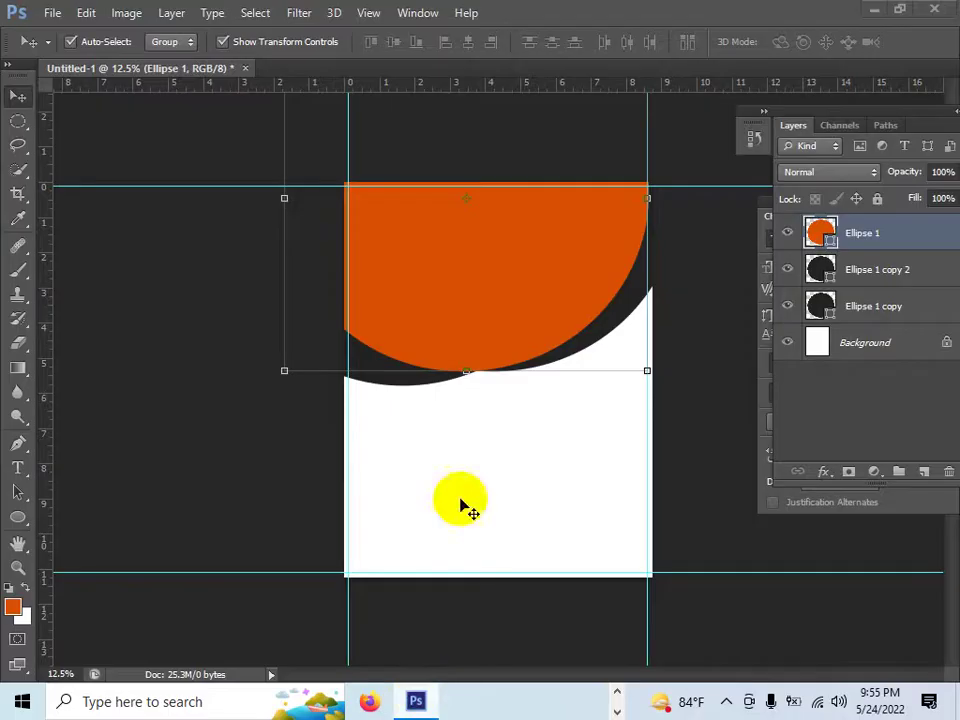
pyautogui.click(140, 368)
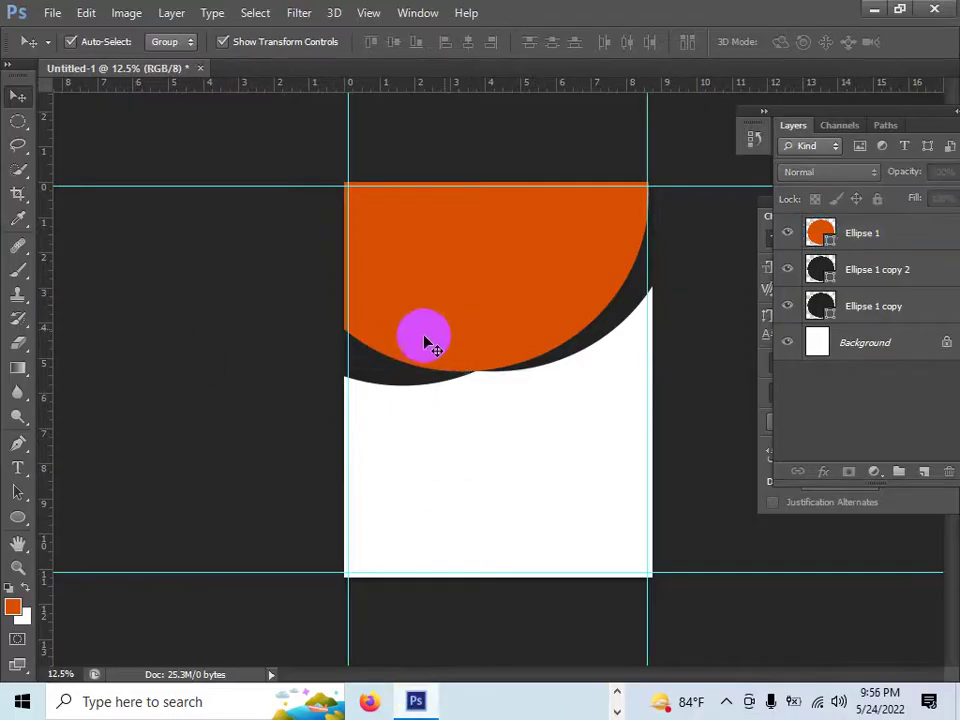
pyautogui.click(20, 518)
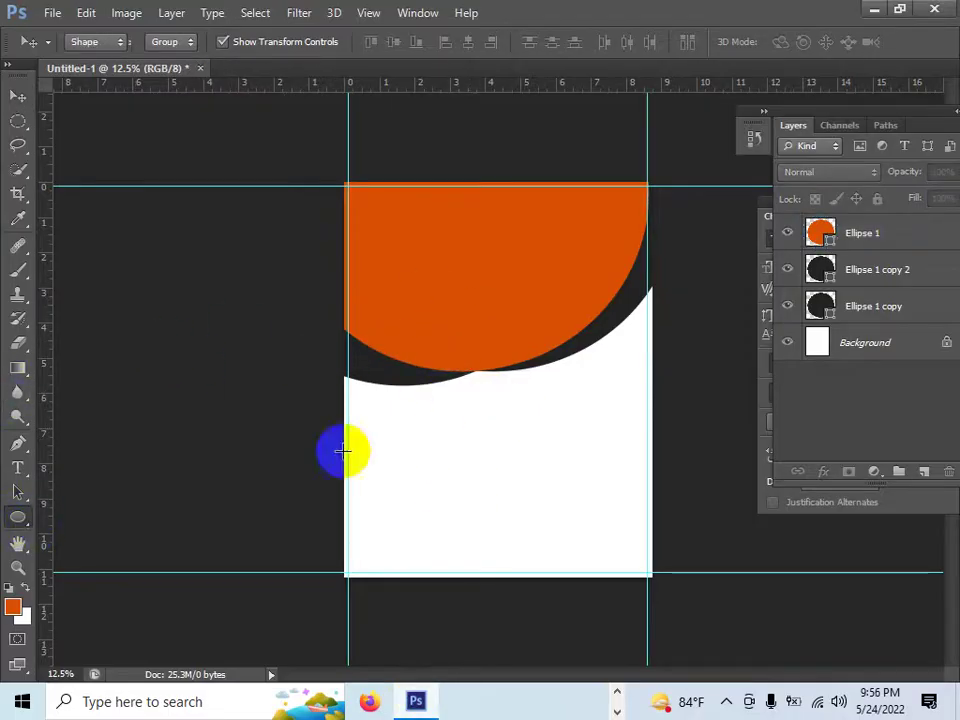
pyautogui.moveTo(439, 326)
pyautogui.mouseDown()
pyautogui.moveTo(530, 459)
pyautogui.moveTo(519, 471)
pyautogui.mouseUp()
pyautogui.click(858, 347)
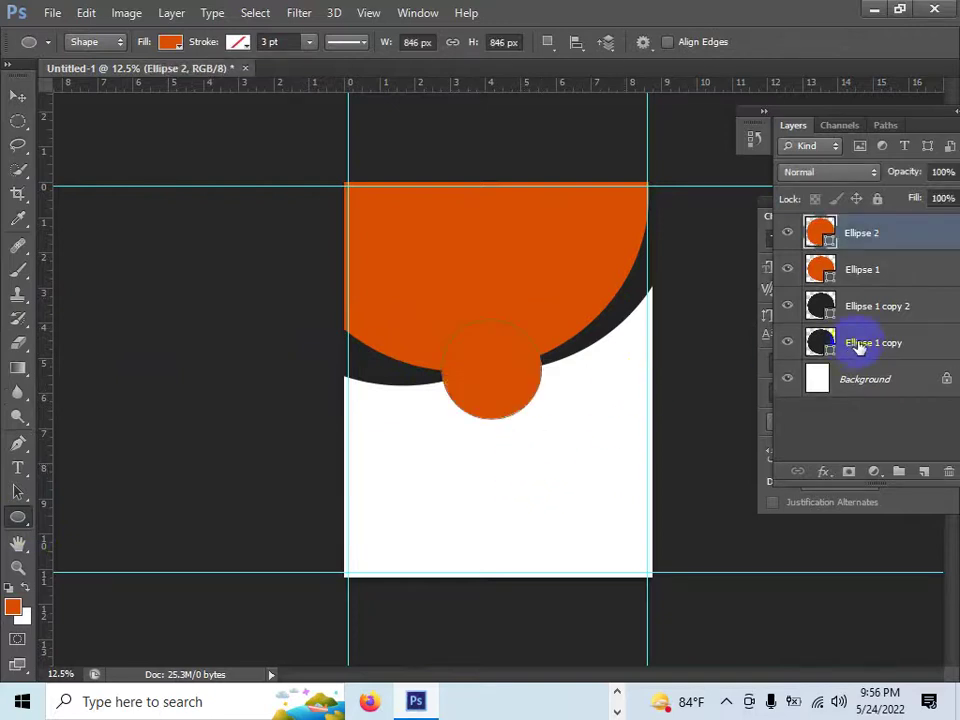
# Set the Ellipse 2 fill to a crimson red (hue 347) in the Color Picker.
pyautogui.doubleClick(820, 233)
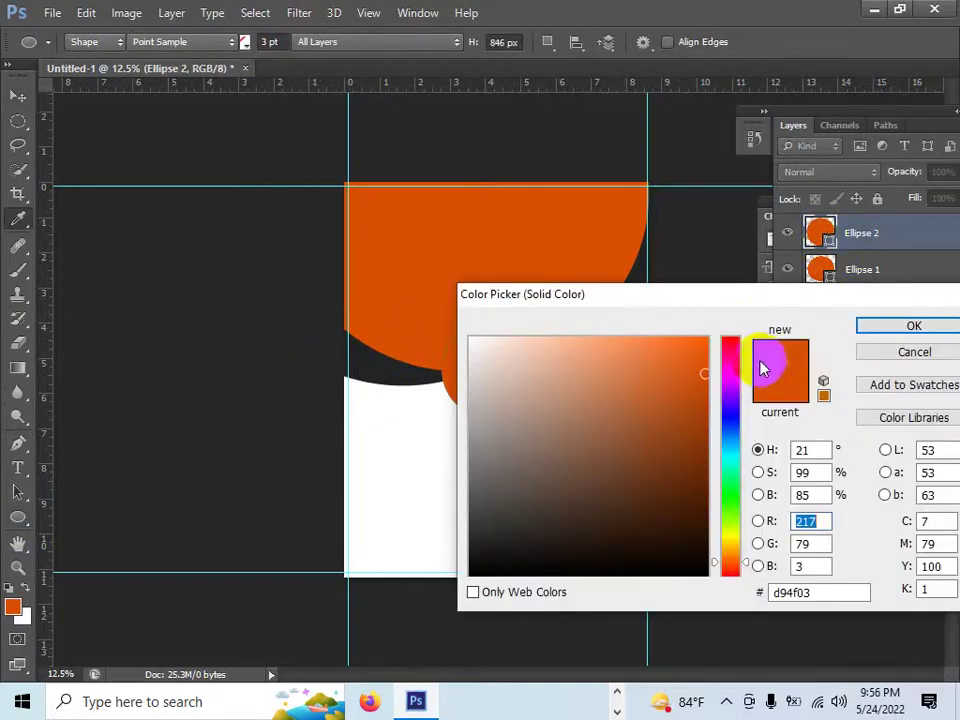
pyautogui.click(729, 357)
pyautogui.moveTo(697, 300); pyautogui.dragTo(664, 424)
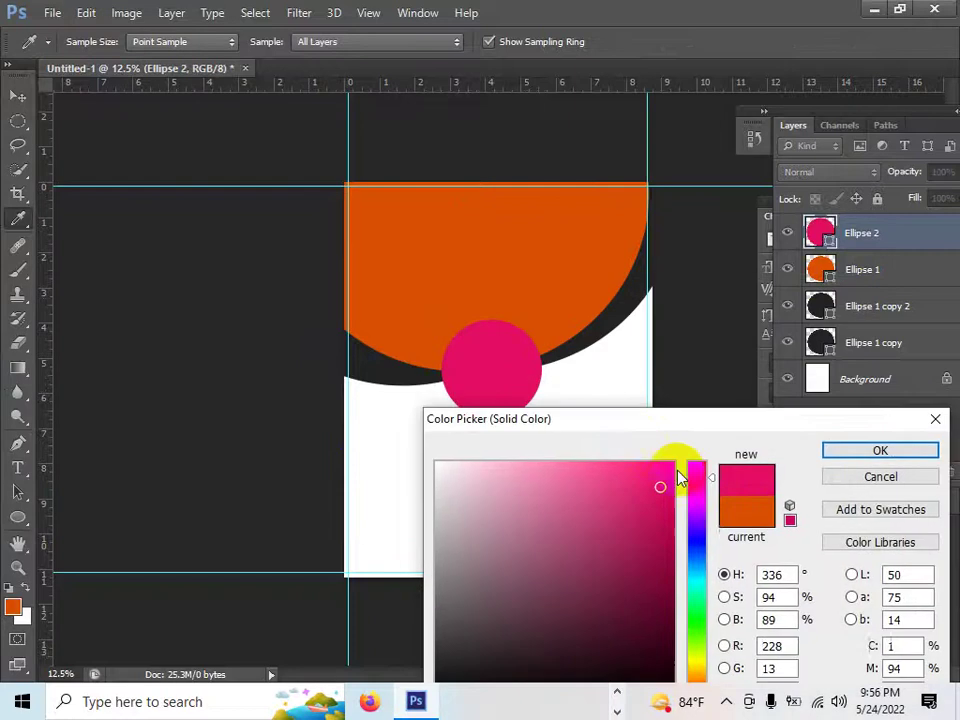
pyautogui.click(697, 470)
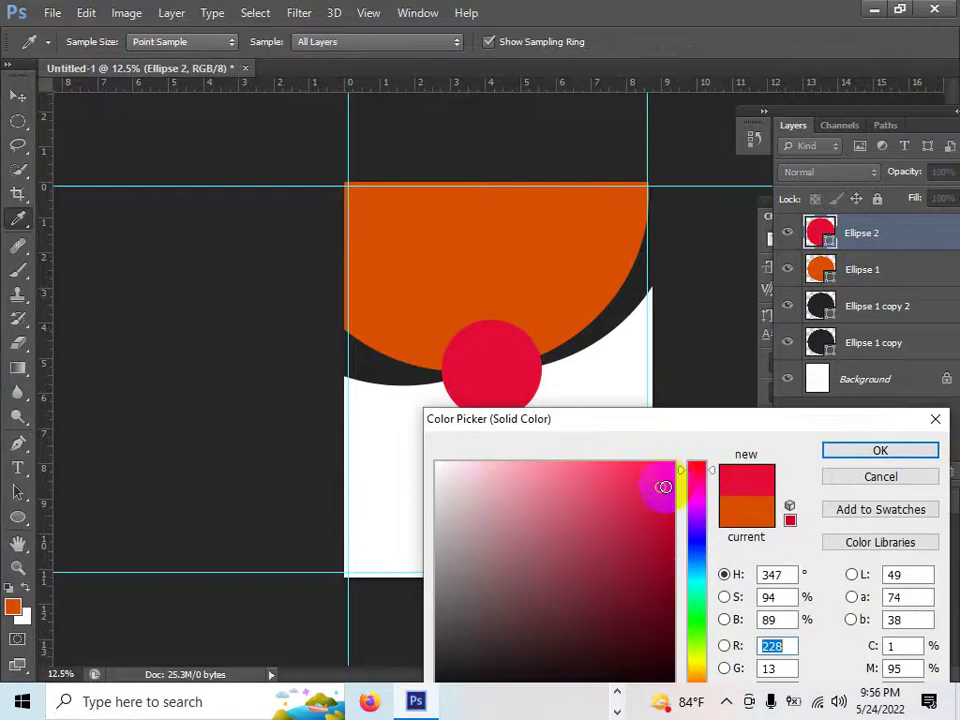
pyautogui.moveTo(664, 487); pyautogui.dragTo(666, 488)
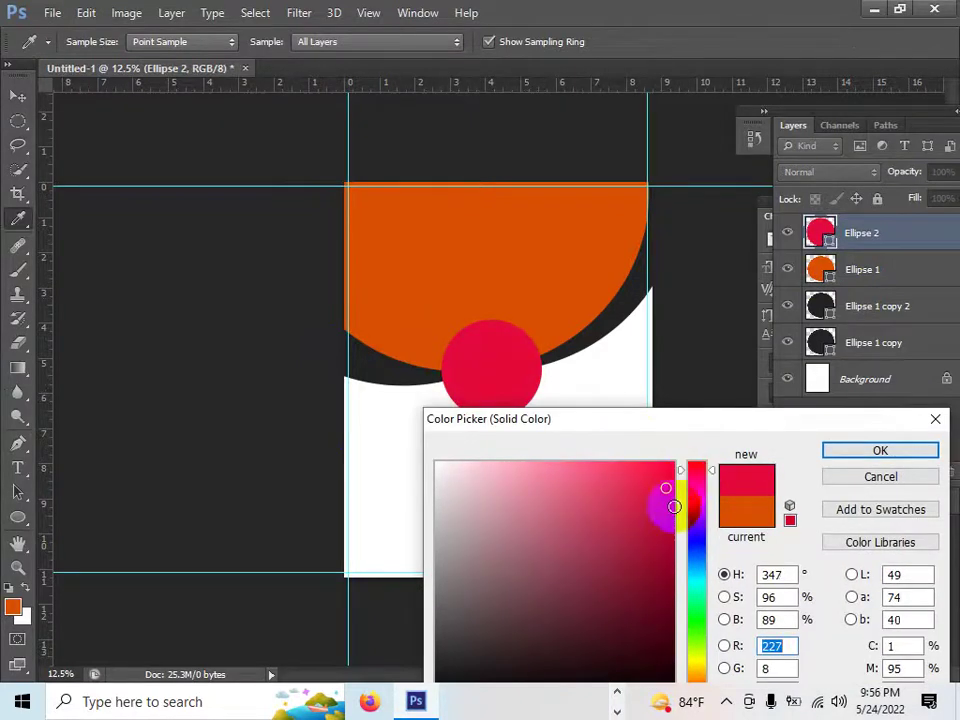
pyautogui.click(696, 677)
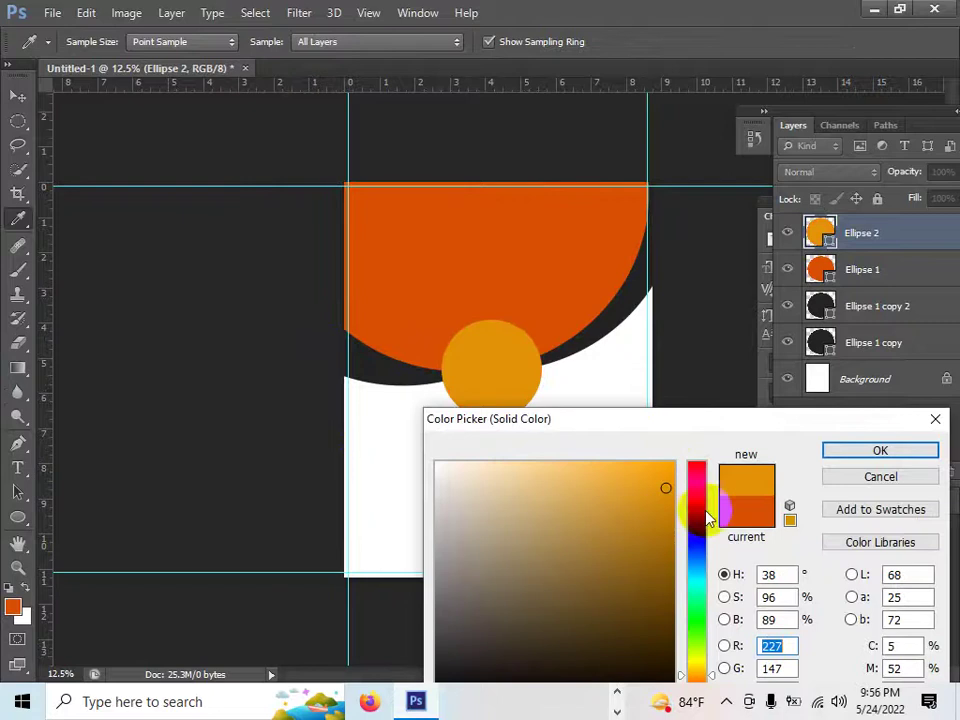
pyautogui.moveTo(712, 684); pyautogui.dragTo(698, 670)
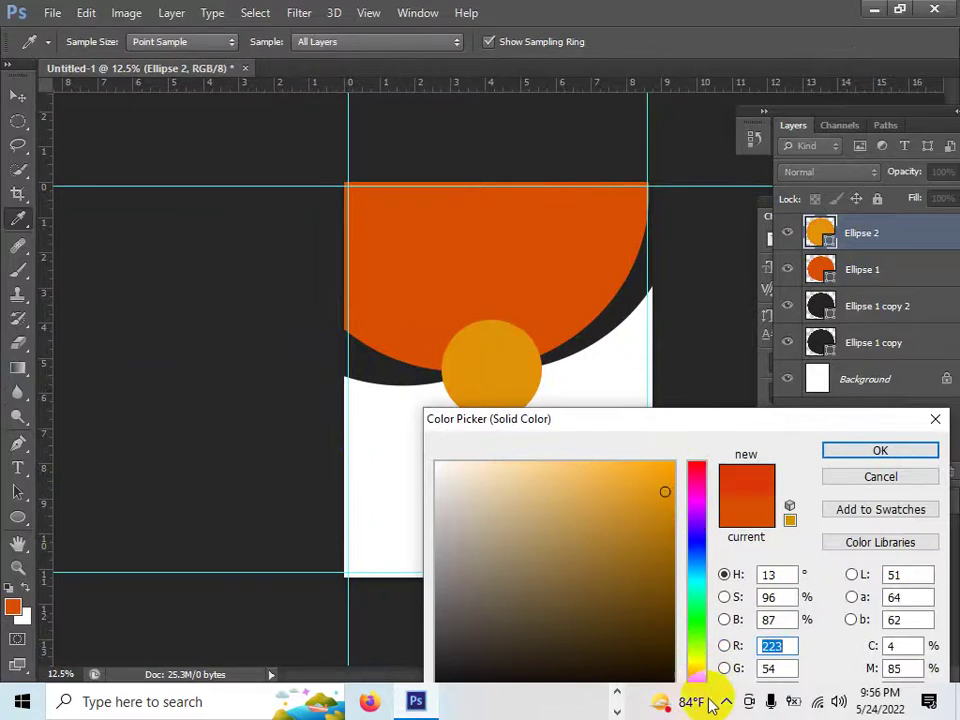
pyautogui.moveTo(664, 553); pyautogui.dragTo(670, 471)
pyautogui.click(696, 469)
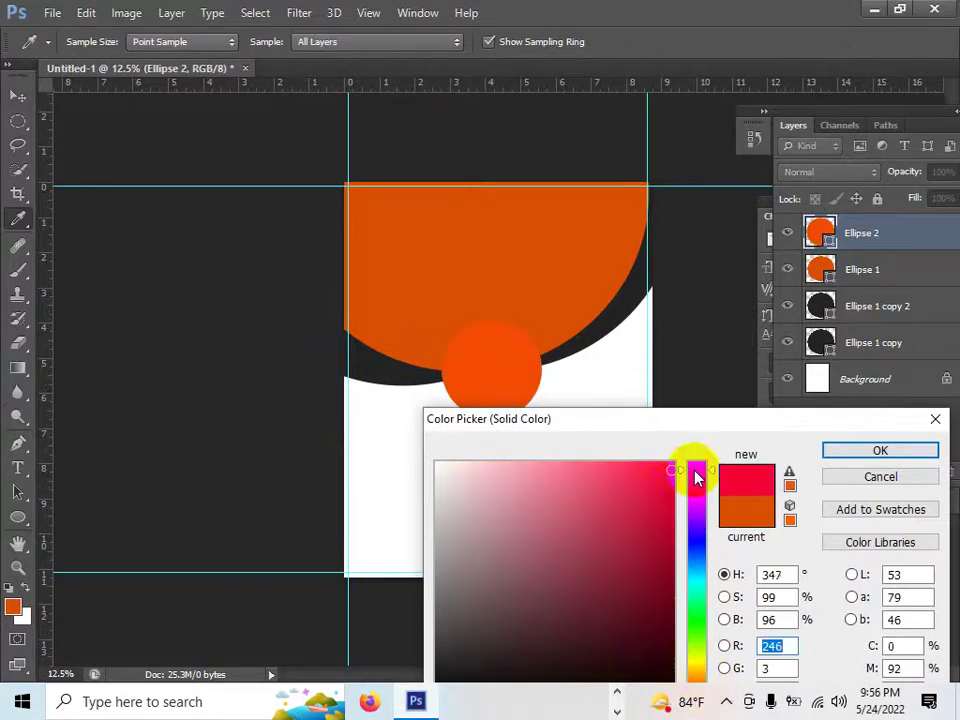
pyautogui.click(880, 451)
# Dismiss the ellipse size prompt, then try and discard a drop shadow effect.
pyautogui.click(488, 348)
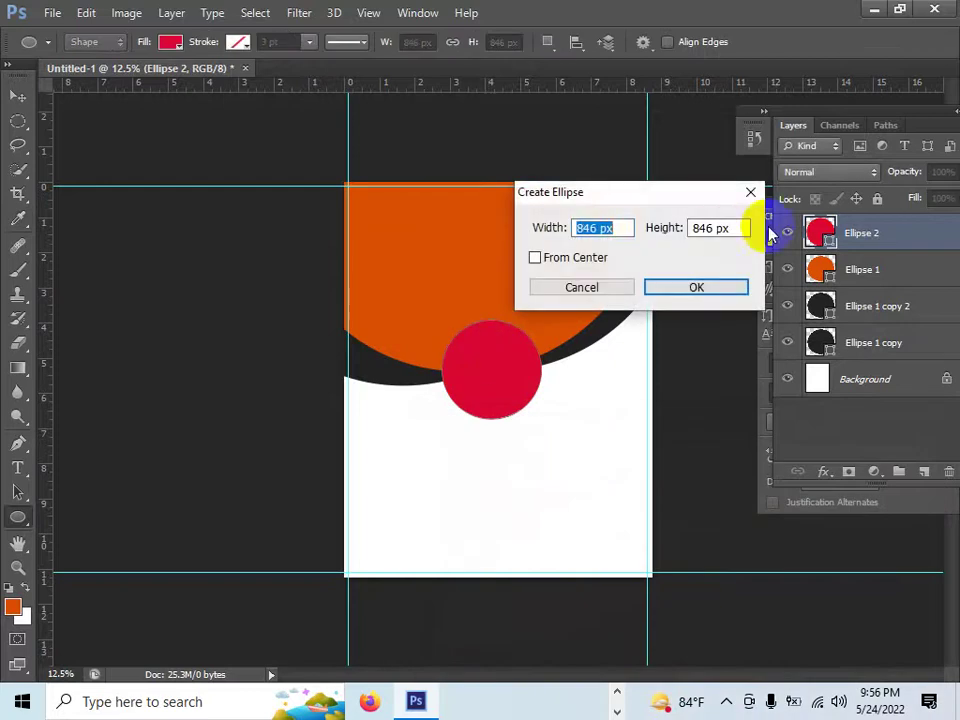
pyautogui.click(752, 194)
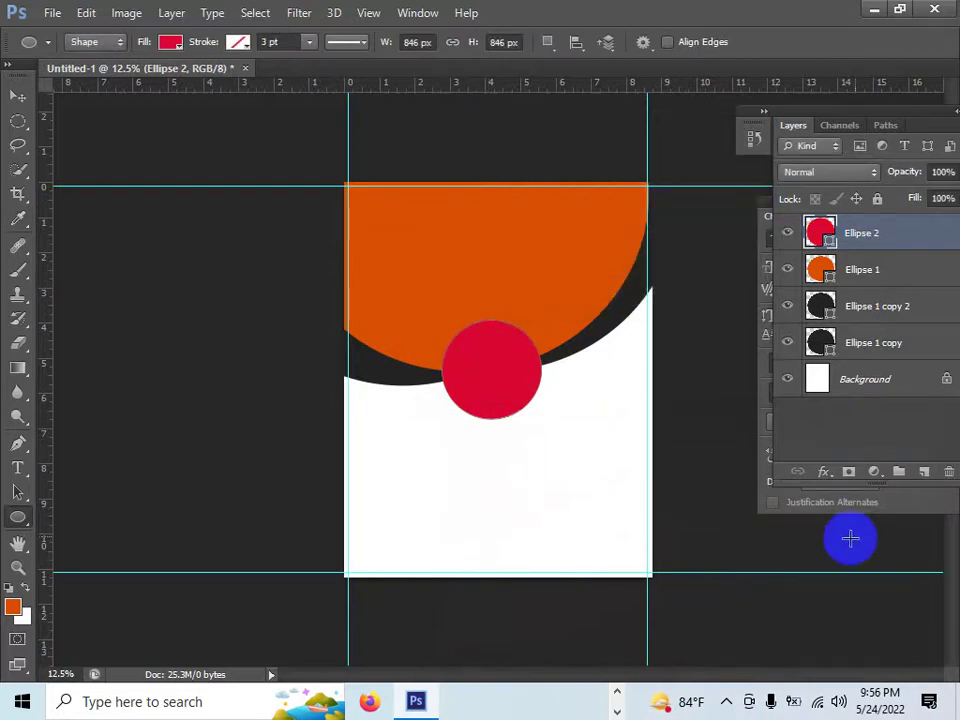
pyautogui.click(827, 477)
pyautogui.click(845, 469)
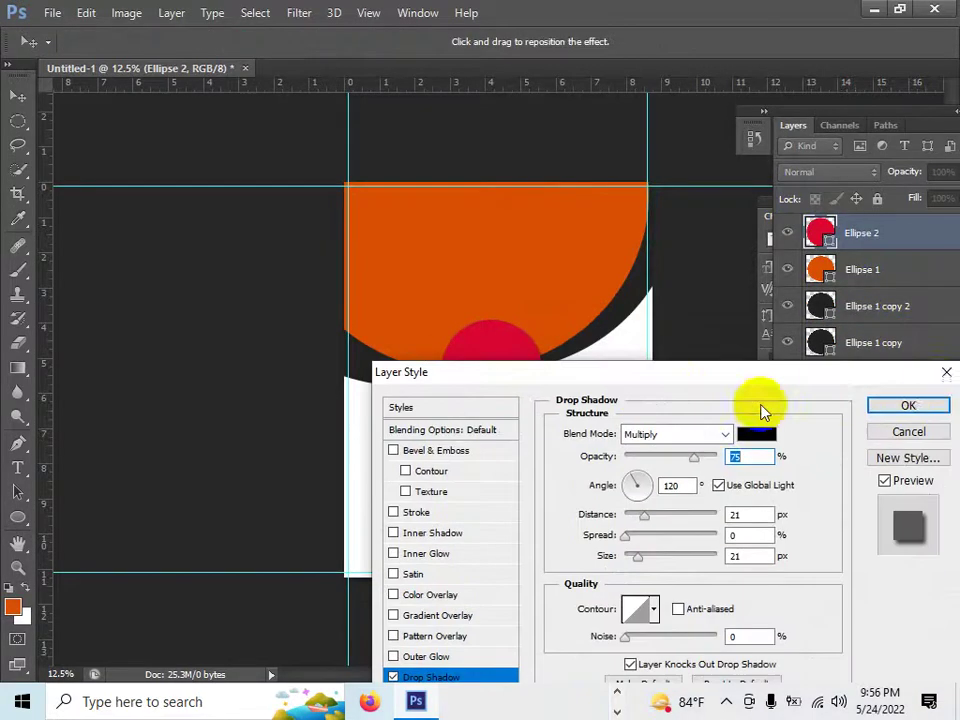
pyautogui.click(942, 378)
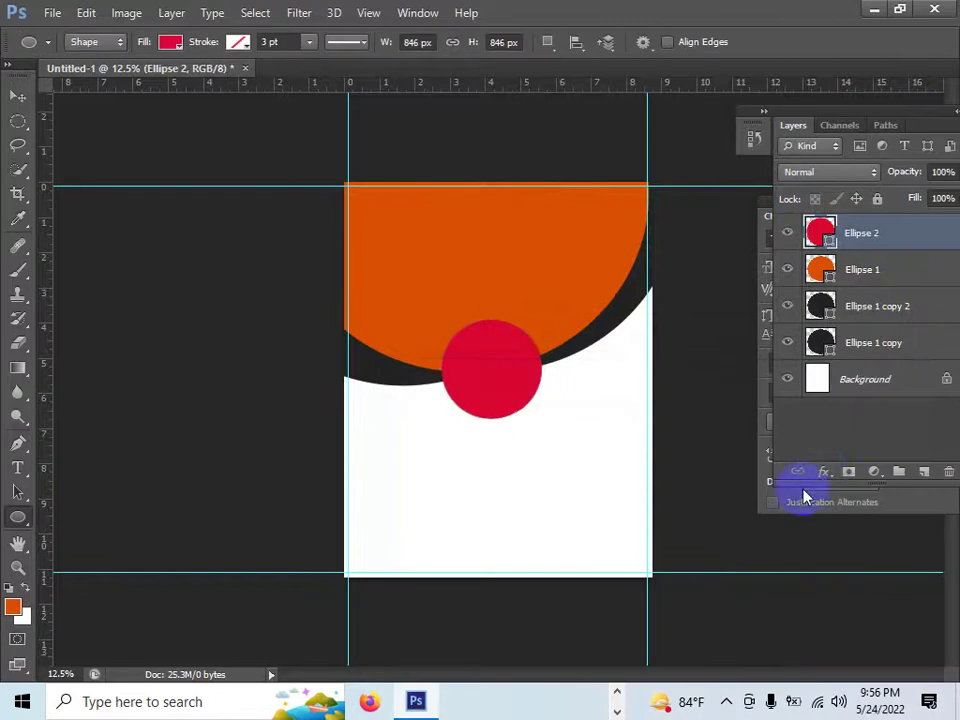
# Add a white Stroke layer effect to the red circle.
pyautogui.click(825, 476)
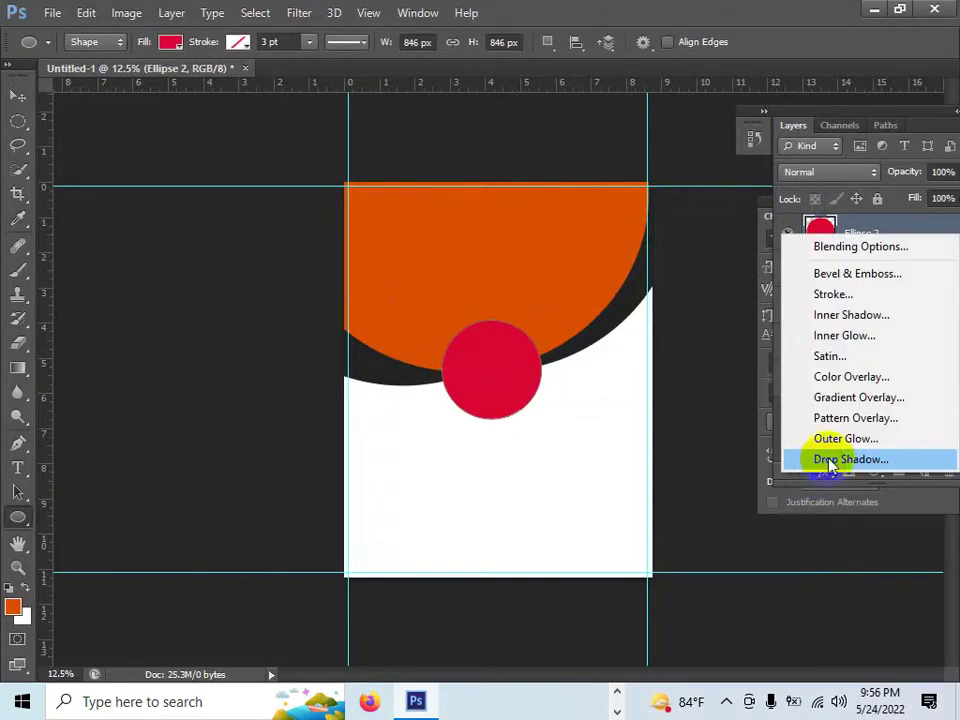
pyautogui.click(833, 297)
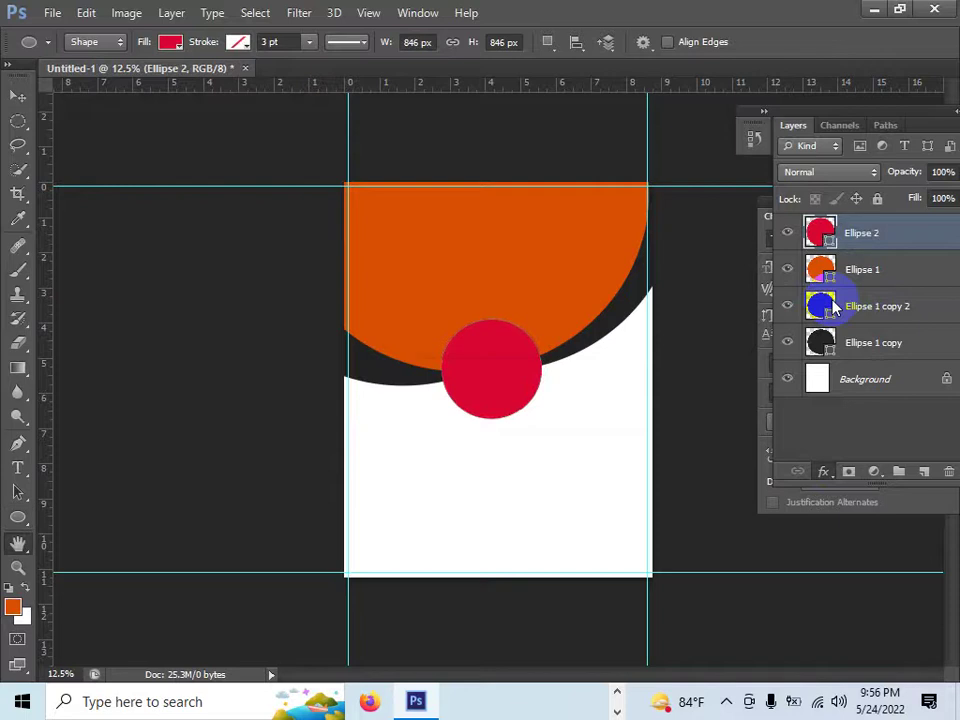
pyautogui.moveTo(674, 386); pyautogui.dragTo(892, 329)
pyautogui.click(824, 503)
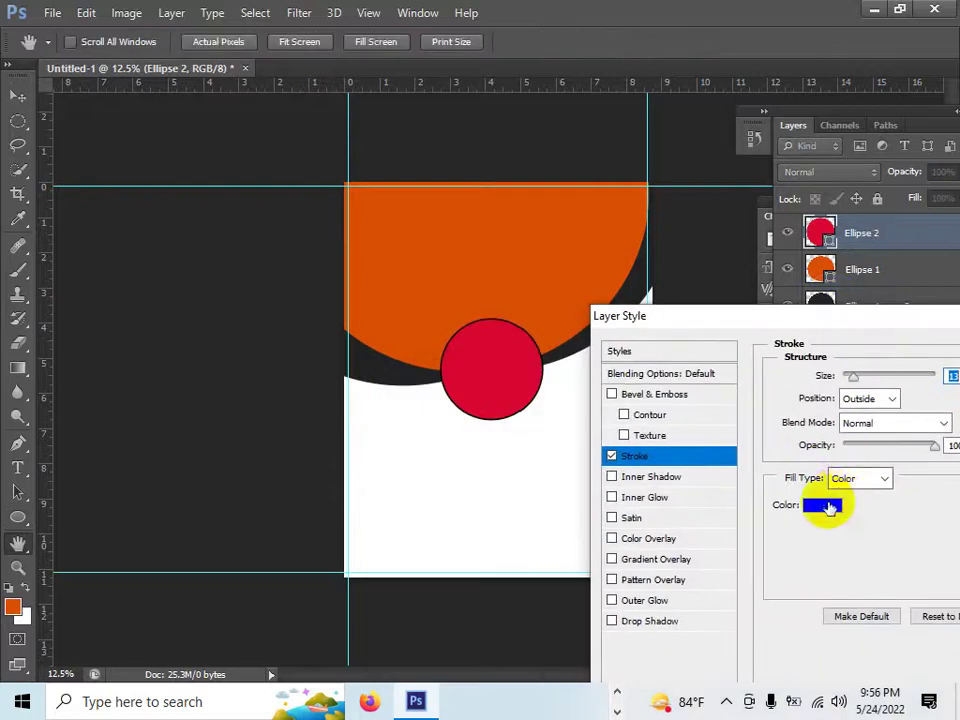
pyautogui.moveTo(463, 476); pyautogui.dragTo(430, 447)
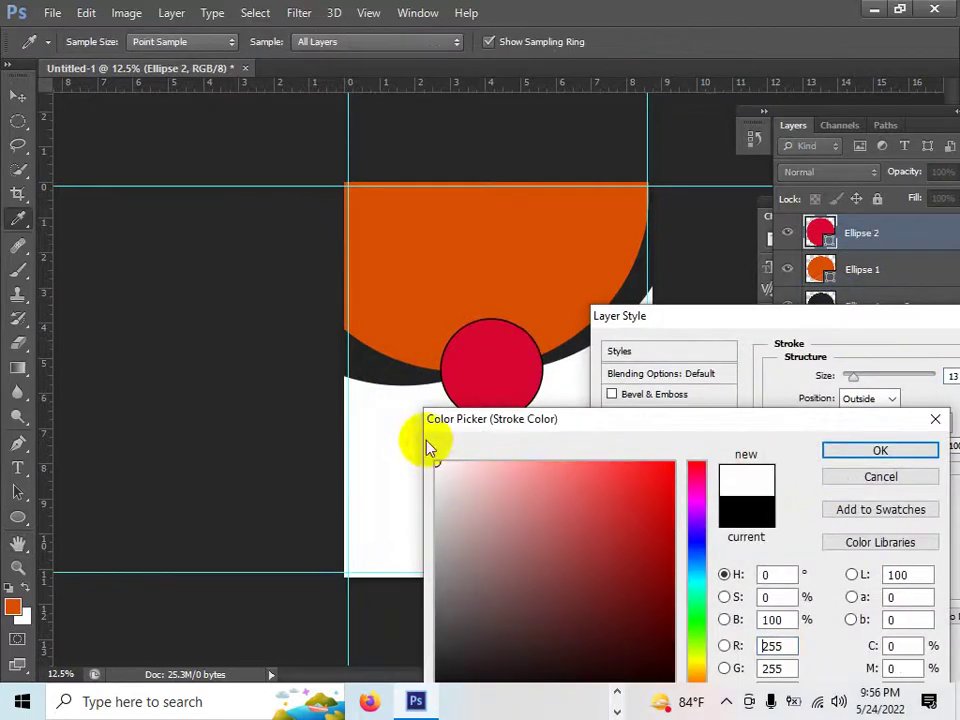
pyautogui.click(880, 450)
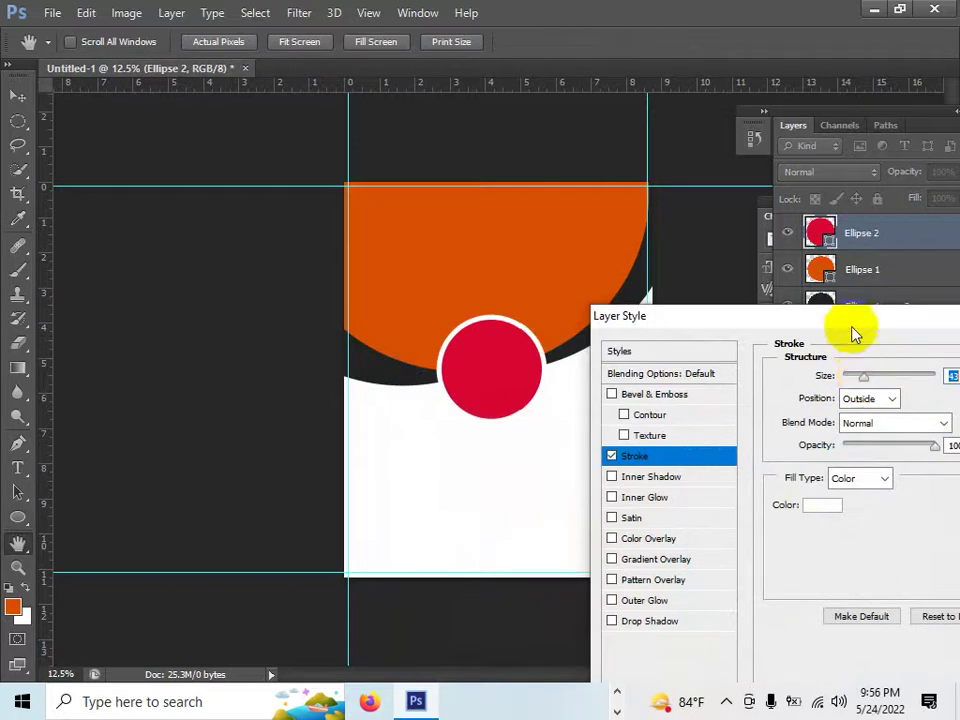
pyautogui.moveTo(855, 333); pyautogui.dragTo(671, 333)
pyautogui.click(921, 352)
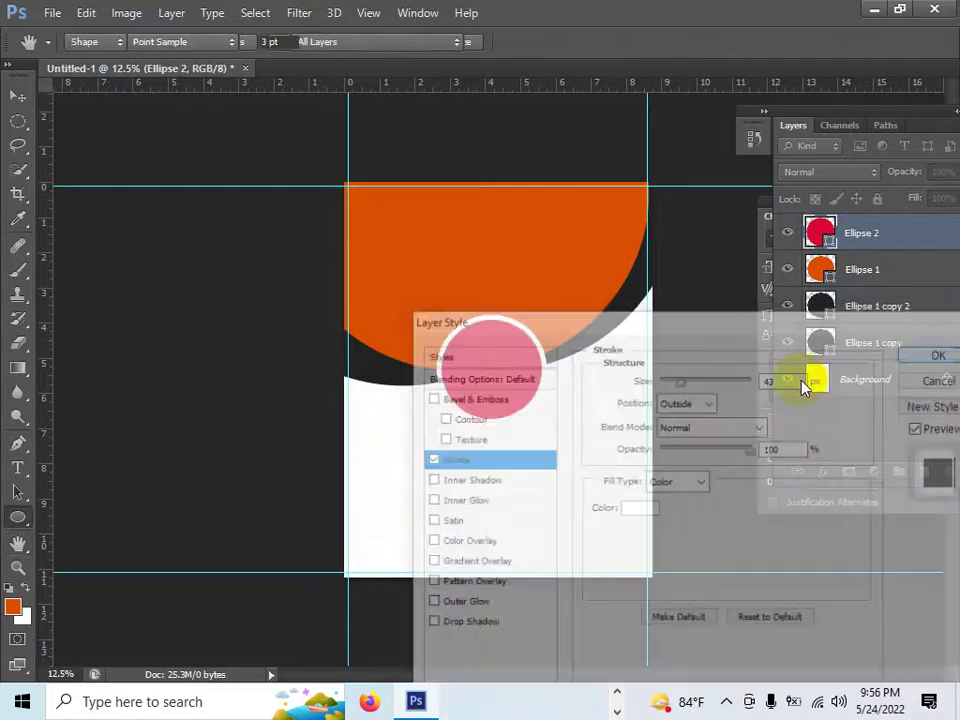
pyautogui.click(500, 368)
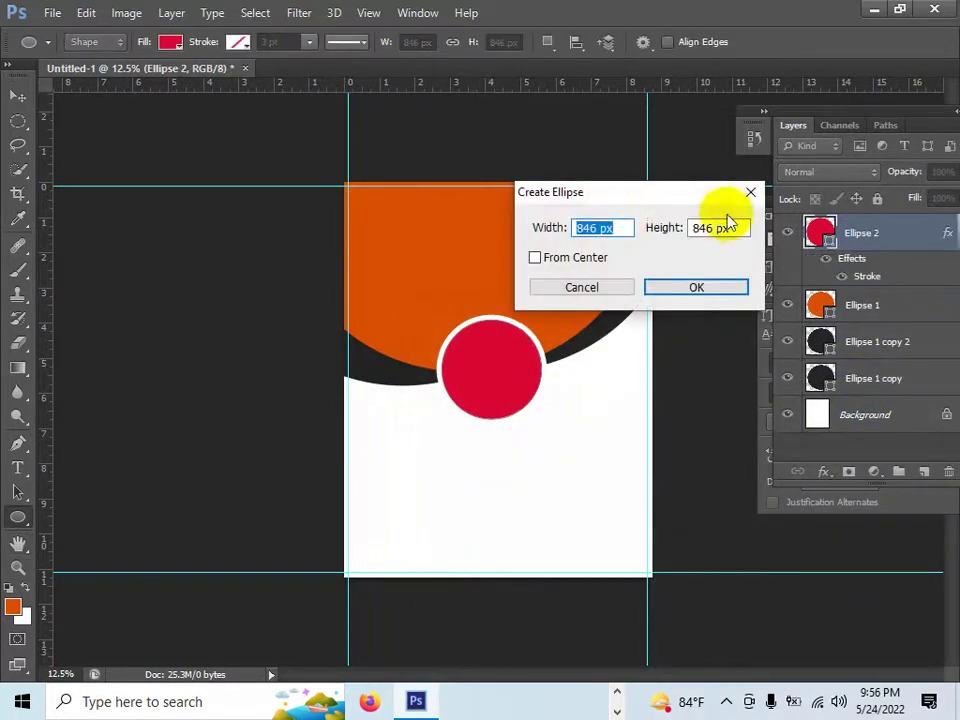
pyautogui.click(750, 193)
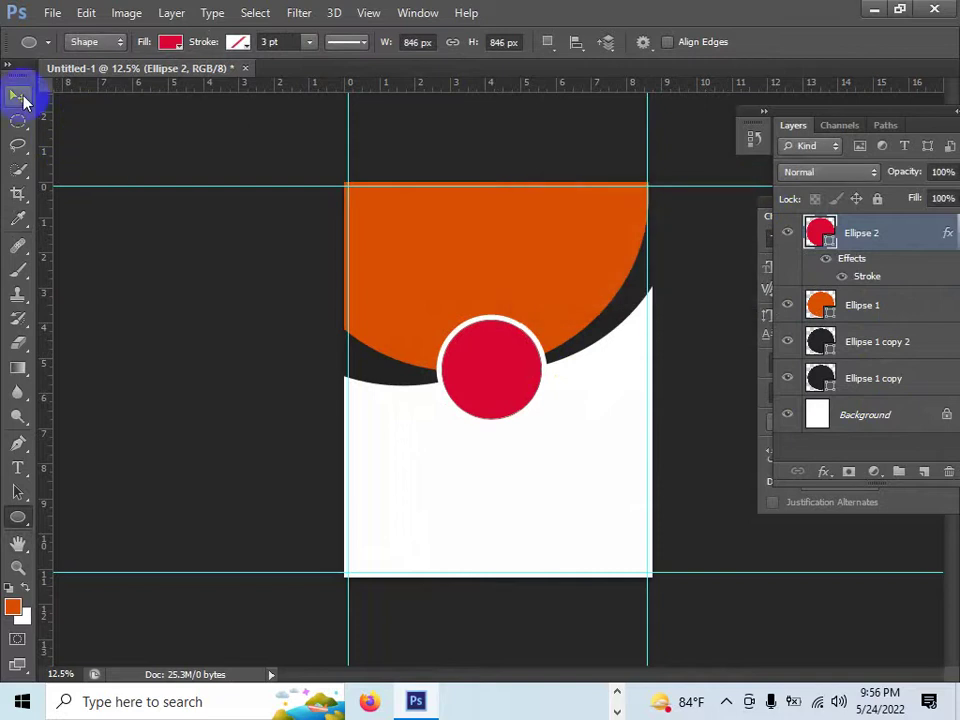
# Centre the red circle horizontally and raise Ellipse 1 copy 2 slightly.
pyautogui.click(19, 96)
pyautogui.moveTo(478, 353); pyautogui.dragTo(478, 351)
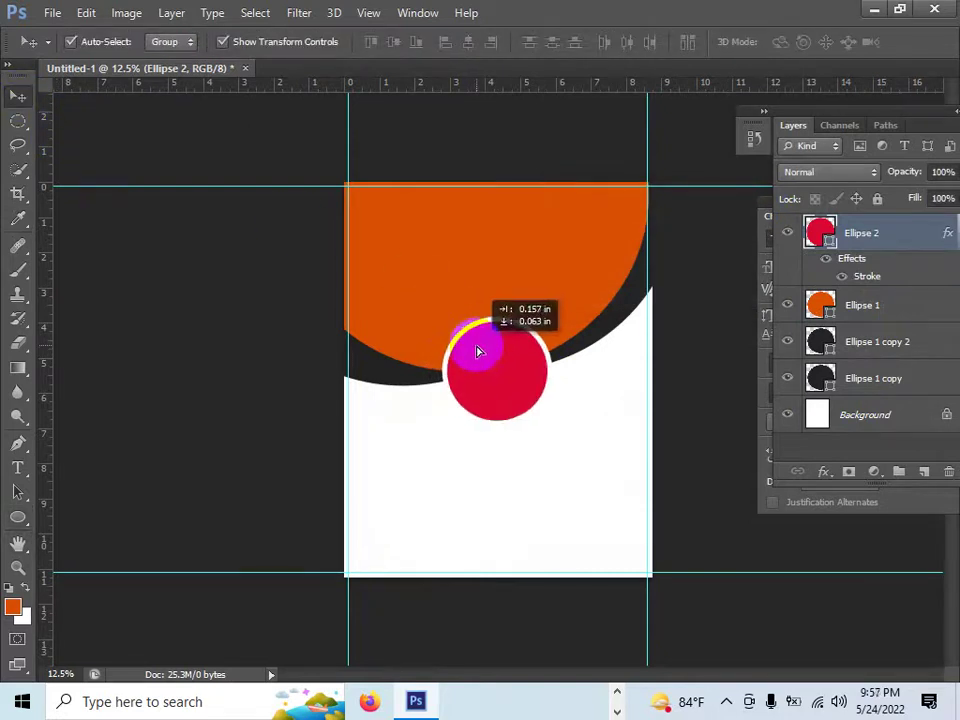
pyautogui.click(602, 331)
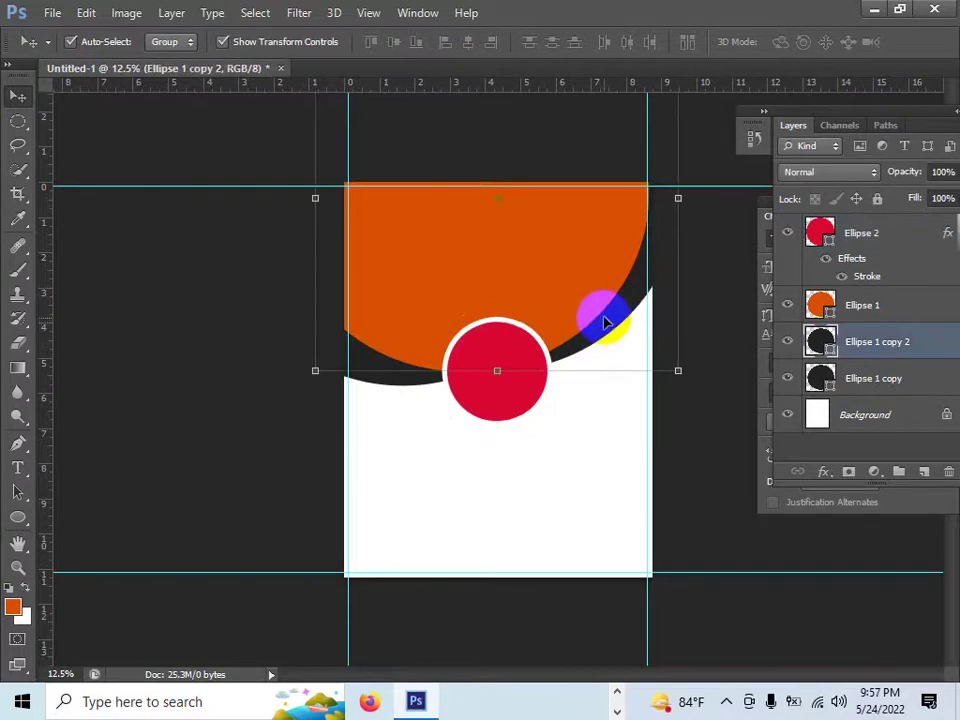
pyautogui.moveTo(605, 320); pyautogui.dragTo(605, 318)
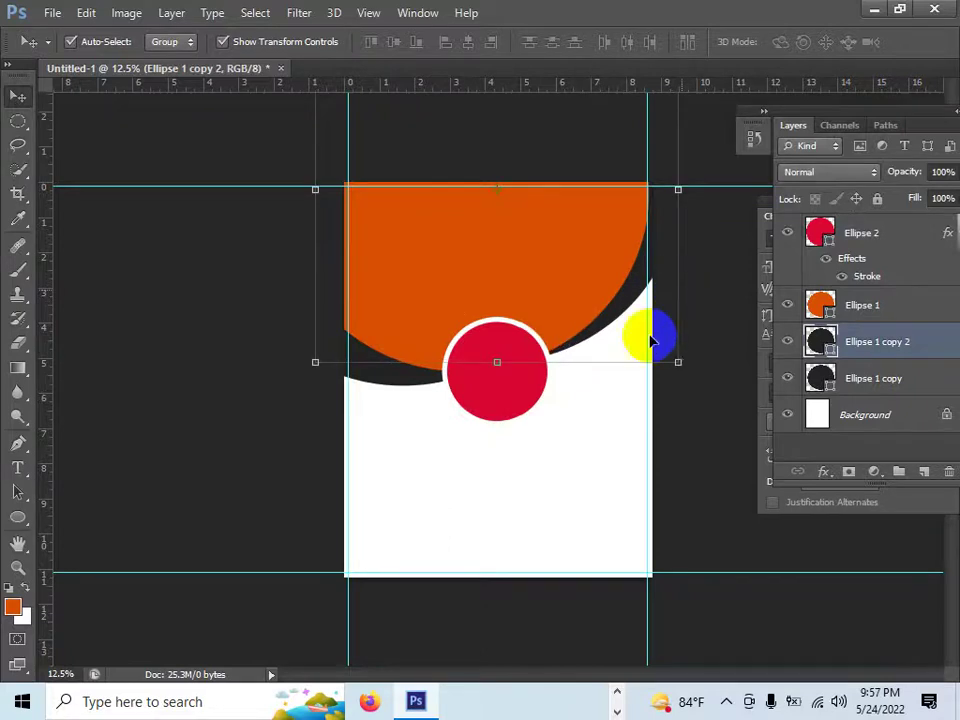
# Free-transform Ellipse 1 copy and commit the change.
pyautogui.click(378, 372)
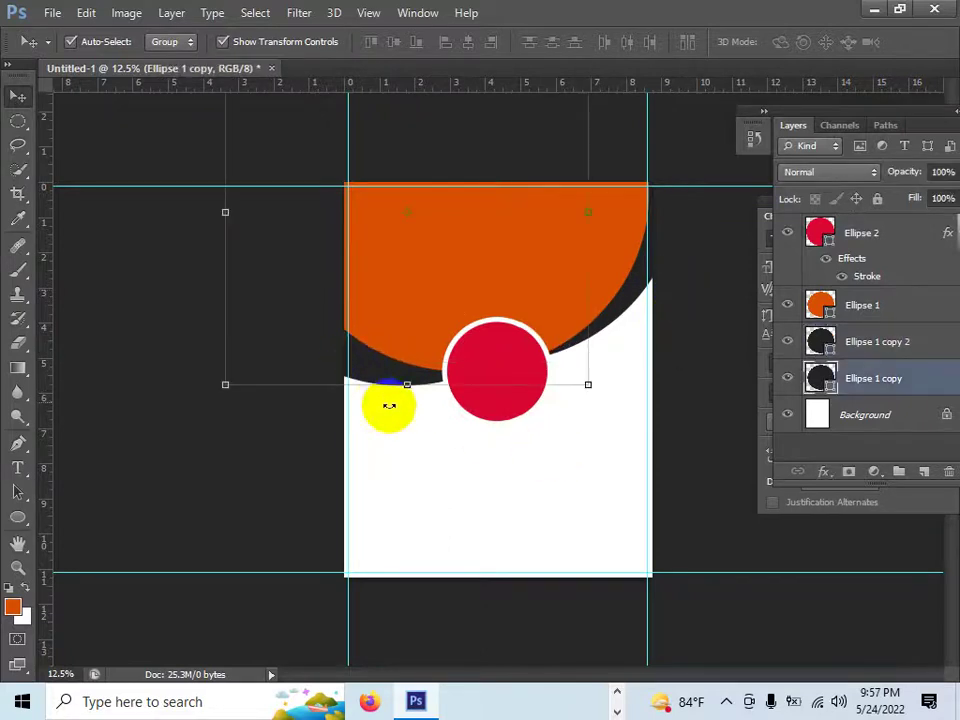
pyautogui.hotkey('ctrl', 't')
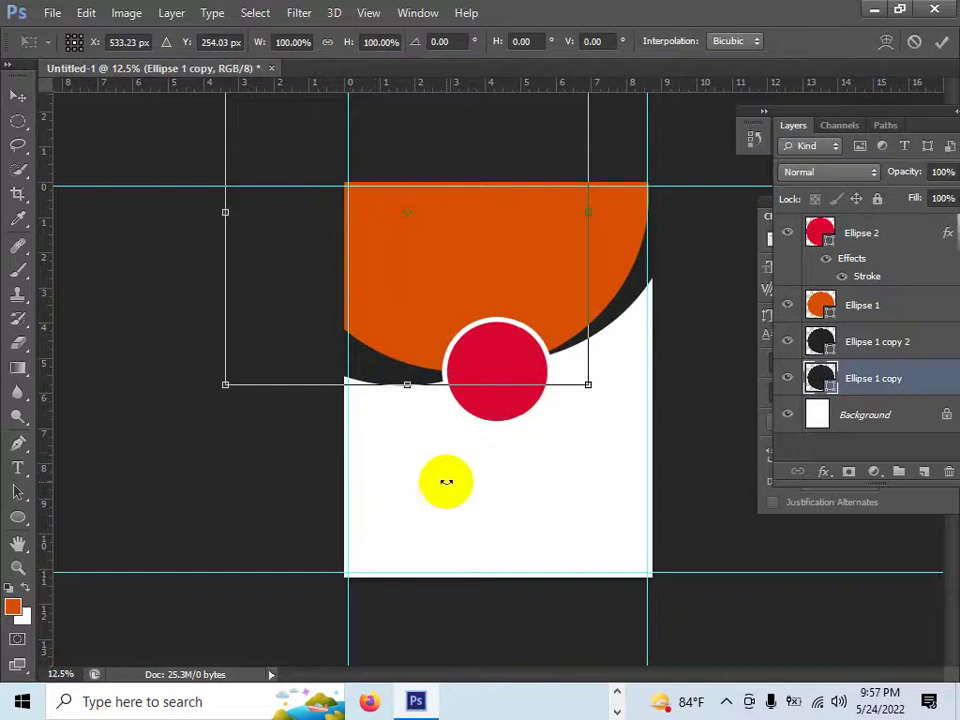
pyautogui.click(487, 348)
pyautogui.doubleClick(489, 347)
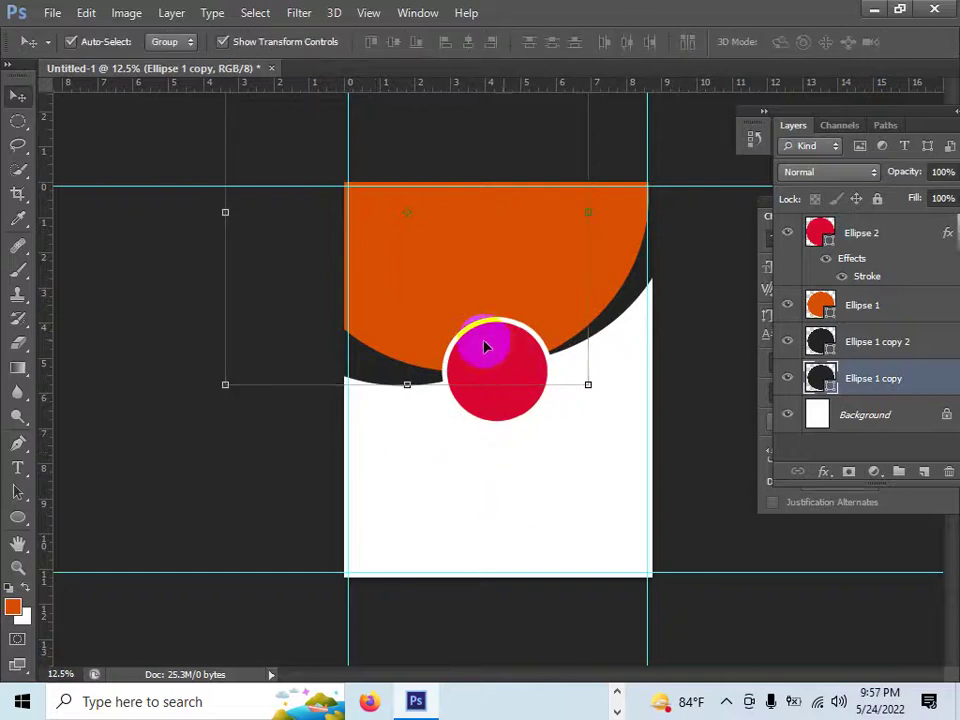
# Add a '40' text layer and enlarge it with Free Transform.
pyautogui.click(19, 467)
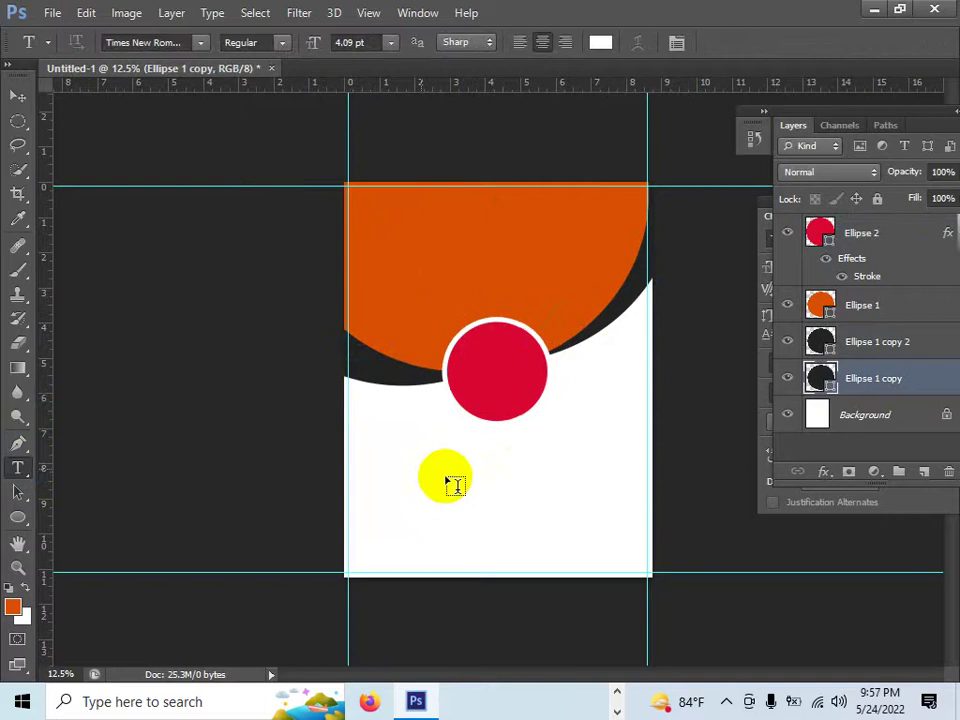
pyautogui.click(421, 469)
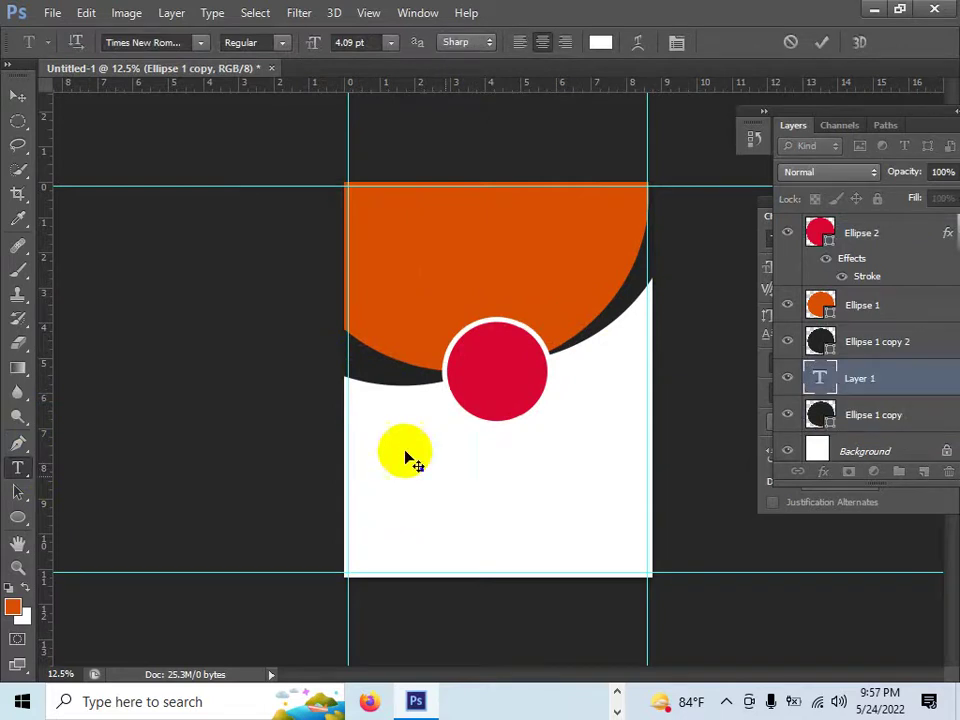
pyautogui.click(55, 127)
pyautogui.click(20, 97)
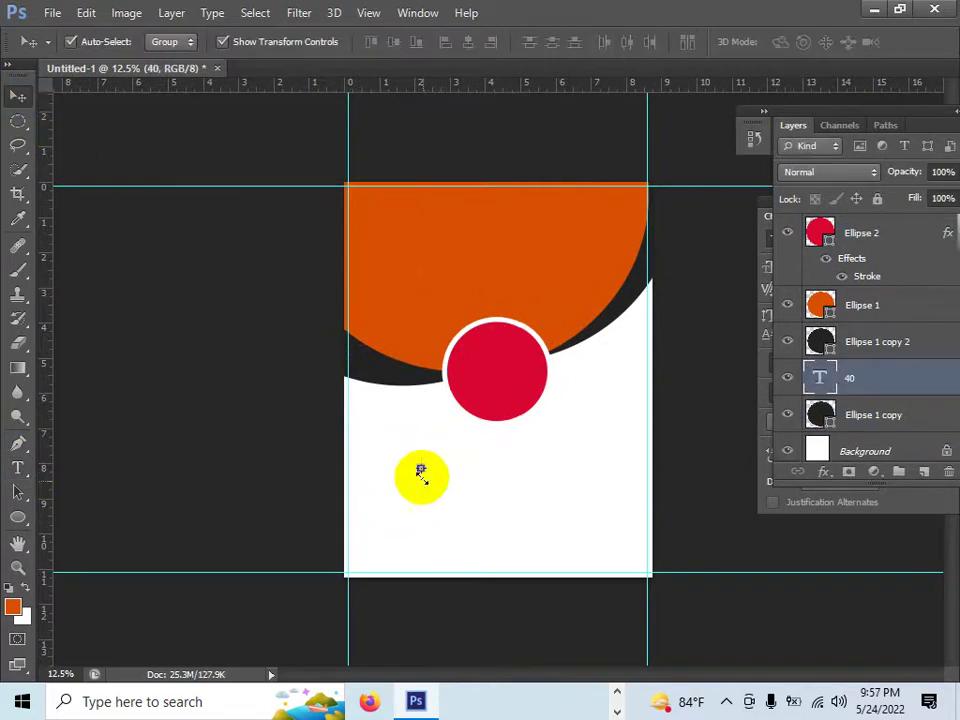
pyautogui.hotkey('ctrl', 't')
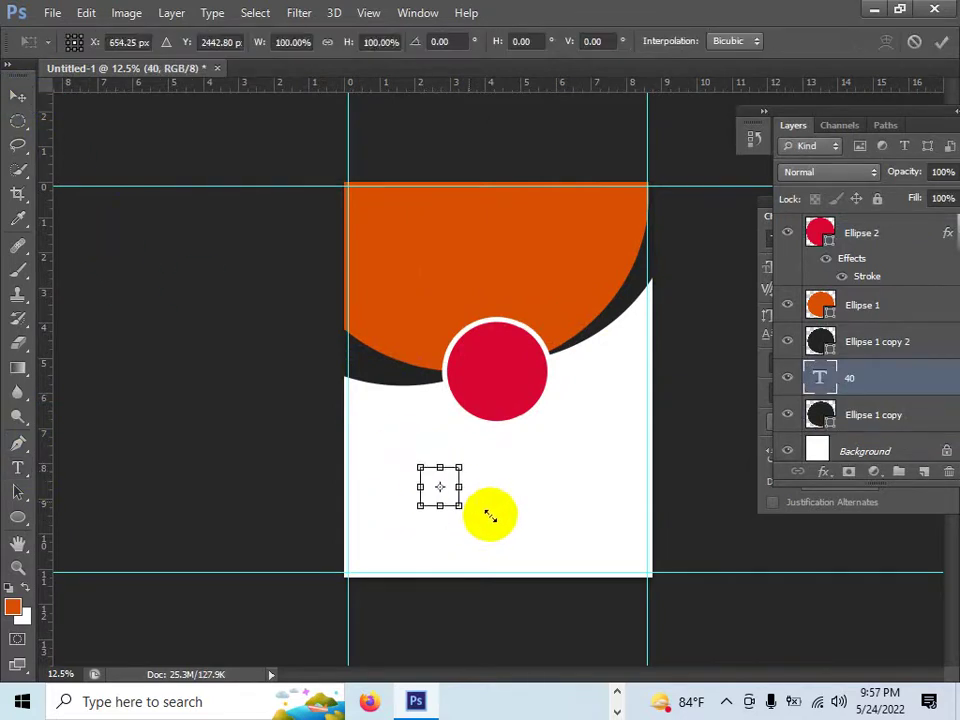
pyautogui.moveTo(489, 514); pyautogui.dragTo(493, 518)
pyautogui.press('Return')
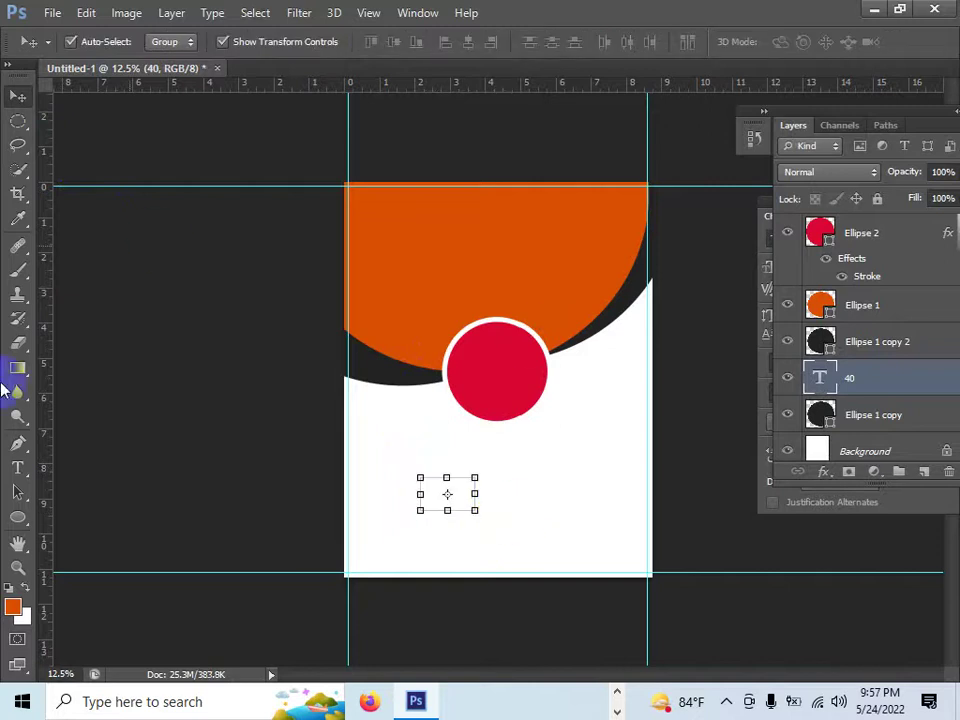
# Set the '40' text colour to white.
pyautogui.click(19, 468)
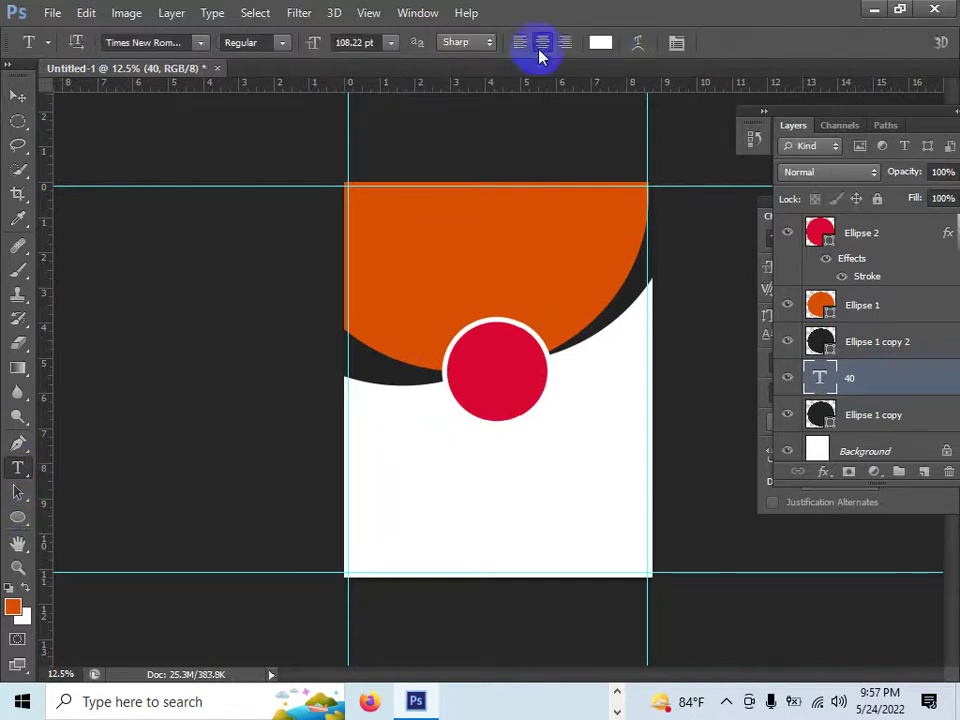
pyautogui.click(601, 42)
pyautogui.click(440, 464)
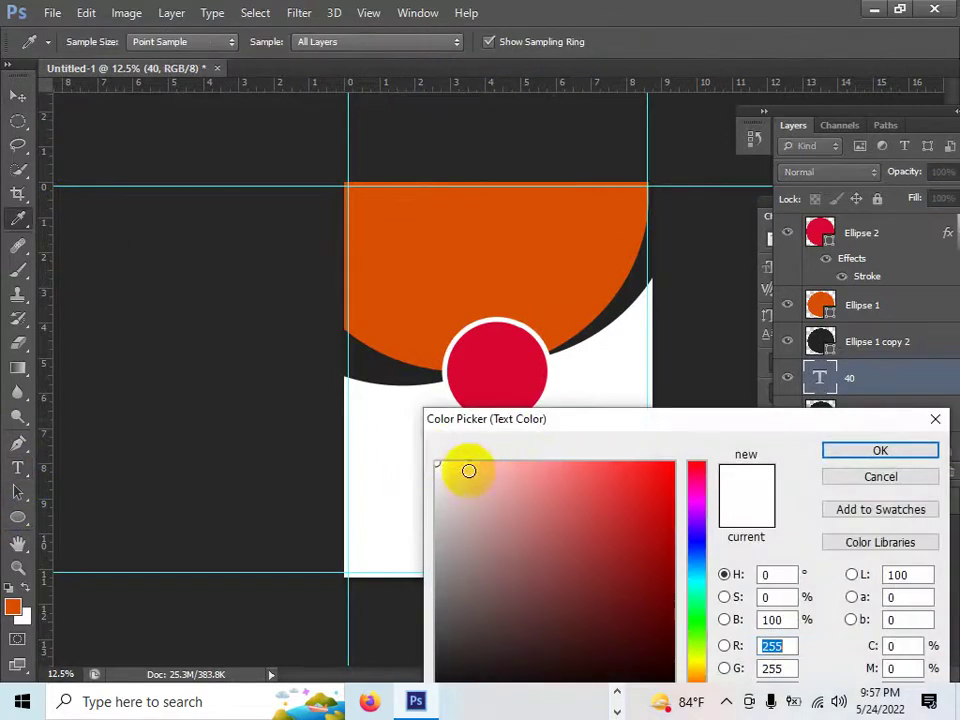
pyautogui.click(875, 453)
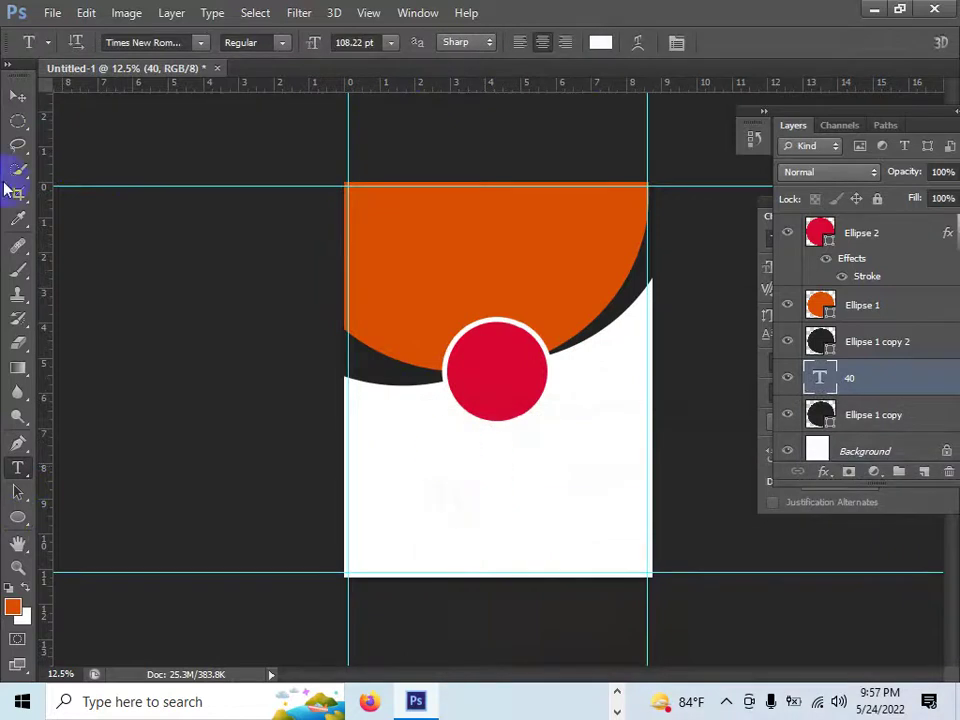
# Move the '40' layer to the top of the stack and centre it in the red circle.
pyautogui.click(20, 96)
pyautogui.moveTo(446, 493)
pyautogui.mouseDown()
pyautogui.moveTo(488, 422)
pyautogui.moveTo(499, 364)
pyautogui.mouseUp()
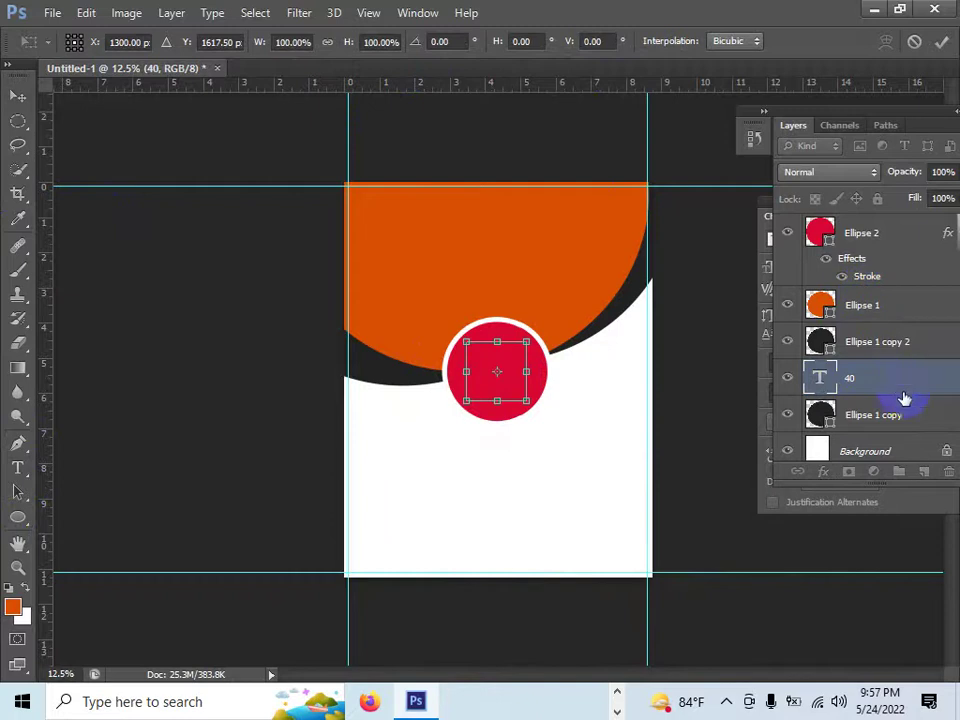
pyautogui.press('Return')
pyautogui.moveTo(898, 386); pyautogui.dragTo(874, 224)
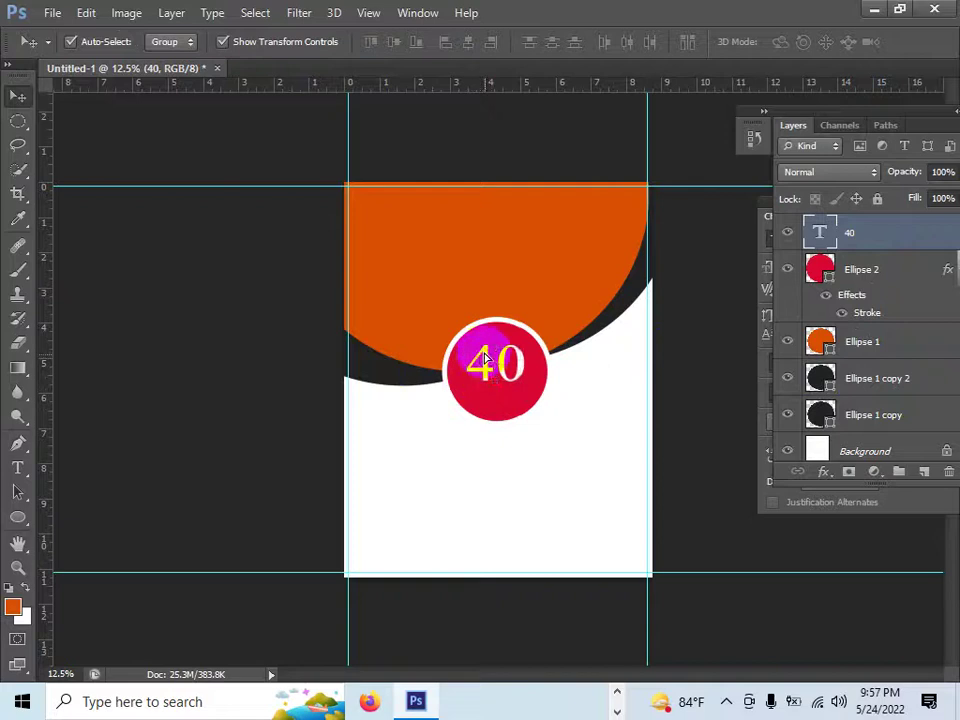
pyautogui.moveTo(486, 358); pyautogui.dragTo(477, 362)
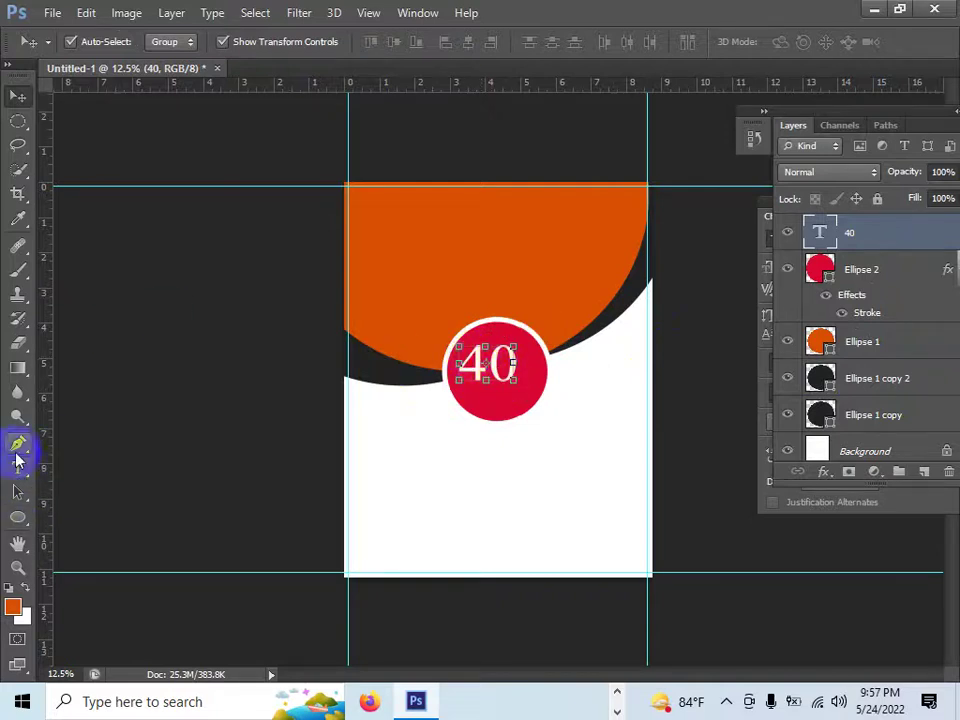
pyautogui.click(17, 466)
# Type a '%' text layer and enlarge it.
pyautogui.click(377, 471)
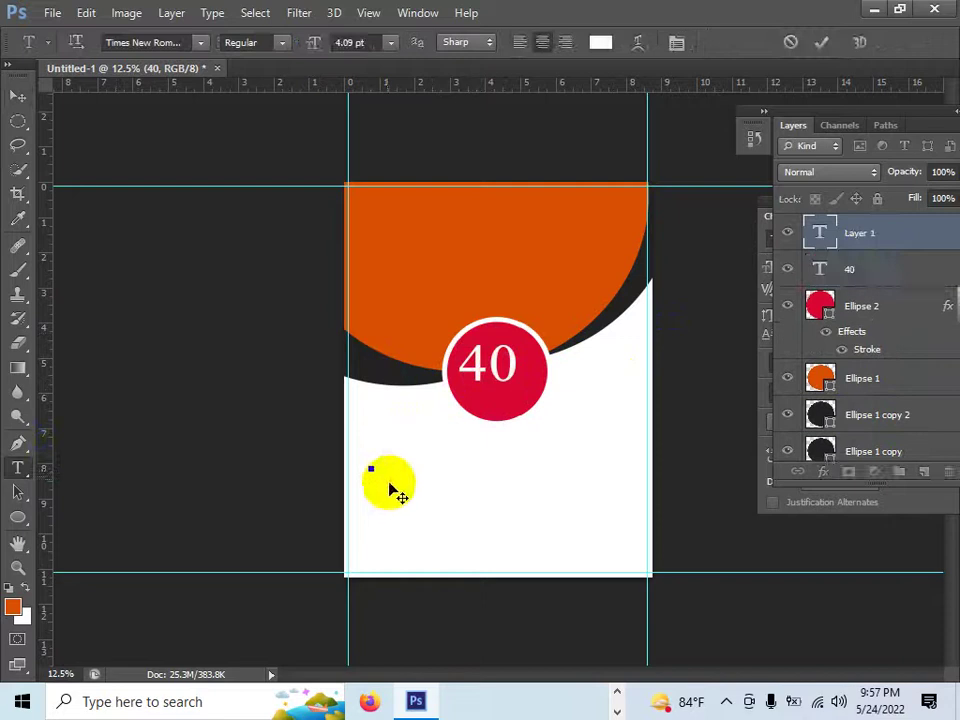
pyautogui.write('%')
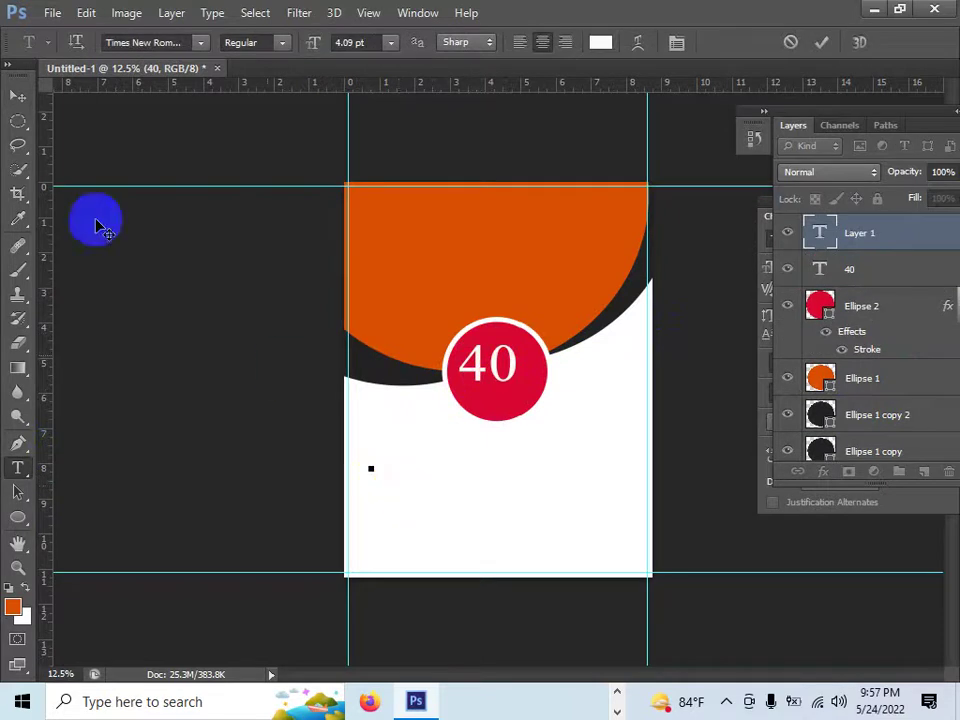
pyautogui.click(17, 95)
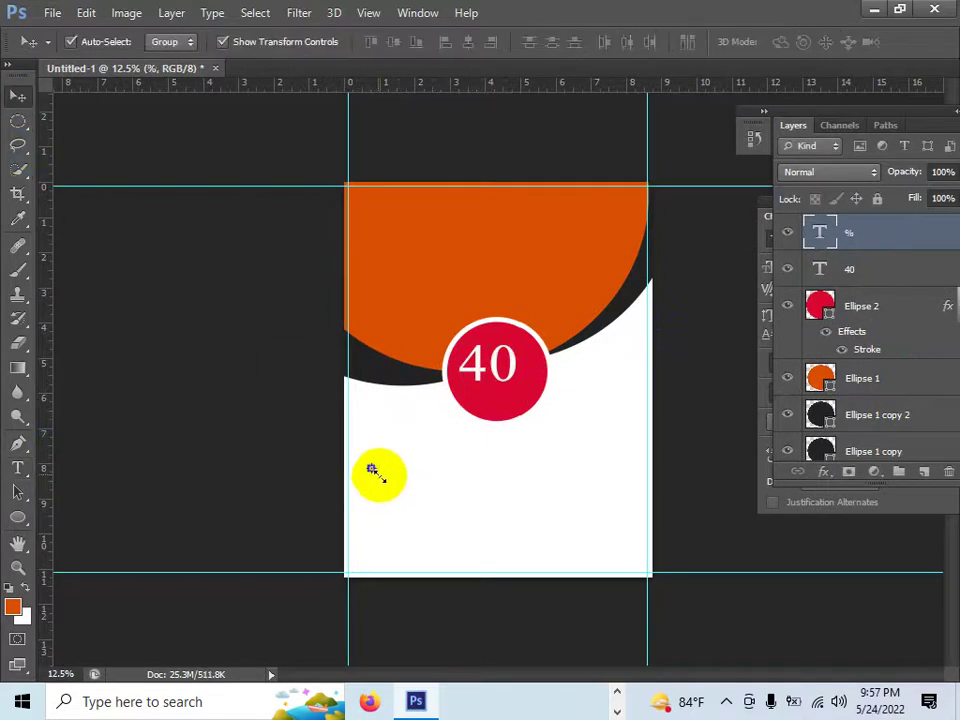
pyautogui.hotkey('ctrl', 't')
pyautogui.moveTo(420, 505); pyautogui.dragTo(432, 514)
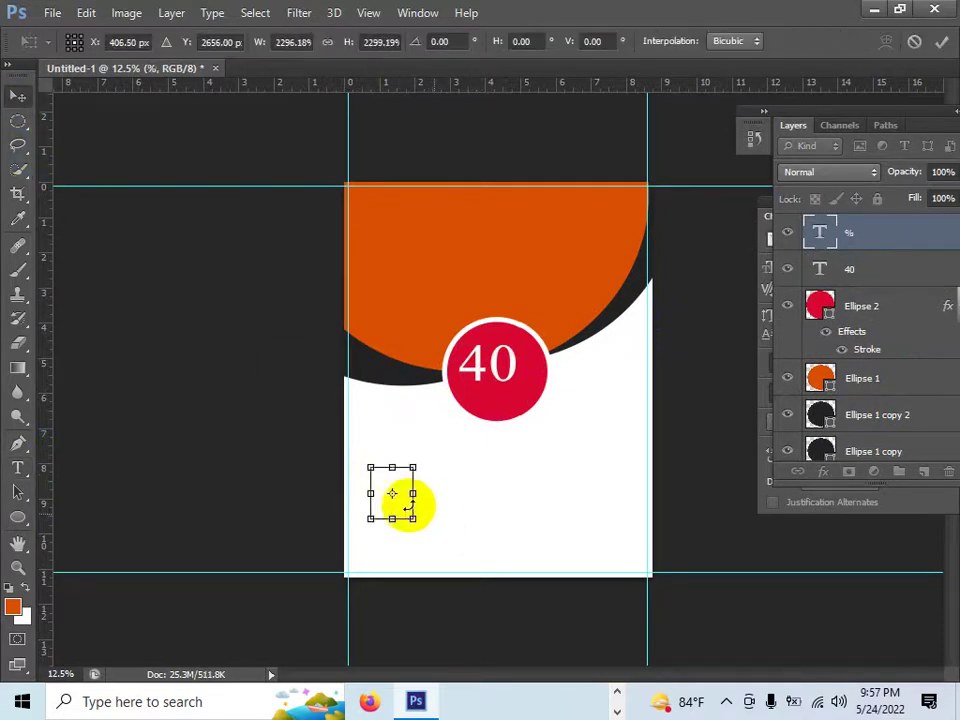
pyautogui.press('Return')
# Reshape the '%' and shrink it to about 58% just below the 40.
pyautogui.hotkey('ctrl', 't')
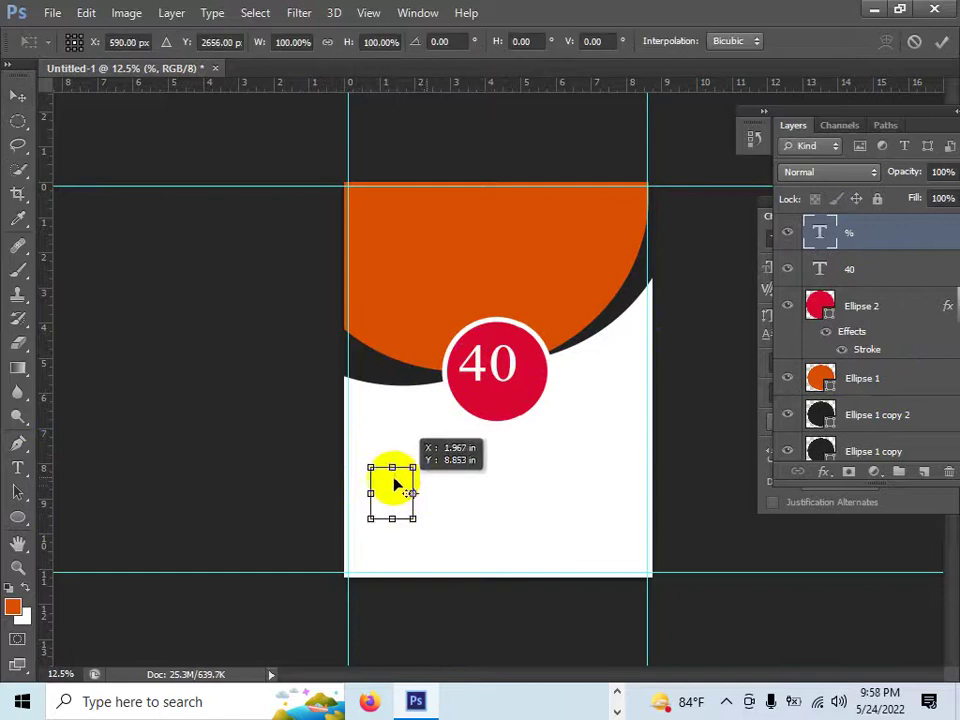
pyautogui.moveTo(395, 486)
pyautogui.mouseDown()
pyautogui.moveTo(412, 487)
pyautogui.moveTo(428, 455)
pyautogui.mouseUp()
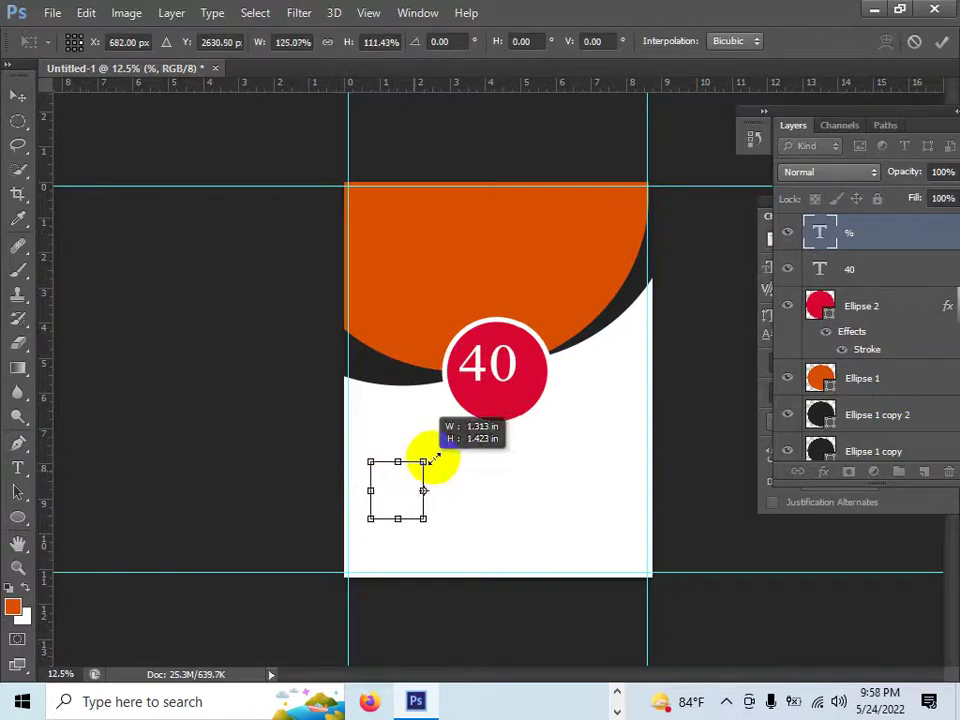
pyautogui.moveTo(398, 516)
pyautogui.mouseDown()
pyautogui.moveTo(393, 500)
pyautogui.moveTo(505, 380)
pyautogui.mouseUp()
pyautogui.press('Return')
pyautogui.hotkey('ctrl', 't')
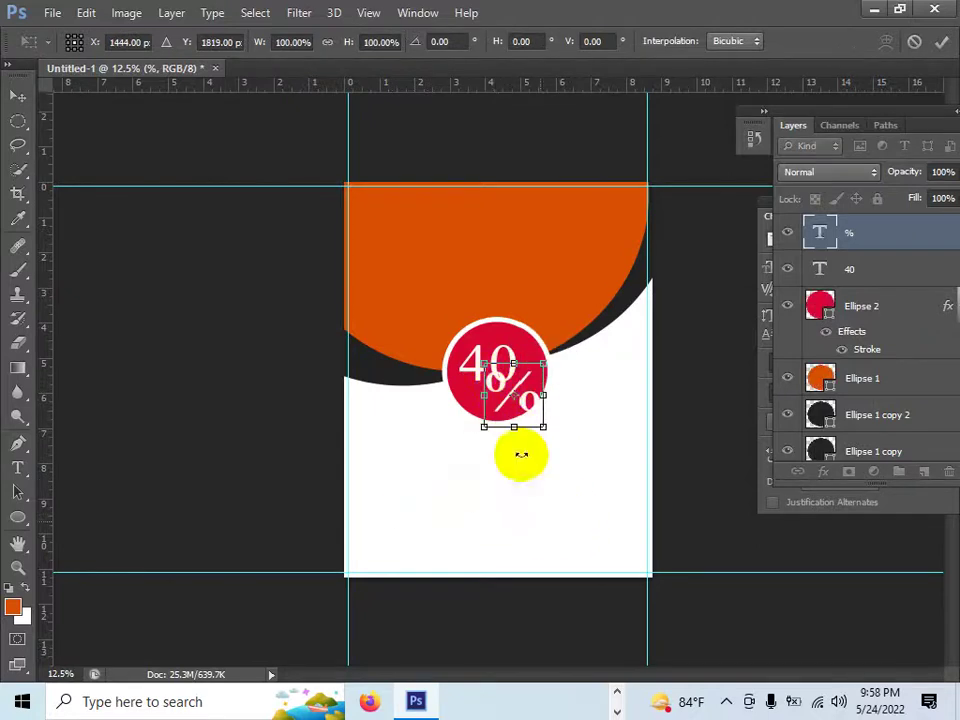
pyautogui.click(541, 365)
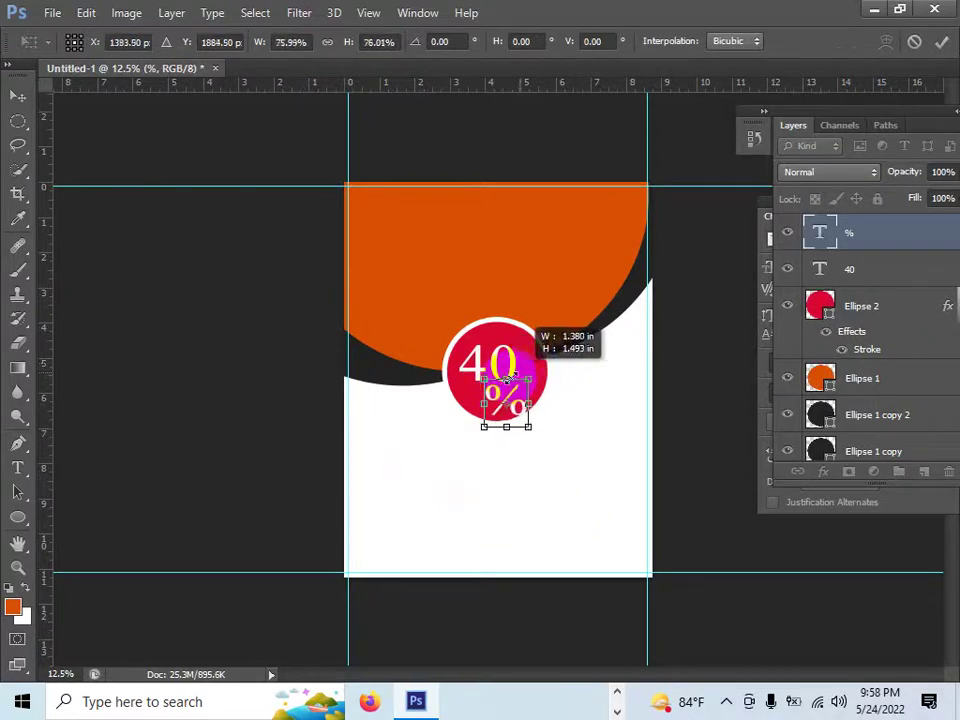
pyautogui.moveTo(541, 365); pyautogui.dragTo(519, 392)
pyautogui.press('Return')
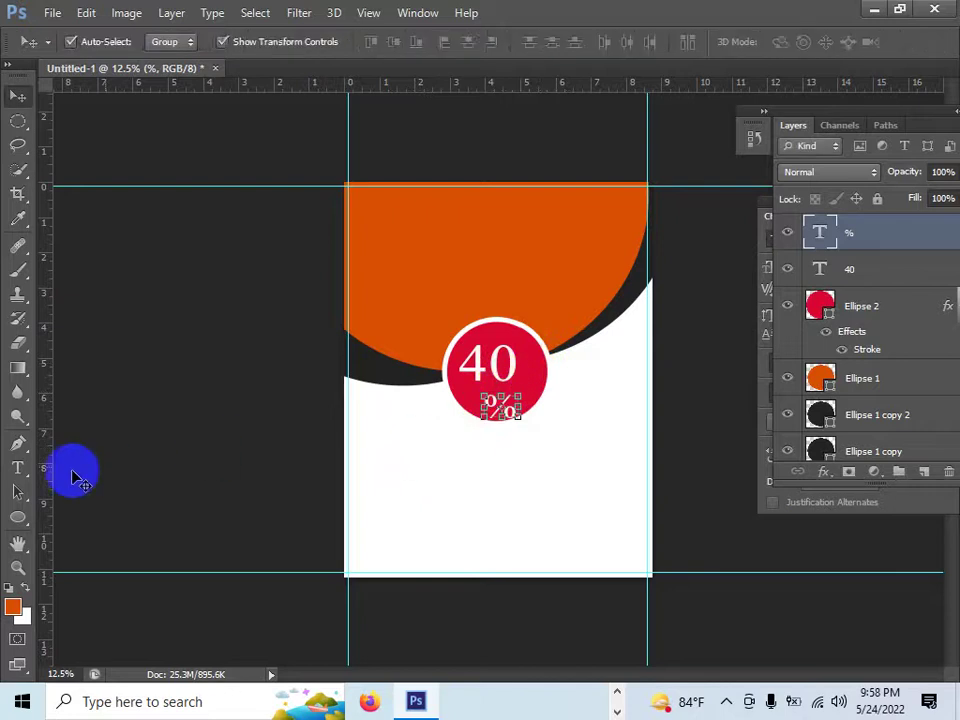
# Set the '%' sign's font to Bernard MT Condensed.
pyautogui.click(17, 467)
pyautogui.click(199, 45)
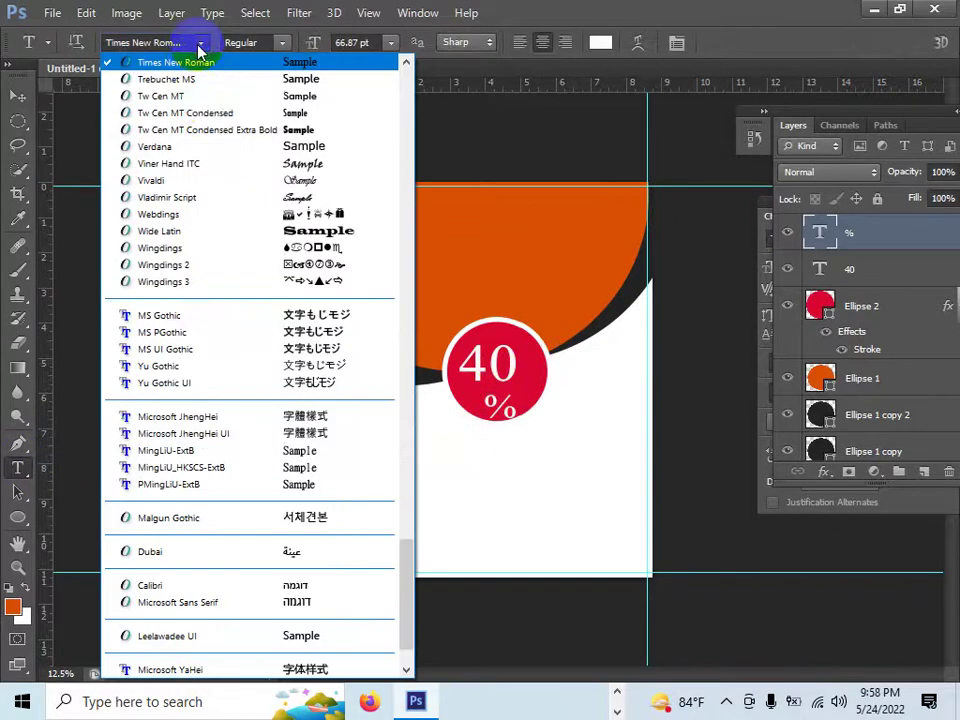
pyautogui.scroll(-1, 321, 428)
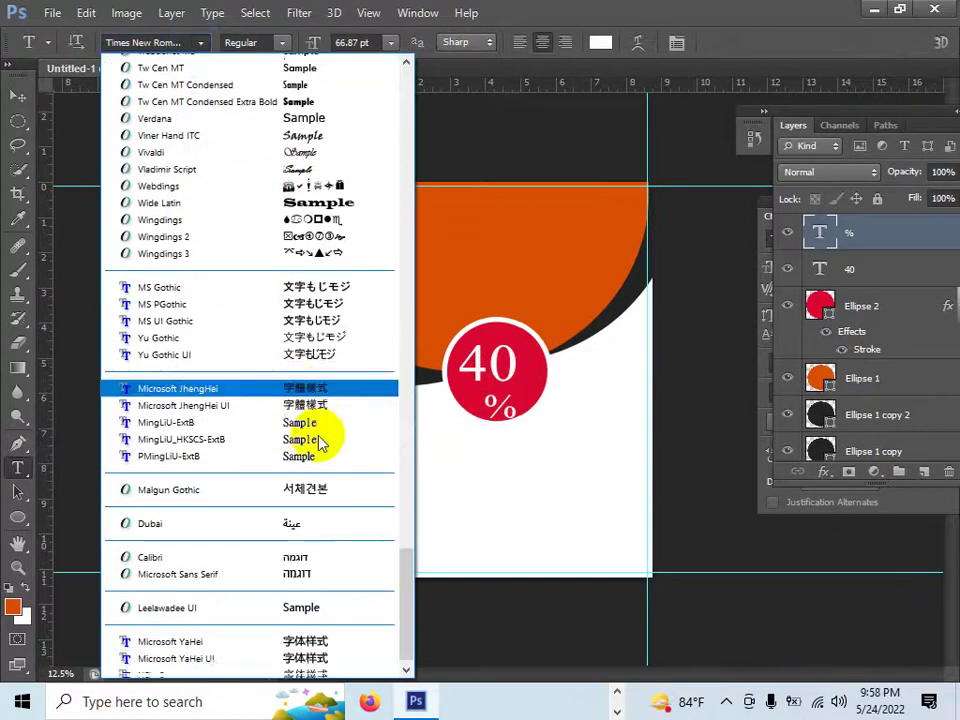
pyautogui.scroll(-1, 321, 450)
pyautogui.scroll(9, 392, 290)
pyautogui.scroll(15, 390, 200)
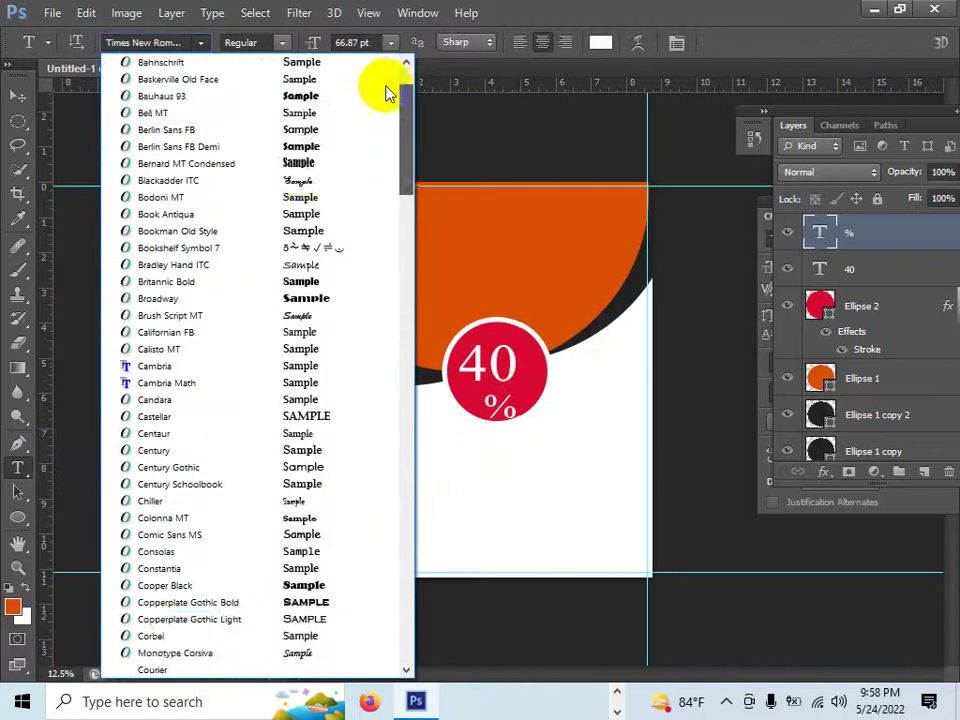
pyautogui.scroll(1, 336, 176)
pyautogui.click(296, 238)
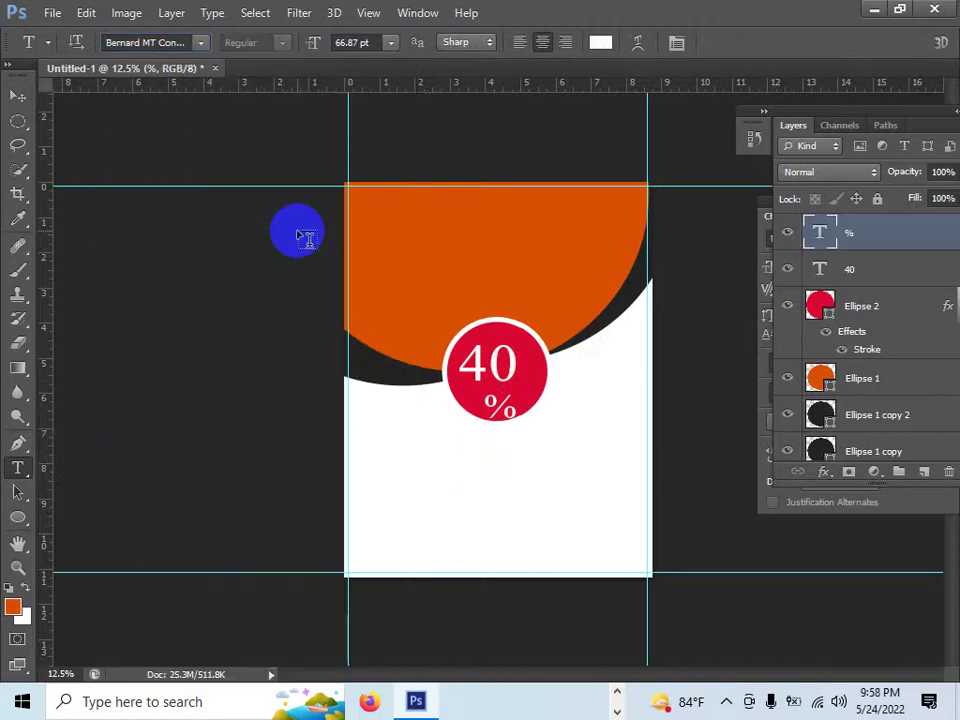
# Change the '40' font to Bauhaus 93, after briefly trying Lucida Sans.
pyautogui.click(18, 95)
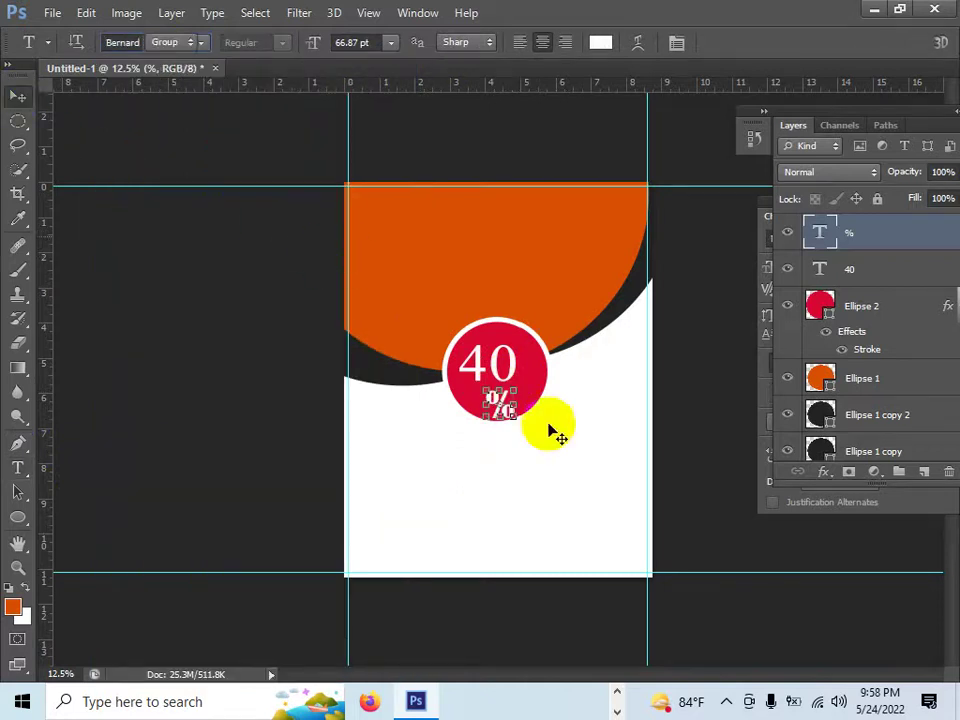
pyautogui.click(477, 352)
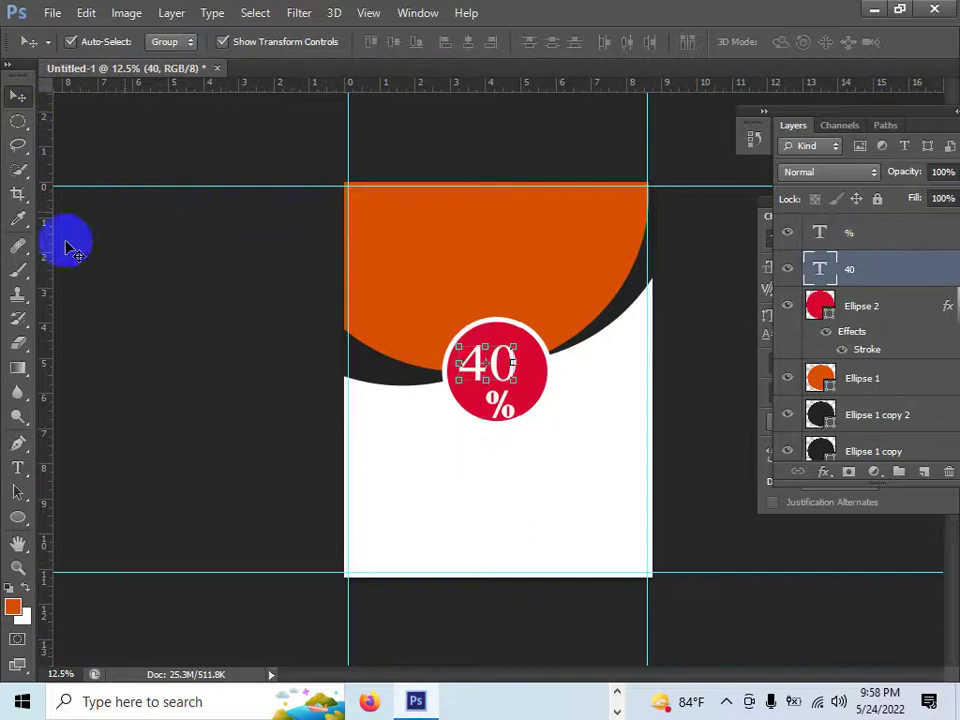
pyautogui.click(17, 467)
pyautogui.click(200, 42)
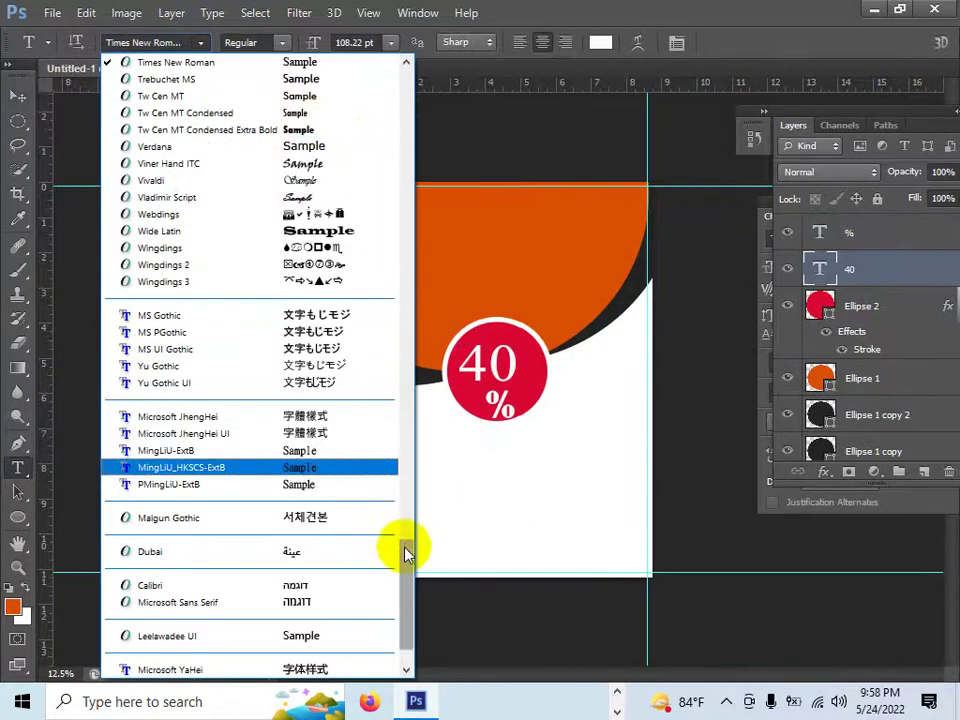
pyautogui.moveTo(407, 551); pyautogui.dragTo(403, 340)
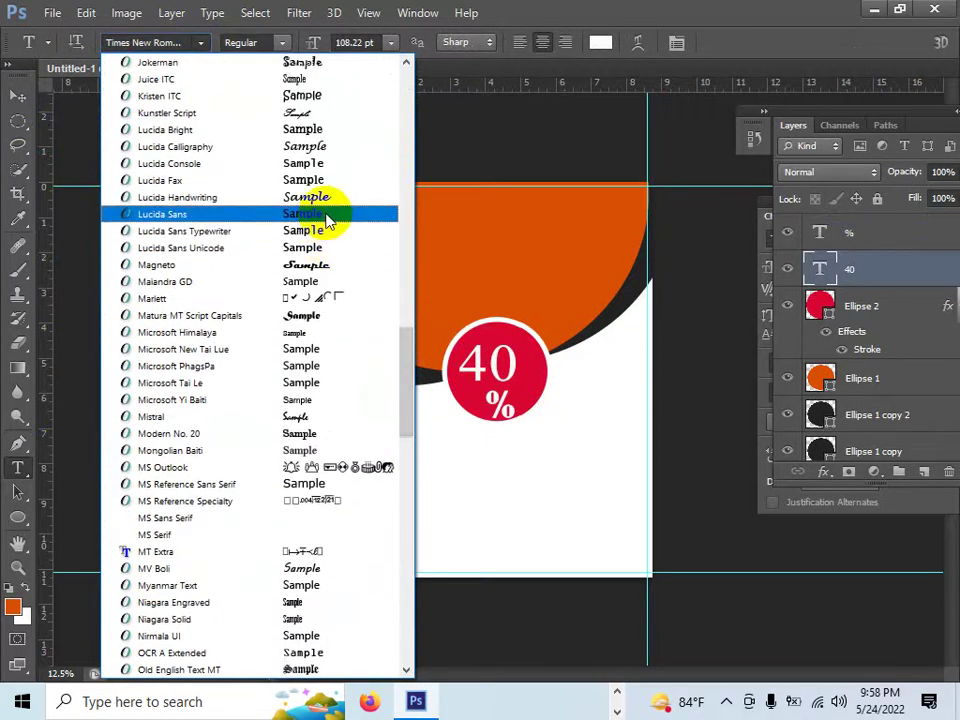
pyautogui.click(326, 220)
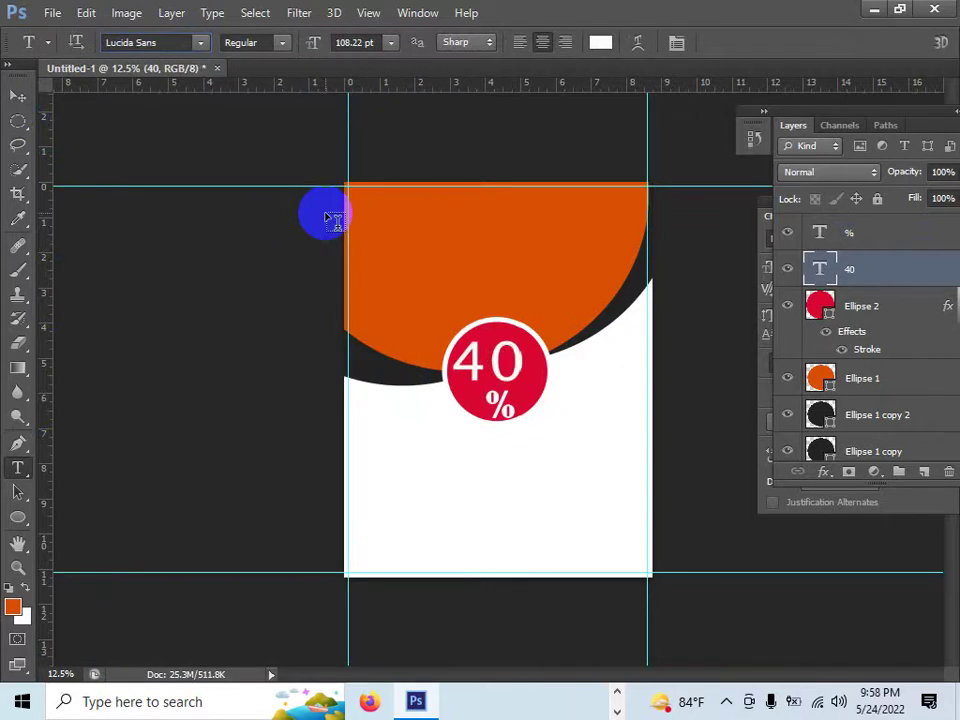
pyautogui.click(198, 50)
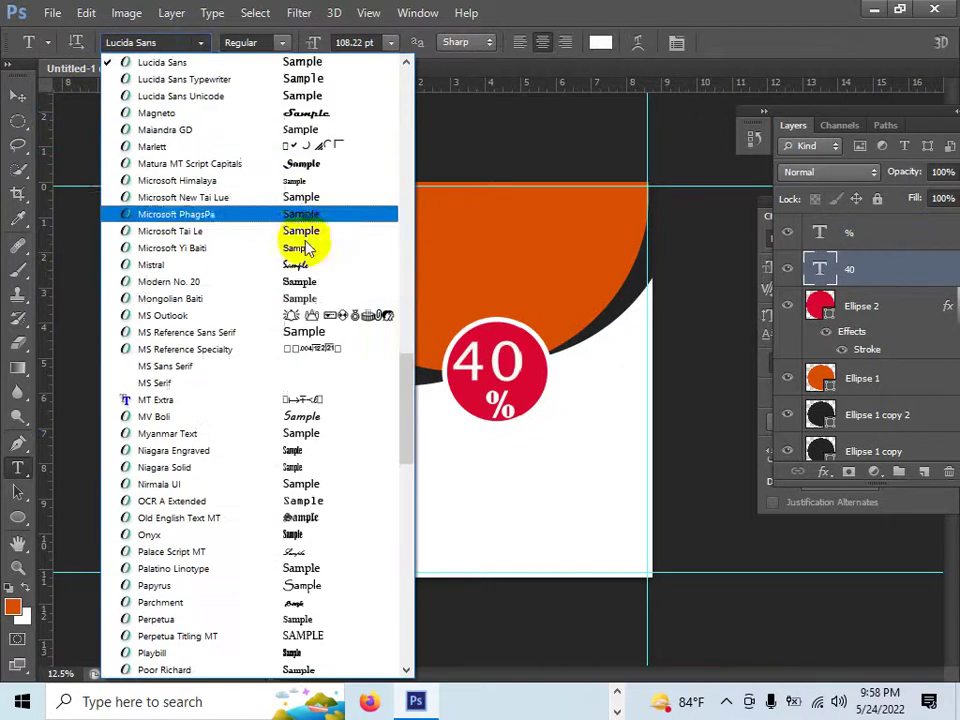
pyautogui.moveTo(403, 383); pyautogui.dragTo(372, 93)
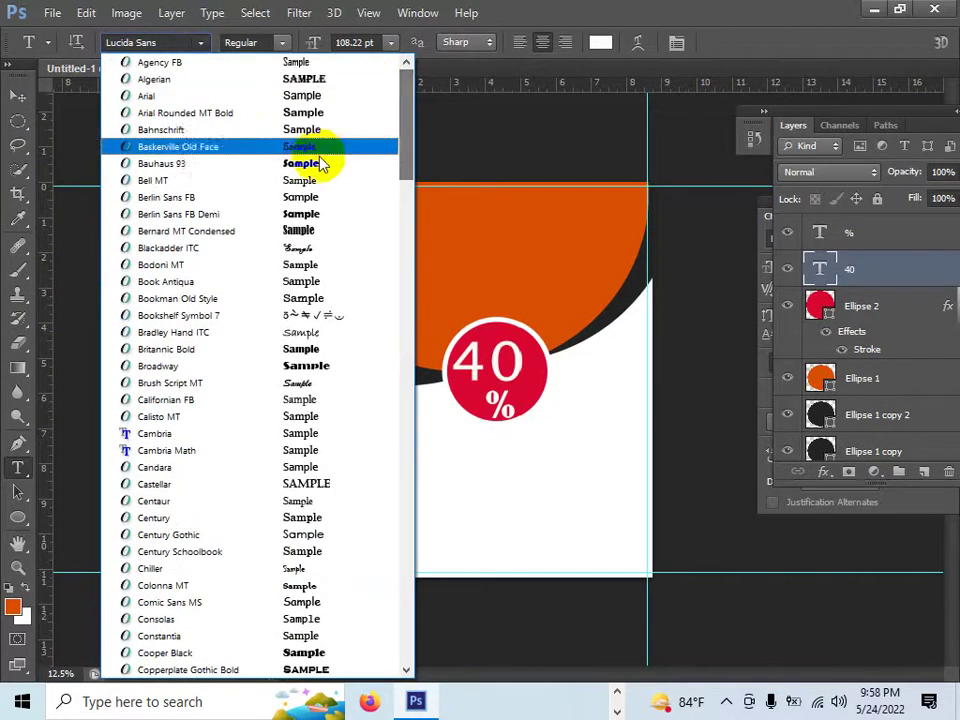
pyautogui.click(305, 163)
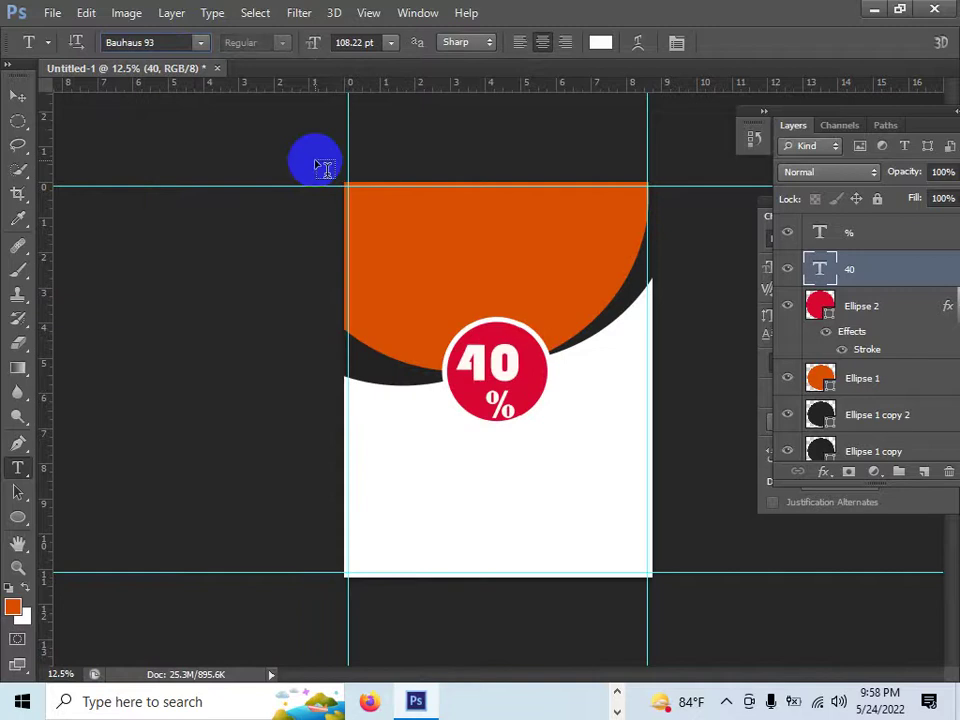
pyautogui.click(17, 96)
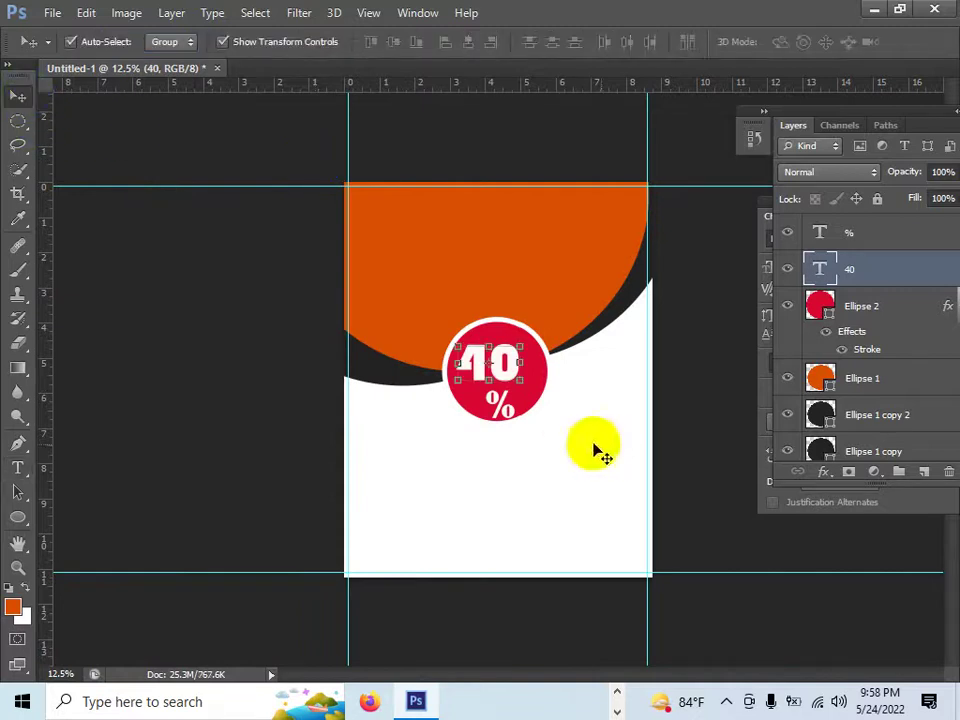
# Move the % sign up so it sits beside the 40.
pyautogui.click(543, 405)
pyautogui.click(497, 400)
pyautogui.hotkey('ctrl', 't')
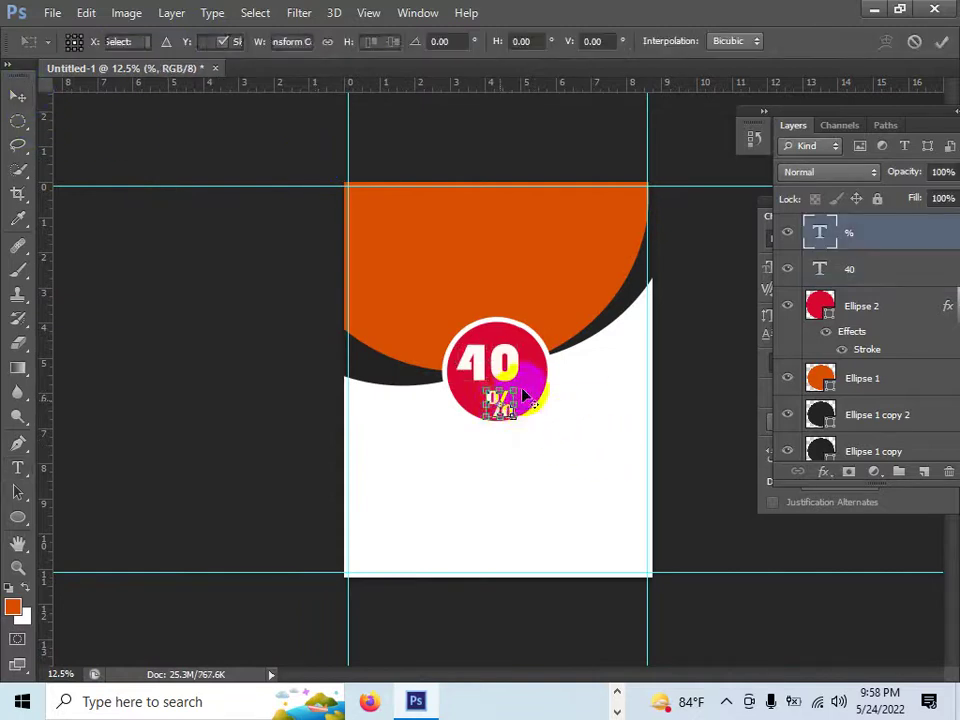
pyautogui.moveTo(515, 403); pyautogui.dragTo(525, 376)
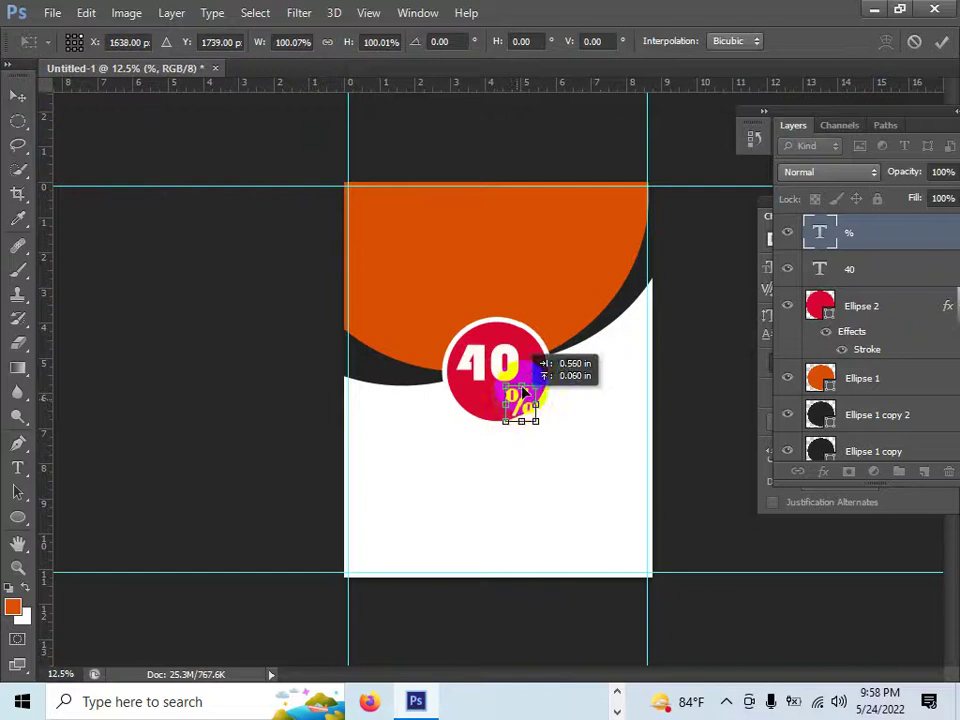
pyautogui.hotkey('ctrl', '+')
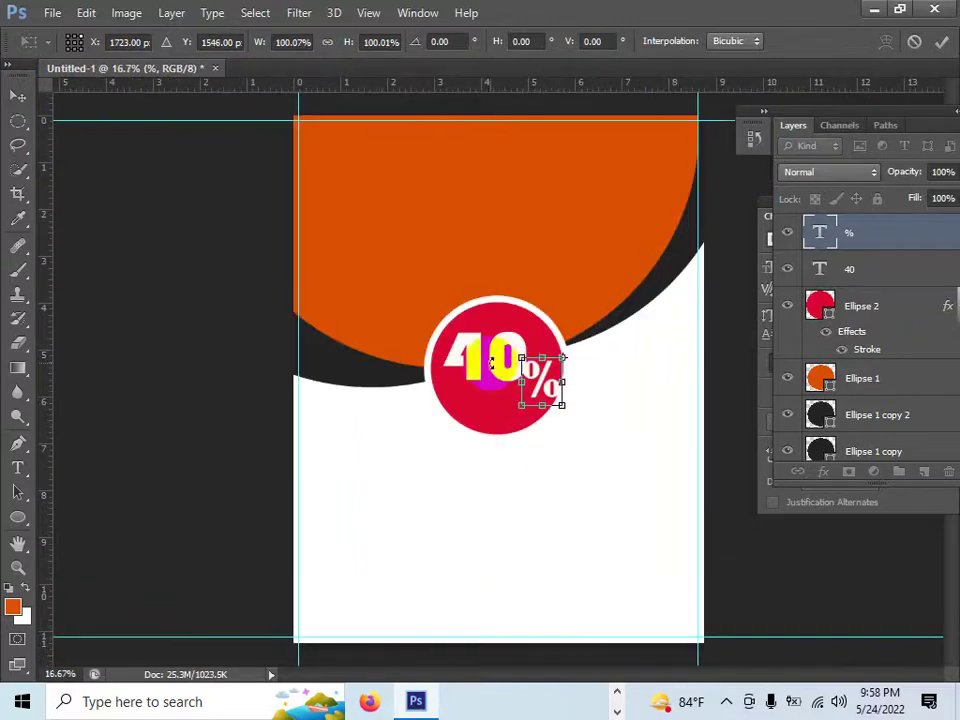
pyautogui.press('Return')
# Shrink the 40 text to about 81% and shift it slightly left.
pyautogui.click(527, 345)
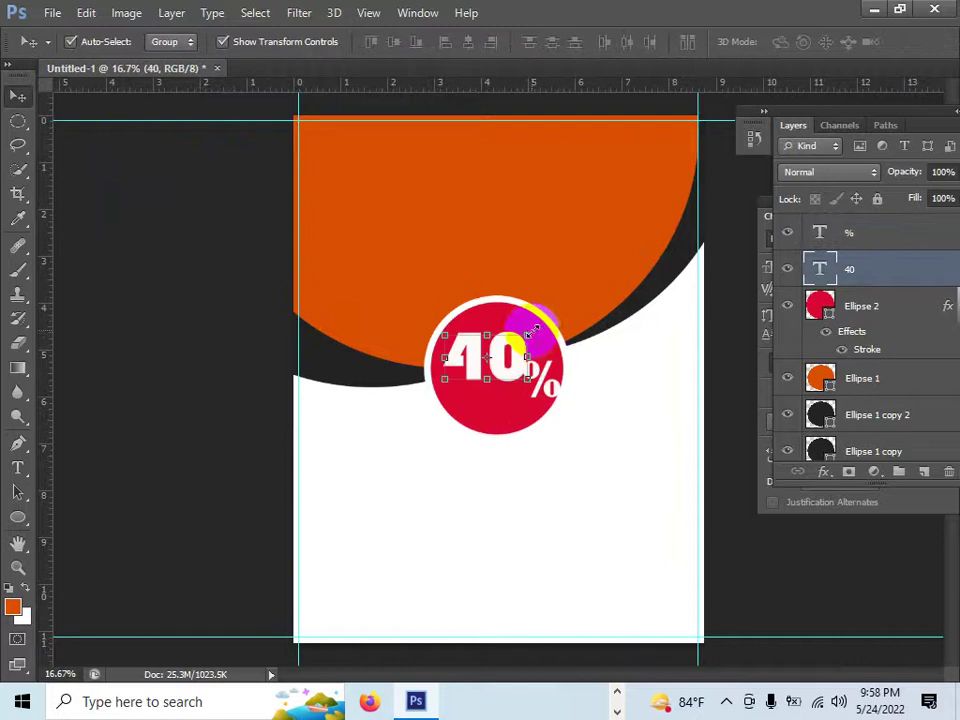
pyautogui.moveTo(527, 335); pyautogui.dragTo(525, 327)
pyautogui.moveTo(522, 330); pyautogui.dragTo(484, 352)
pyautogui.press('Return')
pyautogui.hotkey('ctrl', 't')
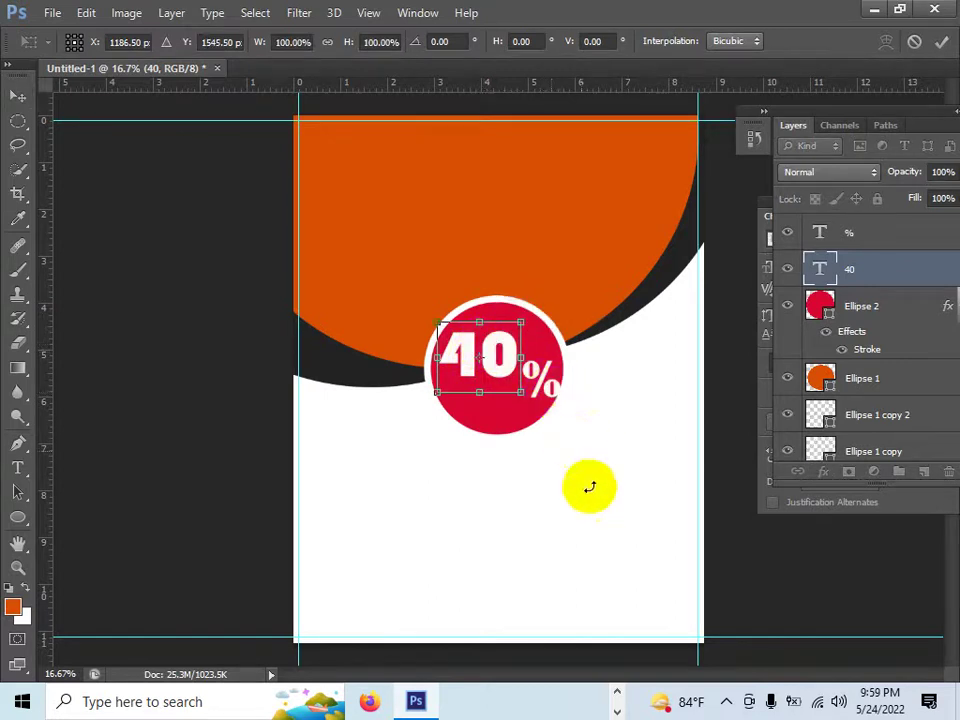
pyautogui.press('Return')
# Make the % sign smaller and nudge it up beside the 40's right side.
pyautogui.click(542, 378)
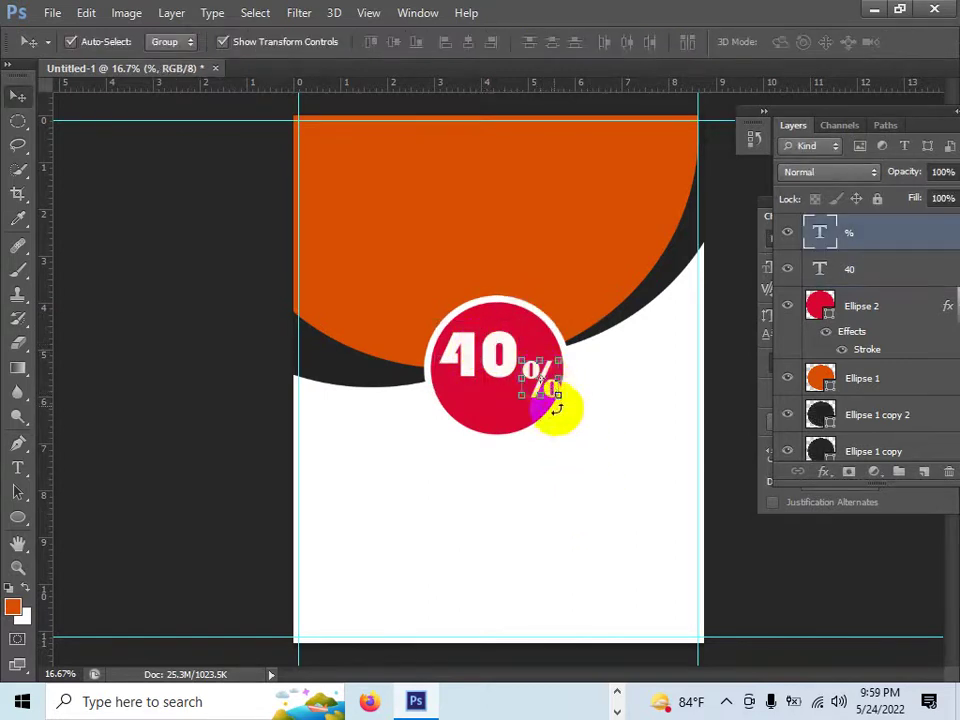
pyautogui.moveTo(558, 398); pyautogui.dragTo(550, 384)
pyautogui.press('Return')
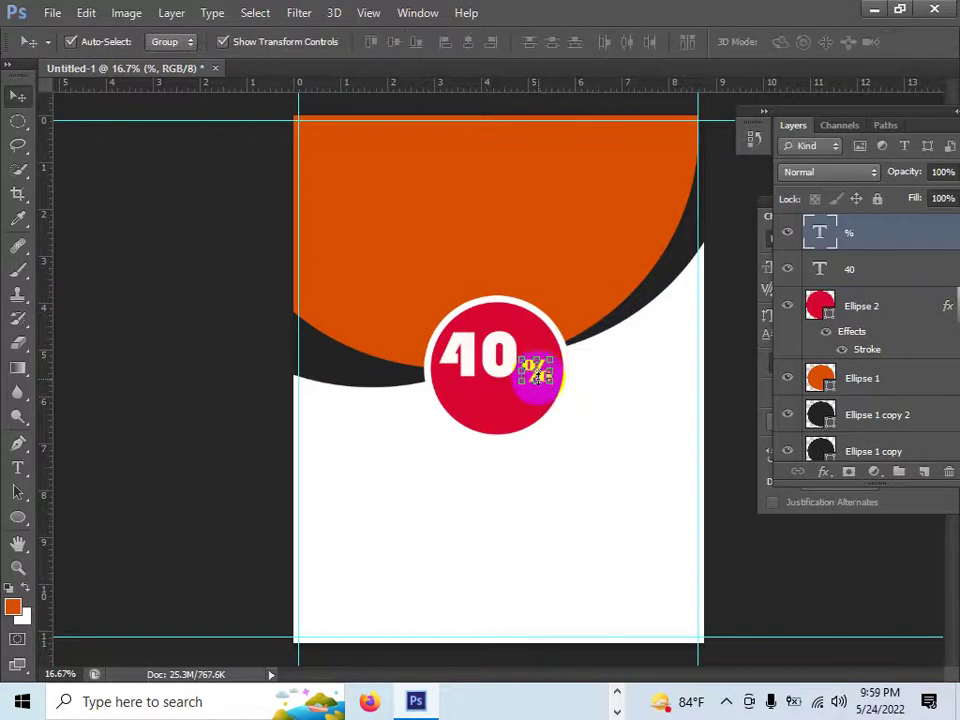
pyautogui.hotkey('ctrl', 't')
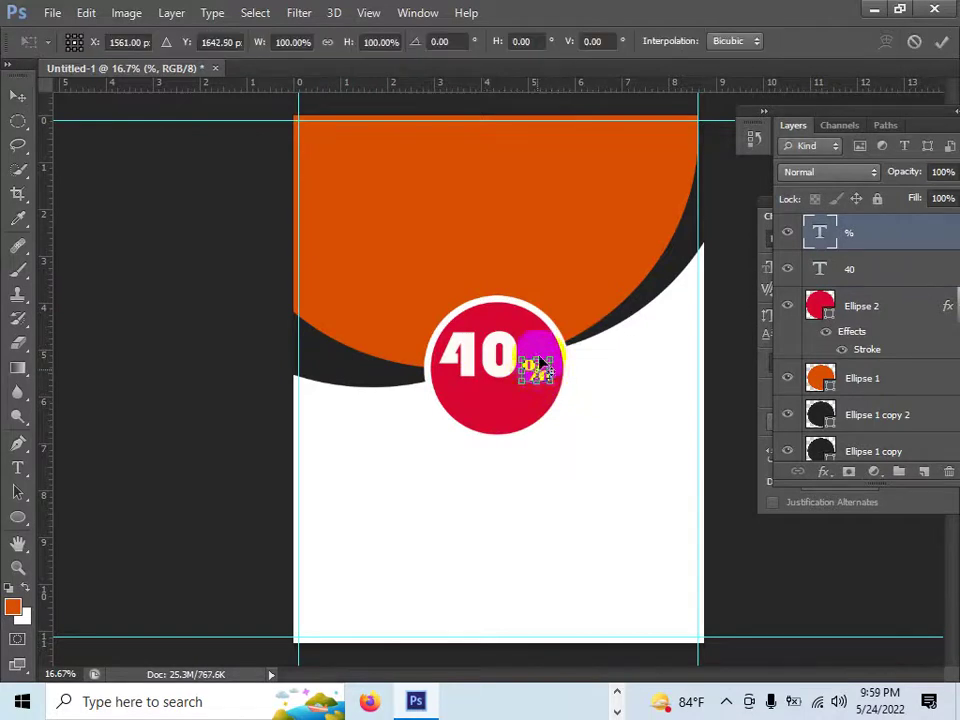
pyautogui.moveTo(538, 372); pyautogui.dragTo(533, 366)
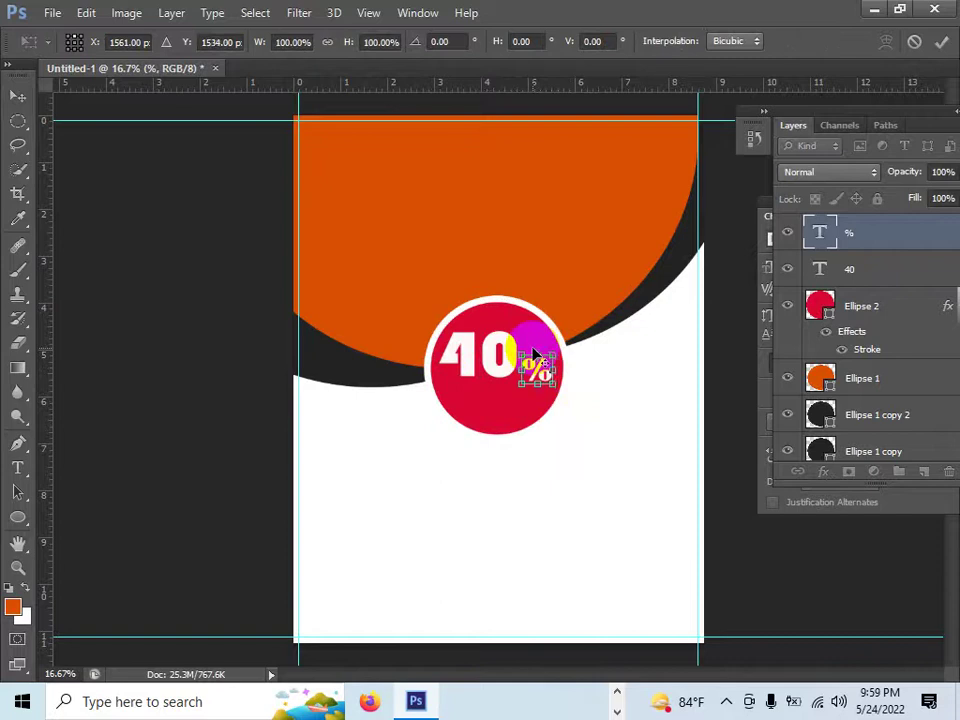
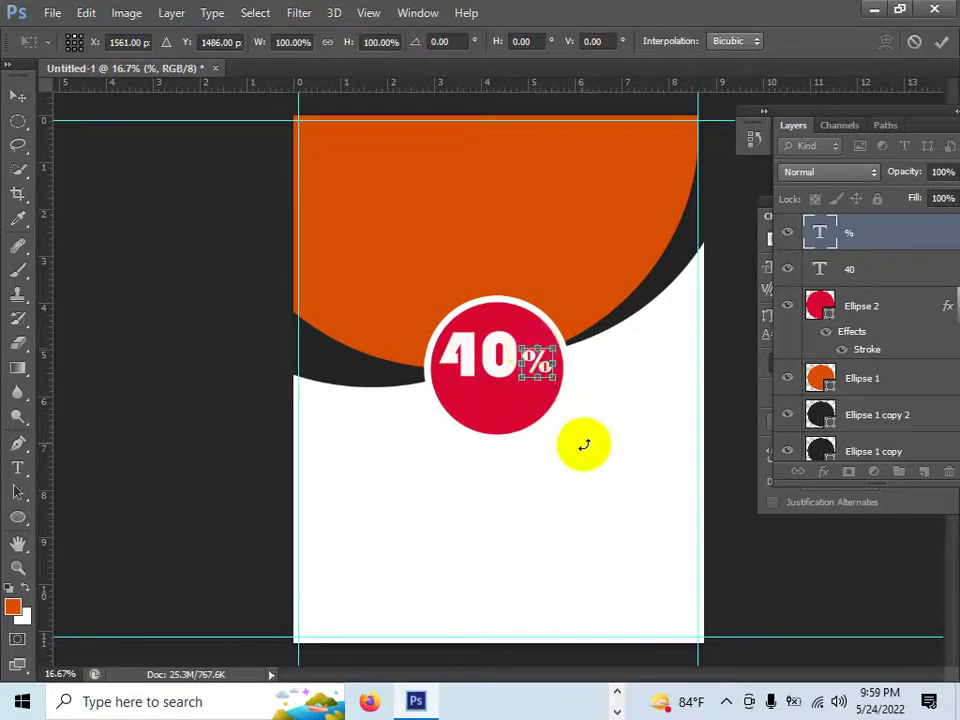
# Duplicate the % text layer and move the copy below the 40.
pyautogui.doubleClick(537, 364)
pyautogui.hotkey('ctrl', 'j')
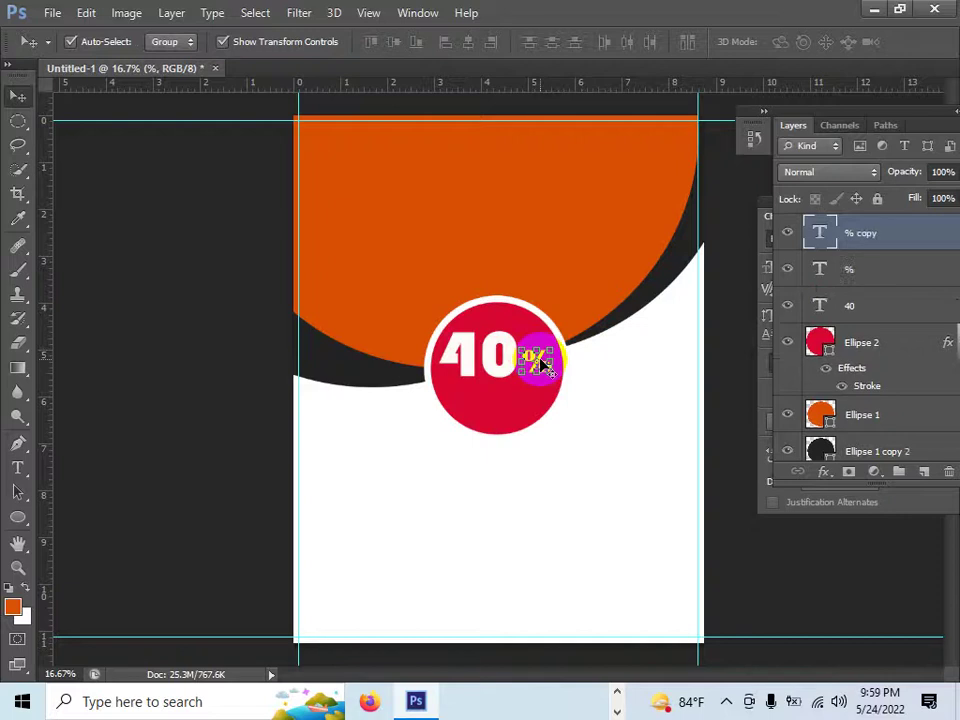
pyautogui.hotkey('ctrl', 't')
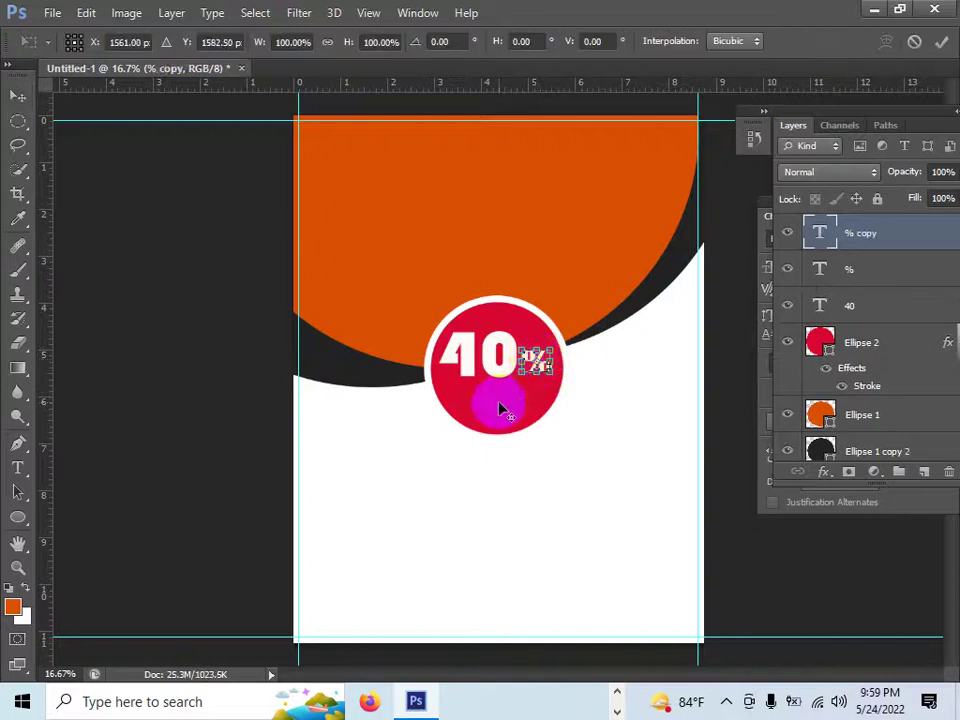
pyautogui.keyDown('alt'); pyautogui.click(500, 406); pyautogui.keyUp('alt')
pyautogui.moveTo(537, 364); pyautogui.dragTo(482, 404)
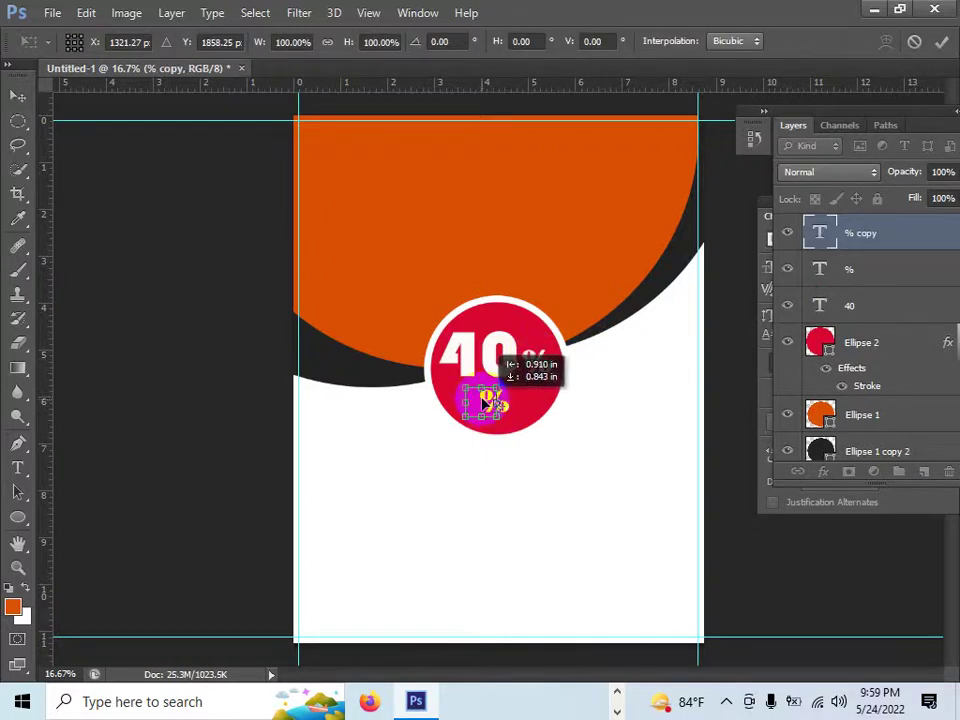
# Select the copied percent character so it can be retyped as OFF.
pyautogui.click(18, 467)
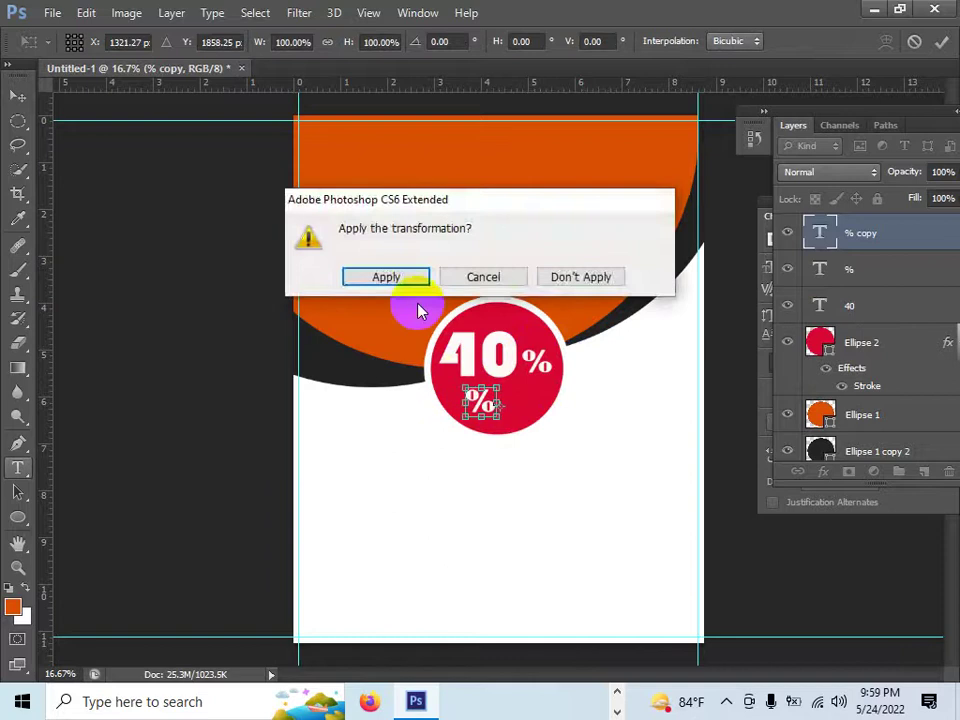
pyautogui.click(386, 277)
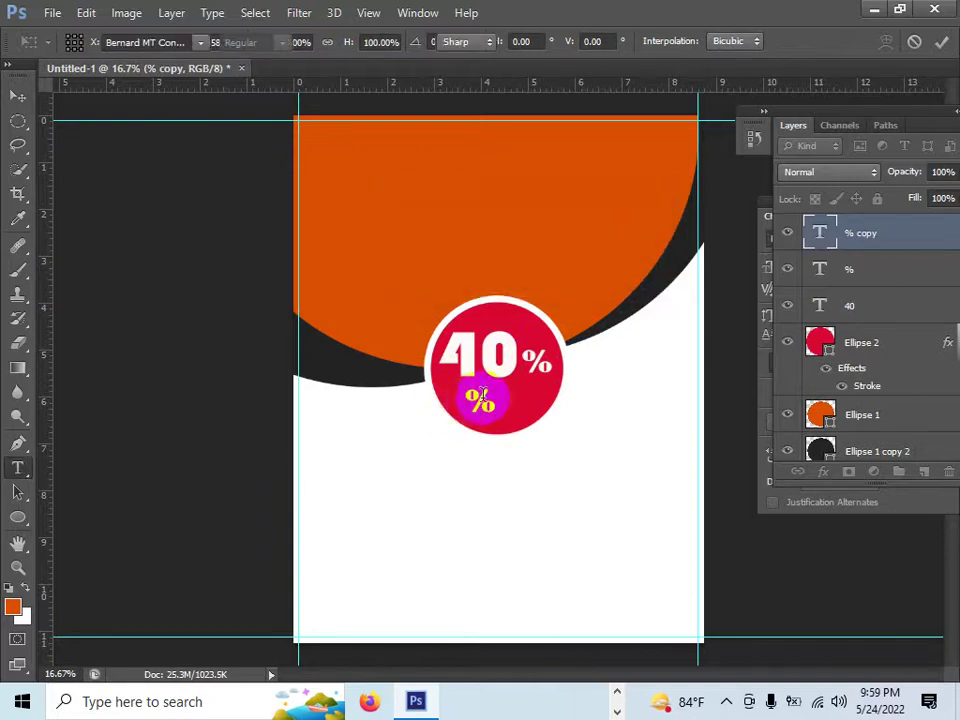
pyautogui.moveTo(466, 400); pyautogui.dragTo(505, 405)
pyautogui.write('OFF')
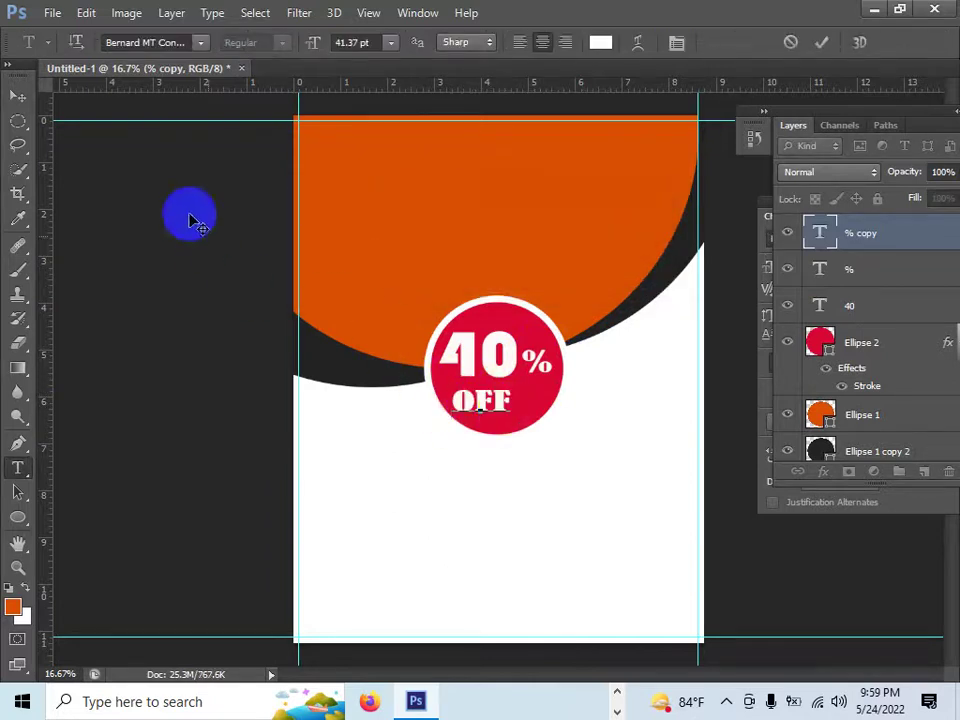
# Enlarge OFF to about 128% and widen the 40 to about 105%.
pyautogui.click(18, 95)
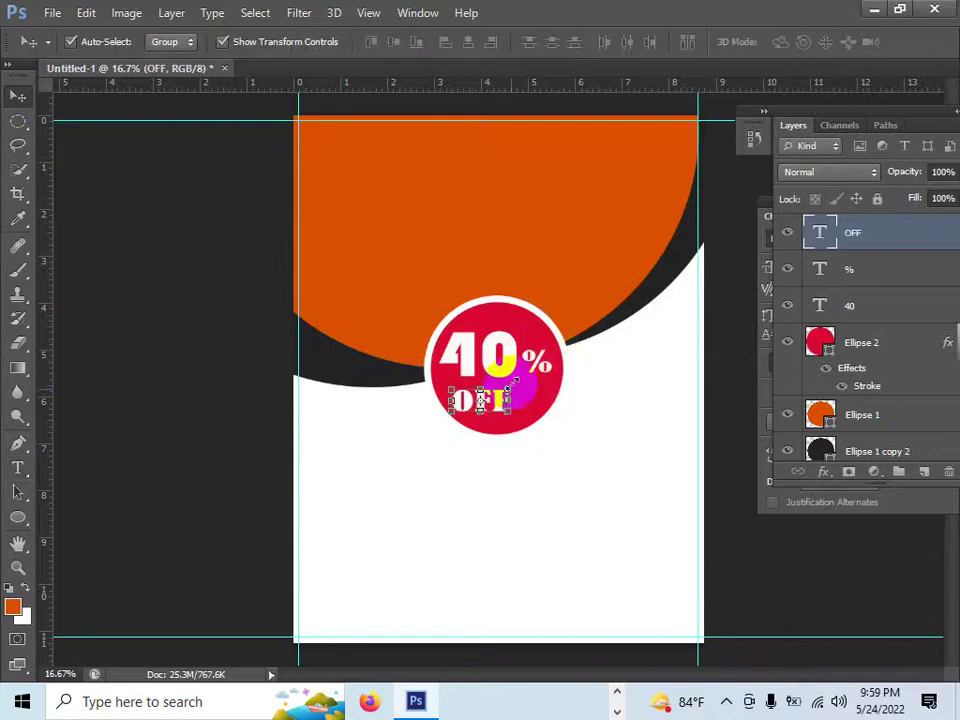
pyautogui.moveTo(508, 386); pyautogui.dragTo(525, 381)
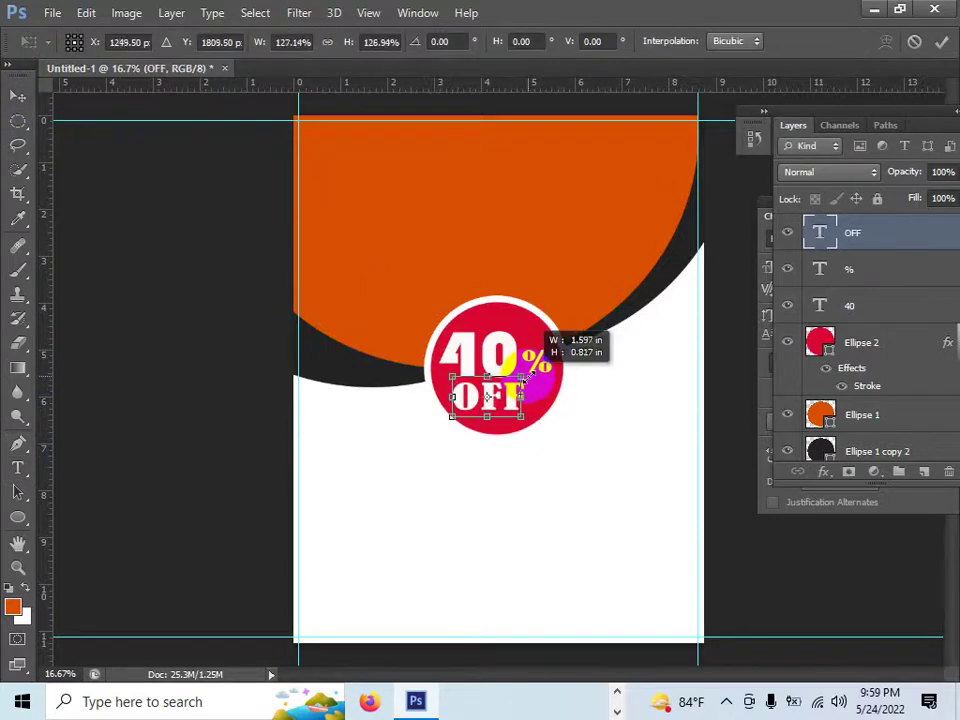
pyautogui.press('Return')
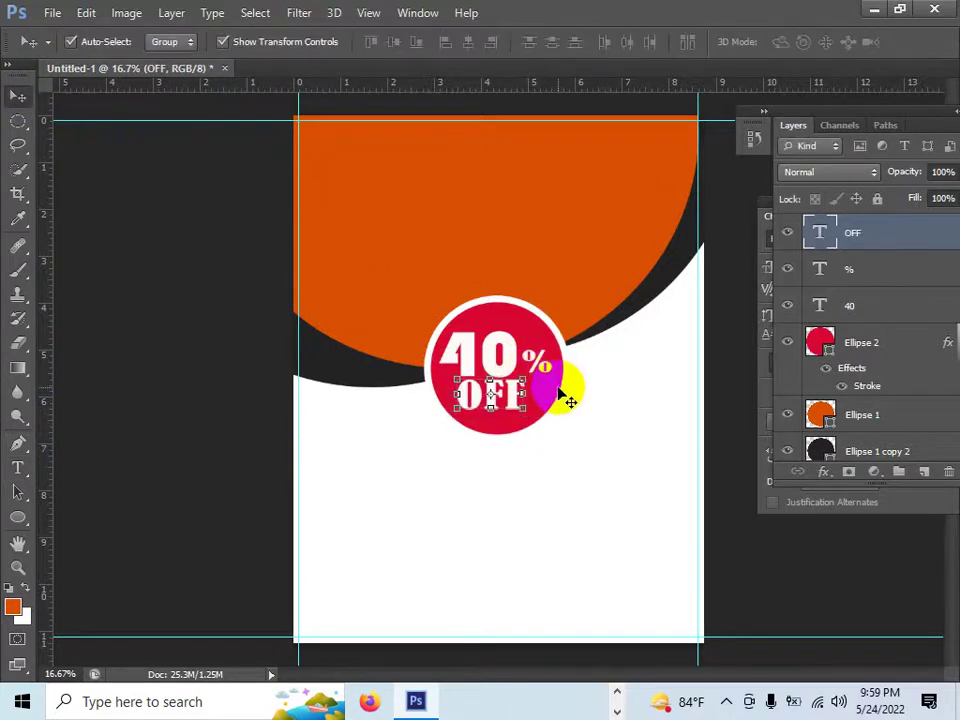
pyautogui.click(500, 348)
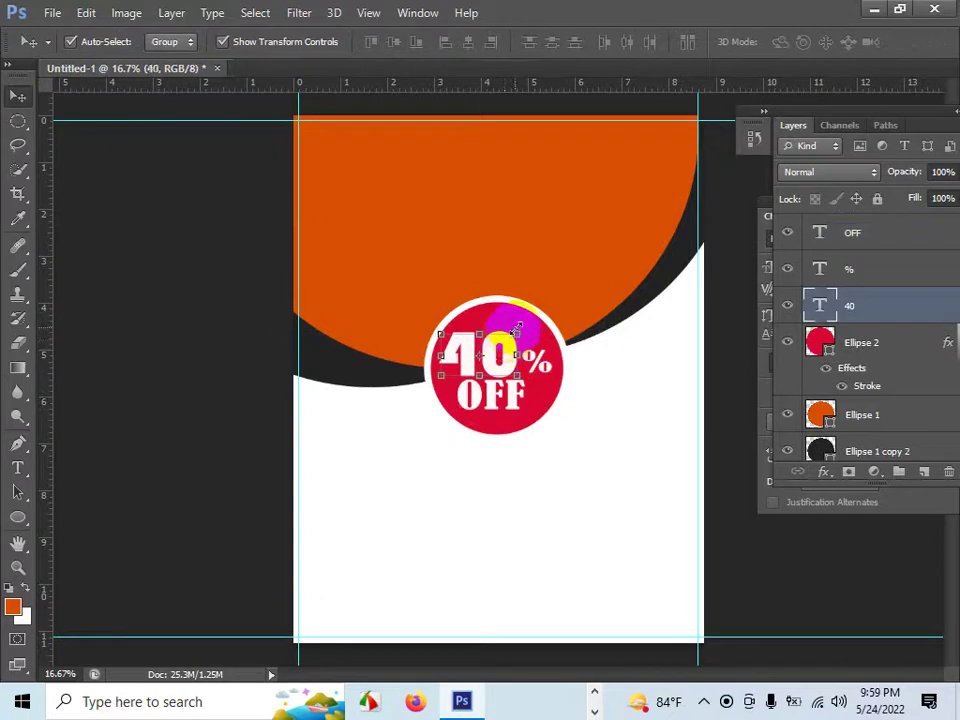
pyautogui.moveTo(516, 328); pyautogui.dragTo(524, 324)
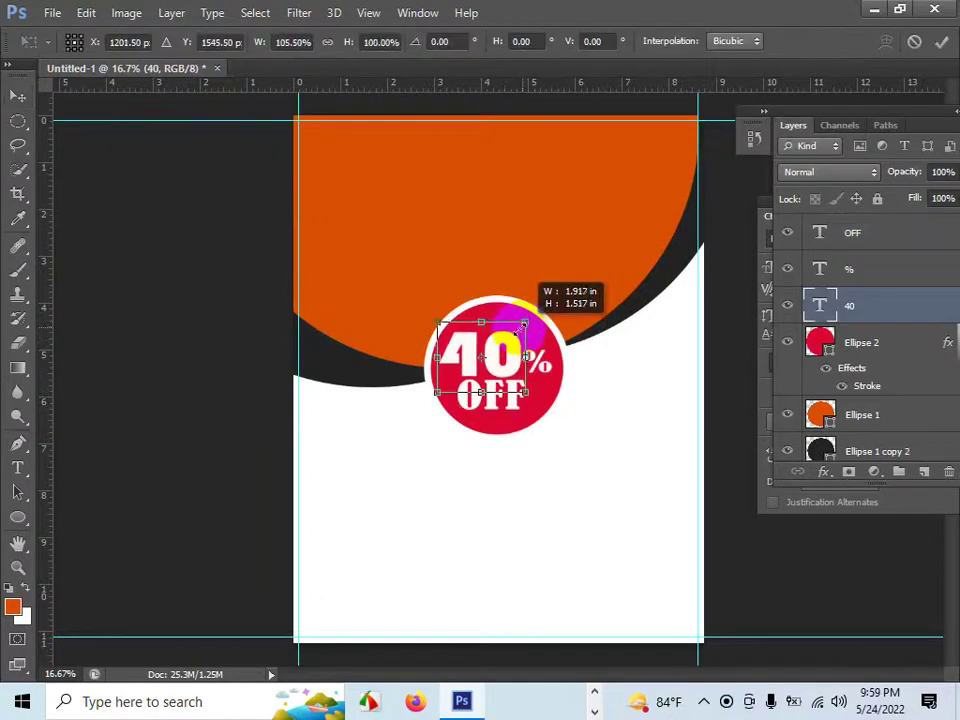
# Change the 40's font to Bernard MT Condensed.
pyautogui.click(17, 467)
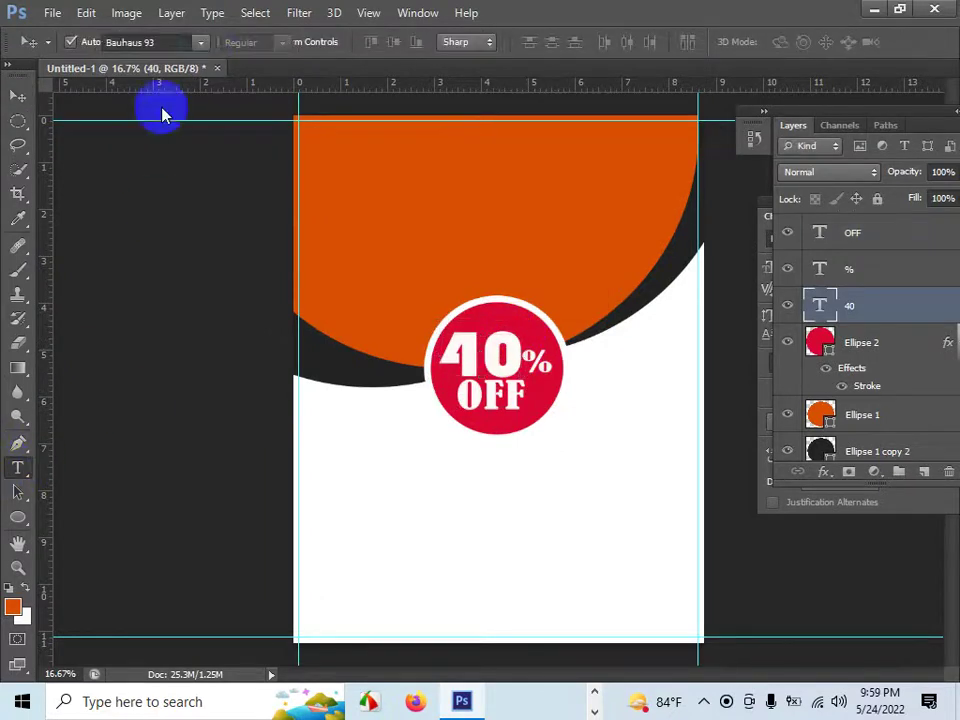
pyautogui.click(203, 43)
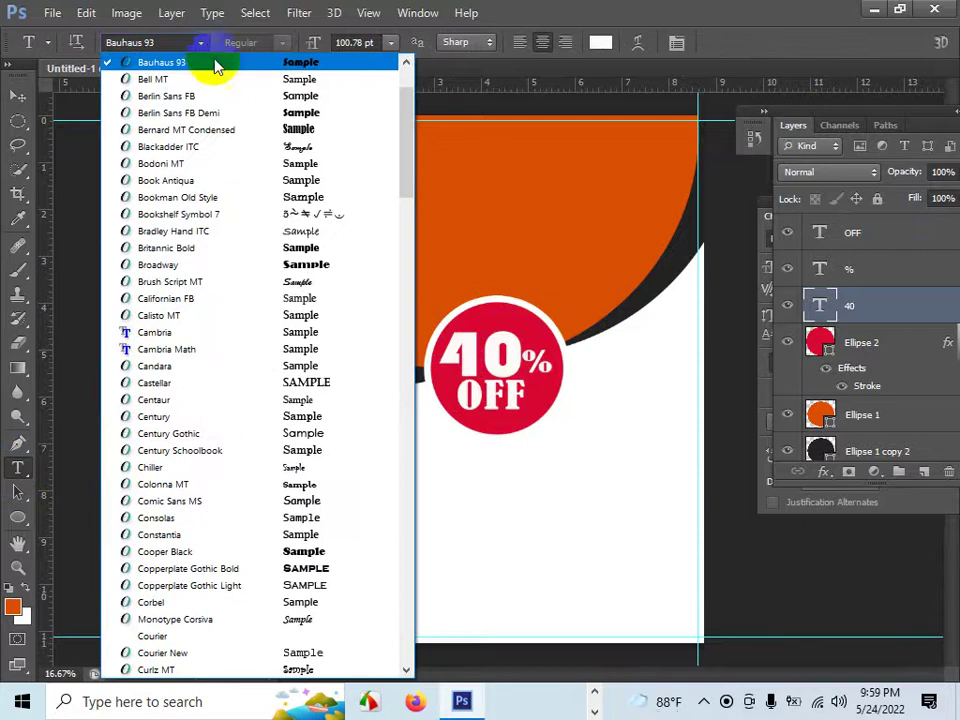
pyautogui.click(249, 137)
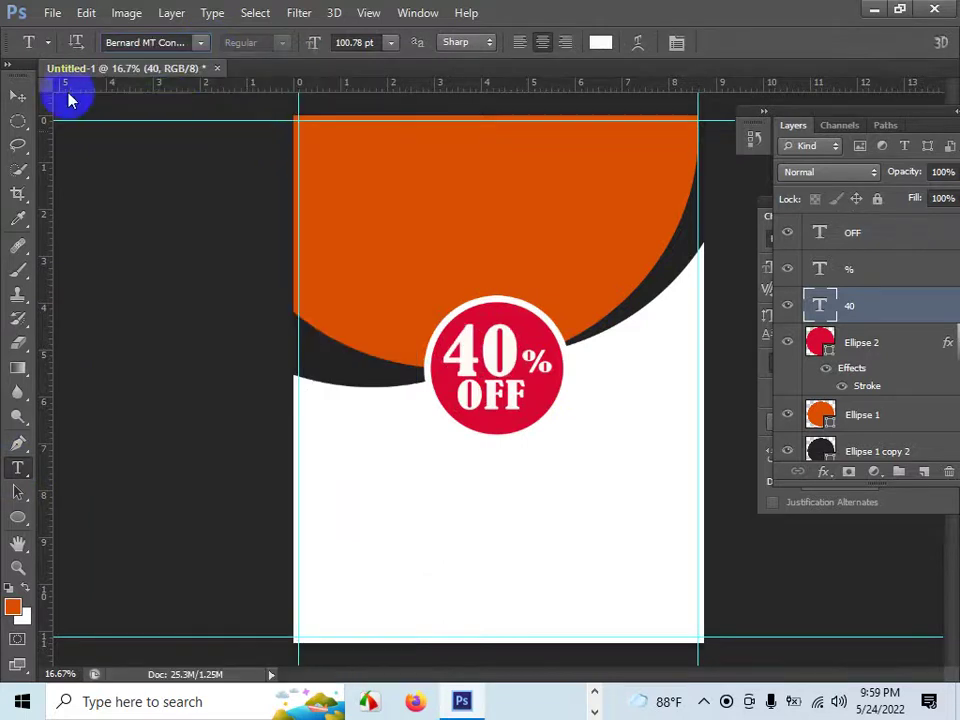
# Stretch the 40 taller and raise it in the badge.
pyautogui.click(18, 96)
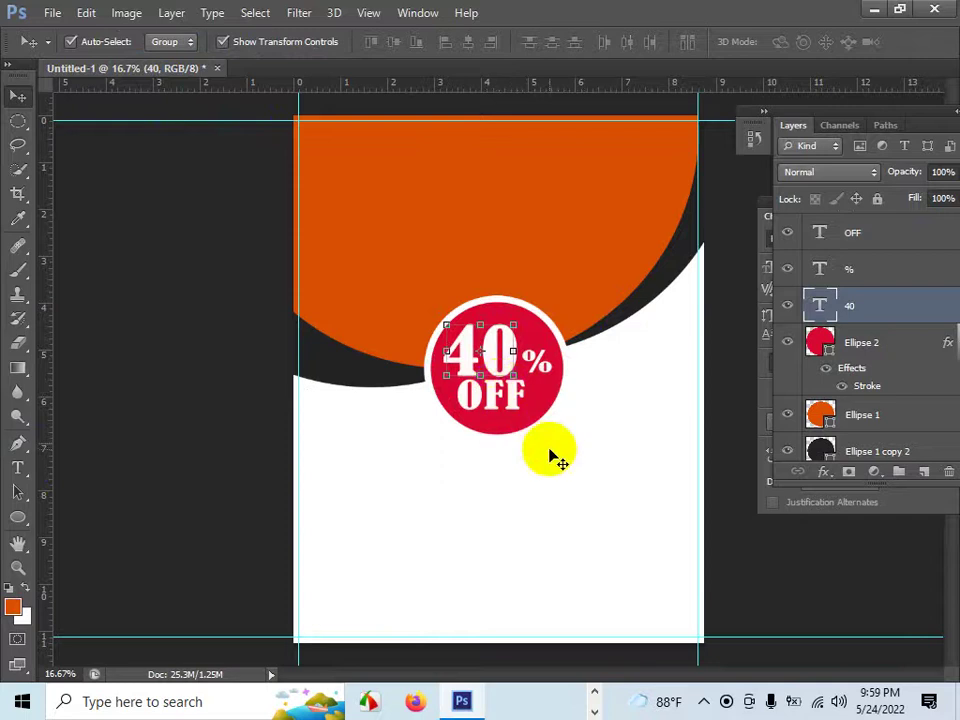
pyautogui.click(549, 454)
pyautogui.click(497, 362)
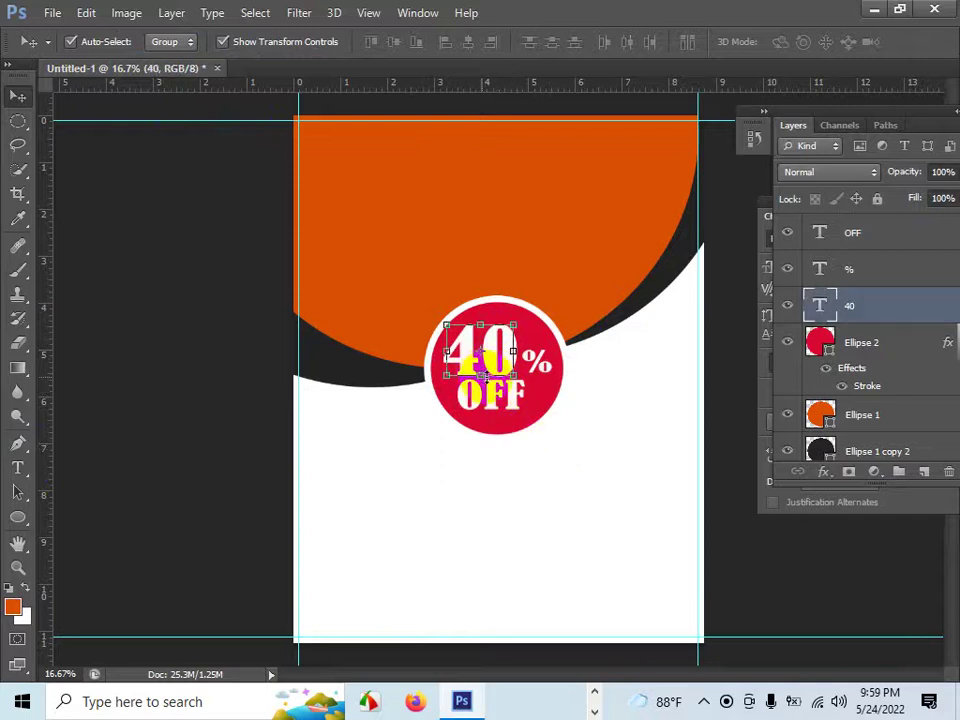
pyautogui.moveTo(481, 372); pyautogui.dragTo(488, 378)
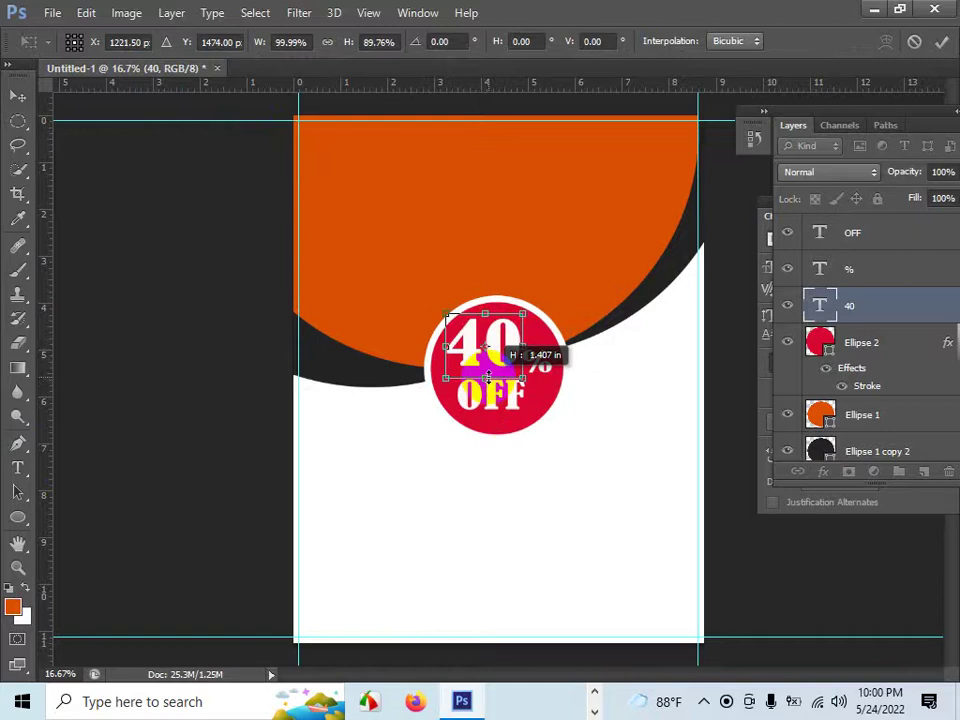
pyautogui.press('Return')
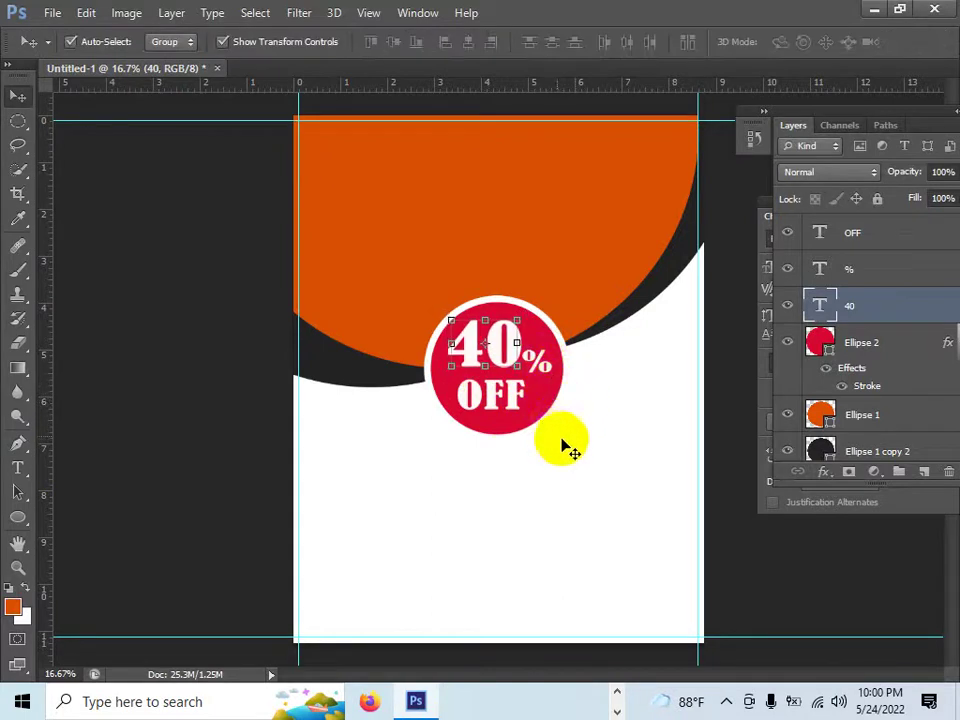
# Reposition OFF snugly beneath the 40.
pyautogui.click(548, 364)
pyautogui.click(491, 395)
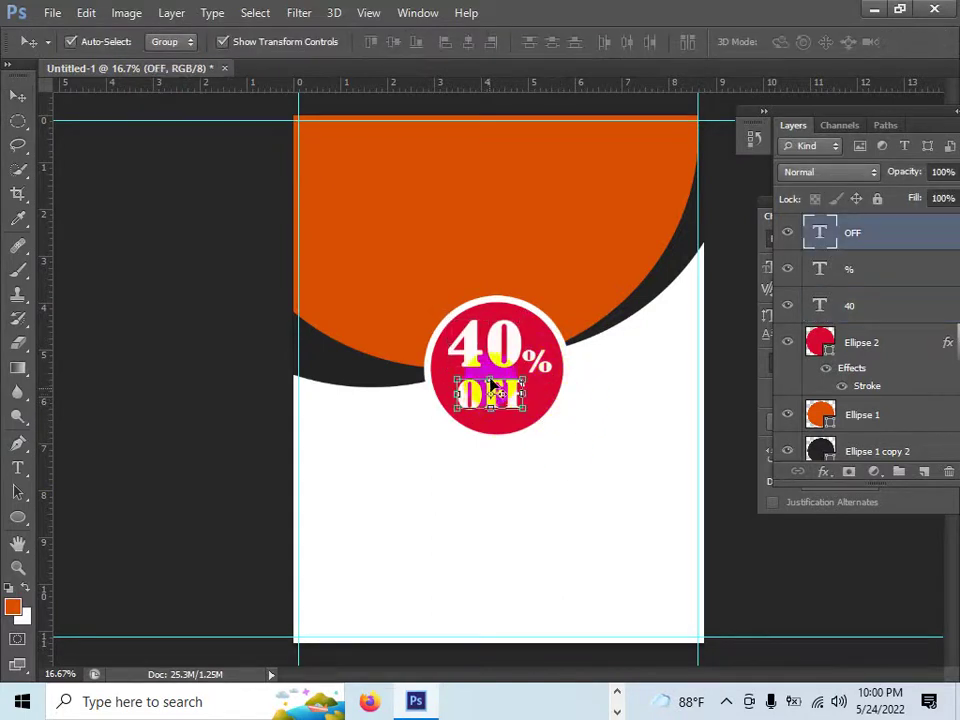
pyautogui.click(491, 395)
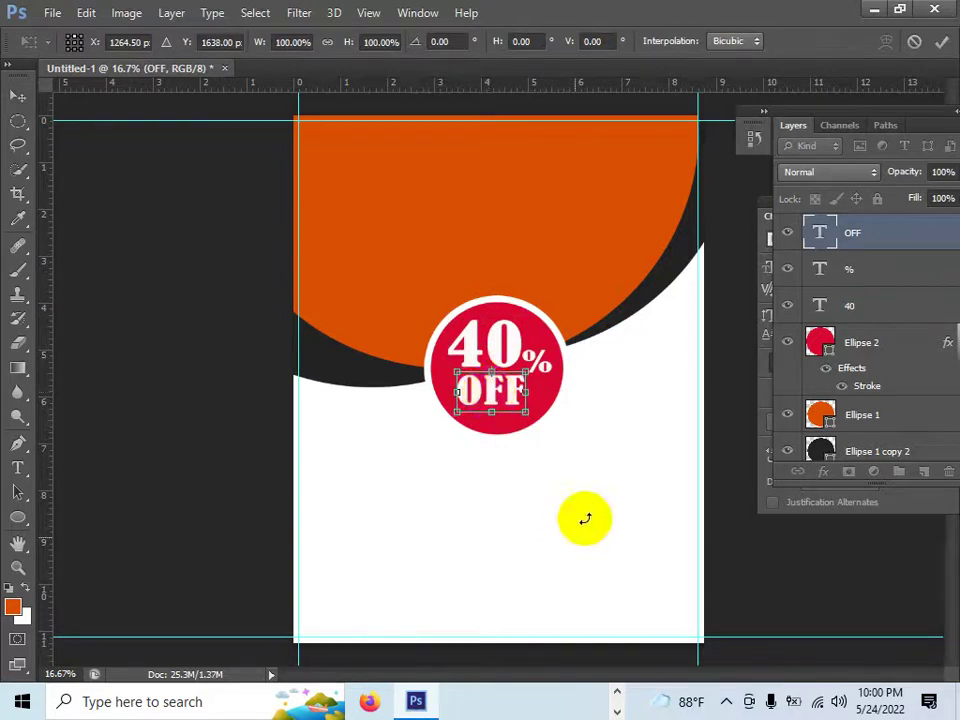
pyautogui.doubleClick(493, 395)
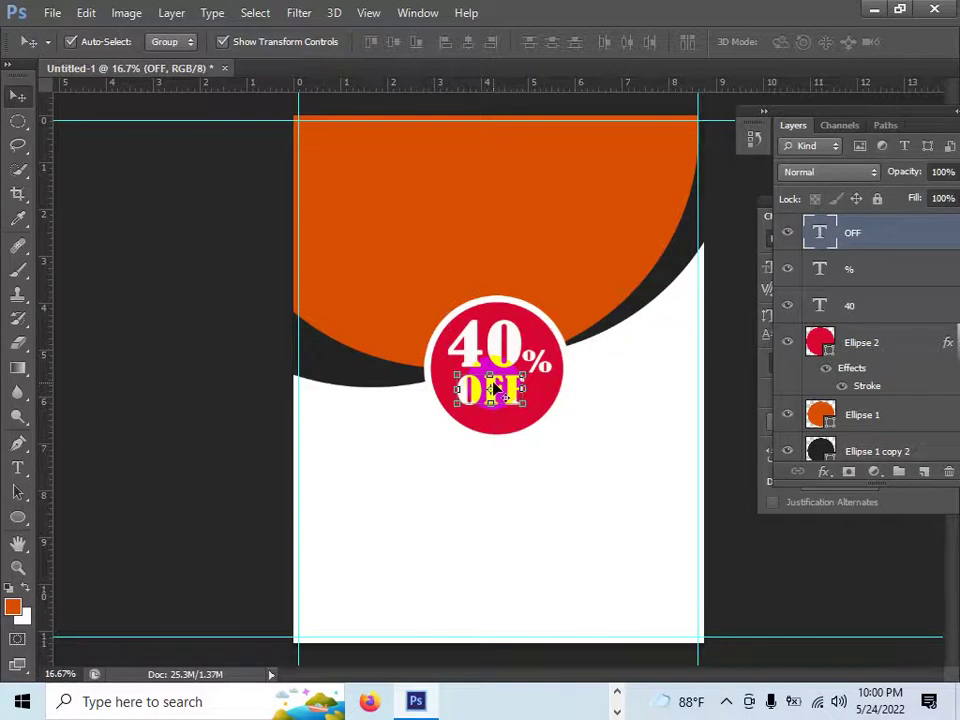
# Set the OFF text colour to bright yellow #fcff00.
pyautogui.click(17, 467)
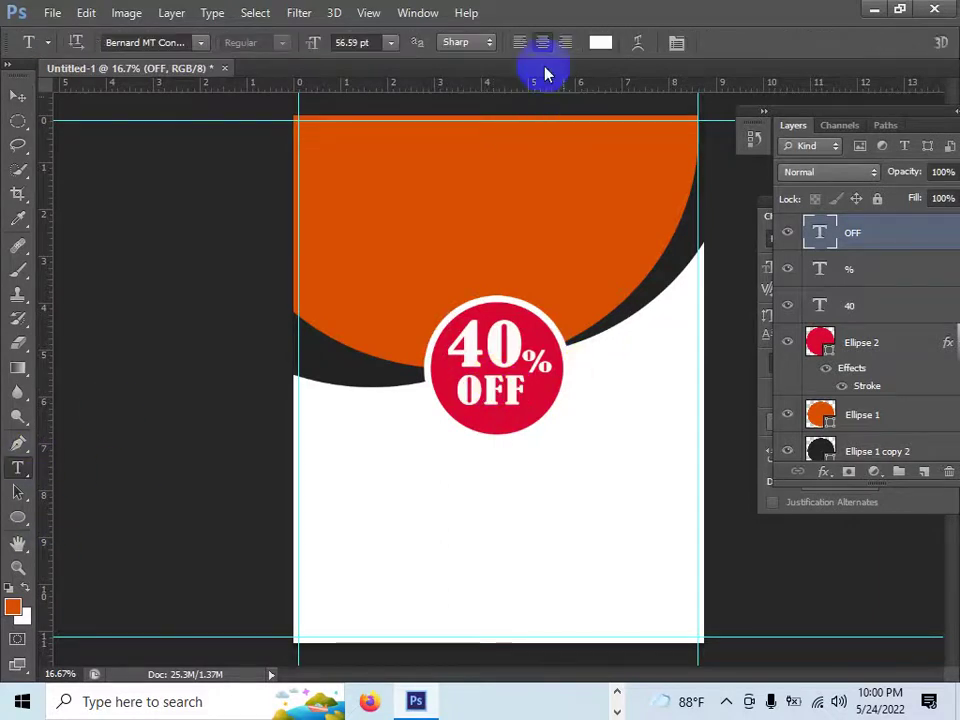
pyautogui.click(600, 42)
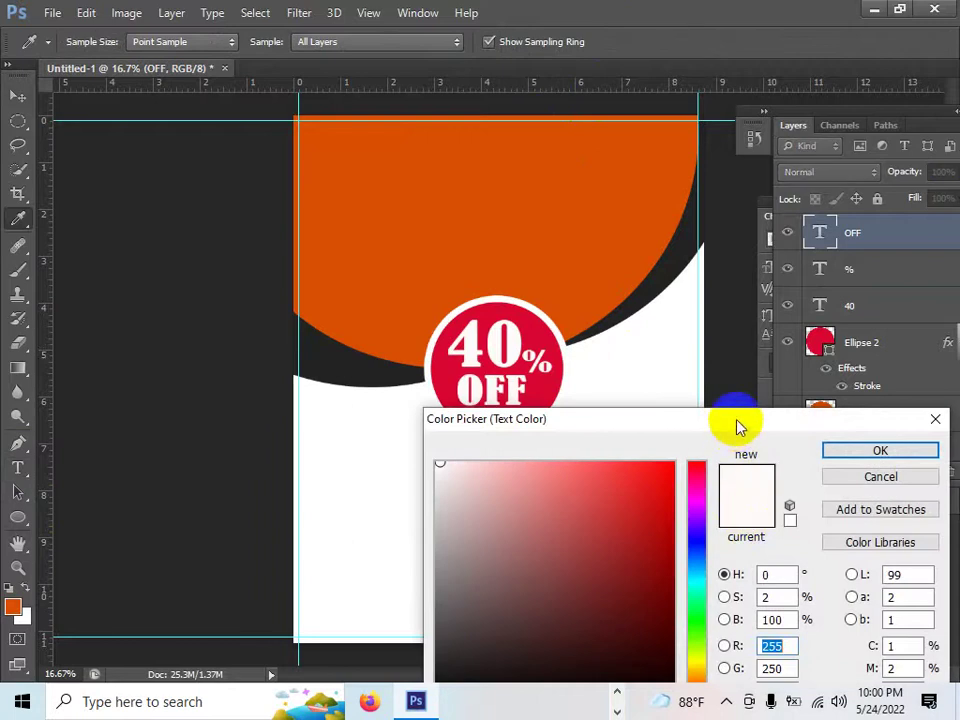
pyautogui.moveTo(737, 427); pyautogui.dragTo(937, 264)
pyautogui.click(893, 498)
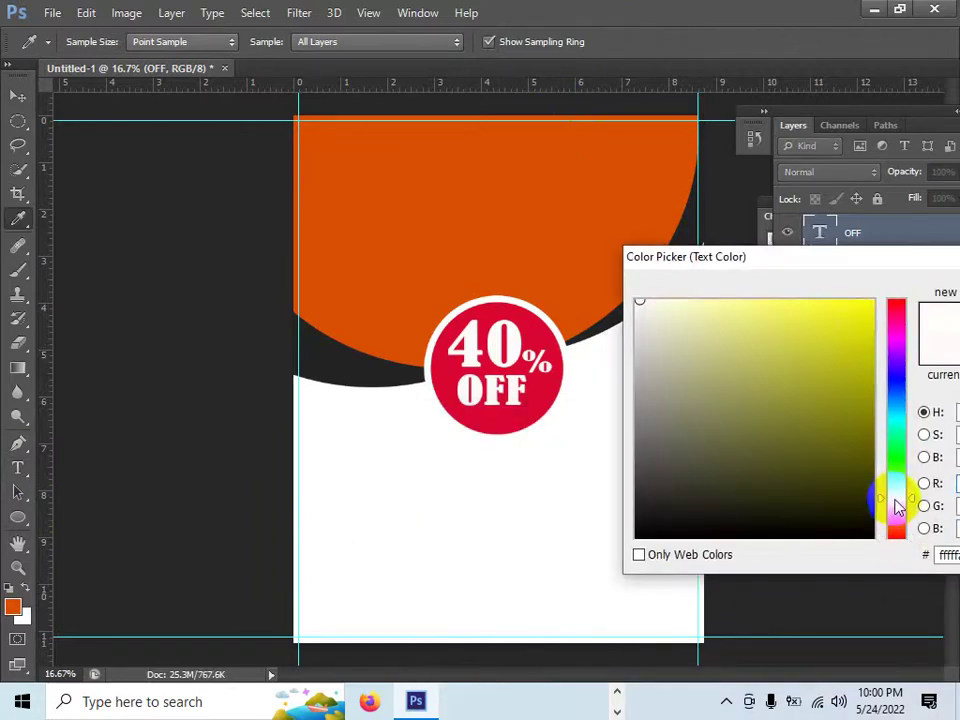
pyautogui.moveTo(864, 326); pyautogui.dragTo(871, 302)
pyautogui.click(871, 302)
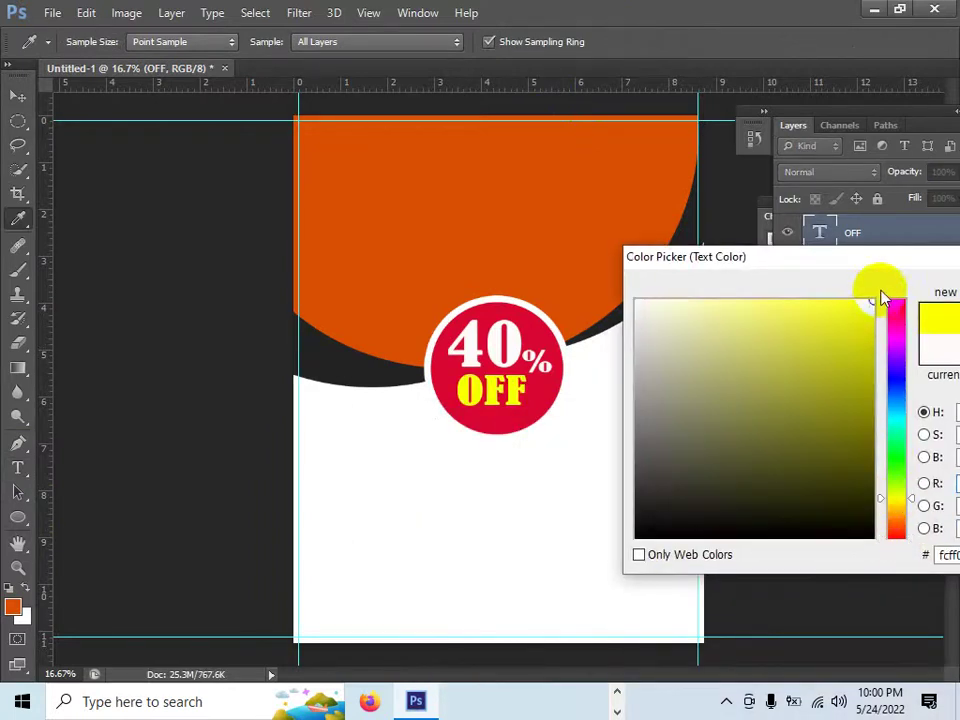
pyautogui.moveTo(700, 257); pyautogui.dragTo(365, 376)
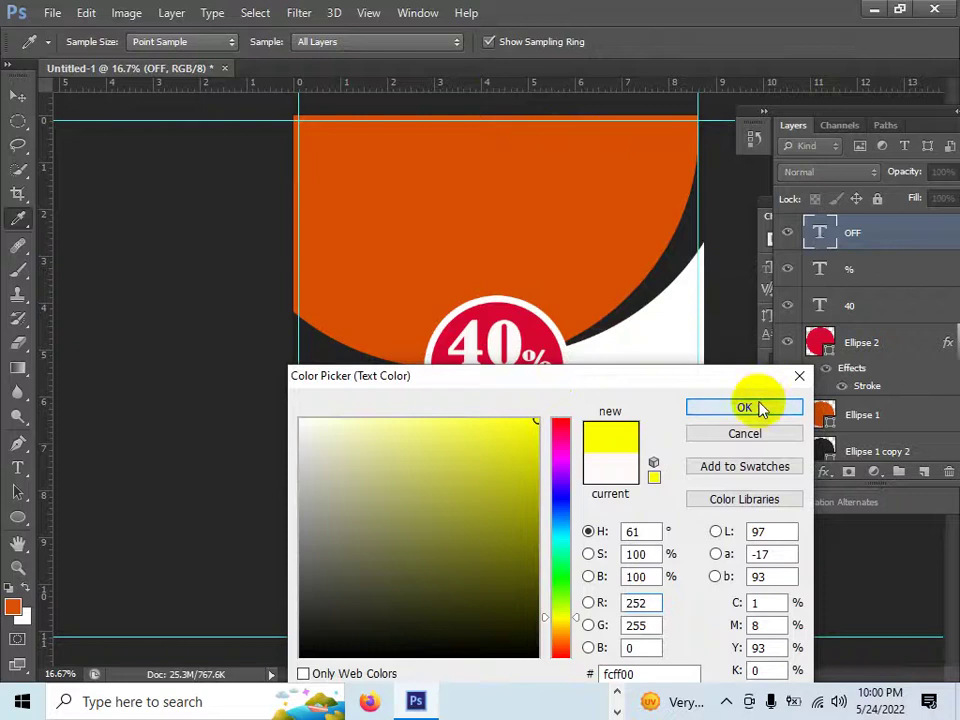
pyautogui.click(760, 409)
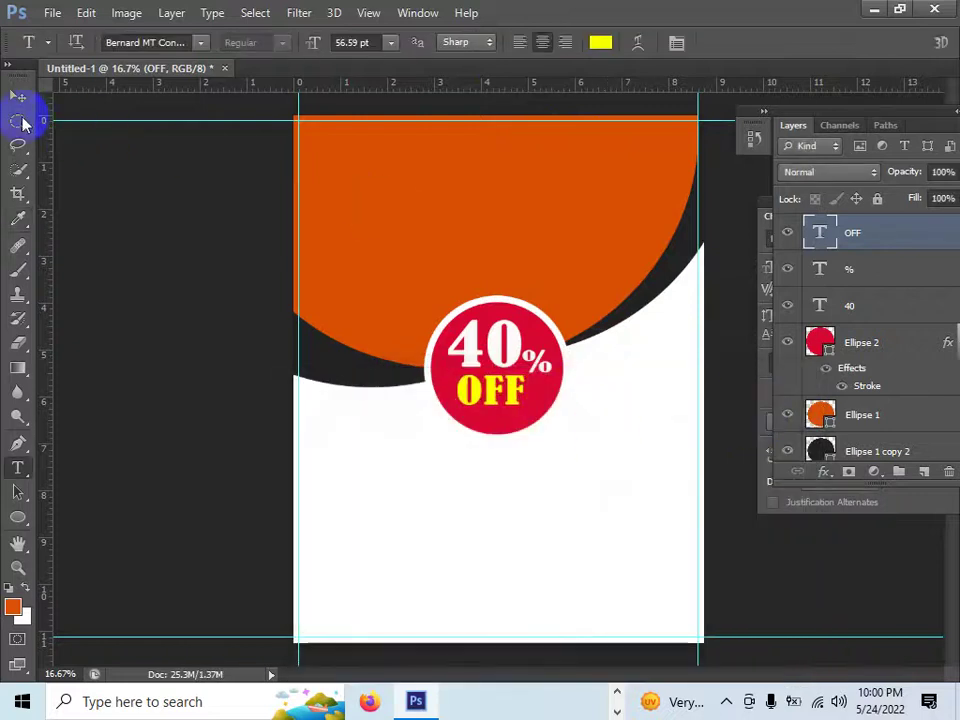
pyautogui.click(18, 96)
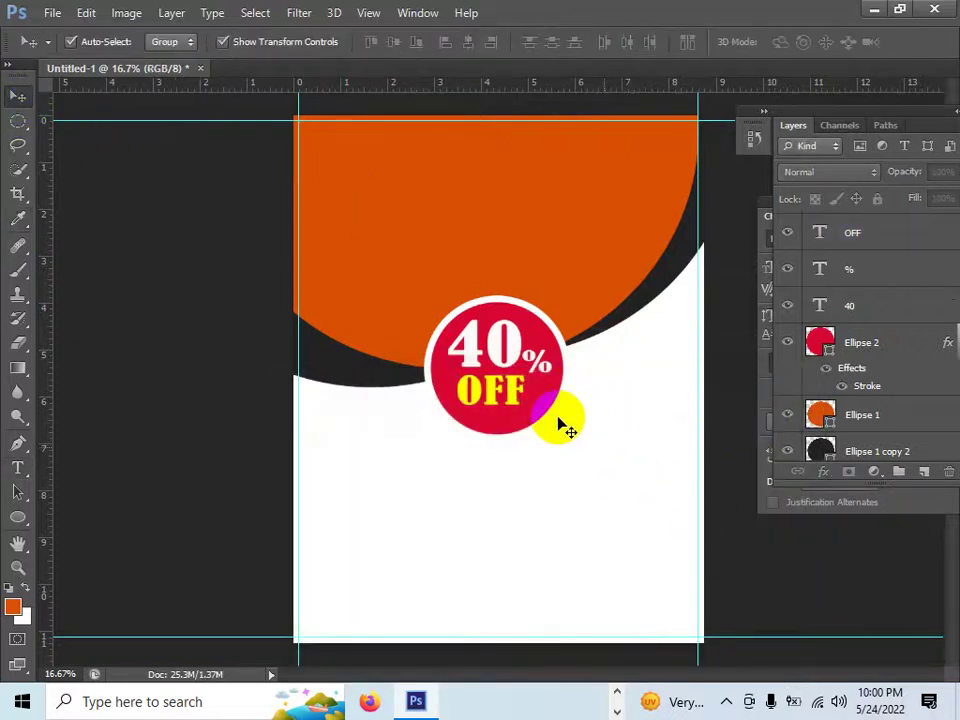
# Move OFF up and enlarge it inside the red circle.
pyautogui.hotkey('ctrl', '-')
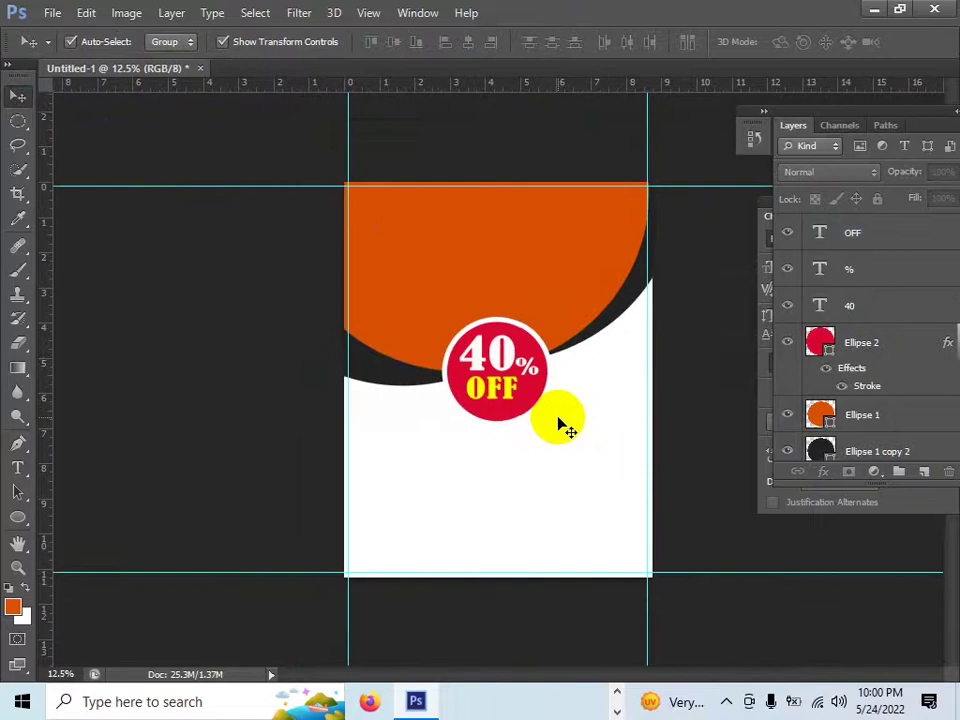
pyautogui.hotkey('ctrl', '+')
pyautogui.hotkey('ctrl', '+')
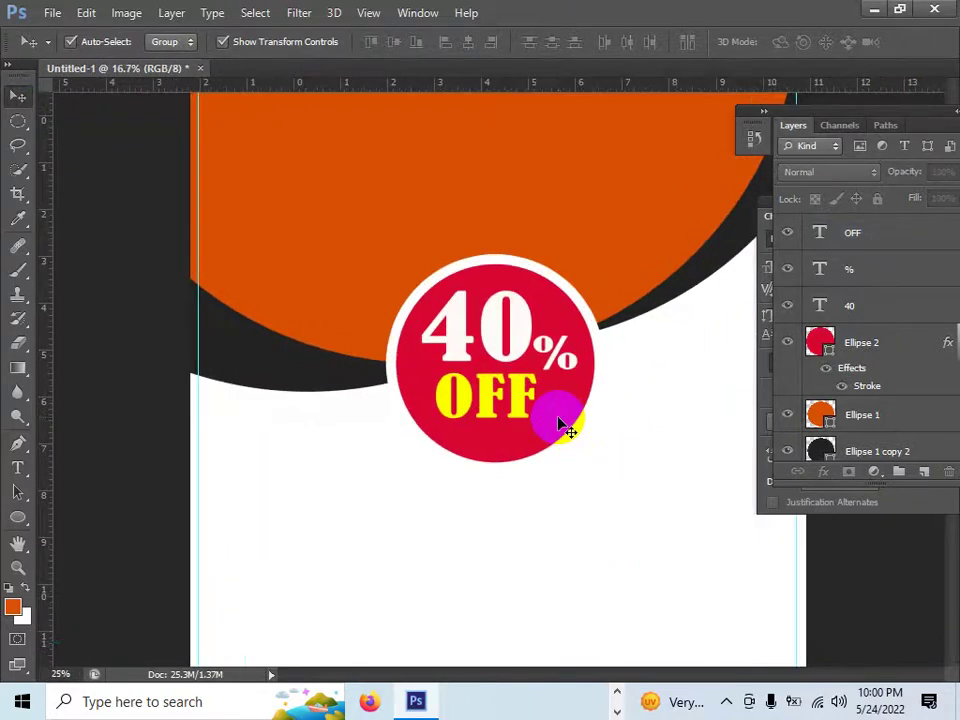
pyautogui.hotkey('ctrl', '-')
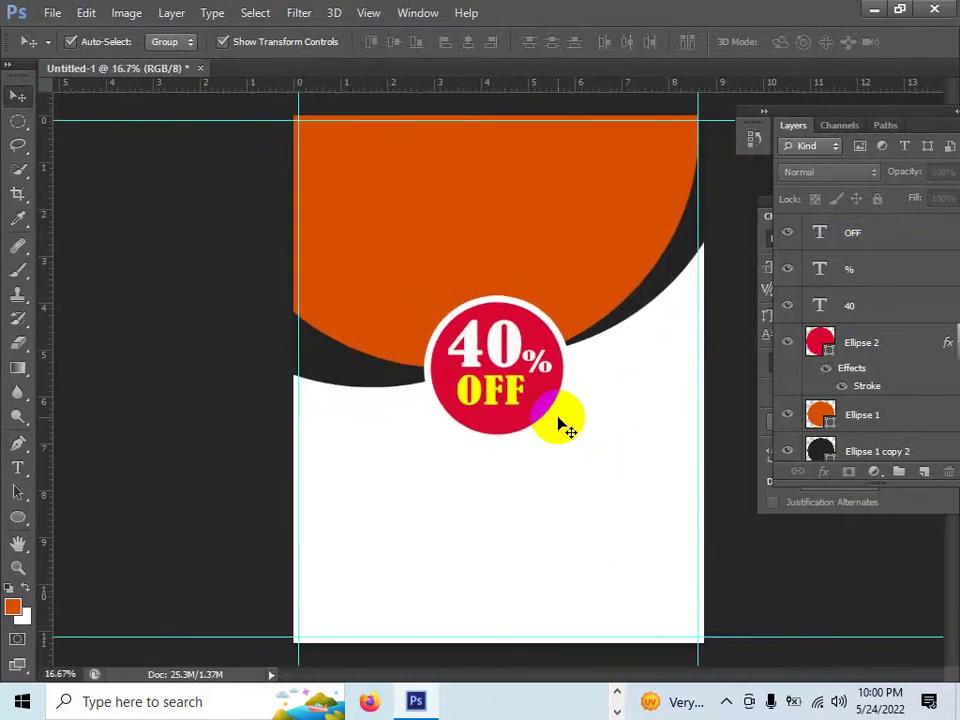
pyautogui.hotkey('ctrl', '+')
pyautogui.hotkey('ctrl', '+')
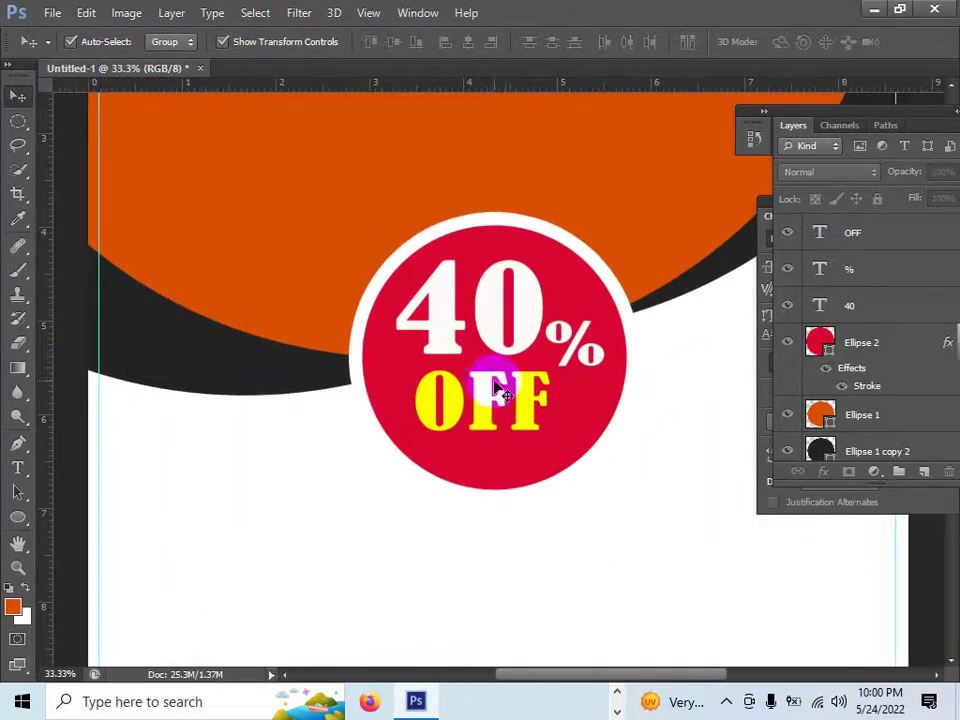
pyautogui.moveTo(492, 390)
pyautogui.mouseDown()
pyautogui.moveTo(483, 374)
pyautogui.moveTo(487, 398)
pyautogui.mouseUp()
pyautogui.moveTo(543, 428); pyautogui.dragTo(599, 471)
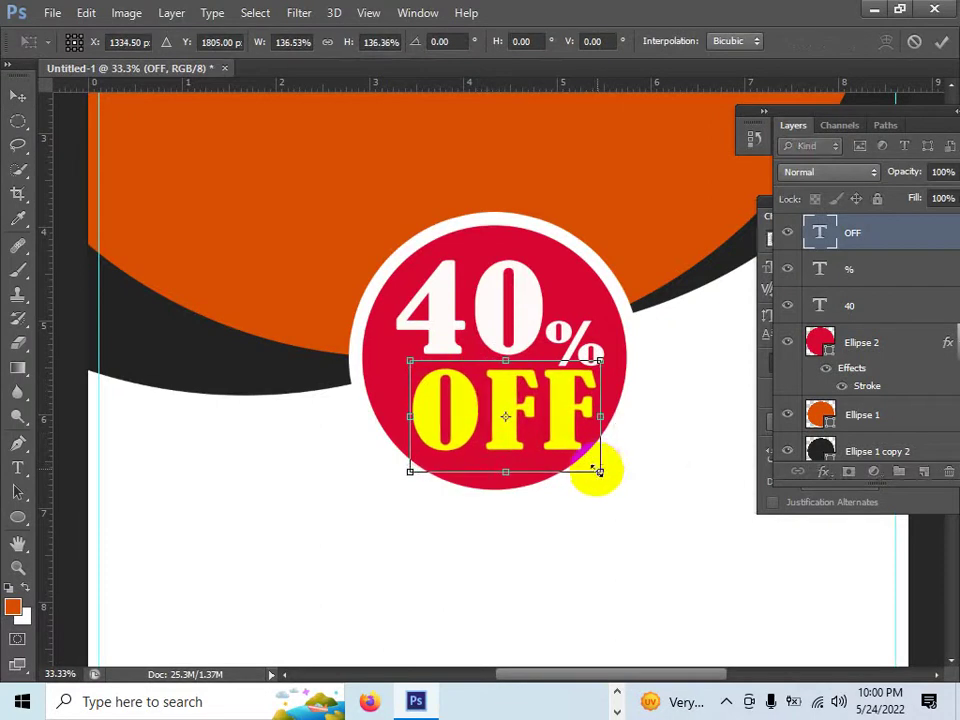
pyautogui.press('Return')
pyautogui.moveTo(508, 386); pyautogui.dragTo(512, 410)
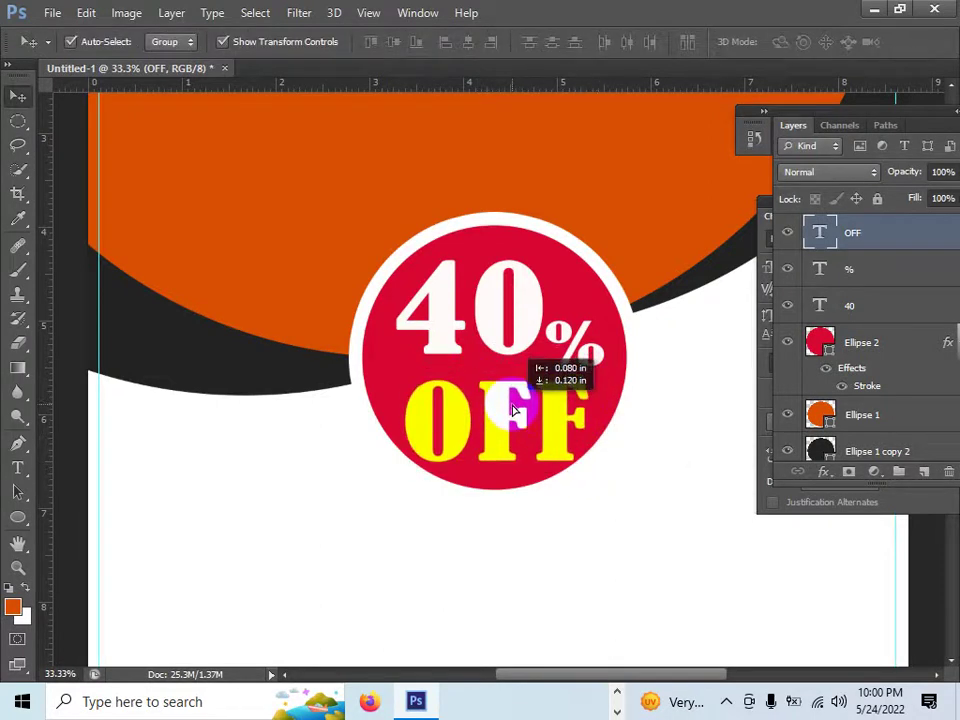
# Shrink the % sign slightly.
pyautogui.click(583, 343)
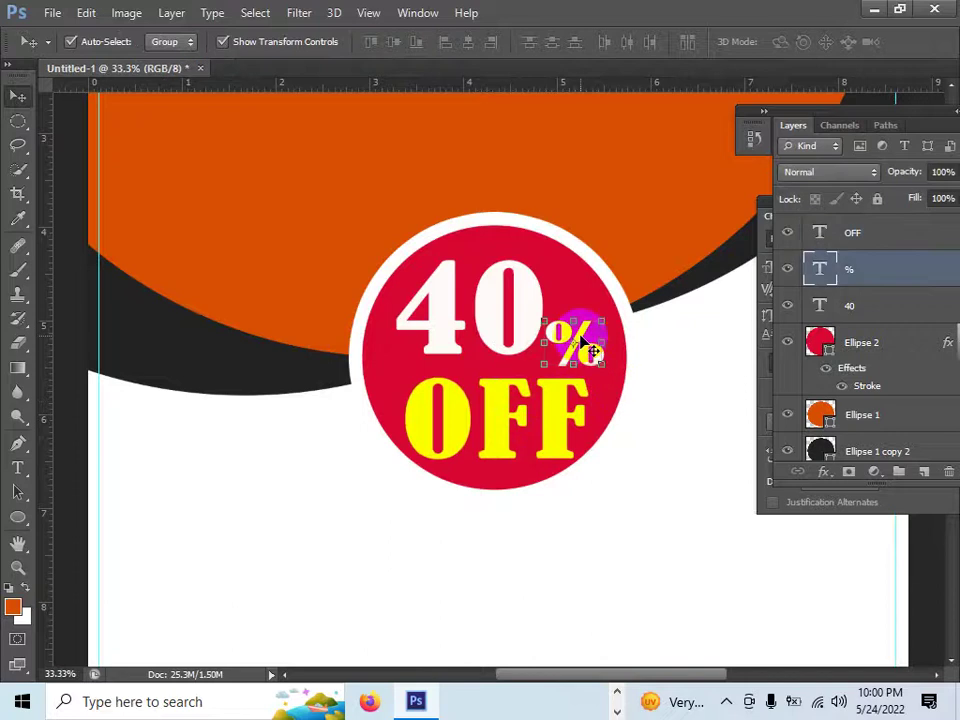
pyautogui.moveTo(600, 363); pyautogui.dragTo(597, 362)
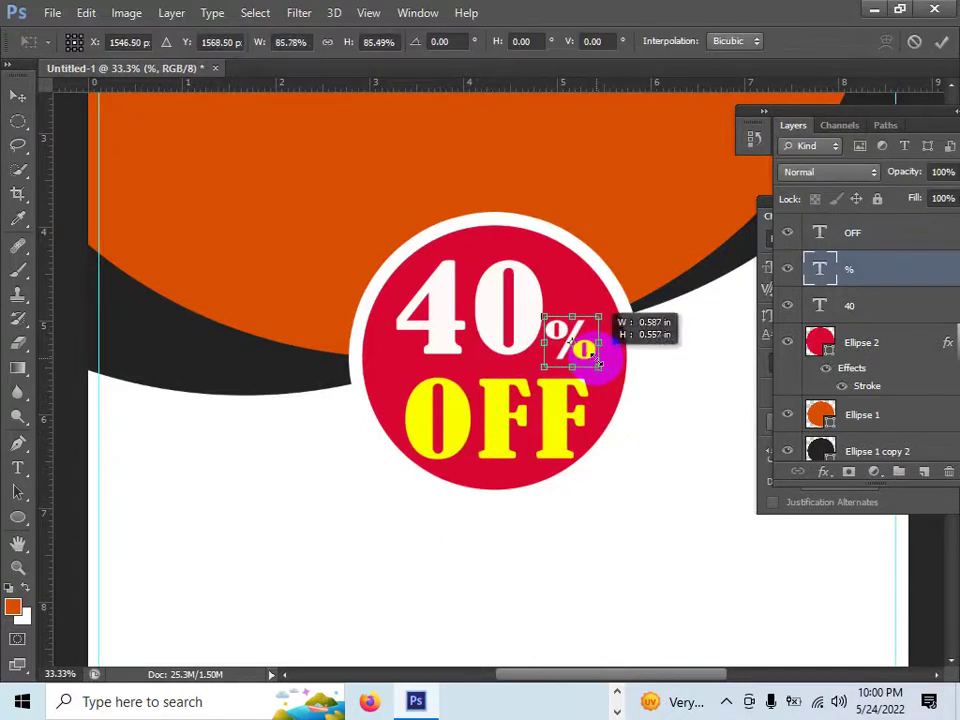
pyautogui.press('Return')
# Move OFF up and right and squash it vertically.
pyautogui.click(495, 448)
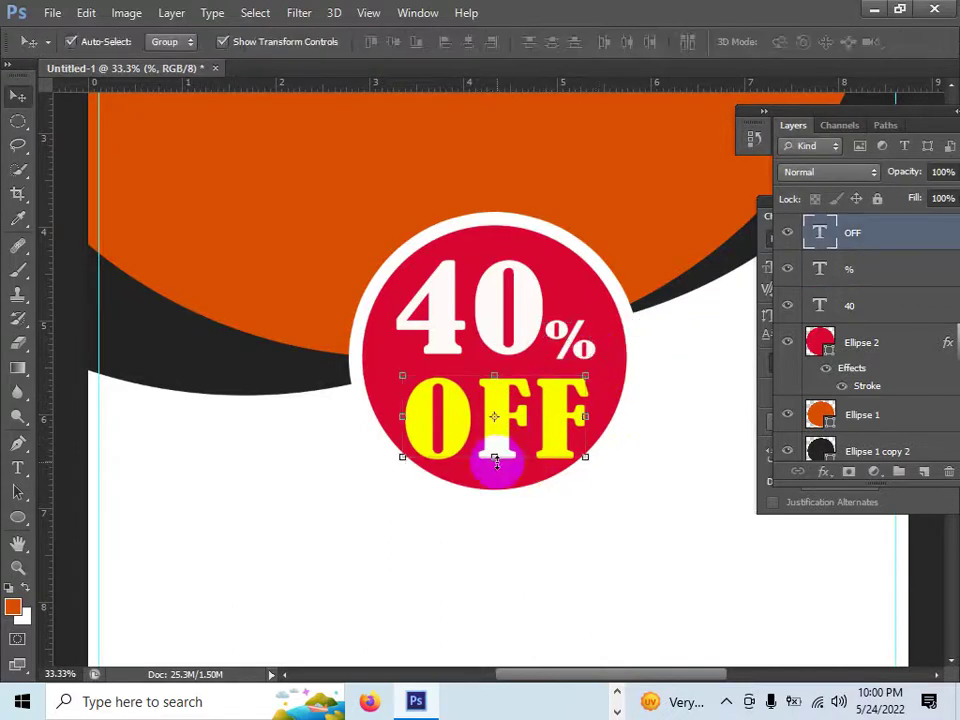
pyautogui.hotkey('ctrl', 't')
pyautogui.moveTo(497, 443)
pyautogui.mouseDown()
pyautogui.moveTo(513, 456)
pyautogui.moveTo(521, 439)
pyautogui.mouseUp()
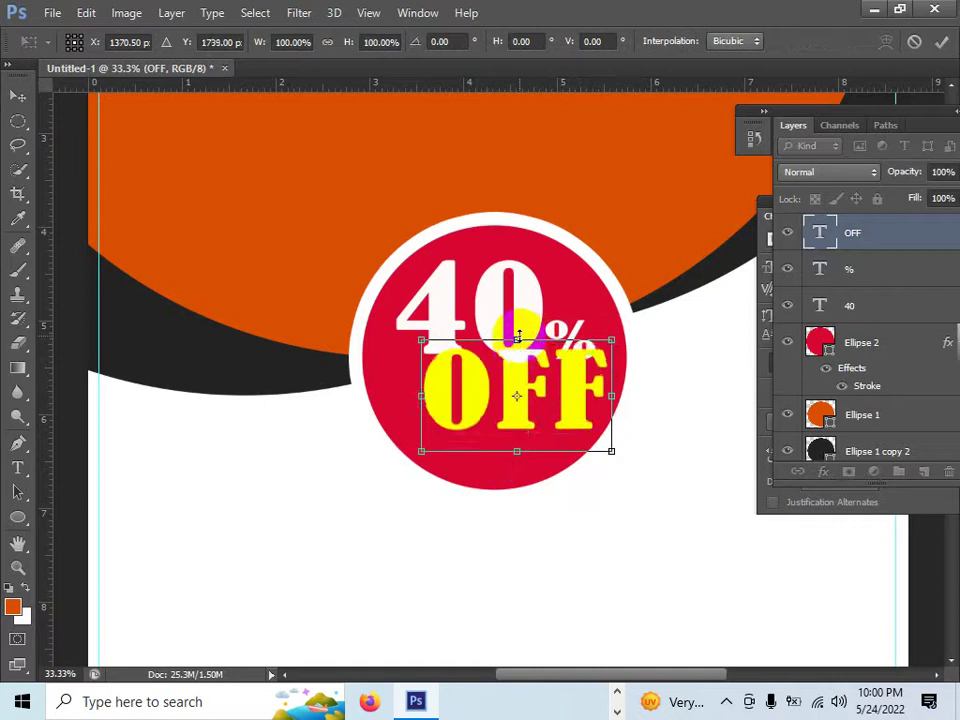
pyautogui.moveTo(517, 340); pyautogui.dragTo(518, 350)
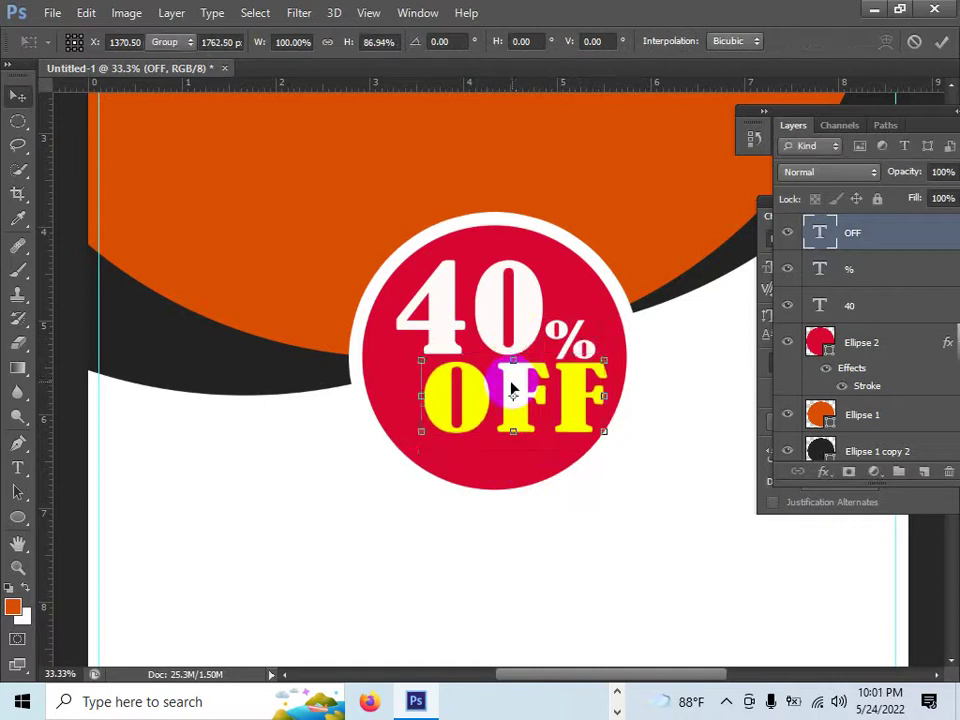
pyautogui.press('Return')
# Centre OFF horizontally, nudge it down and restore full opacity.
pyautogui.moveTo(515, 395); pyautogui.dragTo(494, 396)
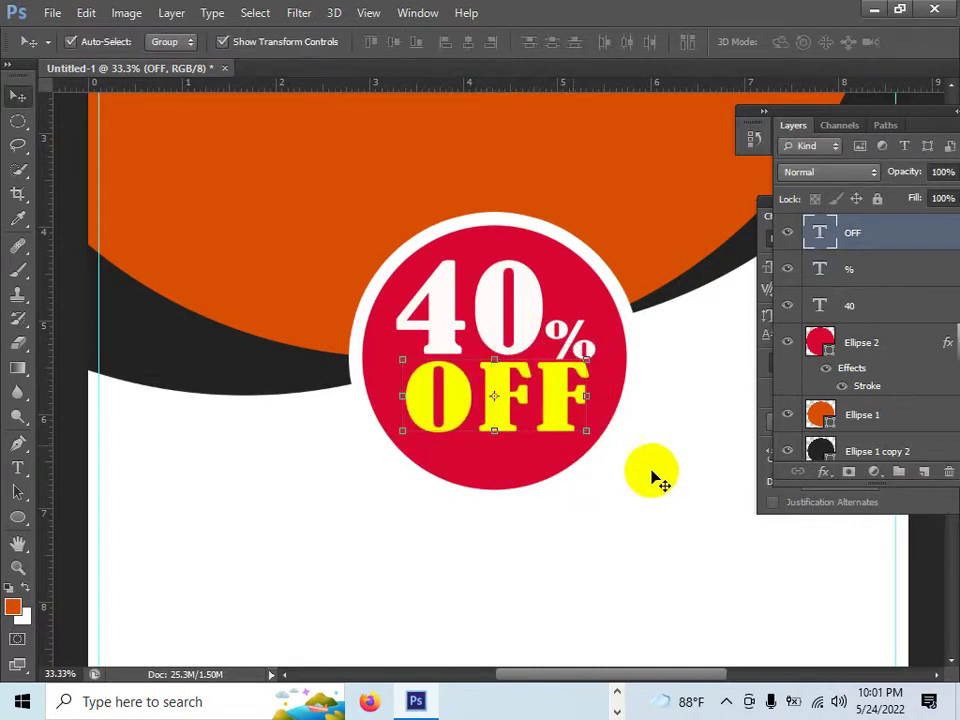
pyautogui.press('Down')
pyautogui.press('Down')
pyautogui.press('Down')
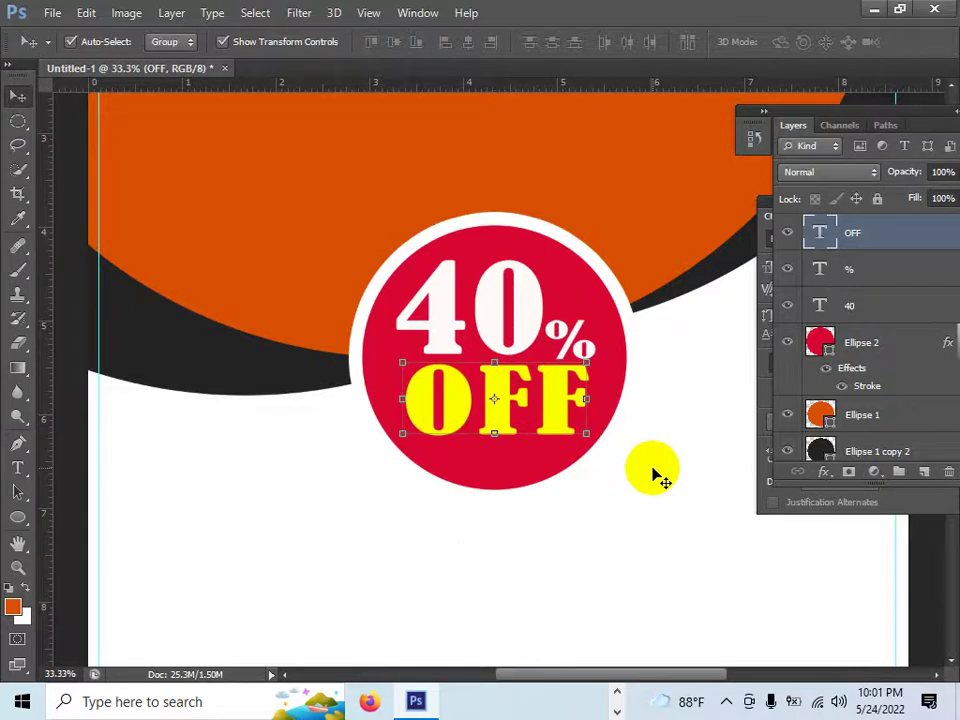
pyautogui.write('0')
pyautogui.press('Return')
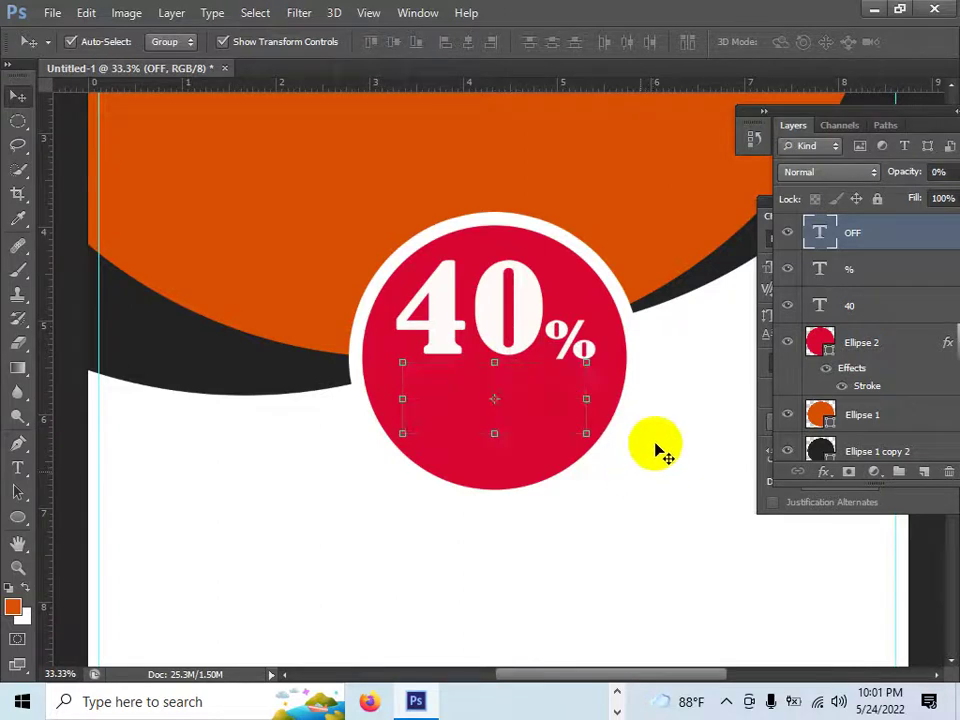
pyautogui.press('0')
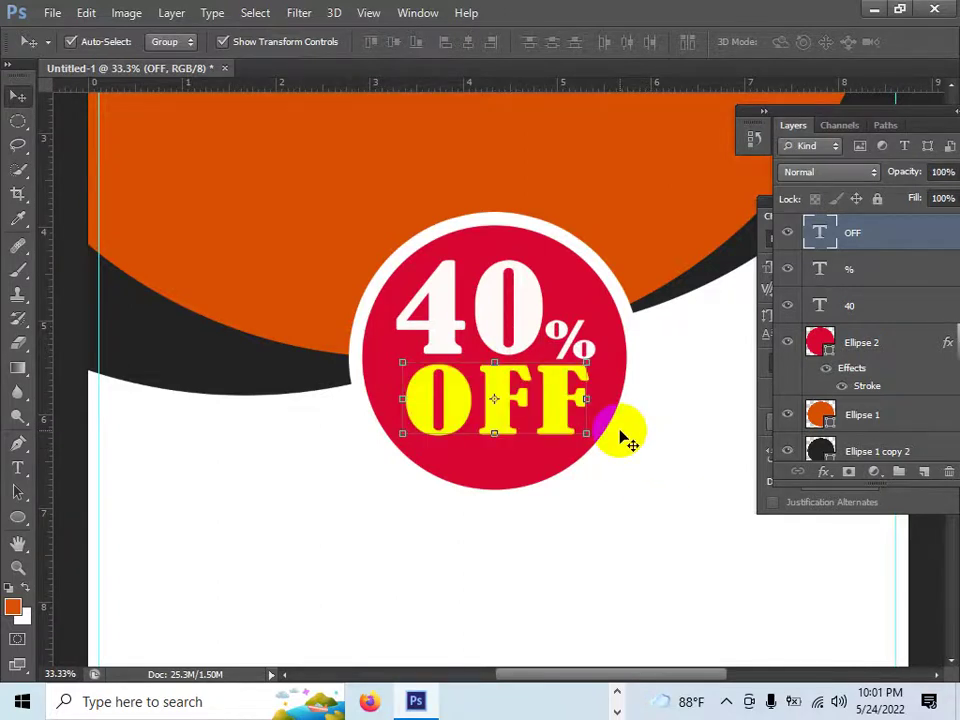
pyautogui.press('Down')
pyautogui.press('Down')
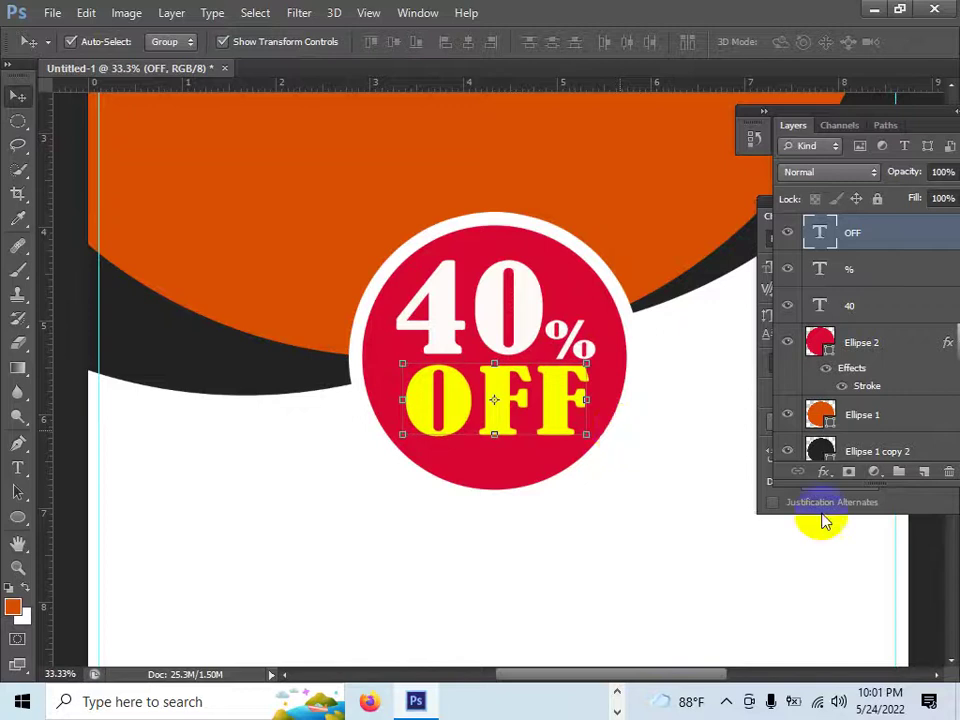
pyautogui.scroll(1, 744, 553)
pyautogui.click(744, 553)
# Reposition and resize the 40, raising it slightly.
pyautogui.hotkey('ctrl', '-')
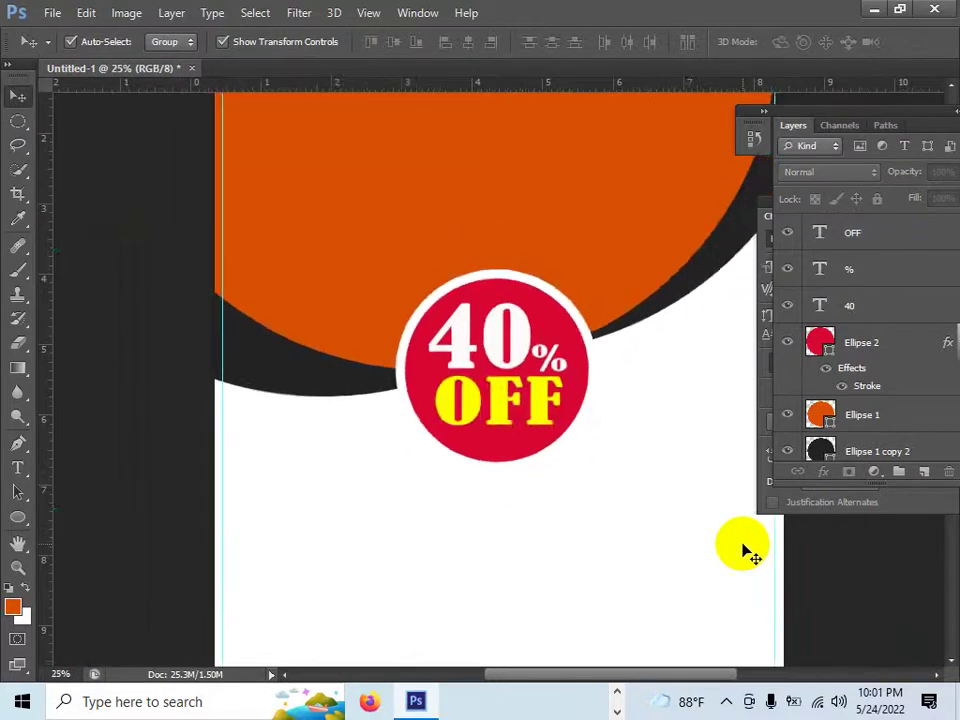
pyautogui.hotkey('ctrl', '-')
pyautogui.hotkey('ctrl', '-')
pyautogui.hotkey('ctrl', '-')
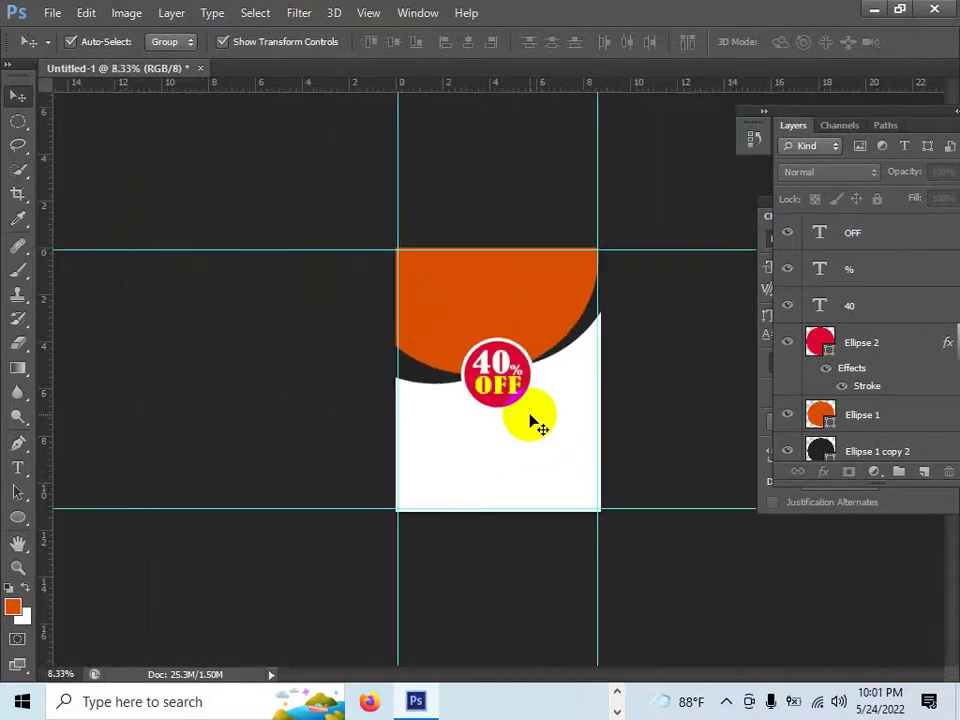
pyautogui.hotkey('ctrl', '+')
pyautogui.hotkey('ctrl', '+')
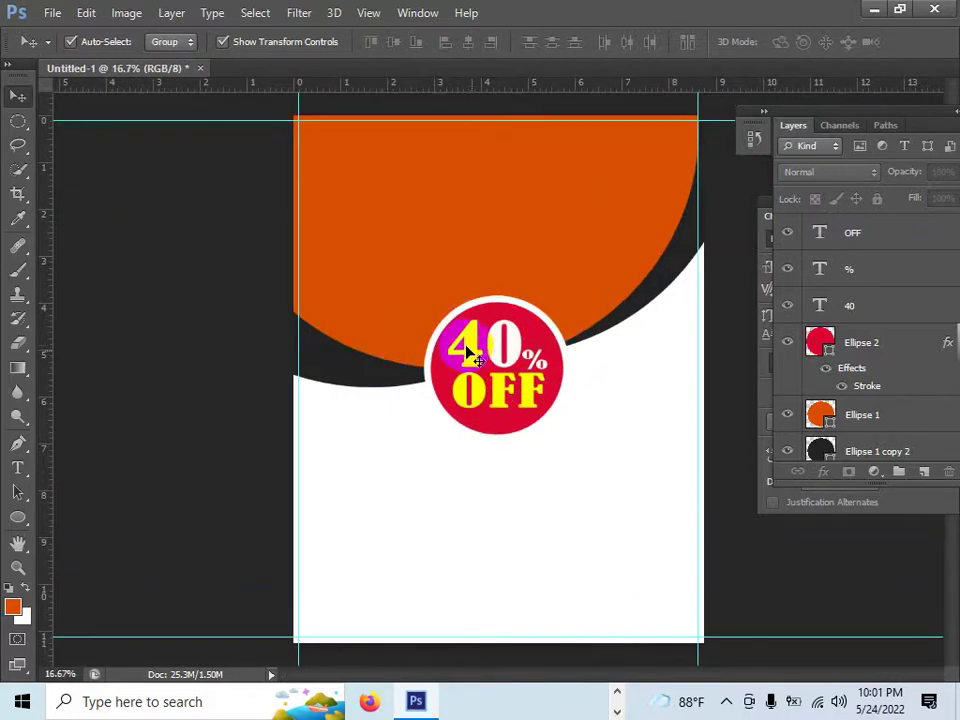
pyautogui.moveTo(468, 352)
pyautogui.mouseDown()
pyautogui.moveTo(451, 368)
pyautogui.moveTo(530, 300)
pyautogui.moveTo(520, 316)
pyautogui.mouseUp()
pyautogui.hotkey('ctrl', 't')
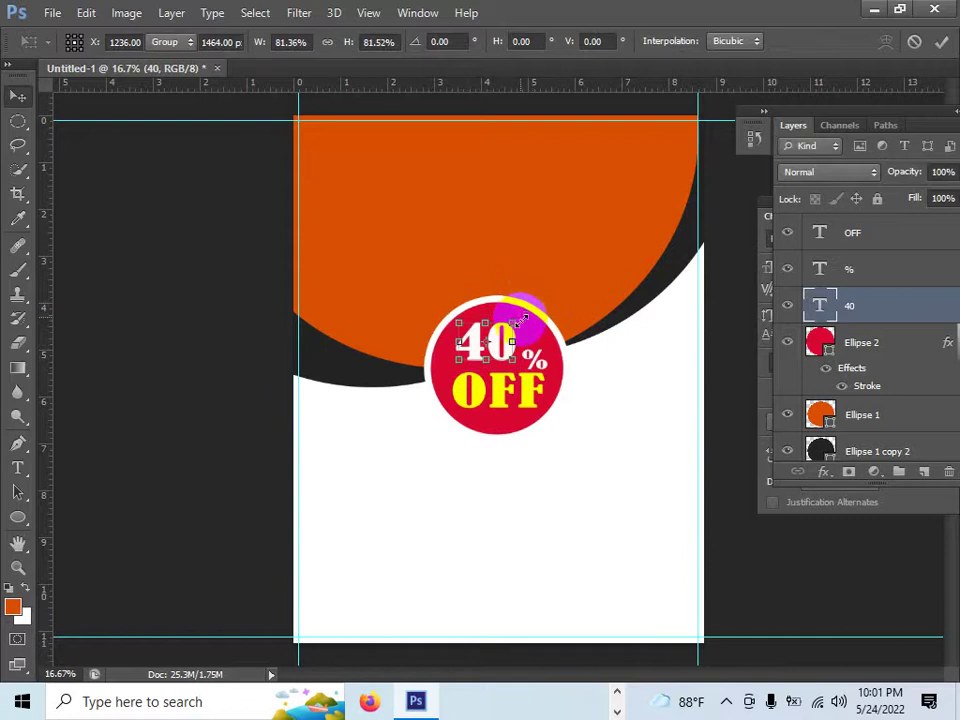
pyautogui.press('Return')
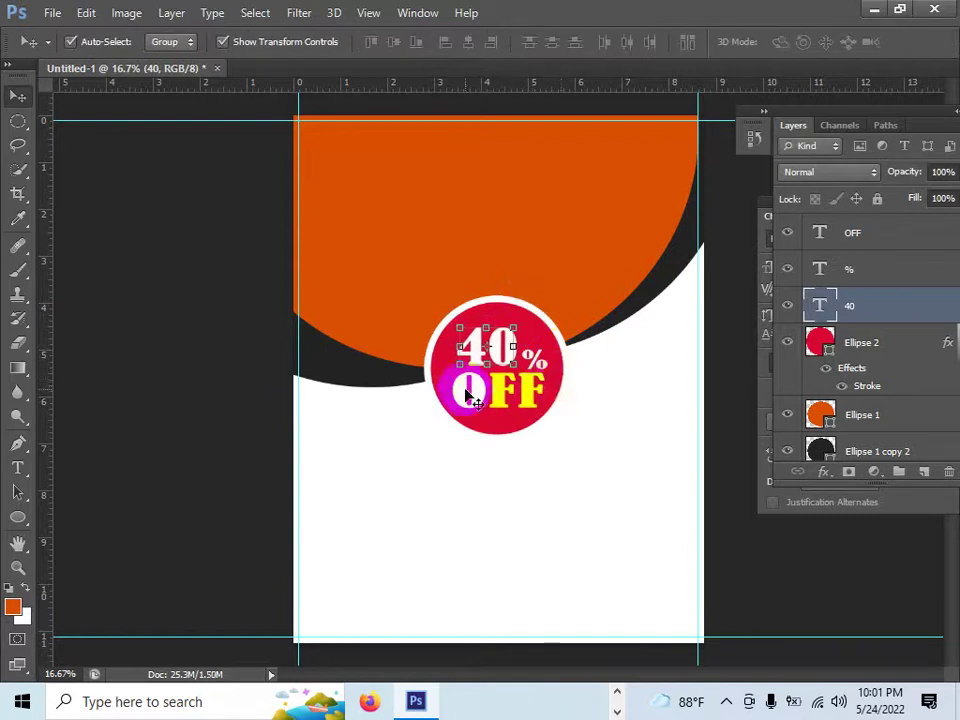
pyautogui.hotkey('ctrl', 't')
pyautogui.moveTo(467, 390); pyautogui.dragTo(467, 388)
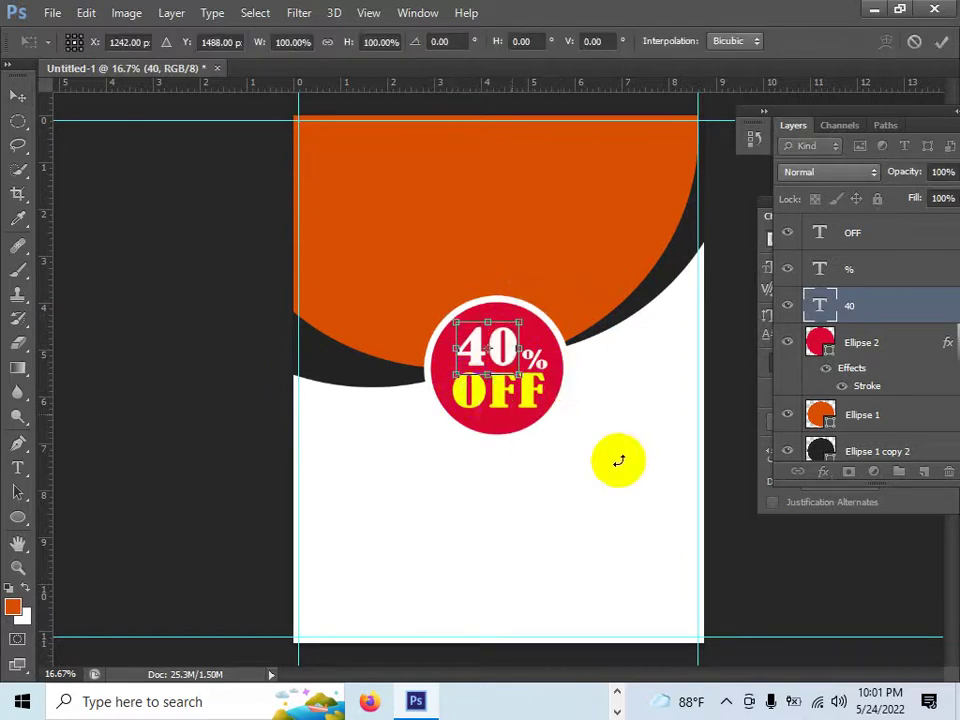
pyautogui.press('Return')
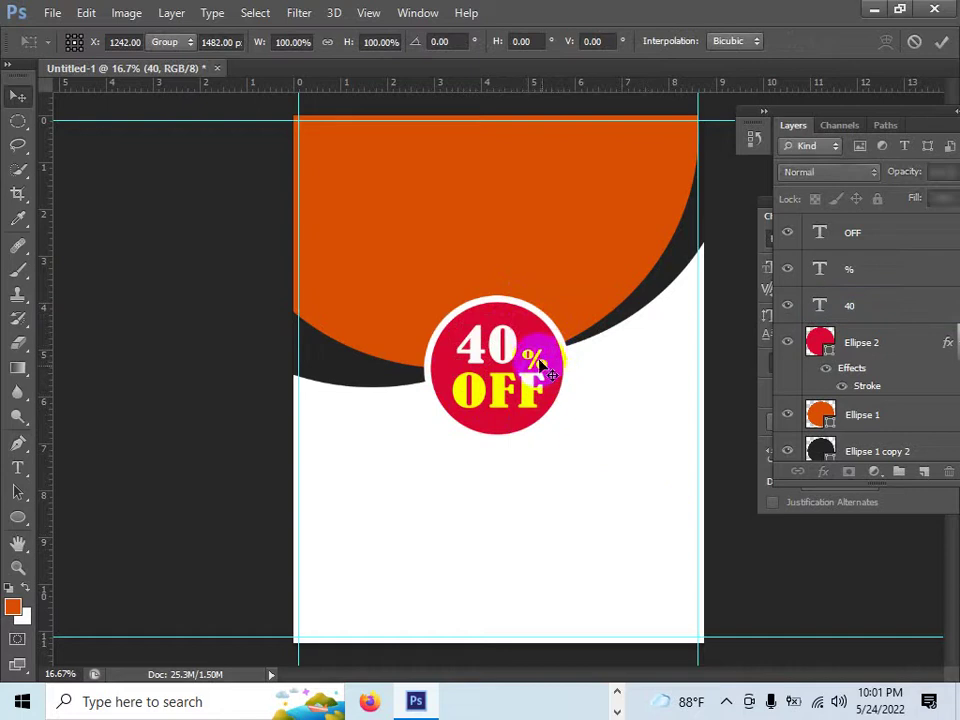
# Nudge OFF up so it sits snugly under 40%.
pyautogui.click(537, 360)
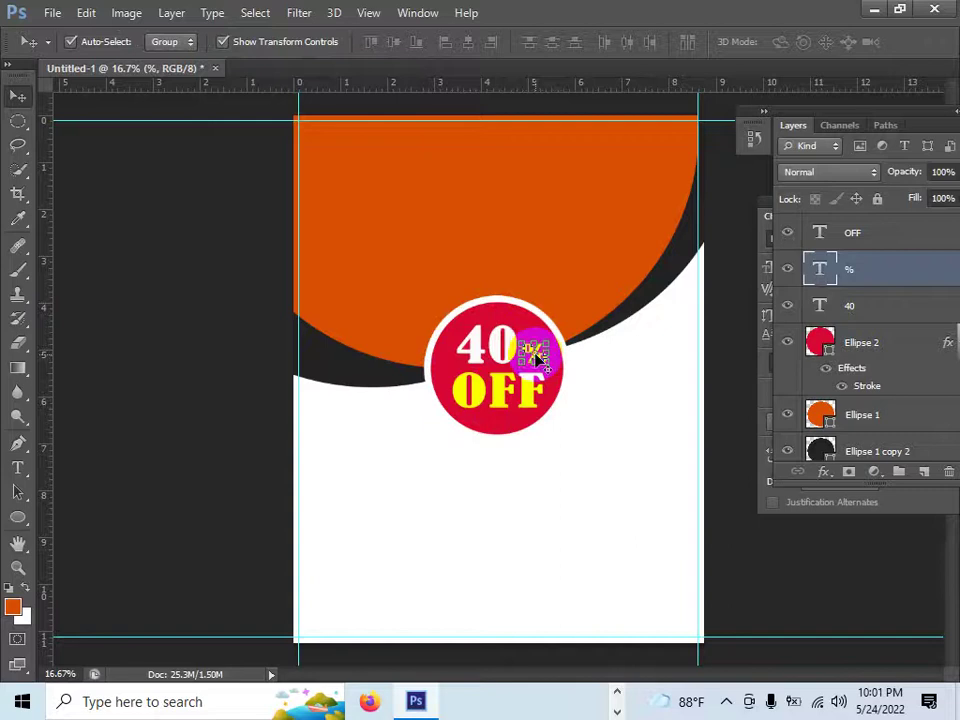
pyautogui.click(497, 394)
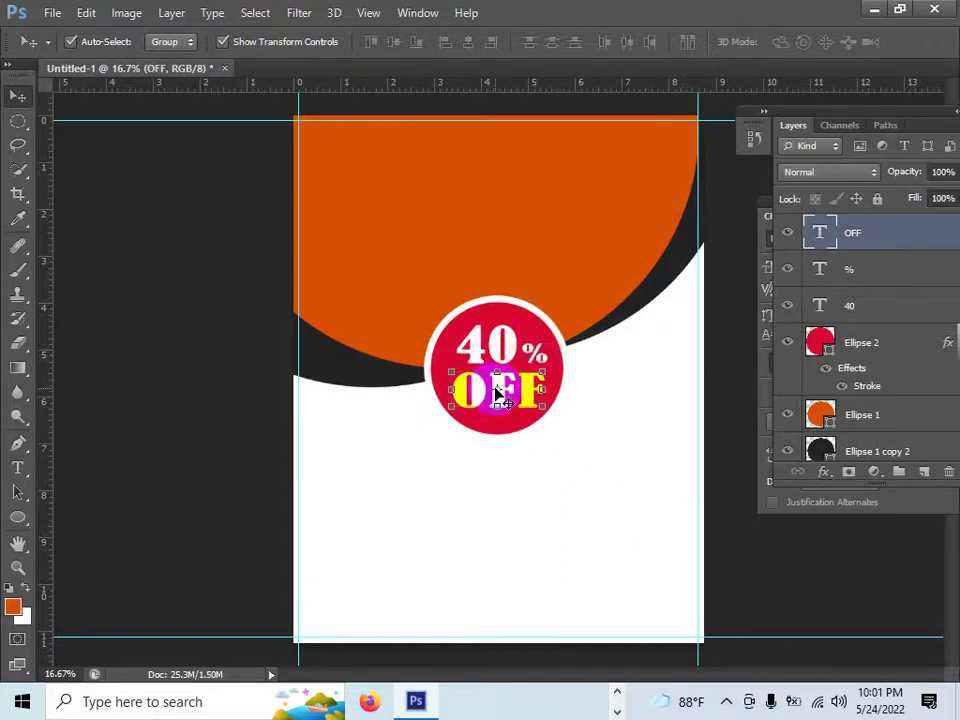
pyautogui.moveTo(448, 373); pyautogui.dragTo(516, 413)
pyautogui.hotkey('ctrl', 't')
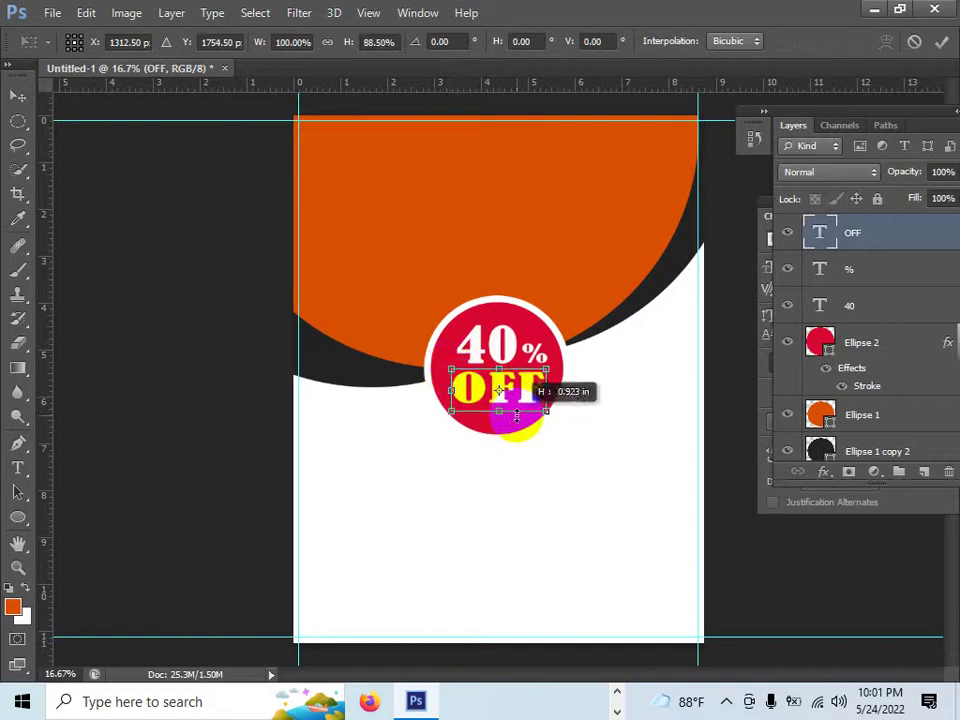
pyautogui.press('Up')
pyautogui.press('Up')
pyautogui.press('Up')
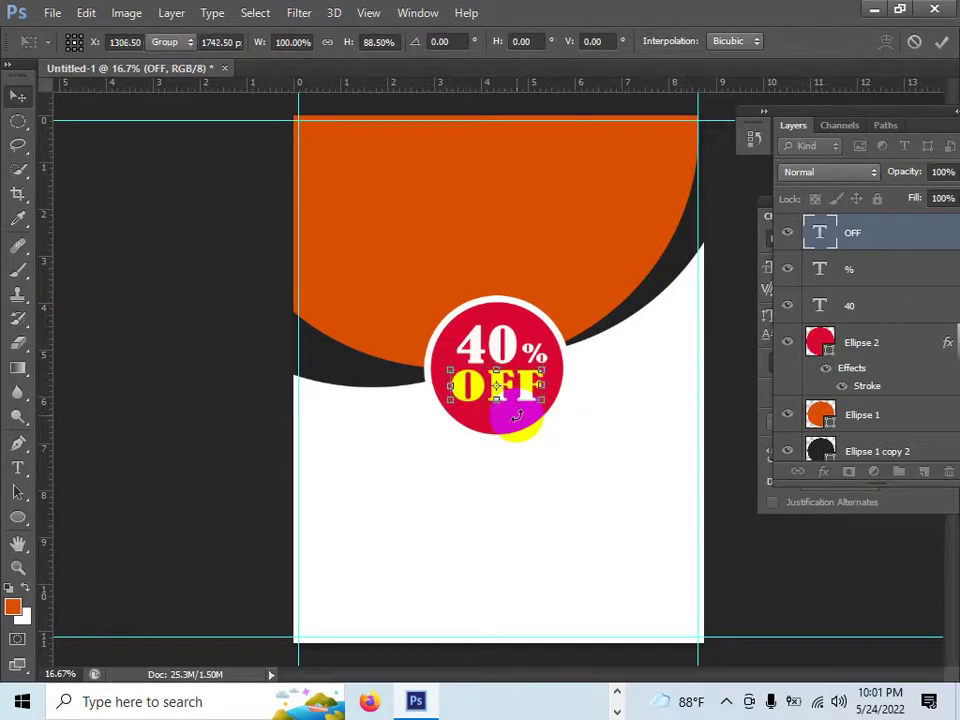
pyautogui.press('Return')
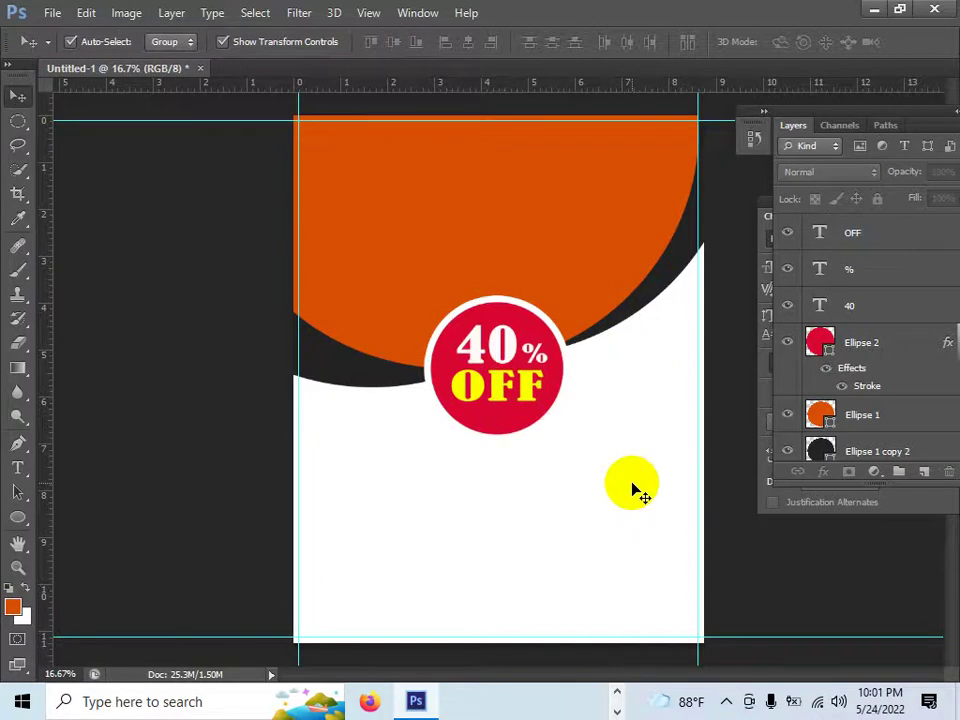
pyautogui.hotkey('ctrl', '-')
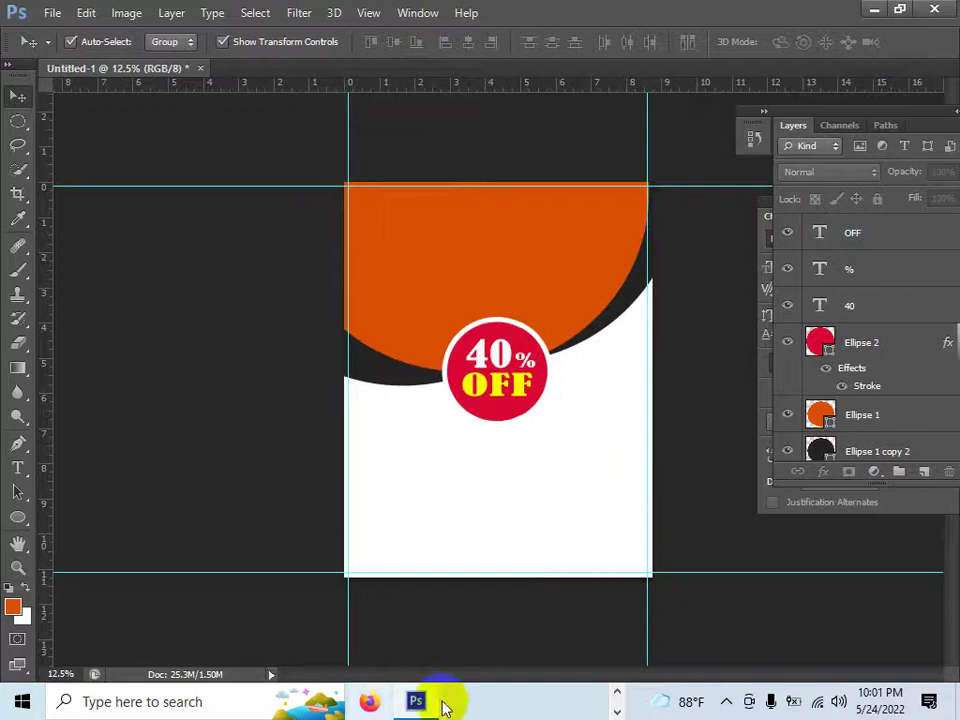
# Browse the Google Images 'flyer design restaurant' results in Chrome for reference.
pyautogui.click(617, 711)
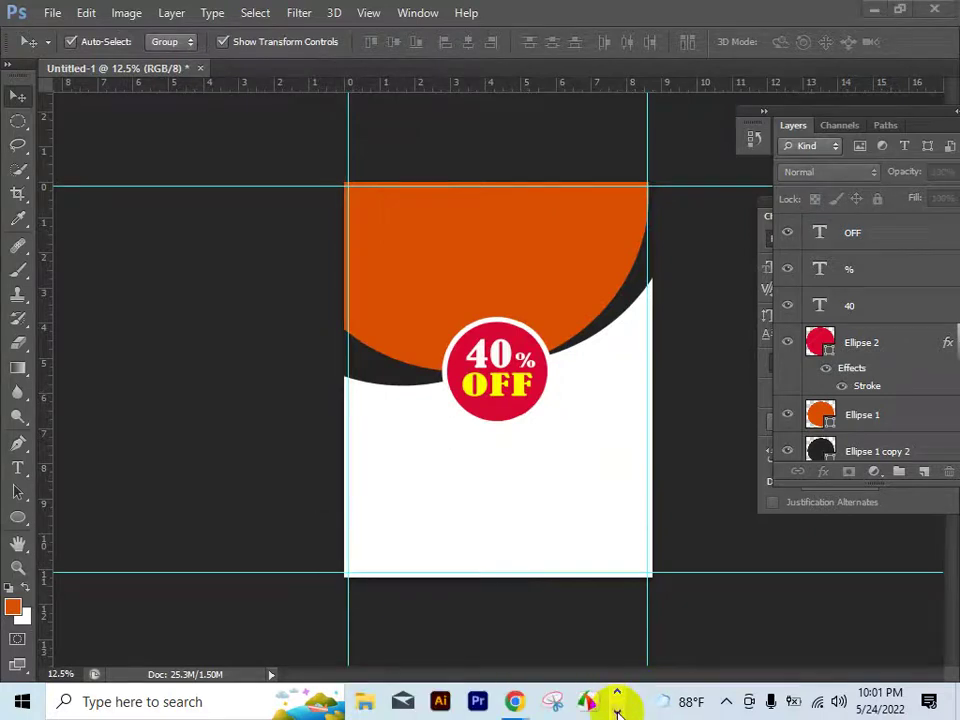
pyautogui.moveTo(514, 701)
pyautogui.click(460, 600)
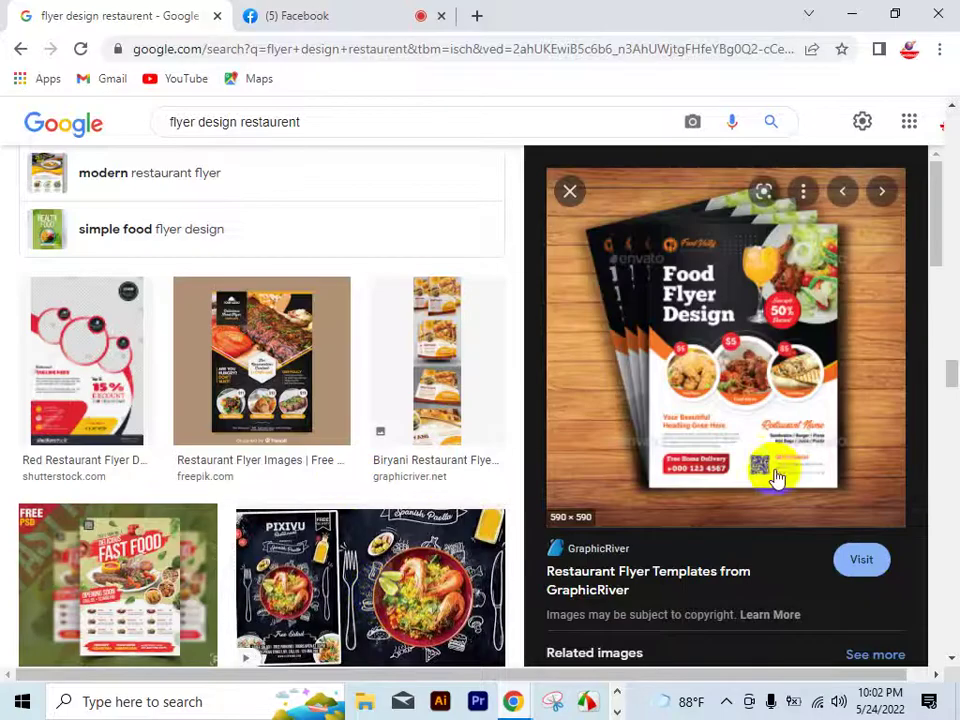
pyautogui.scroll(-2, 208, 486)
pyautogui.scroll(-3, 208, 494)
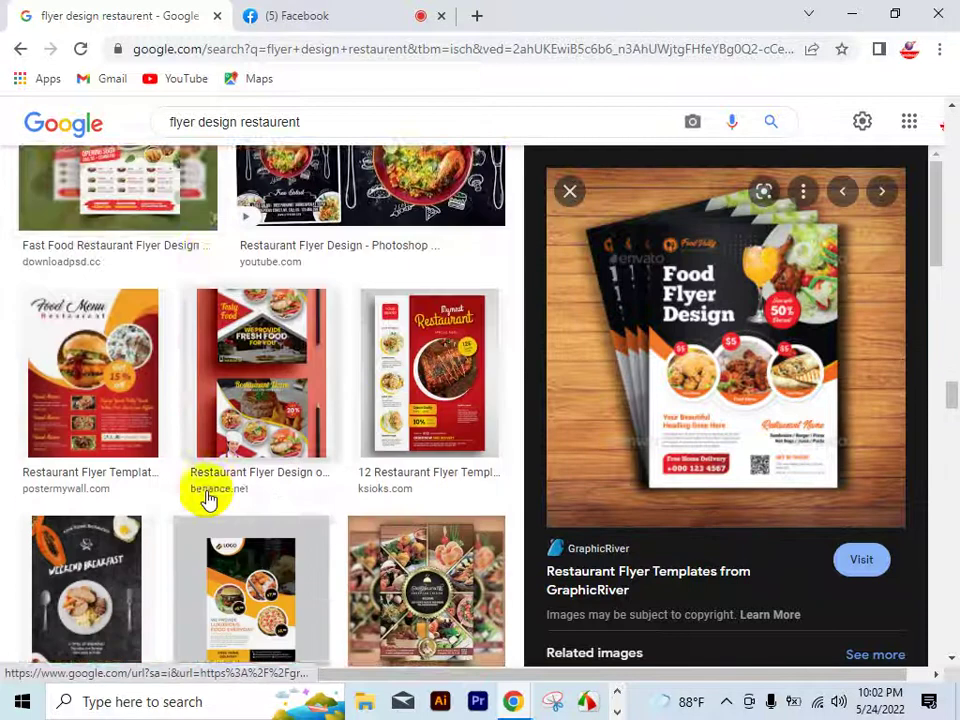
pyautogui.scroll(-2, 205, 496)
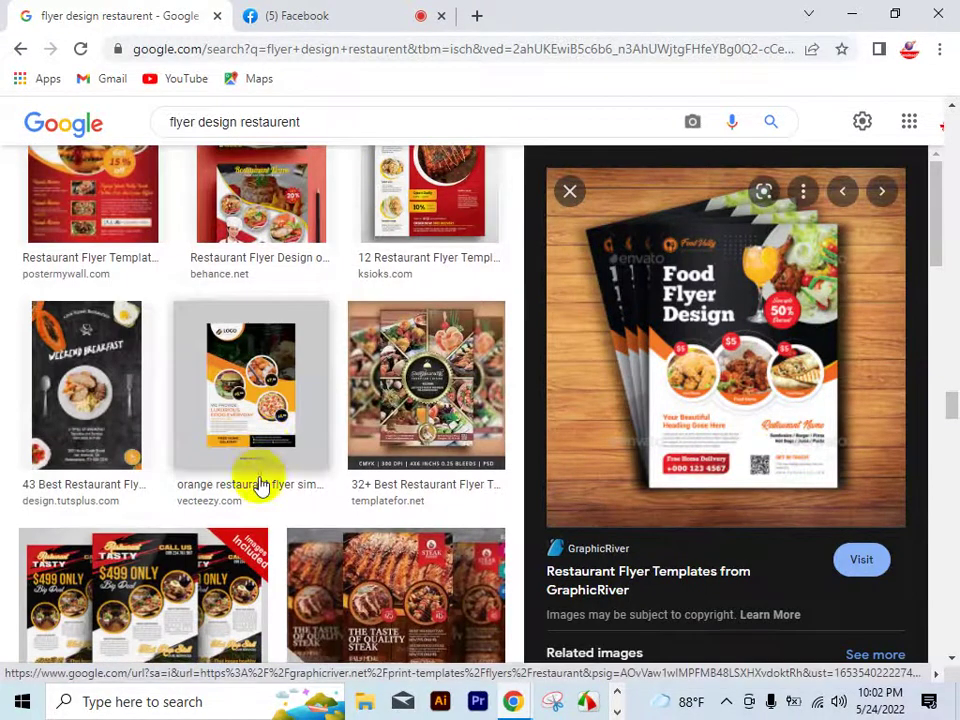
pyautogui.scroll(-3, 257, 482)
pyautogui.scroll(-2, 210, 450)
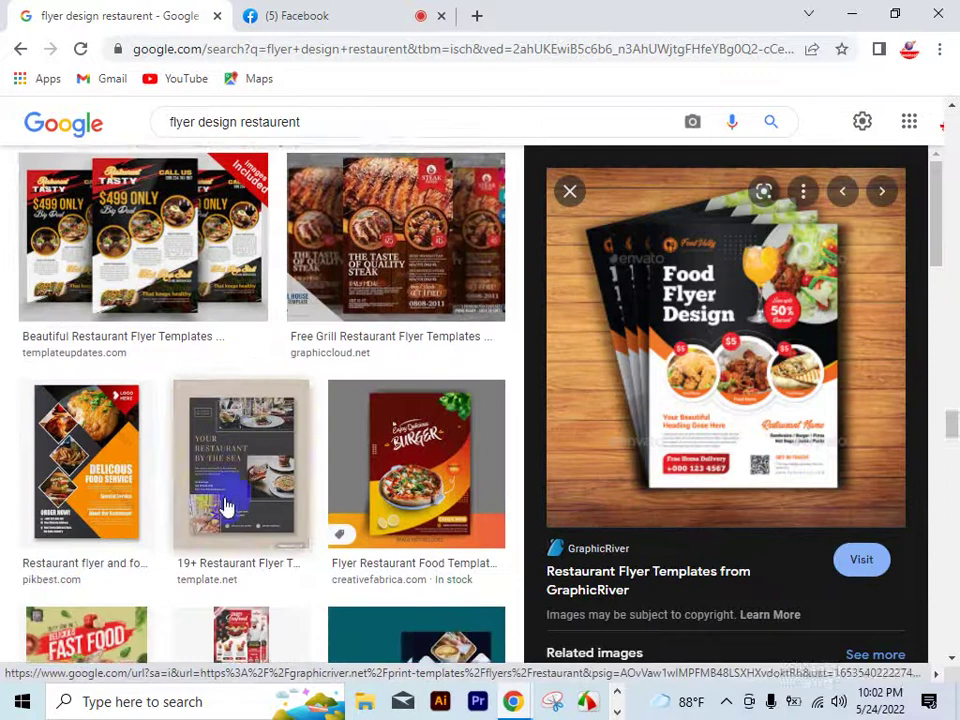
pyautogui.scroll(-1, 200, 470)
pyautogui.scroll(-1, 364, 514)
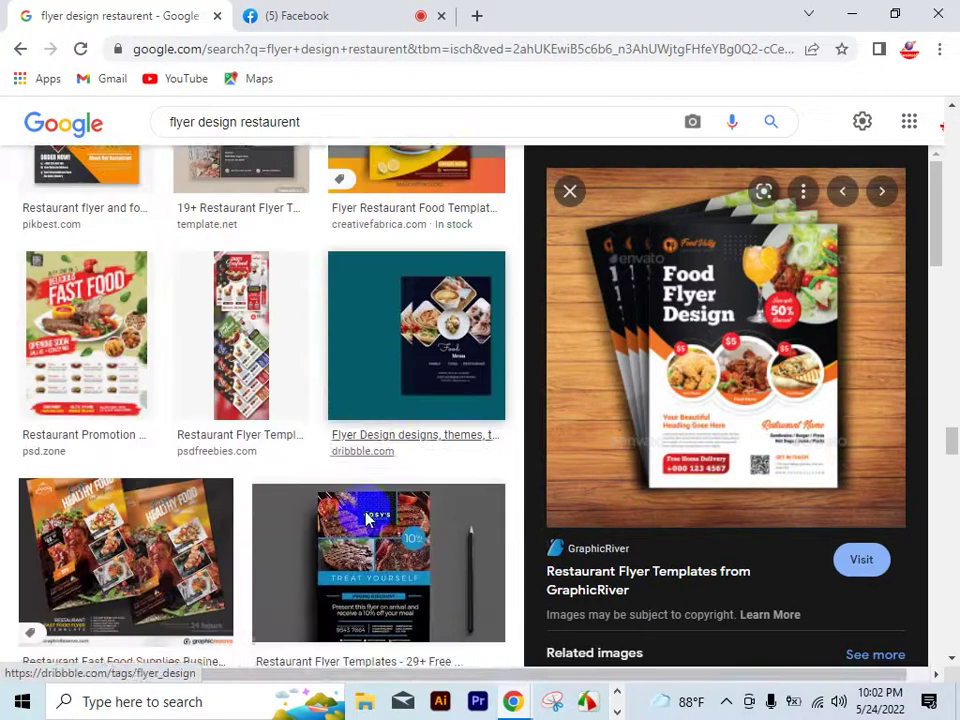
pyautogui.scroll(-2, 400, 560)
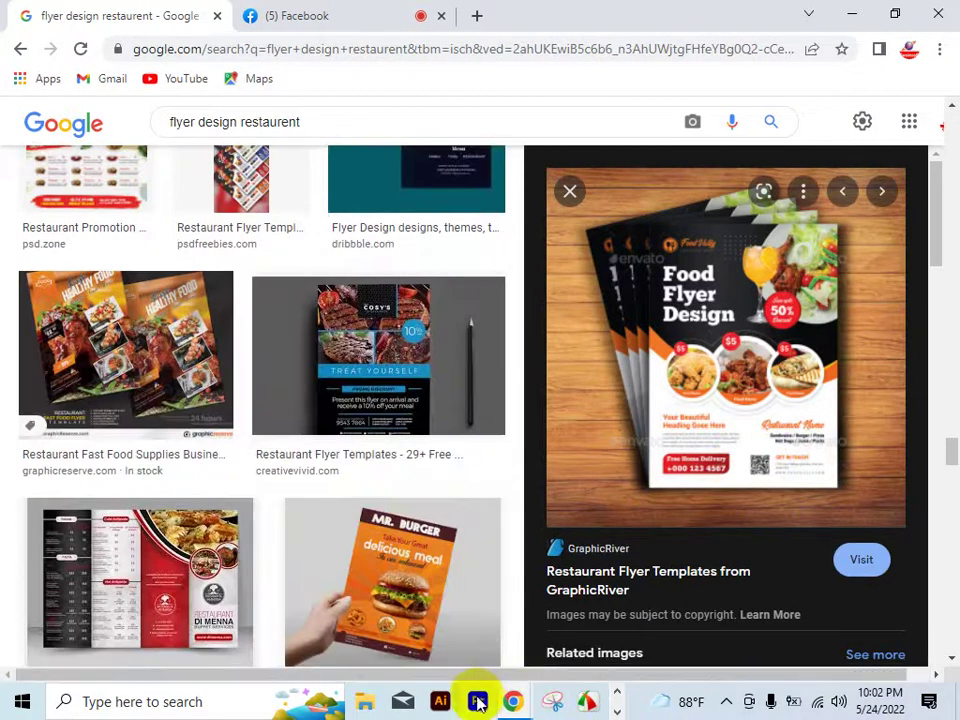
pyautogui.click(614, 706)
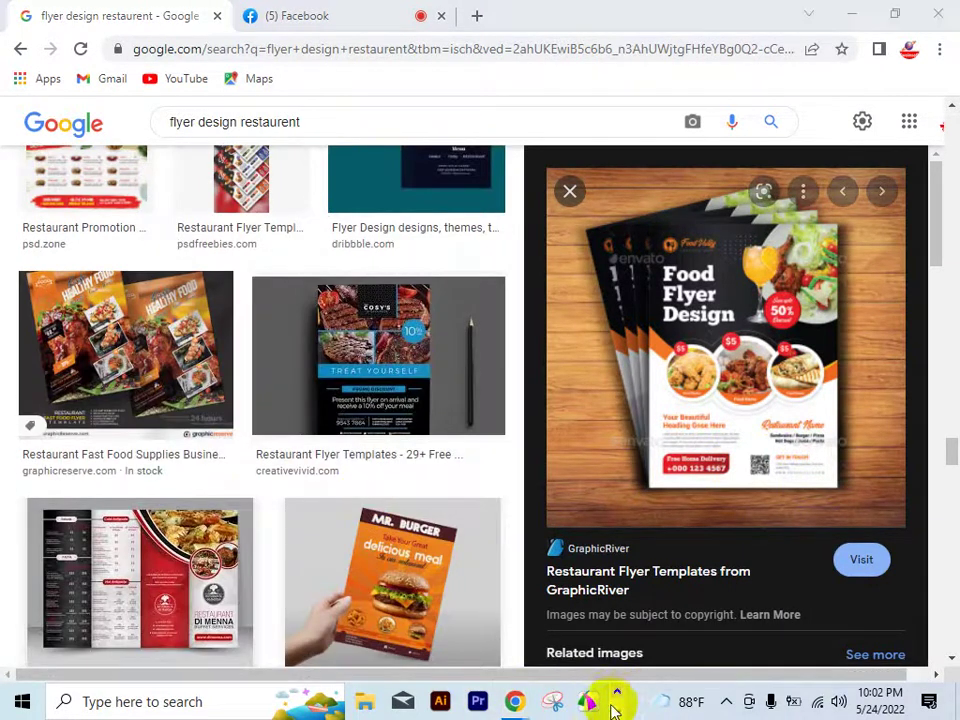
# Draw an orange rectangle and move it toward the poster's bottom-right corner.
pyautogui.click(420, 701)
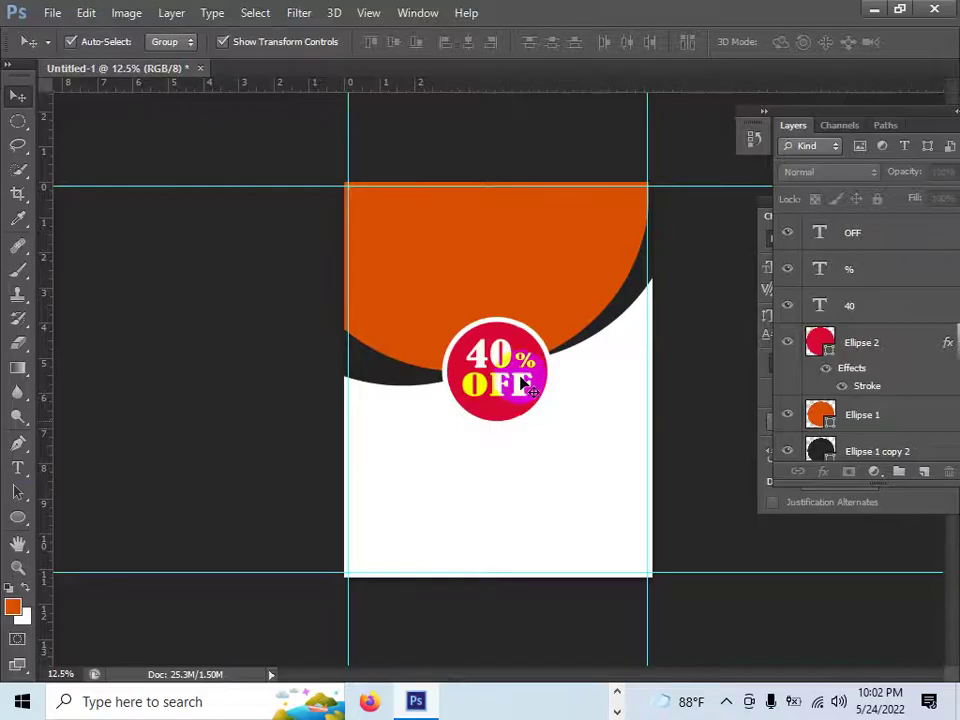
pyautogui.click(20, 508)
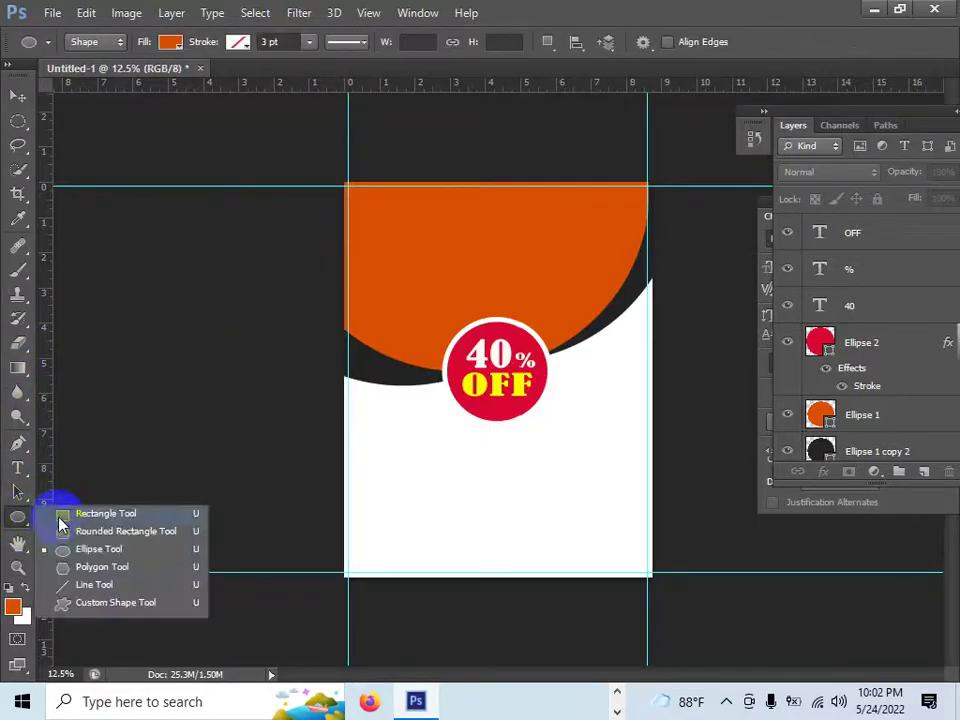
pyautogui.moveTo(22, 524); pyautogui.dragTo(85, 512)
pyautogui.moveTo(383, 421); pyautogui.dragTo(453, 540)
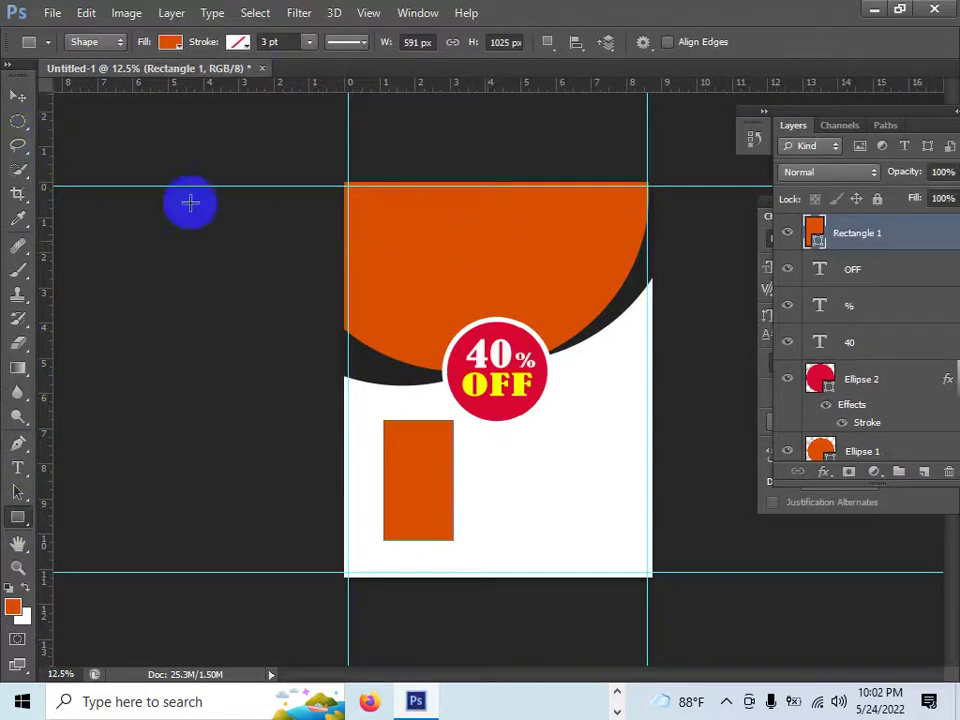
pyautogui.click(18, 95)
pyautogui.click(430, 465)
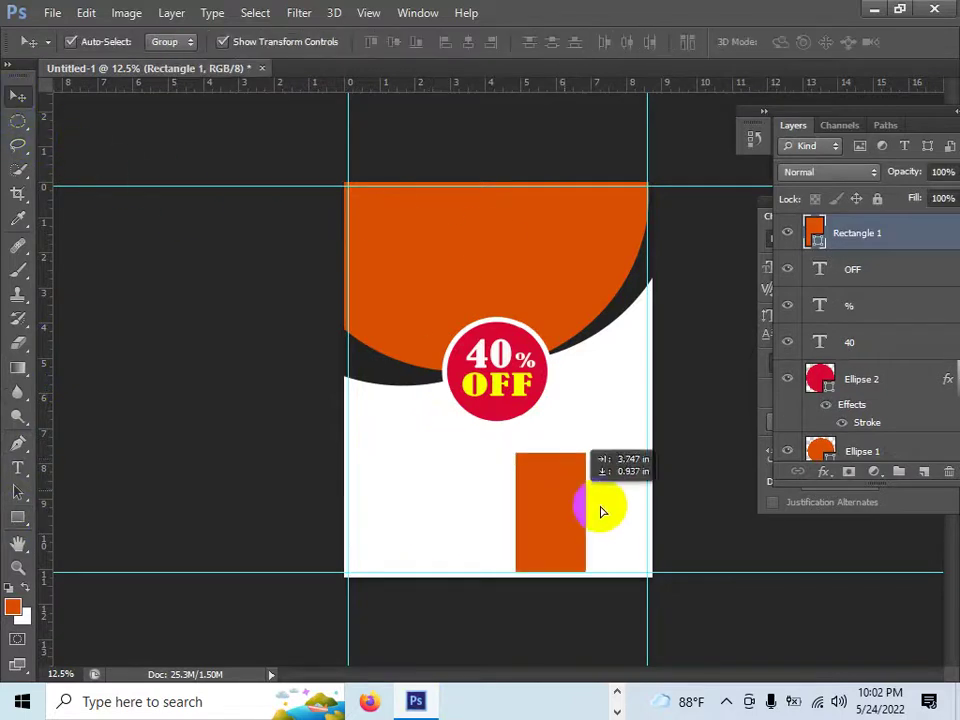
pyautogui.moveTo(430, 465); pyautogui.dragTo(601, 512)
# Rotate the rectangle about 41° and stretch it past the corner edges.
pyautogui.moveTo(640, 453); pyautogui.dragTo(700, 495)
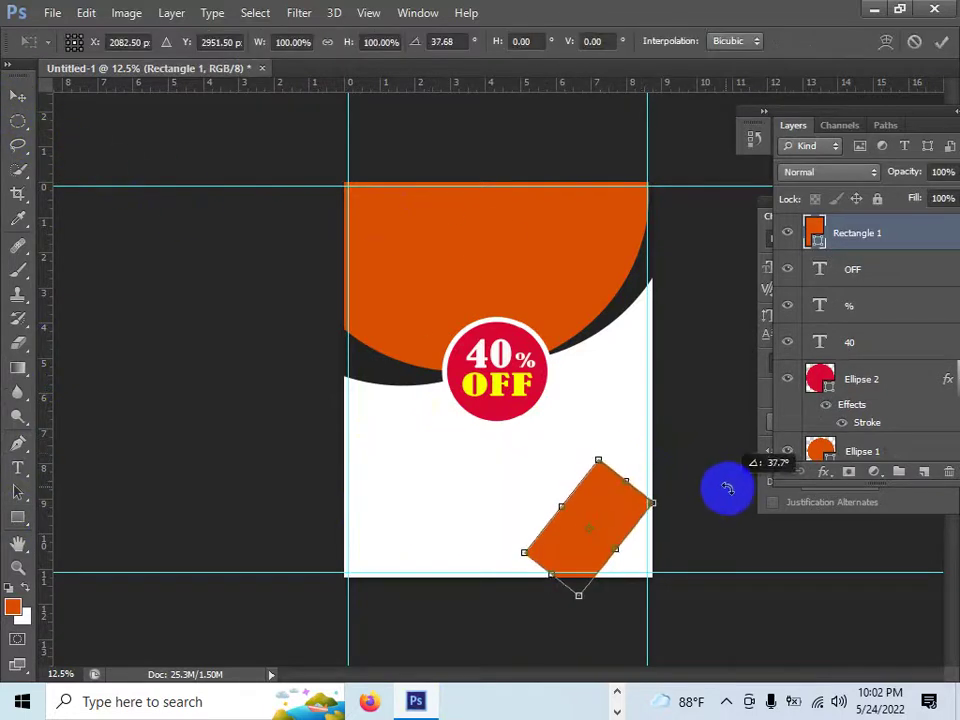
pyautogui.moveTo(633, 485); pyautogui.dragTo(682, 463)
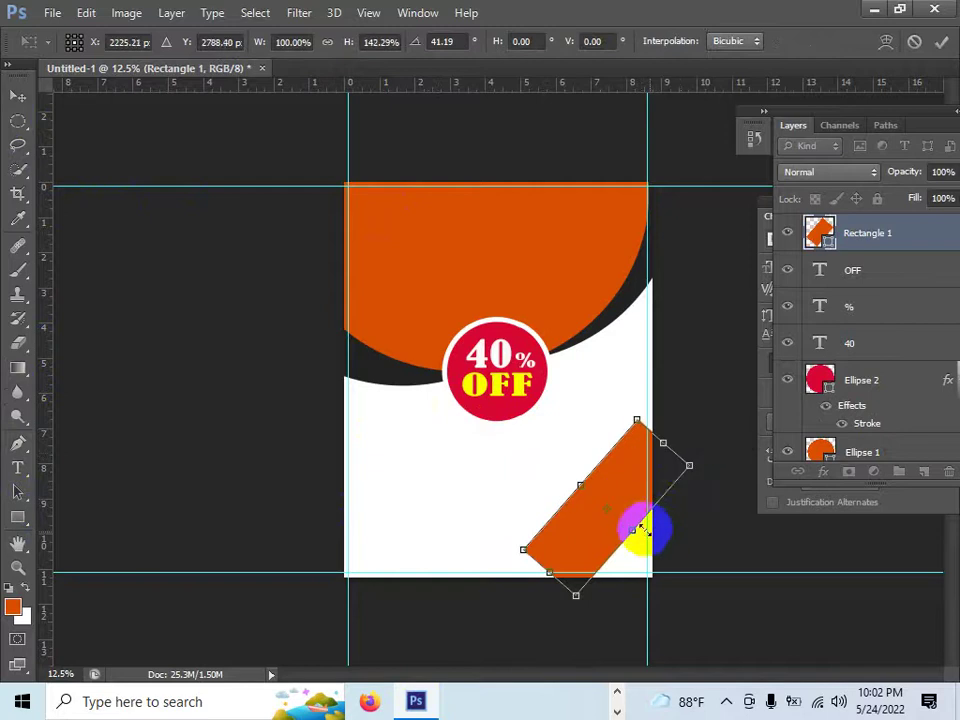
pyautogui.moveTo(643, 529); pyautogui.dragTo(674, 568)
pyautogui.moveTo(542, 623); pyautogui.dragTo(552, 591)
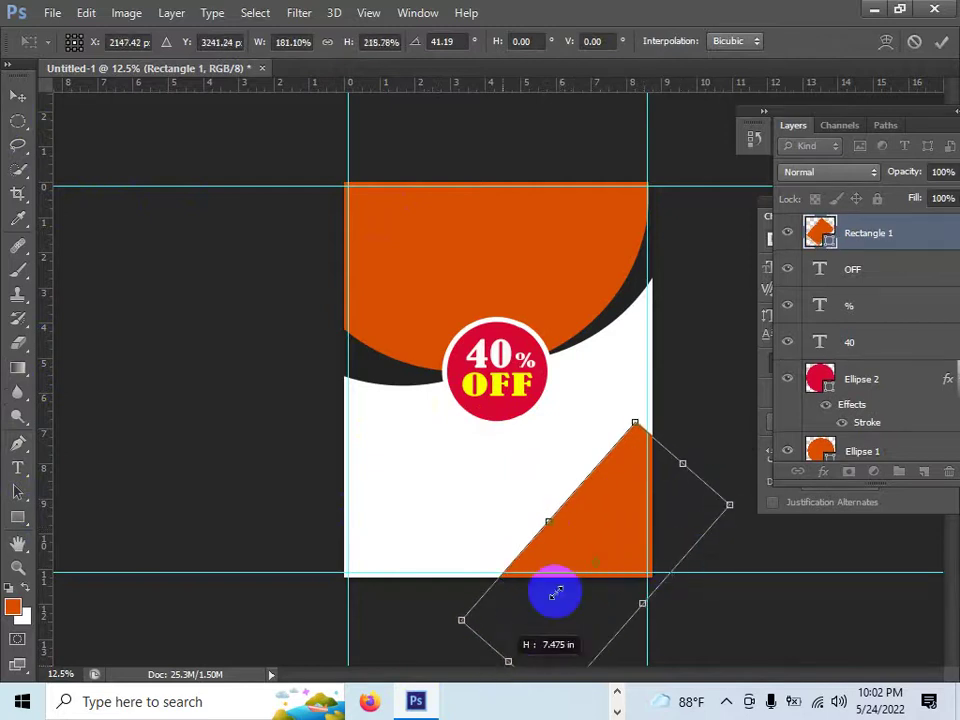
pyautogui.moveTo(593, 531); pyautogui.dragTo(604, 540)
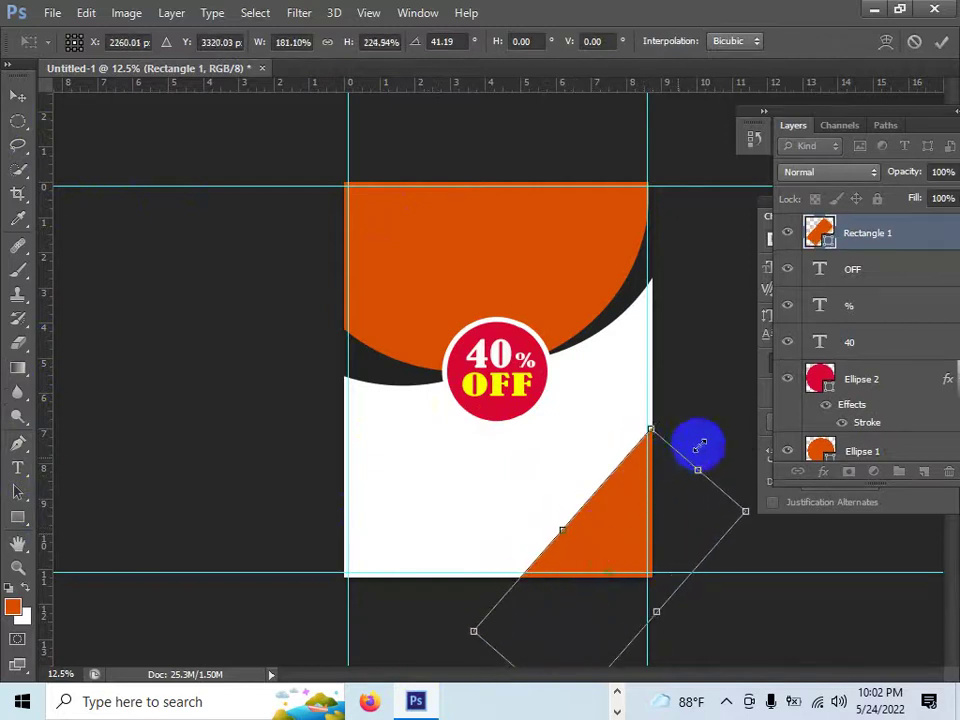
pyautogui.moveTo(695, 472); pyautogui.dragTo(712, 453)
pyautogui.moveTo(575, 507); pyautogui.dragTo(562, 511)
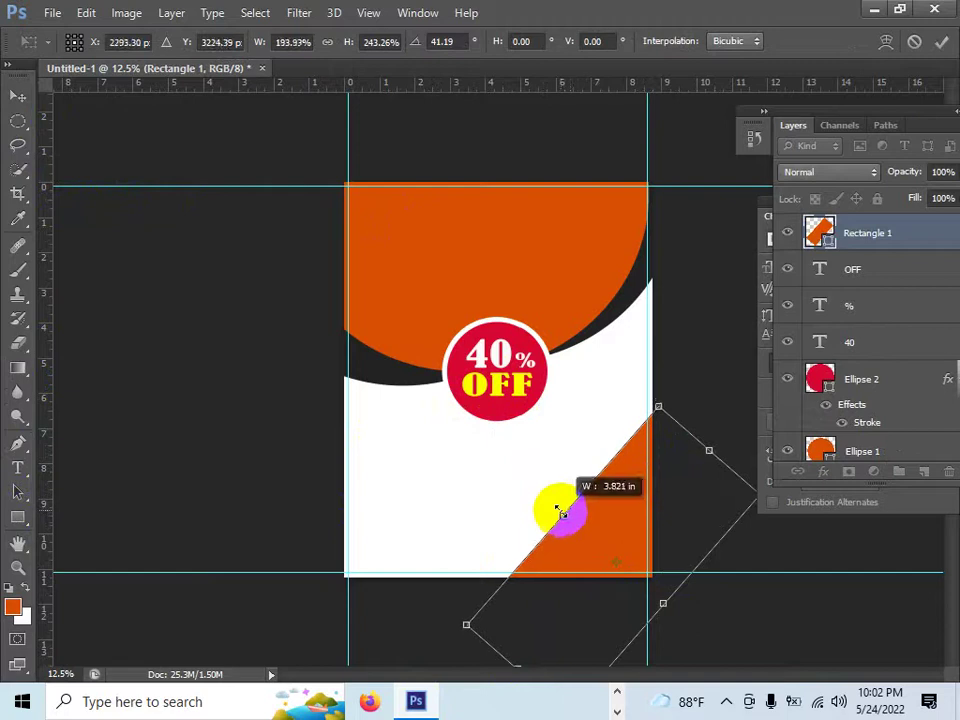
pyautogui.press('Return')
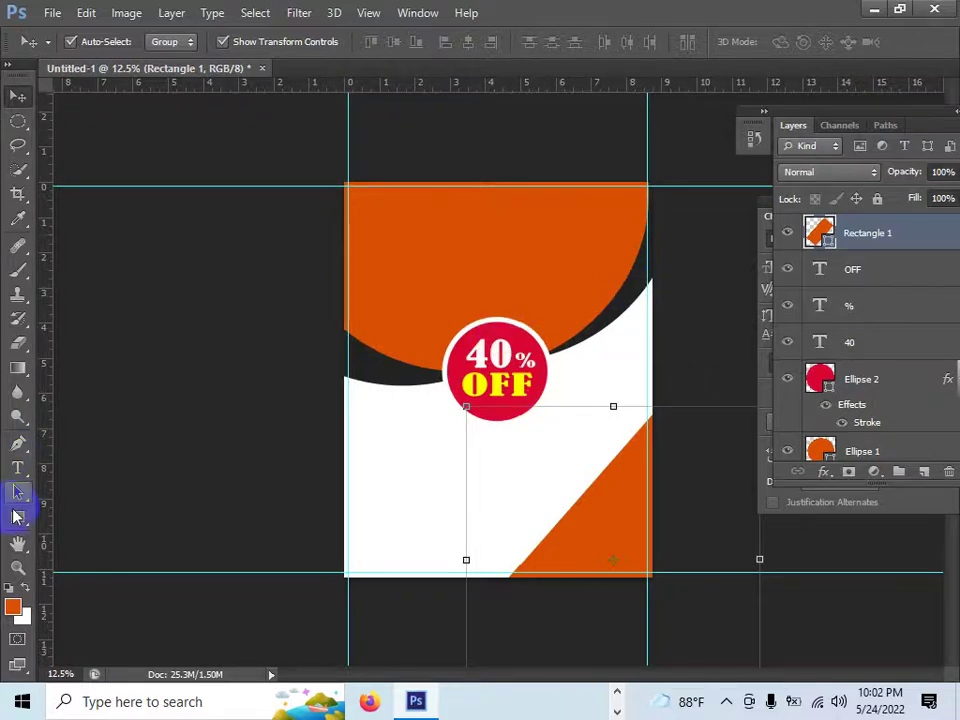
# Look up the badge circle's fill colour in the Color Picker.
pyautogui.click(495, 322)
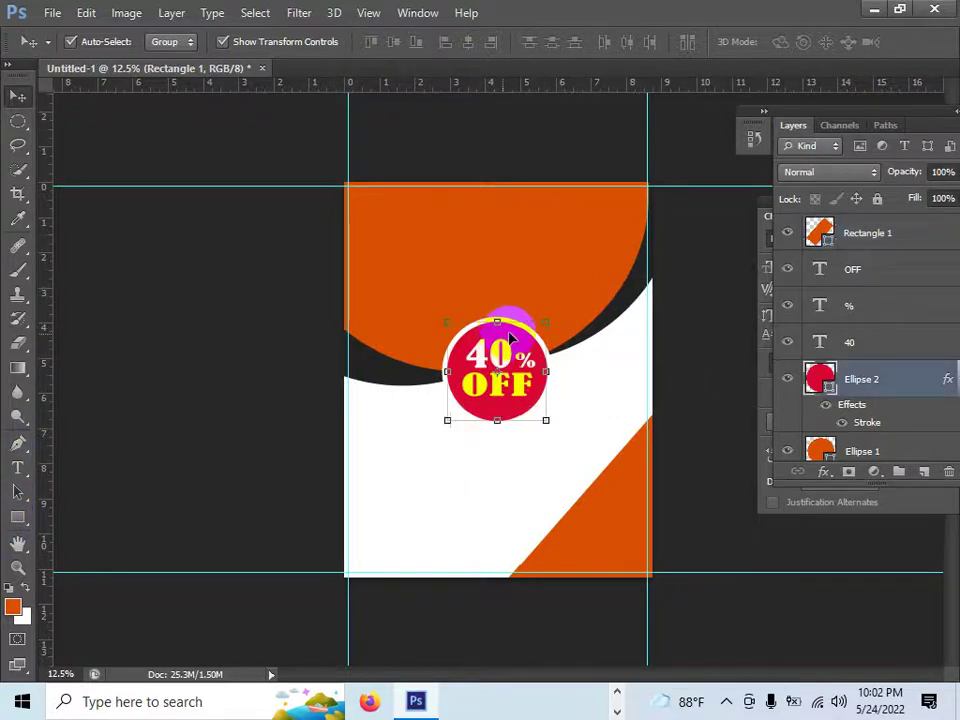
pyautogui.doubleClick(819, 380)
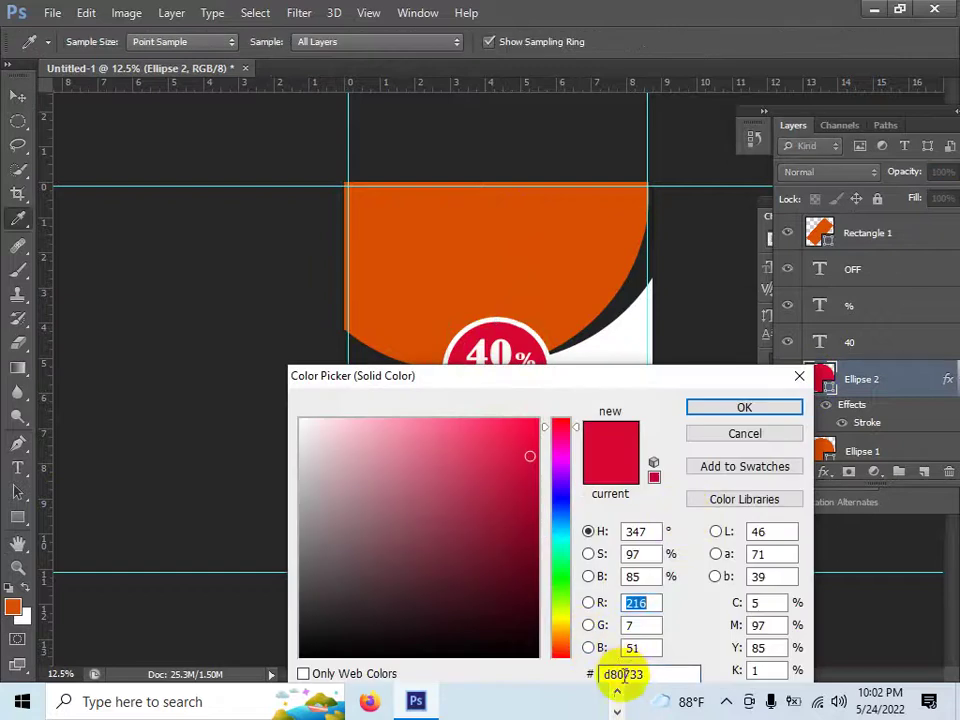
pyautogui.click(762, 412)
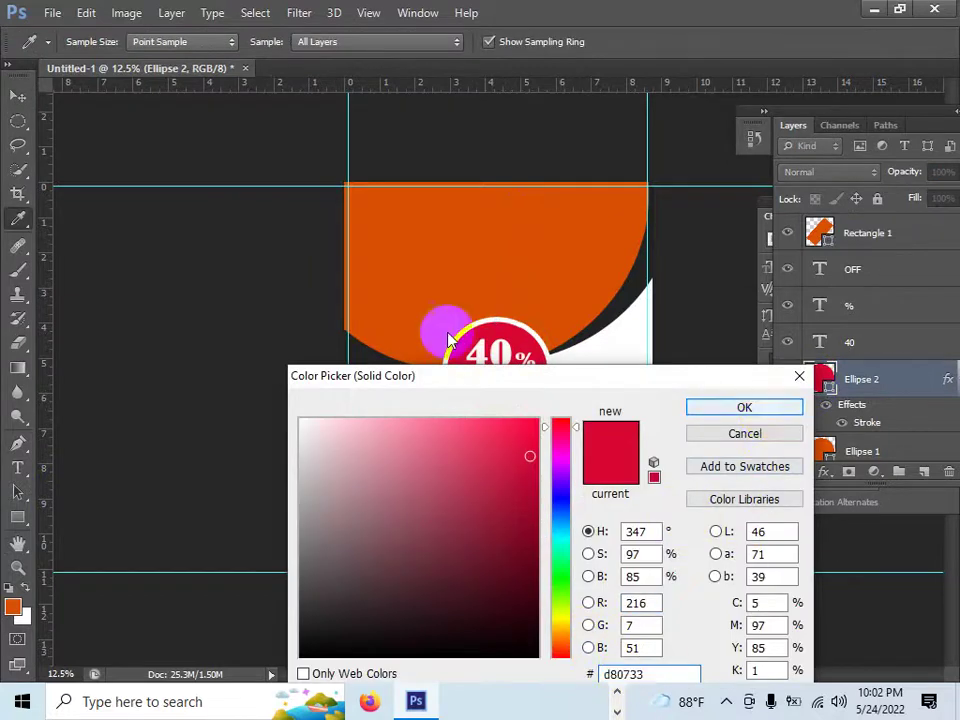
# Fill the corner triangle with red d80733.
pyautogui.click(20, 98)
pyautogui.click(606, 538)
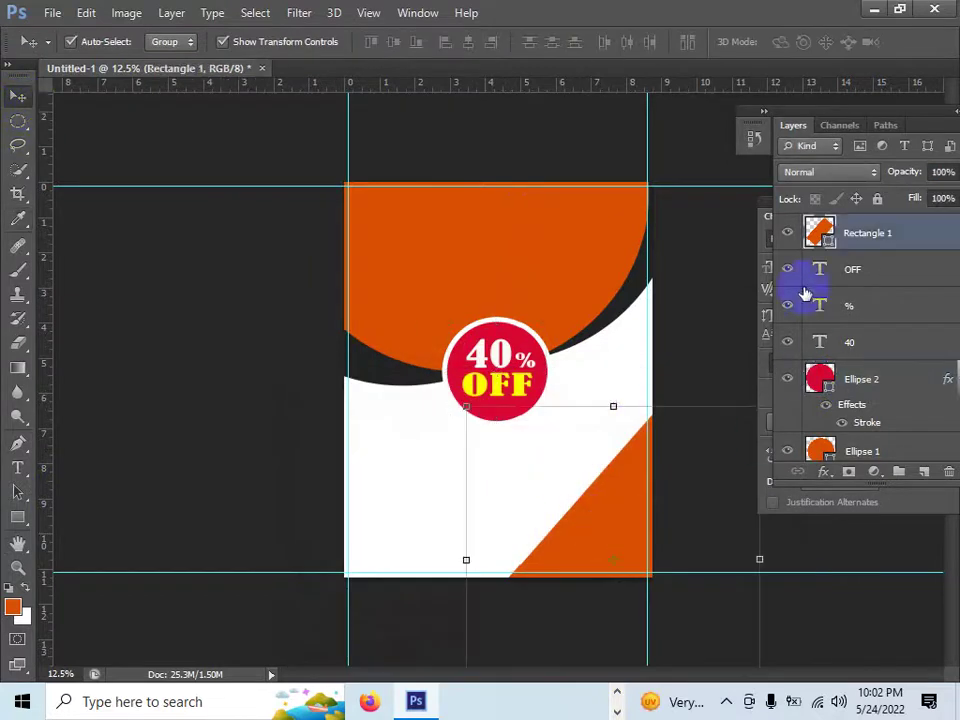
pyautogui.doubleClick(820, 234)
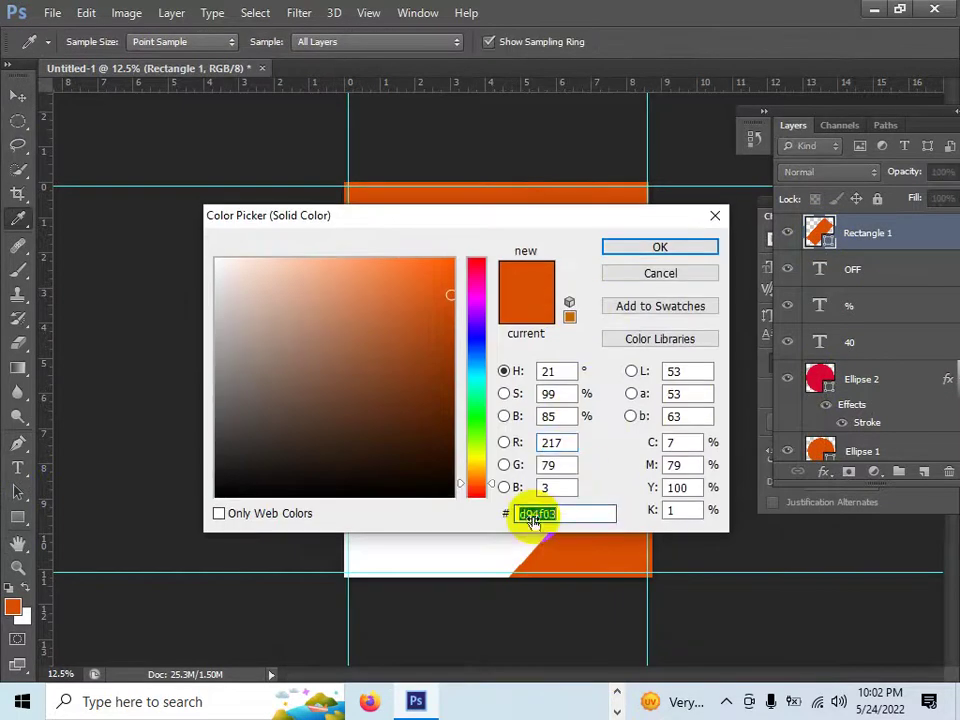
pyautogui.write('d80733')
pyautogui.click(660, 248)
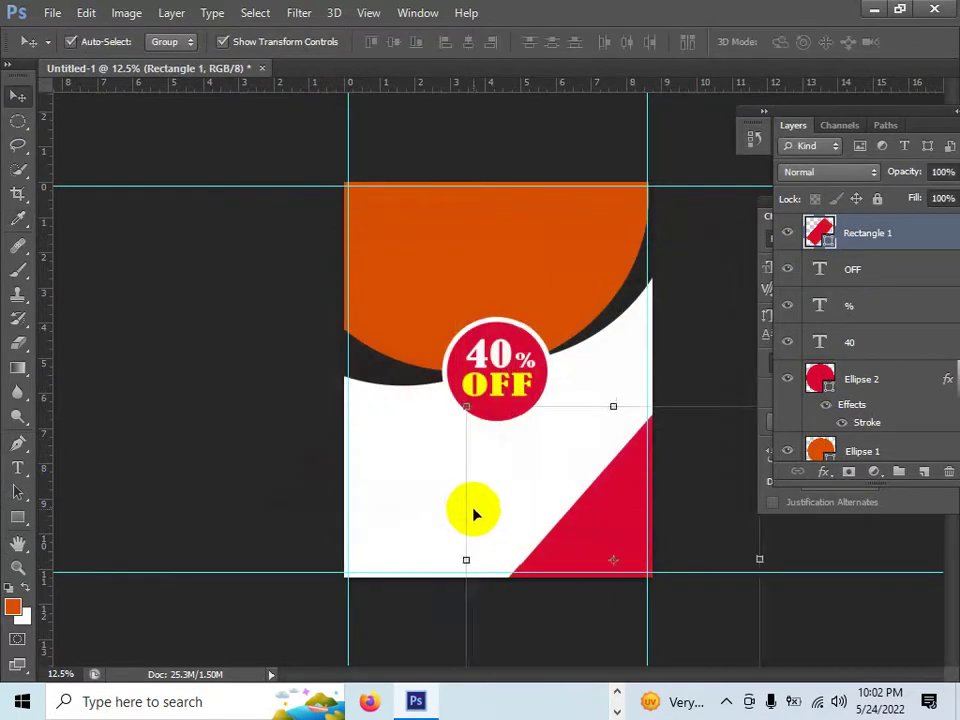
pyautogui.click(447, 508)
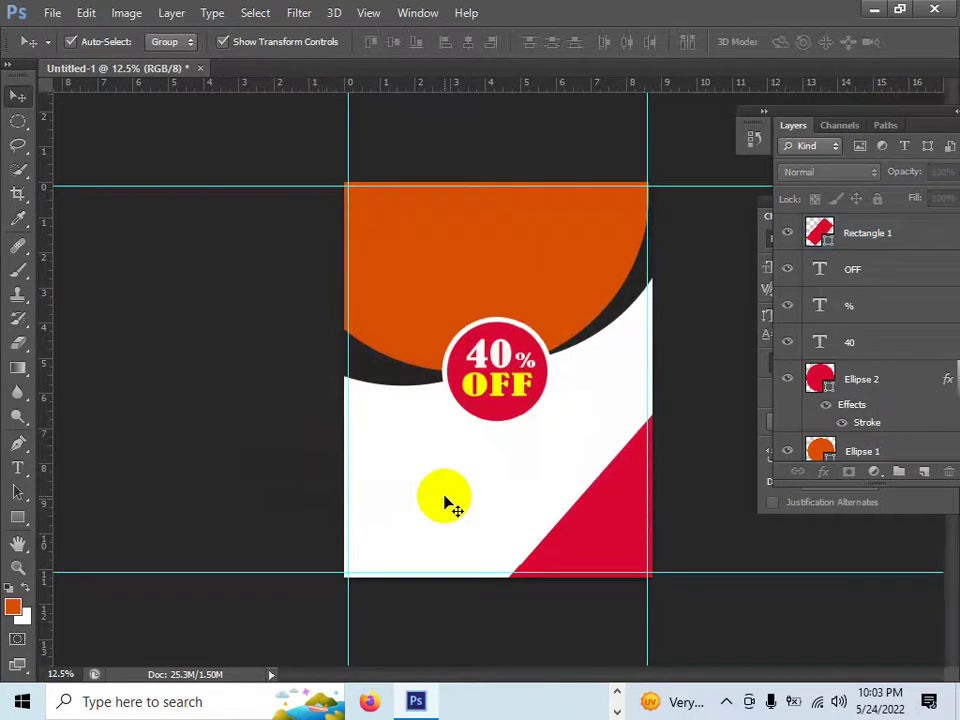
# Draw a thin rectangle along the bottom edge, stacked beneath the red triangle.
pyautogui.click(18, 519)
pyautogui.moveTo(329, 551); pyautogui.dragTo(584, 617)
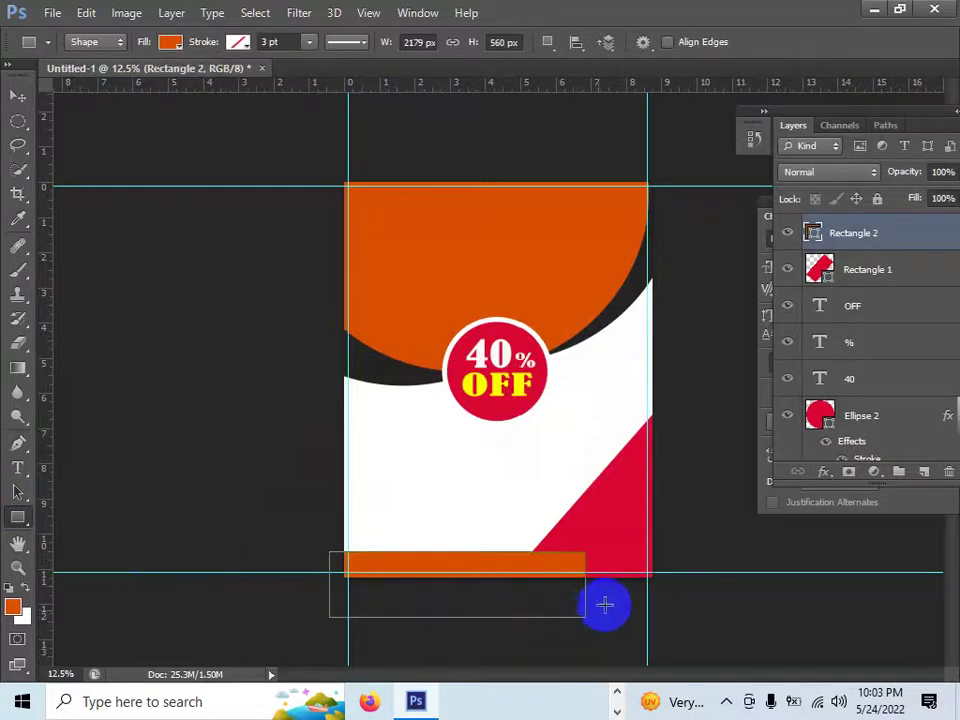
pyautogui.moveTo(851, 283); pyautogui.dragTo(855, 240)
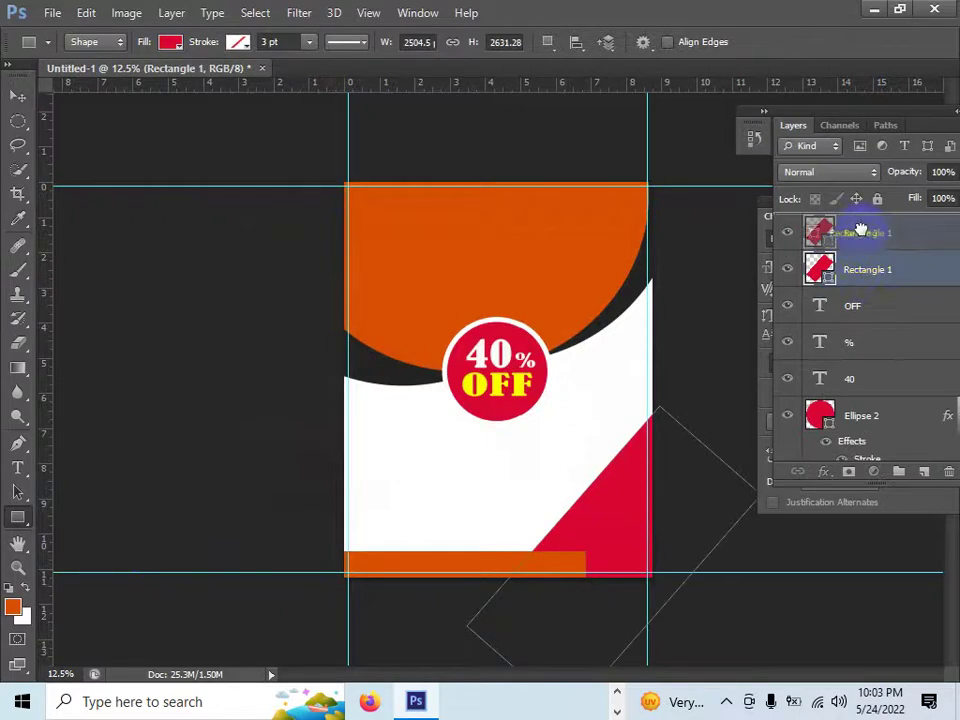
pyautogui.moveTo(863, 281); pyautogui.dragTo(848, 231)
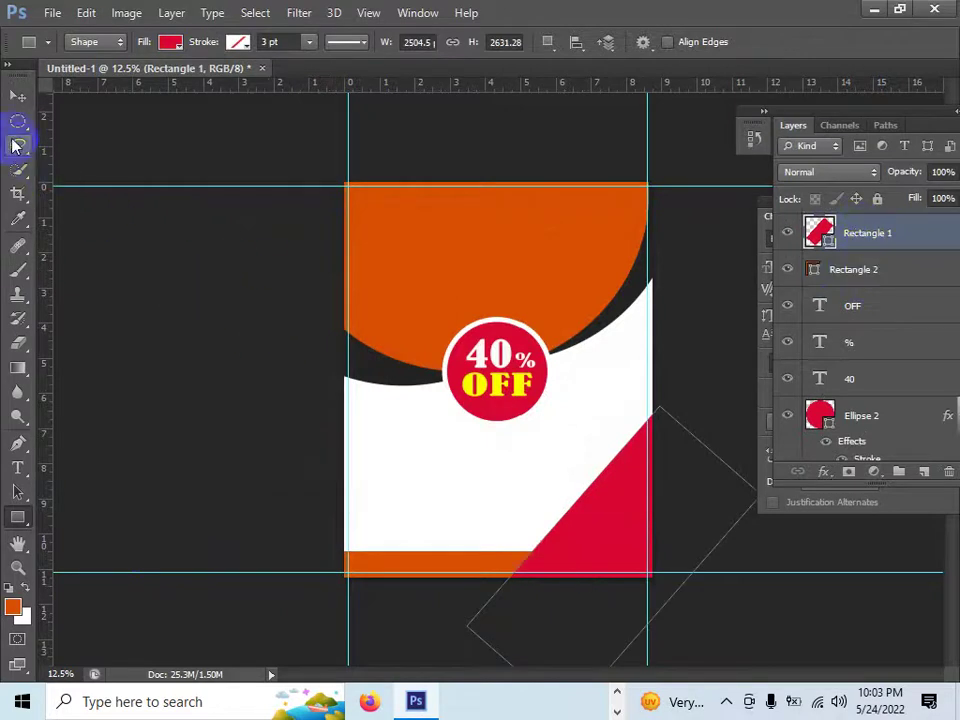
# Check the dark Ellipse 1 copy's fill colour, then select the bottom strip.
pyautogui.click(18, 97)
pyautogui.click(369, 476)
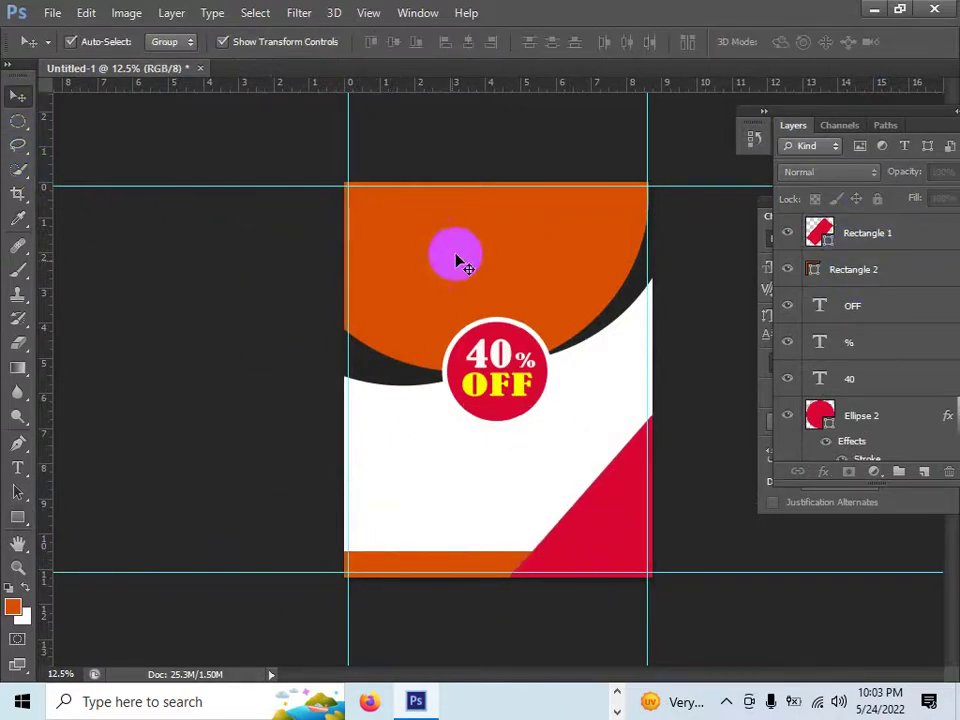
pyautogui.click(395, 384)
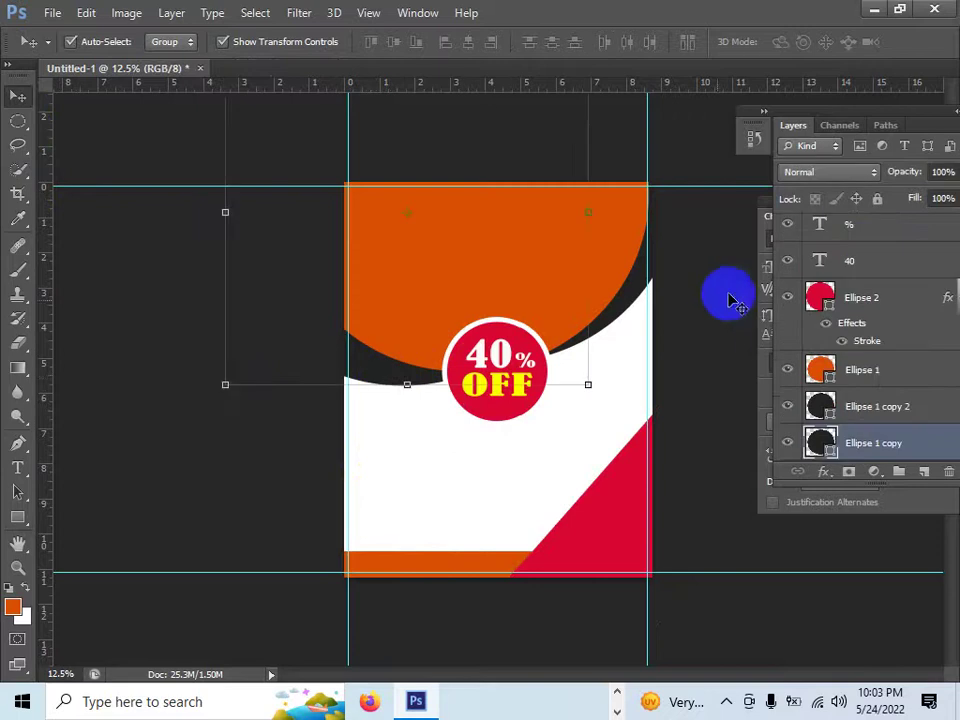
pyautogui.doubleClick(820, 443)
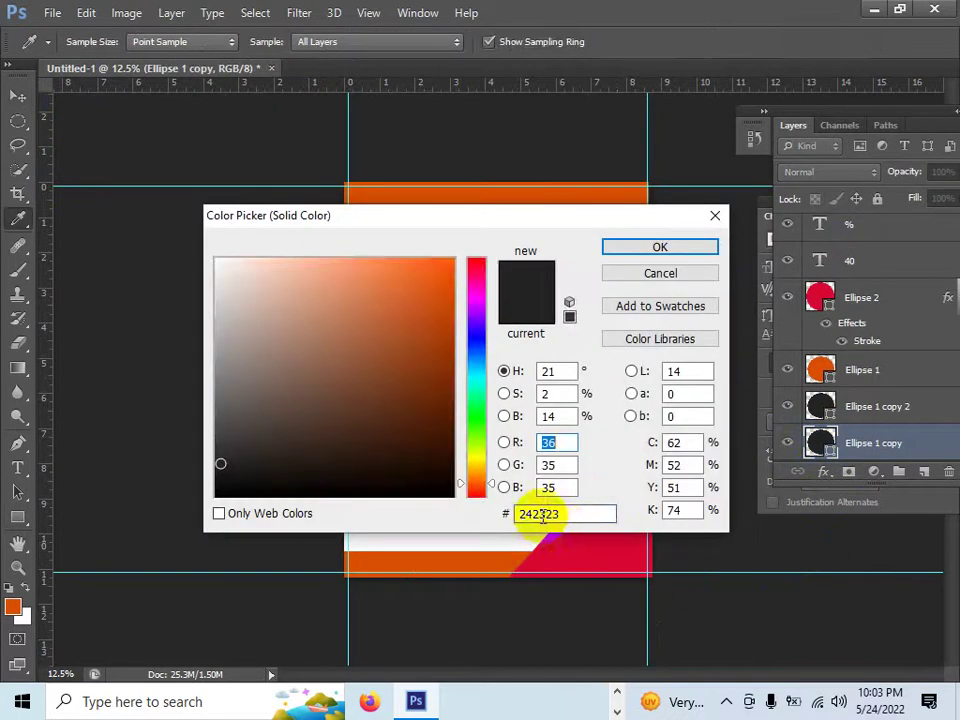
pyautogui.doubleClick(539, 513)
pyautogui.click(683, 240)
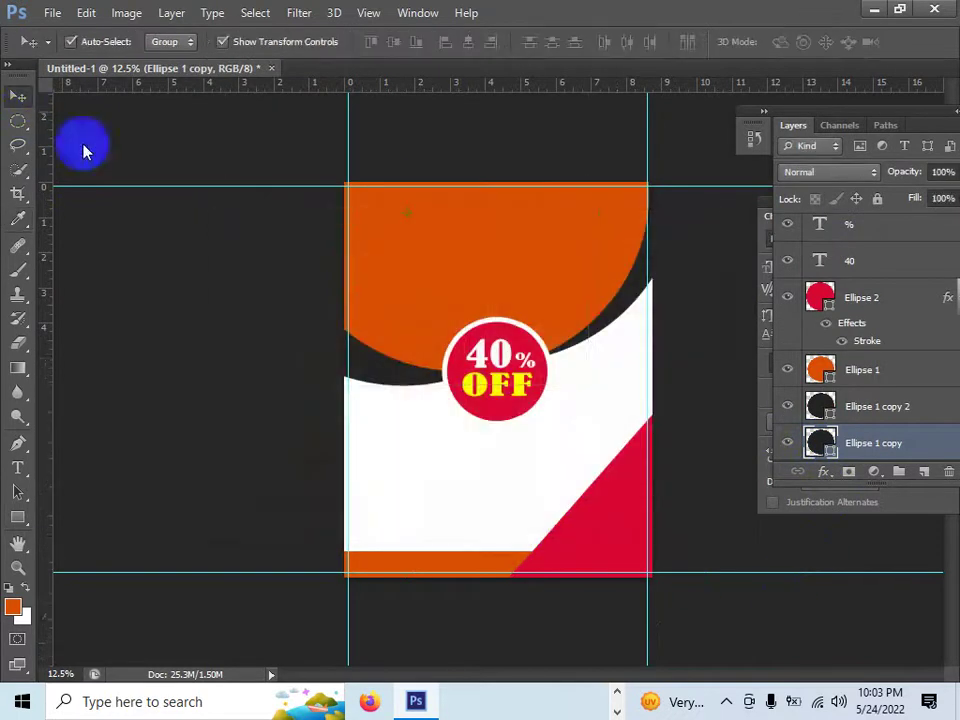
pyautogui.click(429, 561)
# Open and close the bottom bar's layer style settings unchanged.
pyautogui.click(813, 233)
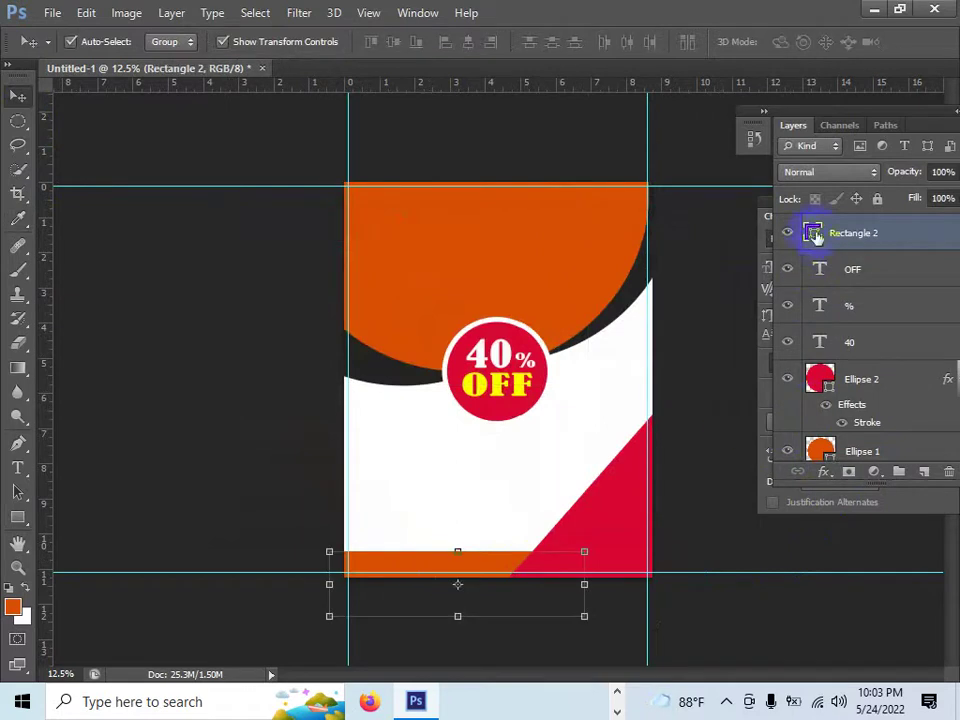
pyautogui.click(820, 478)
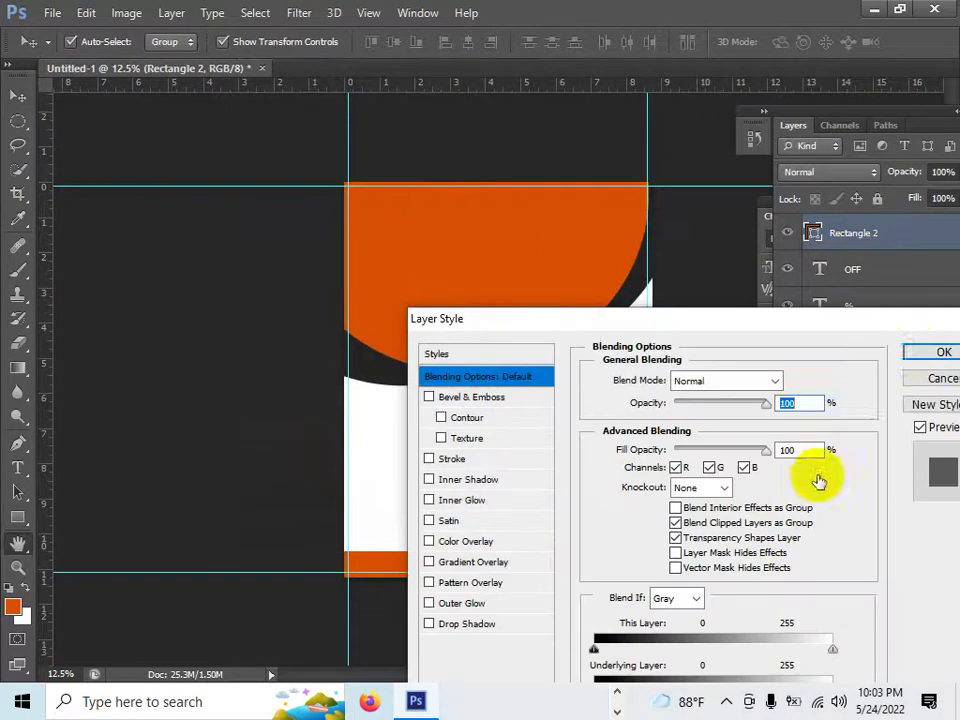
pyautogui.moveTo(639, 322); pyautogui.dragTo(369, 327)
pyautogui.click(711, 320)
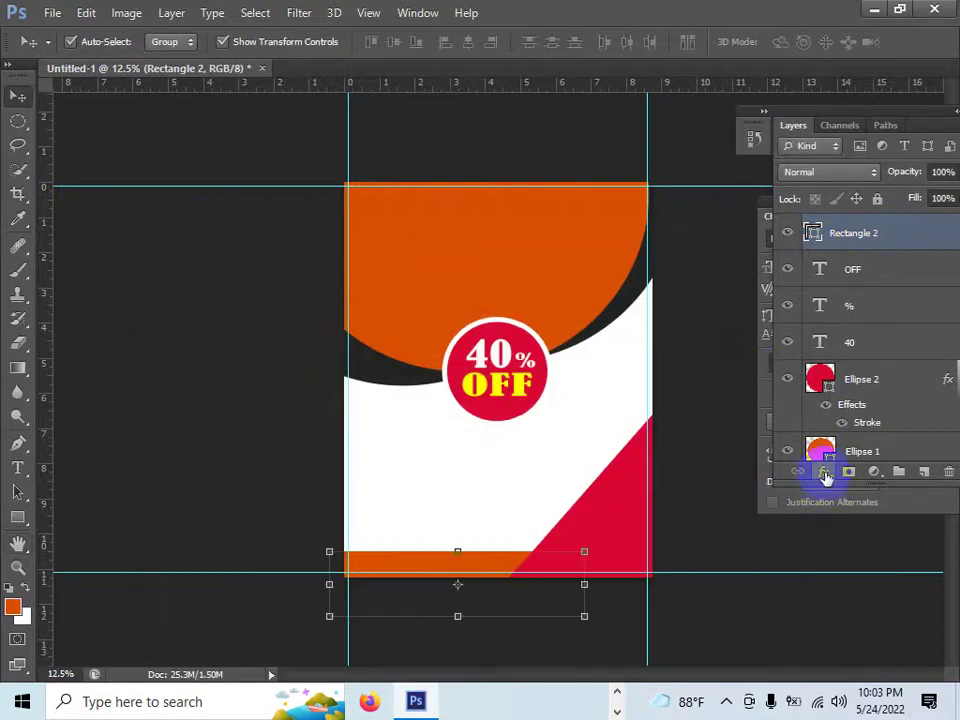
# Add a Color Overlay of 242323 to the bottom bar.
pyautogui.click(823, 472)
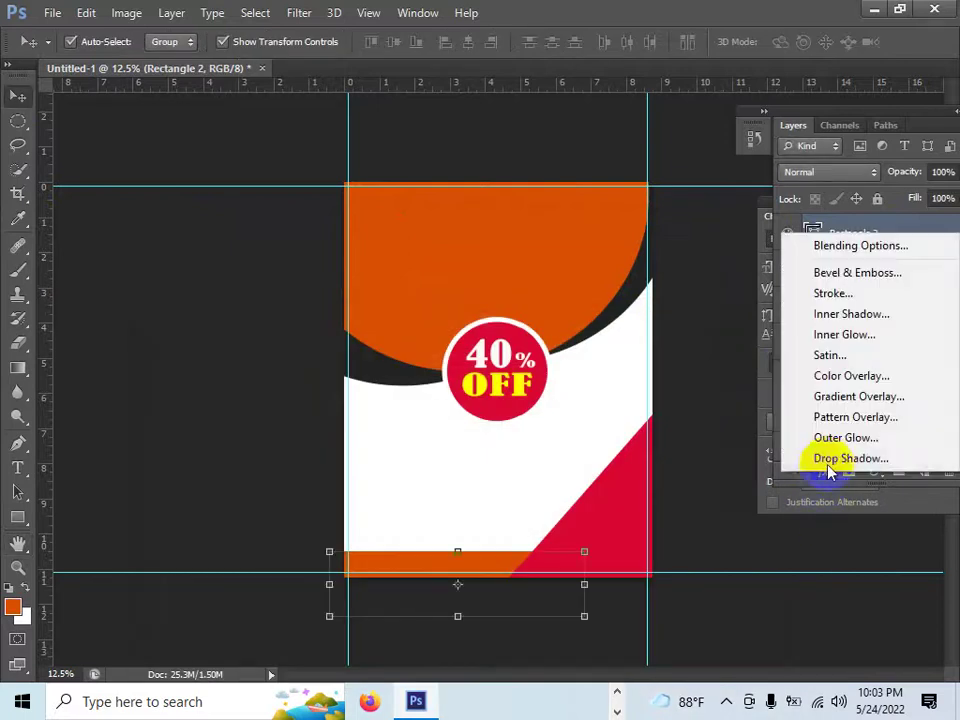
pyautogui.click(842, 376)
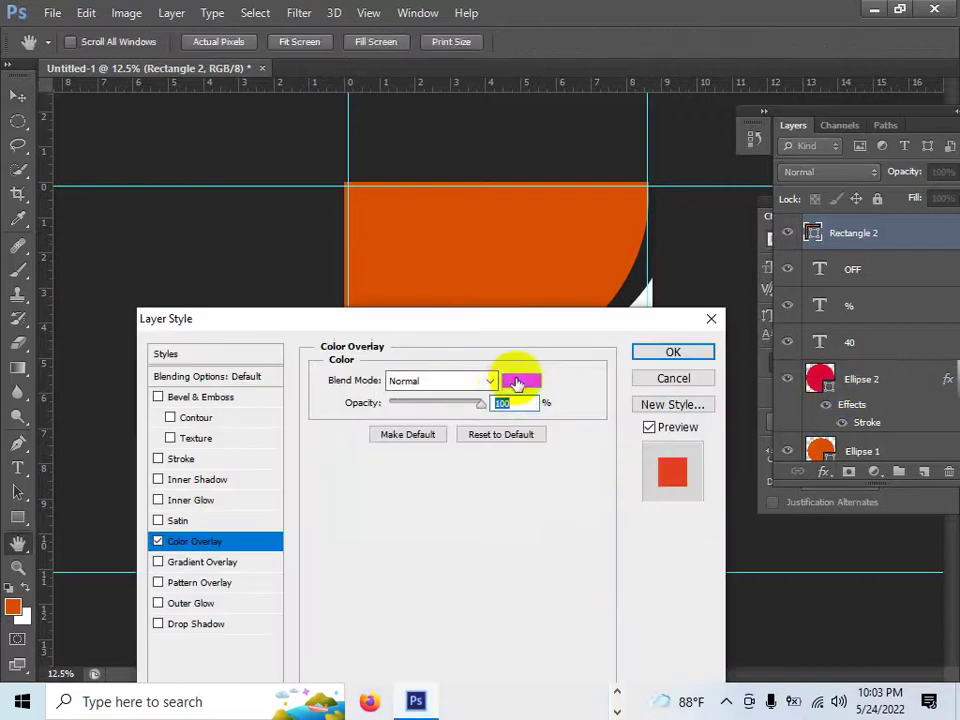
pyautogui.click(521, 381)
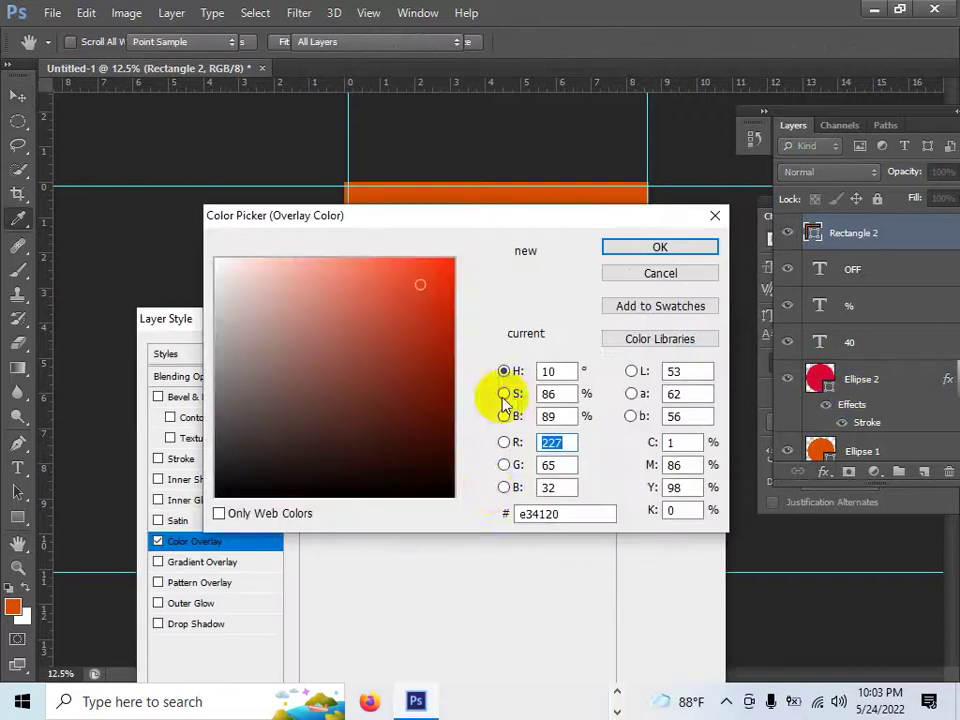
pyautogui.doubleClick(522, 514)
pyautogui.write('242323')
pyautogui.click(680, 253)
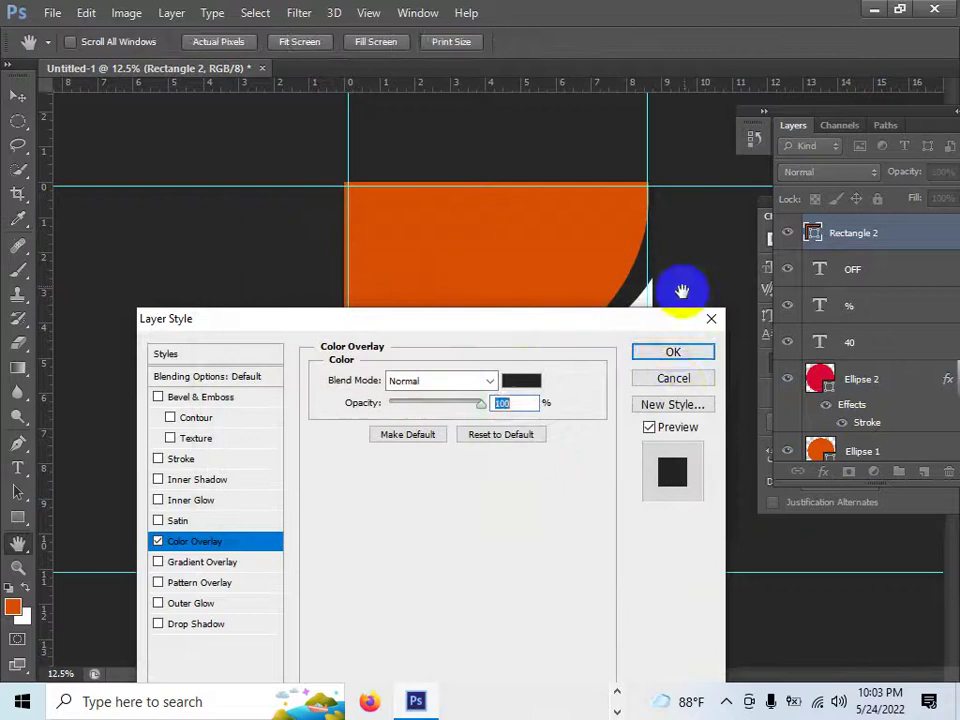
pyautogui.click(675, 356)
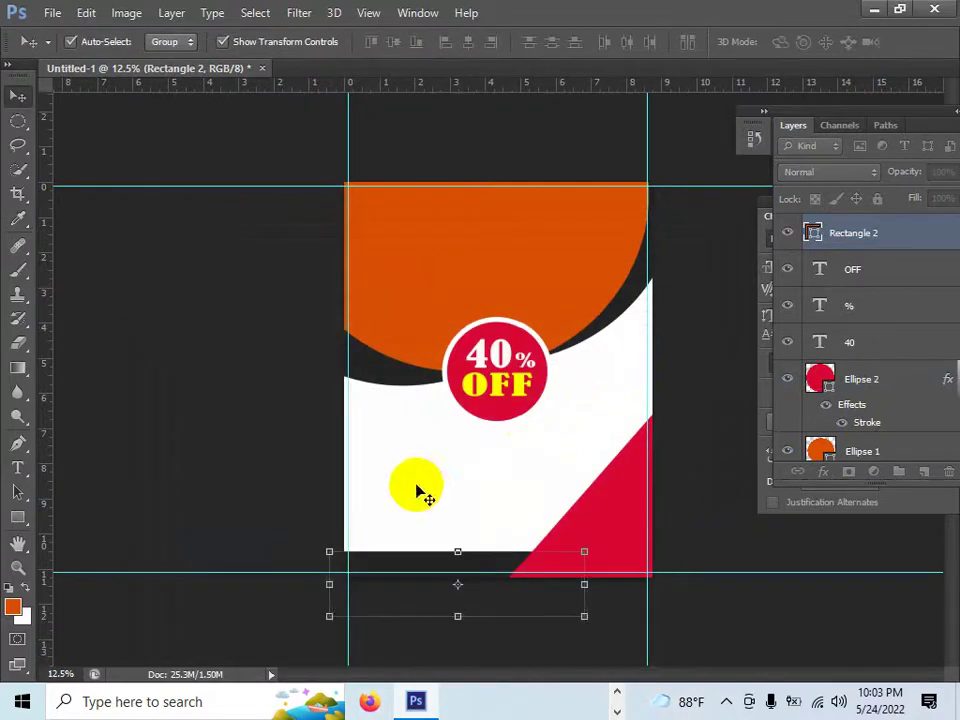
pyautogui.click(49, 489)
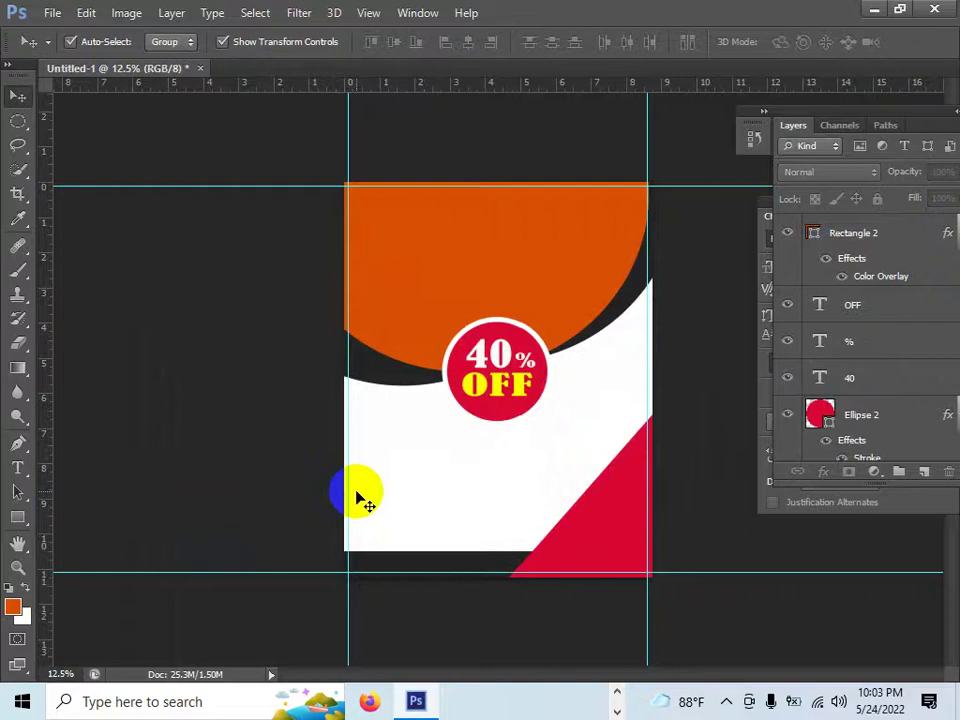
# Duplicate the yellow OFF text onto the dark bottom bar and move the copy to the top of the layer stack.
pyautogui.hotkey('ctrl', '+')
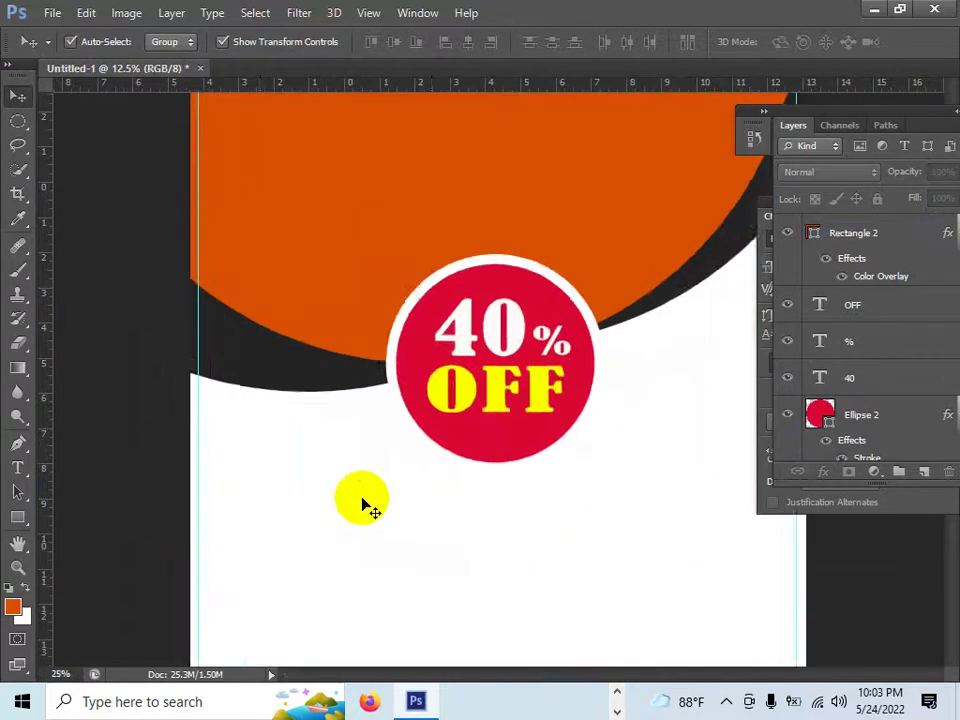
pyautogui.hotkey('ctrl', '+')
pyautogui.hotkey('ctrl', '+')
pyautogui.scroll(-3, 480, 440)
pyautogui.scroll(-1, 349, 514)
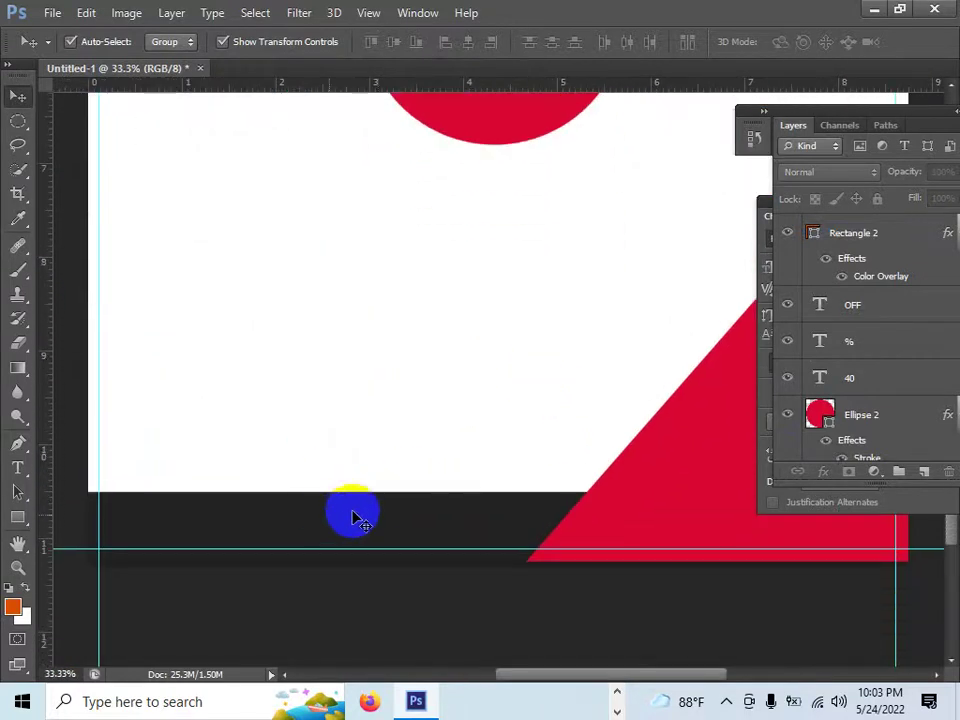
pyautogui.scroll(2, 587, 355)
pyautogui.scroll(-1, 590, 357)
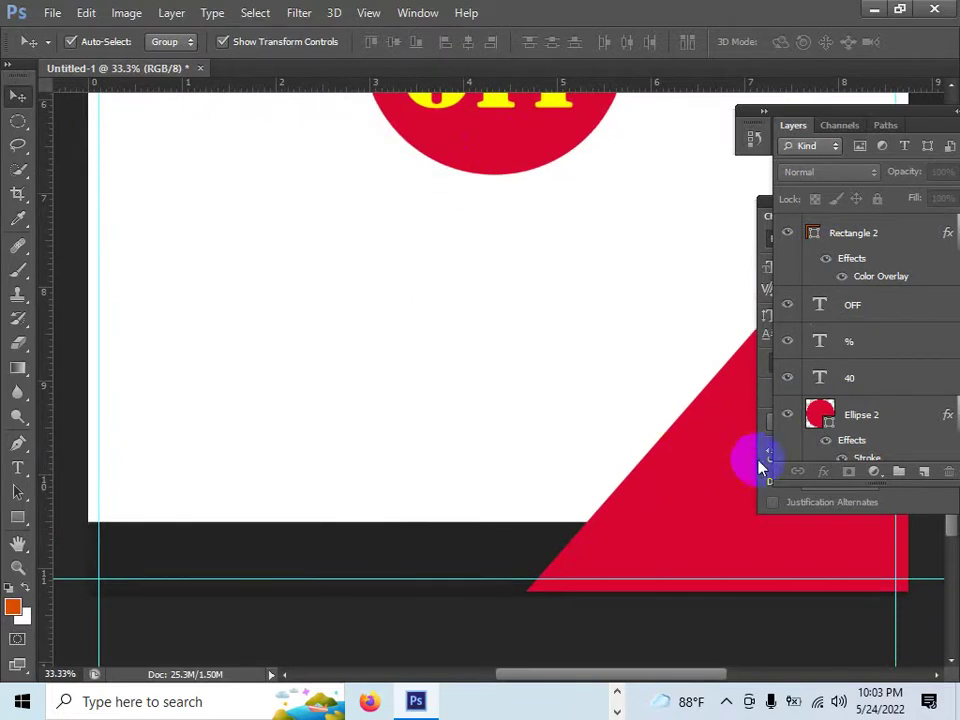
pyautogui.scroll(1, 500, 145)
pyautogui.click(456, 119)
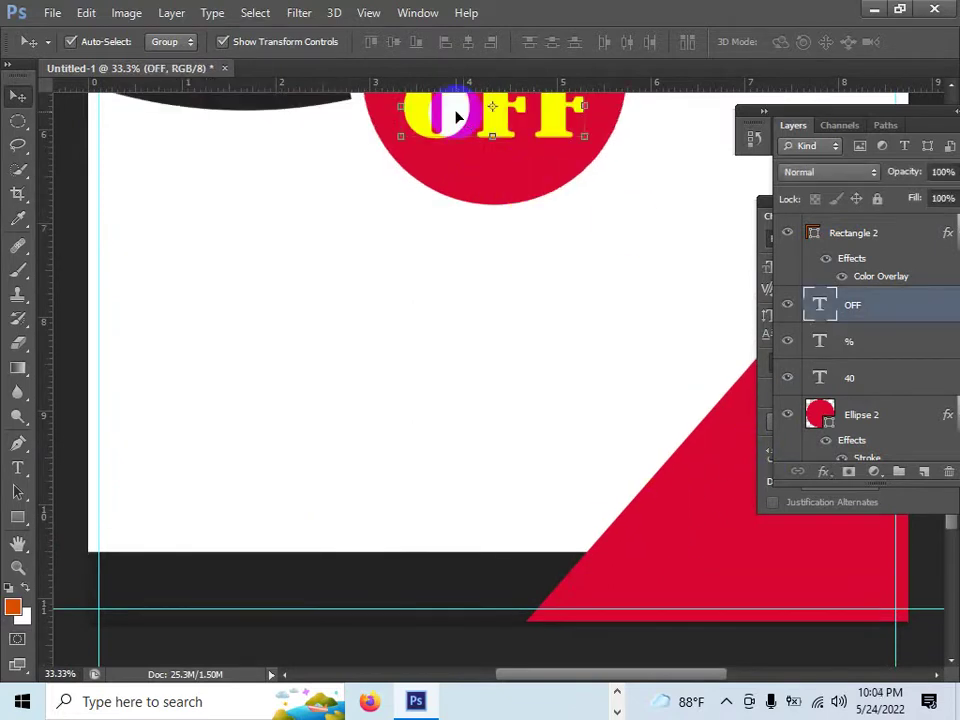
pyautogui.hotkey('ctrl', 'j')
pyautogui.moveTo(456, 124)
pyautogui.mouseDown()
pyautogui.moveTo(293, 570)
pyautogui.moveTo(264, 590)
pyautogui.mouseUp()
pyautogui.moveTo(928, 315)
pyautogui.mouseDown()
pyautogui.moveTo(906, 211)
pyautogui.moveTo(898, 231)
pyautogui.mouseUp()
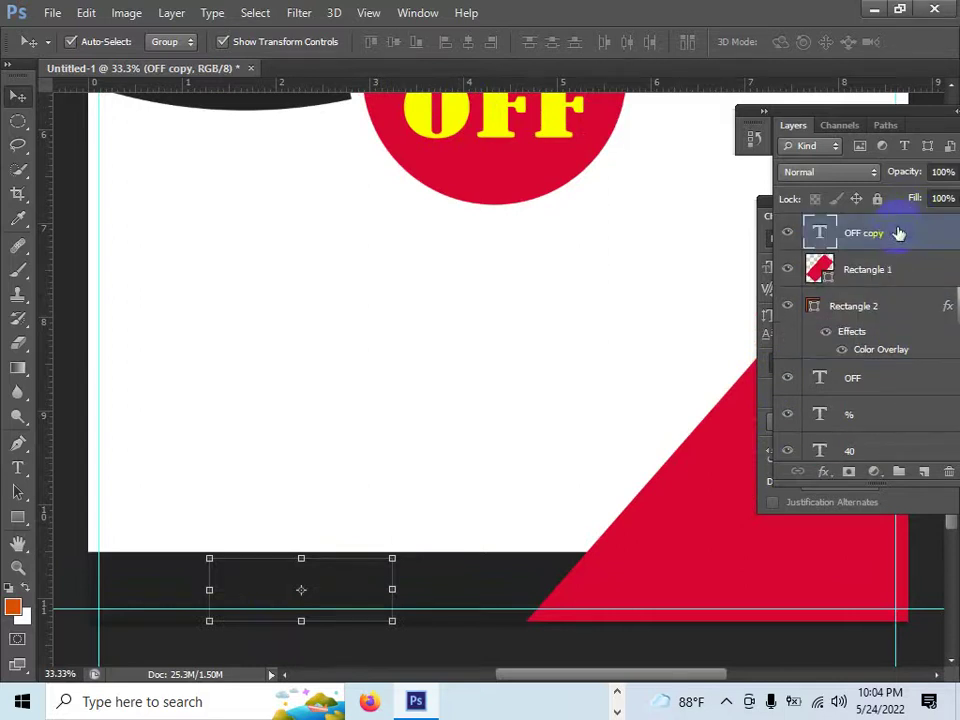
# Make the OFF copy white and set its font size to 15 pt.
pyautogui.click(17, 467)
pyautogui.click(600, 45)
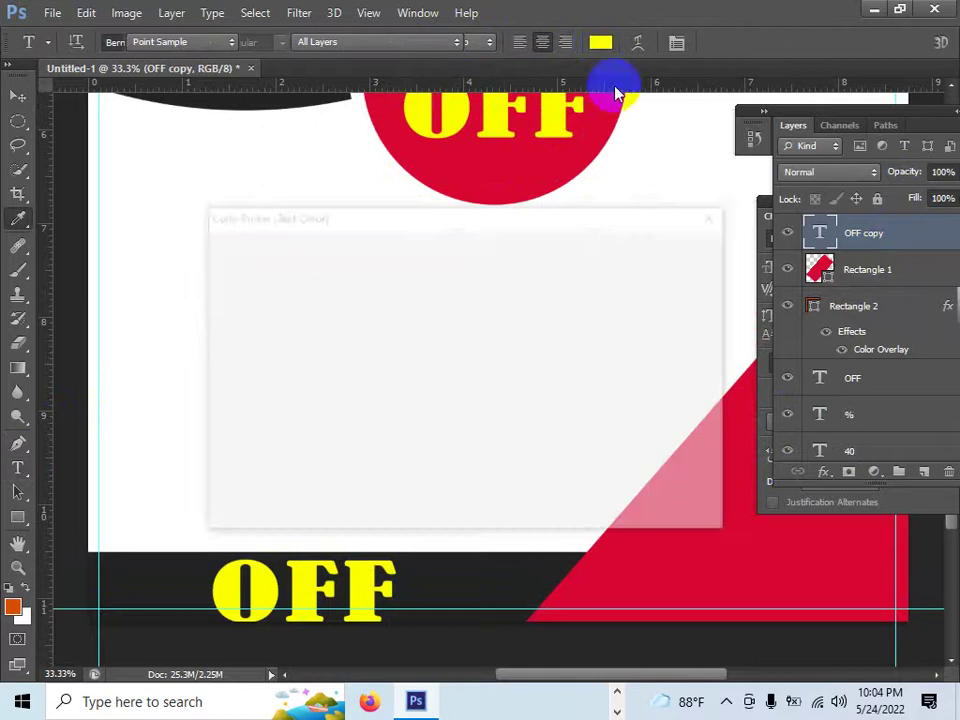
pyautogui.moveTo(240, 313); pyautogui.dragTo(199, 214)
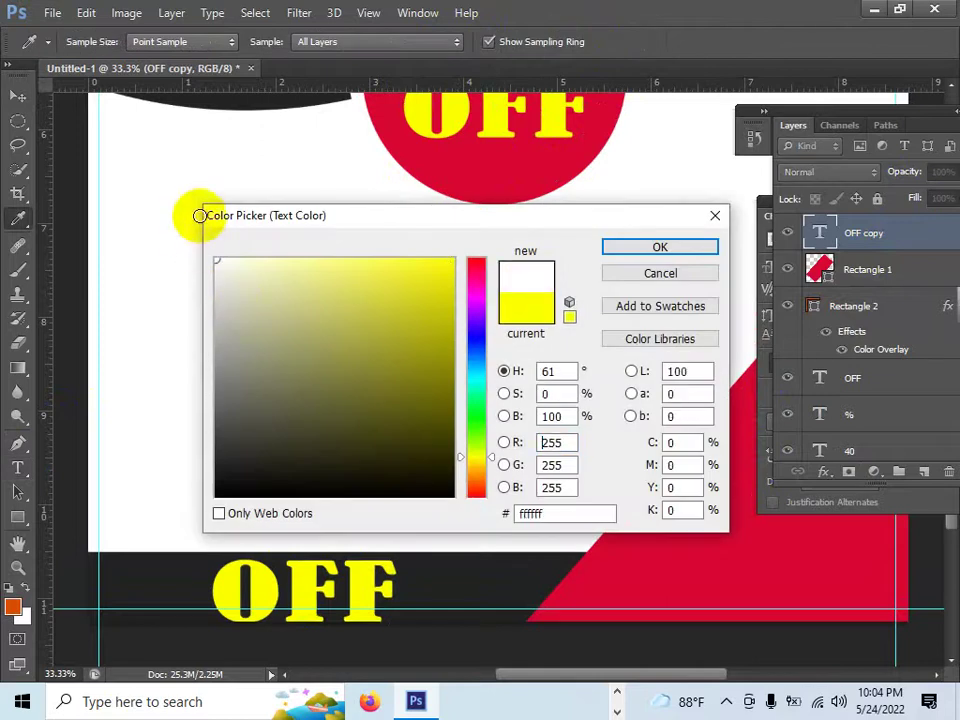
pyautogui.click(692, 248)
pyautogui.click(349, 43)
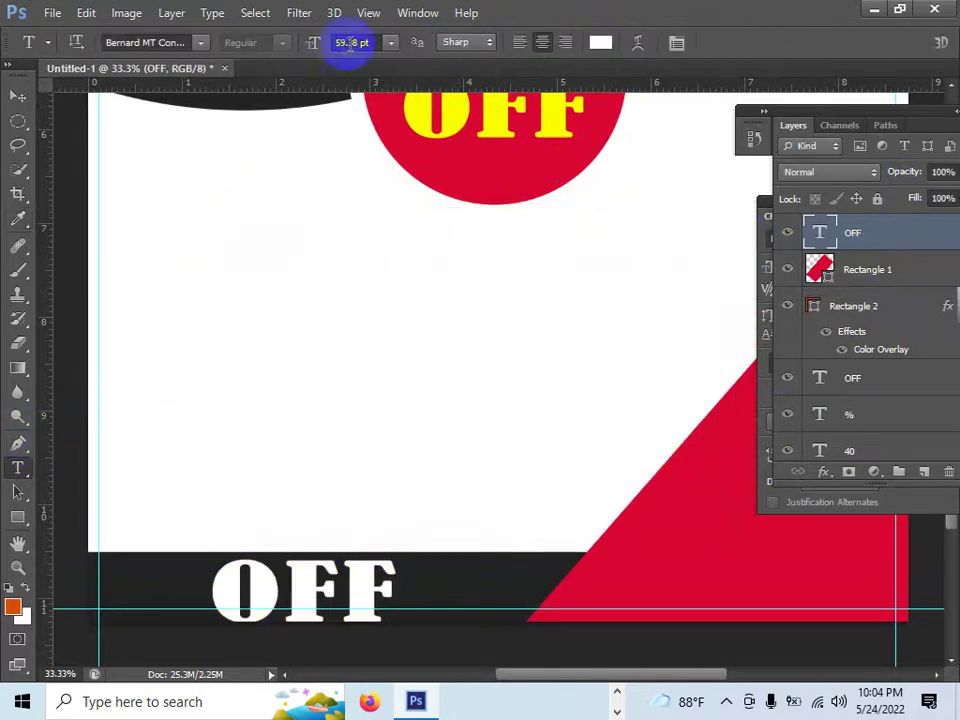
pyautogui.click(373, 43)
pyautogui.write('1')
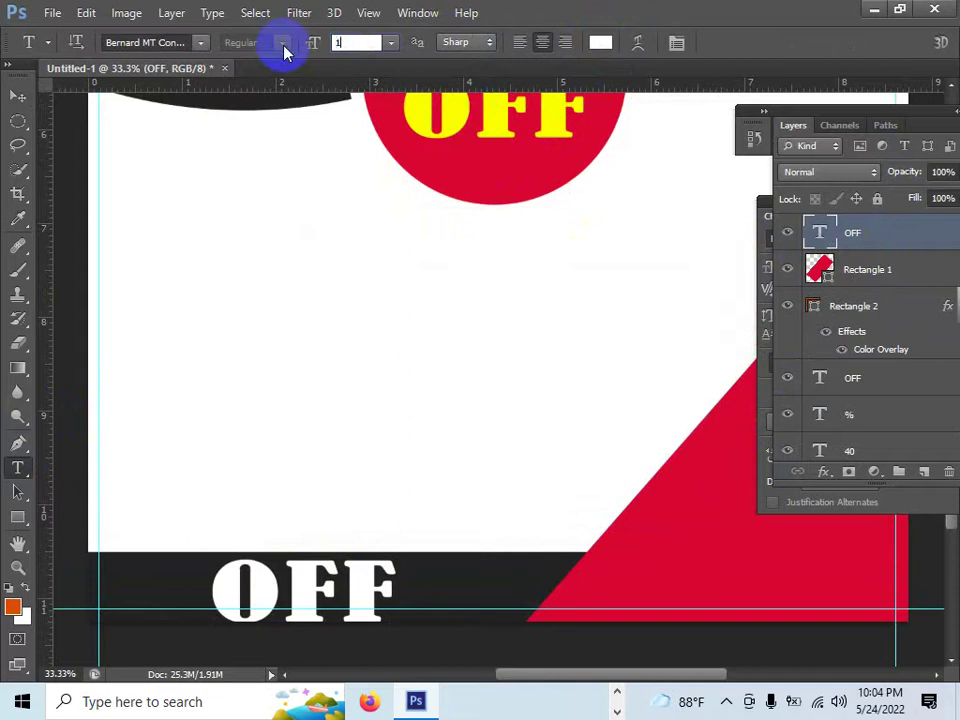
pyautogui.write('5')
pyautogui.press('Return')
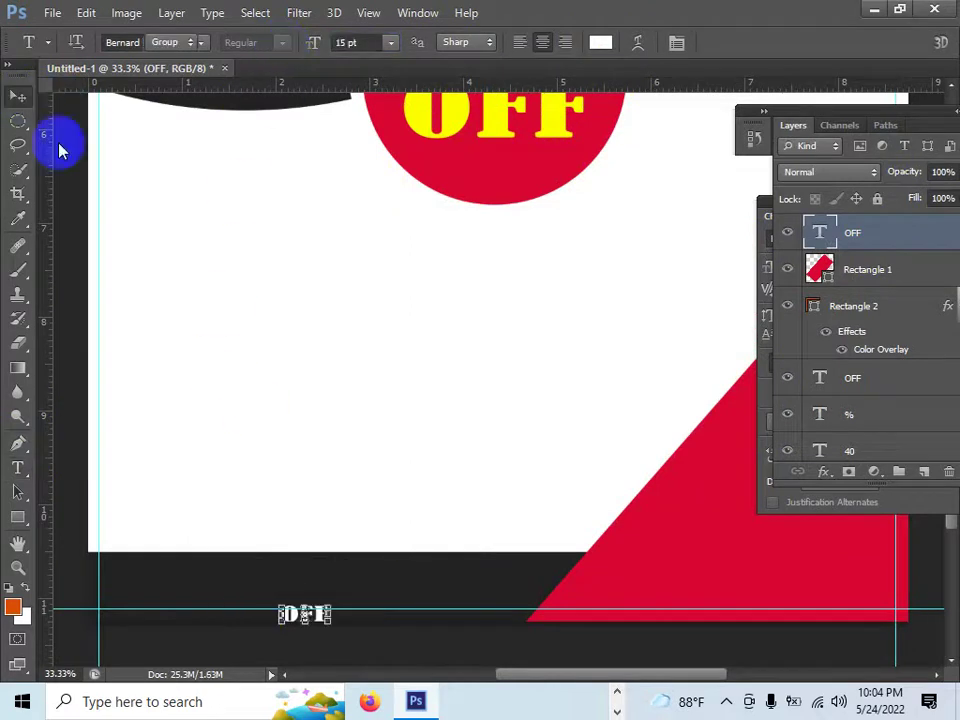
# Raise the small OFF text slightly within the dark bar.
pyautogui.click(18, 96)
pyautogui.moveTo(343, 615); pyautogui.dragTo(358, 557)
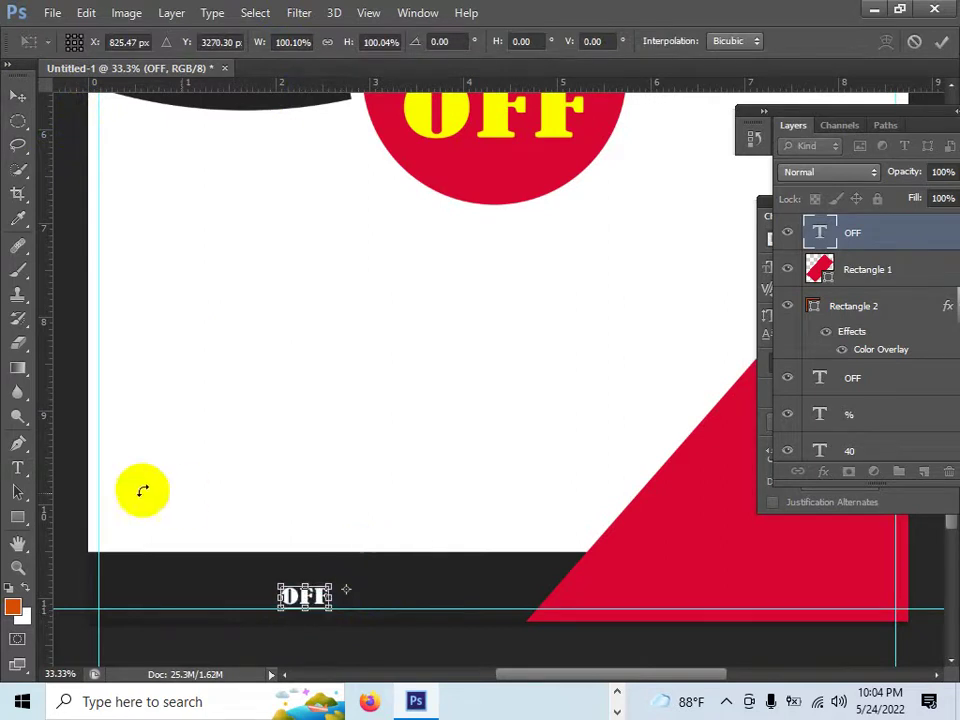
pyautogui.click(18, 467)
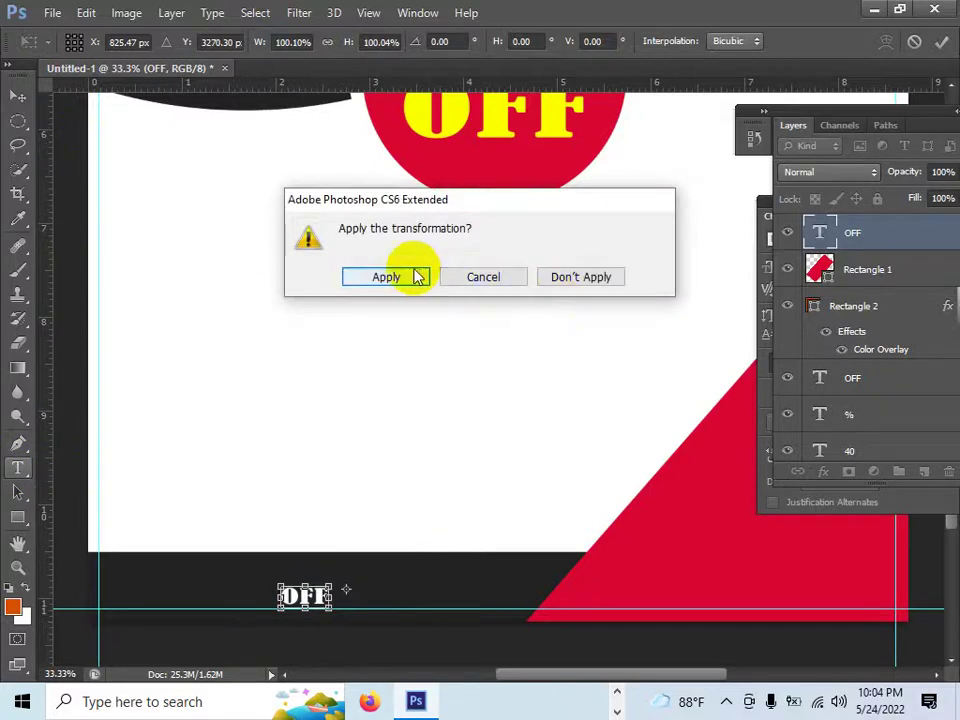
pyautogui.click(405, 276)
# Set the OFF copy's font to Arial Rounded MT Bold and select all its text.
pyautogui.click(201, 43)
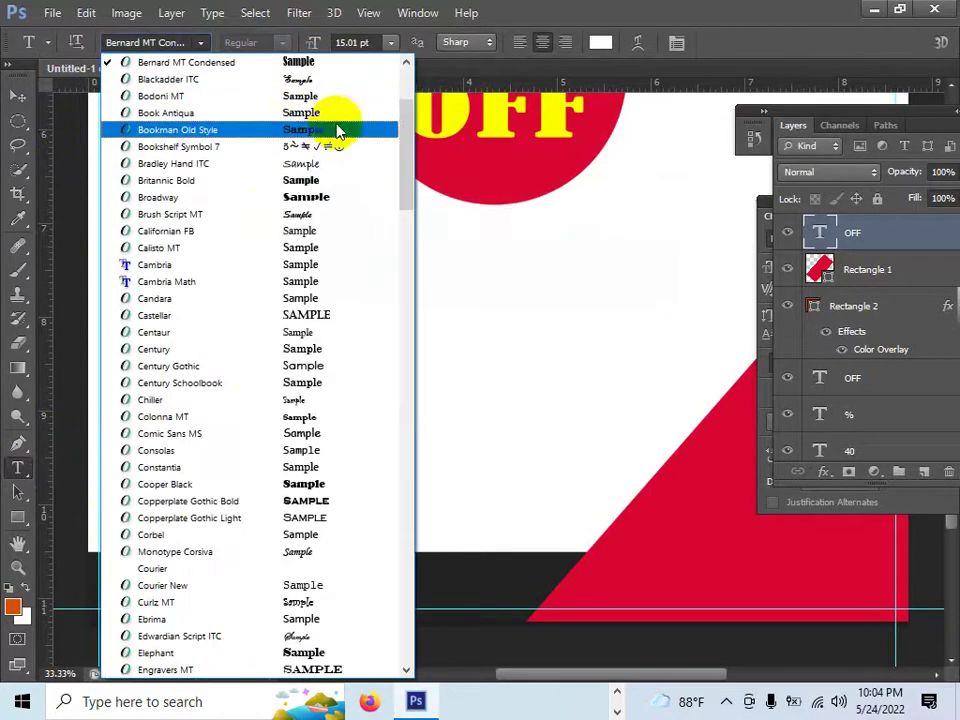
pyautogui.click(407, 100)
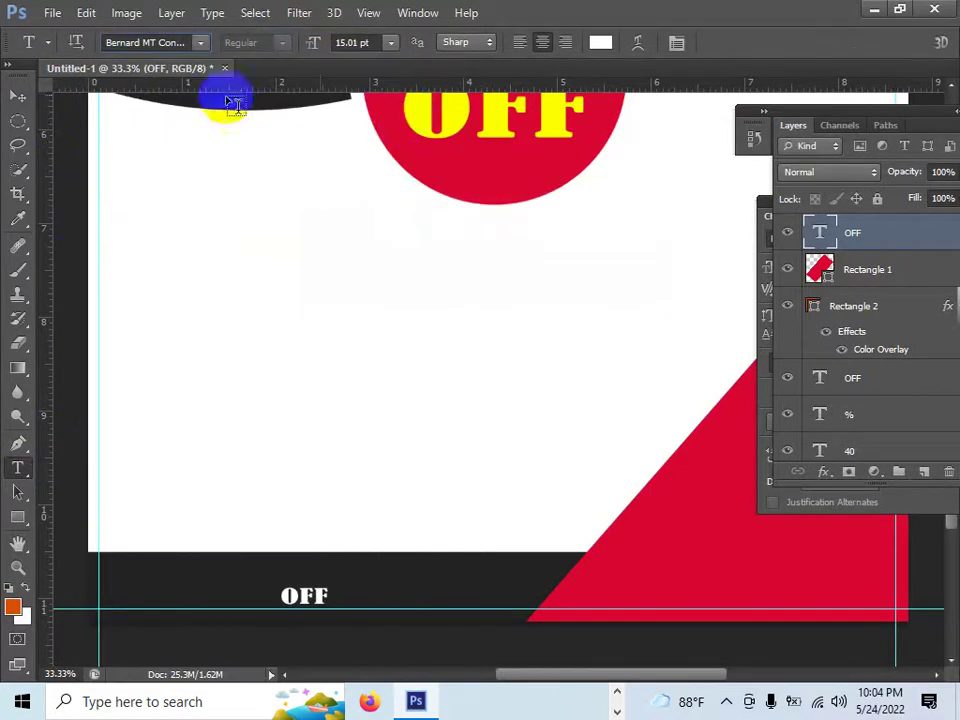
pyautogui.click(17, 465)
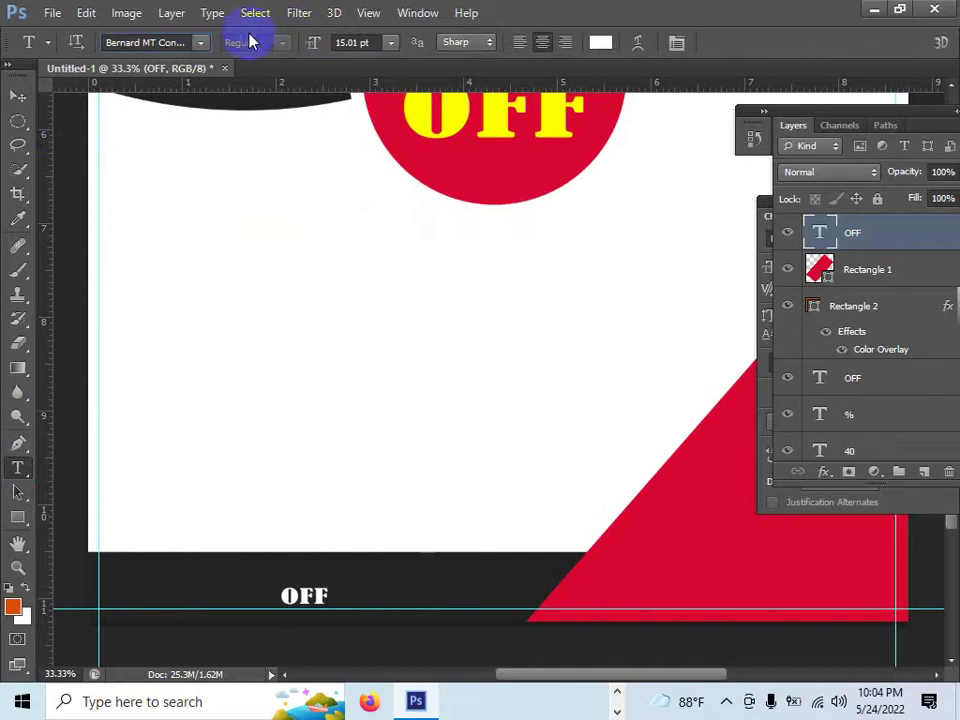
pyautogui.click(201, 45)
pyautogui.scroll(2, 403, 204)
pyautogui.scroll(2, 399, 150)
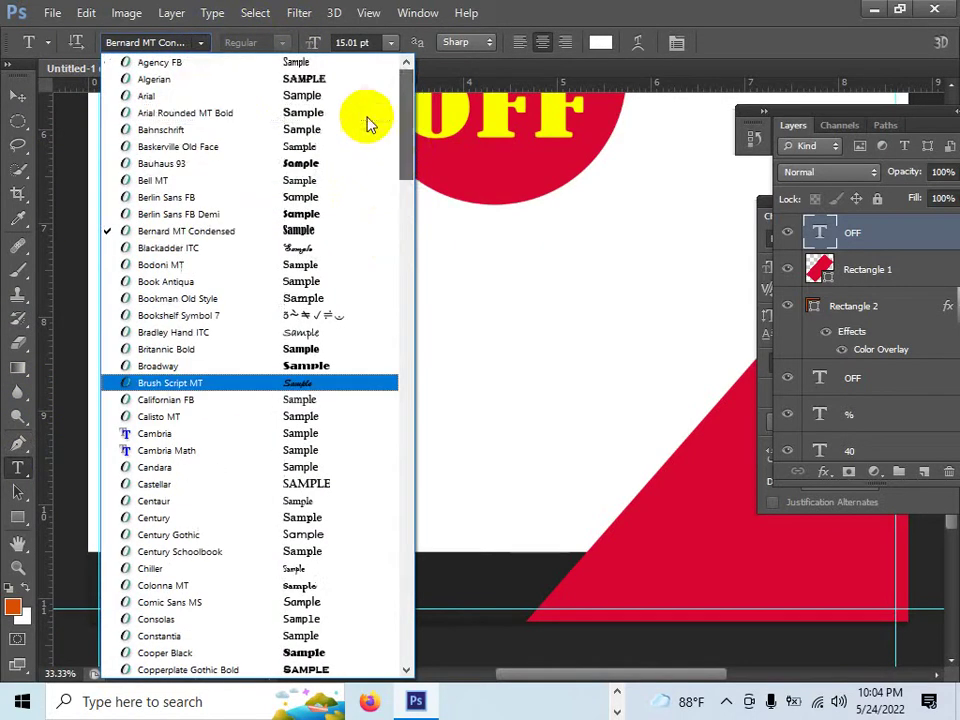
pyautogui.click(355, 118)
pyautogui.click(347, 596)
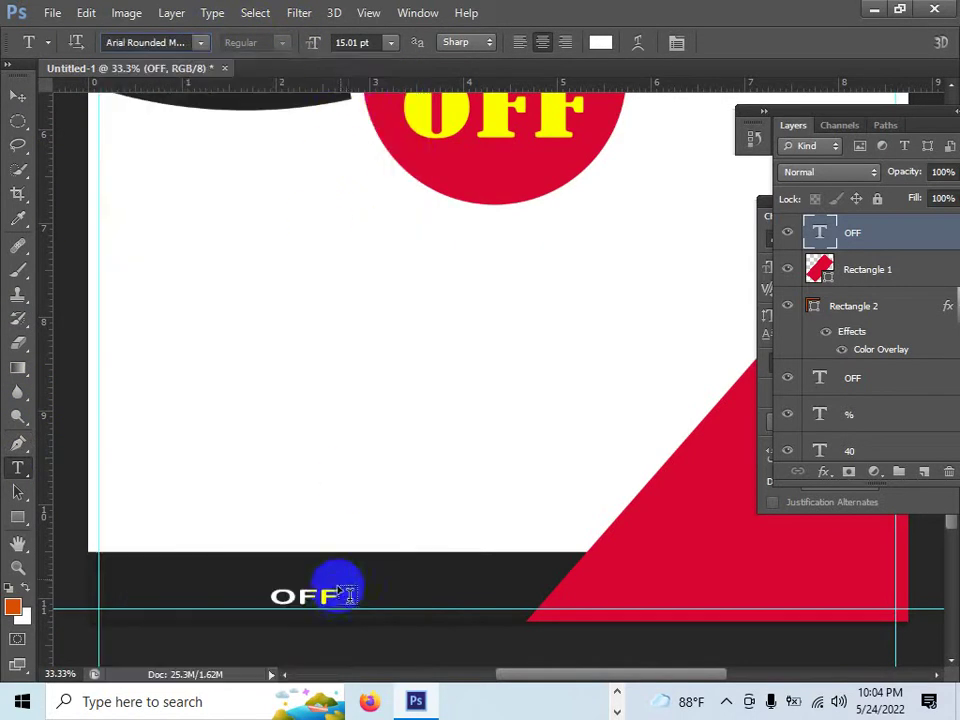
pyautogui.moveTo(337, 592); pyautogui.dragTo(270, 596)
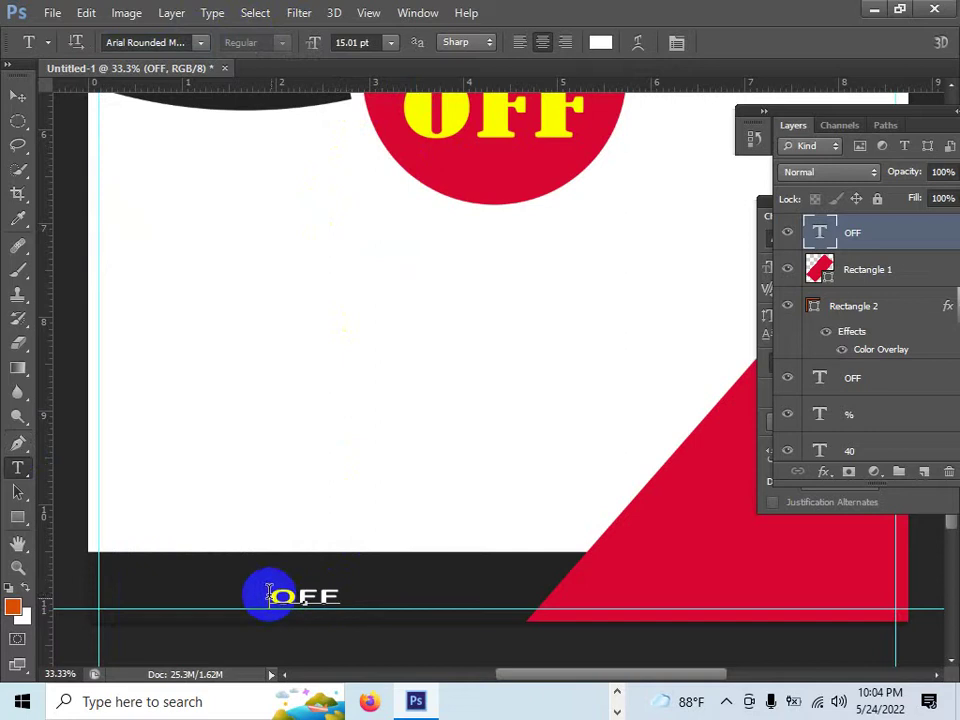
pyautogui.write('www')
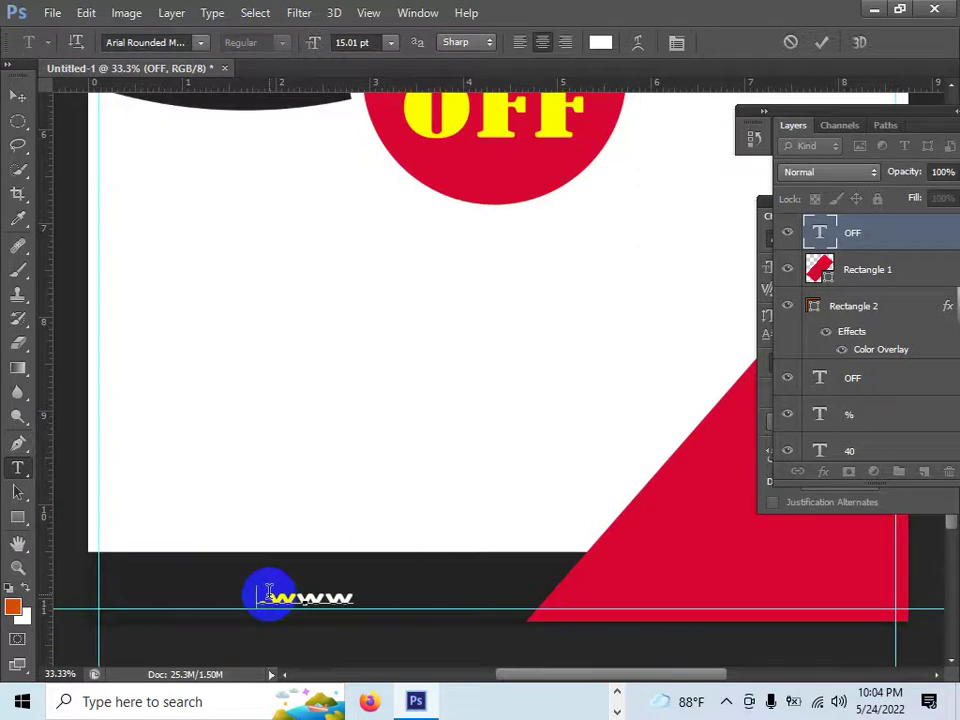
pyautogui.write('oi')
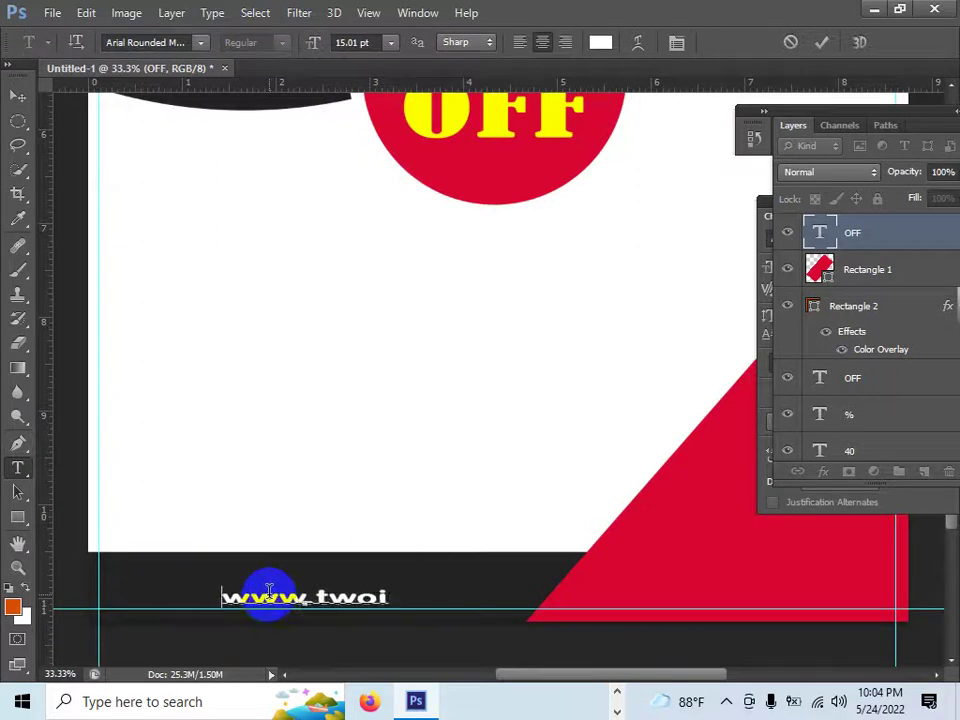
pyautogui.write('nsoft.co')
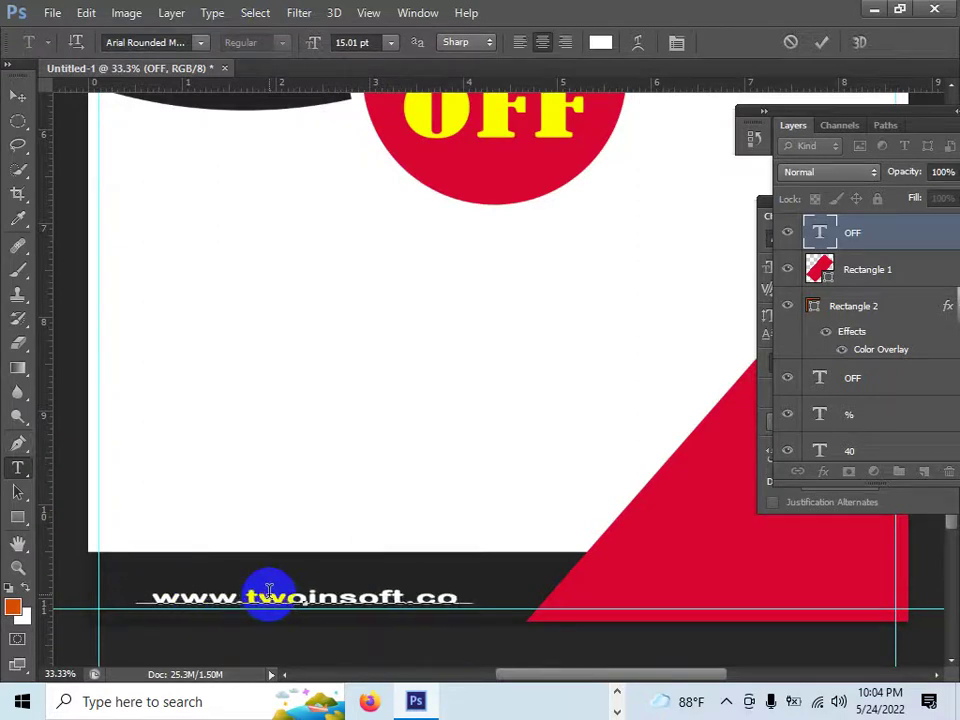
pyautogui.write('m')
pyautogui.click(17, 95)
pyautogui.click(475, 586)
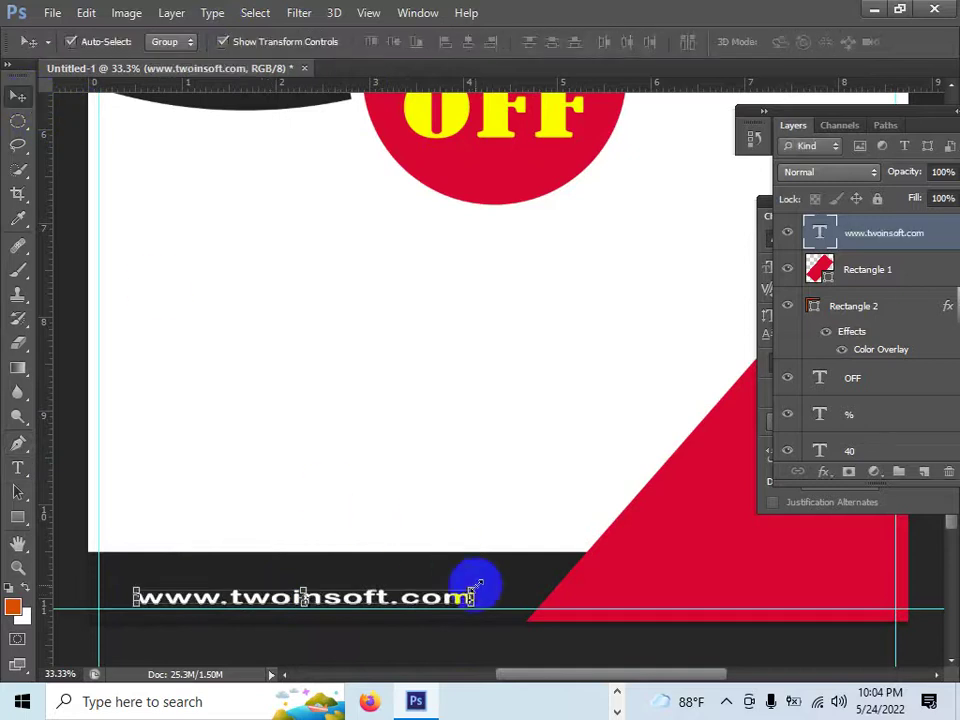
pyautogui.moveTo(475, 586); pyautogui.dragTo(316, 588)
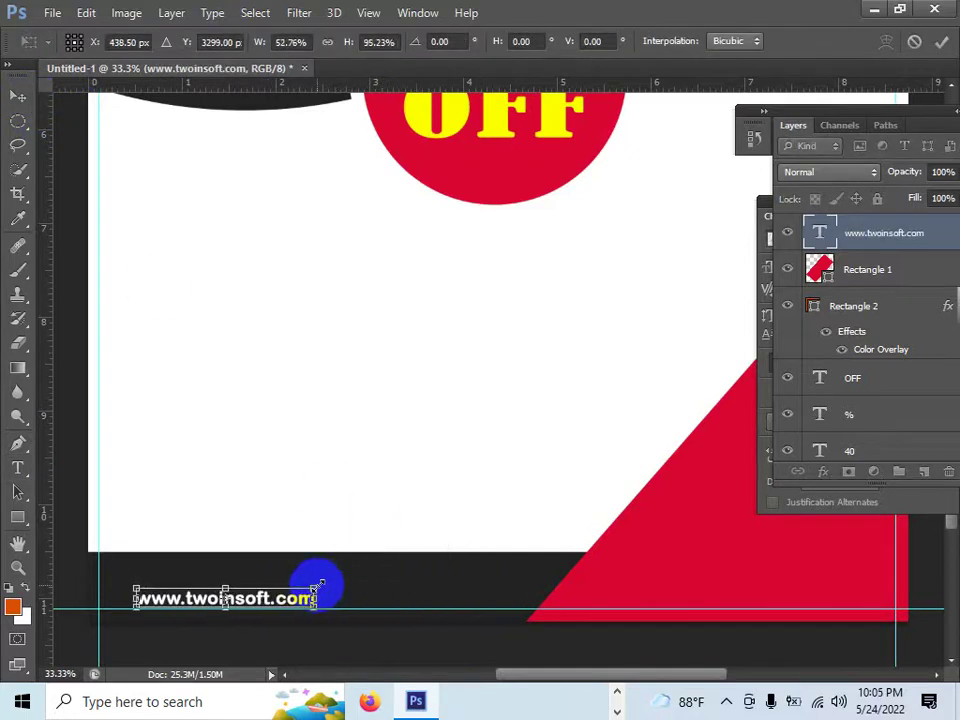
pyautogui.press('Return')
# Move the website text onto the dark band, shrink it further, and duplicate it just above.
pyautogui.hotkey('ctrl', '+')
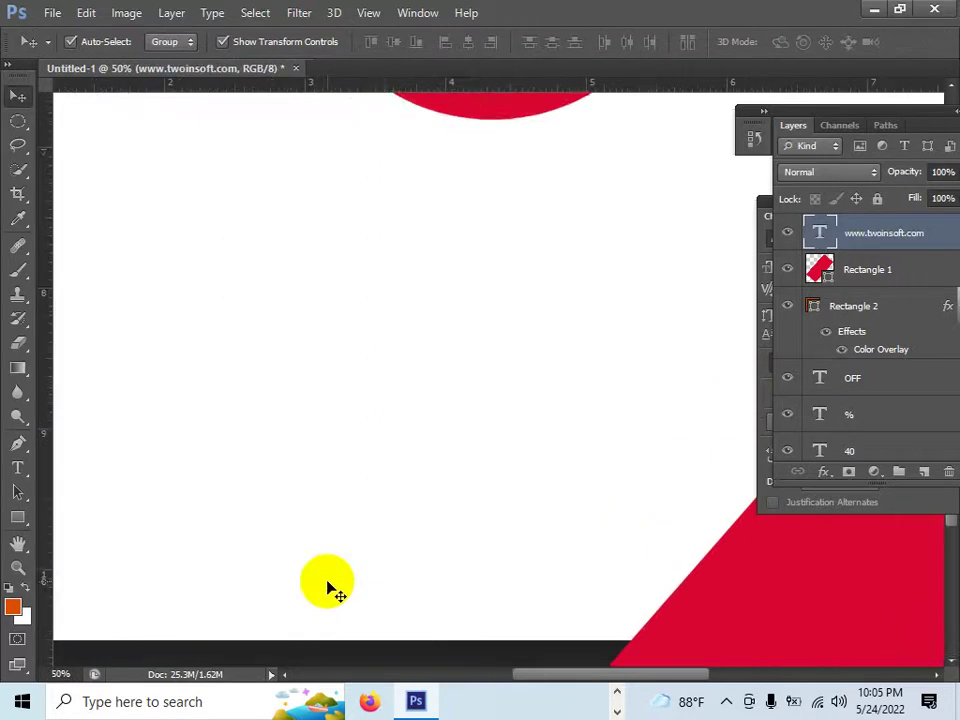
pyautogui.scroll(-2, 385, 472)
pyautogui.scroll(-2, 385, 472)
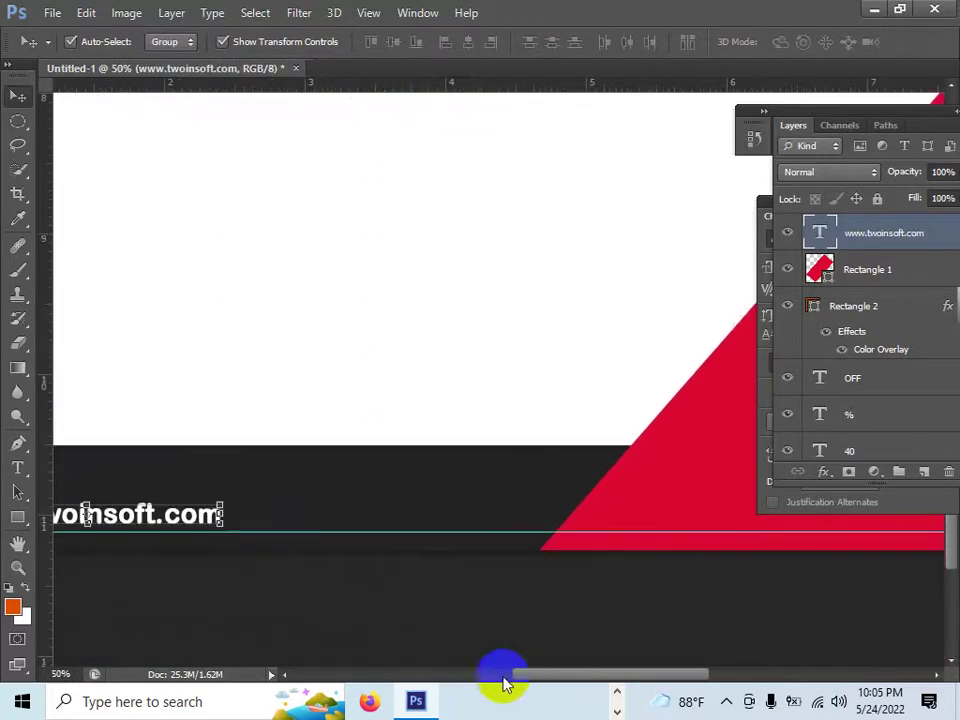
pyautogui.moveTo(500, 674)
pyautogui.mouseDown()
pyautogui.moveTo(410, 675)
pyautogui.moveTo(465, 675)
pyautogui.mouseUp()
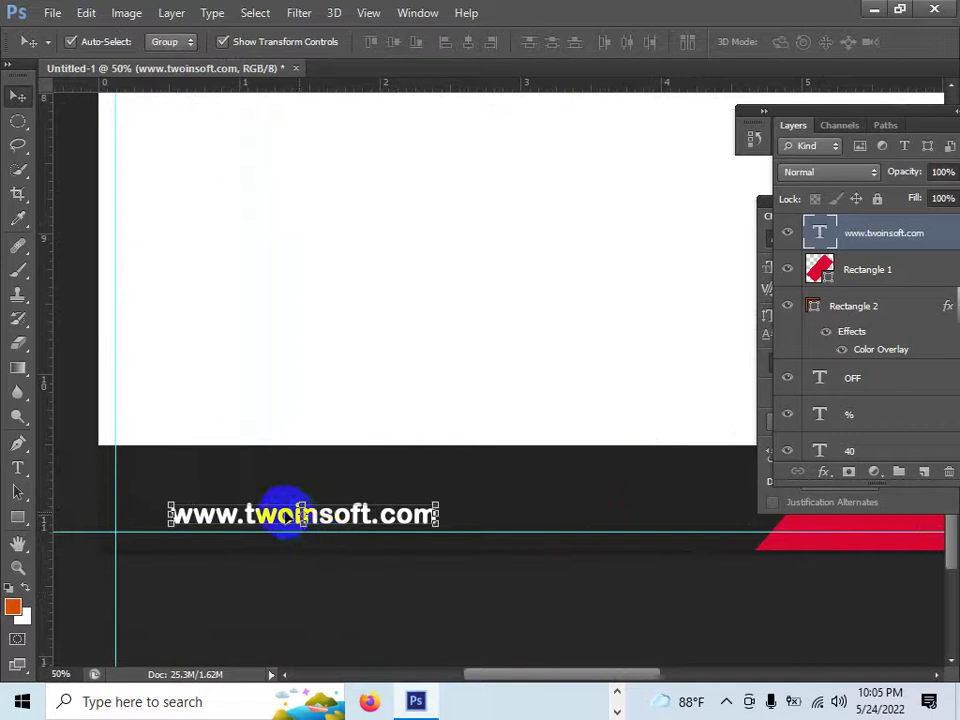
pyautogui.moveTo(279, 518)
pyautogui.mouseDown()
pyautogui.moveTo(262, 501)
pyautogui.moveTo(234, 510)
pyautogui.moveTo(386, 512)
pyautogui.moveTo(397, 497)
pyautogui.moveTo(600, 531)
pyautogui.moveTo(609, 521)
pyautogui.moveTo(229, 497)
pyautogui.moveTo(245, 507)
pyautogui.mouseUp()
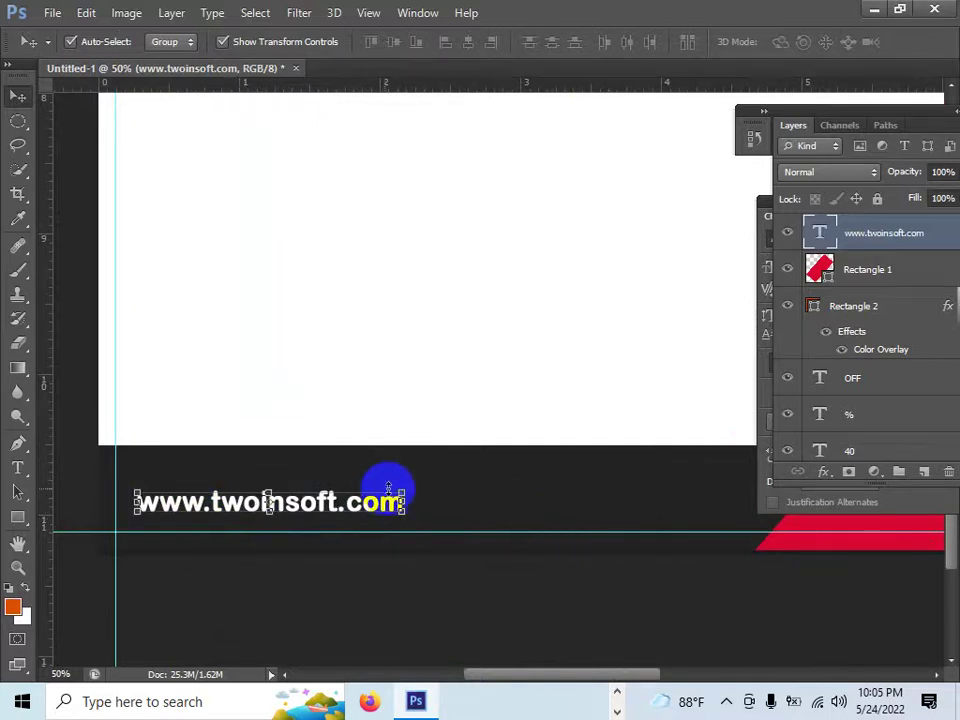
pyautogui.moveTo(397, 492); pyautogui.dragTo(332, 489)
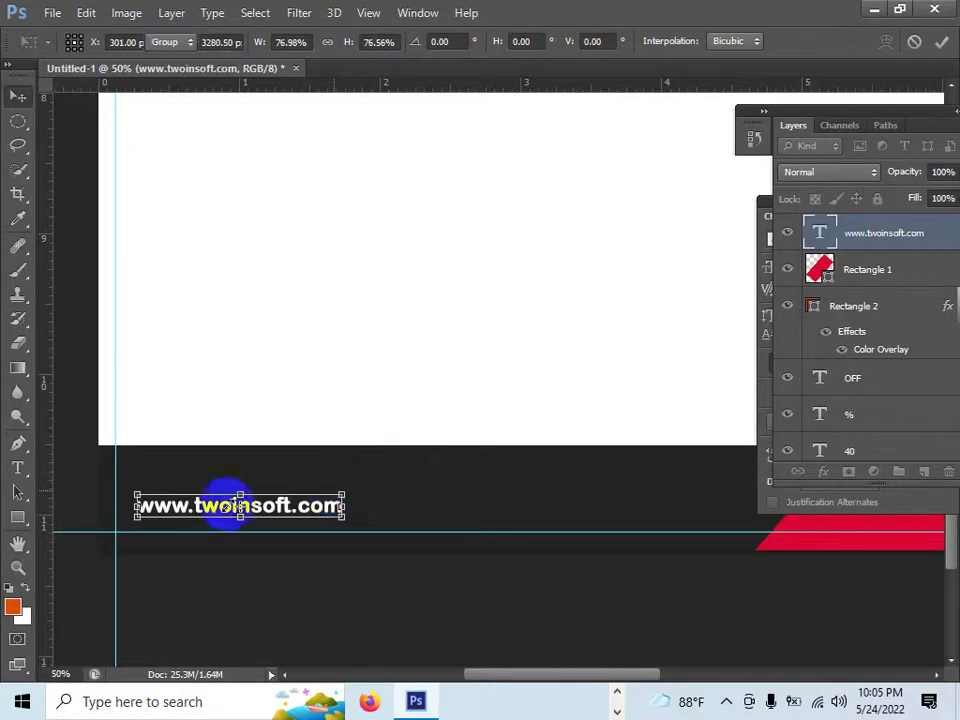
pyautogui.doubleClick(197, 507)
pyautogui.moveTo(197, 507)
pyautogui.mouseDown()
pyautogui.moveTo(200, 487)
pyautogui.moveTo(380, 494)
pyautogui.mouseUp()
# Edit the upper duplicate line to show the contact phone number.
pyautogui.click(17, 467)
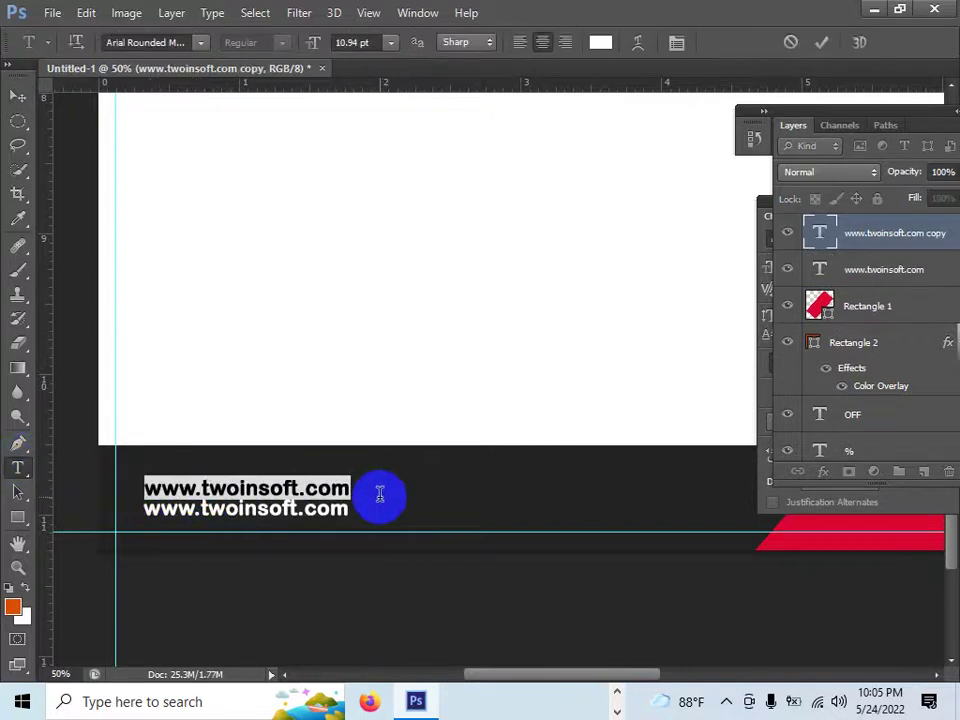
pyautogui.click(380, 494)
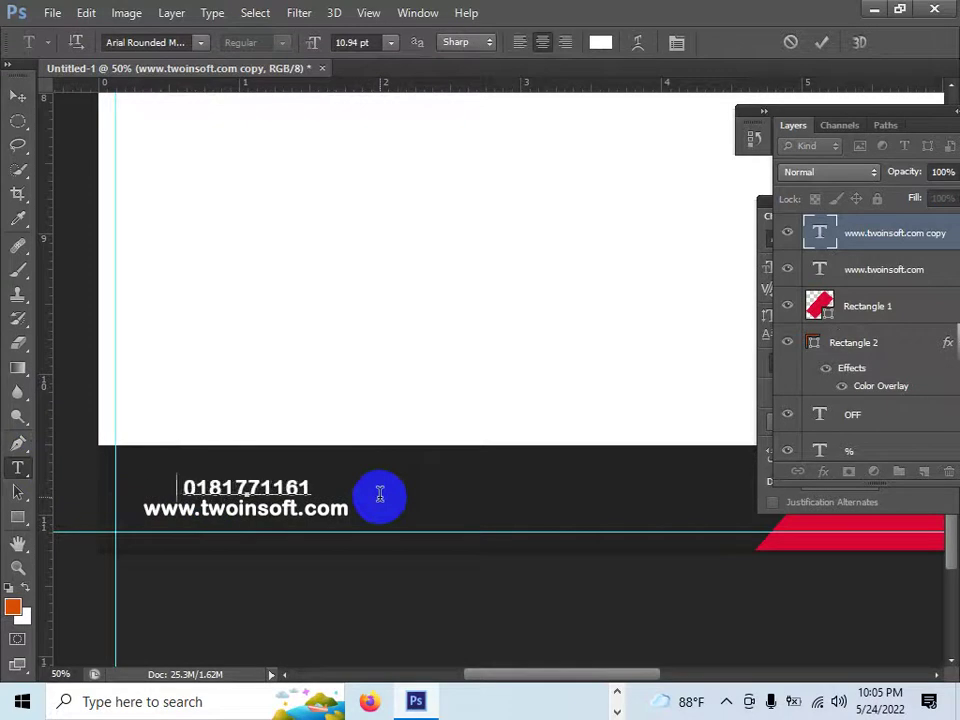
pyautogui.write('9')
pyautogui.click(16, 100)
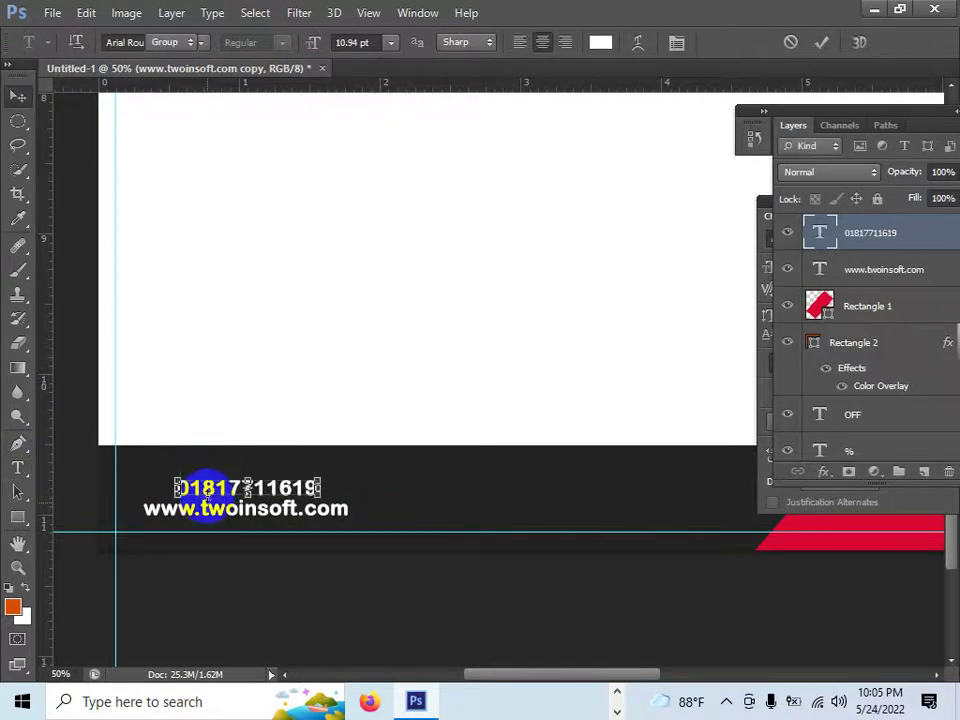
pyautogui.moveTo(199, 489); pyautogui.dragTo(183, 481)
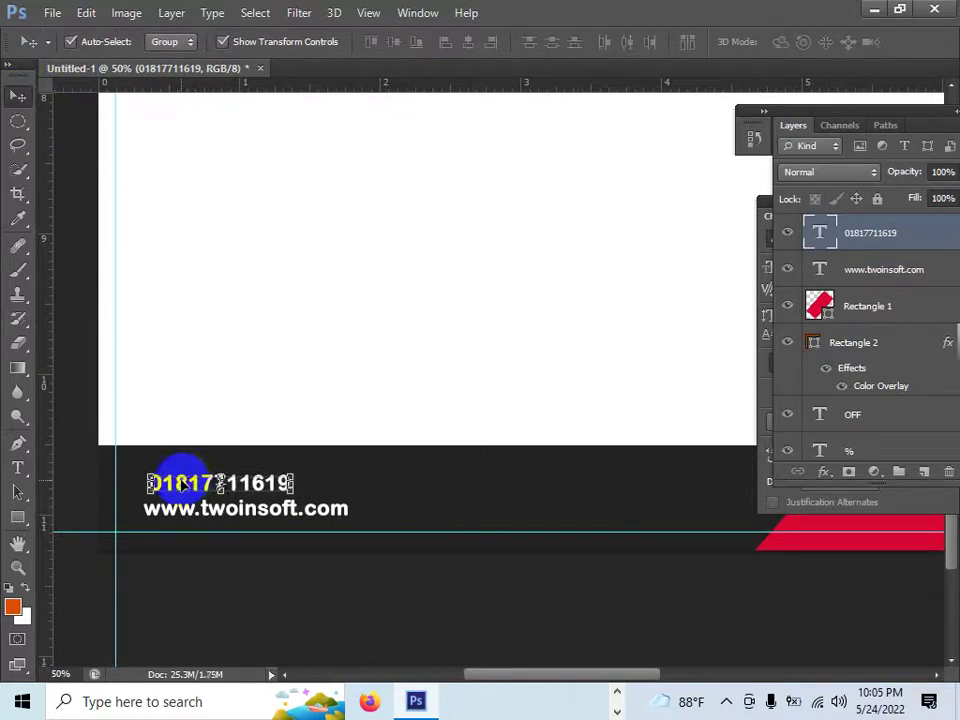
pyautogui.click(381, 501)
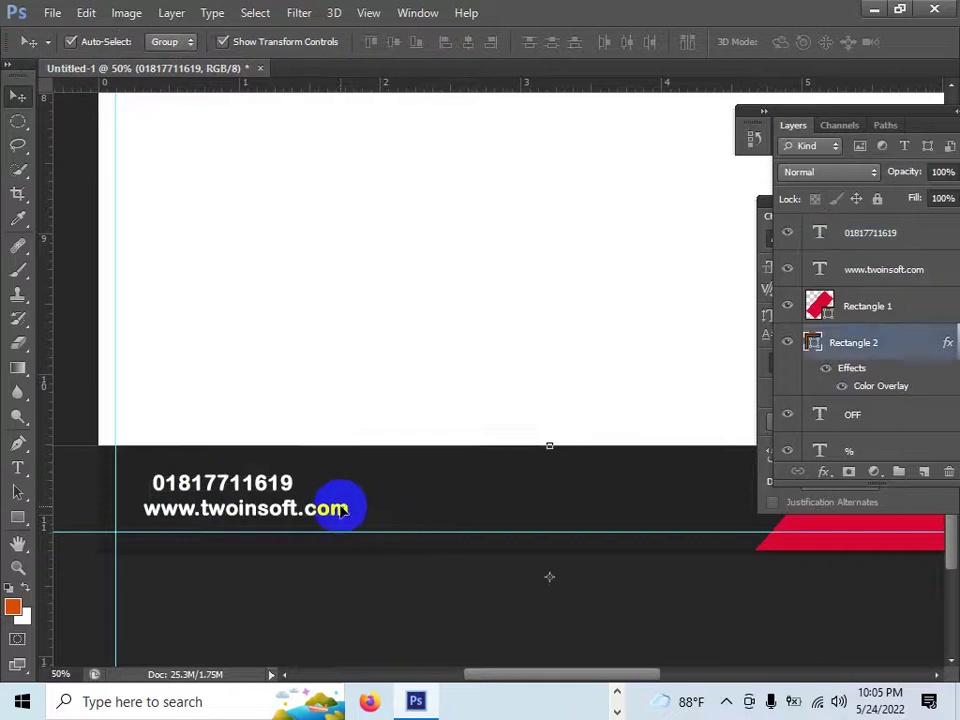
pyautogui.click(335, 507)
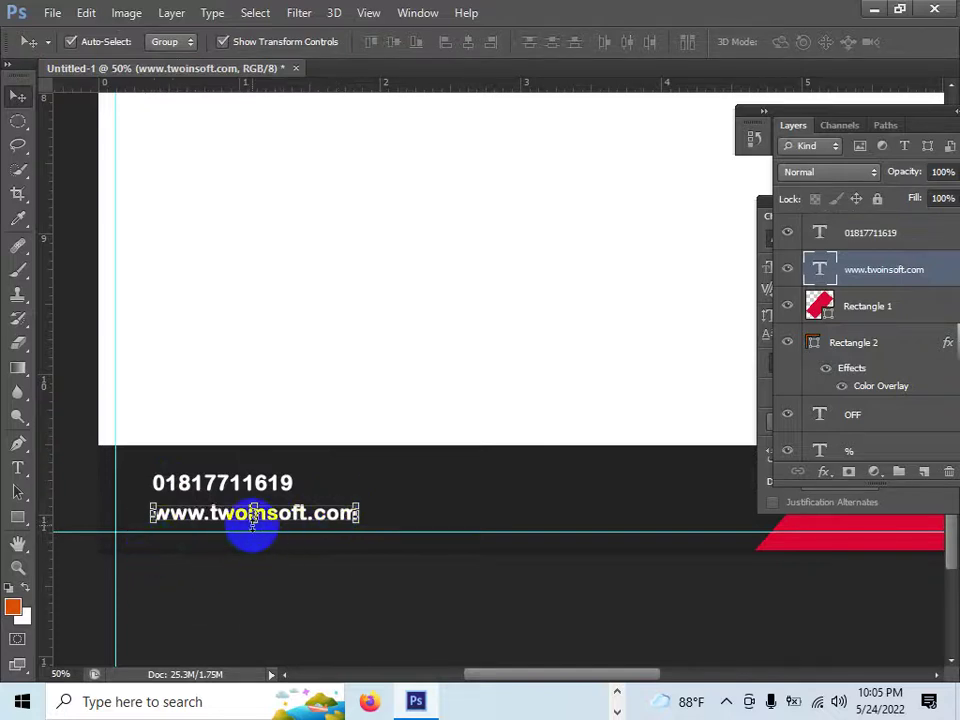
pyautogui.click(420, 462)
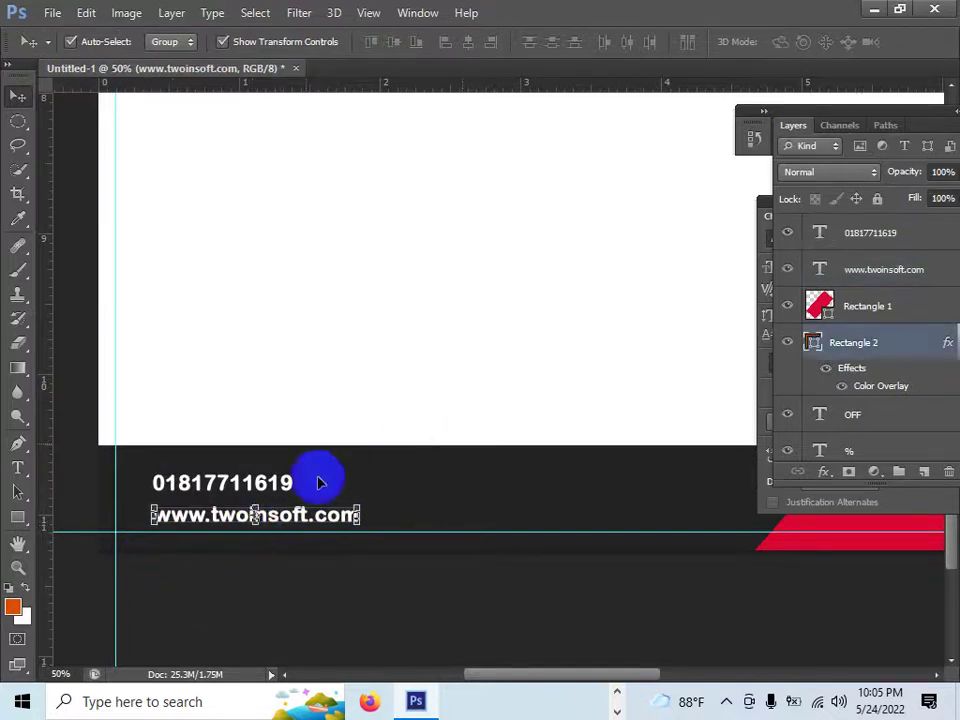
pyautogui.moveTo(260, 484); pyautogui.dragTo(300, 484)
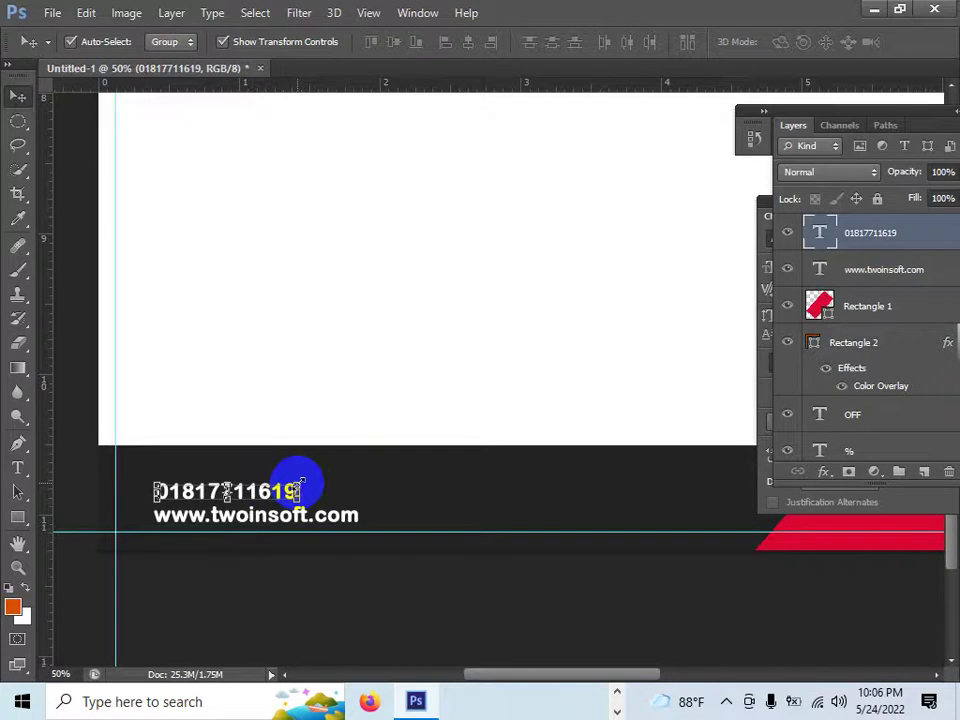
pyautogui.click(467, 471)
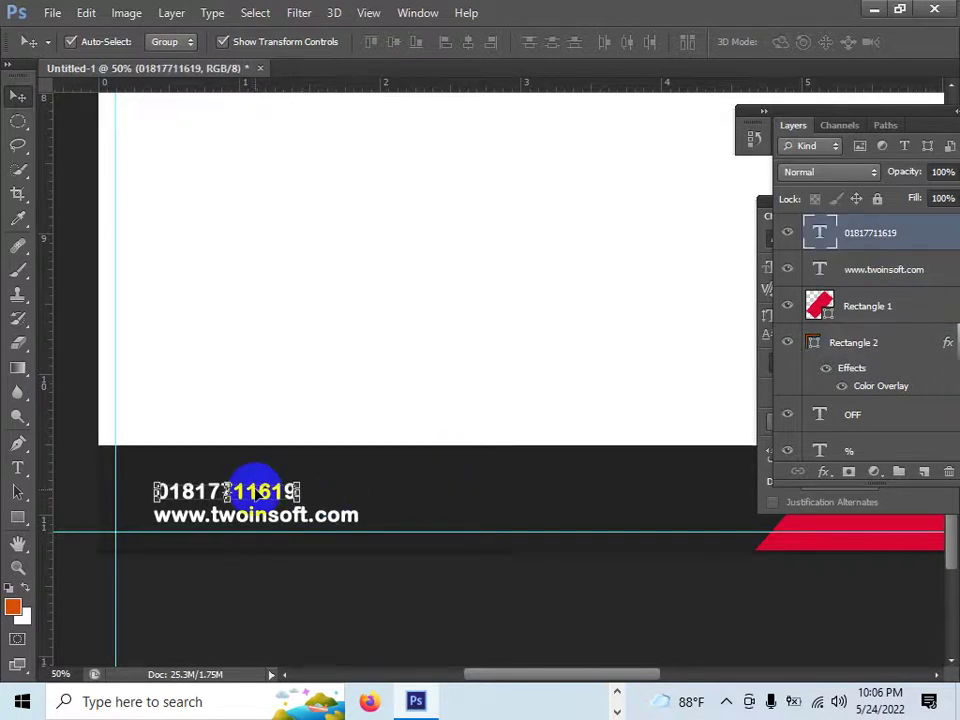
pyautogui.click(378, 488)
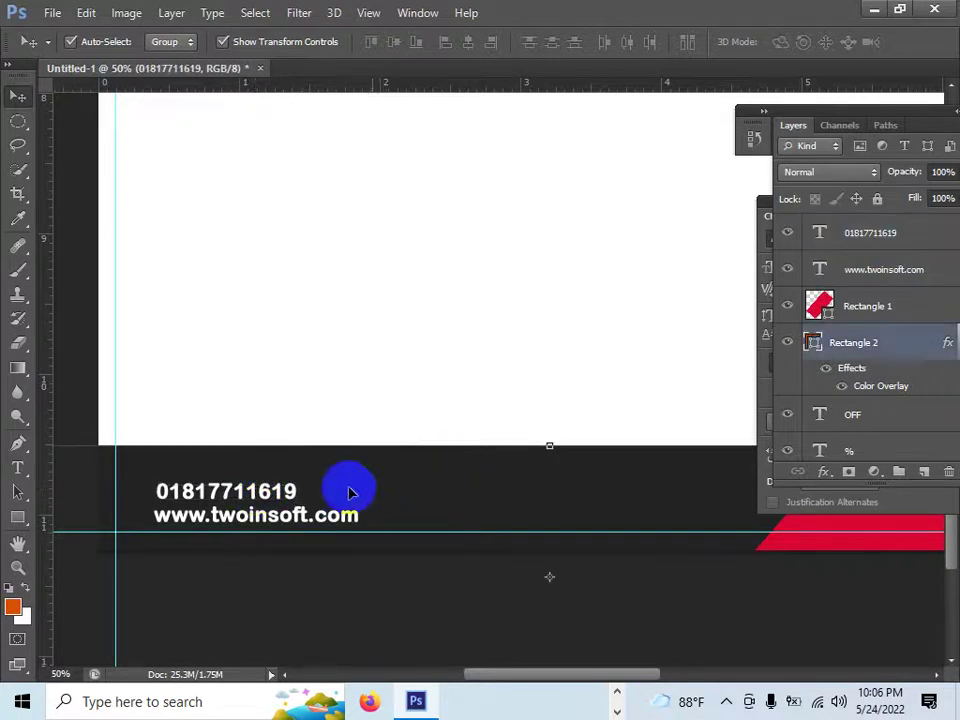
pyautogui.click(160, 492)
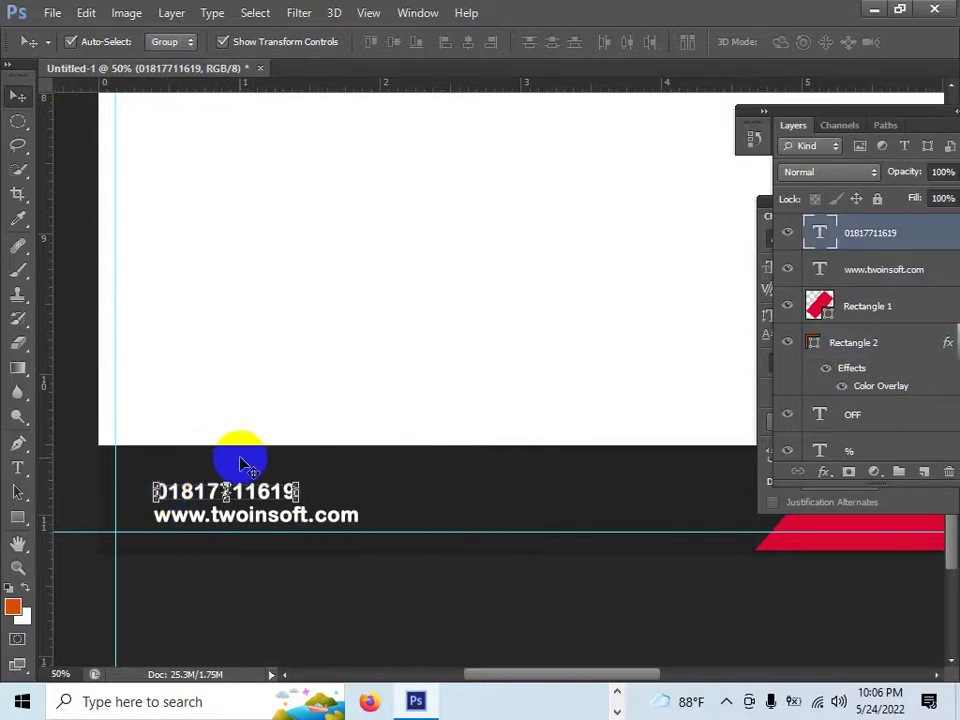
pyautogui.hotkey('ctrl', '-')
pyautogui.hotkey('ctrl', '-')
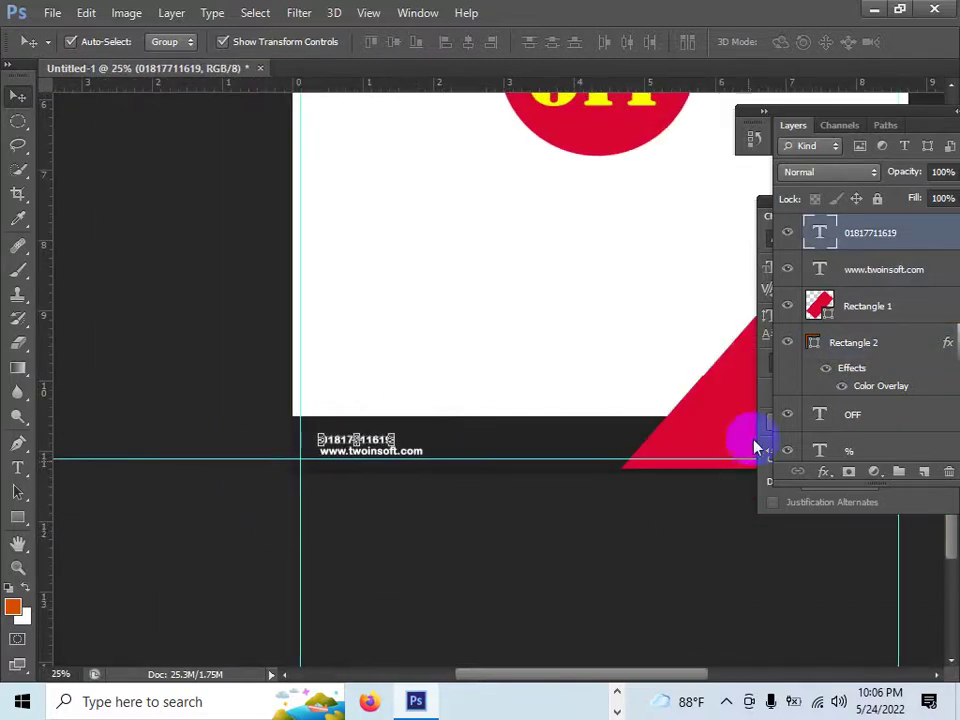
pyautogui.moveTo(641, 474)
pyautogui.mouseDown()
pyautogui.moveTo(407, 531)
pyautogui.moveTo(300, 514)
pyautogui.mouseUp()
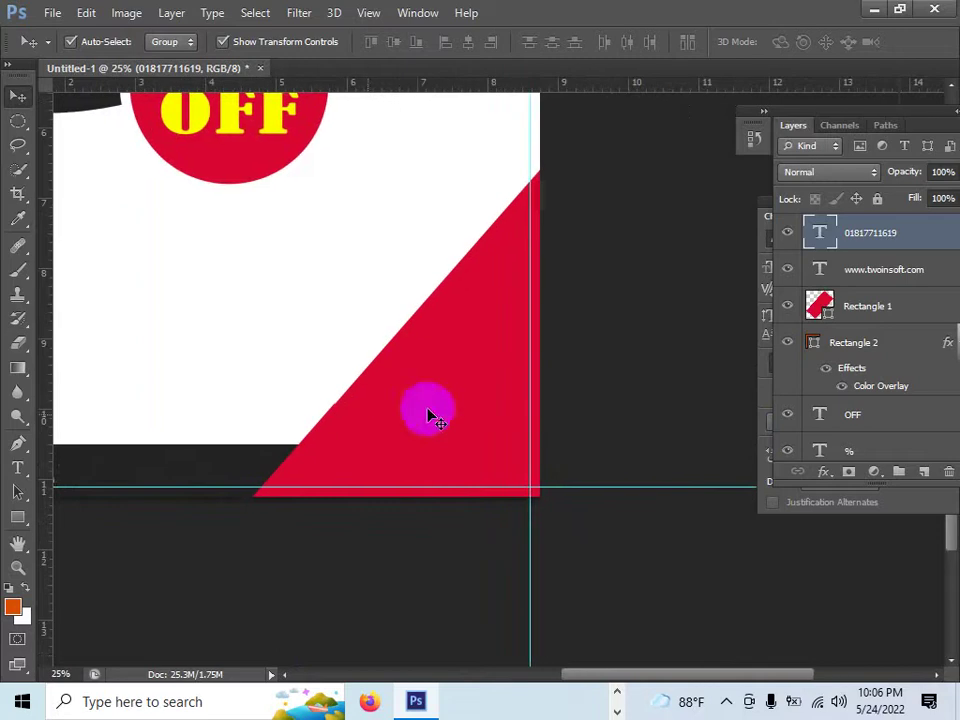
pyautogui.click(617, 710)
pyautogui.moveTo(512, 701)
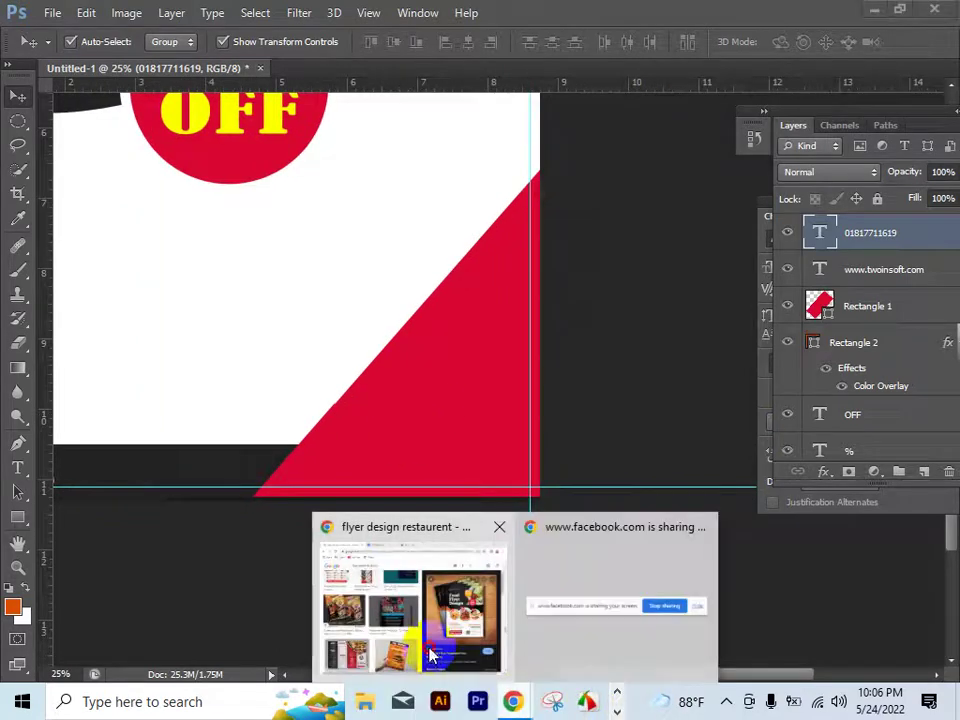
# Browse the Google Images results for 'flyer design restaurant' in Chrome for layout ideas.
pyautogui.click(435, 655)
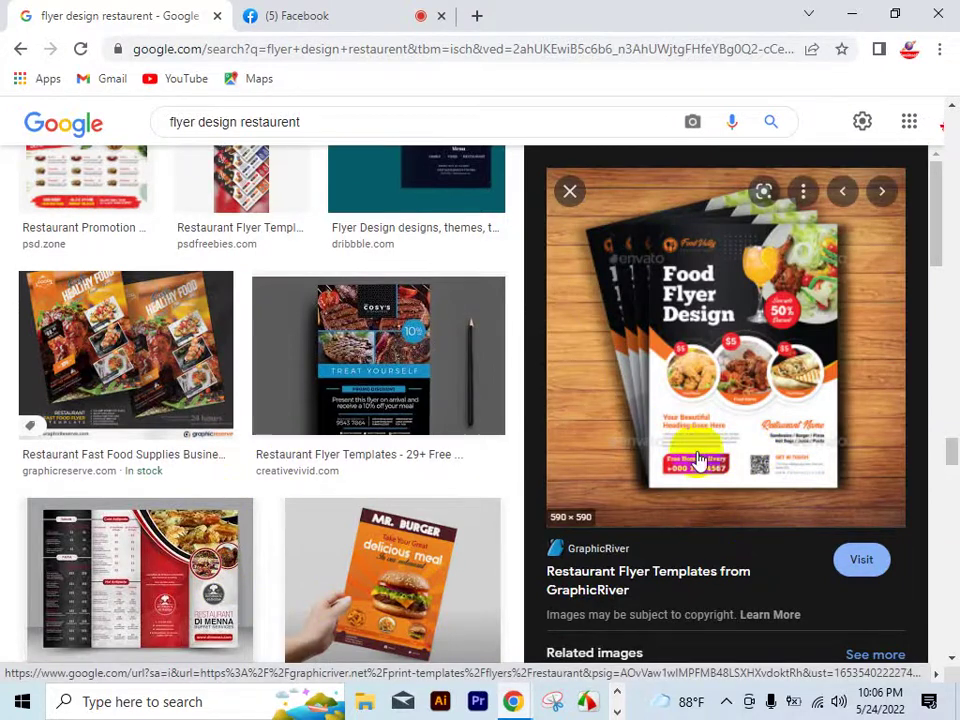
pyautogui.scroll(-3, 313, 562)
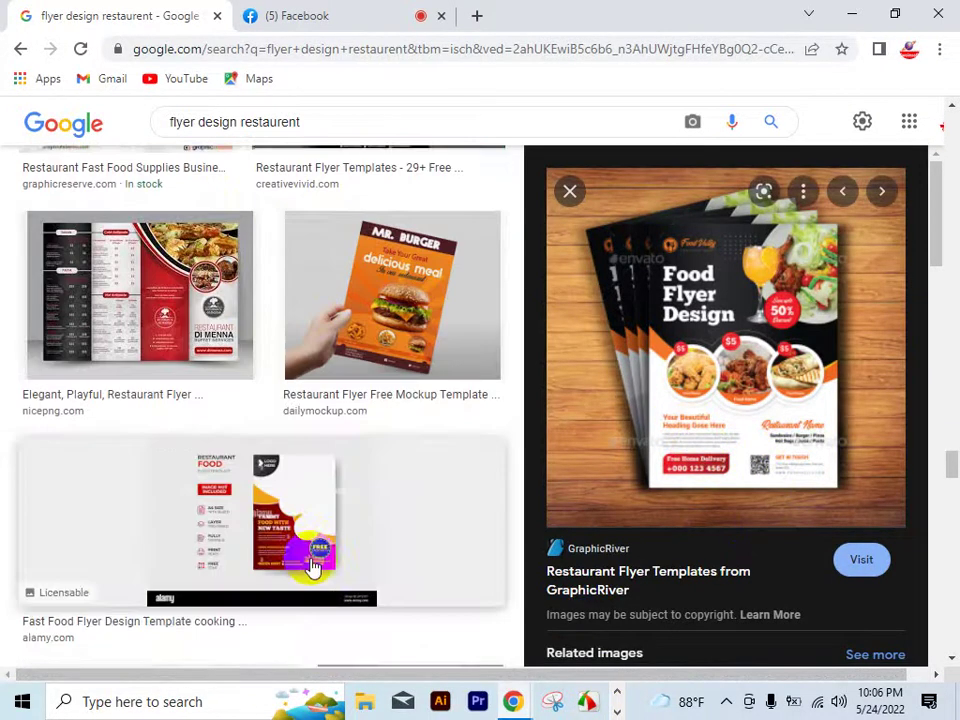
pyautogui.scroll(4, 315, 566)
pyautogui.scroll(3, 313, 570)
pyautogui.scroll(3, 313, 570)
pyautogui.scroll(3, 313, 570)
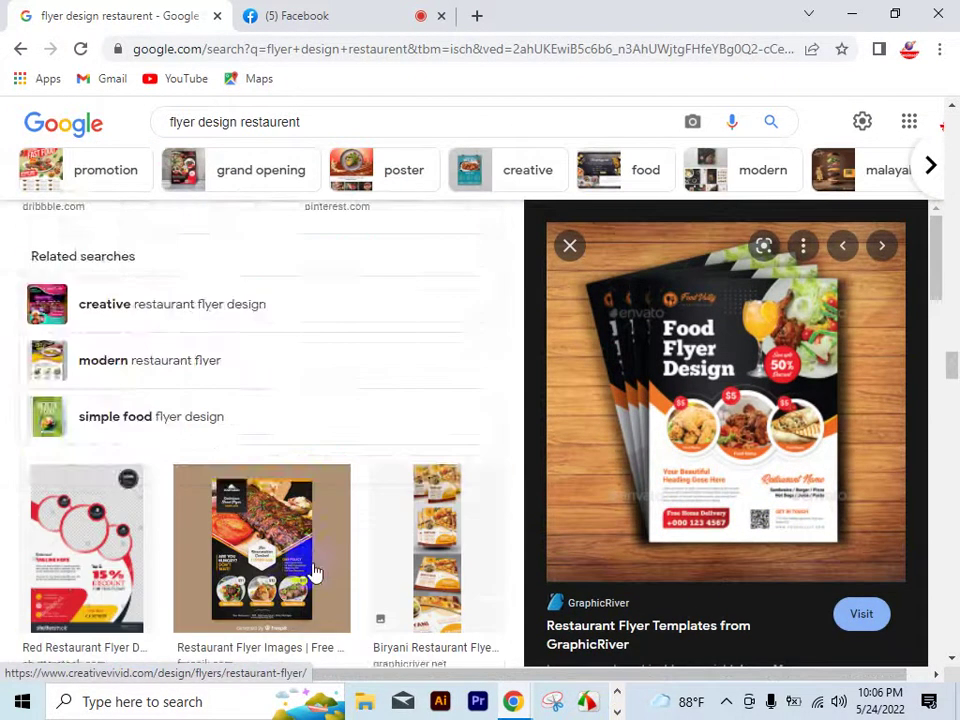
pyautogui.scroll(3, 313, 570)
pyautogui.scroll(3, 313, 570)
pyautogui.scroll(2, 313, 570)
pyautogui.scroll(3, 313, 570)
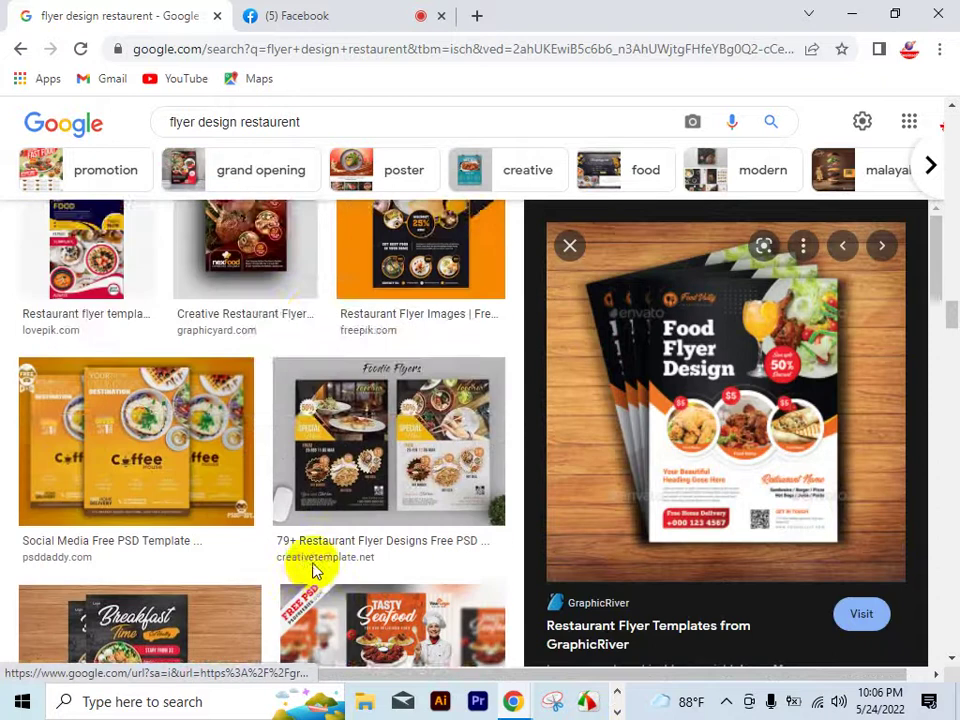
pyautogui.scroll(2, 313, 570)
pyautogui.scroll(2, 313, 570)
pyautogui.scroll(3, 313, 570)
pyautogui.scroll(1, 313, 570)
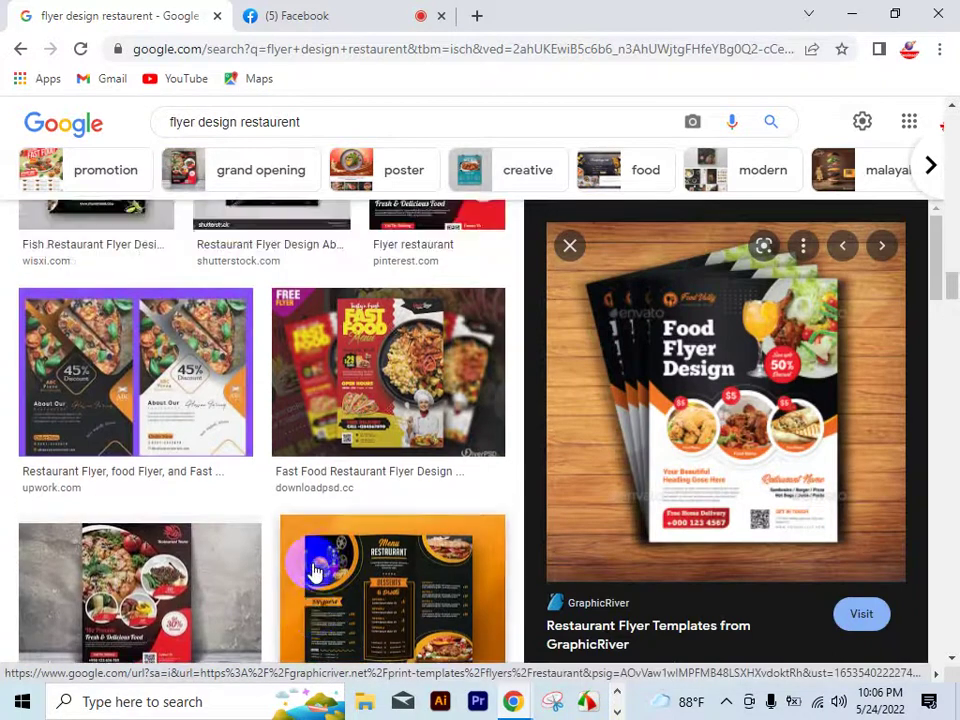
pyautogui.scroll(3, 313, 570)
pyautogui.scroll(3, 313, 570)
pyautogui.scroll(3, 313, 570)
pyautogui.scroll(3, 313, 570)
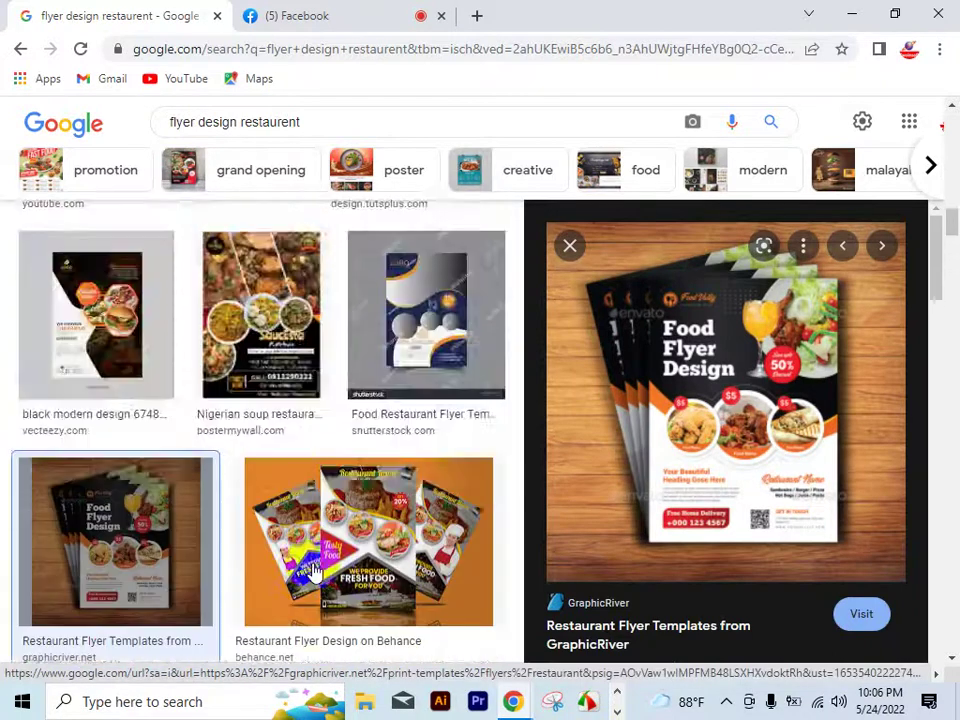
pyautogui.scroll(3, 313, 570)
pyautogui.scroll(3, 313, 570)
pyautogui.scroll(1, 313, 570)
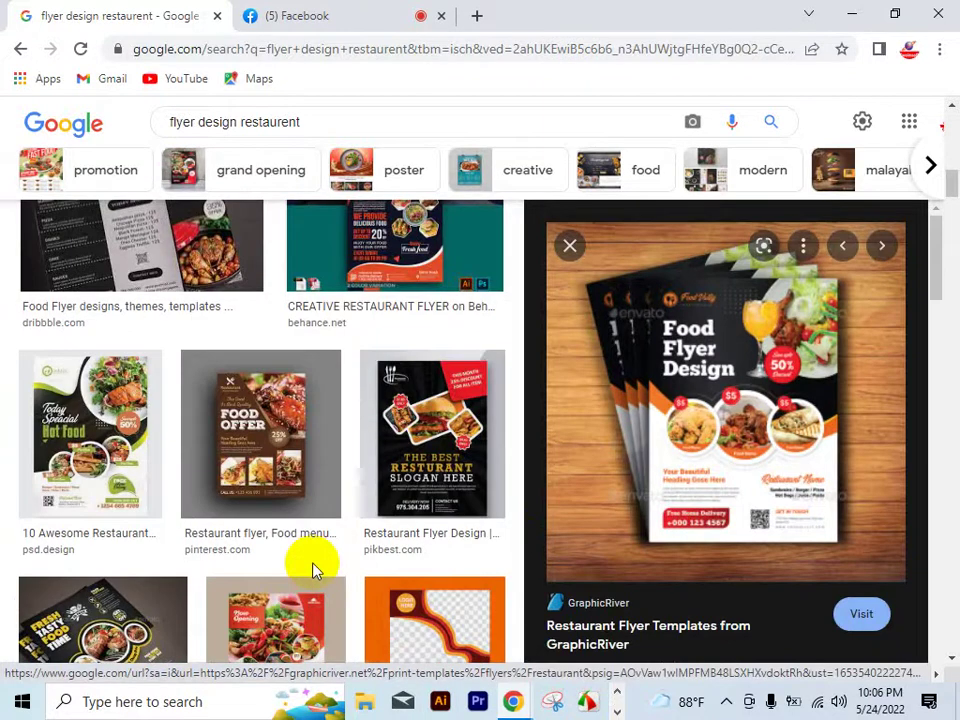
pyautogui.scroll(2, 313, 567)
pyautogui.scroll(1, 315, 570)
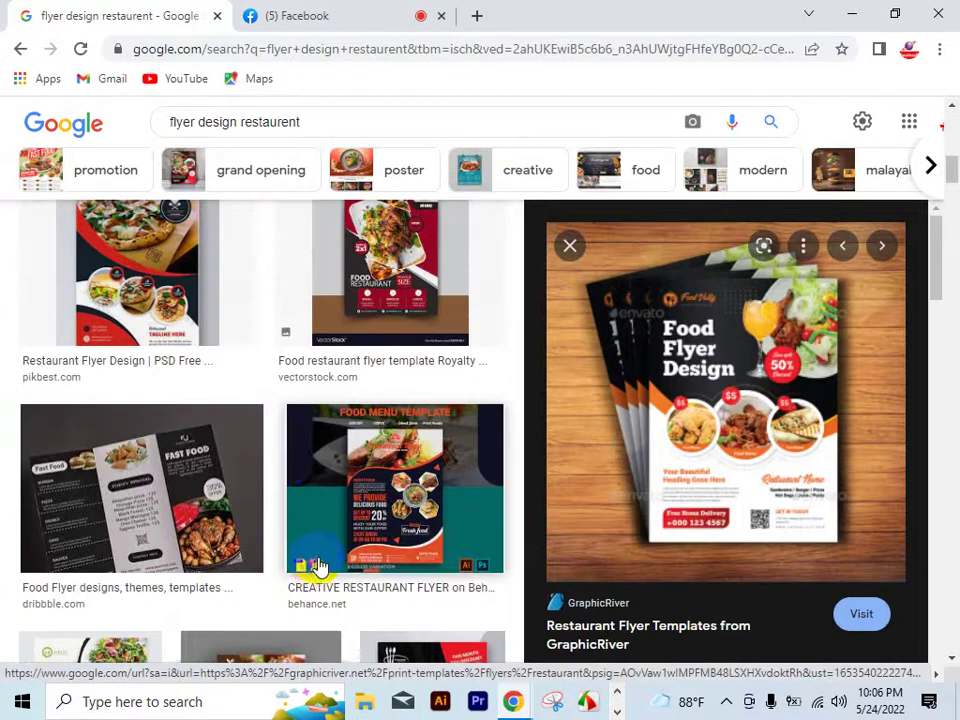
pyautogui.scroll(1, 318, 567)
pyautogui.scroll(2, 318, 567)
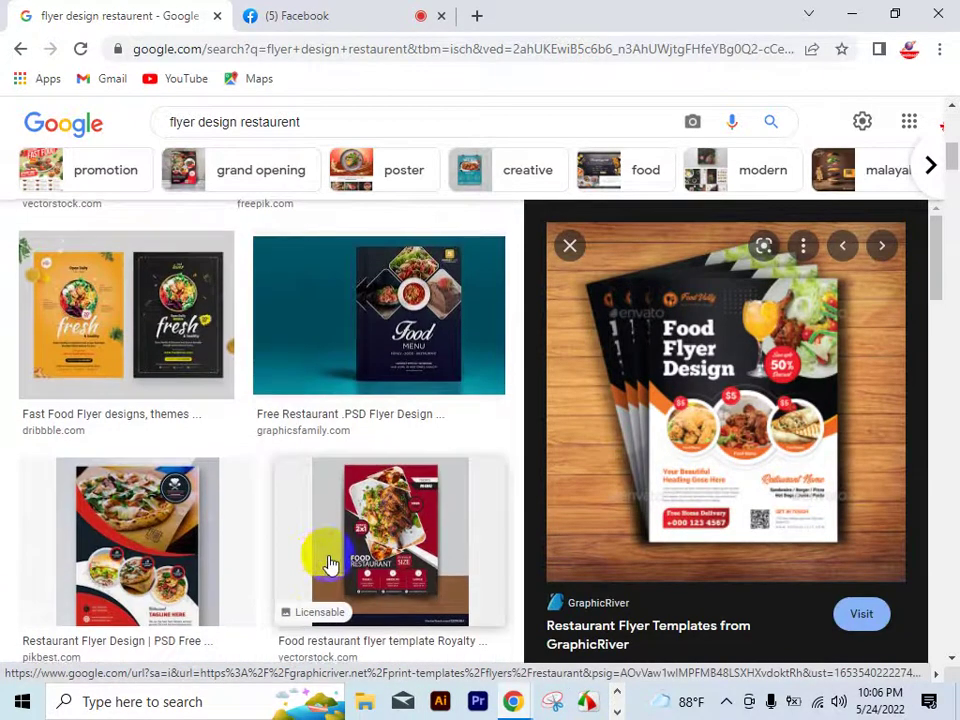
pyautogui.scroll(-5, 320, 567)
pyautogui.scroll(-2, 330, 563)
pyautogui.scroll(-2, 330, 563)
pyautogui.scroll(-2, 330, 563)
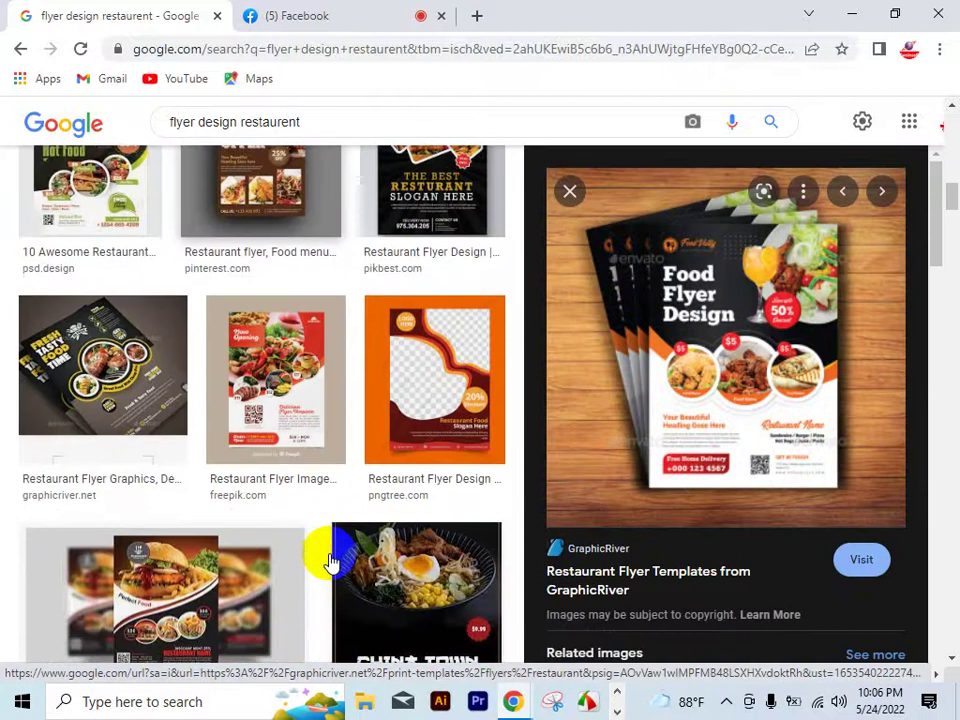
pyautogui.scroll(1, 332, 563)
pyautogui.scroll(3, 332, 563)
pyautogui.scroll(2, 332, 563)
pyautogui.scroll(2, 332, 563)
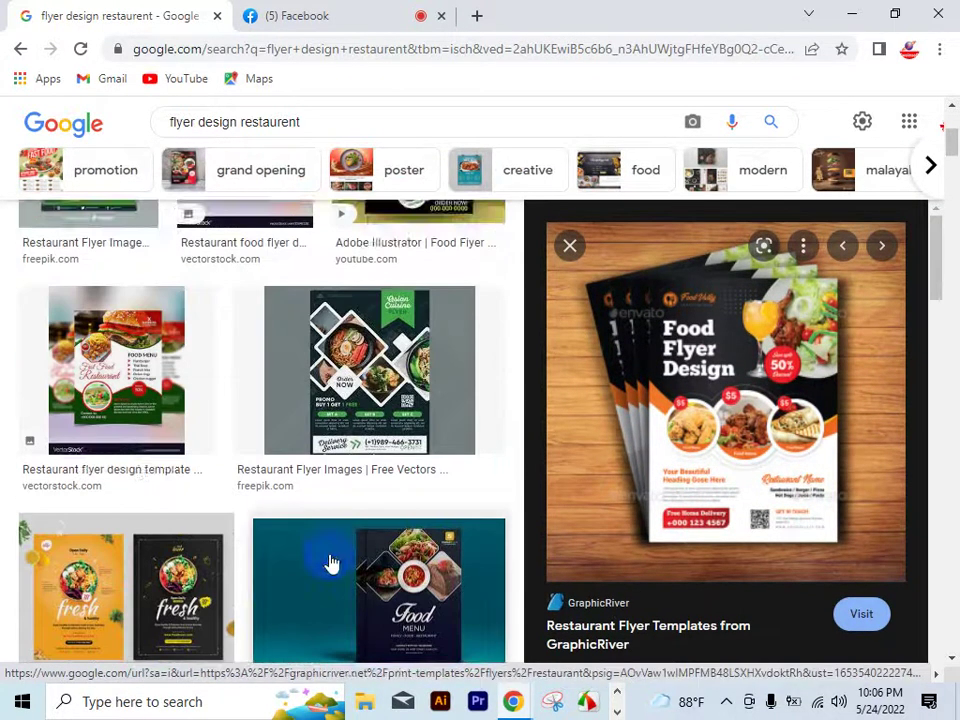
pyautogui.scroll(1, 332, 563)
pyautogui.scroll(1, 332, 563)
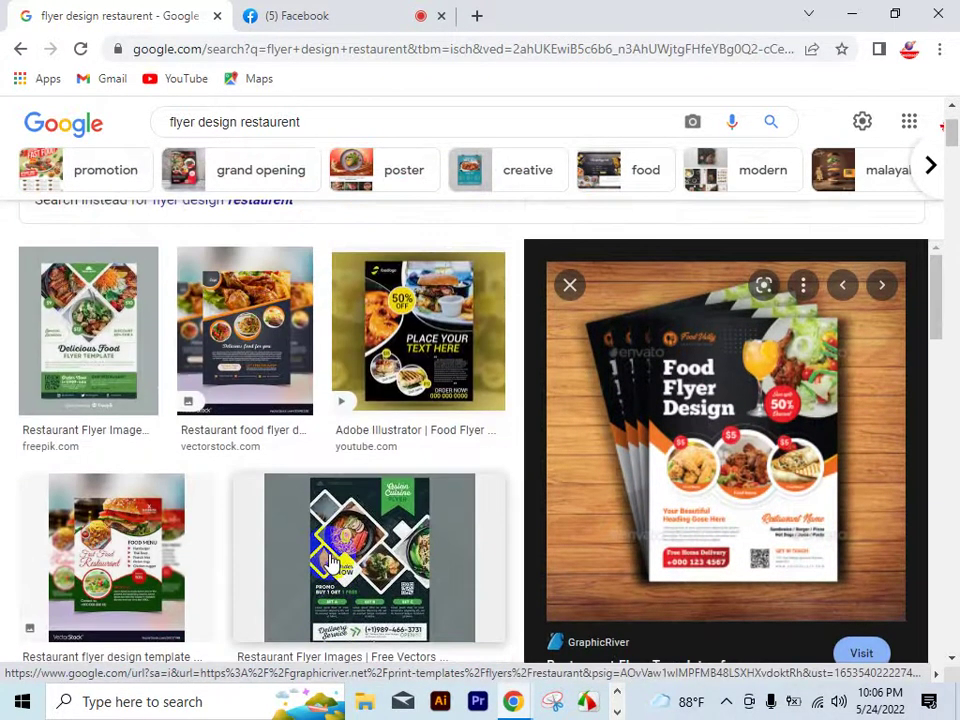
pyautogui.scroll(2, 332, 560)
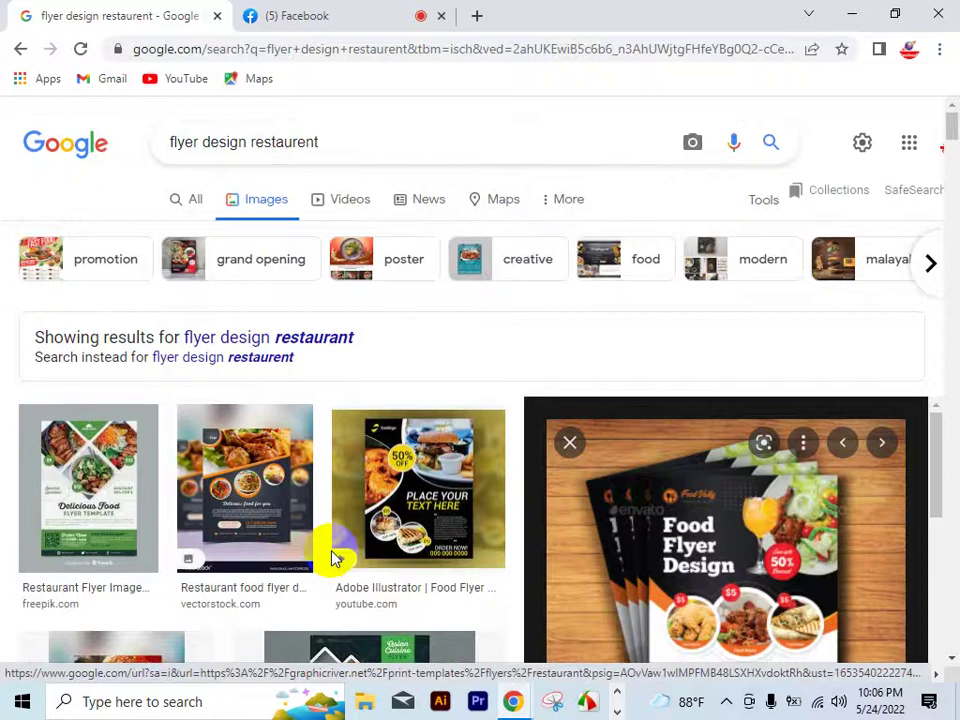
pyautogui.scroll(-4, 335, 558)
pyautogui.scroll(-5, 335, 558)
pyautogui.scroll(-1, 335, 560)
pyautogui.scroll(-3, 333, 560)
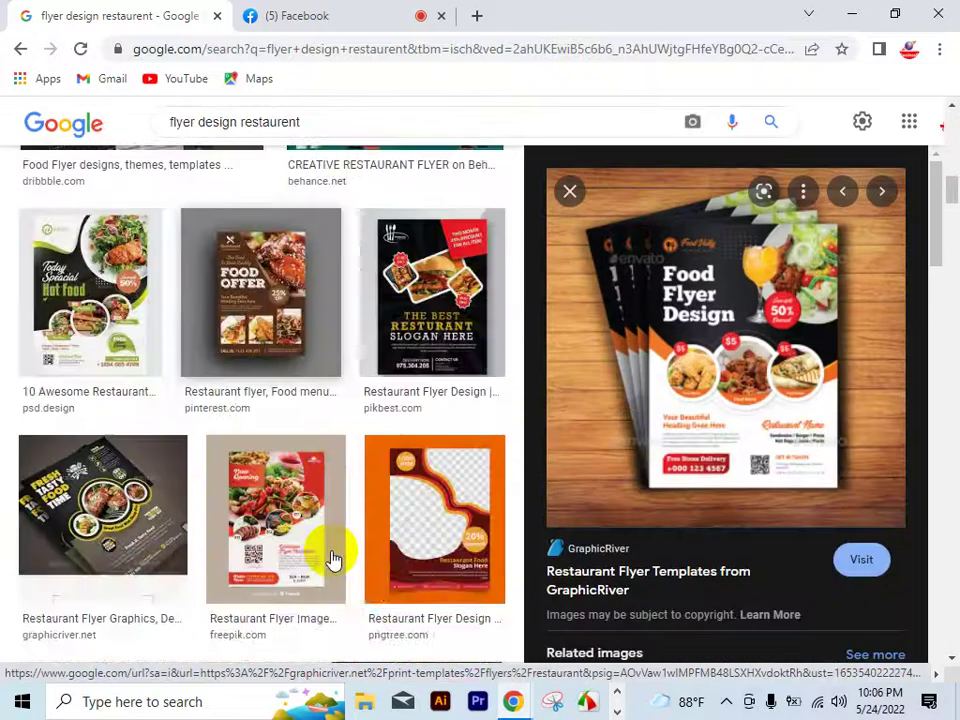
pyautogui.scroll(-3, 333, 560)
pyautogui.scroll(-2, 333, 560)
pyautogui.scroll(-2, 333, 563)
pyautogui.scroll(-3, 332, 563)
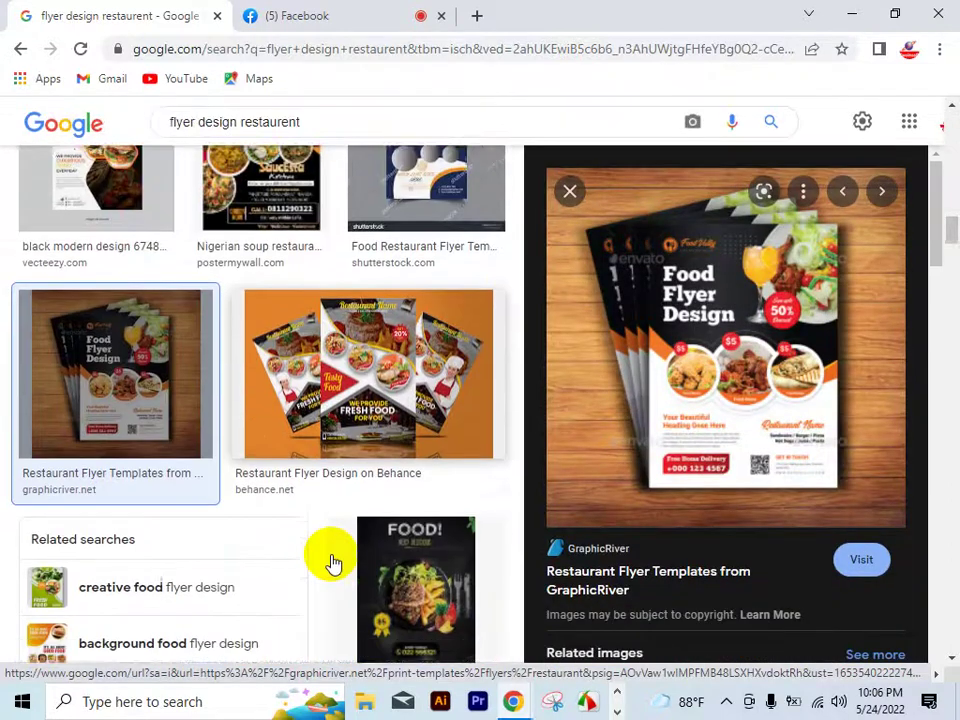
pyautogui.scroll(-1, 332, 563)
pyautogui.scroll(-3, 332, 563)
pyautogui.scroll(-3, 333, 563)
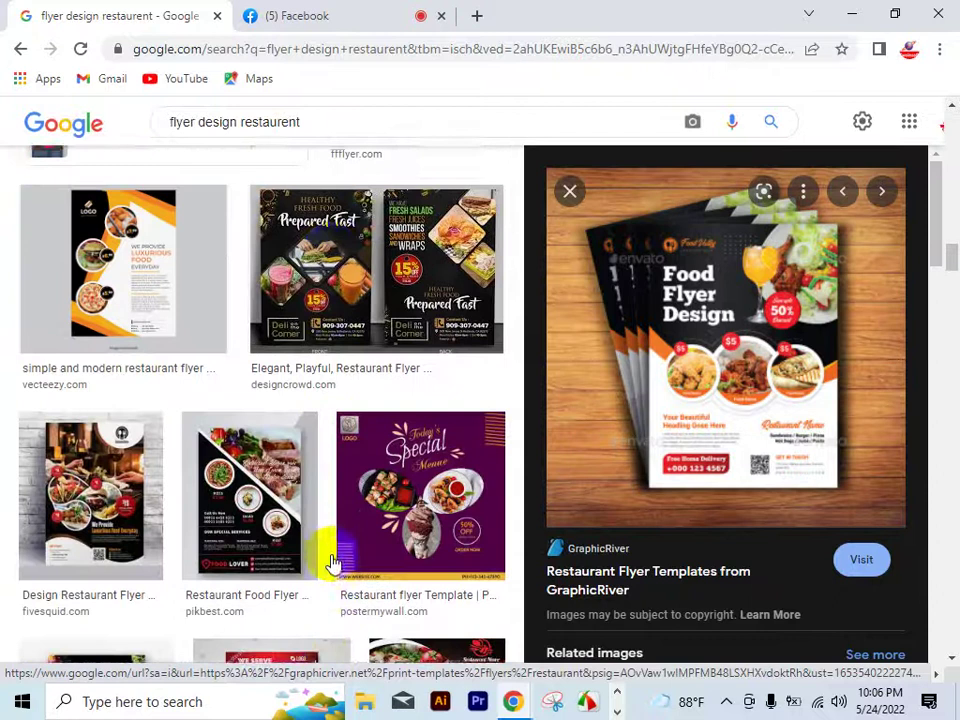
pyautogui.scroll(-1, 333, 563)
pyautogui.scroll(-3, 333, 563)
pyautogui.scroll(-1, 333, 565)
pyautogui.scroll(-3, 333, 565)
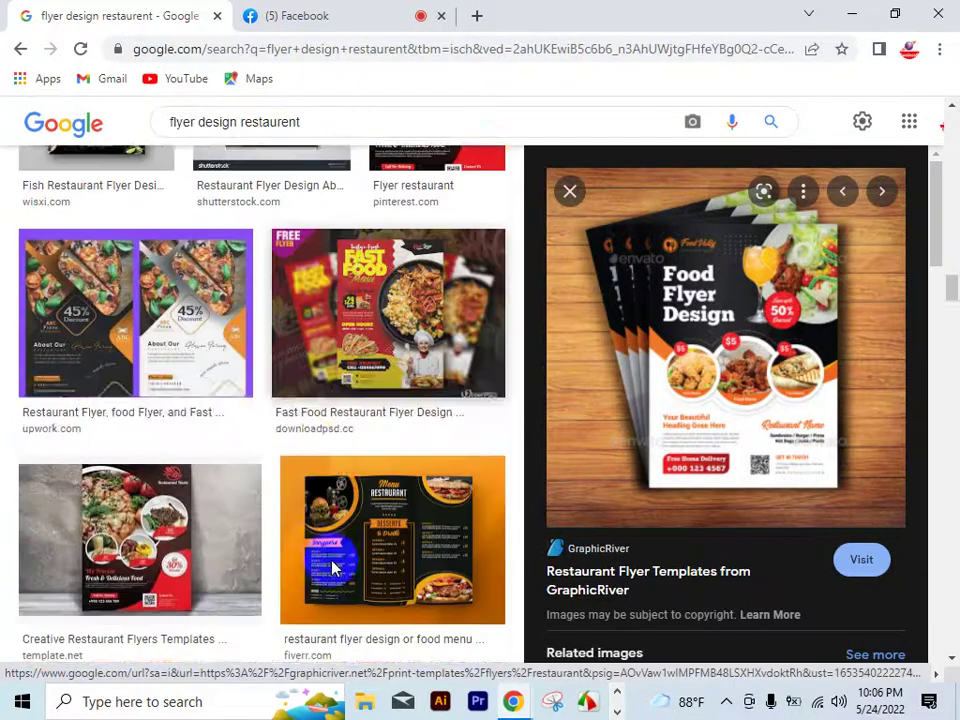
pyautogui.scroll(-3, 333, 565)
pyautogui.scroll(-2, 333, 565)
pyautogui.scroll(-3, 334, 566)
pyautogui.scroll(-3, 333, 566)
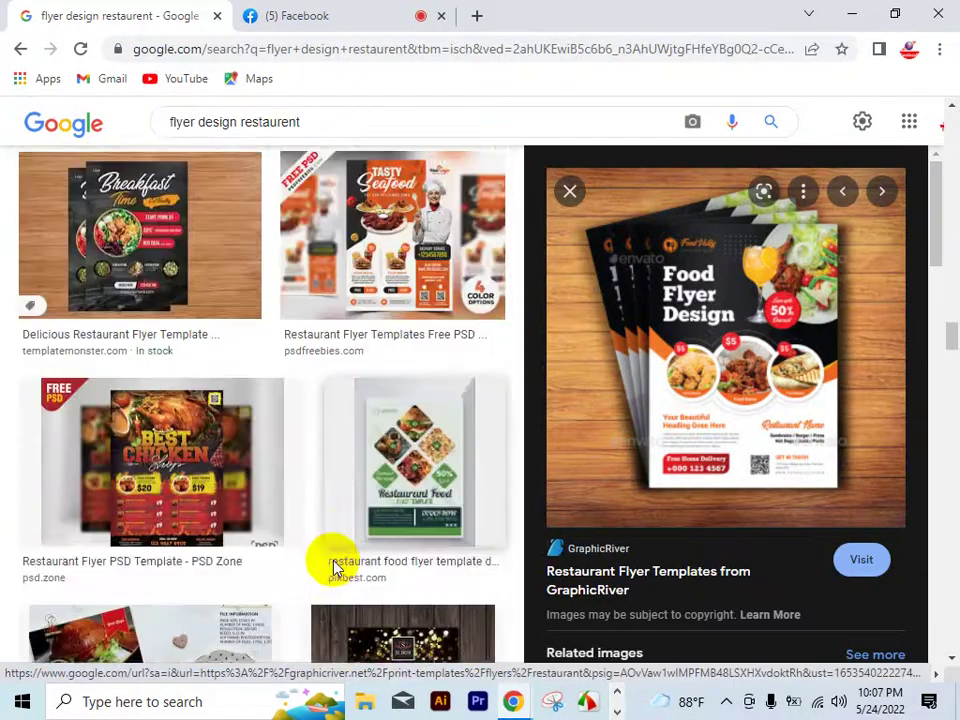
pyautogui.scroll(-2, 333, 566)
pyautogui.scroll(-2, 333, 567)
pyautogui.scroll(-2, 335, 572)
pyautogui.scroll(-2, 338, 580)
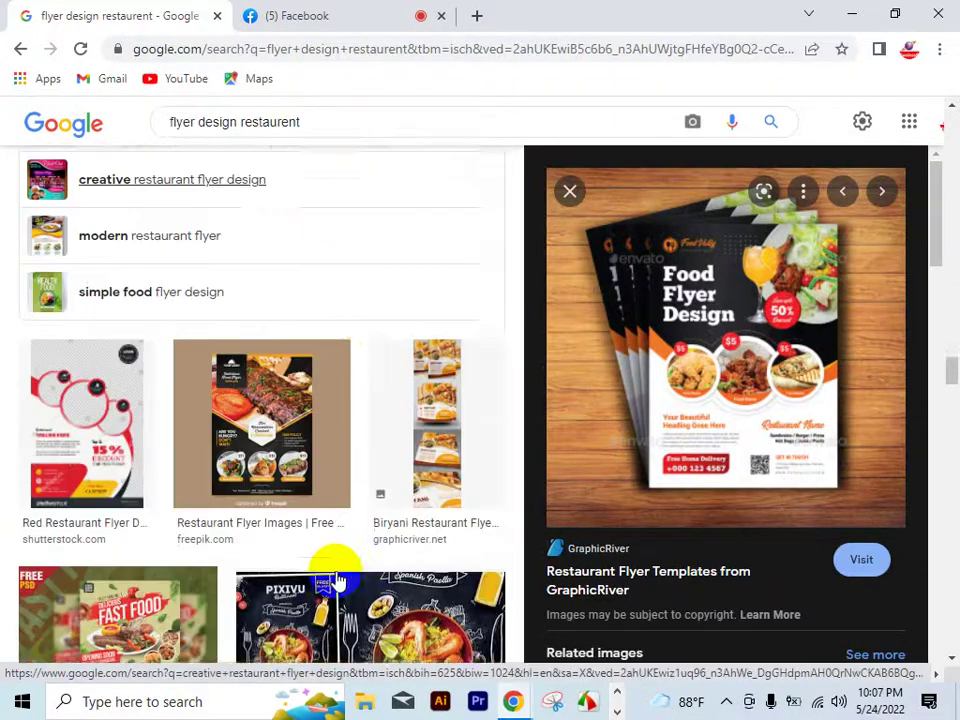
pyautogui.scroll(-2, 333, 570)
pyautogui.scroll(-3, 336, 580)
pyautogui.scroll(-3, 336, 585)
pyautogui.scroll(-3, 336, 593)
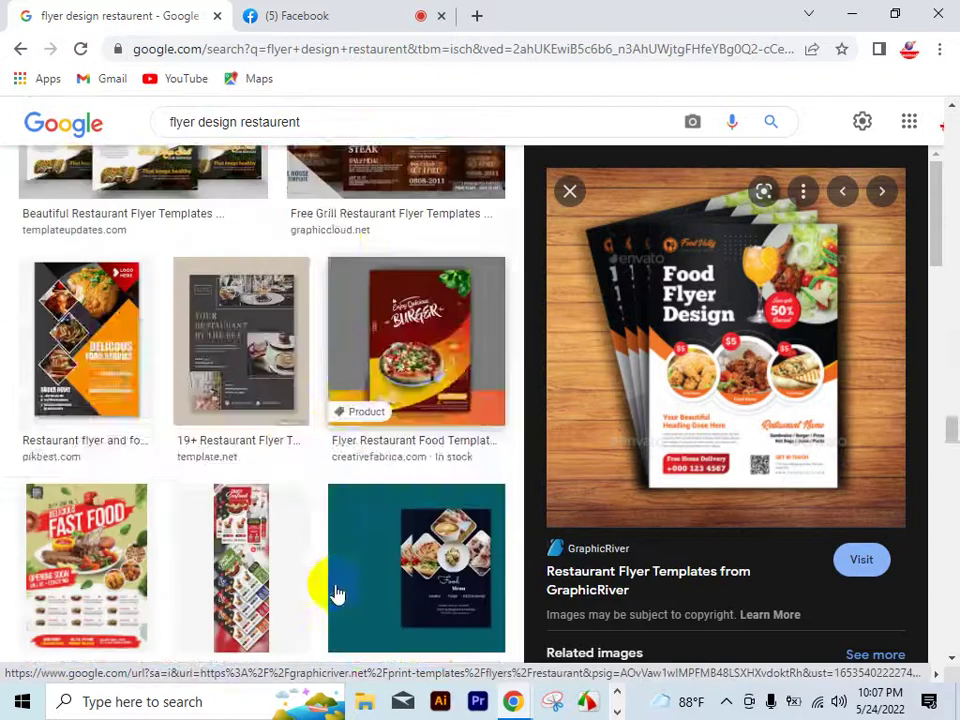
pyautogui.scroll(-3, 332, 583)
pyautogui.scroll(-2, 332, 579)
pyautogui.scroll(-1, 343, 568)
pyautogui.scroll(-3, 340, 578)
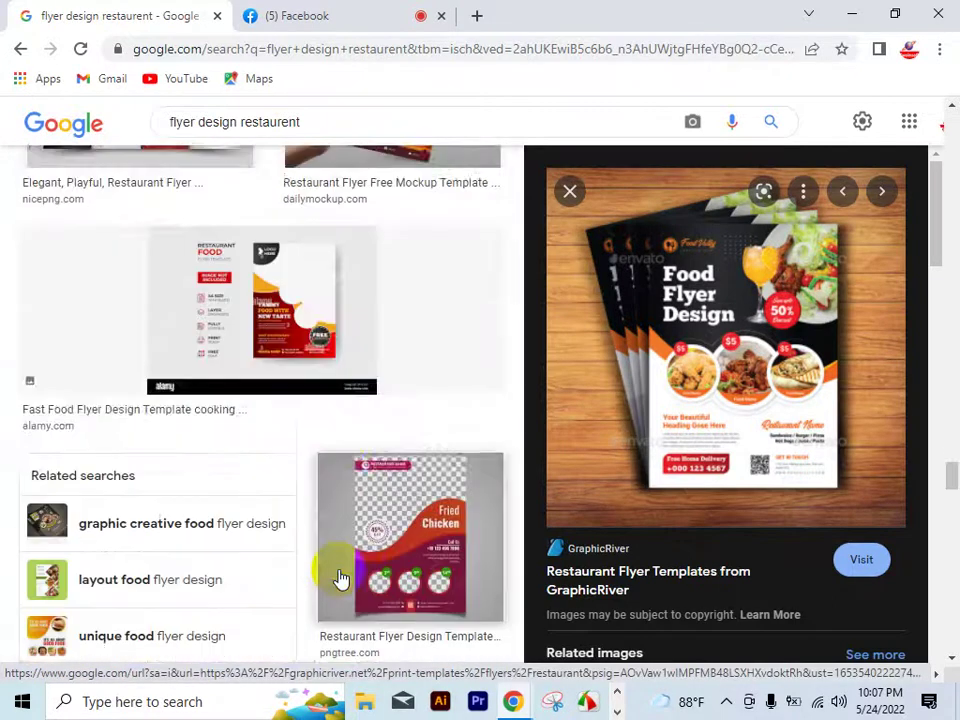
pyautogui.scroll(-3, 338, 578)
pyautogui.scroll(-3, 338, 578)
pyautogui.scroll(-2, 338, 578)
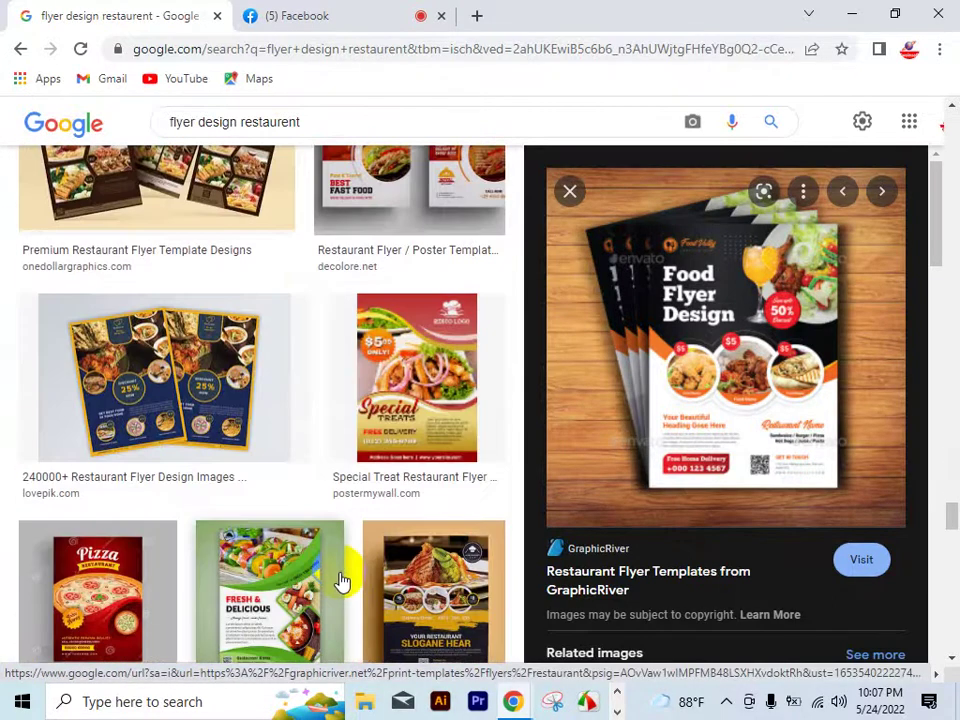
pyautogui.scroll(-3, 340, 580)
pyautogui.scroll(-2, 340, 580)
pyautogui.scroll(-3, 340, 580)
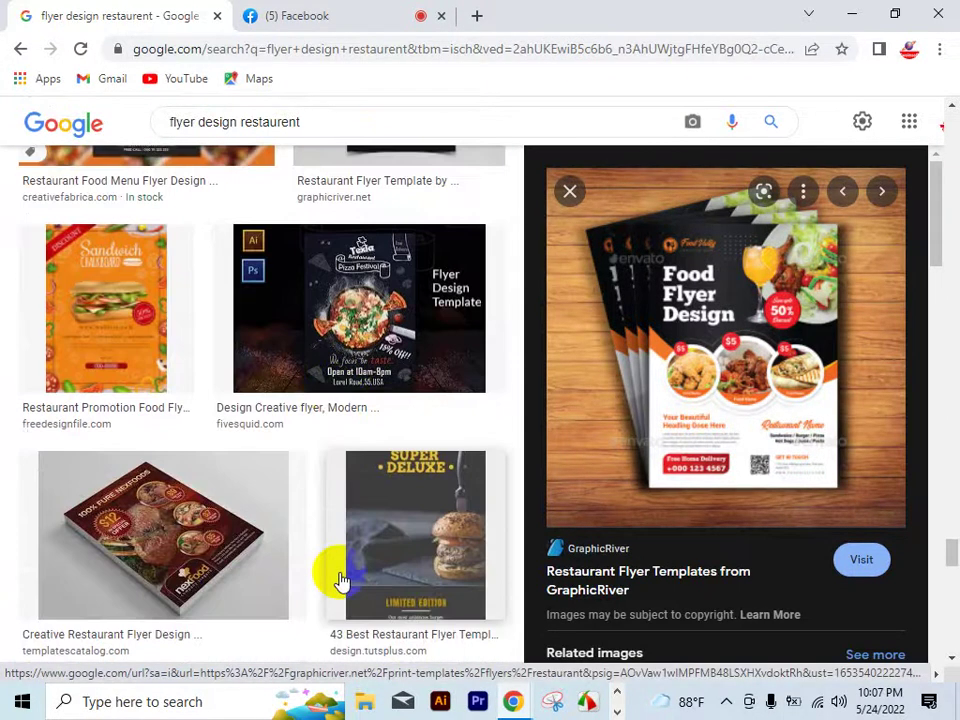
pyautogui.scroll(-1, 340, 578)
pyautogui.scroll(-3, 413, 630)
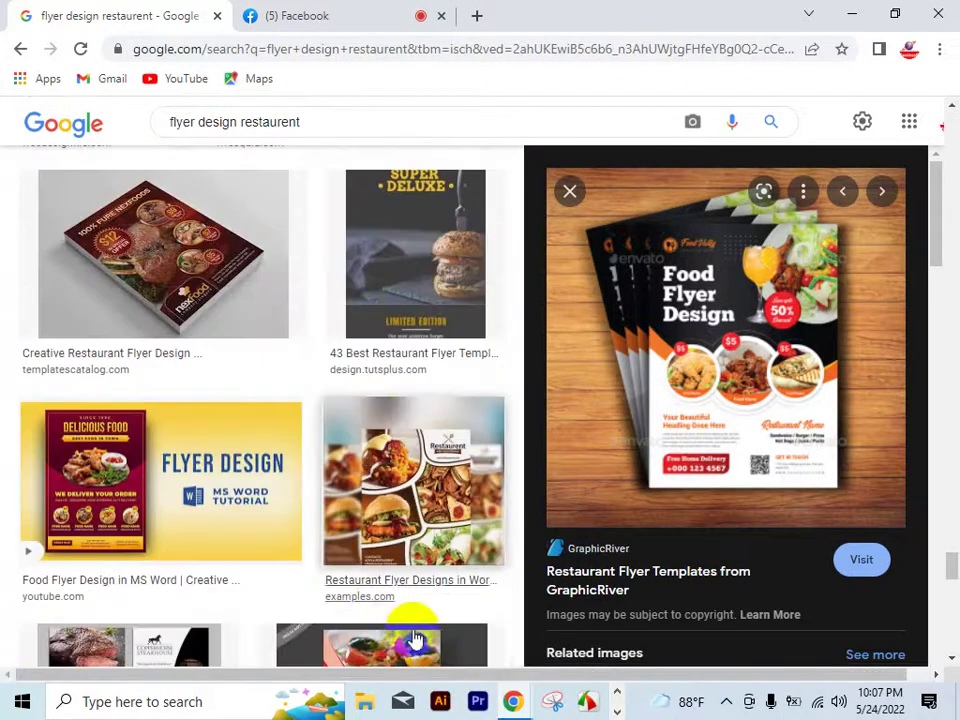
pyautogui.click(480, 706)
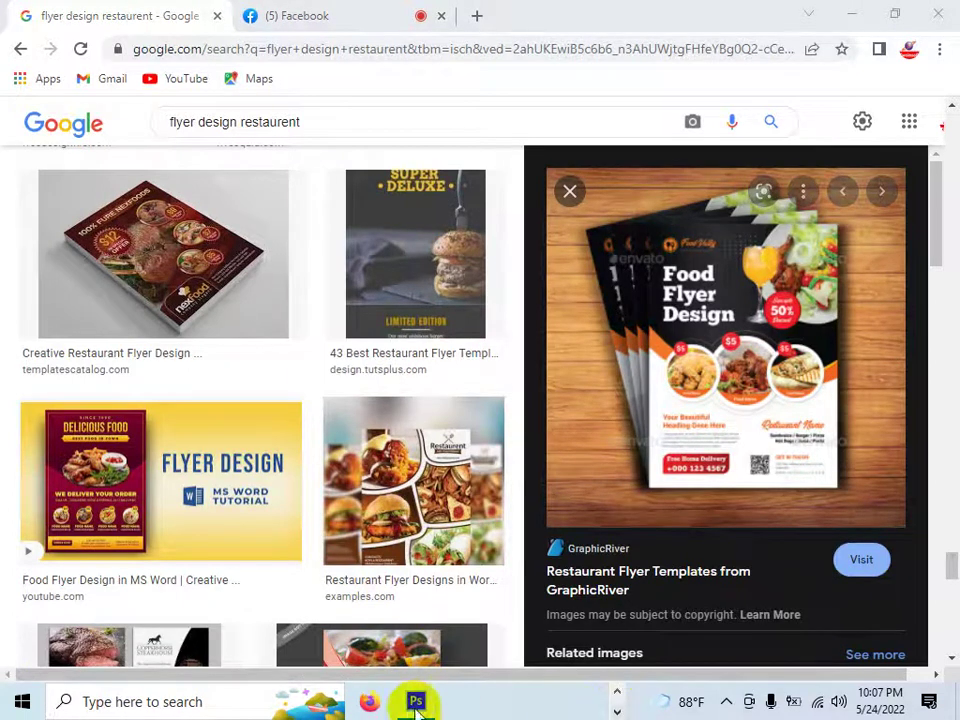
# Return to the flyer document in Photoshop and scroll the canvas to review the poster.
pyautogui.click(416, 701)
pyautogui.scroll(1, 507, 435)
pyautogui.scroll(1, 489, 347)
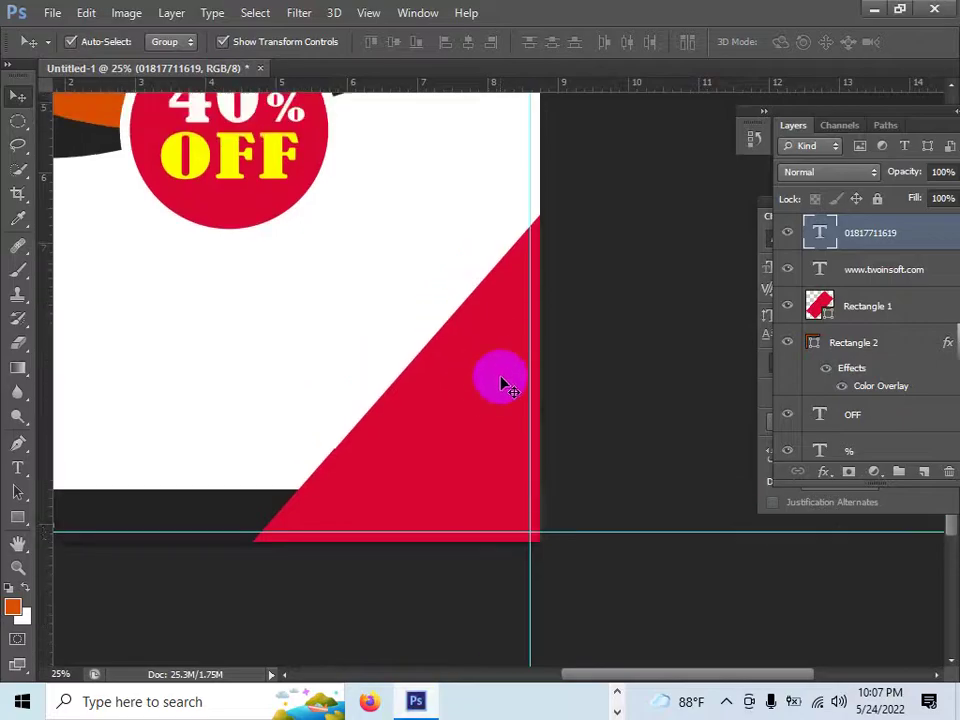
pyautogui.scroll(1, 499, 381)
pyautogui.scroll(2, 527, 506)
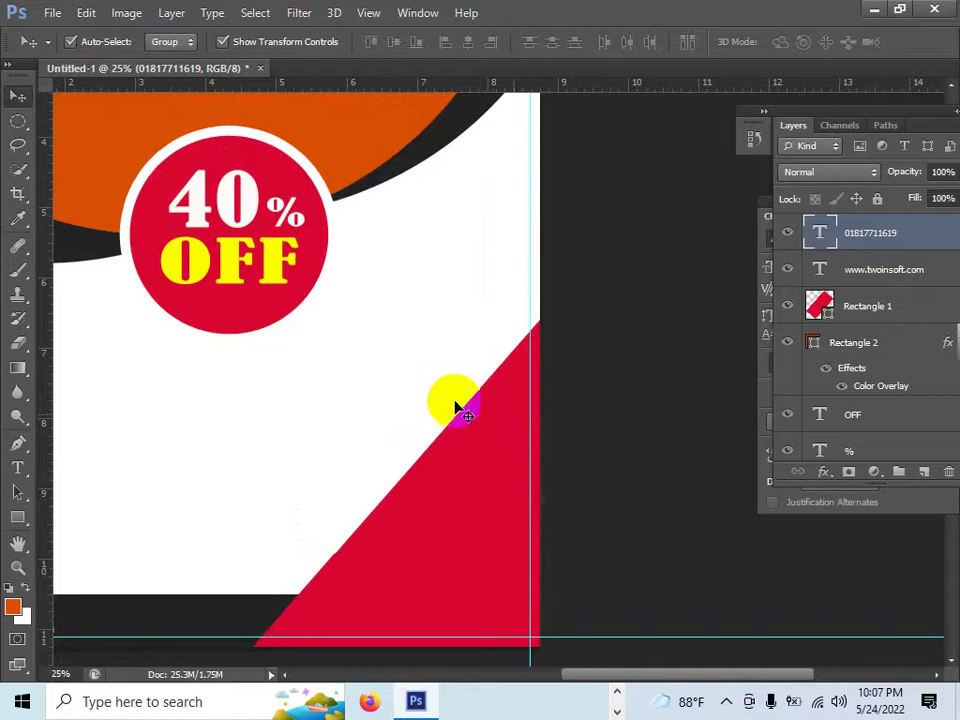
pyautogui.scroll(-1, 483, 255)
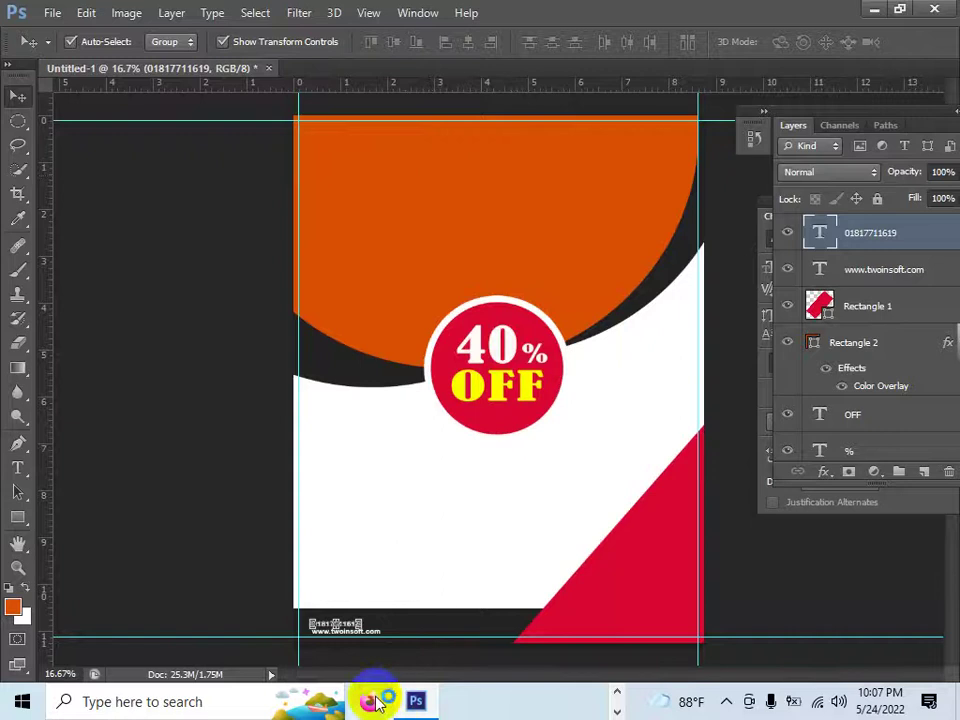
pyautogui.click(618, 697)
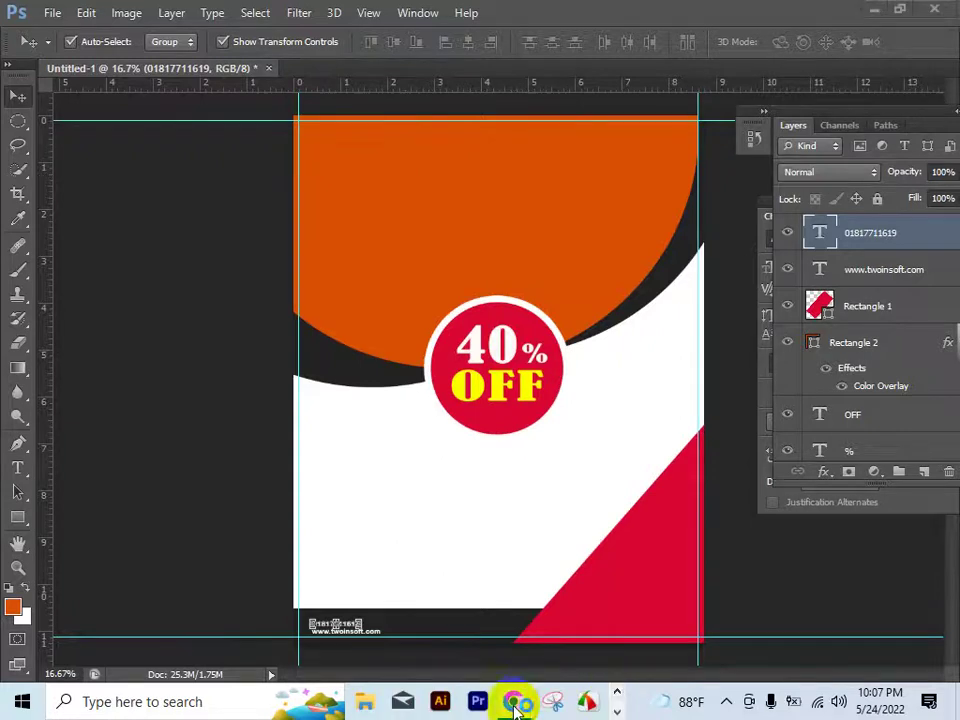
# Open a new Chrome tab and run a web search for 'image'.
pyautogui.moveTo(513, 701)
pyautogui.click(400, 590)
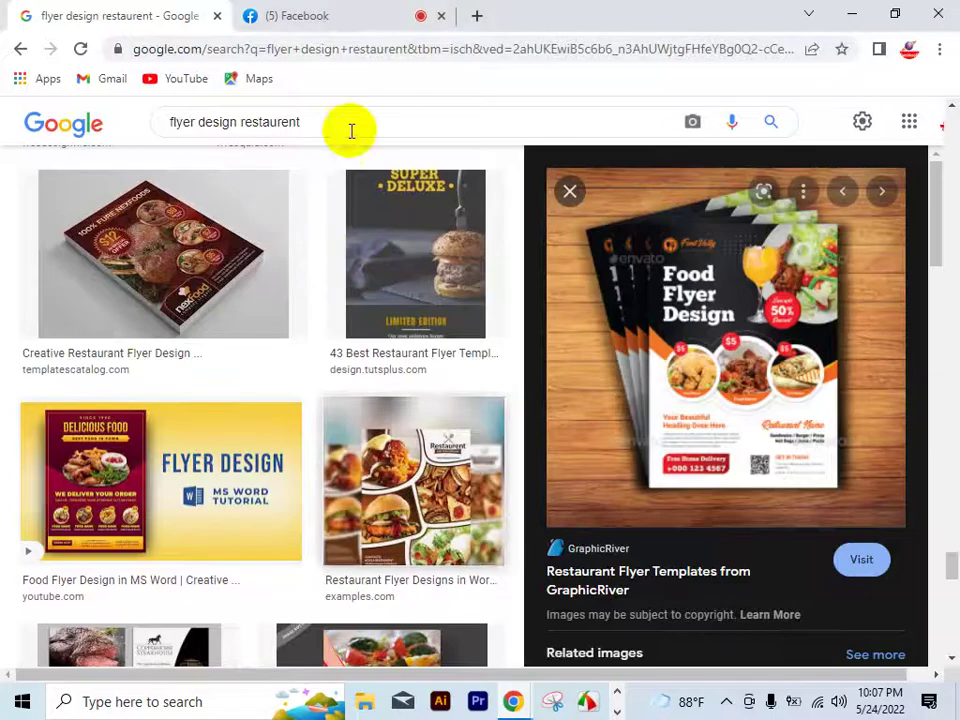
pyautogui.click(355, 14)
pyautogui.click(478, 17)
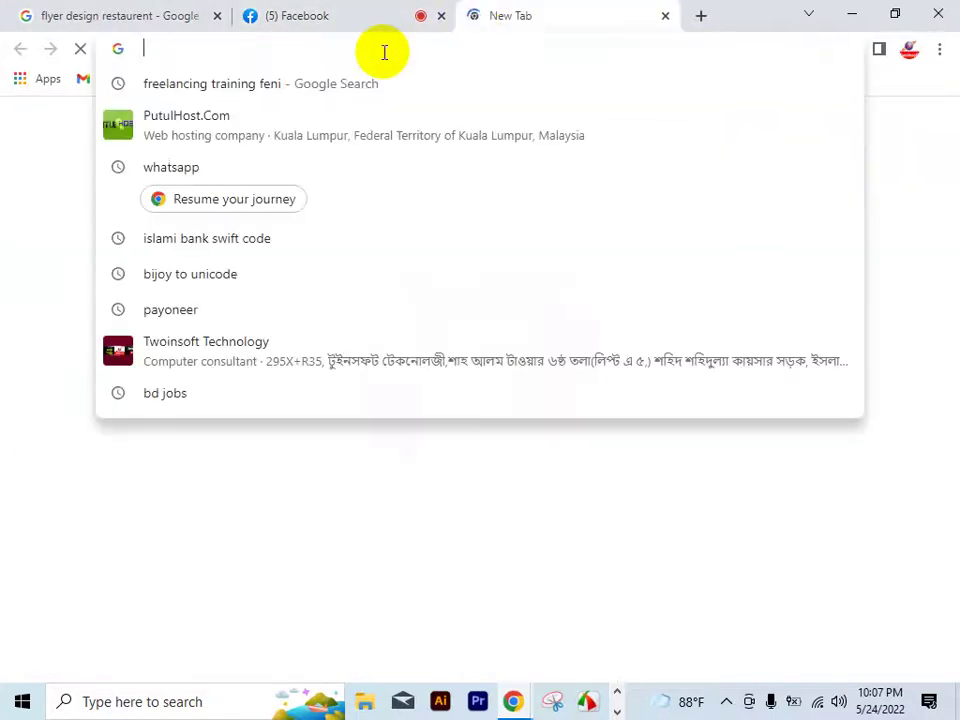
pyautogui.write('imag')
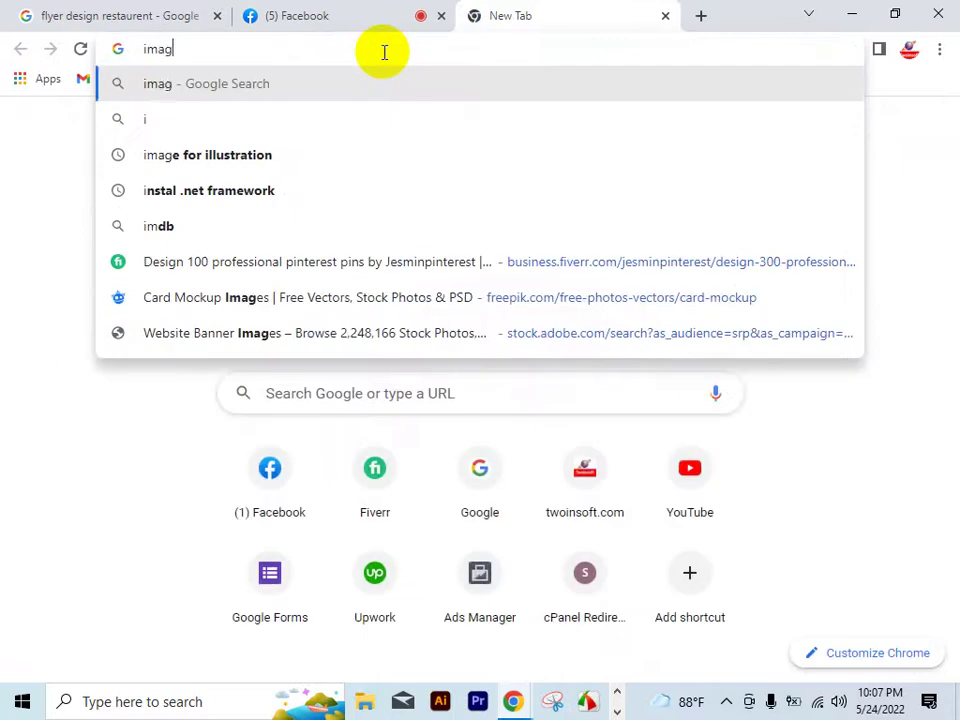
pyautogui.write('e')
pyautogui.press('Return')
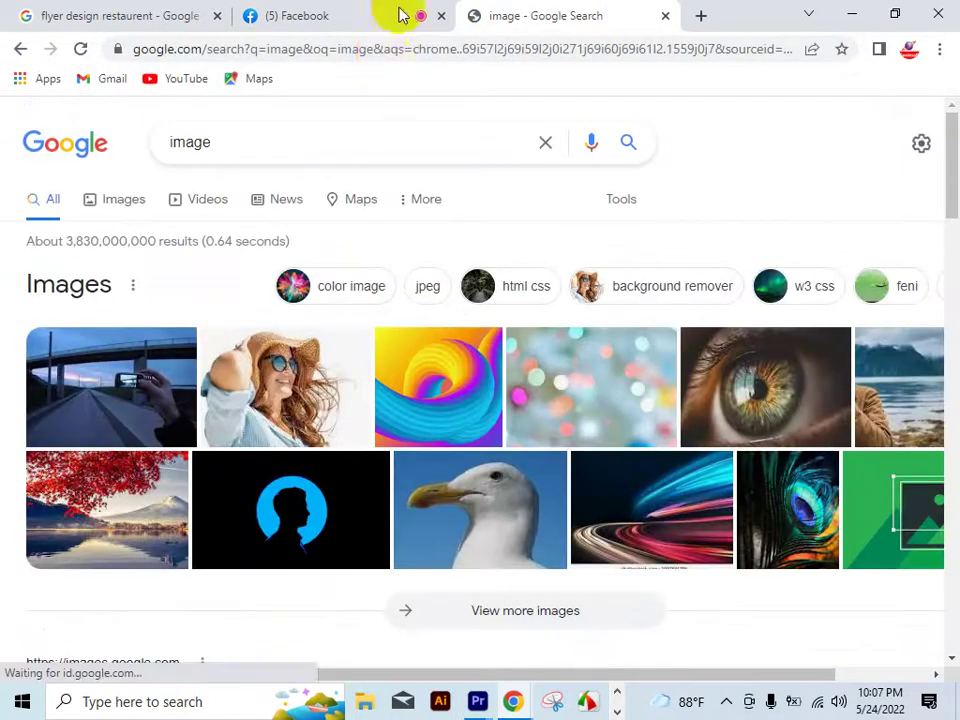
# Refine the web search to 'image bazar' and open the ImagesBazaar website.
pyautogui.click(238, 150)
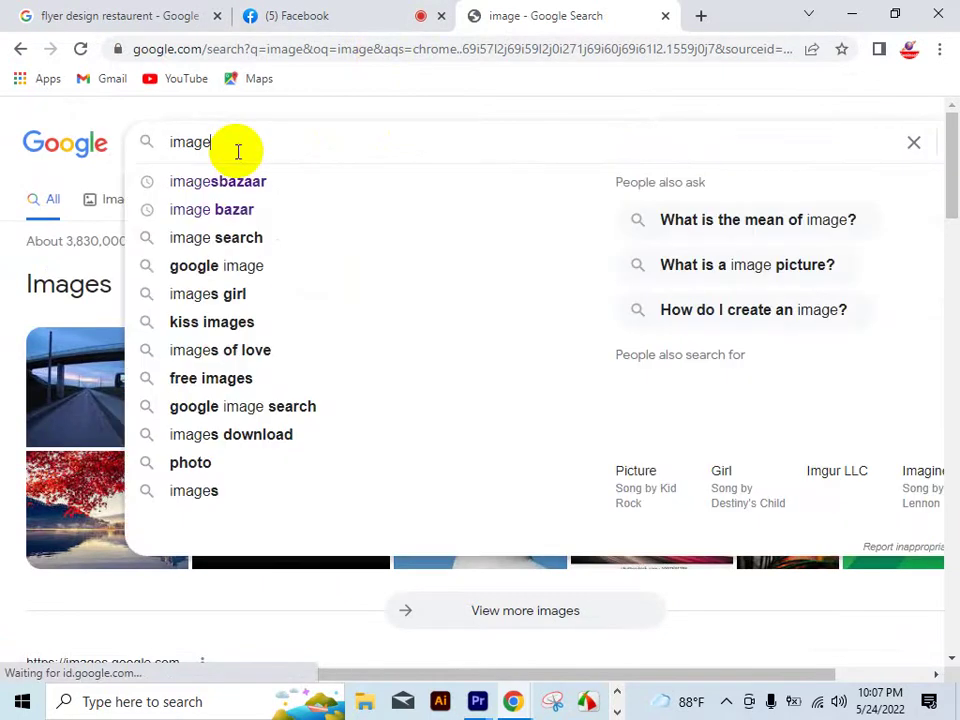
pyautogui.write('b')
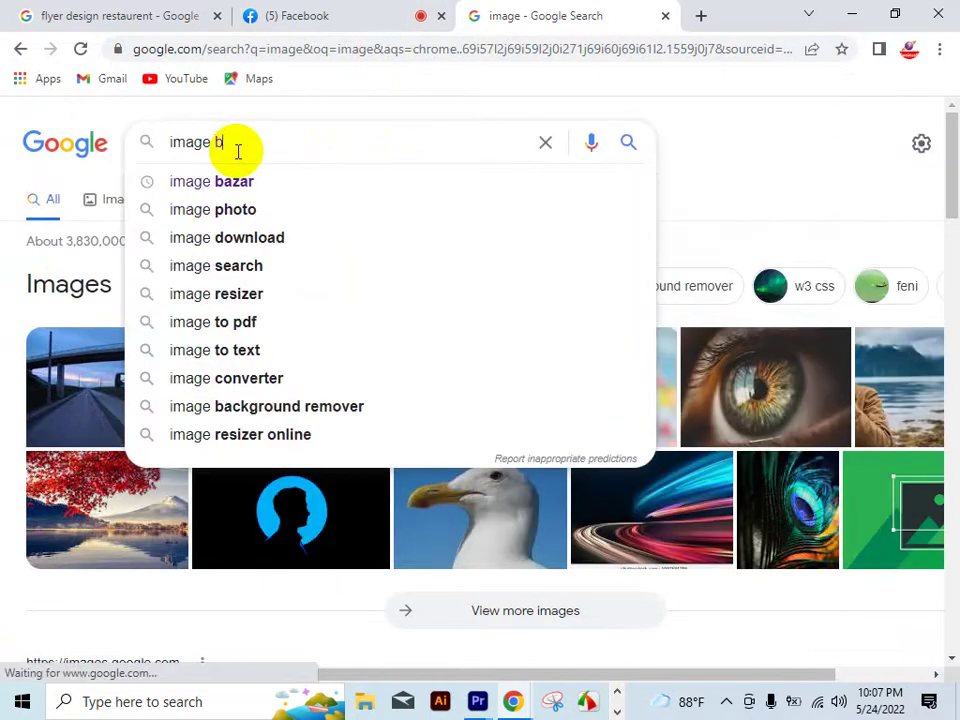
pyautogui.write('azr')
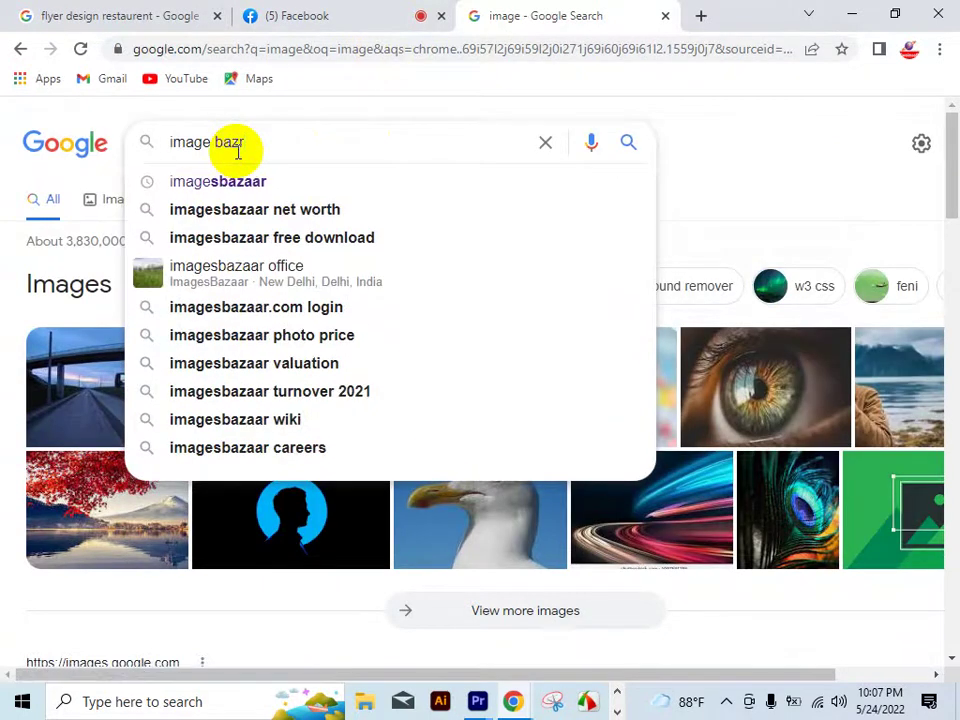
pyautogui.press('BackSpace')
pyautogui.write('a')
pyautogui.press('Return')
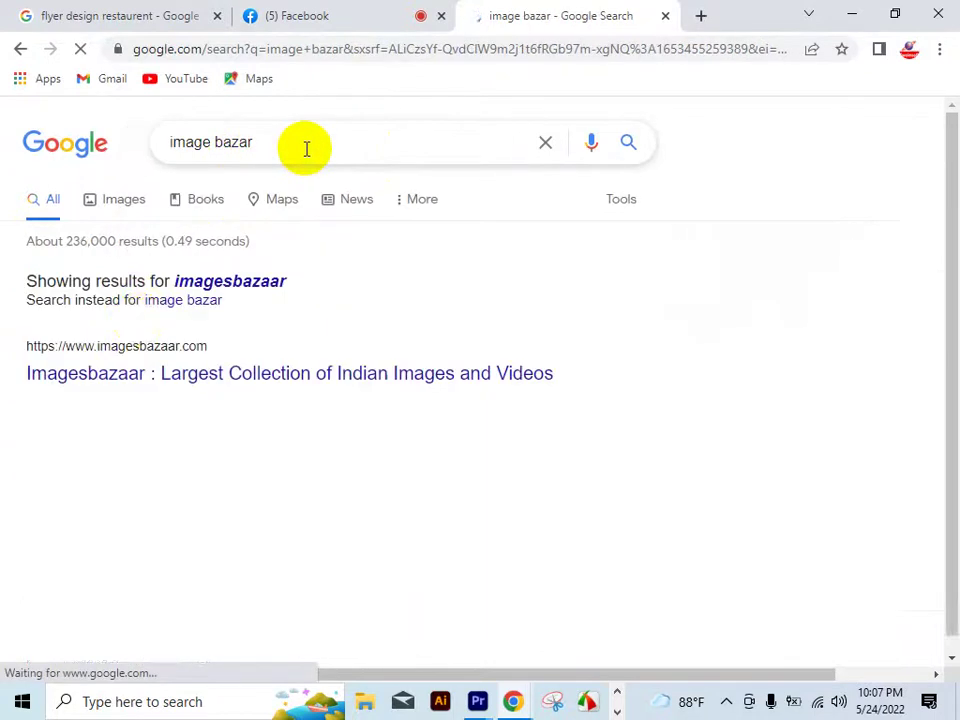
pyautogui.click(124, 352)
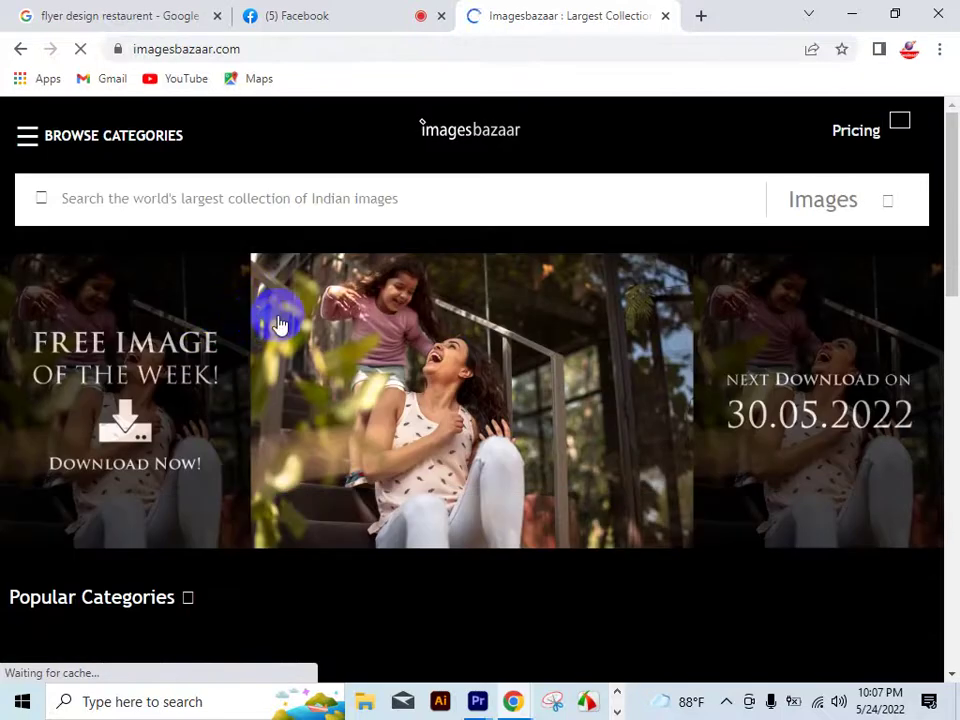
# Search ImagesBazaar for 'restaurant', fixing the misspelled query with spellcheck, to get 15,840 results.
pyautogui.click(272, 199)
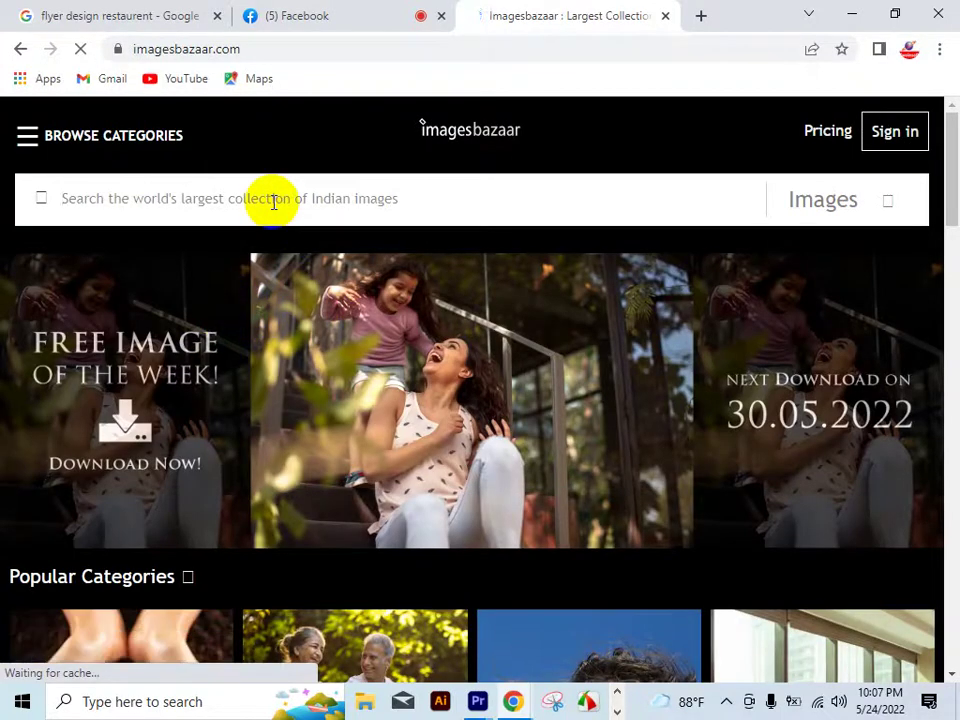
pyautogui.write('242323')
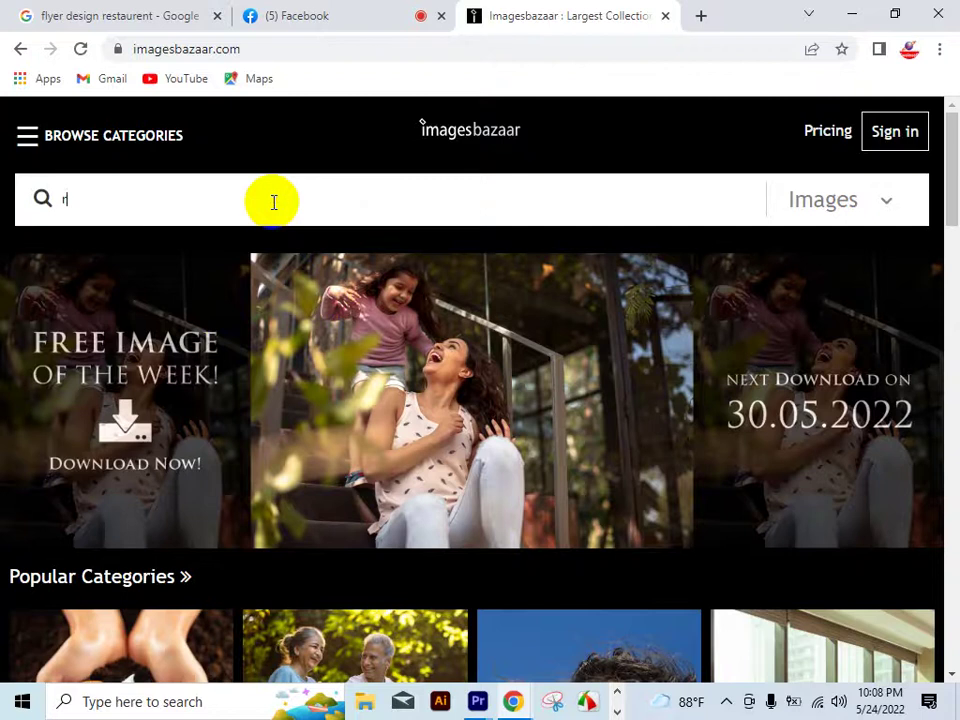
pyautogui.write('astaurent')
pyautogui.press('Return')
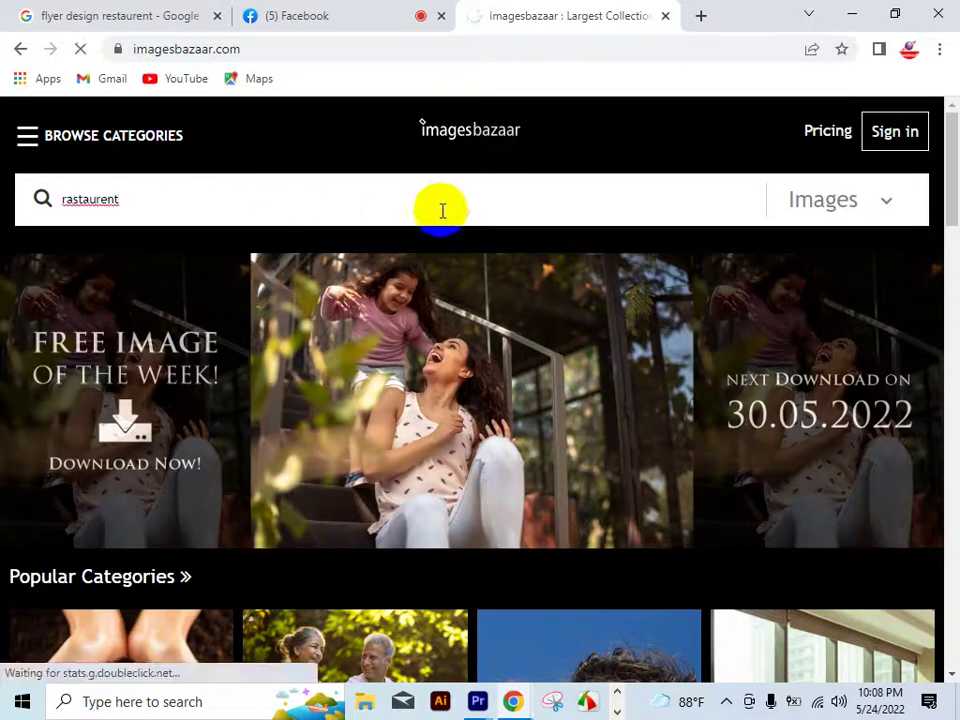
pyautogui.rightClick(108, 204)
pyautogui.click(150, 215)
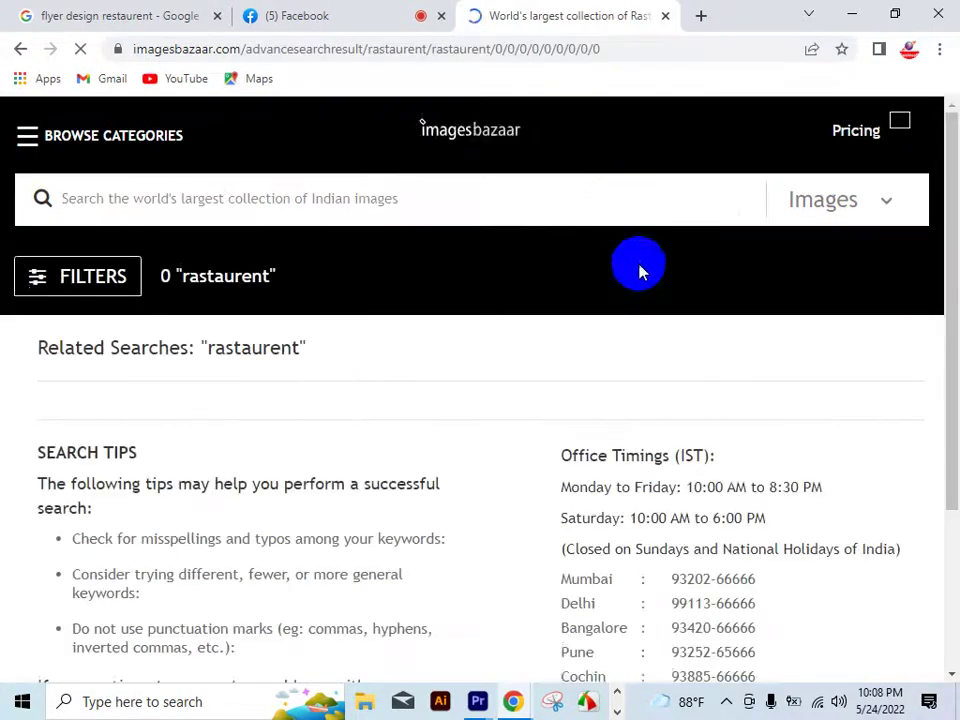
pyautogui.scroll(-2, 640, 274)
pyautogui.scroll(2, 306, 208)
pyautogui.click(307, 212)
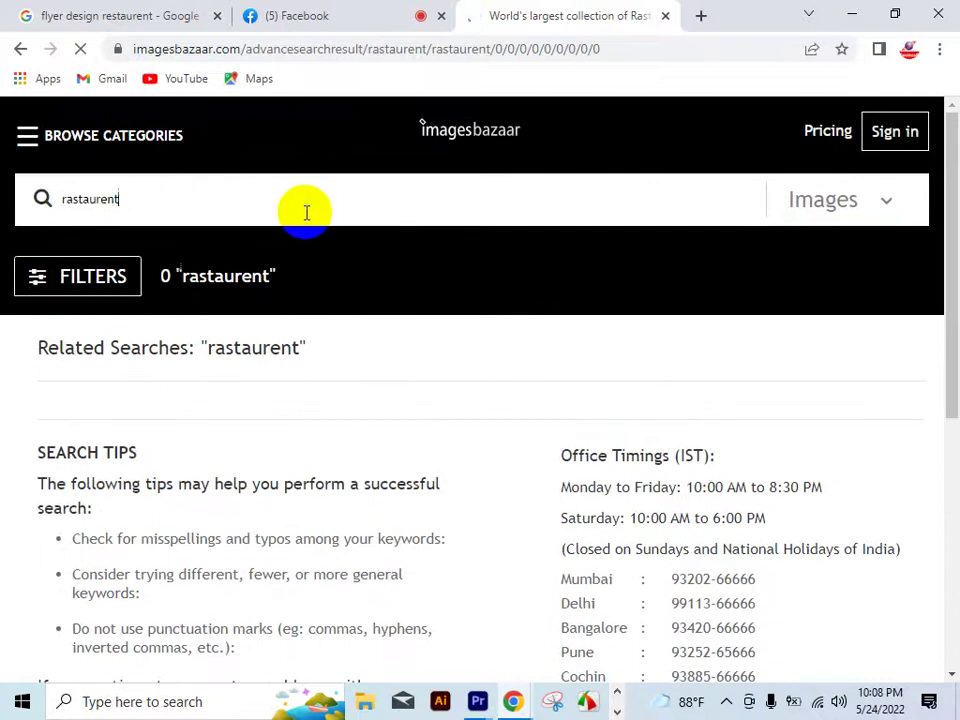
pyautogui.rightClick(72, 200)
pyautogui.click(111, 216)
pyautogui.press('Return')
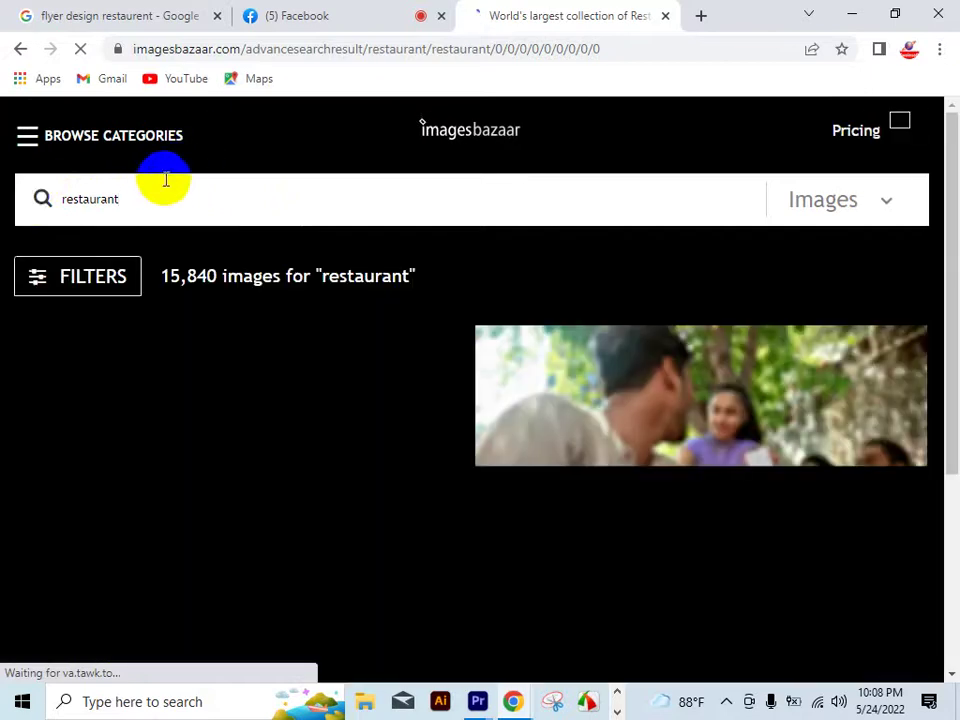
# Browse the restaurant results and open the chef-serving-couple photo in a new tab.
pyautogui.scroll(-3, 198, 186)
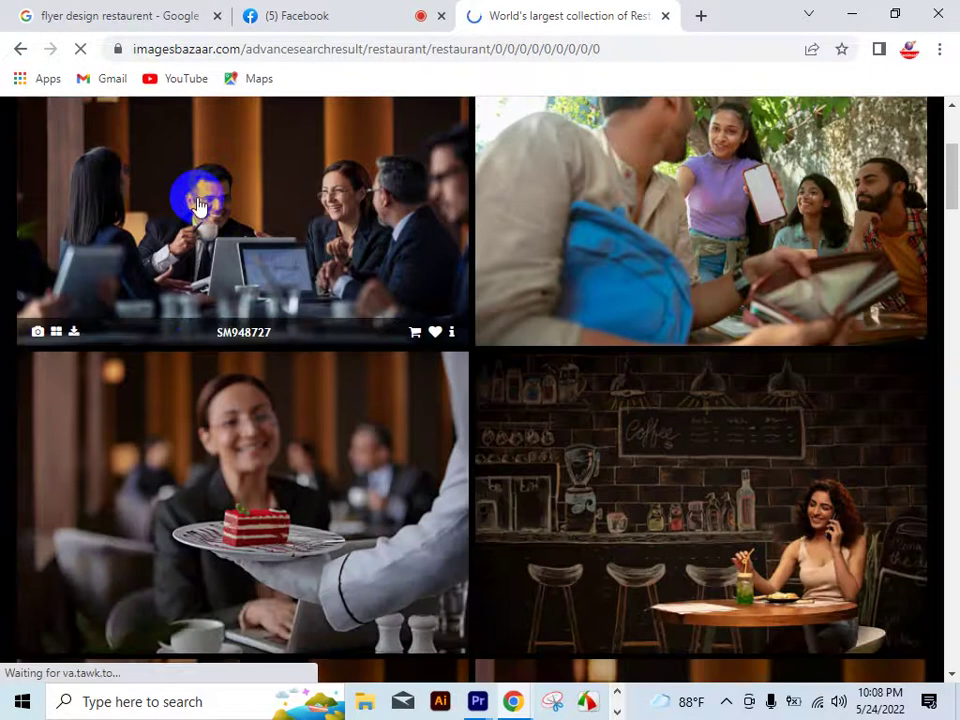
pyautogui.scroll(-3, 200, 197)
pyautogui.scroll(-2, 200, 197)
pyautogui.scroll(-2, 200, 190)
pyautogui.scroll(-2, 200, 188)
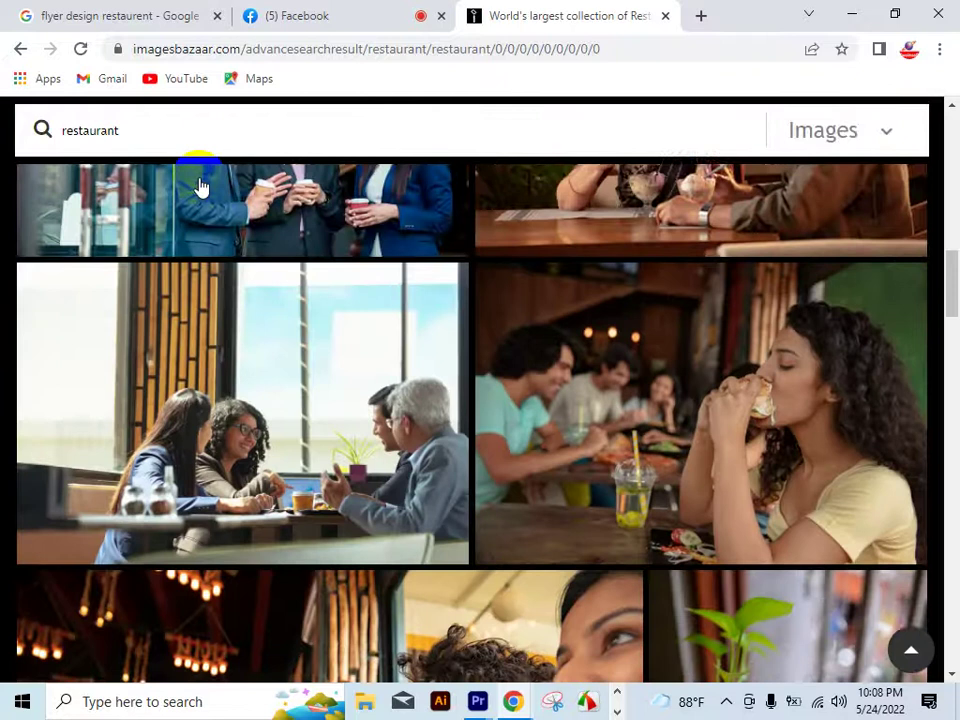
pyautogui.scroll(-3, 200, 186)
pyautogui.scroll(3, 197, 188)
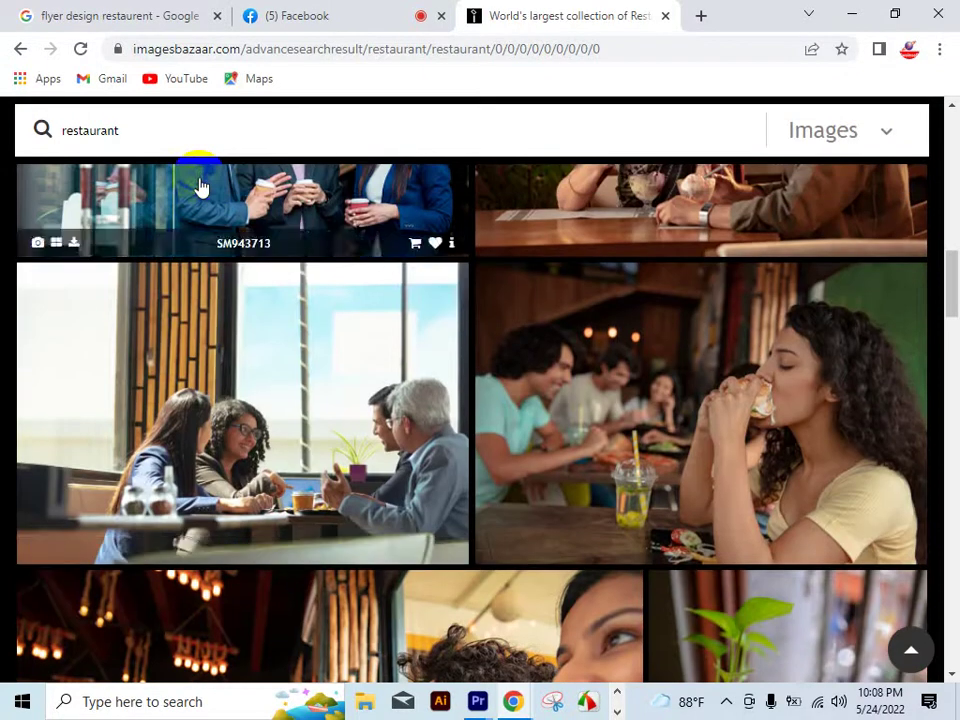
pyautogui.scroll(-3, 710, 385)
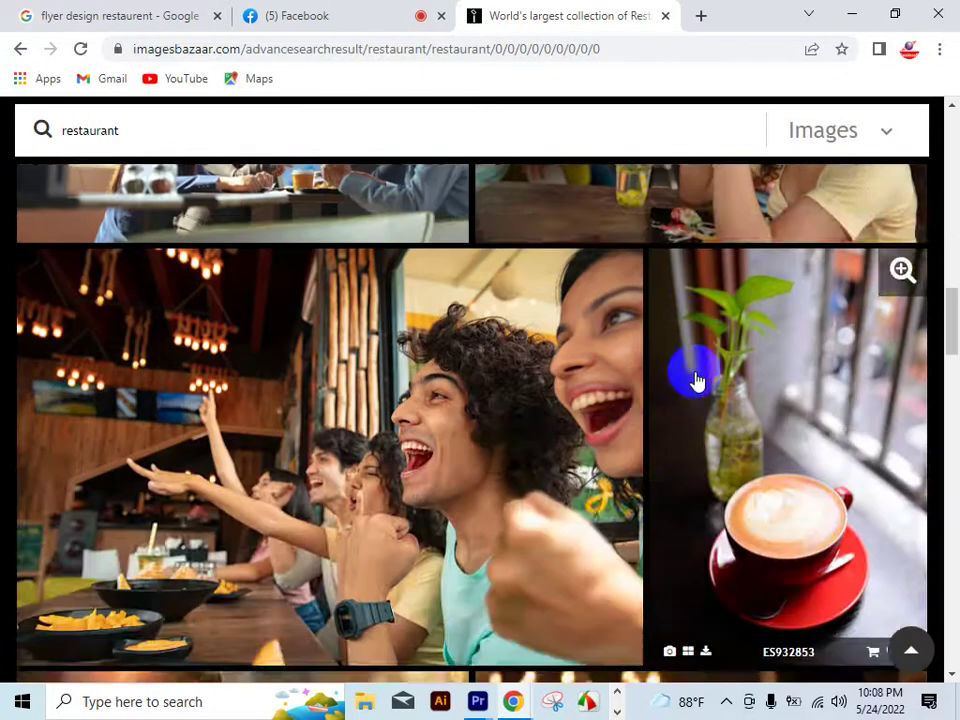
pyautogui.scroll(-3, 670, 372)
pyautogui.scroll(-5, 642, 380)
pyautogui.scroll(-5, 647, 385)
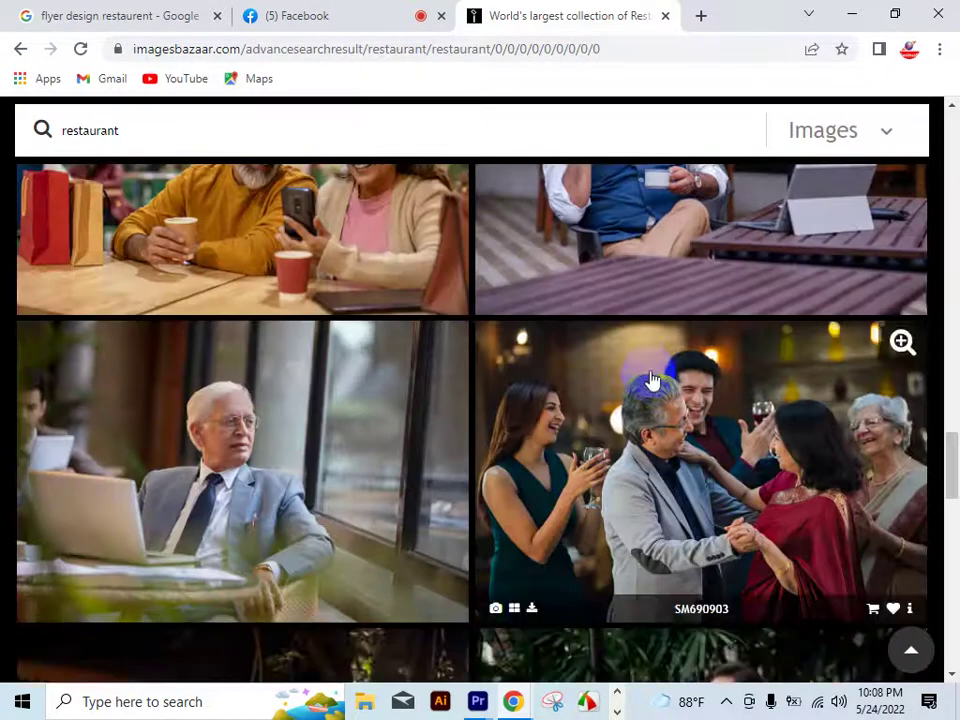
pyautogui.scroll(-4, 649, 372)
pyautogui.scroll(-1, 233, 400)
pyautogui.scroll(-3, 302, 398)
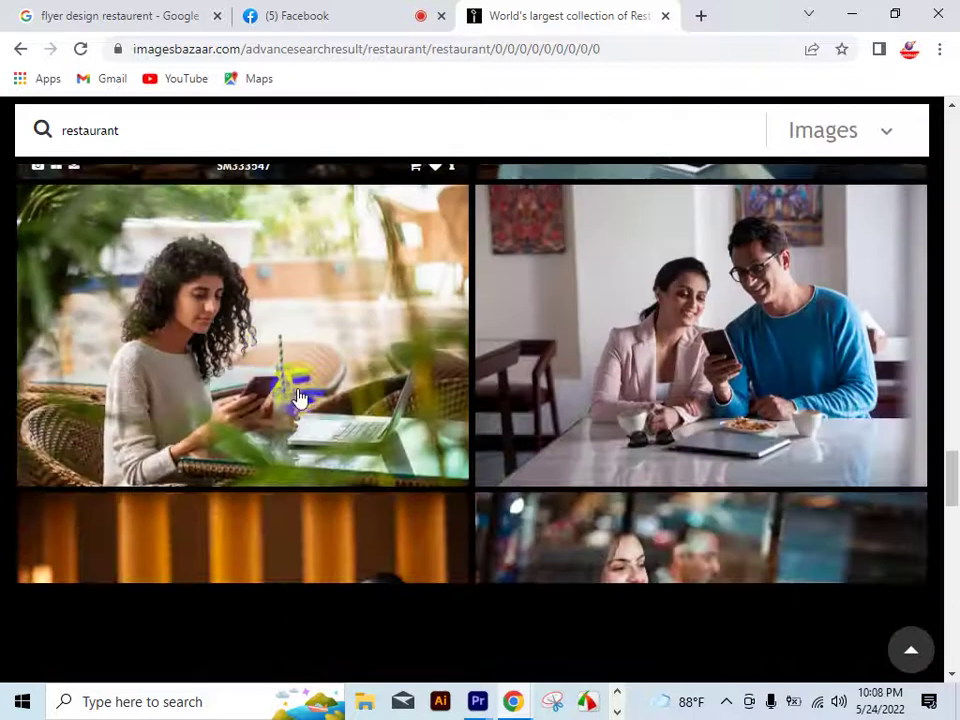
pyautogui.scroll(-2, 302, 398)
pyautogui.scroll(-1, 303, 395)
pyautogui.scroll(-3, 307, 388)
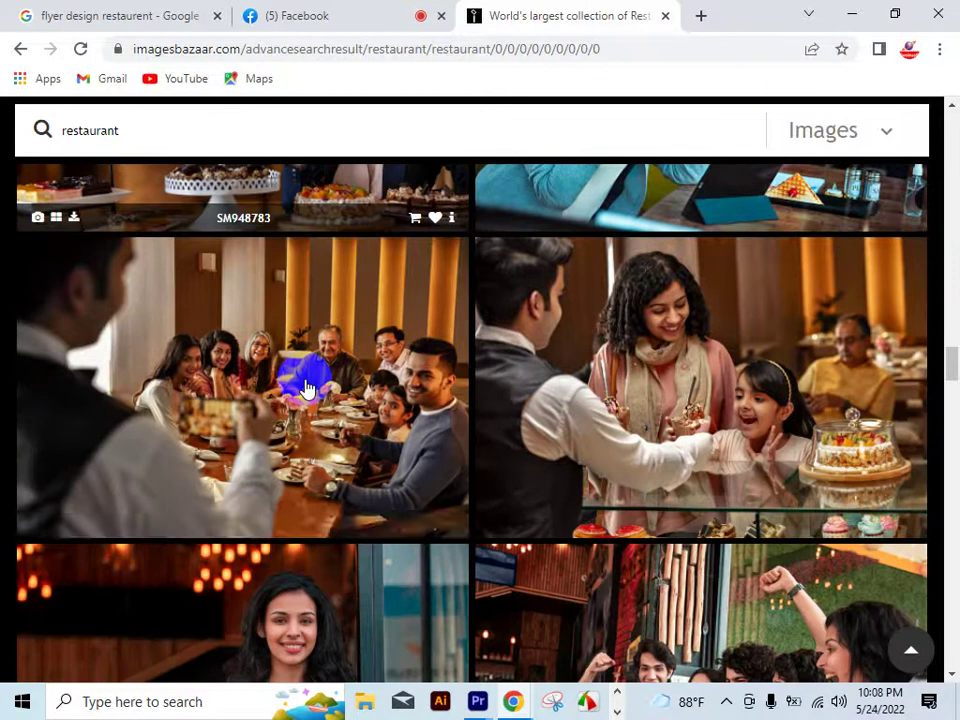
pyautogui.scroll(-3, 307, 388)
pyautogui.scroll(-1, 307, 388)
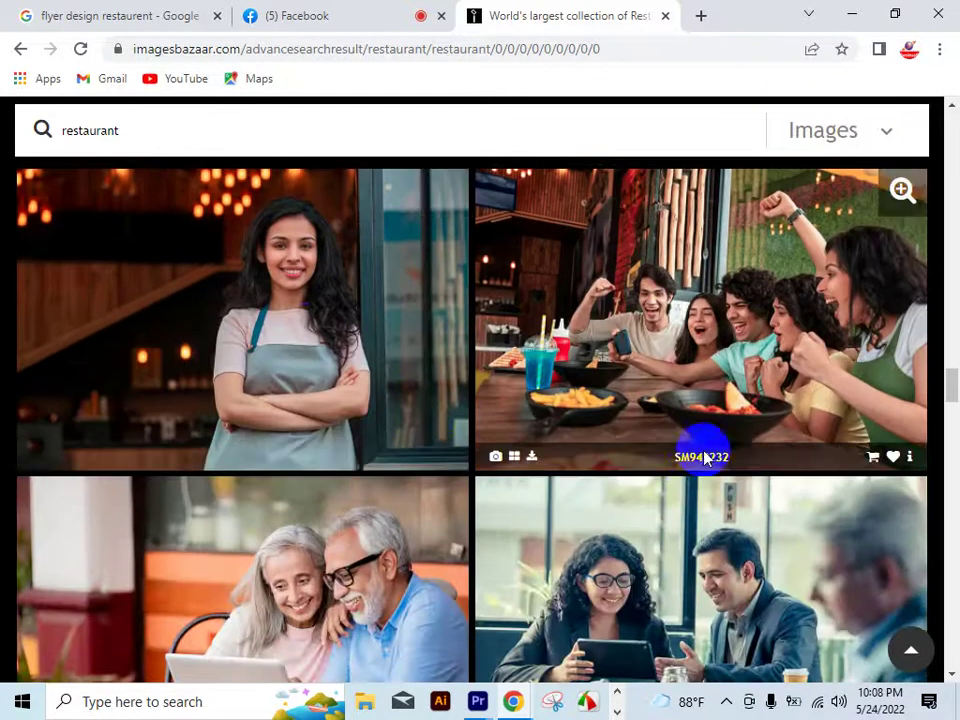
pyautogui.scroll(-1, 640, 395)
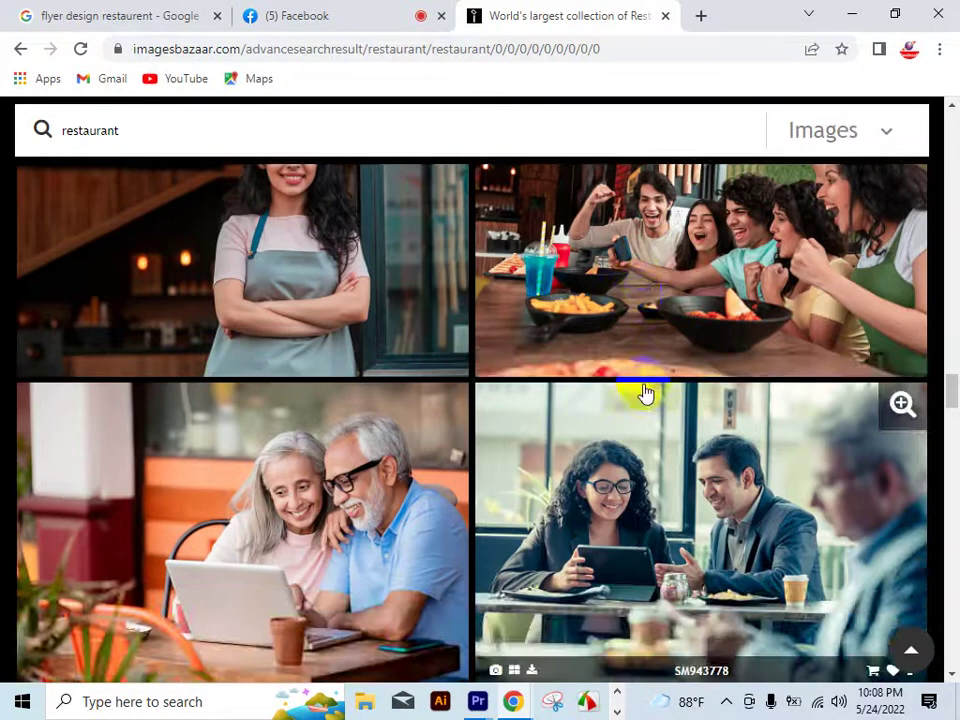
pyautogui.scroll(1, 650, 390)
pyautogui.scroll(-2, 652, 398)
pyautogui.scroll(2, 652, 398)
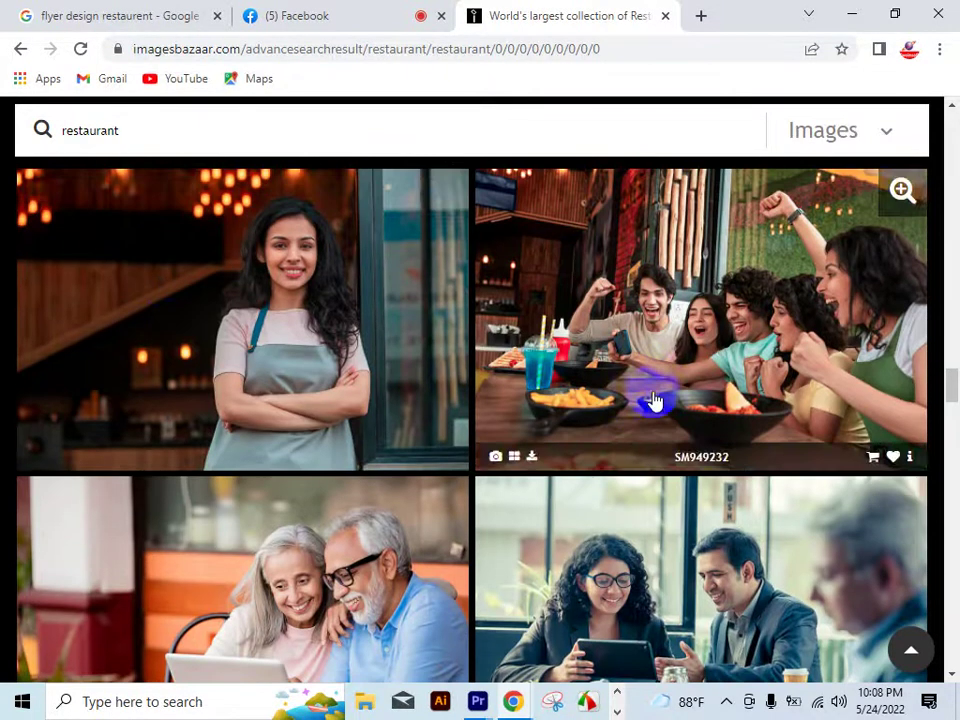
pyautogui.moveTo(306, 350)
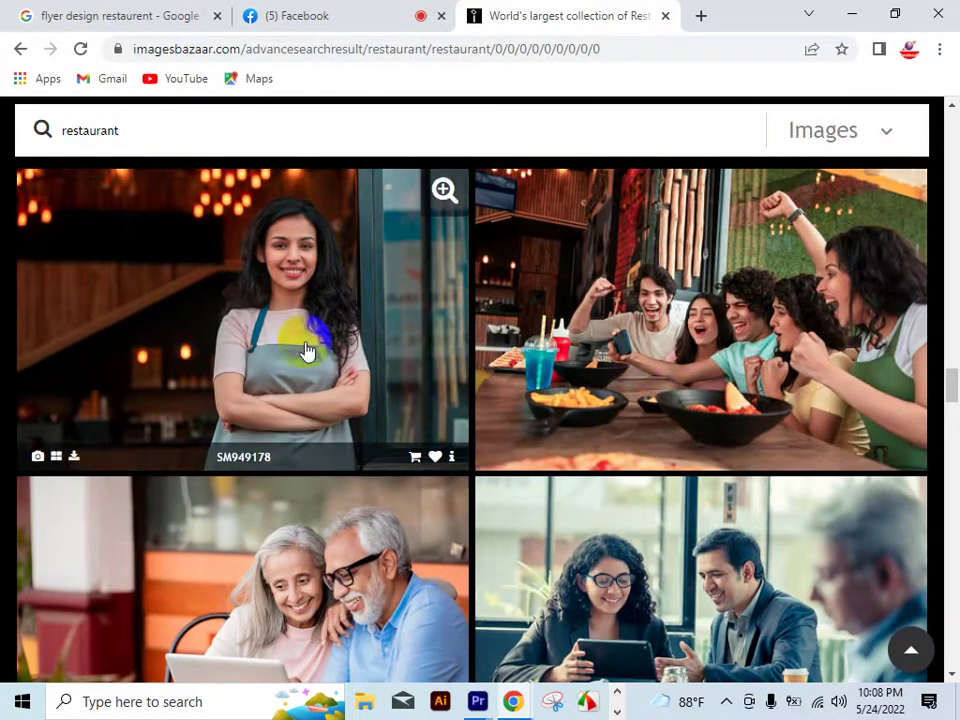
pyautogui.scroll(-3, 634, 484)
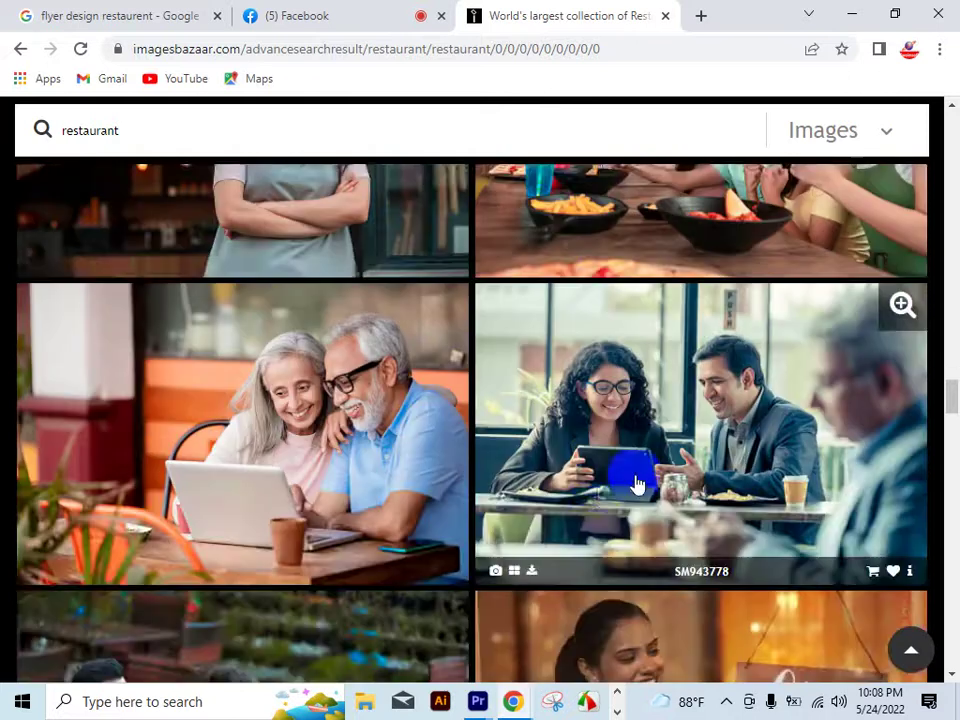
pyautogui.scroll(2, 381, 386)
pyautogui.scroll(-6, 428, 408)
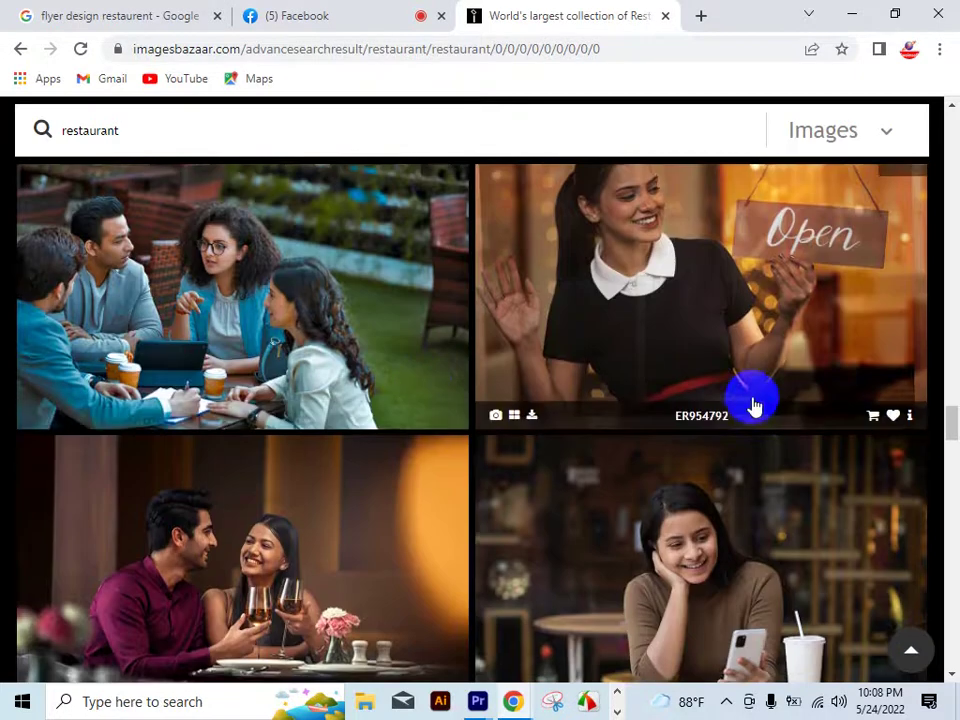
pyautogui.scroll(-2, 643, 450)
pyautogui.scroll(-3, 574, 443)
pyautogui.scroll(1, 575, 440)
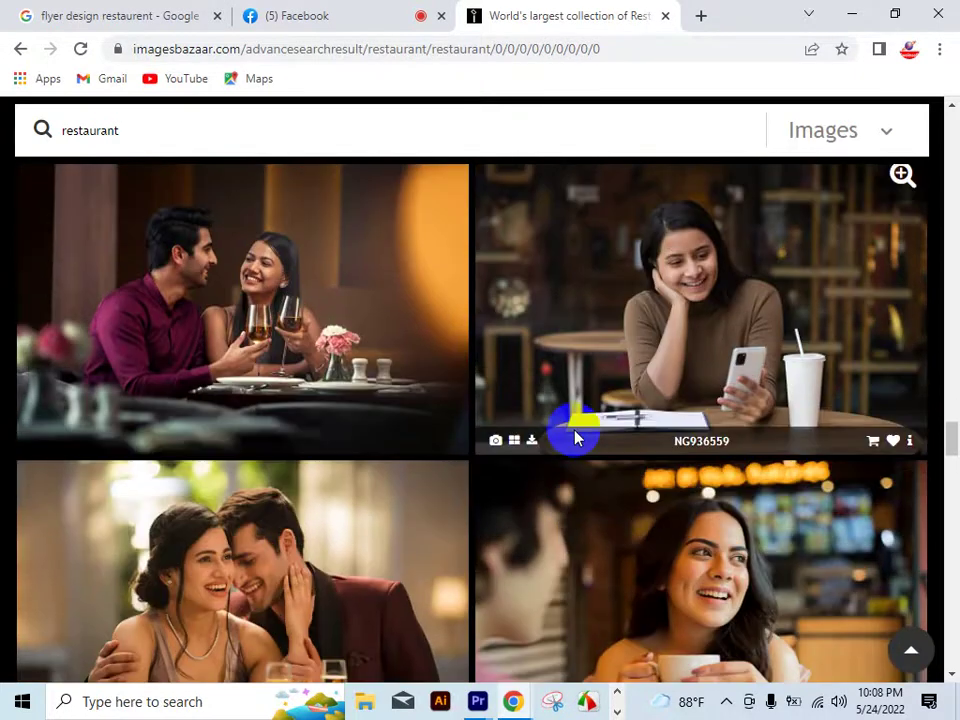
pyautogui.scroll(-1, 575, 437)
pyautogui.scroll(-7, 590, 433)
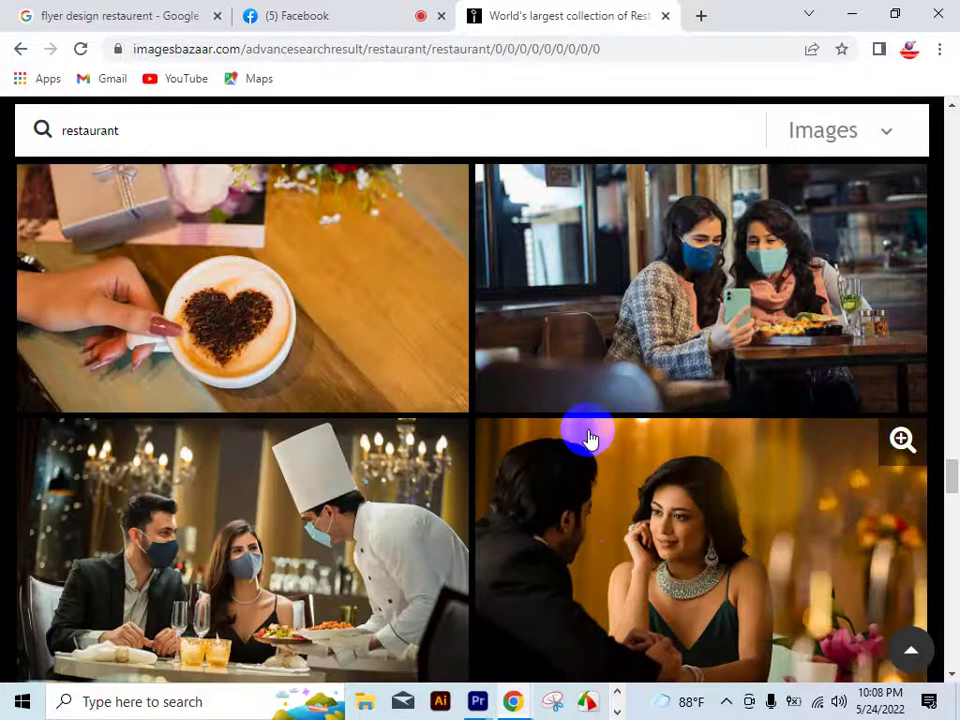
pyautogui.scroll(-2, 589, 430)
pyautogui.moveTo(242, 550)
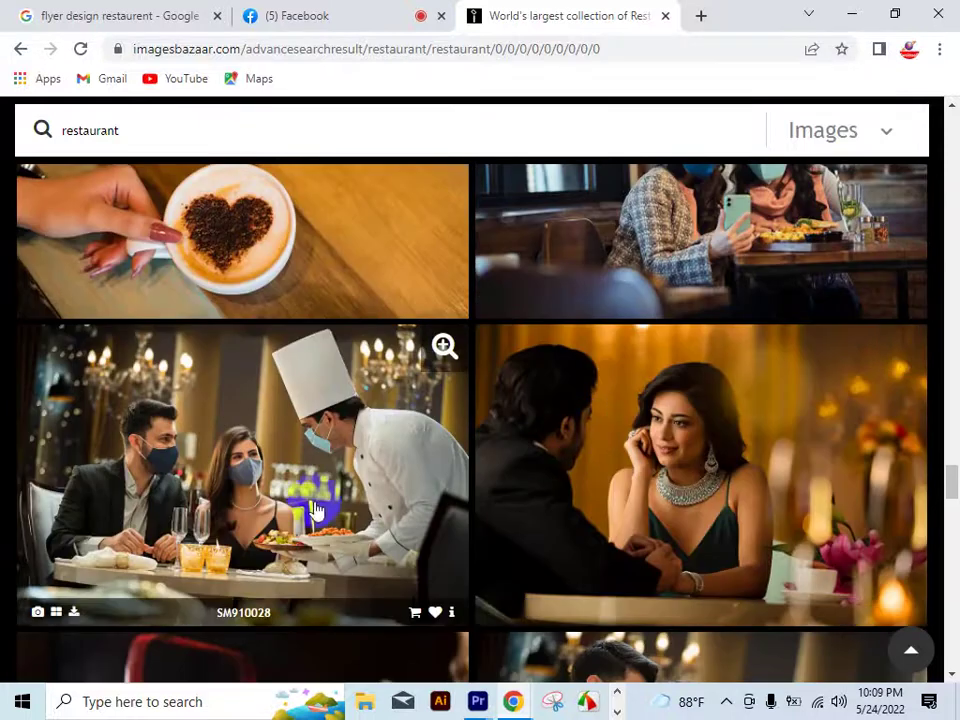
pyautogui.click(296, 484)
# Review photo SM910028's preview page and its single-image pricing.
pyautogui.click(480, 16)
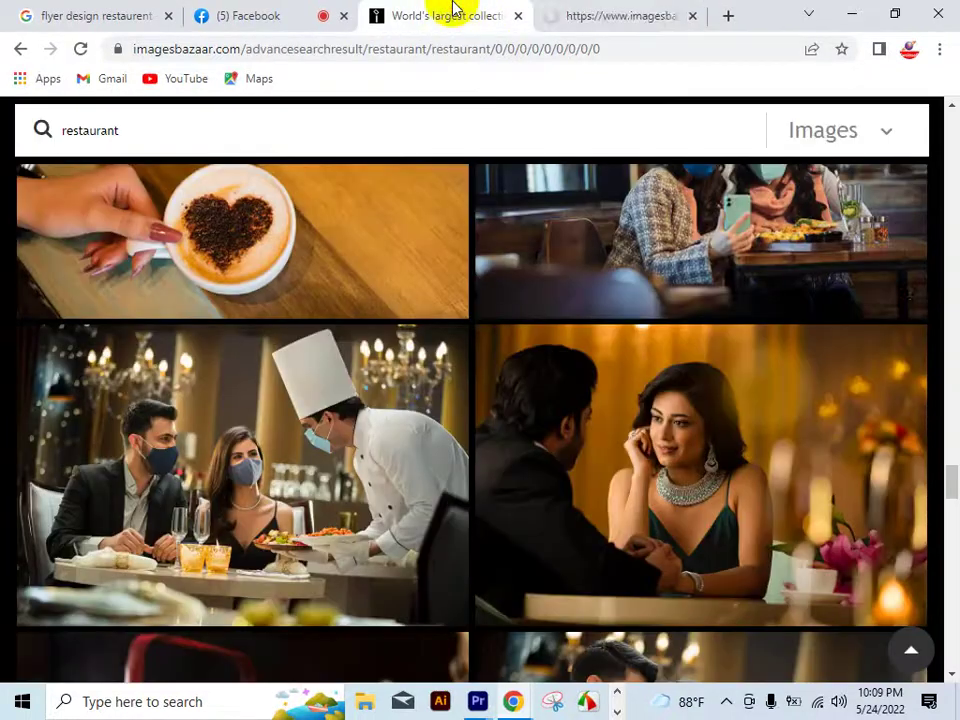
pyautogui.click(622, 16)
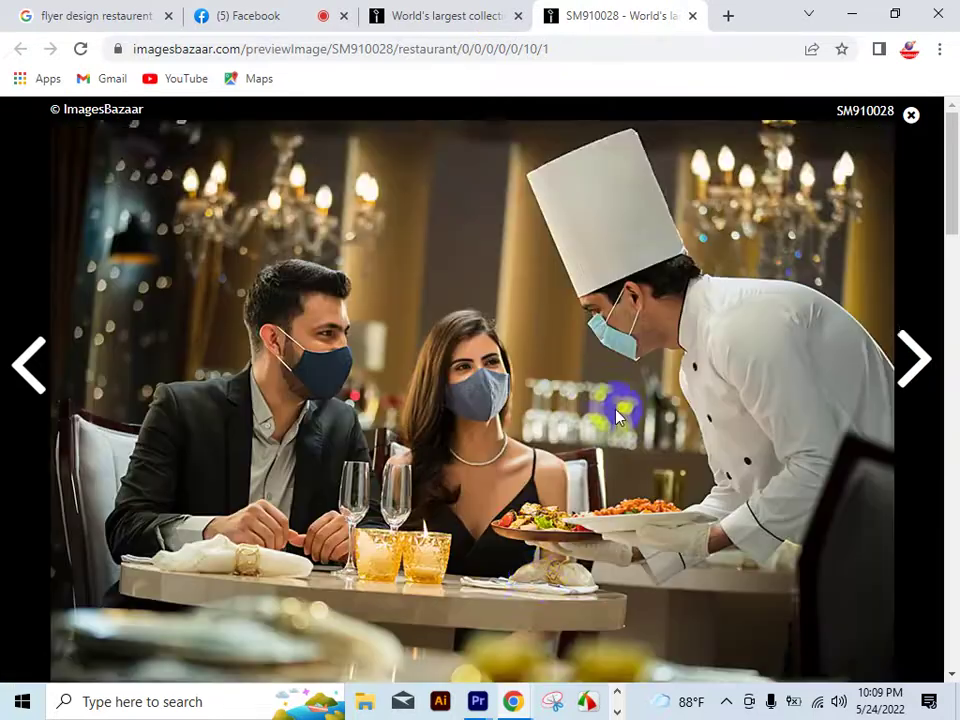
pyautogui.scroll(-1, 616, 417)
pyautogui.scroll(-3, 590, 473)
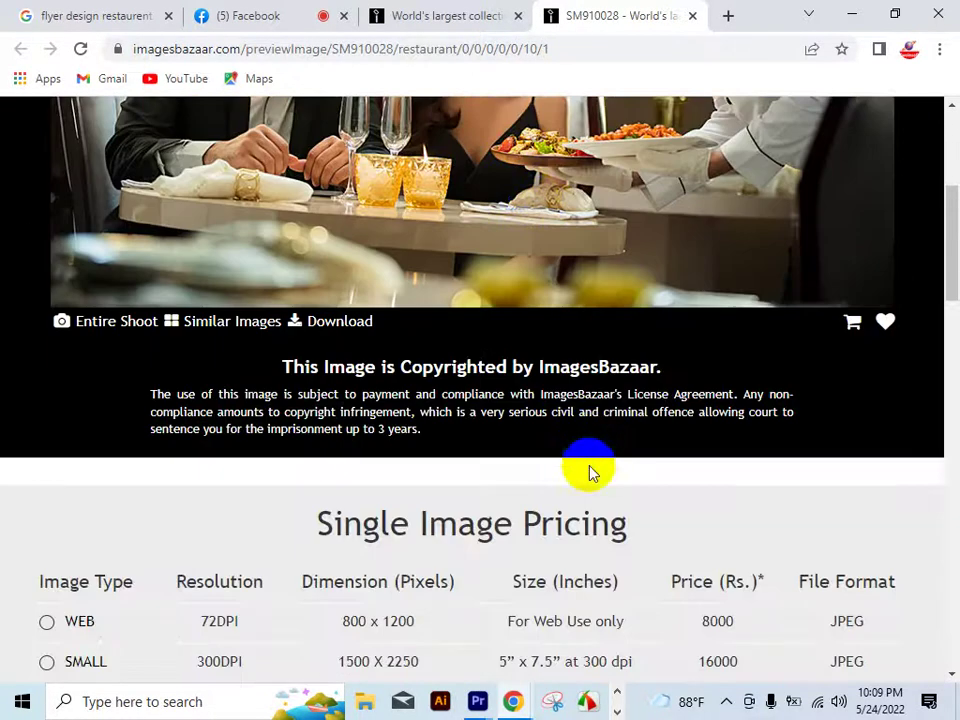
pyautogui.scroll(-5, 600, 467)
pyautogui.scroll(-4, 497, 184)
# Return to the restaurant results tab and keep browsing the images.
pyautogui.click(386, 13)
pyautogui.scroll(-3, 500, 433)
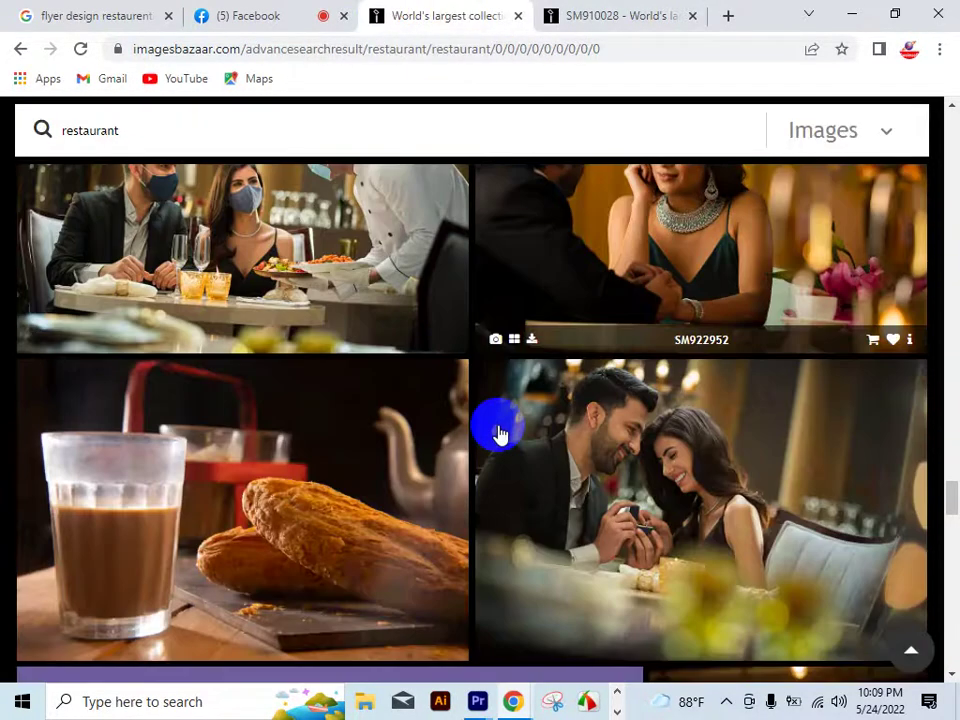
pyautogui.scroll(-3, 500, 435)
pyautogui.scroll(2, 245, 280)
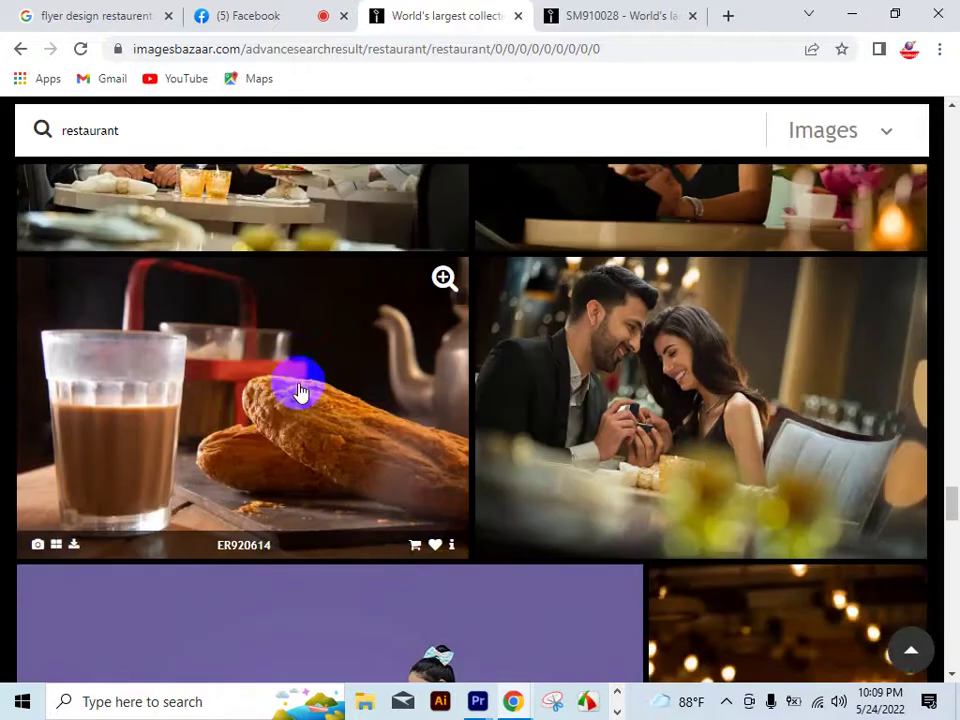
pyautogui.scroll(-4, 300, 392)
pyautogui.scroll(-4, 315, 397)
pyautogui.scroll(-2, 315, 397)
pyautogui.scroll(2, 450, 392)
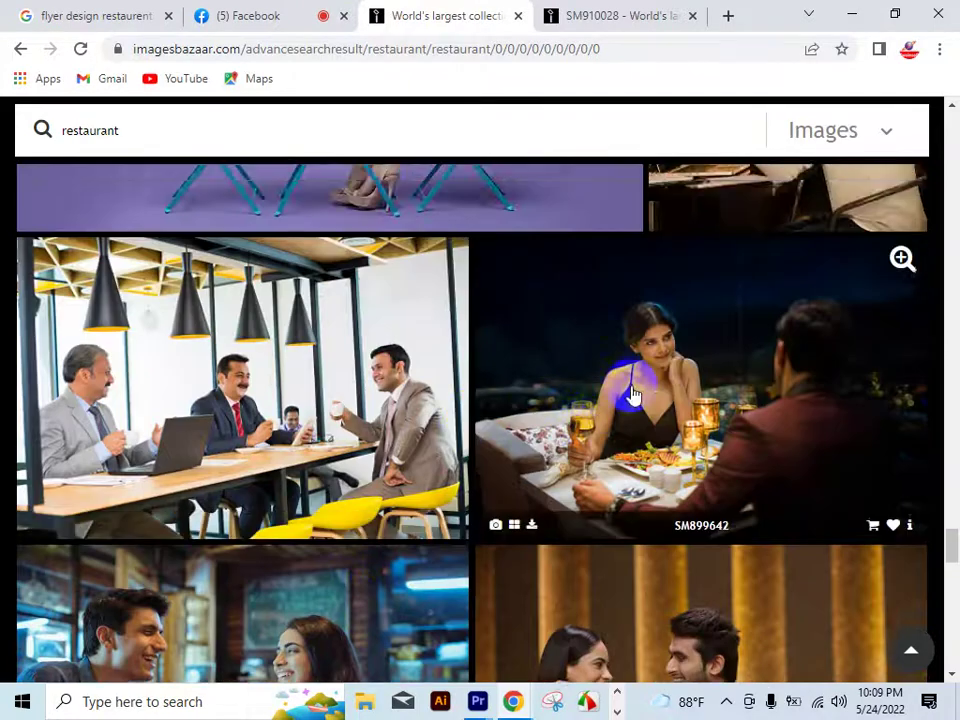
pyautogui.scroll(-4, 467, 418)
pyautogui.scroll(-3, 467, 418)
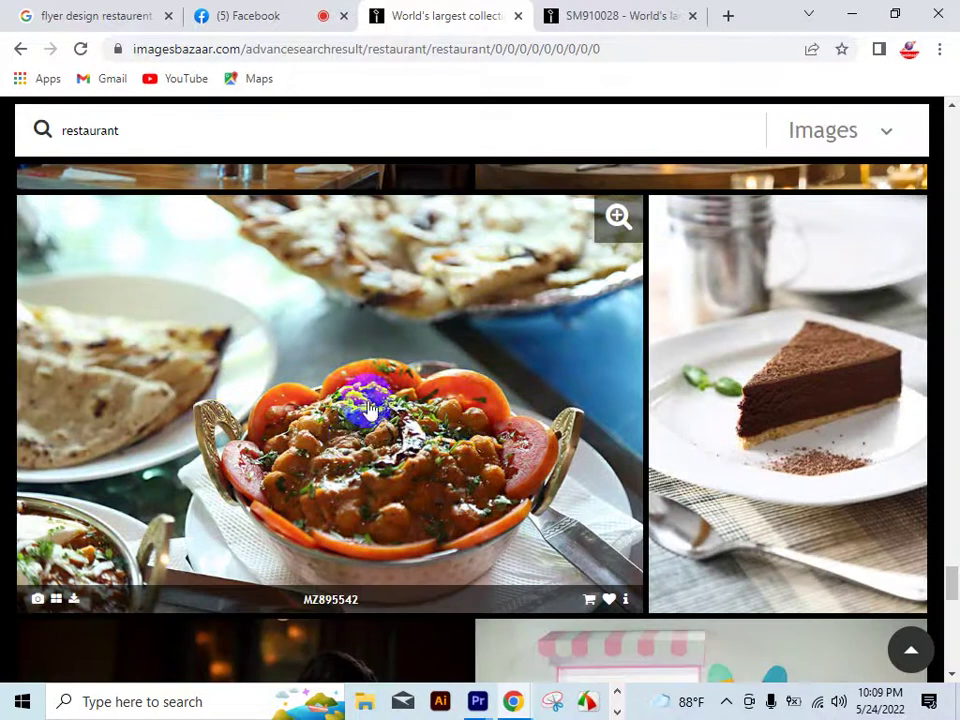
pyautogui.scroll(-2, 225, 339)
pyautogui.scroll(2, 347, 246)
pyautogui.scroll(-4, 372, 380)
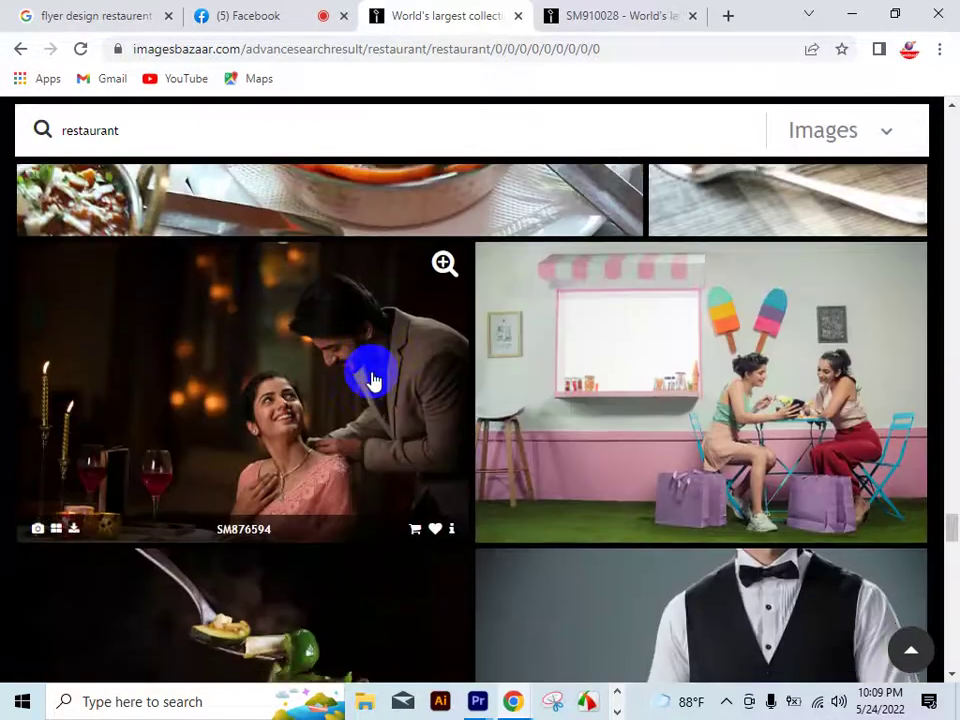
pyautogui.scroll(-3, 372, 380)
pyautogui.scroll(-3, 371, 388)
pyautogui.scroll(-3, 371, 388)
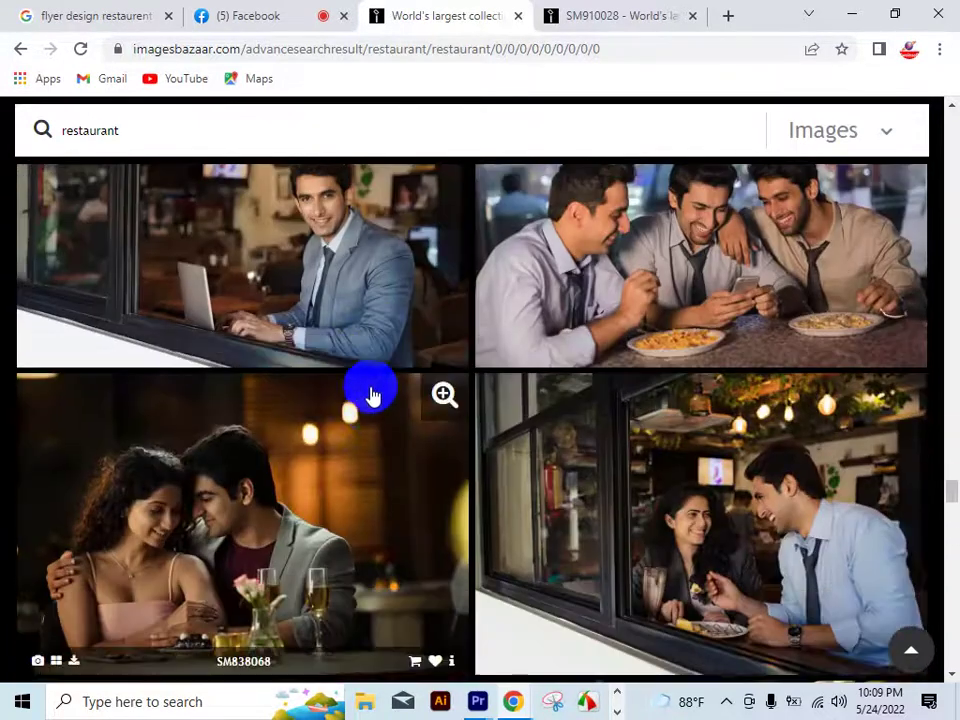
pyautogui.scroll(-2, 371, 395)
pyautogui.scroll(-2, 371, 395)
pyautogui.scroll(-3, 371, 395)
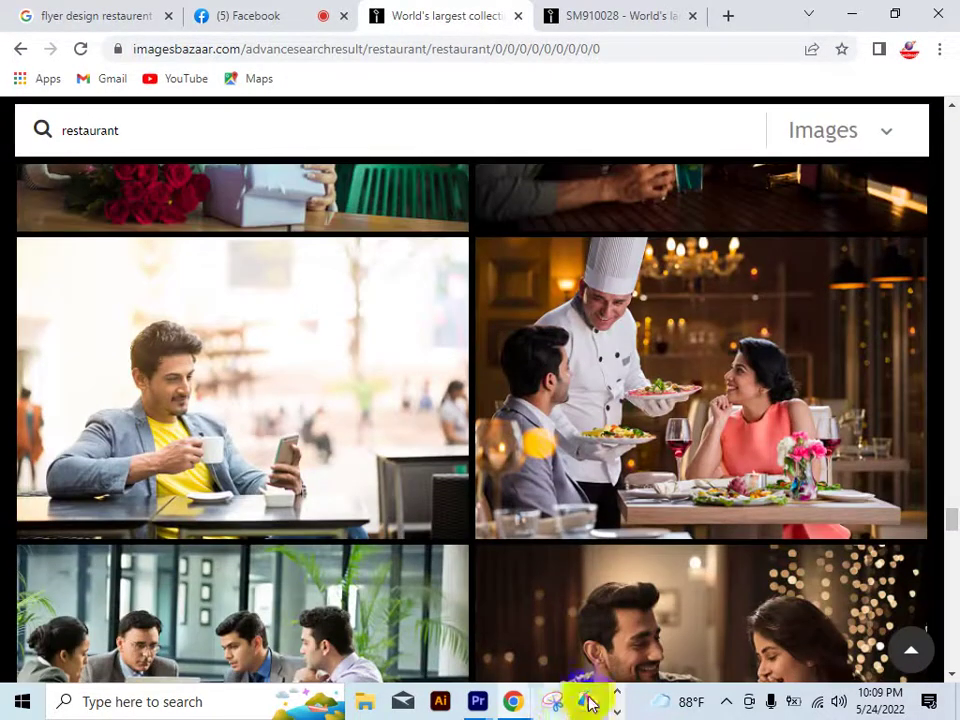
# Open chef-and-diners photo SM714634 and save it to the Desktop as 220-SM714634.jpg.
pyautogui.click(415, 702)
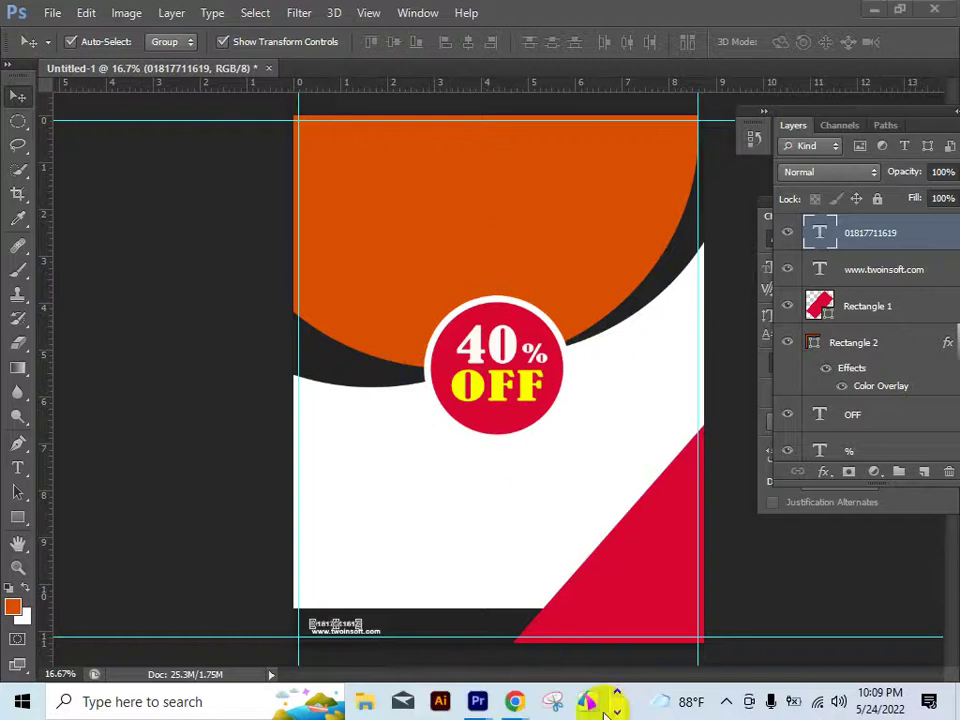
pyautogui.click(512, 701)
pyautogui.click(476, 619)
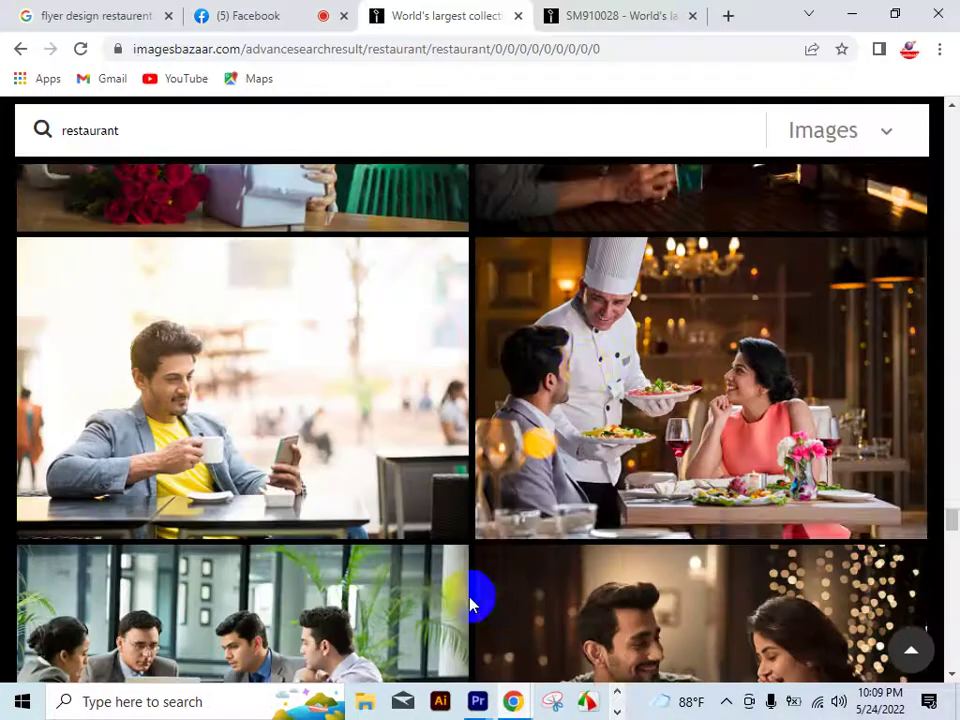
pyautogui.scroll(-2, 600, 320)
pyautogui.scroll(2, 657, 272)
pyautogui.click(657, 272)
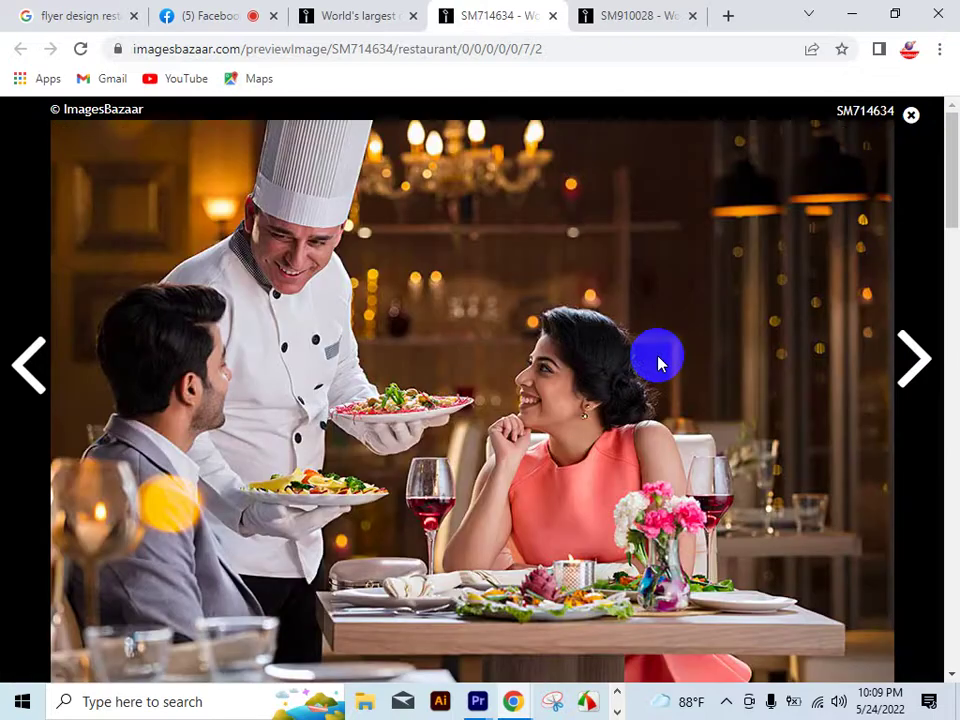
pyautogui.rightClick(456, 365)
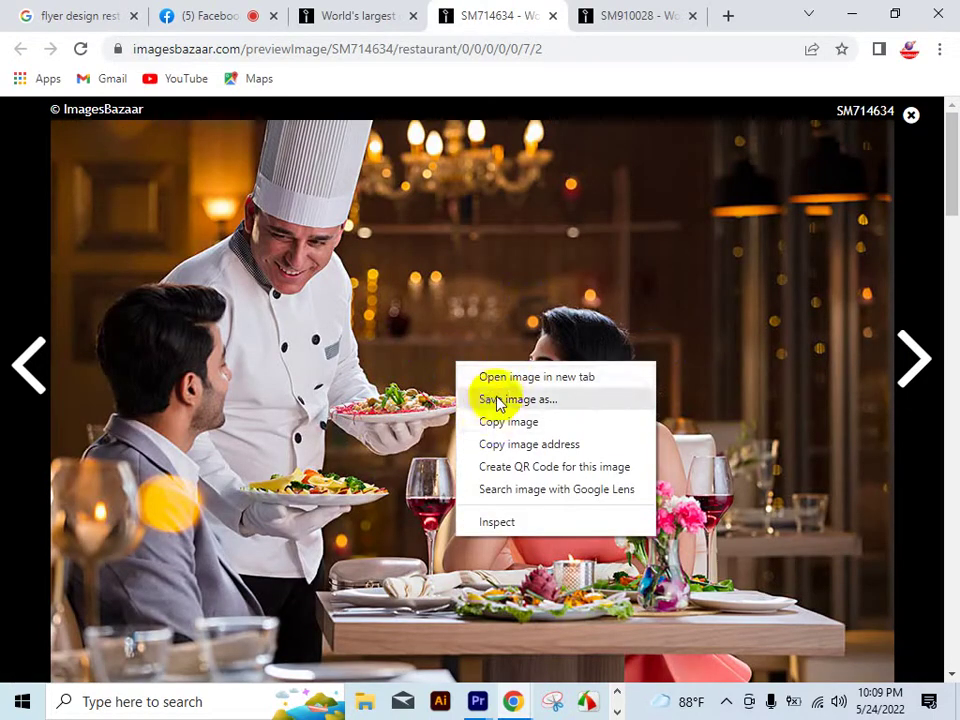
pyautogui.click(497, 400)
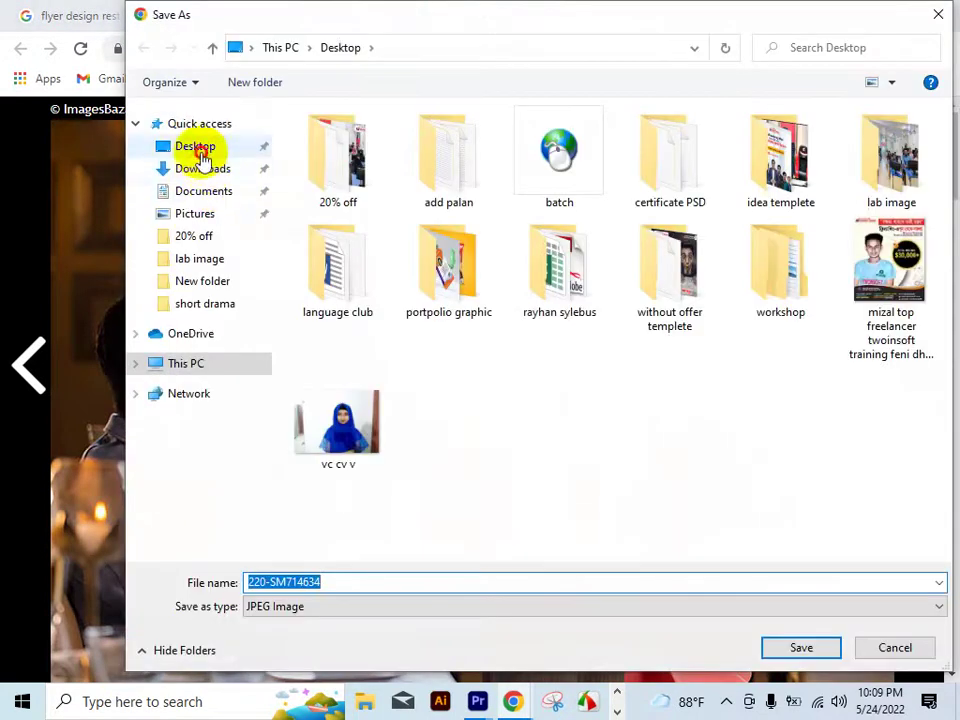
pyautogui.click(790, 647)
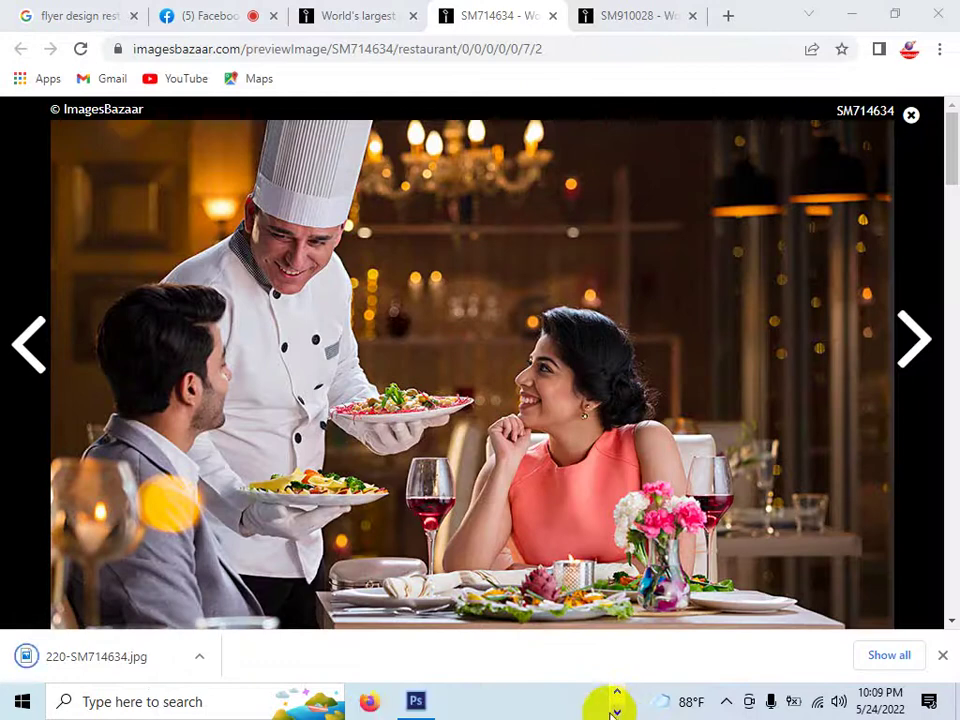
# Open 220-SM714634.jpg from the Desktop in Photoshop, discarding its embedded colour profile.
pyautogui.click(416, 701)
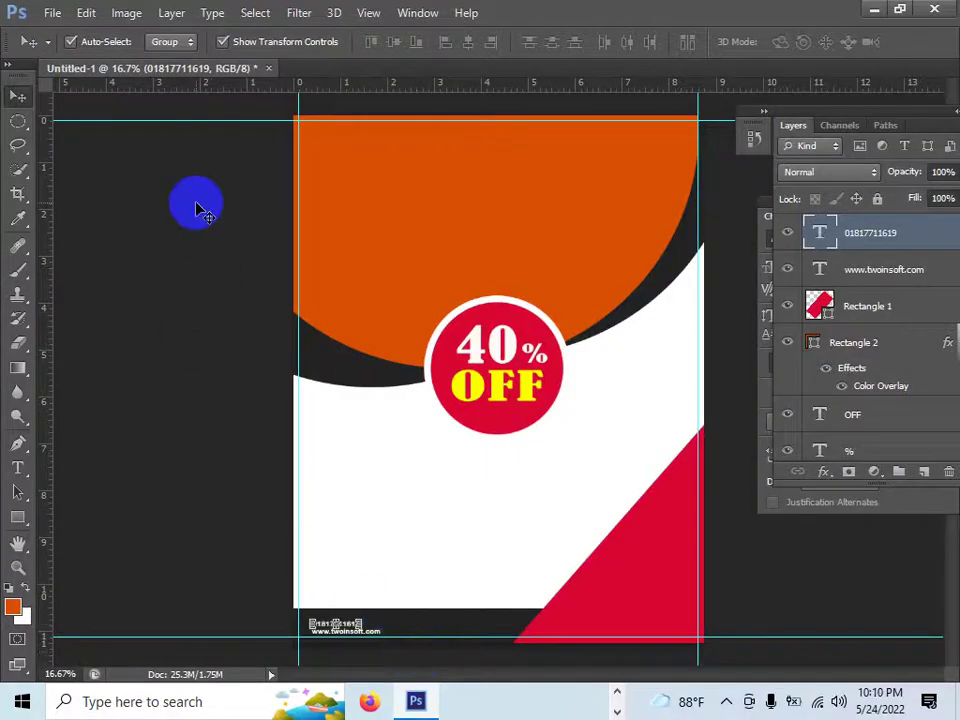
pyautogui.click(50, 13)
pyautogui.click(58, 51)
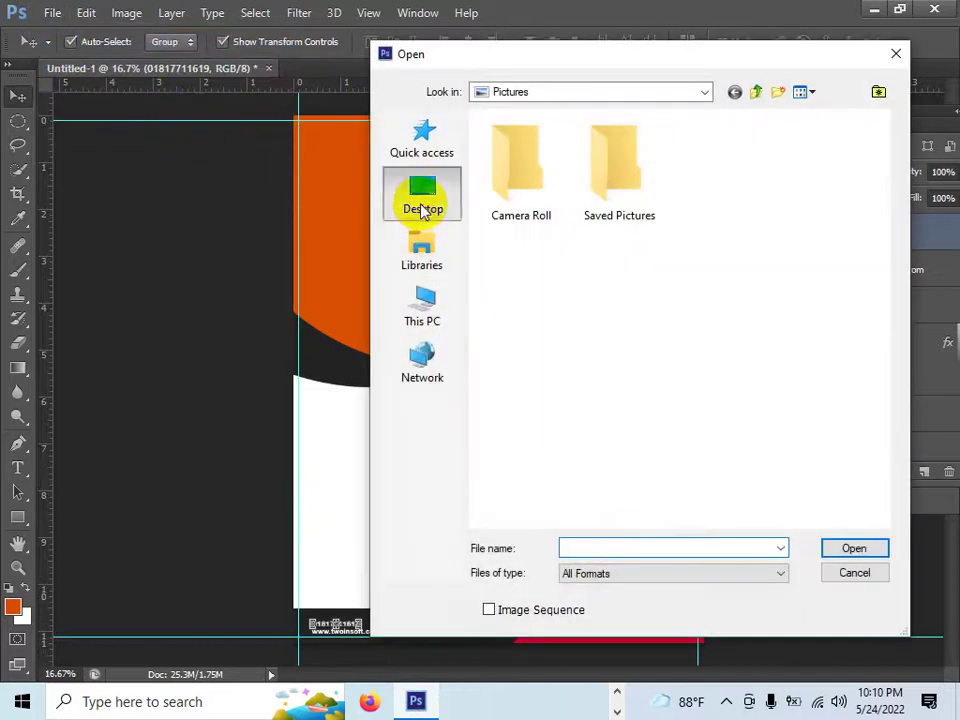
pyautogui.click(422, 195)
pyautogui.scroll(-3, 860, 390)
pyautogui.scroll(-3, 840, 450)
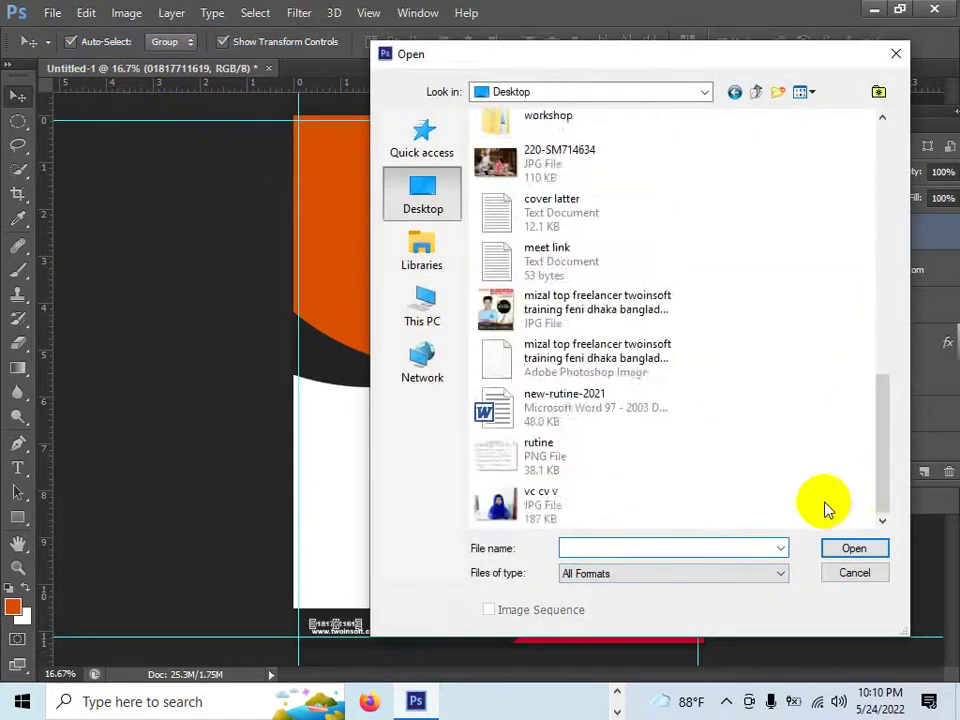
pyautogui.scroll(2, 700, 430)
pyautogui.scroll(2, 567, 365)
pyautogui.scroll(2, 566, 364)
pyautogui.scroll(-6, 600, 420)
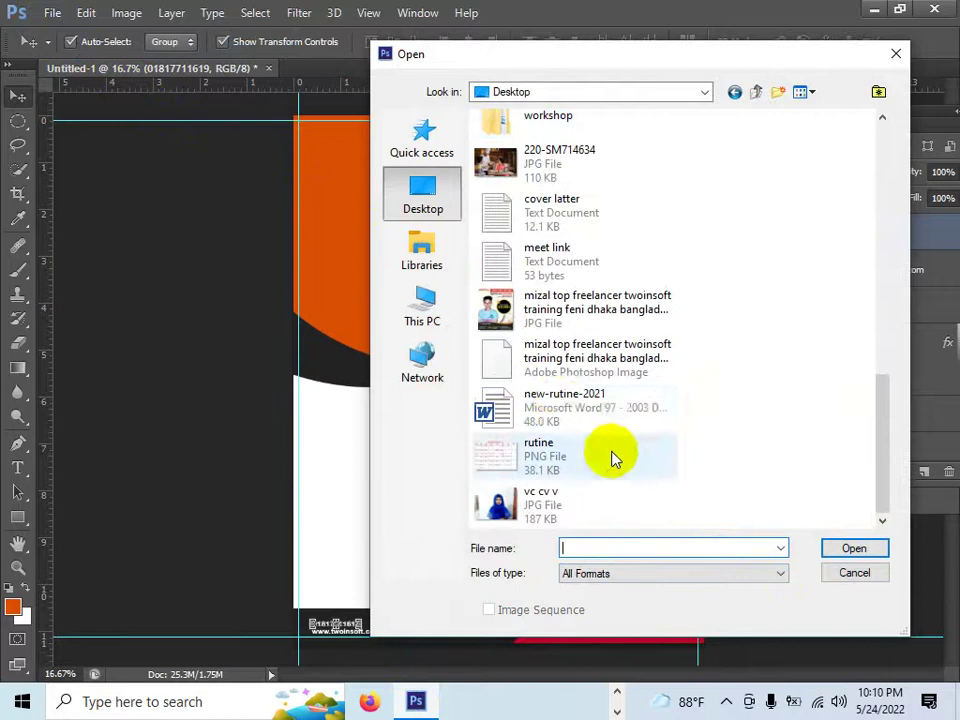
pyautogui.click(540, 165)
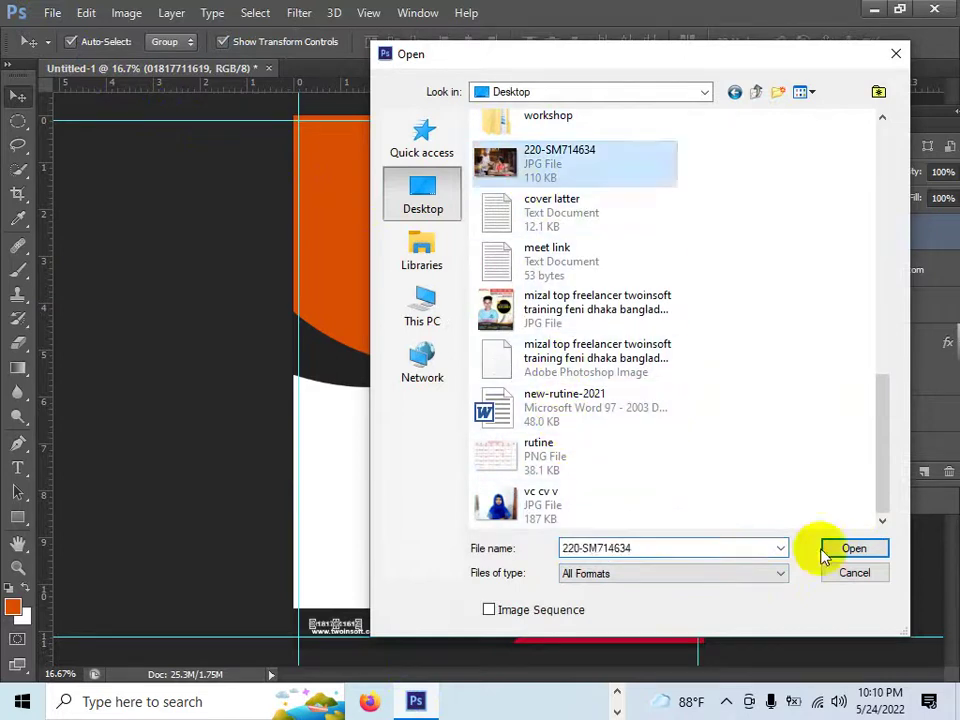
pyautogui.click(836, 553)
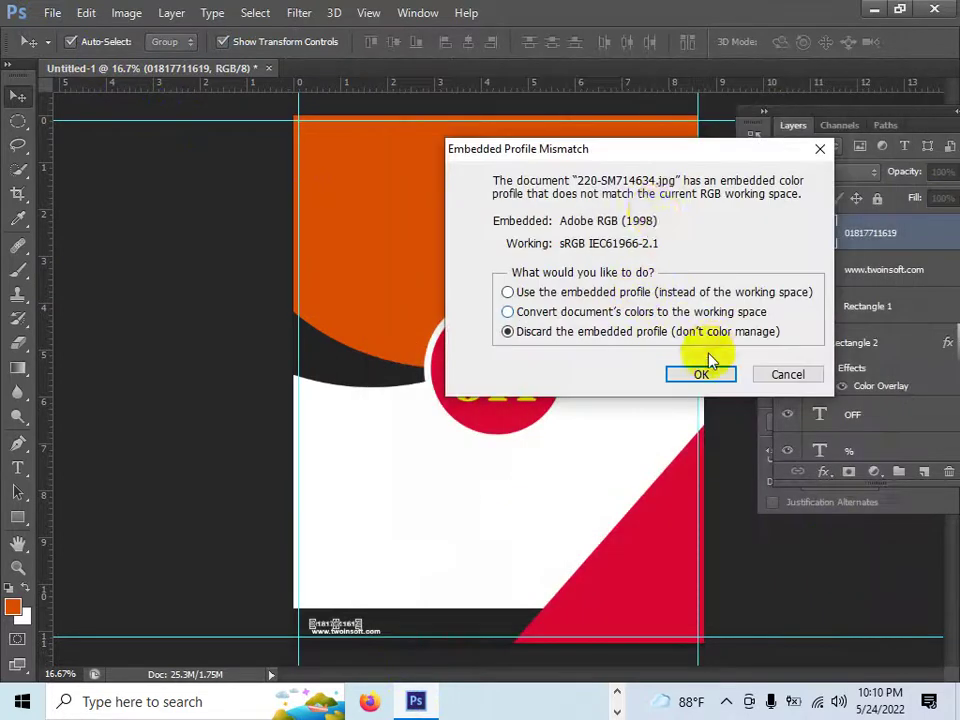
pyautogui.click(702, 375)
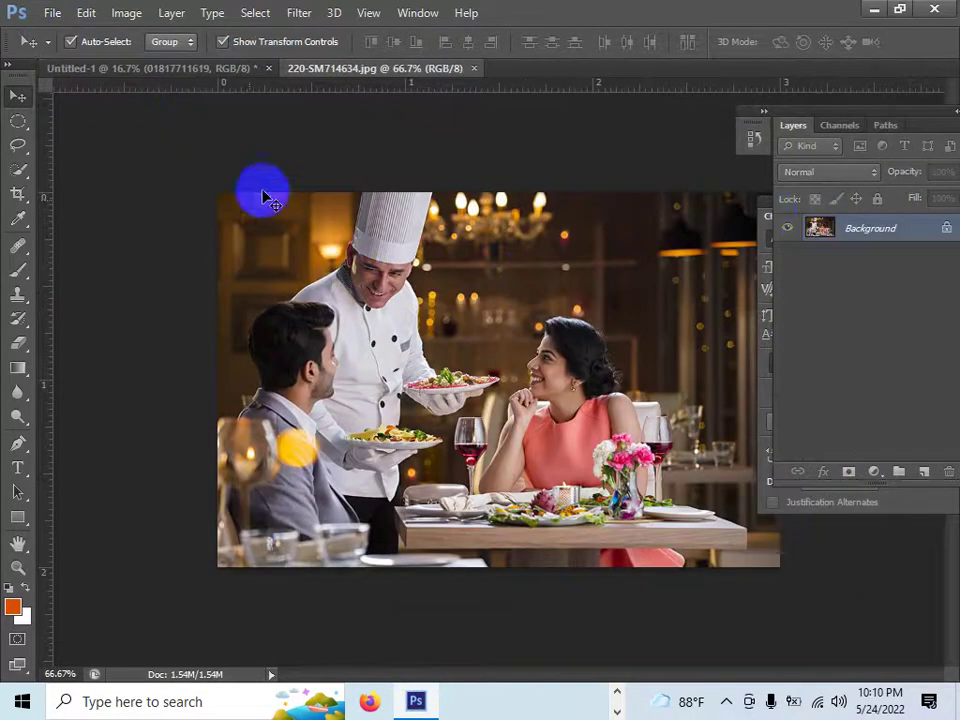
# Draw an elliptical marquee selection around the chef and couple.
pyautogui.click(767, 212)
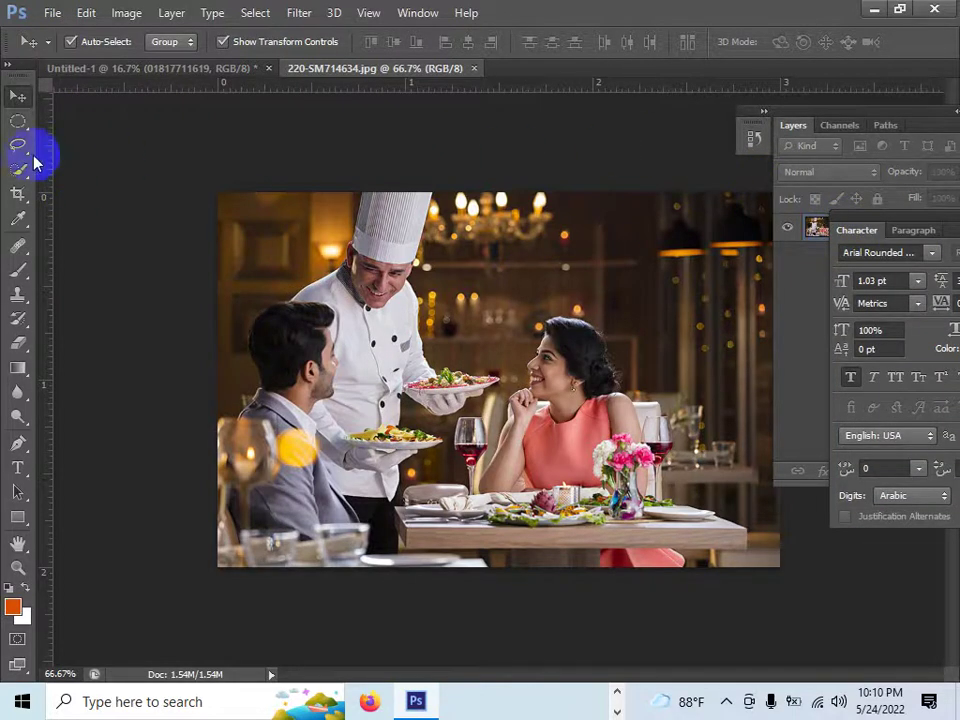
pyautogui.click(25, 130)
pyautogui.click(63, 140)
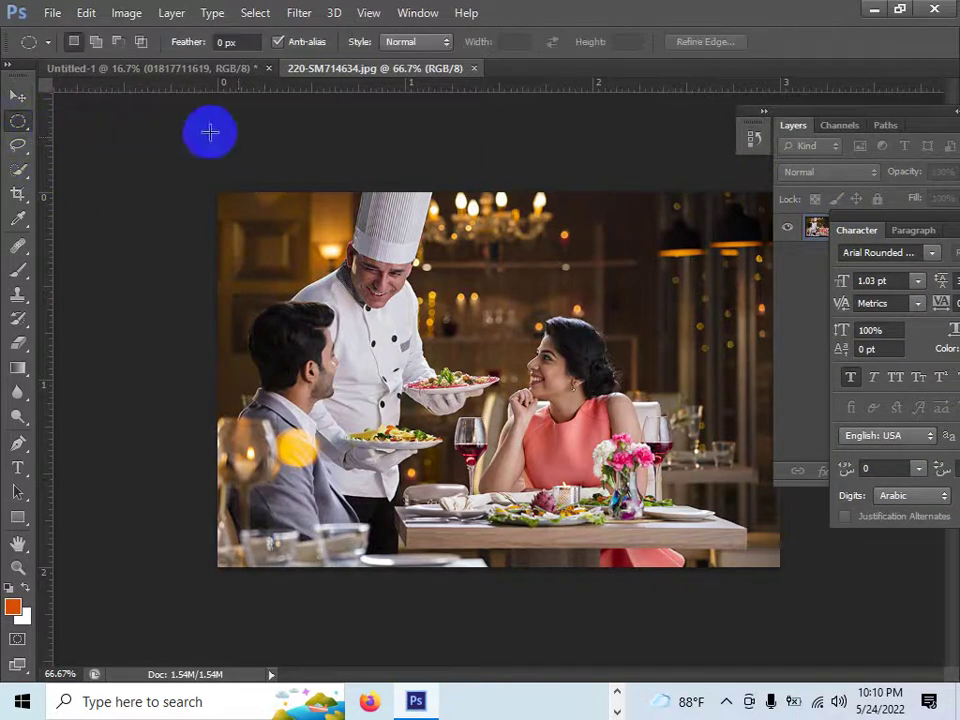
pyautogui.moveTo(205, 135)
pyautogui.mouseDown()
pyautogui.moveTo(694, 596)
pyautogui.moveTo(686, 565)
pyautogui.mouseUp()
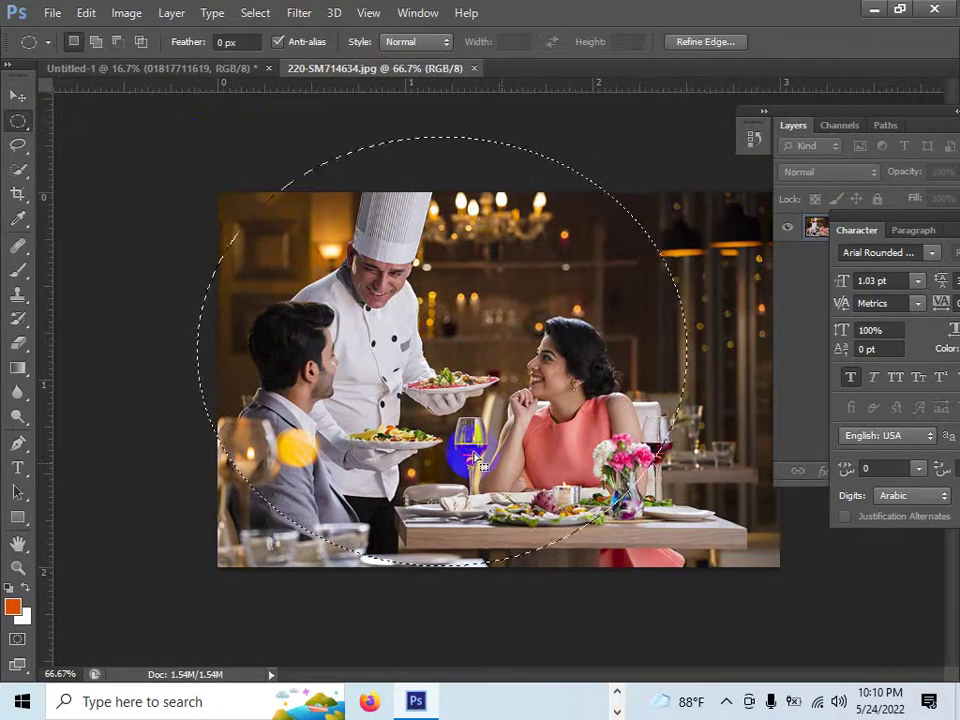
# Cut the oval photo region, deselect, and paste it into the flyer at the top-left.
pyautogui.hotkey('ctrl', 'BackSpace')
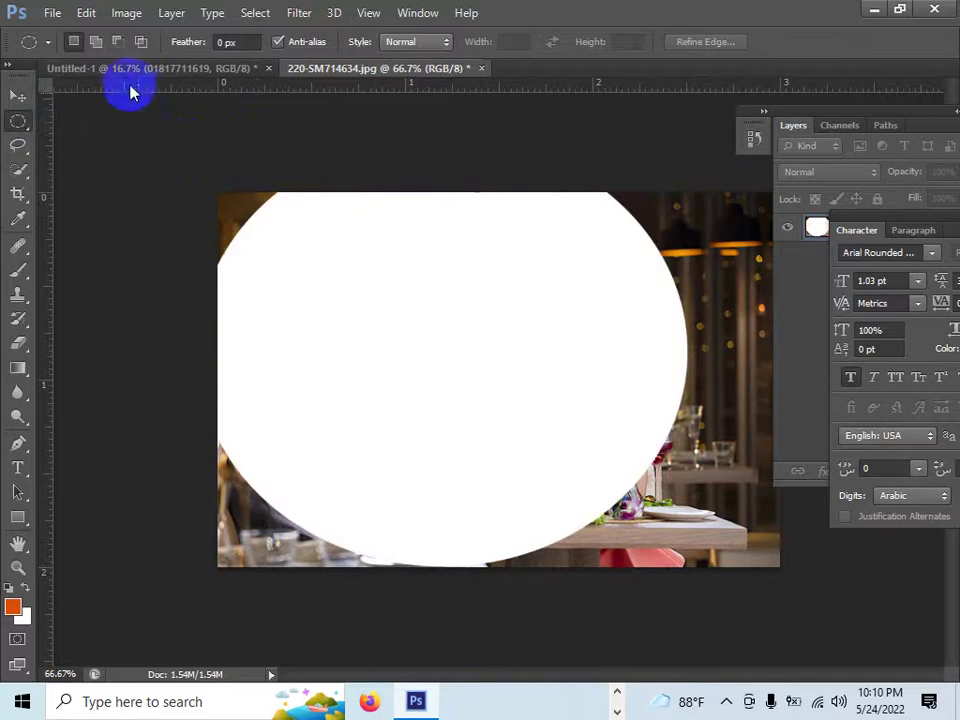
pyautogui.hotkey('ctrl', 'd')
pyautogui.click(128, 70)
pyautogui.hotkey('ctrl', 'v')
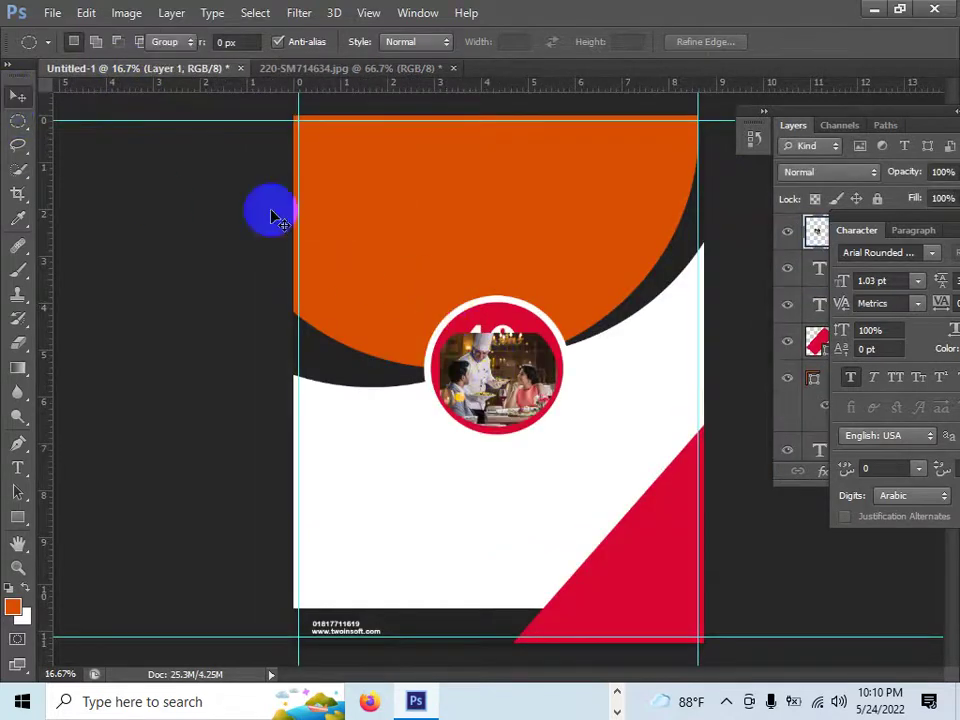
pyautogui.press('v')
pyautogui.moveTo(478, 366); pyautogui.dragTo(311, 133)
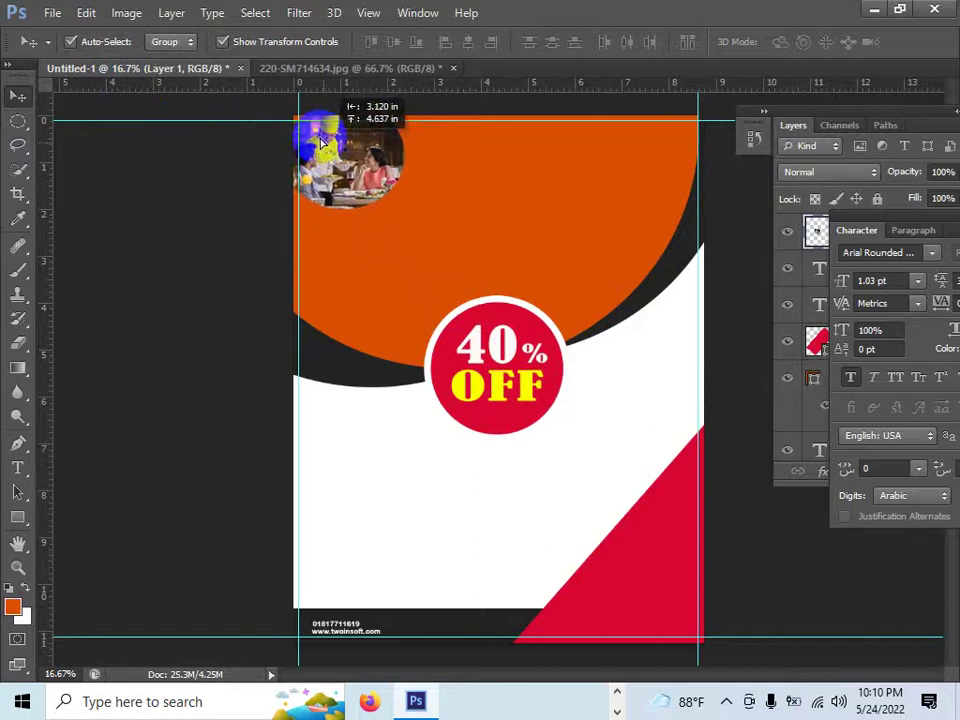
# Scale the pasted photo to about 361% across the curved top and position it.
pyautogui.moveTo(393, 200); pyautogui.dragTo(636, 332)
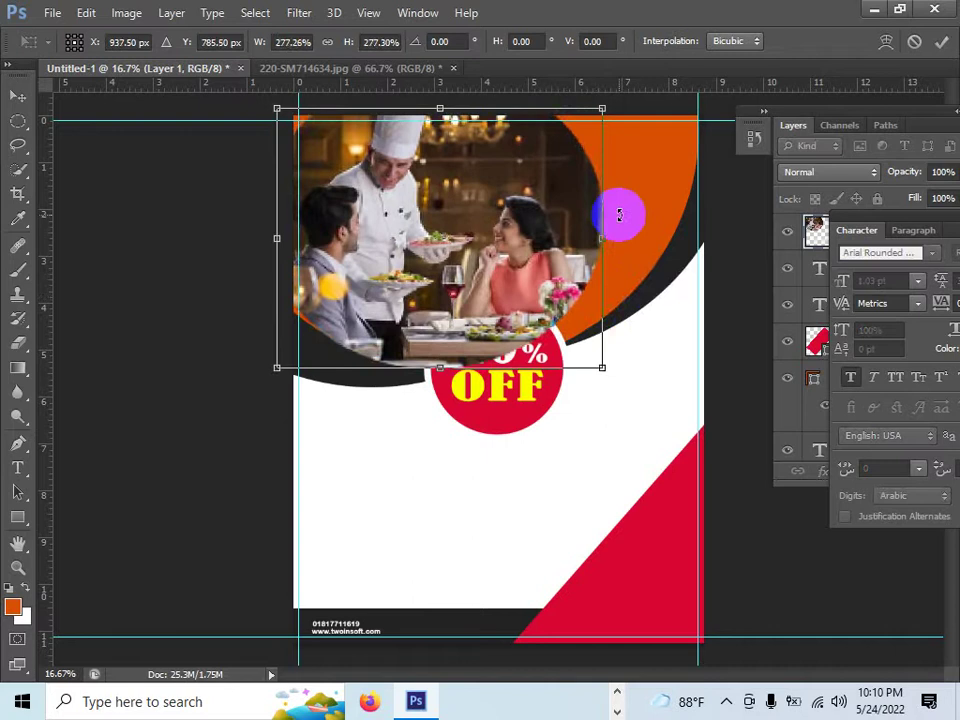
pyautogui.hotkey('ctrl', '-')
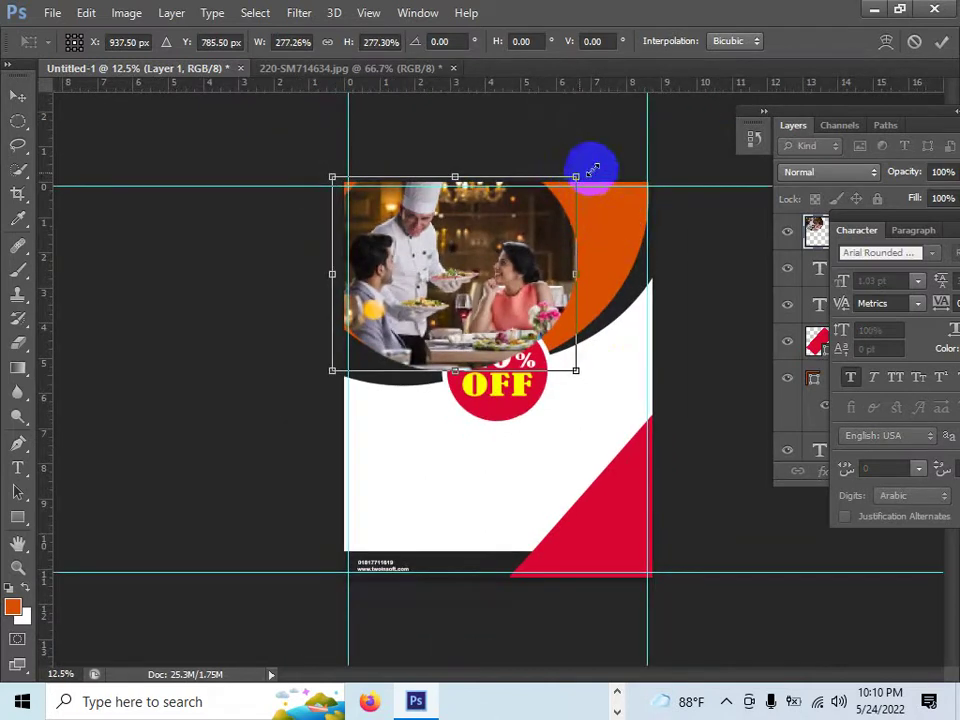
pyautogui.moveTo(592, 170)
pyautogui.mouseDown()
pyautogui.moveTo(666, 141)
pyautogui.moveTo(653, 146)
pyautogui.moveTo(647, 107)
pyautogui.moveTo(650, 118)
pyautogui.mouseUp()
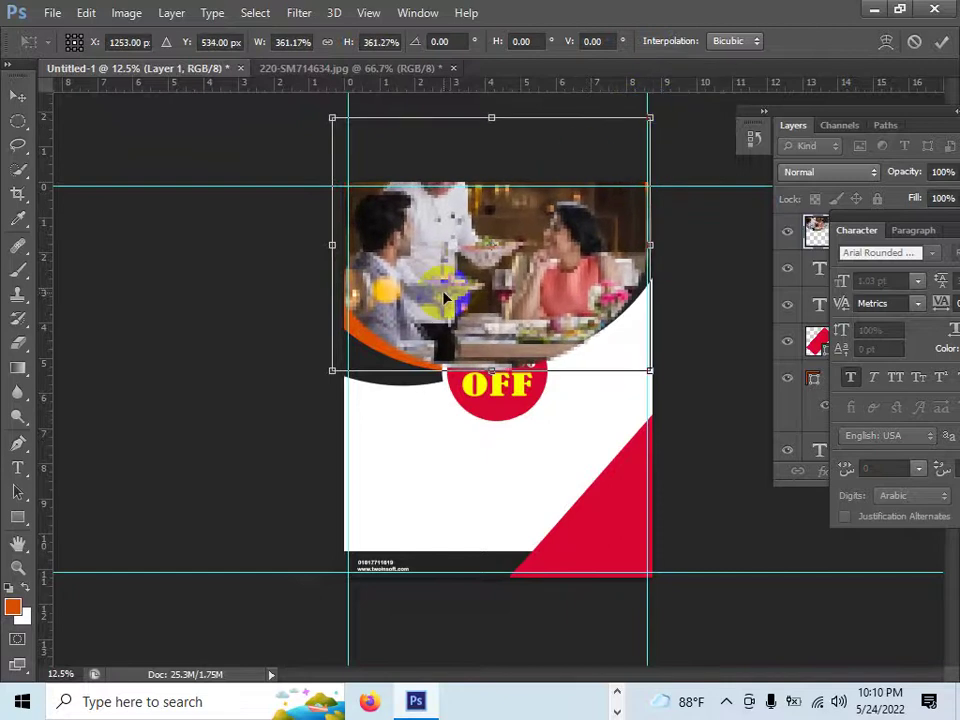
pyautogui.moveTo(439, 295); pyautogui.dragTo(455, 271)
pyautogui.press('Return')
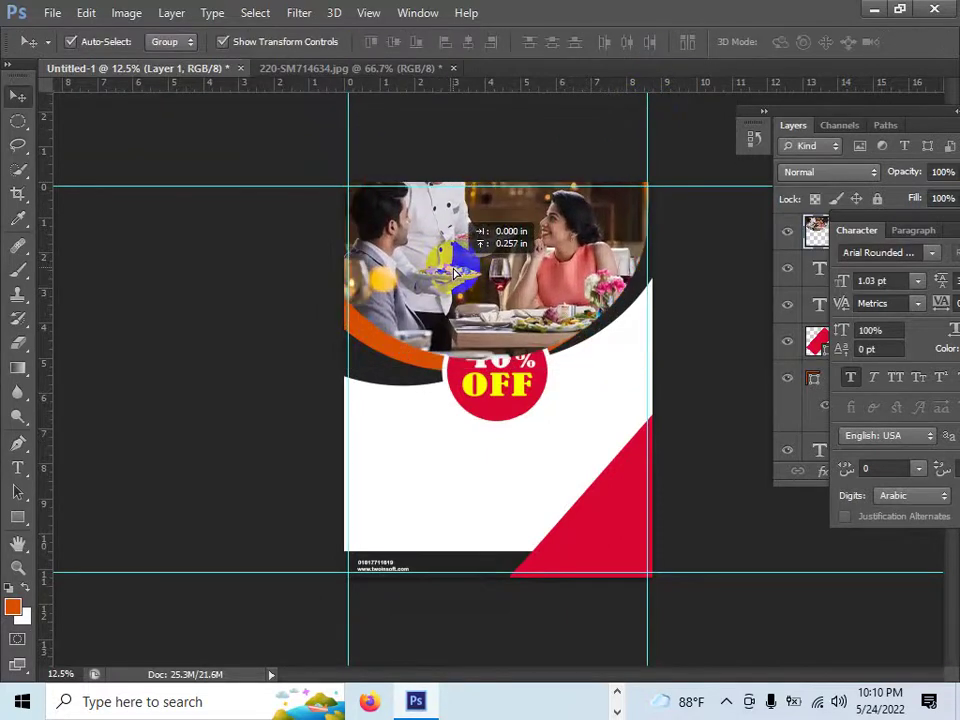
pyautogui.moveTo(455, 271); pyautogui.dragTo(508, 310)
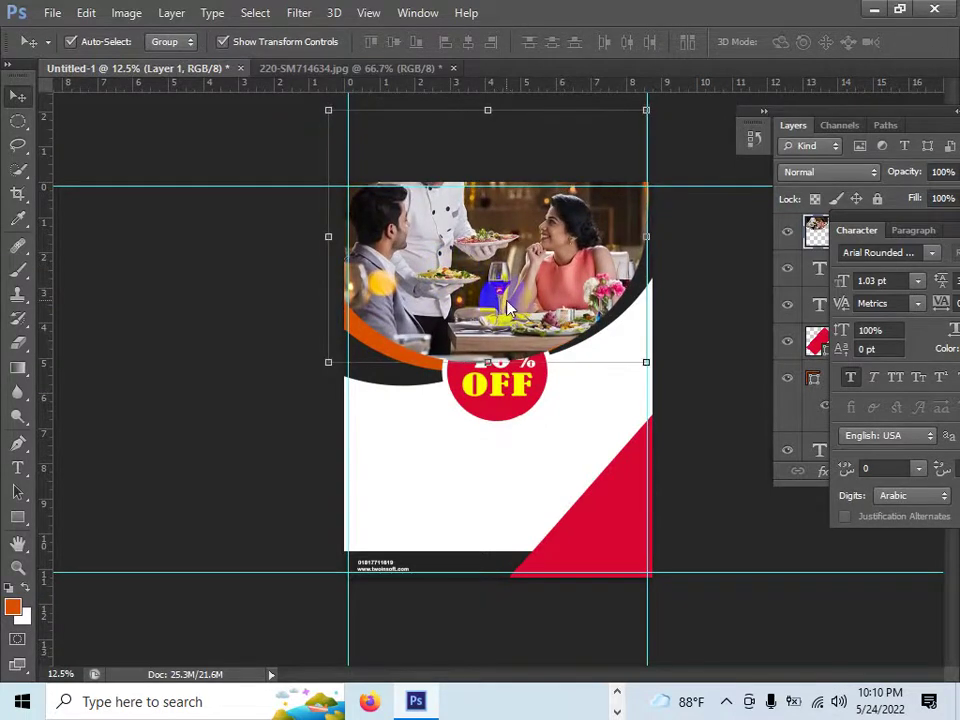
# Stack the red badge circle above the restaurant photo layer in the Layers panel.
pyautogui.click(568, 368)
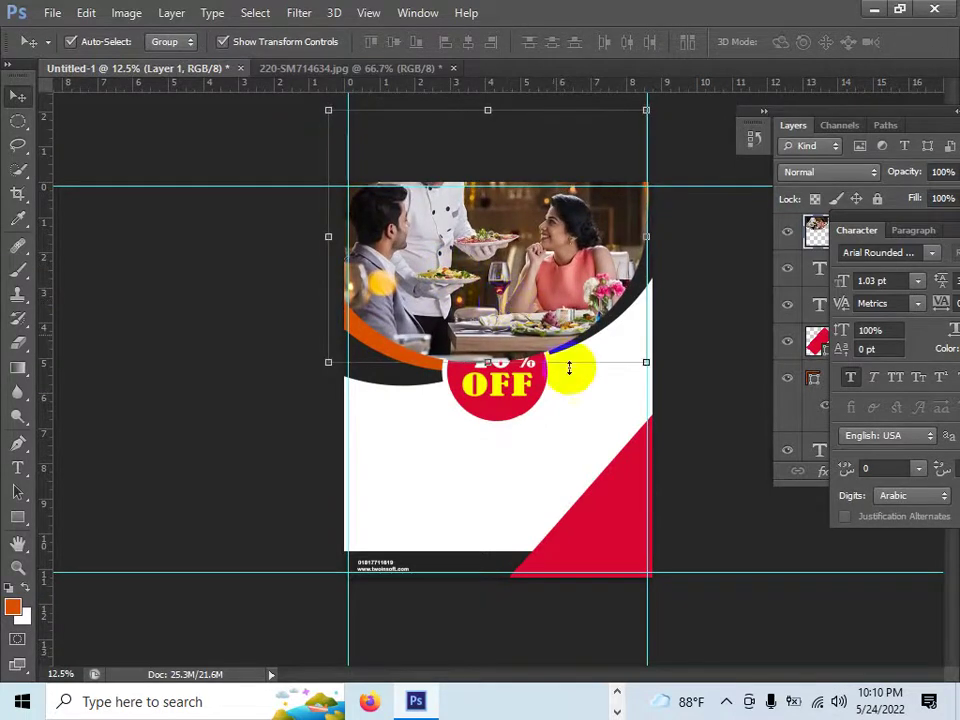
pyautogui.click(470, 383)
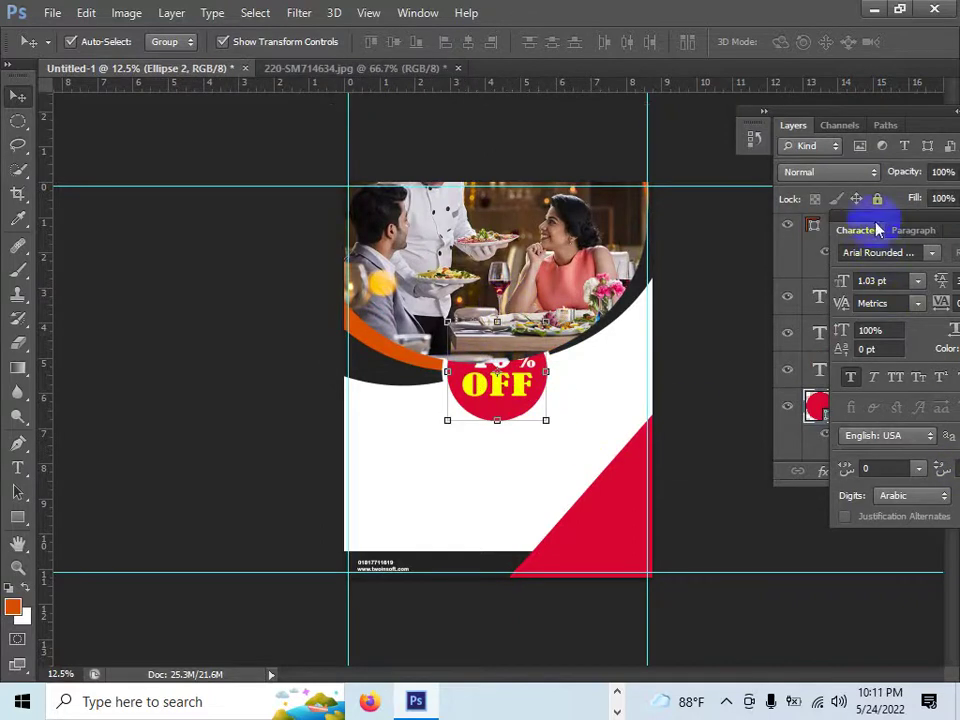
pyautogui.moveTo(907, 222)
pyautogui.mouseDown()
pyautogui.moveTo(873, 413)
pyautogui.moveTo(869, 192)
pyautogui.moveTo(853, 203)
pyautogui.mouseUp()
pyautogui.moveTo(508, 368); pyautogui.dragTo(472, 340)
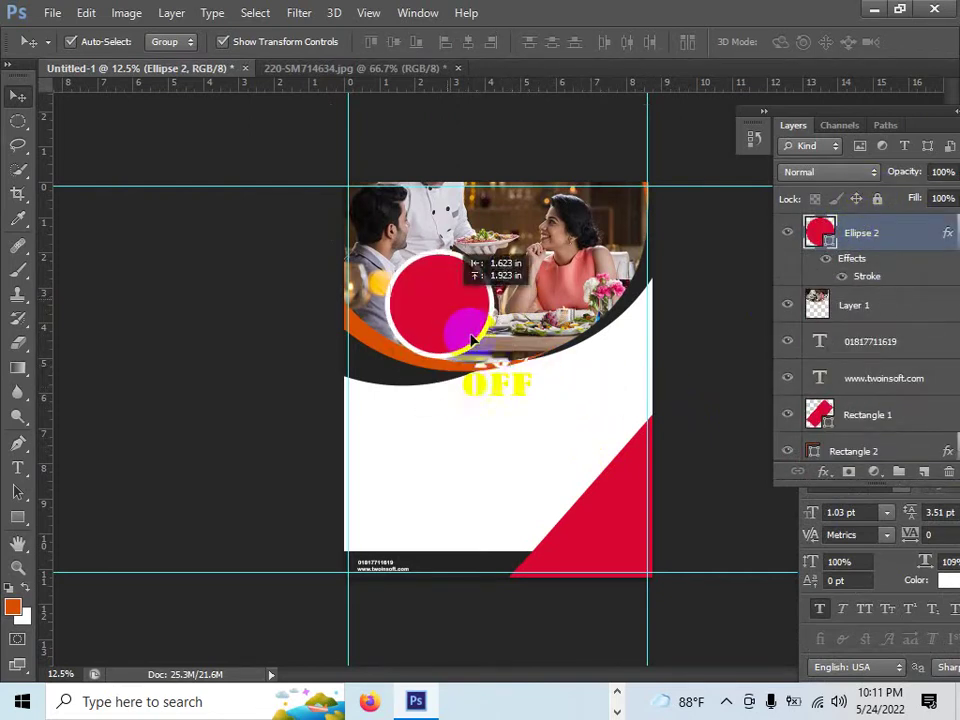
pyautogui.click(497, 386)
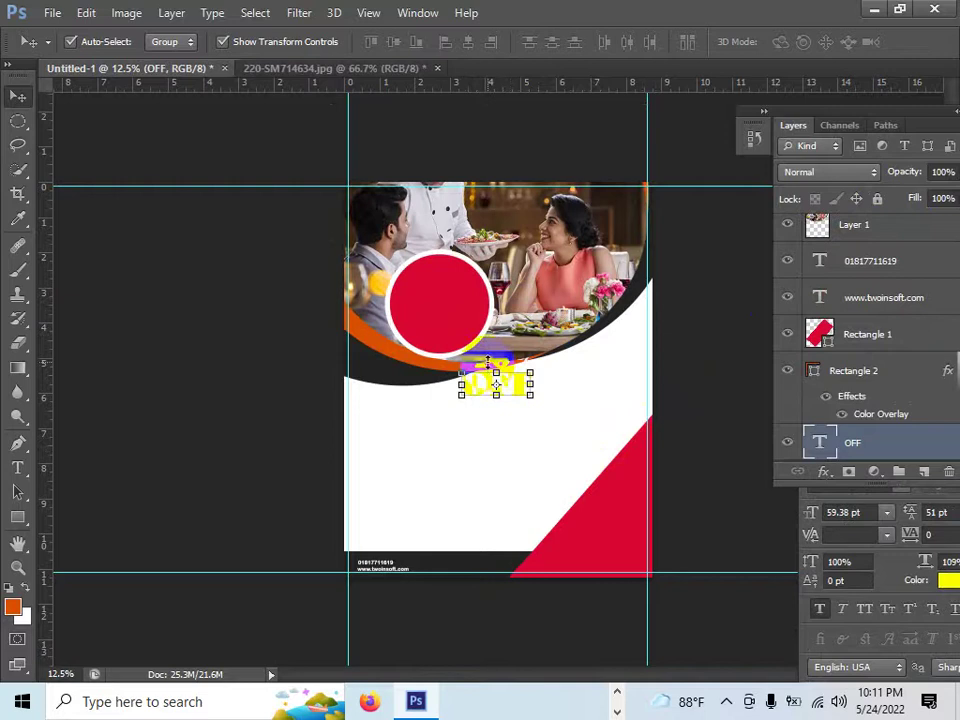
pyautogui.rightClick(495, 366)
pyautogui.click(536, 375)
pyautogui.click(596, 456)
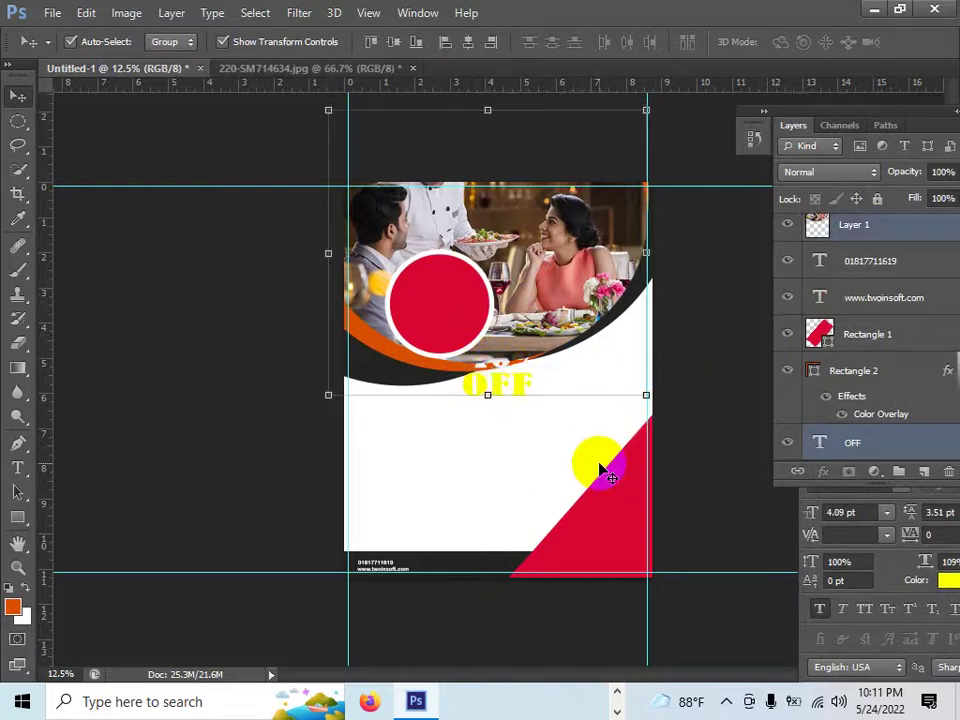
# Find the OFF and 40 text layers under the badge, and undo the circle's recent moves.
pyautogui.click(505, 388)
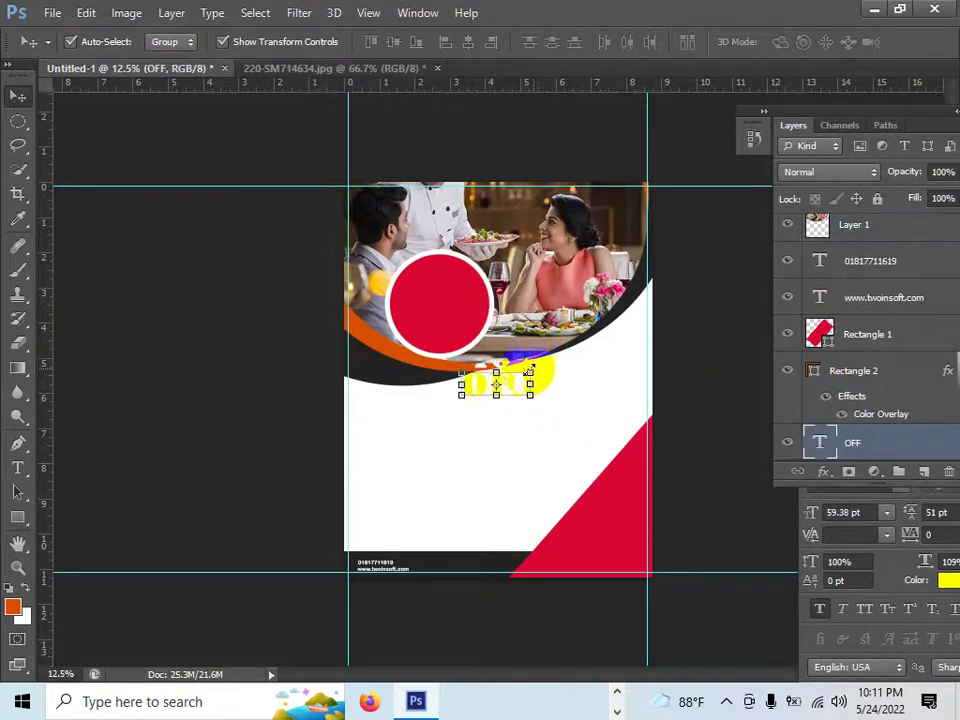
pyautogui.rightClick(497, 385)
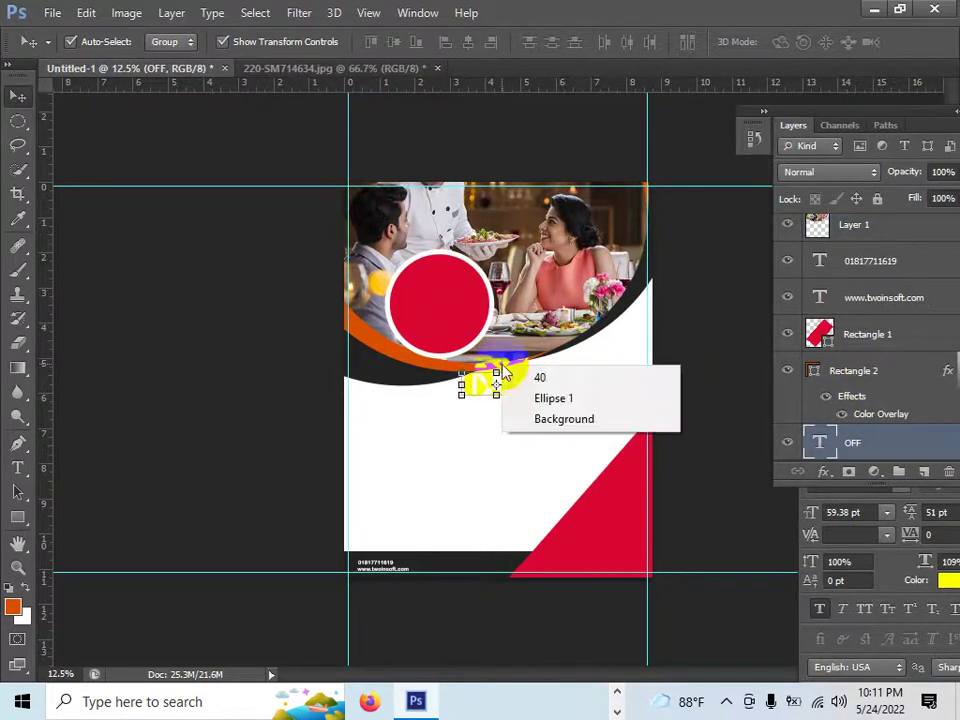
pyautogui.click(538, 378)
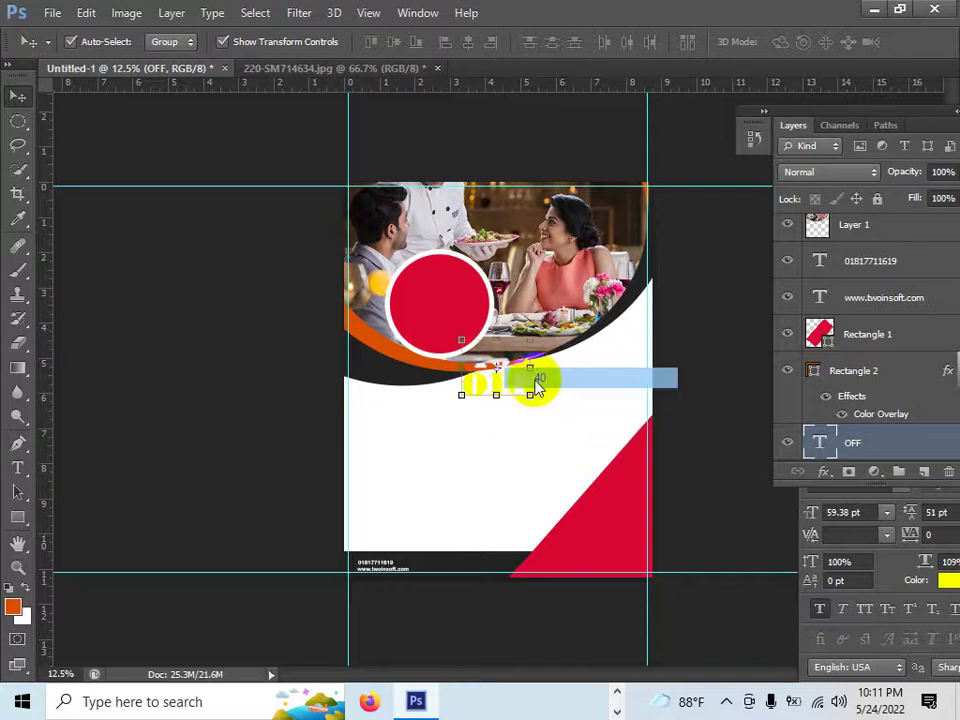
pyautogui.rightClick(525, 367)
pyautogui.click(545, 380)
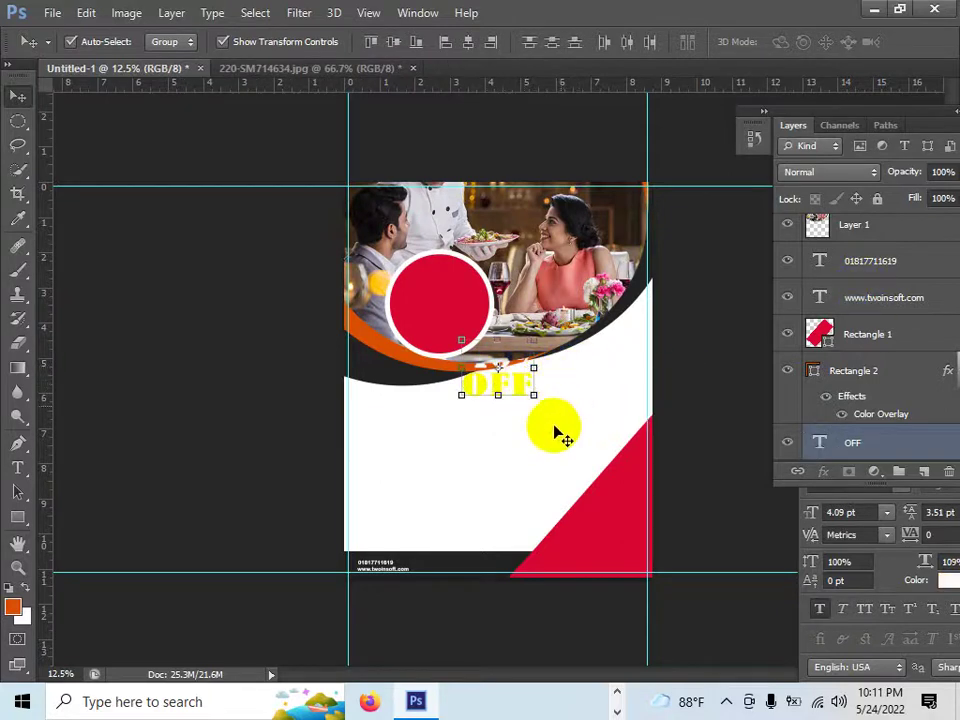
pyautogui.hotkey('ctrl', 'alt', 'z')
pyautogui.hotkey('ctrl', 'alt', 'z')
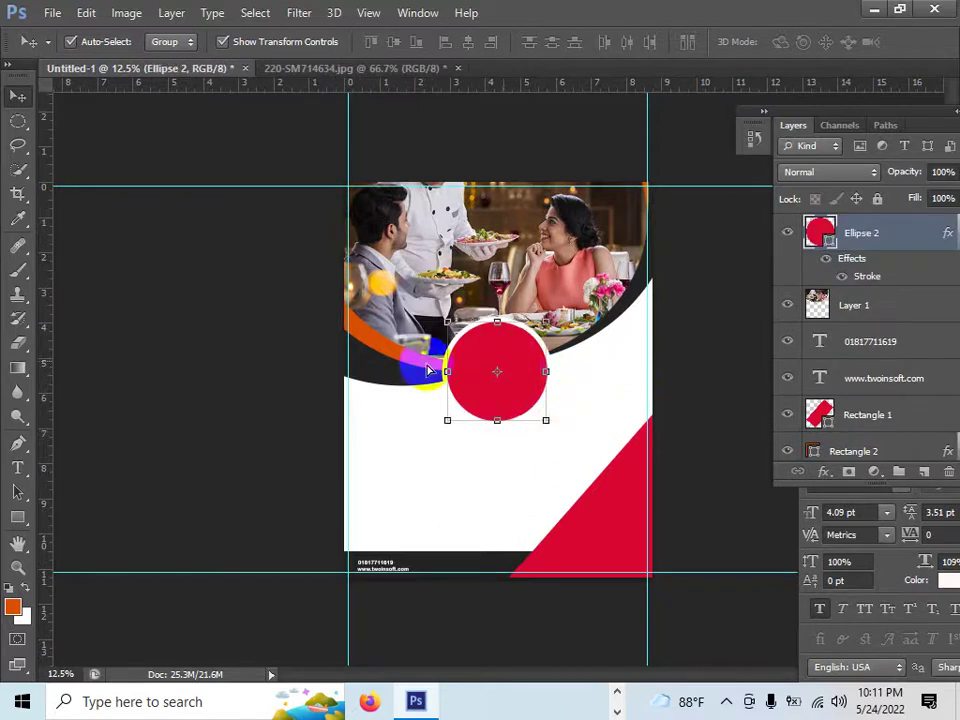
pyautogui.hotkey('ctrl', 'alt', 'z')
# Move the OFF, 40 and % text layers above Ellipse 2 in the layer stack.
pyautogui.click(508, 385)
pyautogui.moveTo(849, 228)
pyautogui.mouseDown()
pyautogui.moveTo(860, 192)
pyautogui.moveTo(855, 225)
pyautogui.mouseUp()
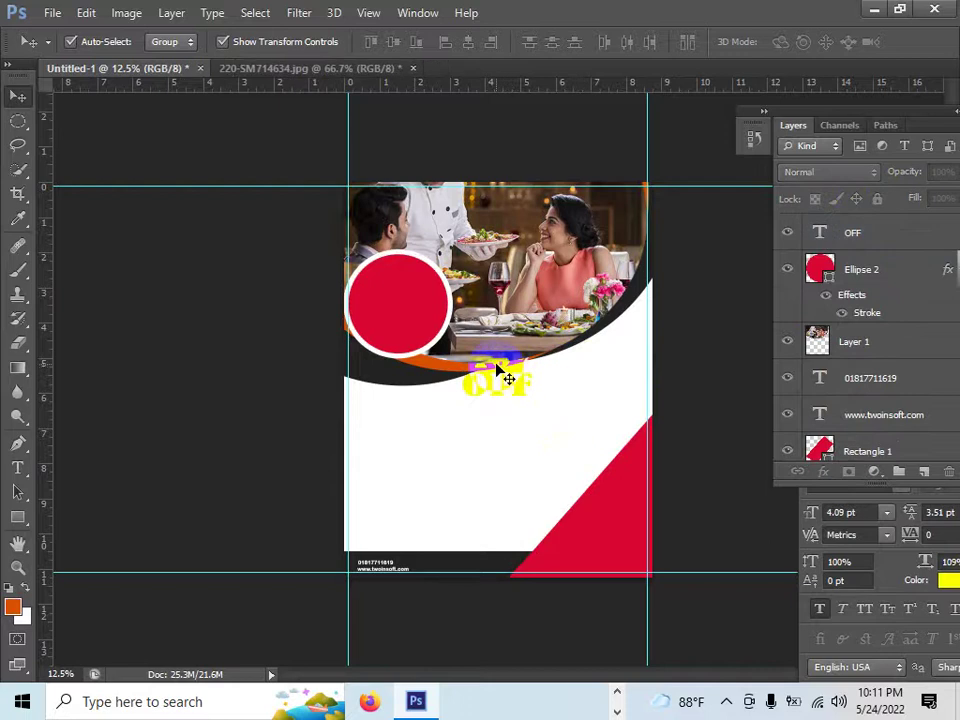
pyautogui.click(502, 374)
pyautogui.moveTo(866, 445); pyautogui.dragTo(889, 167)
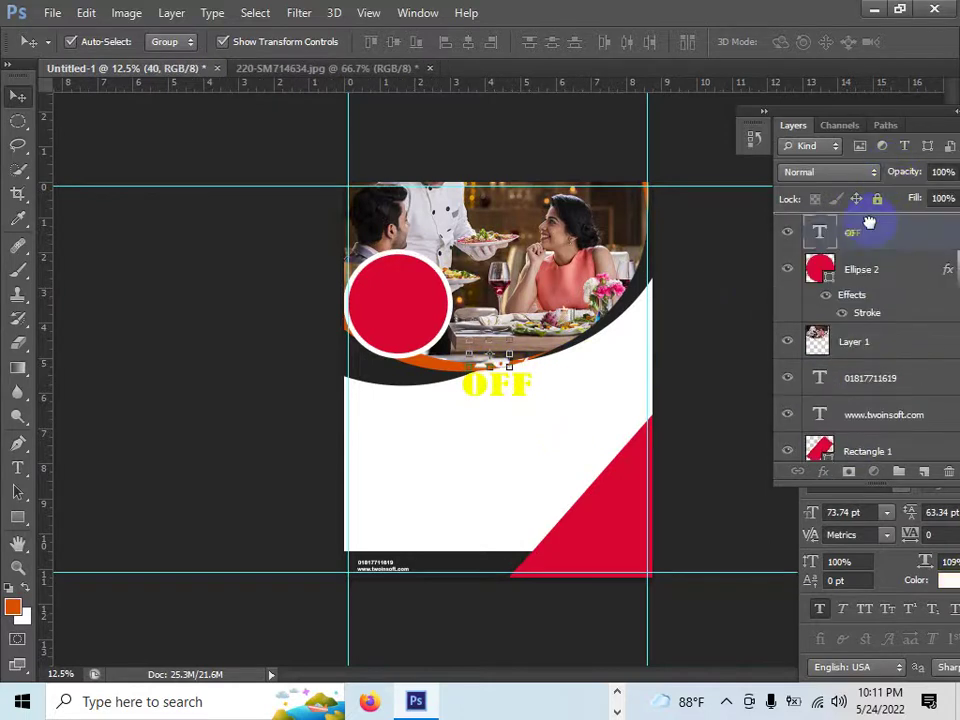
pyautogui.moveTo(869, 222); pyautogui.dragTo(866, 228)
pyautogui.moveTo(602, 377); pyautogui.dragTo(540, 378)
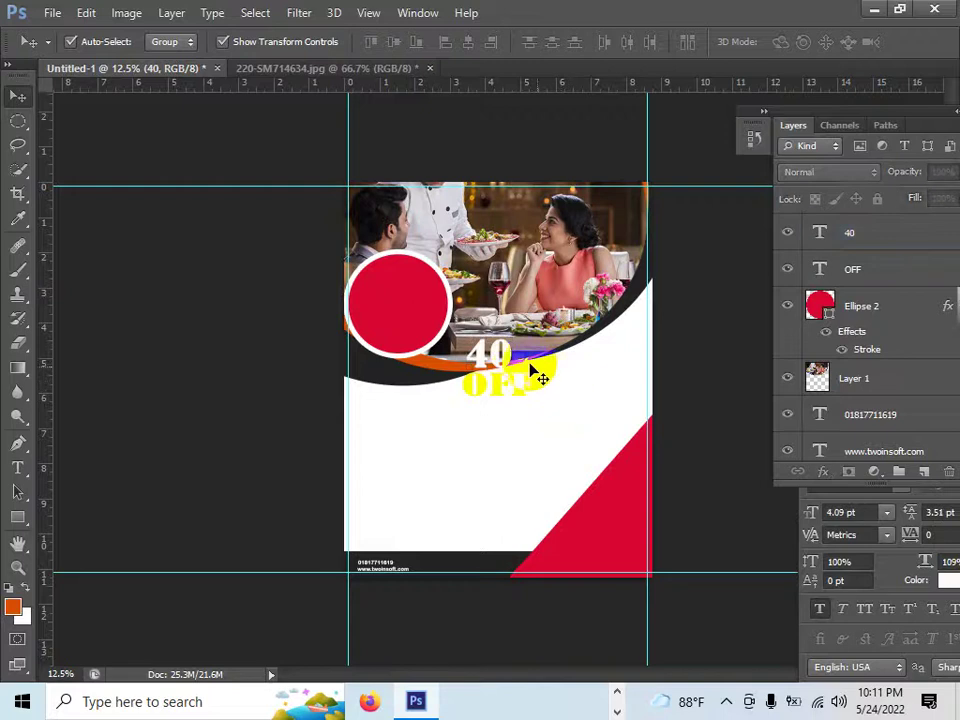
pyautogui.click(529, 371)
pyautogui.write('%')
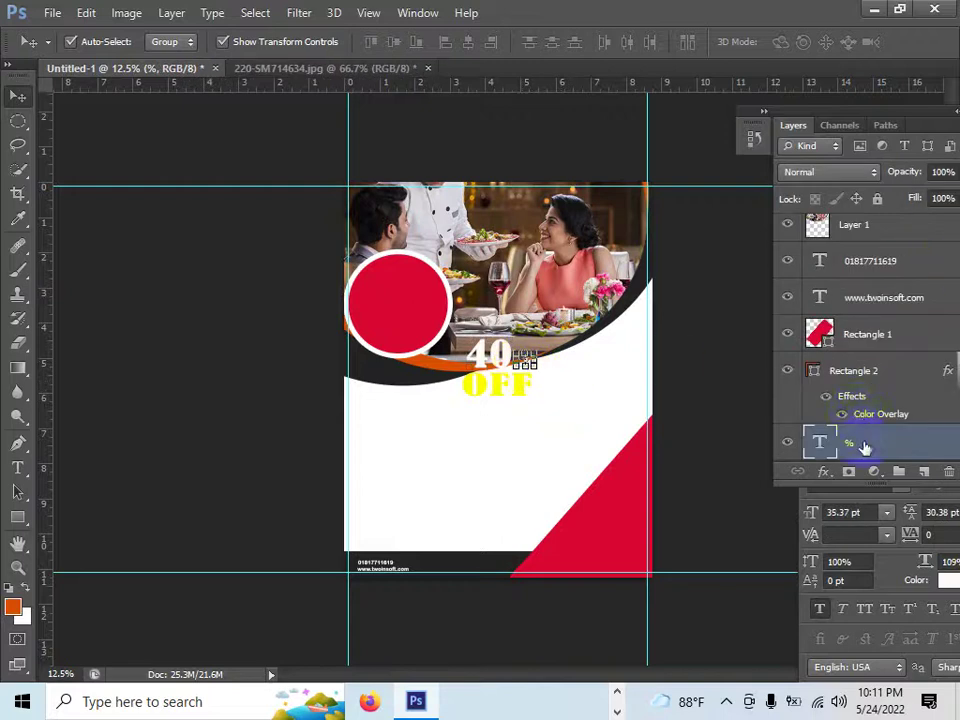
pyautogui.moveTo(865, 447); pyautogui.dragTo(861, 170)
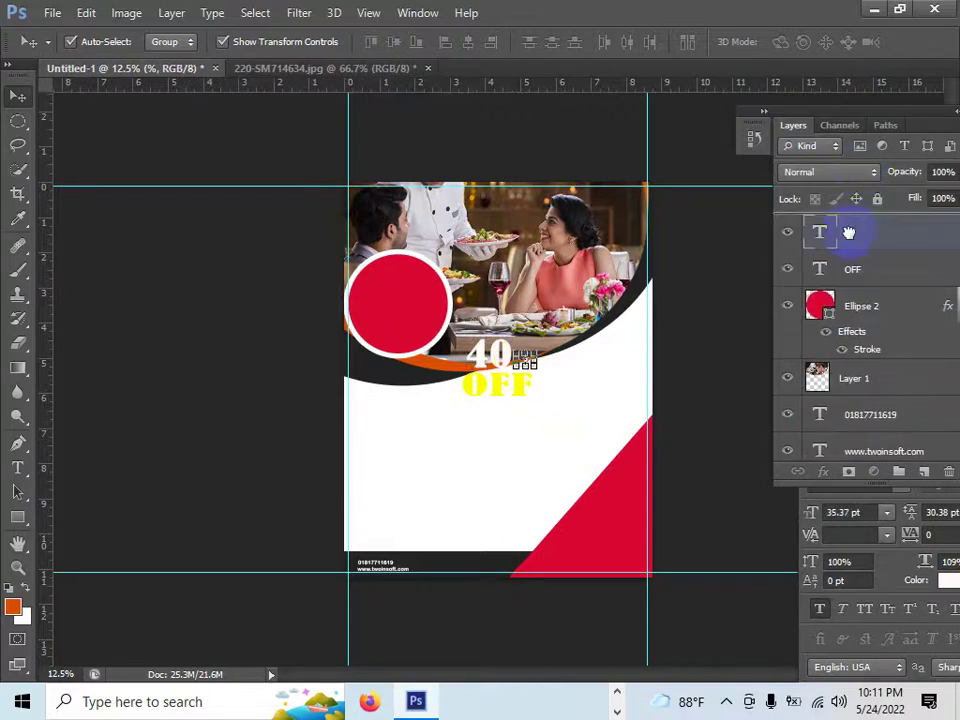
# Transform the red circle to sit behind the 40% OFF text, then select the photo layer.
pyautogui.click(410, 303)
pyautogui.hotkey('ctrl', 't')
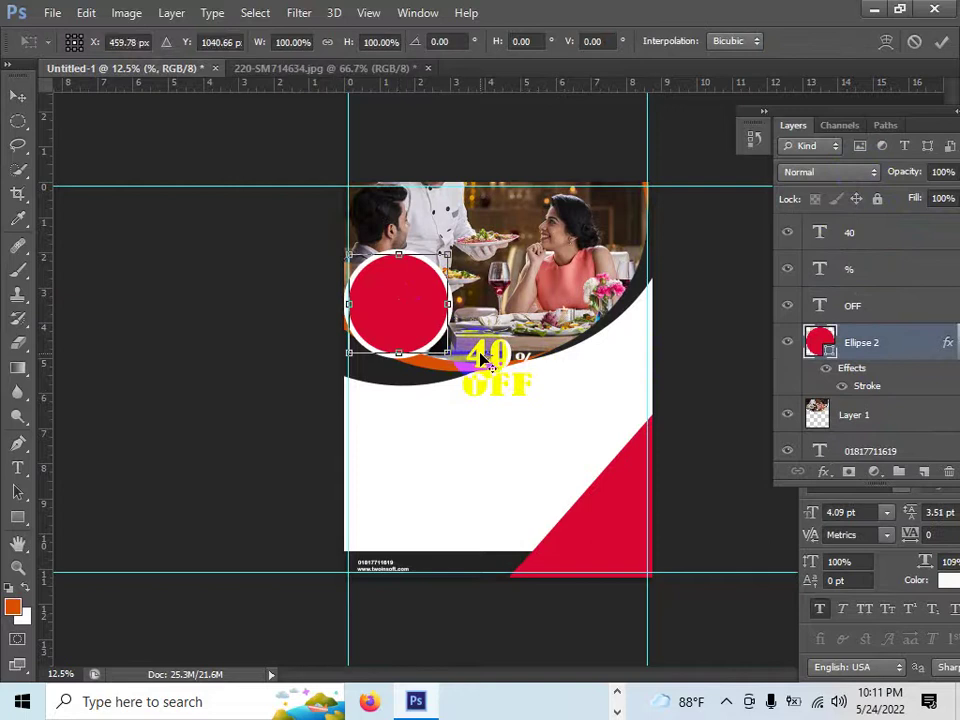
pyautogui.moveTo(407, 286); pyautogui.dragTo(501, 355)
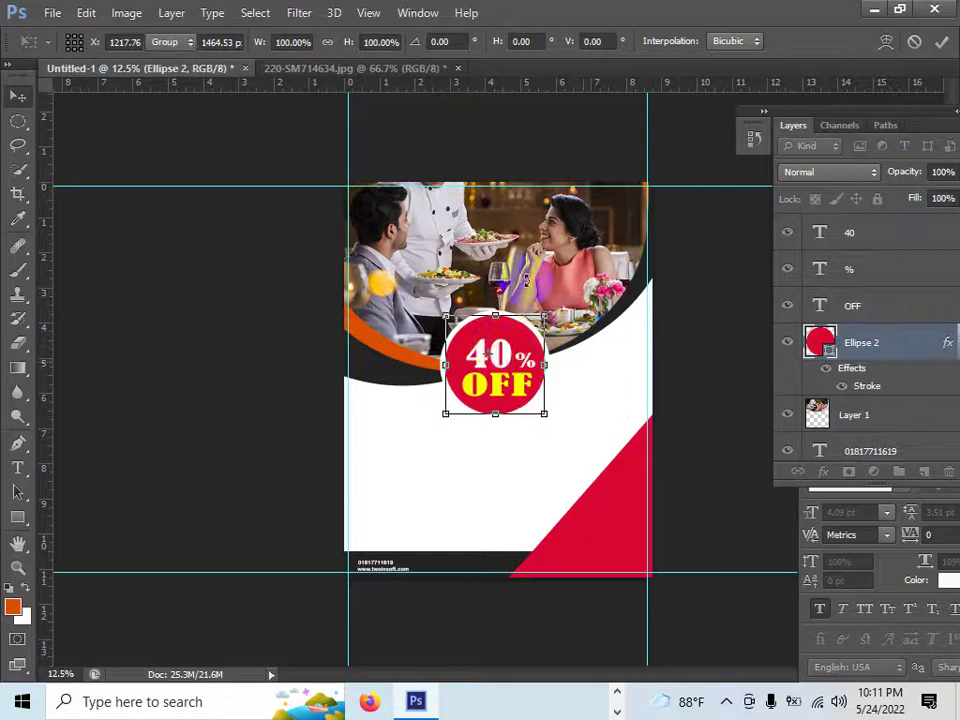
pyautogui.press('Return')
pyautogui.click(489, 113)
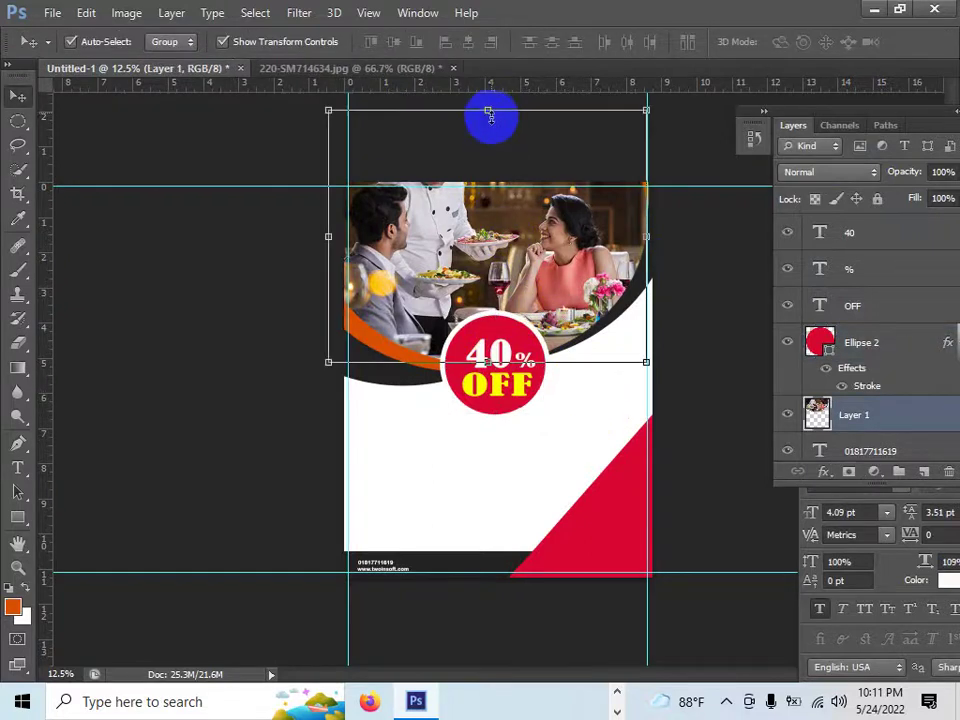
# Scale the restaurant photo (Layer 1) to about 102% from its top-right corner, replacing an undone resize.
pyautogui.moveTo(489, 113)
pyautogui.mouseDown()
pyautogui.moveTo(489, 143)
pyautogui.moveTo(536, 150)
pyautogui.mouseUp()
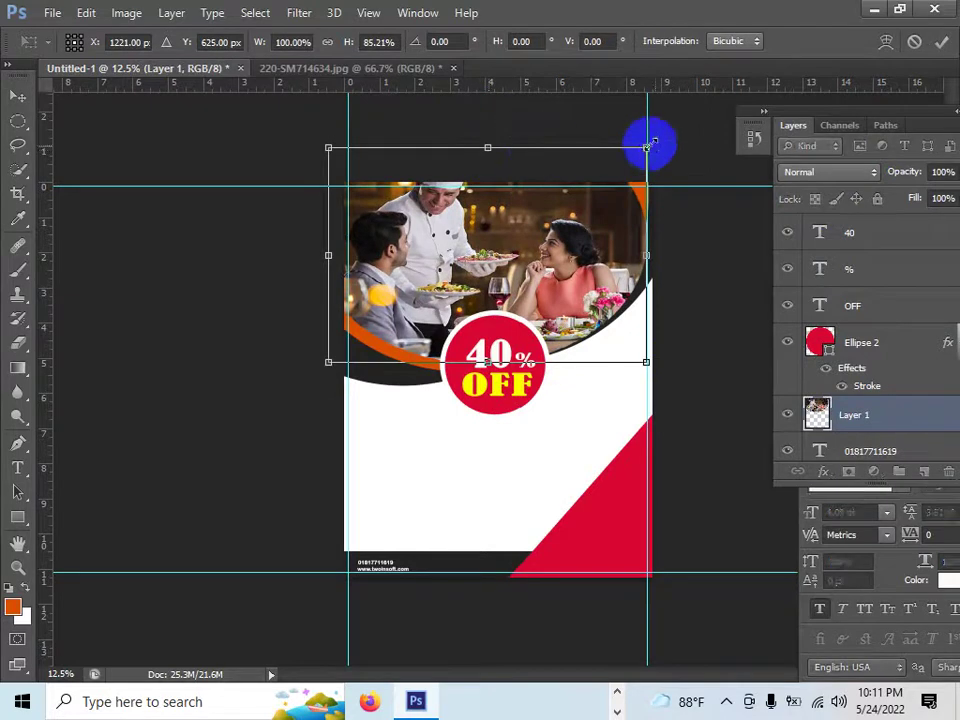
pyautogui.moveTo(647, 147); pyautogui.dragTo(652, 141)
pyautogui.press('Return')
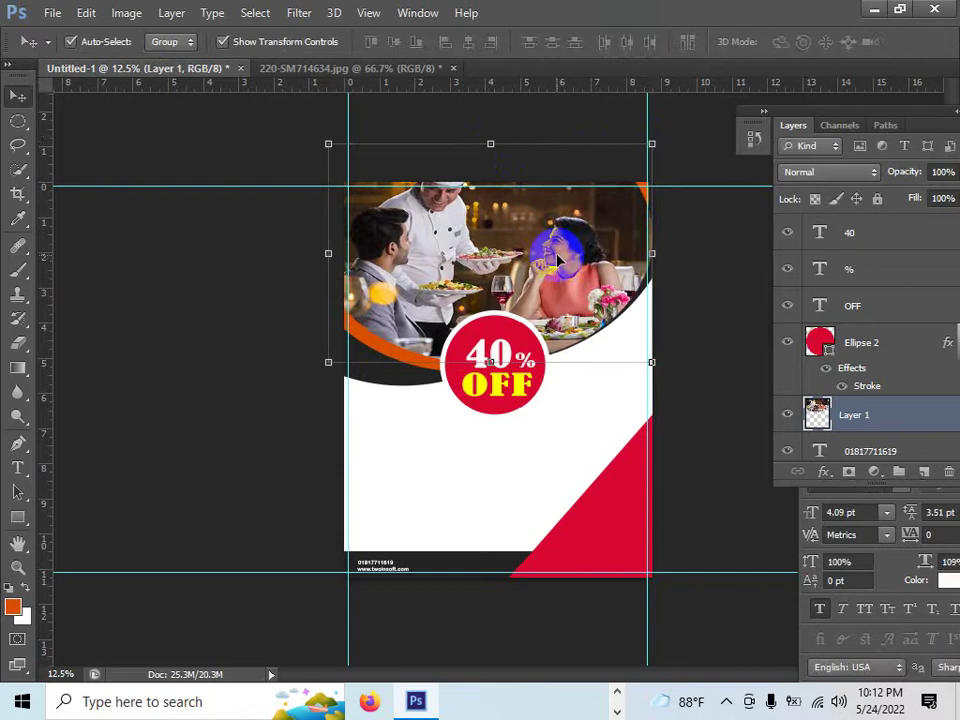
pyautogui.hotkey('ctrl', 'alt', 'z')
pyautogui.hotkey('ctrl', 'alt', 'z')
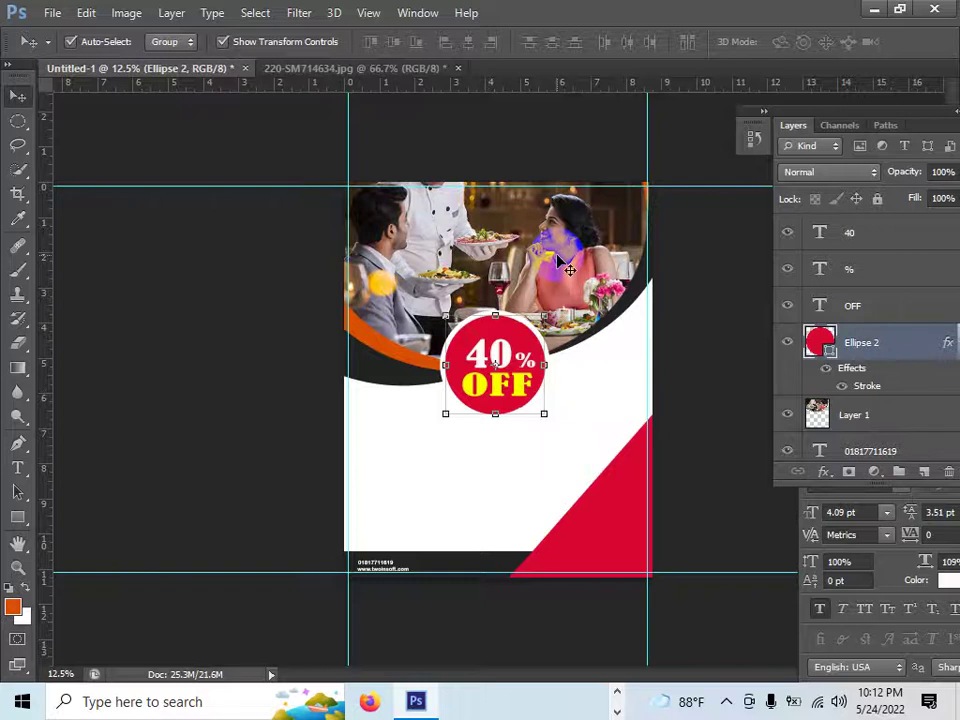
pyautogui.scroll(1, 560, 262)
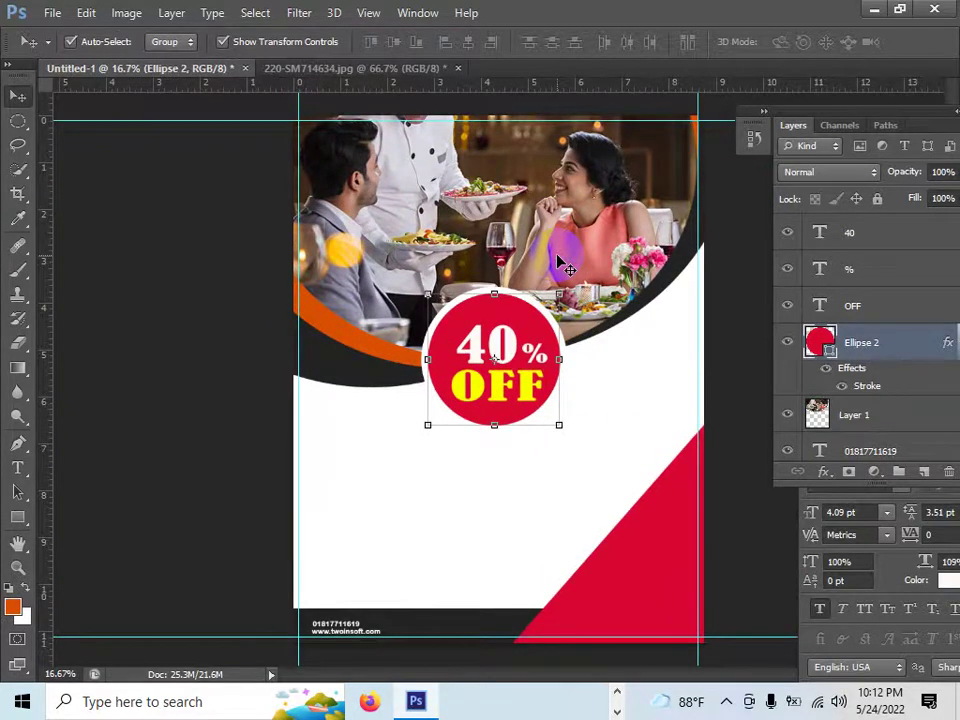
pyautogui.click(613, 190)
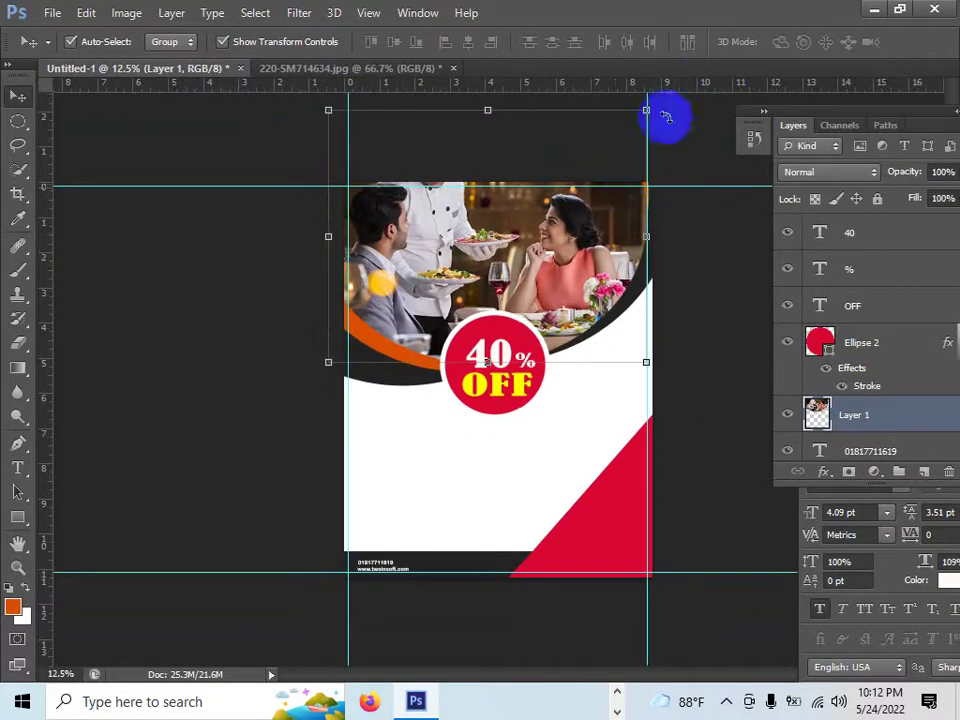
pyautogui.moveTo(646, 109)
pyautogui.mouseDown()
pyautogui.moveTo(653, 97)
pyautogui.moveTo(652, 118)
pyautogui.mouseUp()
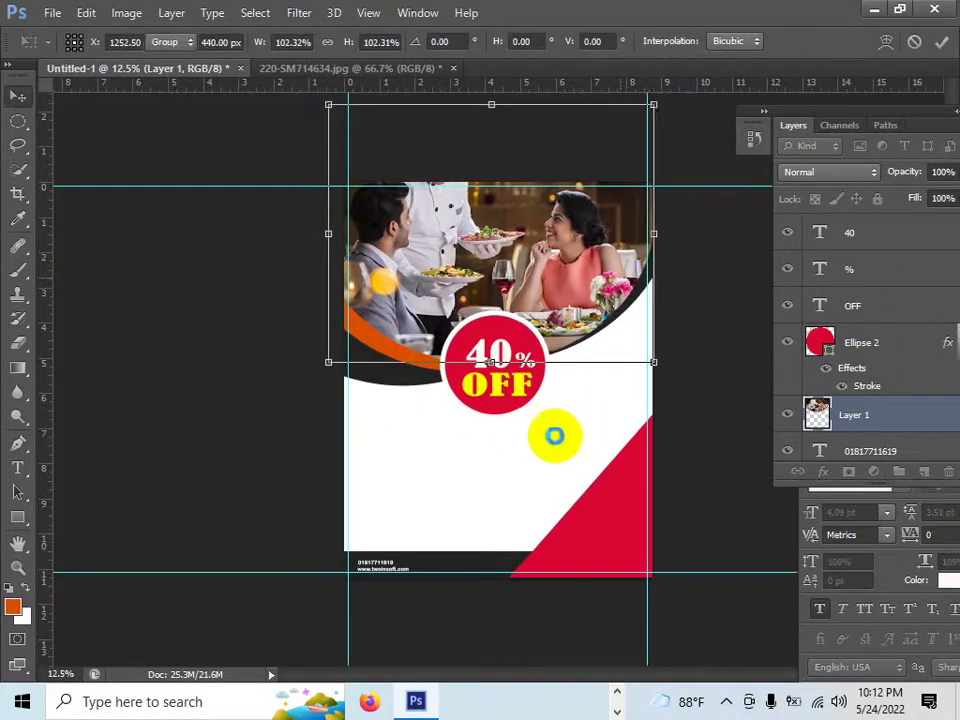
pyautogui.press('Return')
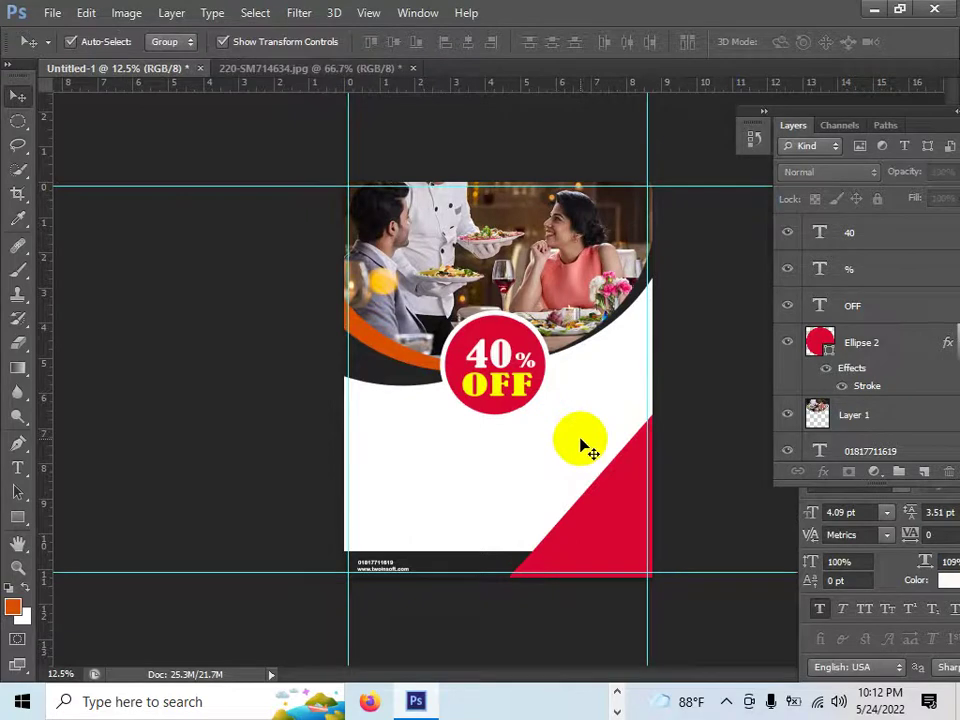
# Nudge the 40 text upward and stretch the OFF text to about 121% height.
pyautogui.click(470, 352)
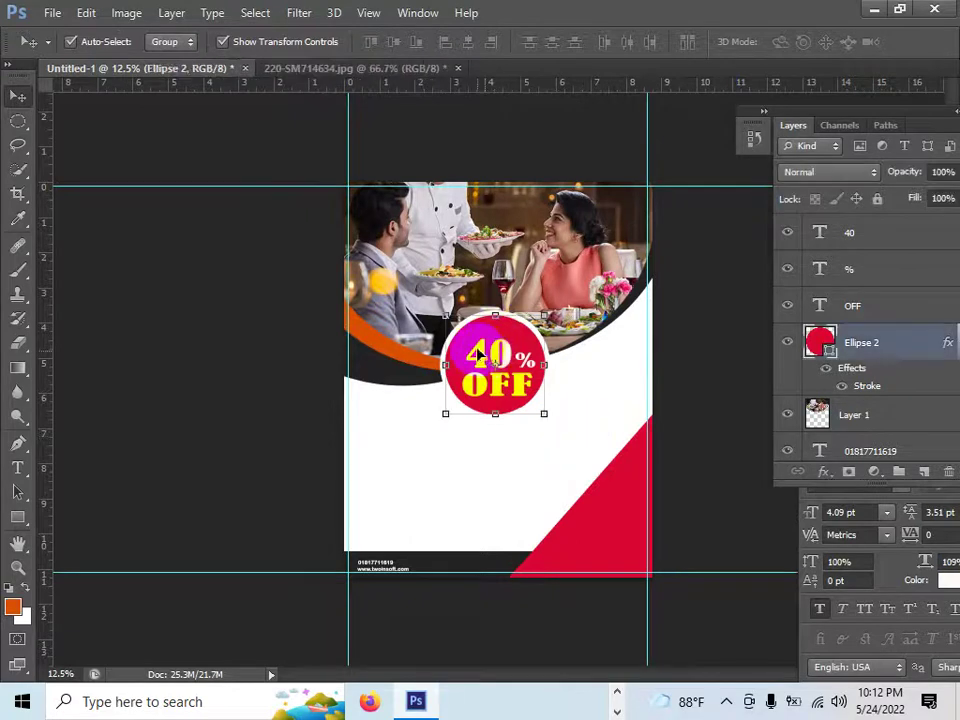
pyautogui.click(480, 352)
pyautogui.moveTo(480, 352); pyautogui.dragTo(478, 344)
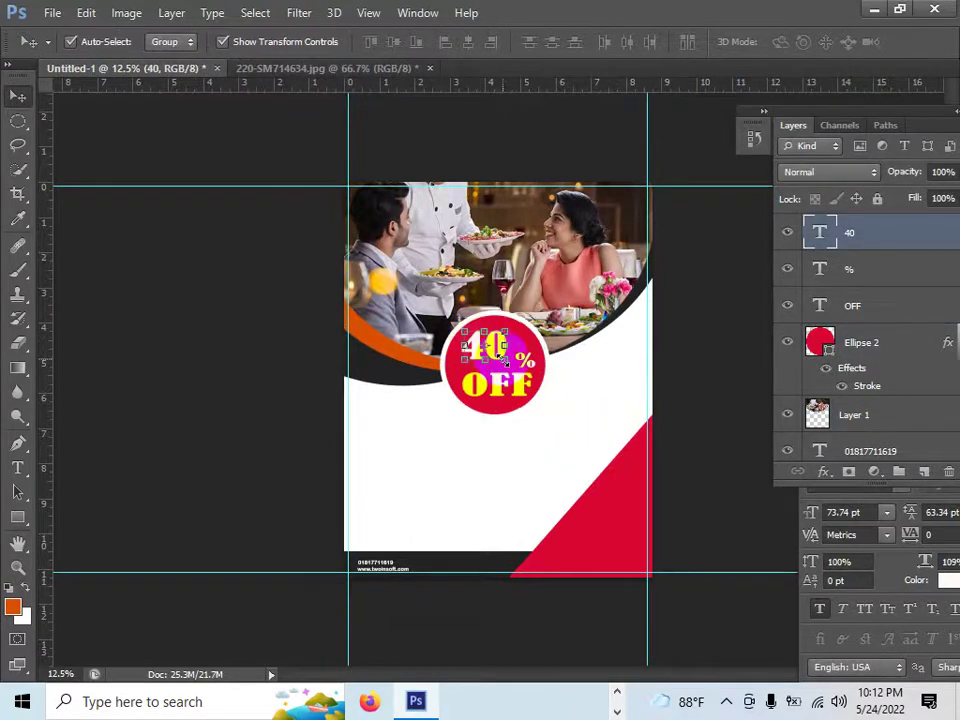
pyautogui.click(497, 385)
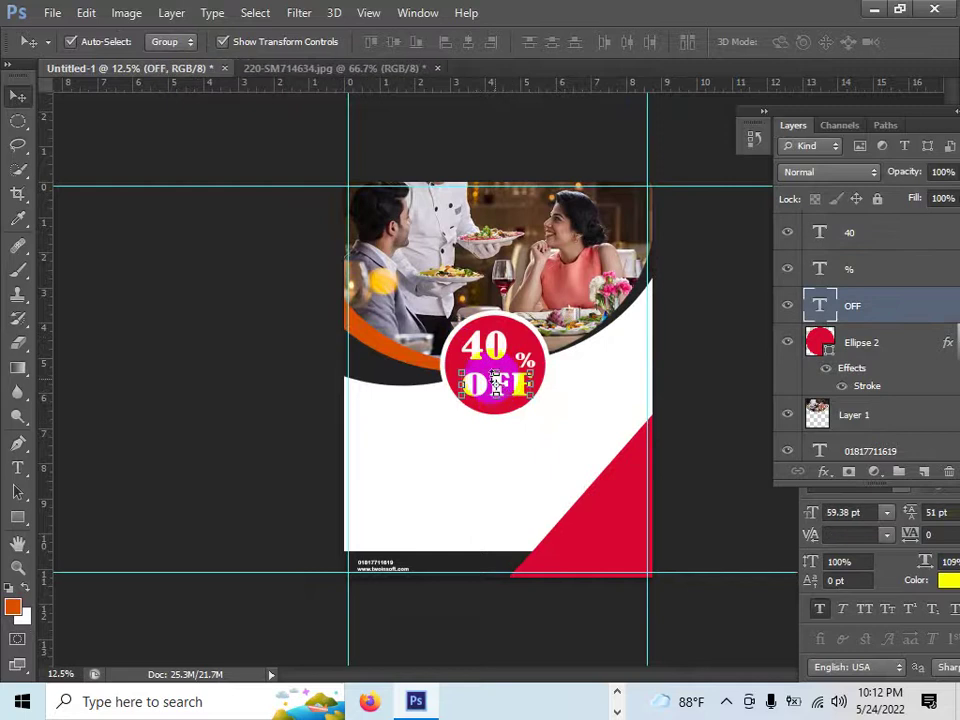
pyautogui.hotkey('ctrl', 't')
pyautogui.moveTo(497, 366); pyautogui.dragTo(497, 357)
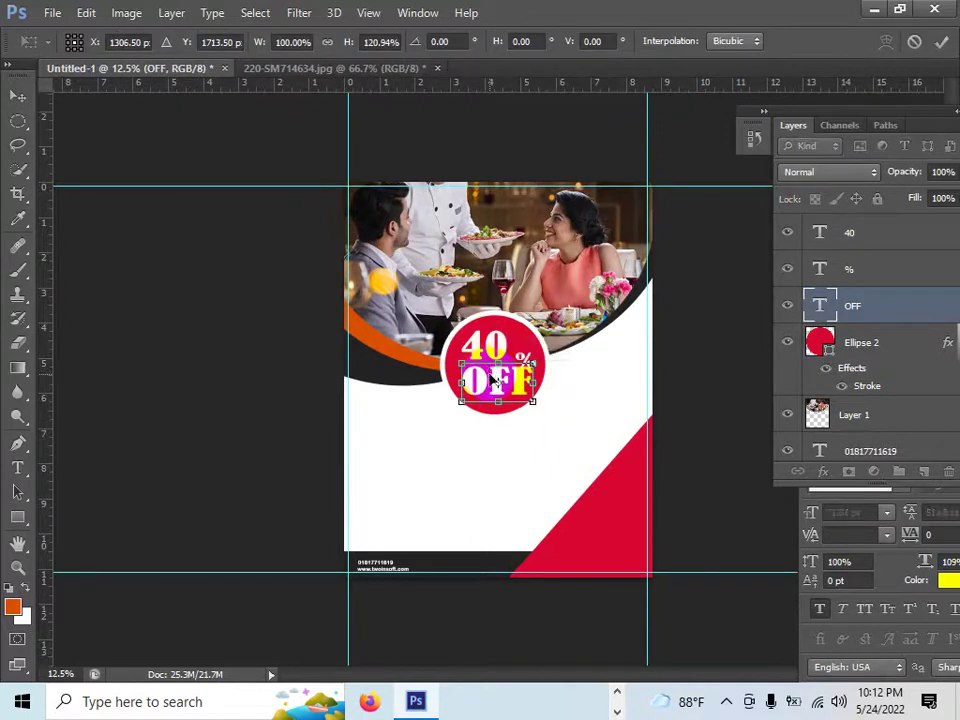
pyautogui.press('Return')
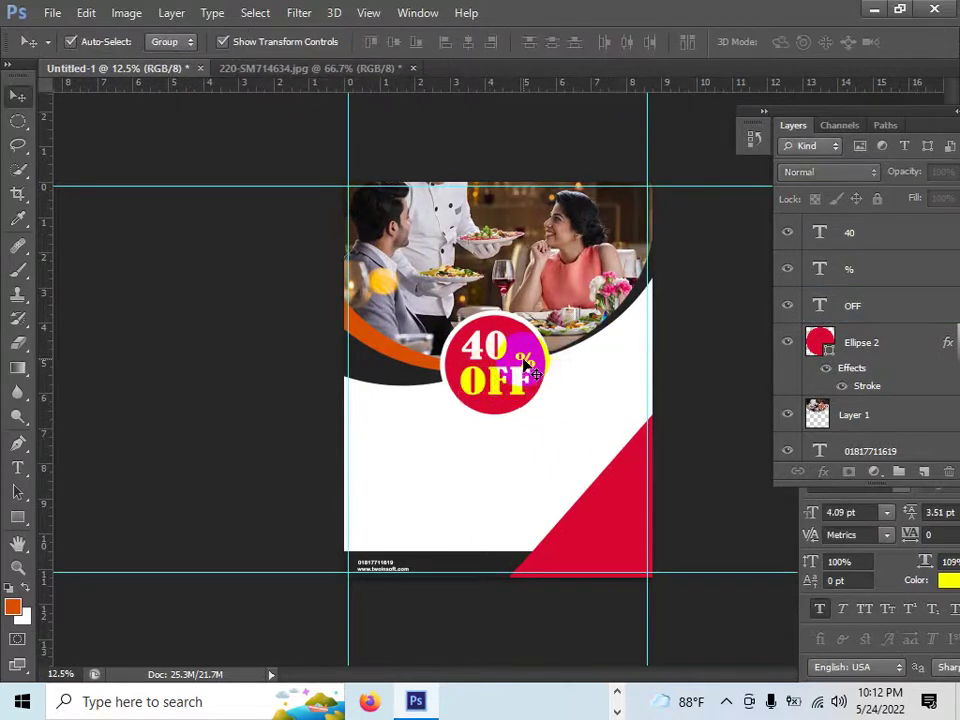
# Transform the % sign to sit snugly beside the 40.
pyautogui.click(521, 356)
pyautogui.hotkey('ctrl', 't')
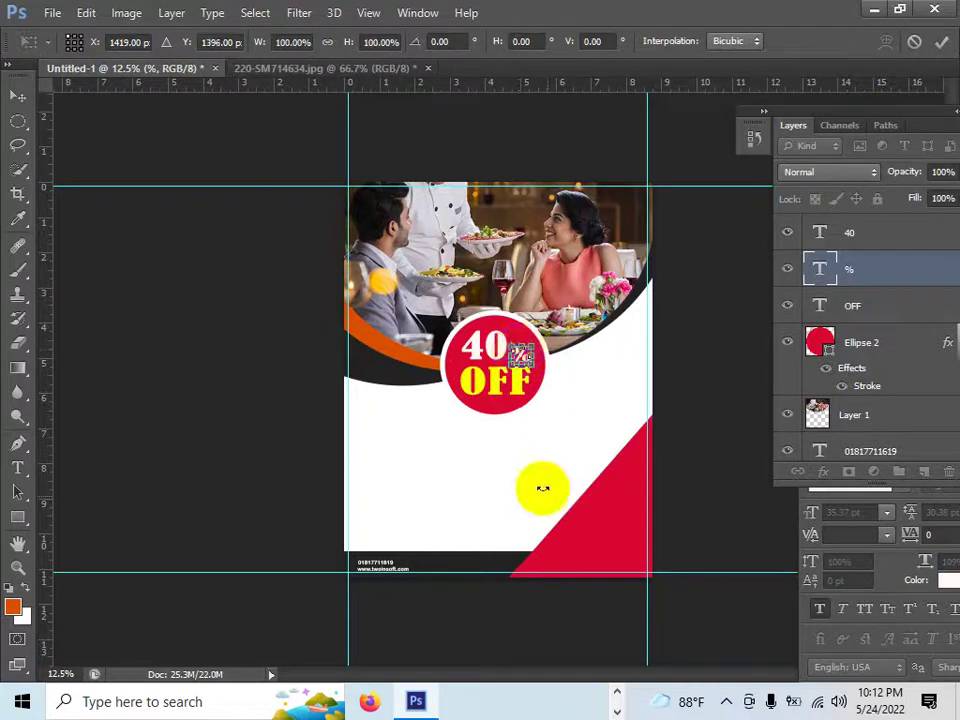
pyautogui.press('Return')
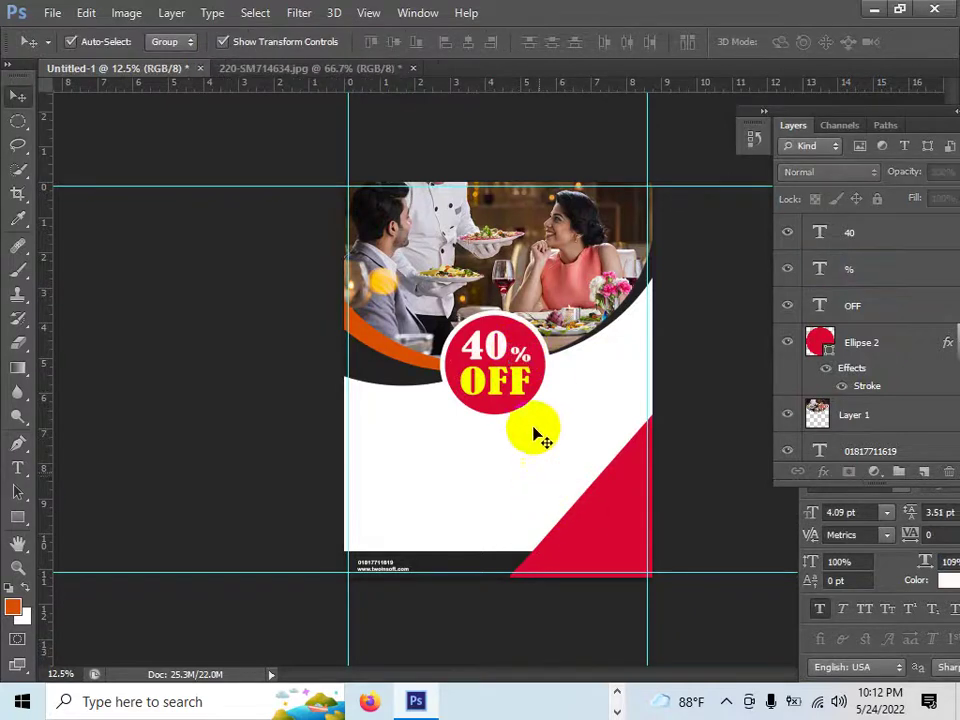
pyautogui.click(496, 350)
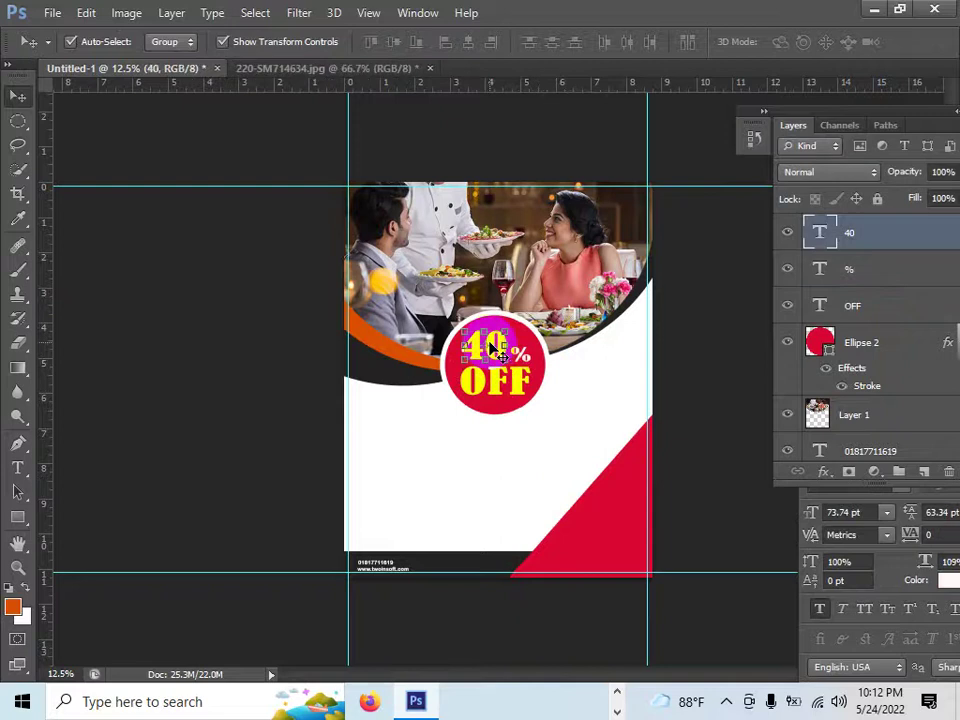
pyautogui.click(532, 477)
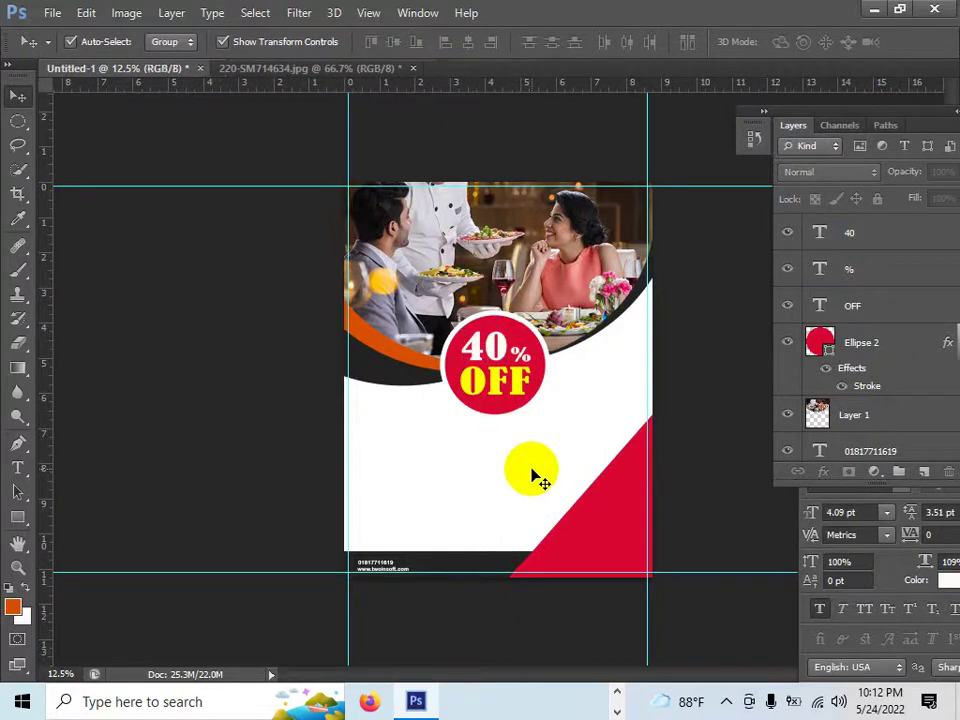
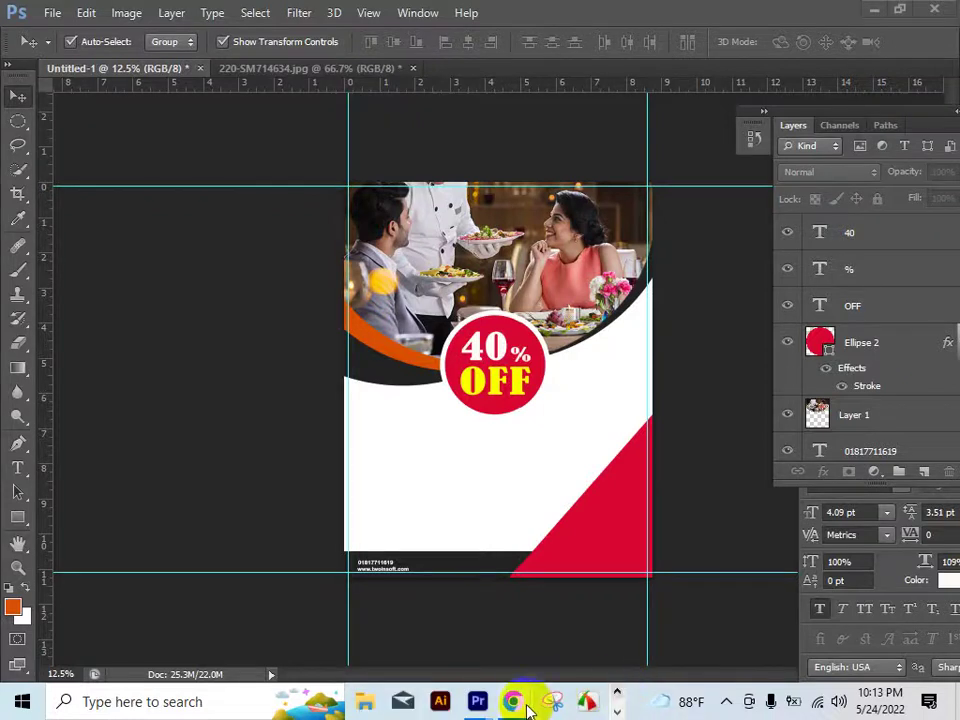
# Glance at the browser, click around the unchanged flyer in Photoshop, then bring the live-stream dashboard forward.
pyautogui.click(411, 600)
pyautogui.click(212, 16)
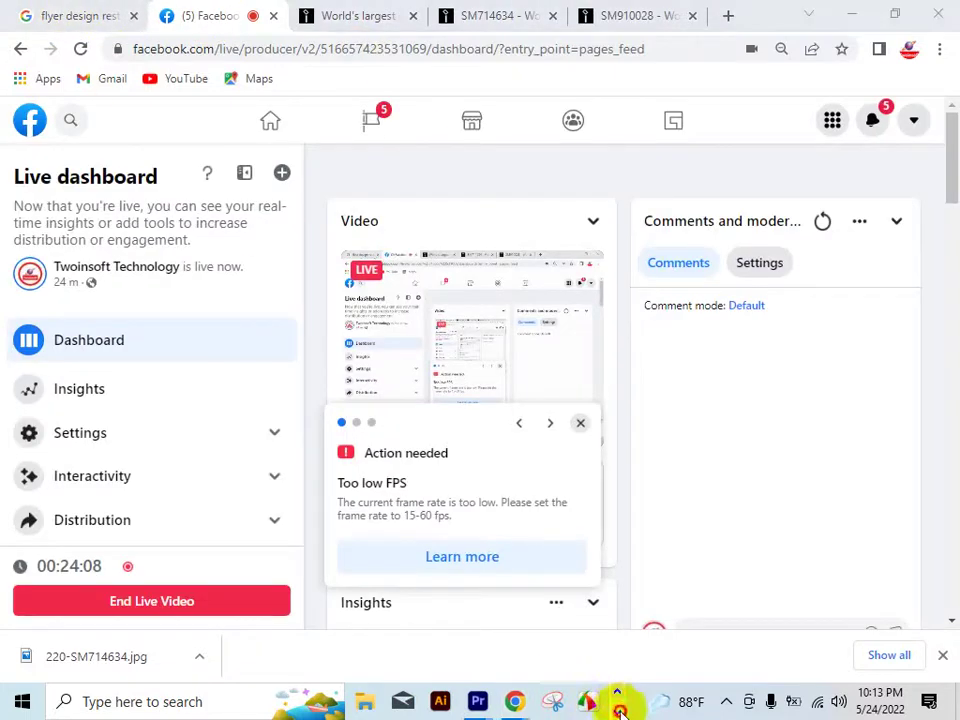
pyautogui.click(414, 700)
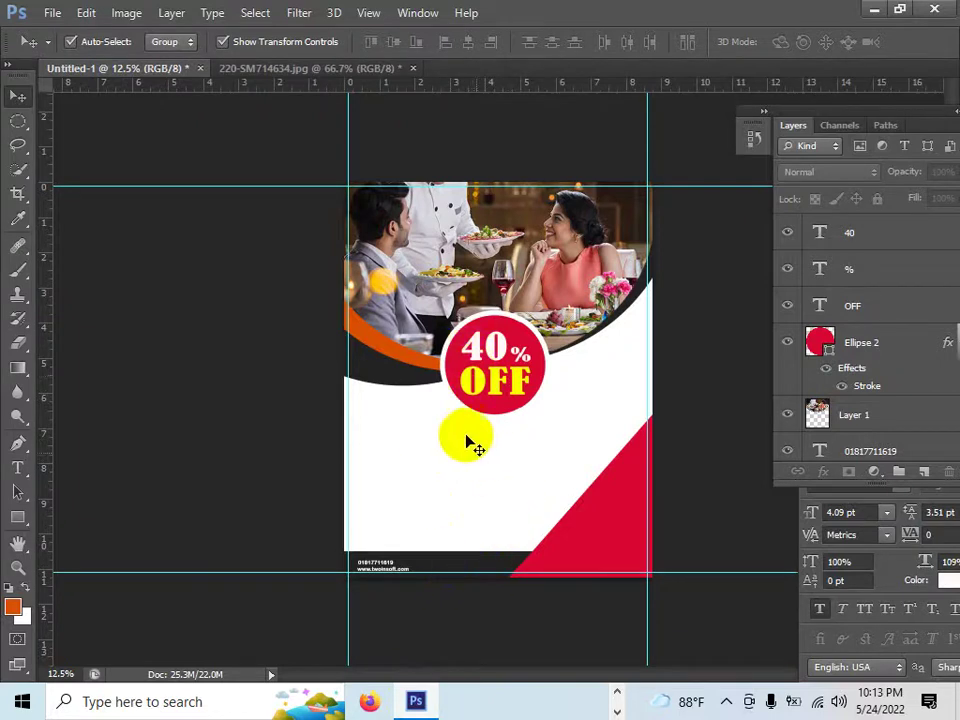
pyautogui.click(537, 614)
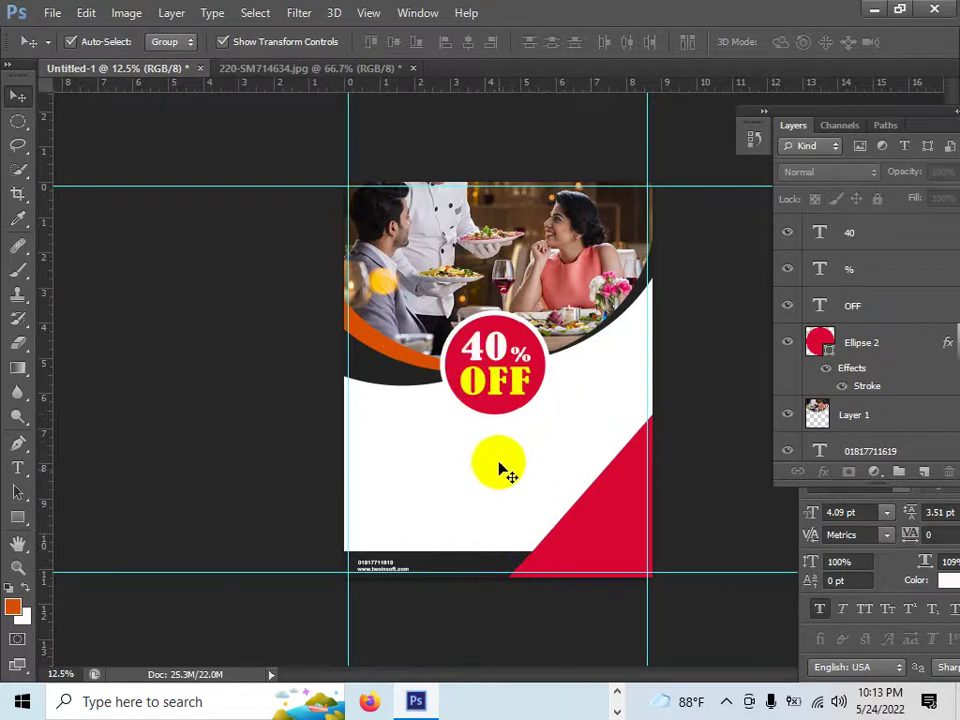
pyautogui.click(483, 283)
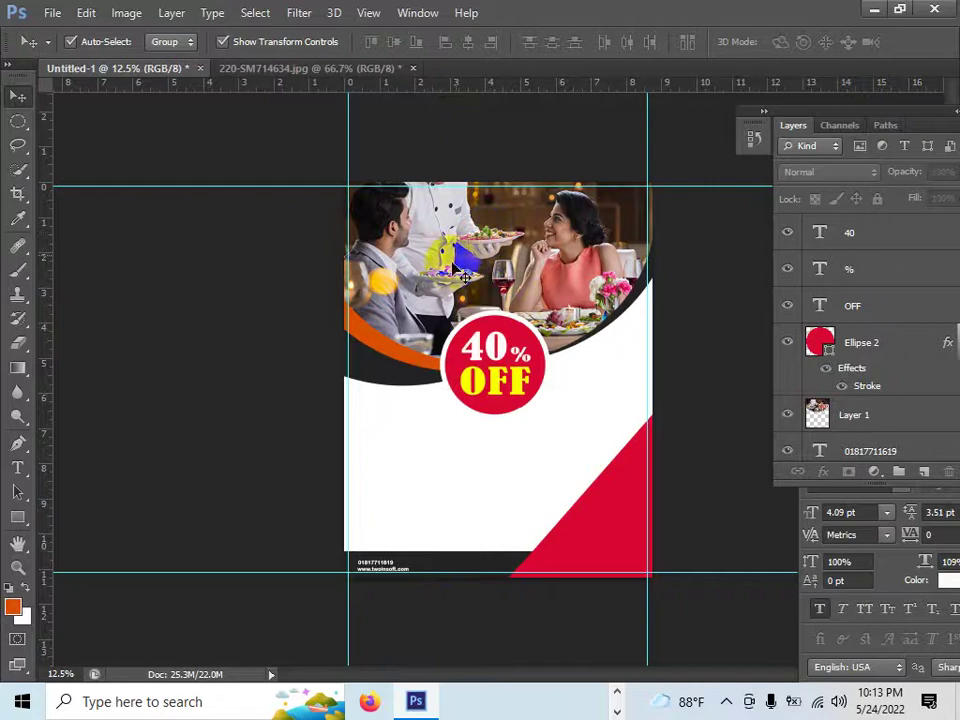
pyautogui.click(474, 253)
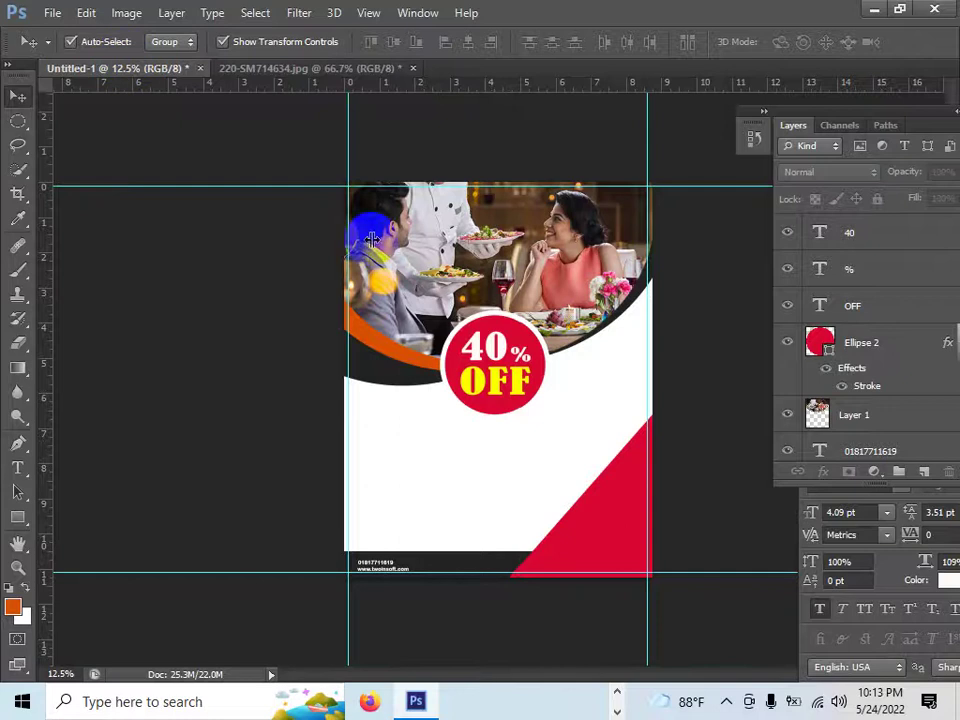
pyautogui.click(618, 693)
# Close the SM910028 and SM714634 photo previews in ImagesBazaar.
pyautogui.click(420, 621)
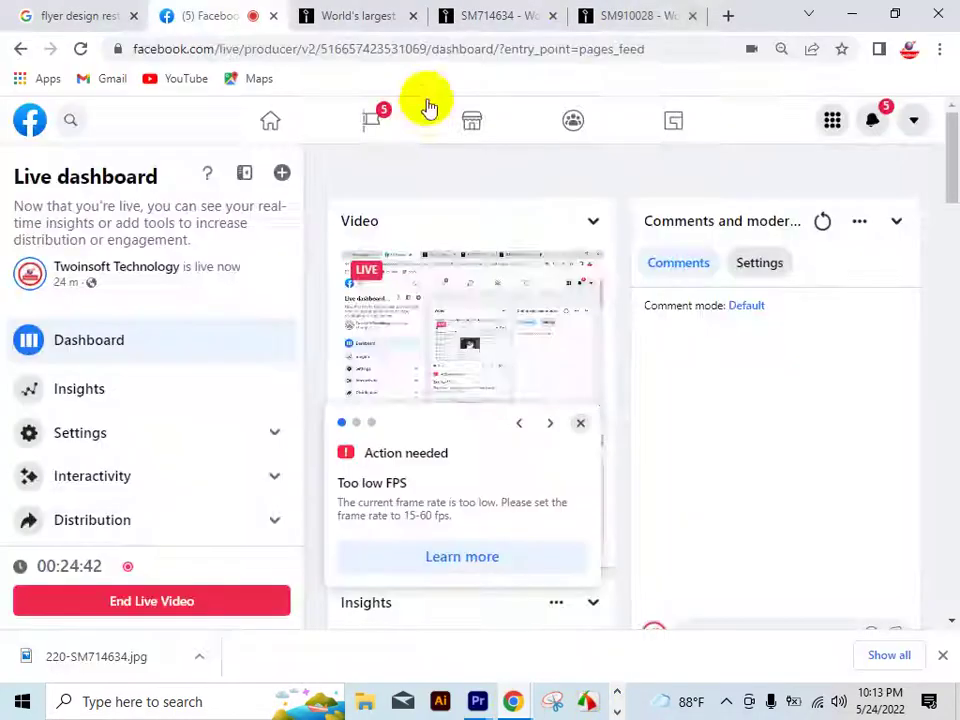
pyautogui.click(600, 18)
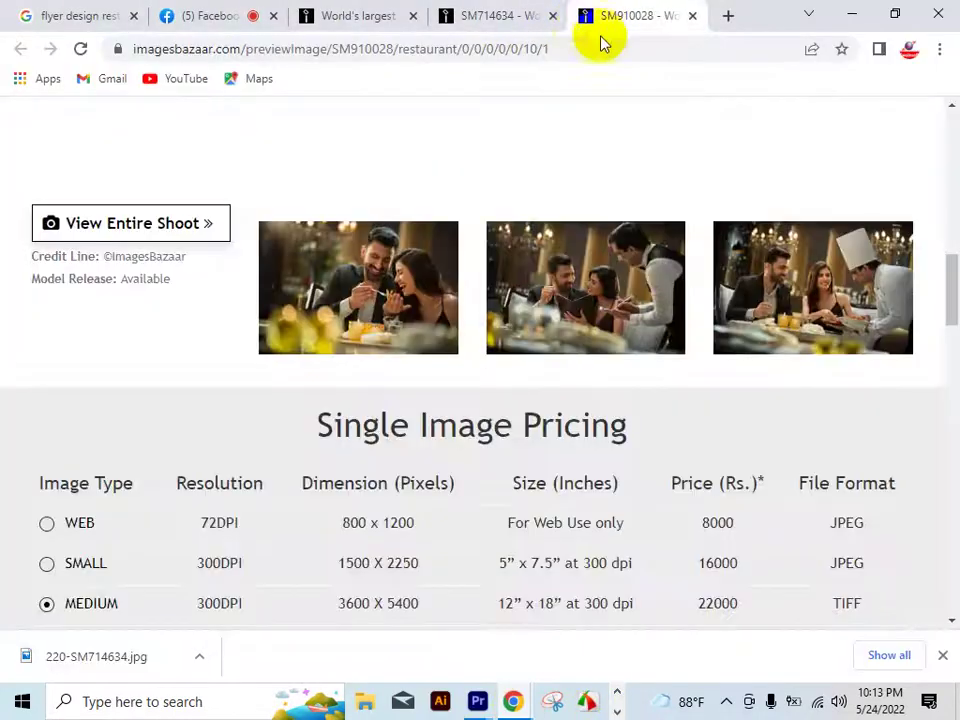
pyautogui.click(691, 16)
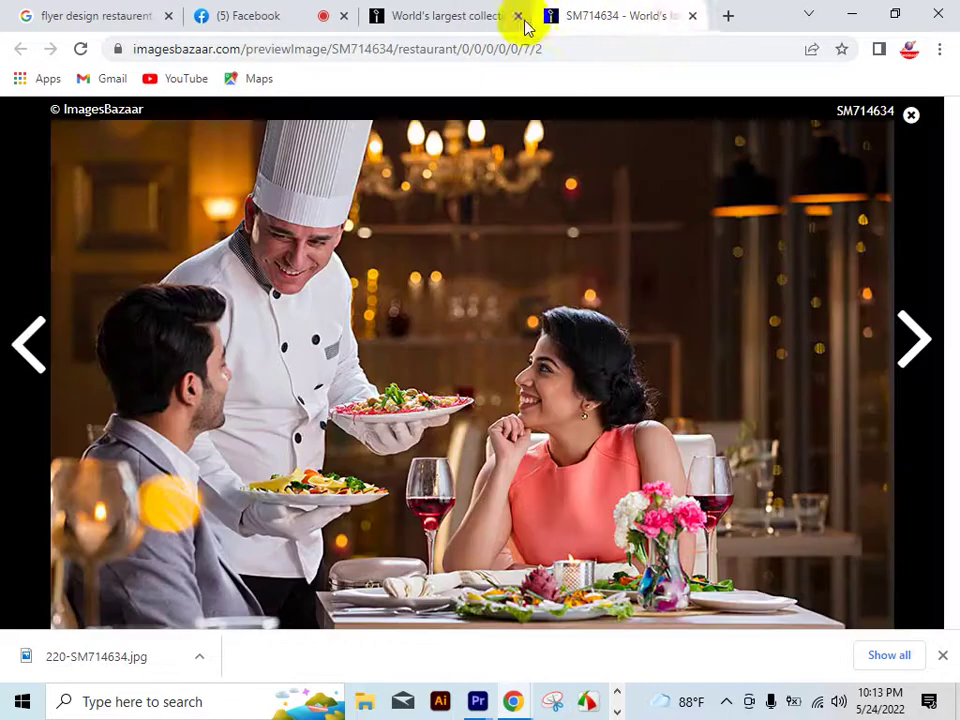
pyautogui.click(691, 16)
# Browse the restaurant results and open the curry bowl photo MZ895542 preview.
pyautogui.scroll(-3, 504, 400)
pyautogui.scroll(-3, 527, 429)
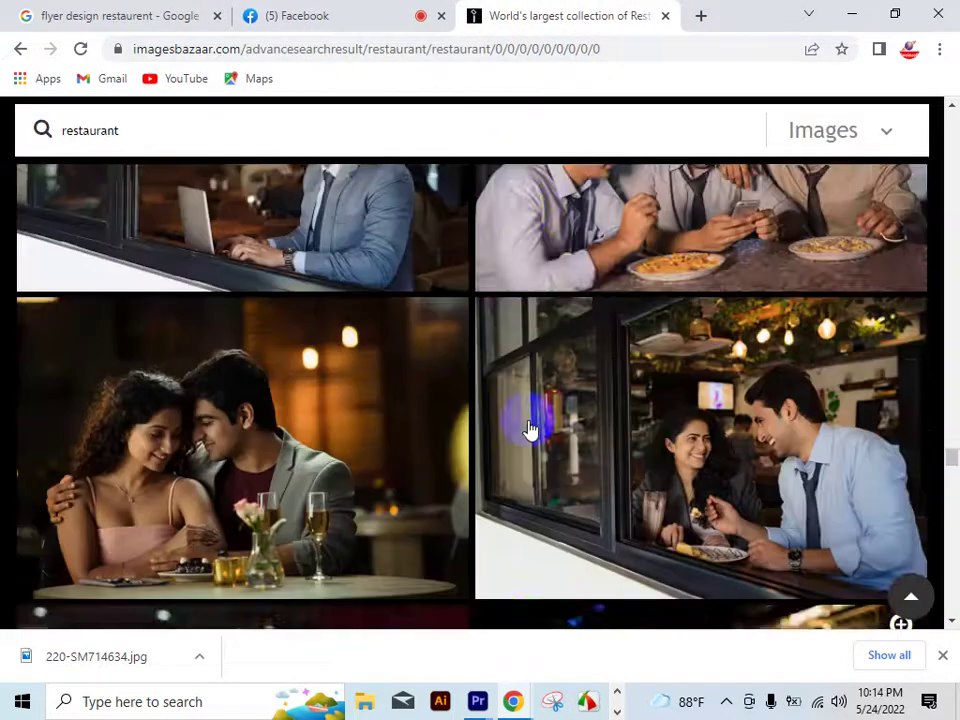
pyautogui.scroll(-2, 531, 426)
pyautogui.scroll(-3, 549, 440)
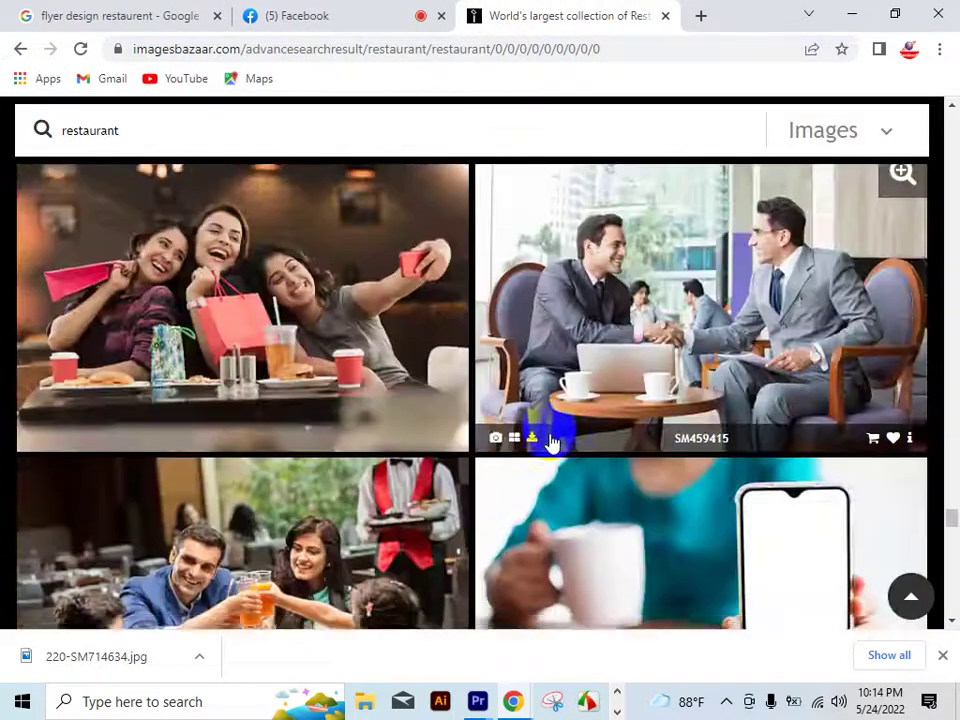
pyautogui.scroll(-3, 551, 440)
pyautogui.scroll(-3, 551, 440)
pyautogui.scroll(-3, 551, 440)
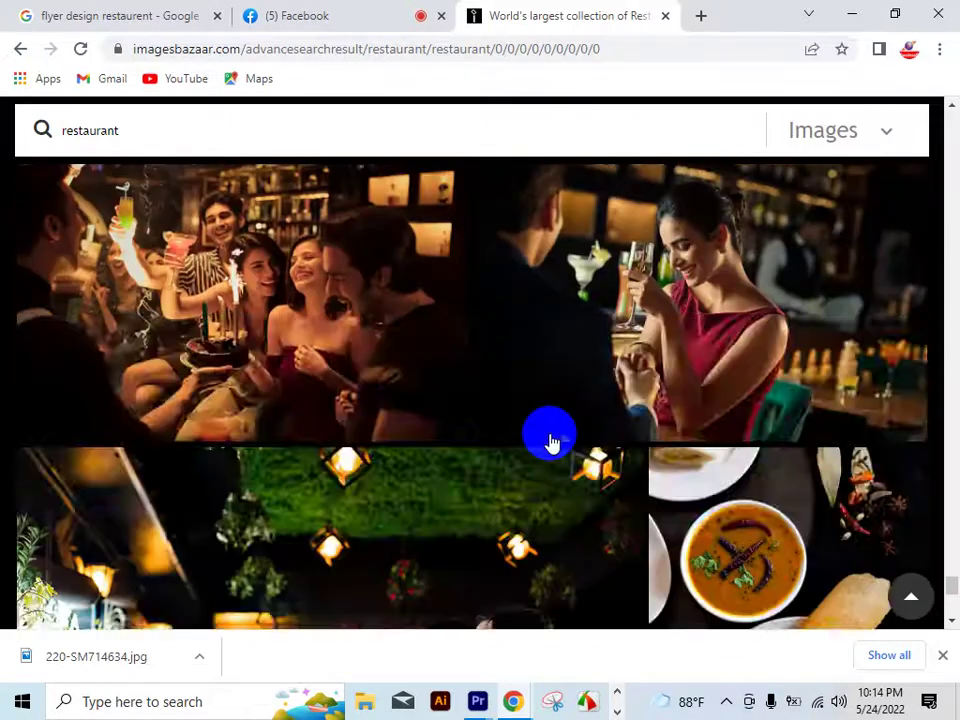
pyautogui.scroll(-3, 551, 440)
pyautogui.scroll(-2, 760, 368)
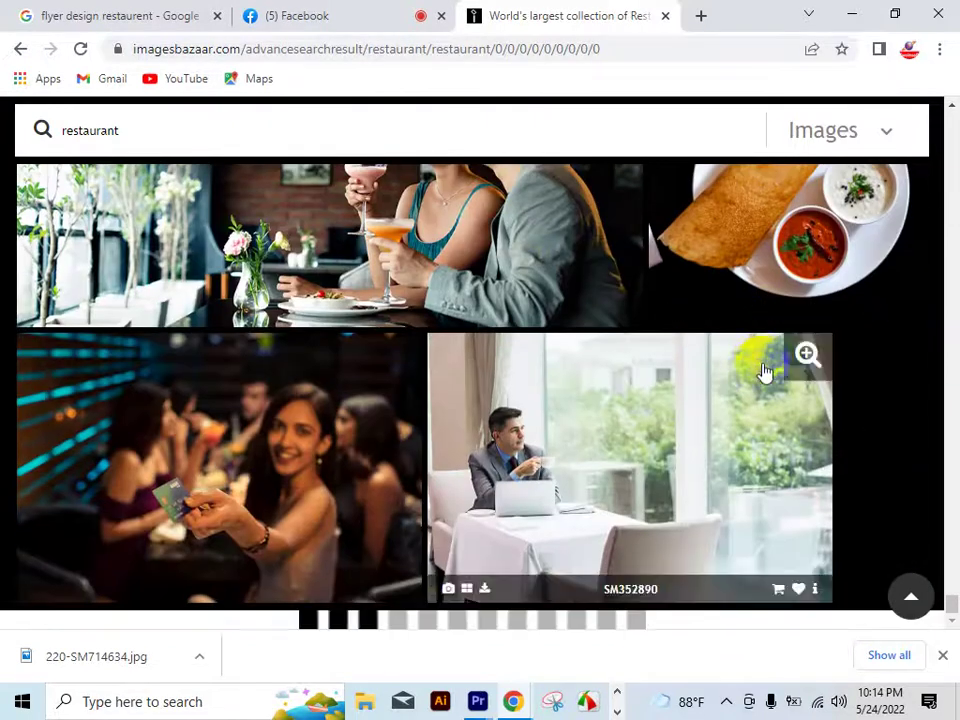
pyautogui.scroll(5, 452, 422)
pyautogui.scroll(4, 452, 425)
pyautogui.scroll(4, 452, 428)
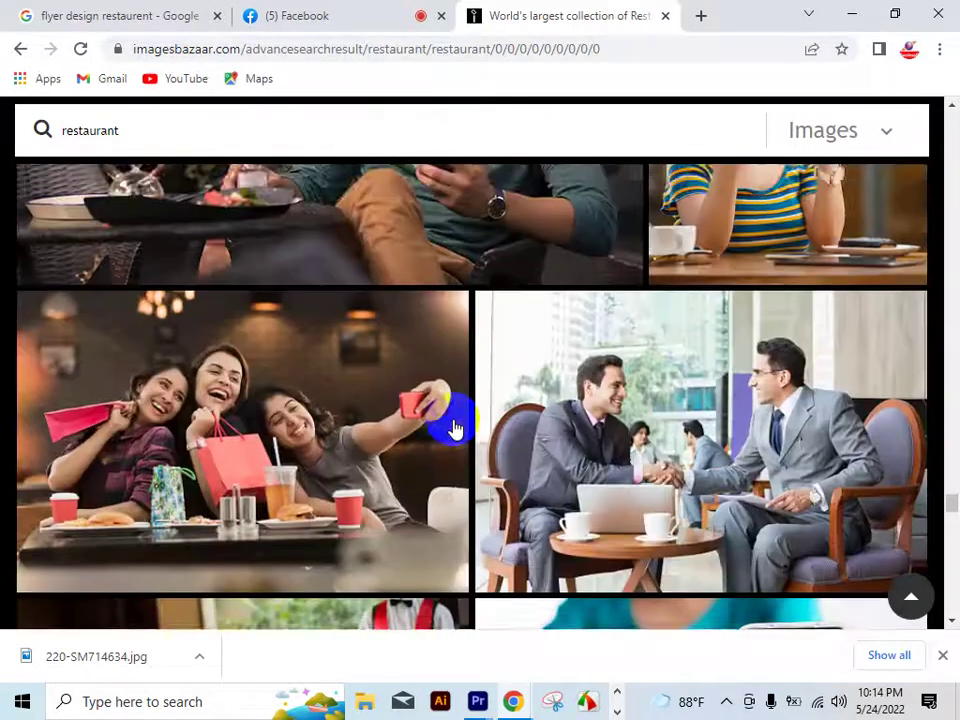
pyautogui.scroll(3, 452, 428)
pyautogui.scroll(4, 452, 428)
pyautogui.scroll(4, 452, 428)
pyautogui.scroll(4, 452, 428)
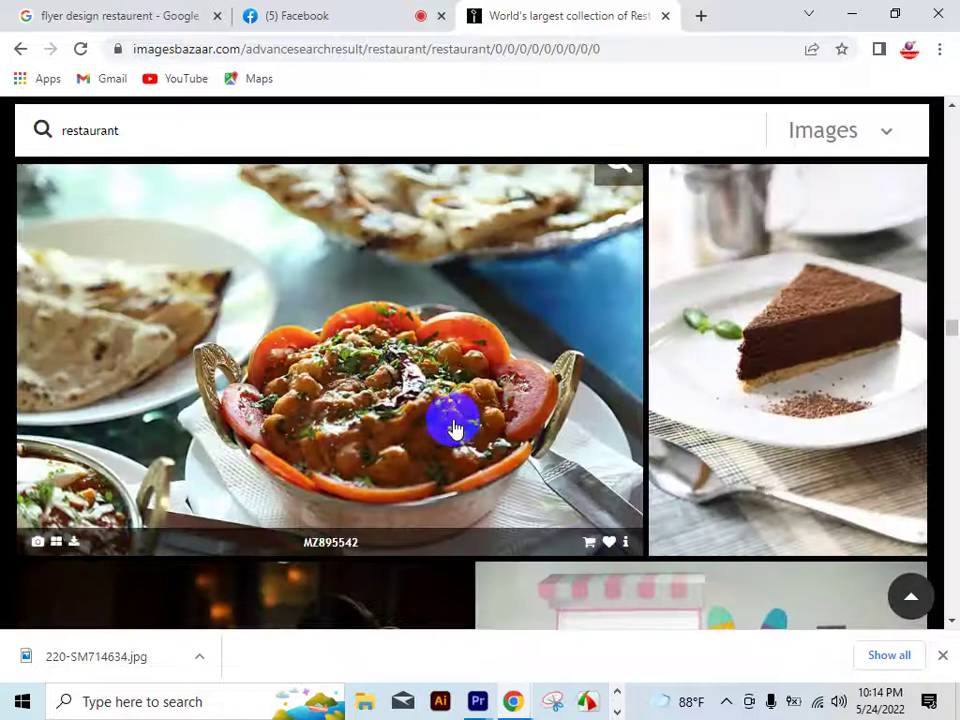
pyautogui.scroll(3, 452, 428)
pyautogui.scroll(-5, 462, 455)
pyautogui.click(455, 423)
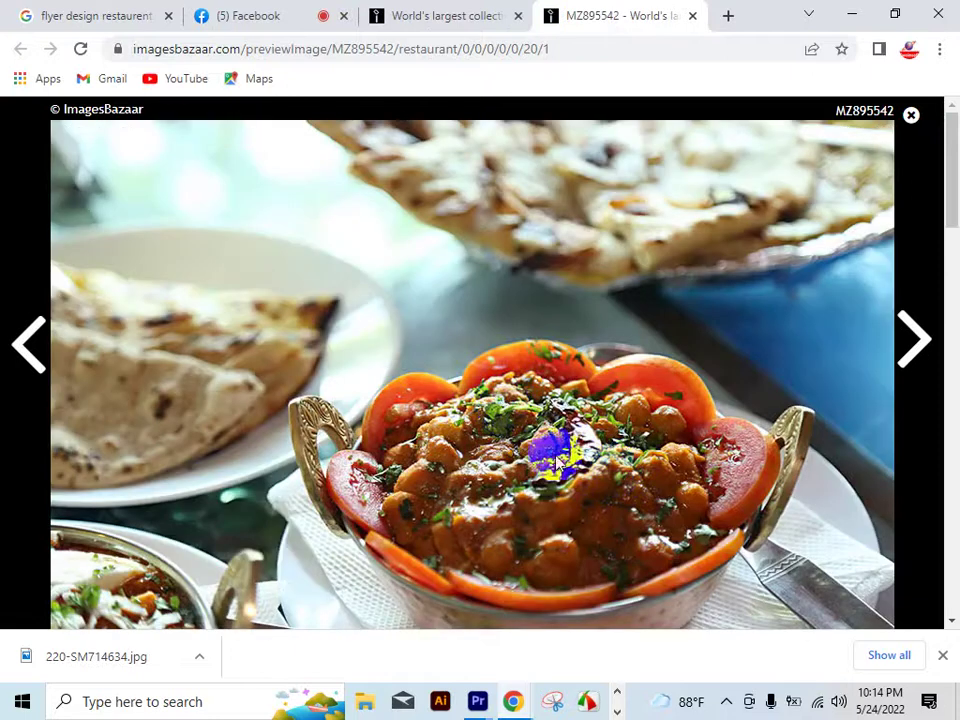
# Flip through neighbouring photos, return to the curry photo and bring up its image actions.
pyautogui.rightClick(545, 375)
pyautogui.click(458, 443)
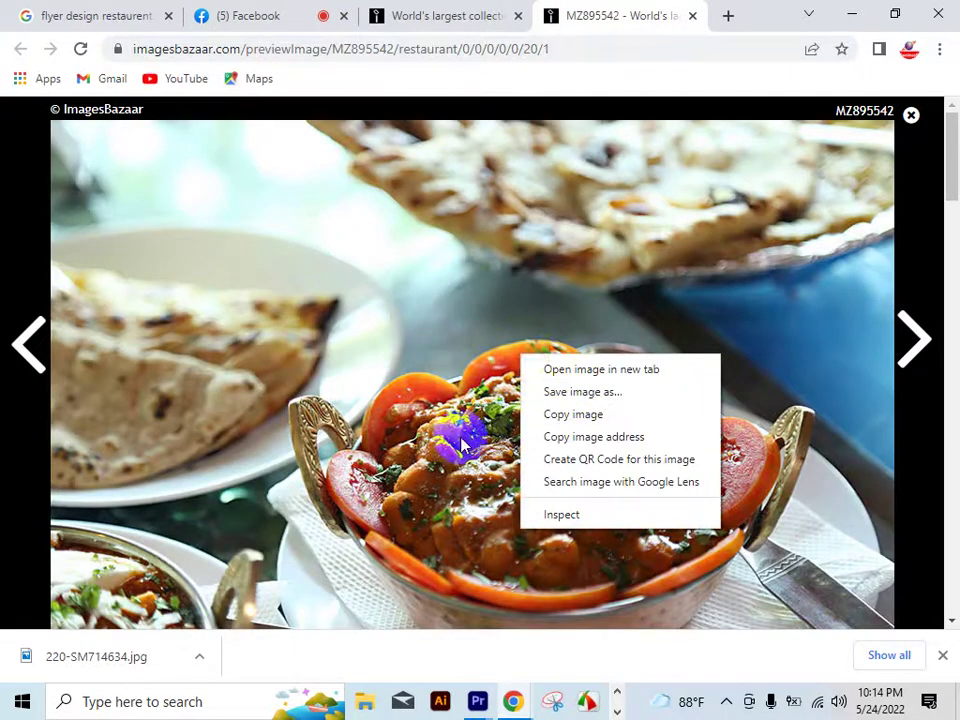
pyautogui.scroll(-3, 757, 400)
pyautogui.scroll(-3, 757, 400)
pyautogui.scroll(3, 746, 418)
pyautogui.scroll(2, 746, 418)
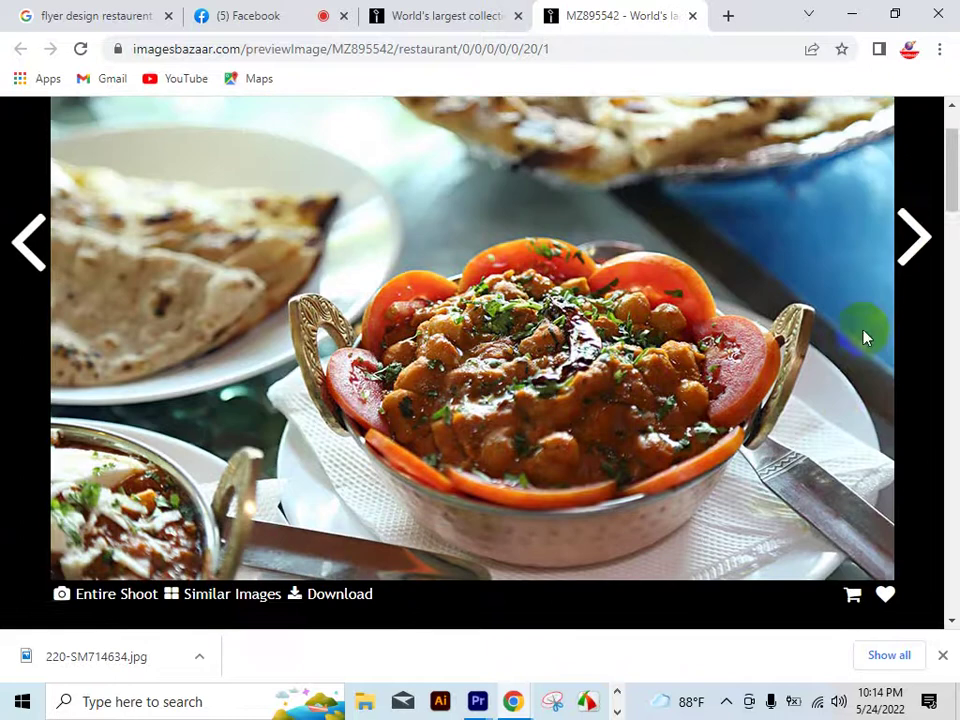
pyautogui.click(912, 248)
pyautogui.click(914, 246)
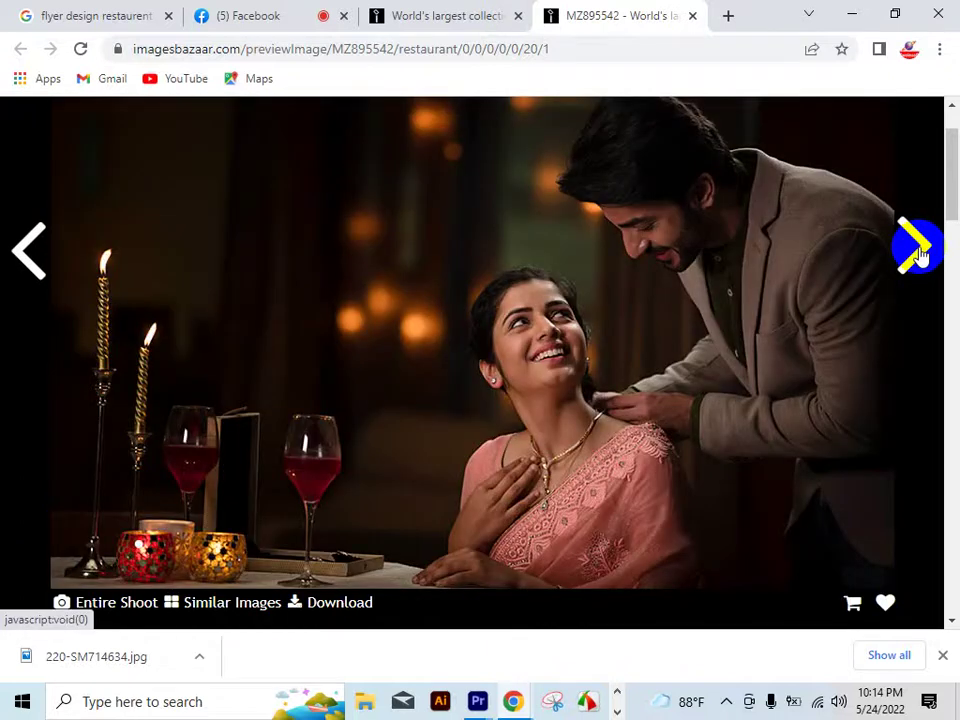
pyautogui.click(27, 255)
pyautogui.click(26, 252)
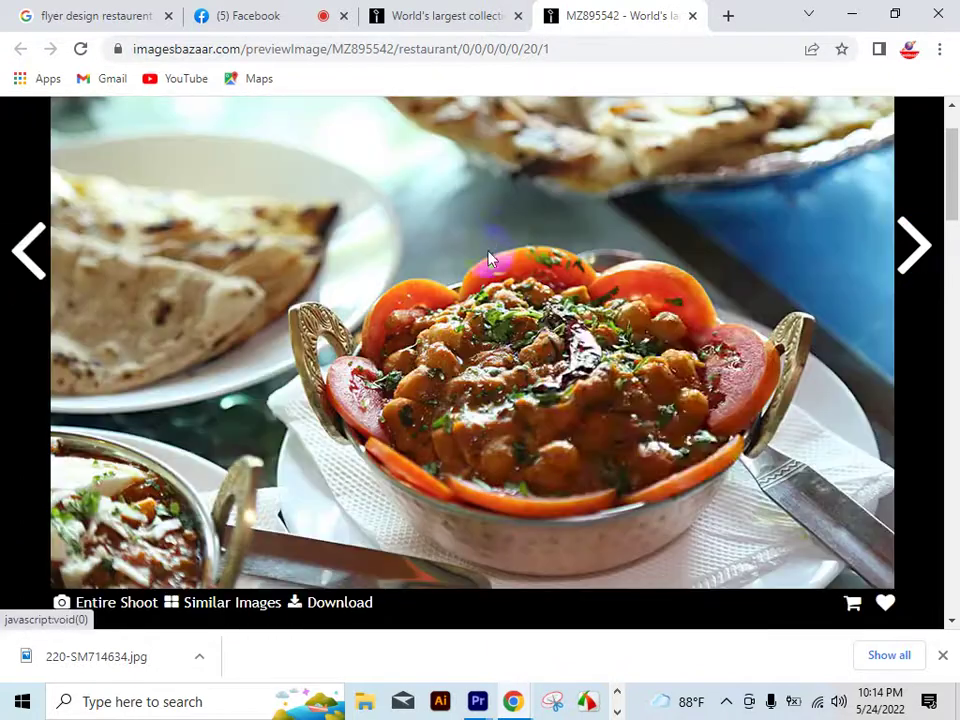
pyautogui.rightClick(551, 306)
# Search Google Images for 'burger'.
pyautogui.click(466, 52)
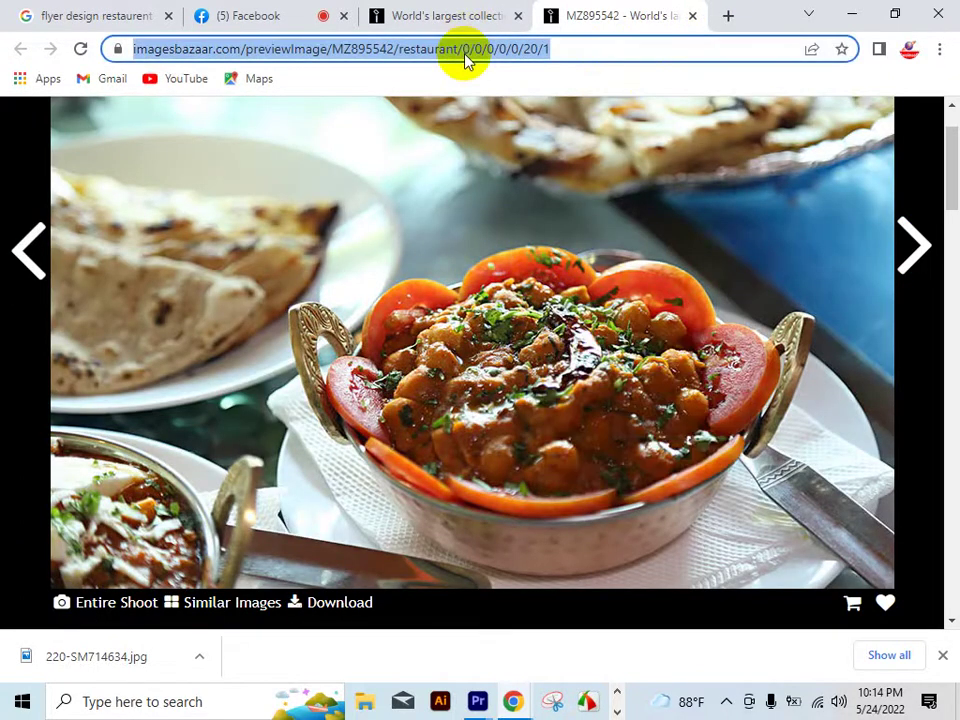
pyautogui.write('goo')
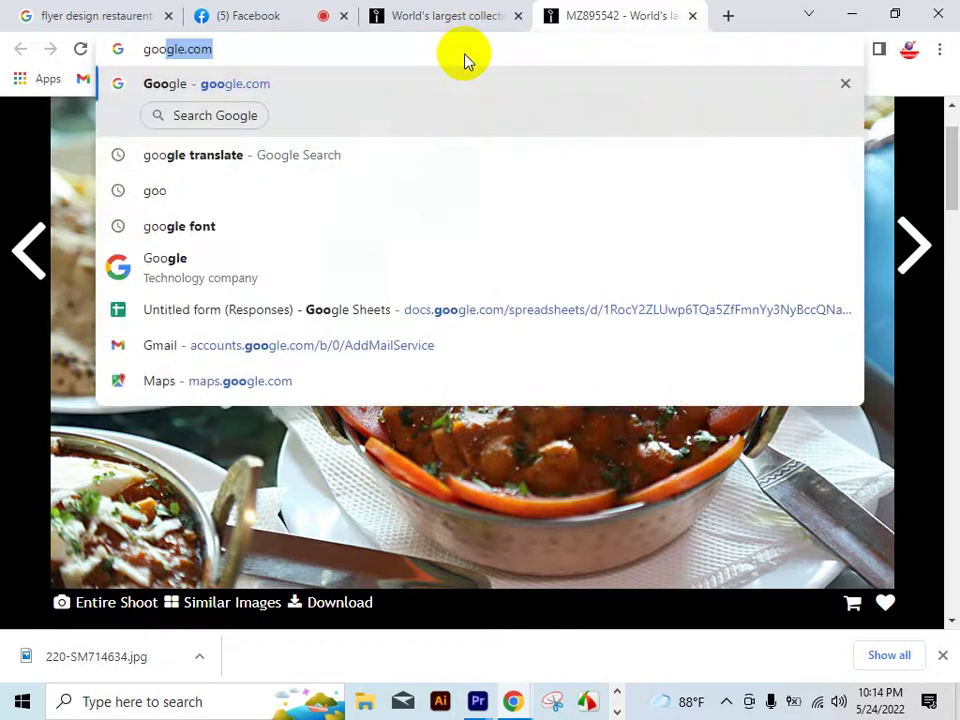
pyautogui.press('Return')
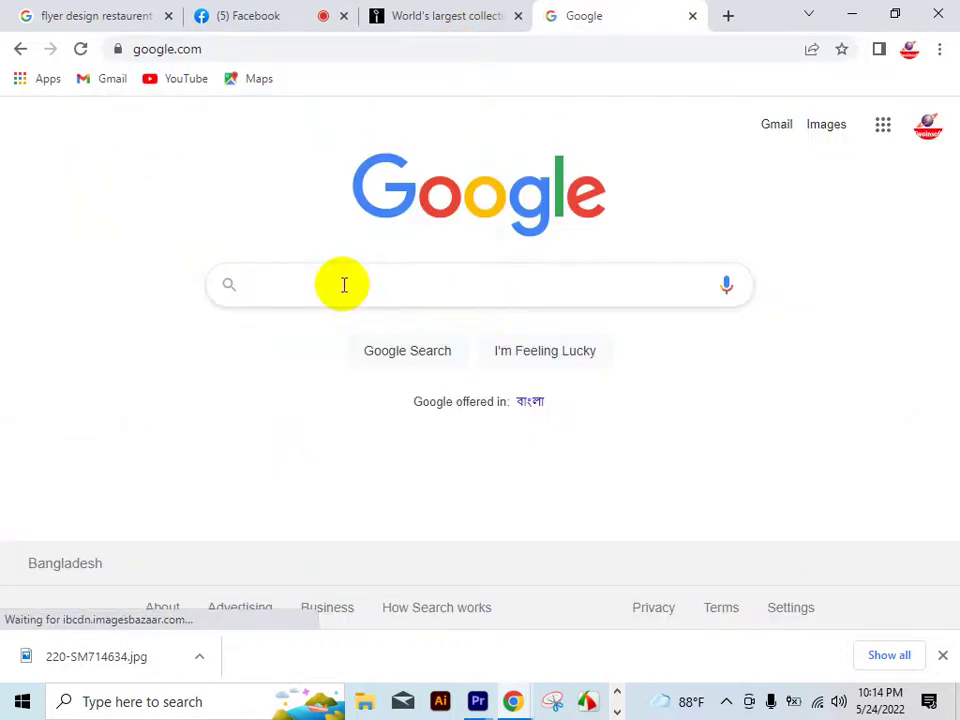
pyautogui.write('bur')
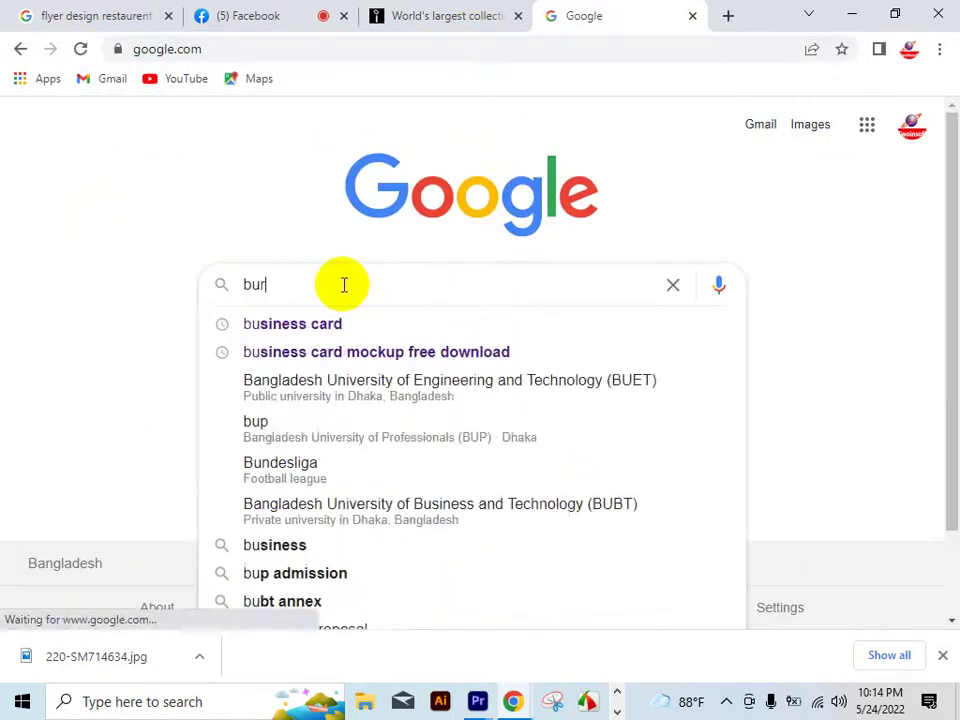
pyautogui.write('ger')
pyautogui.press('Return')
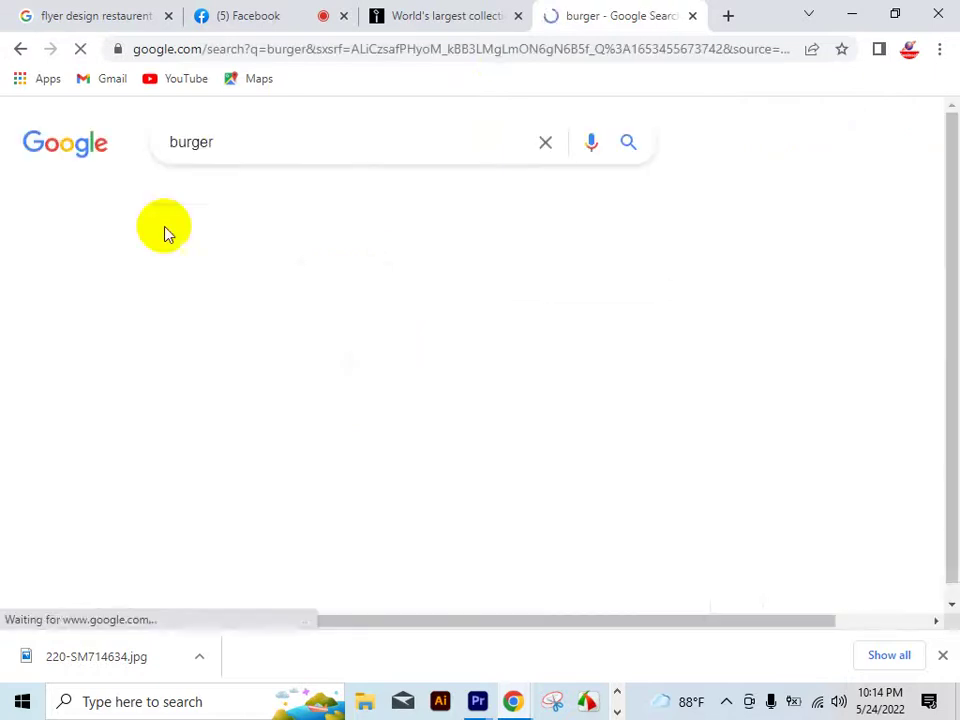
pyautogui.click(120, 200)
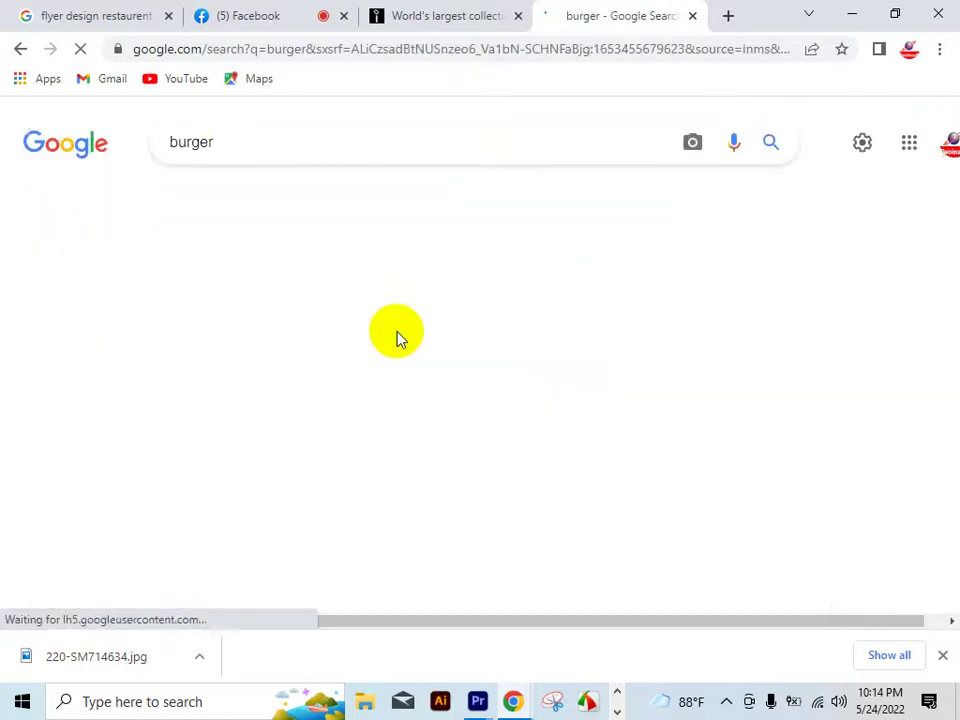
# Save the iStock burger-with-fries photo to the Desktop as download.jfif.
pyautogui.scroll(-3, 493, 339)
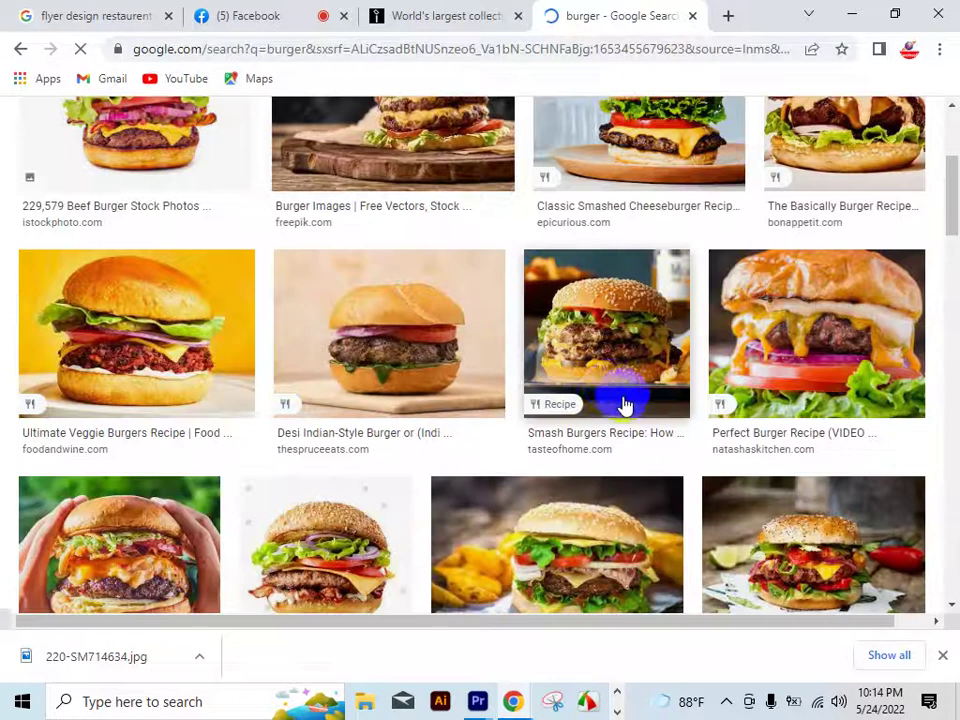
pyautogui.scroll(-3, 624, 403)
pyautogui.scroll(-2, 647, 429)
pyautogui.scroll(-3, 695, 446)
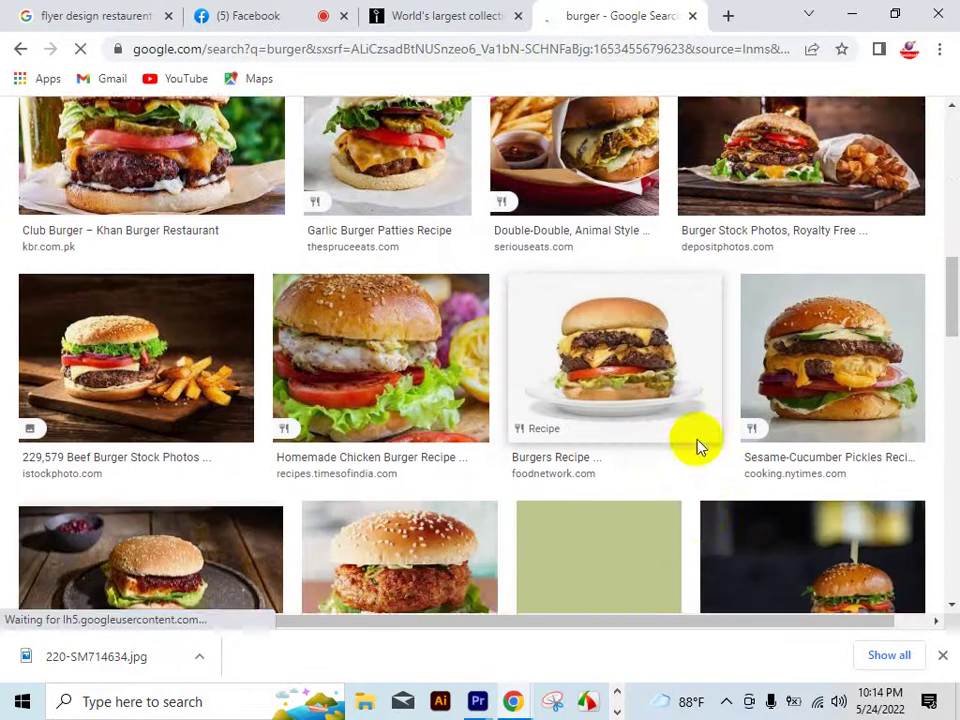
pyautogui.scroll(-3, 670, 430)
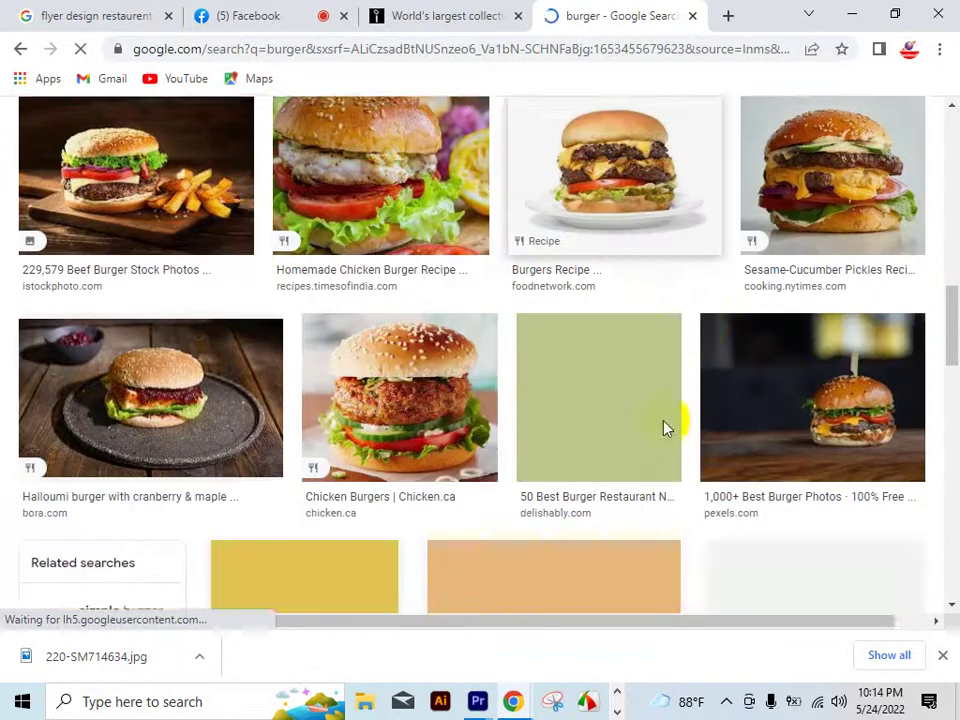
pyautogui.click(135, 198)
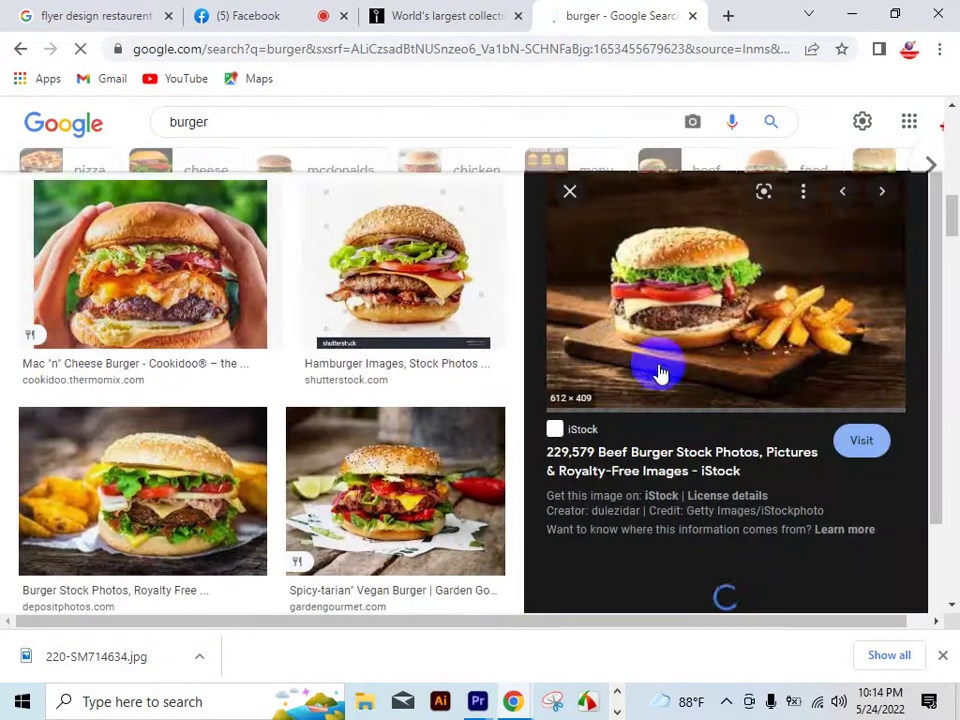
pyautogui.rightClick(736, 305)
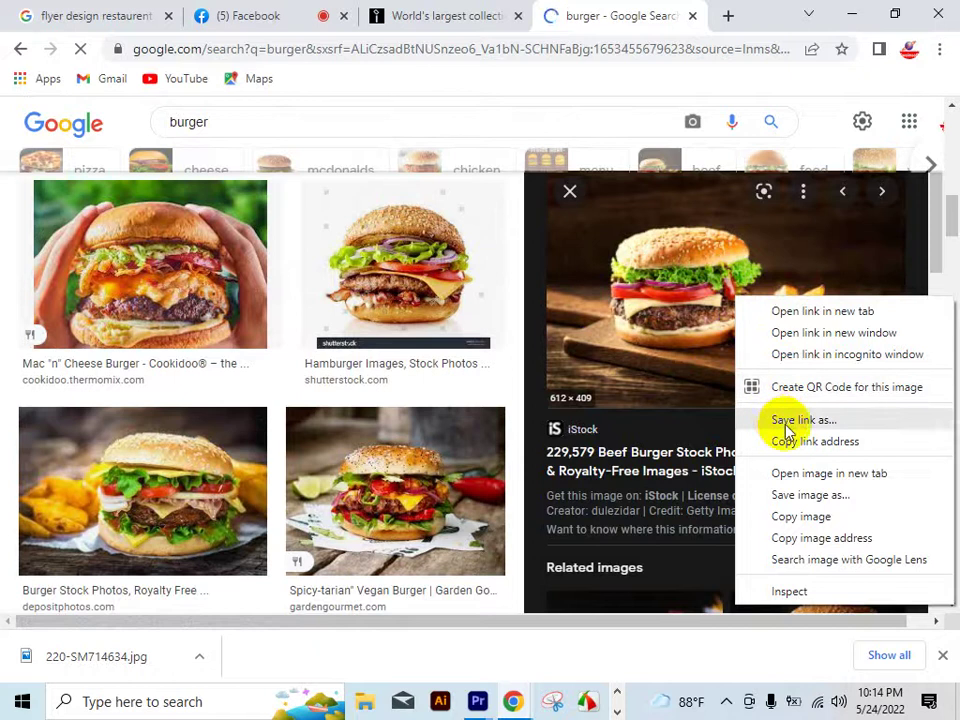
pyautogui.click(797, 497)
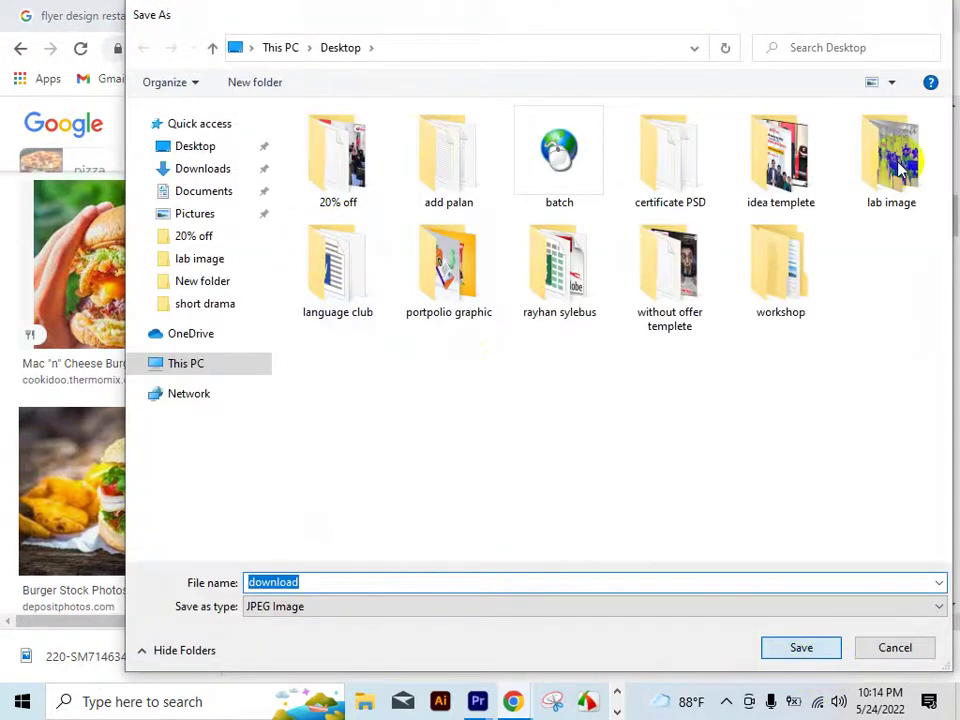
pyautogui.click(805, 648)
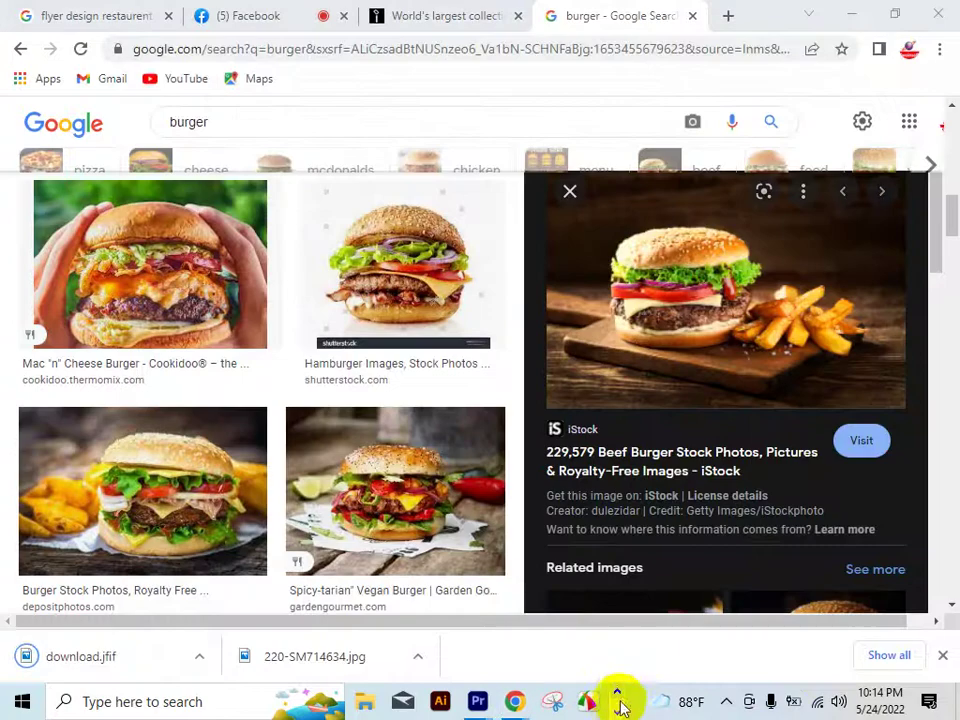
# Try opening download.jfif from the Desktop in Photoshop and dismiss the wrong-document error.
pyautogui.click(413, 700)
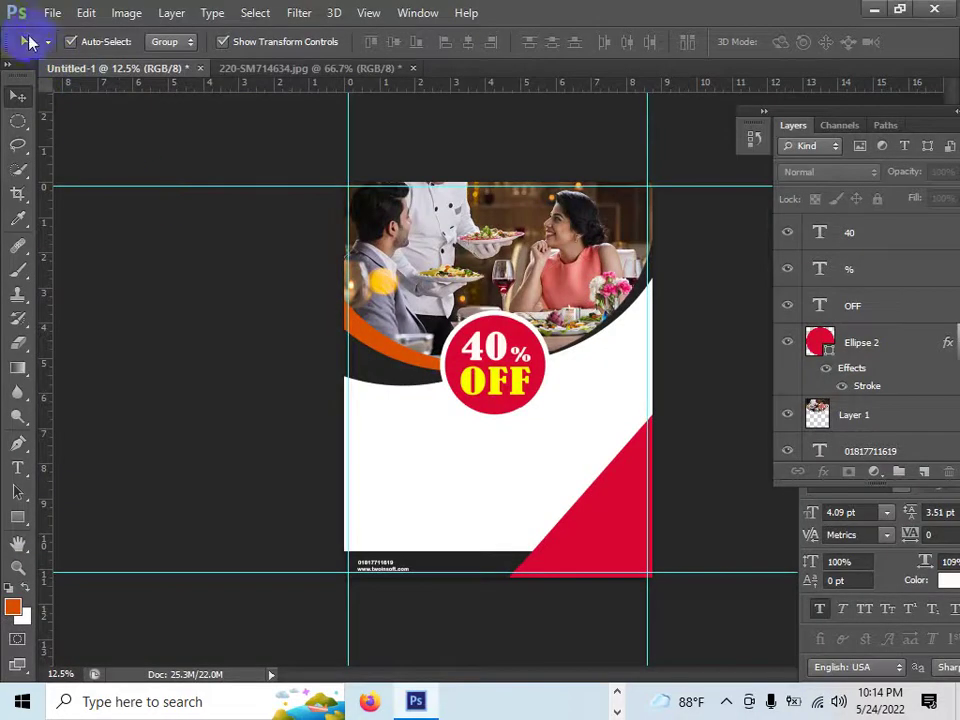
pyautogui.click(52, 13)
pyautogui.click(60, 51)
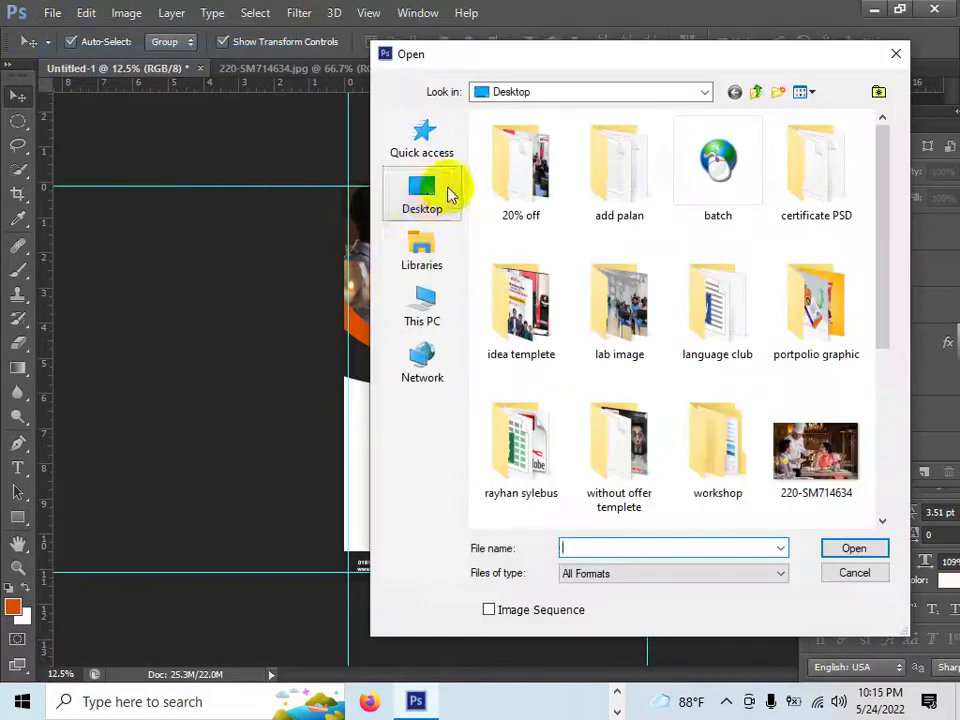
pyautogui.click(440, 193)
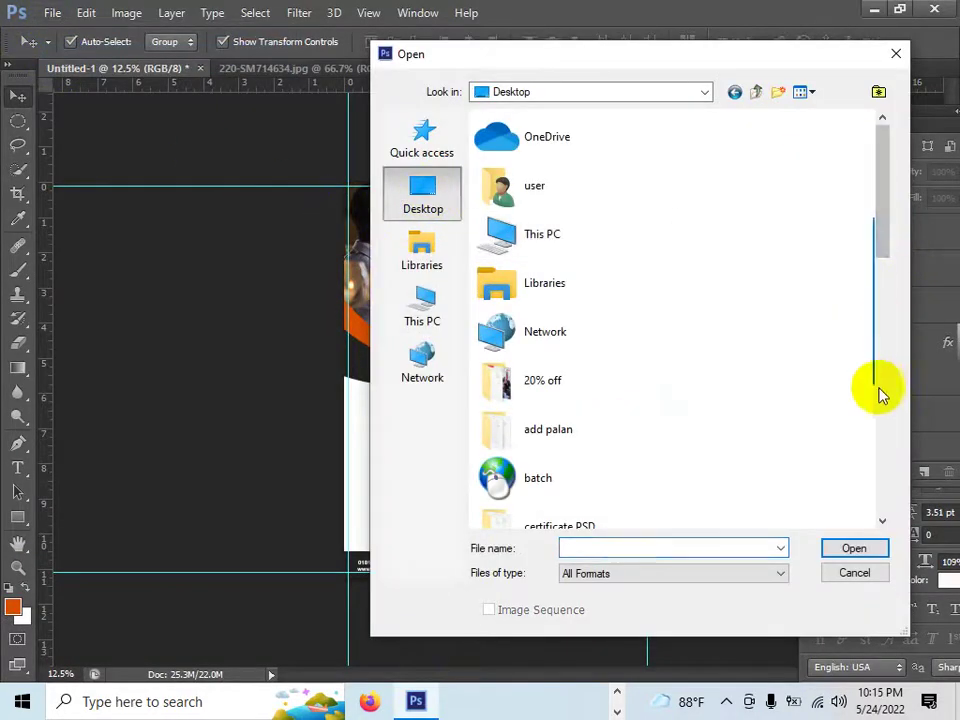
pyautogui.moveTo(883, 256); pyautogui.dragTo(876, 470)
pyautogui.click(561, 307)
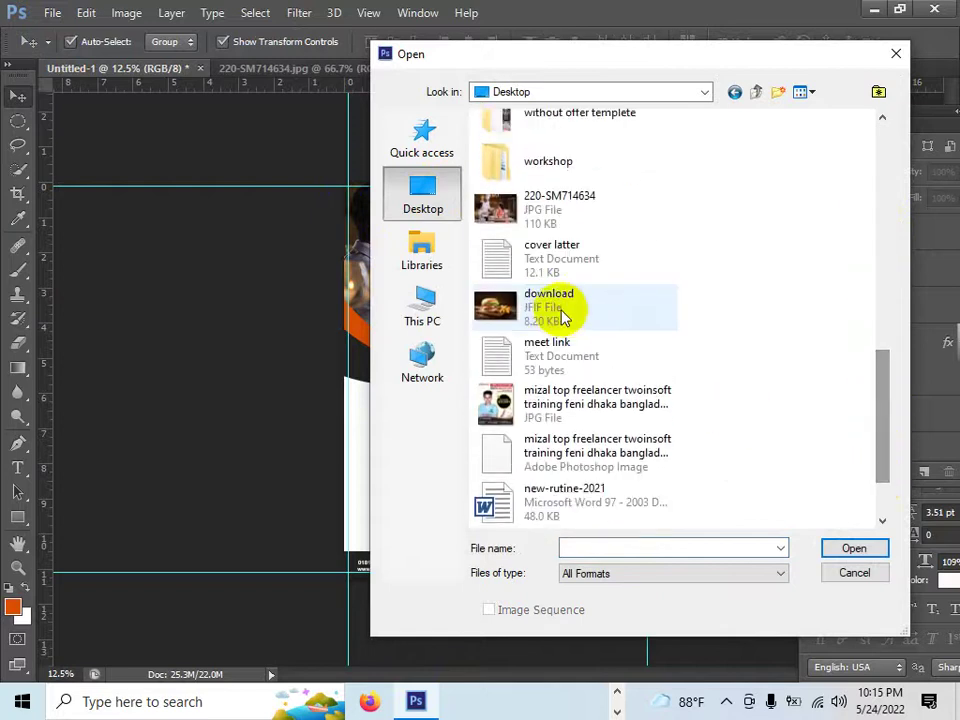
pyautogui.click(853, 550)
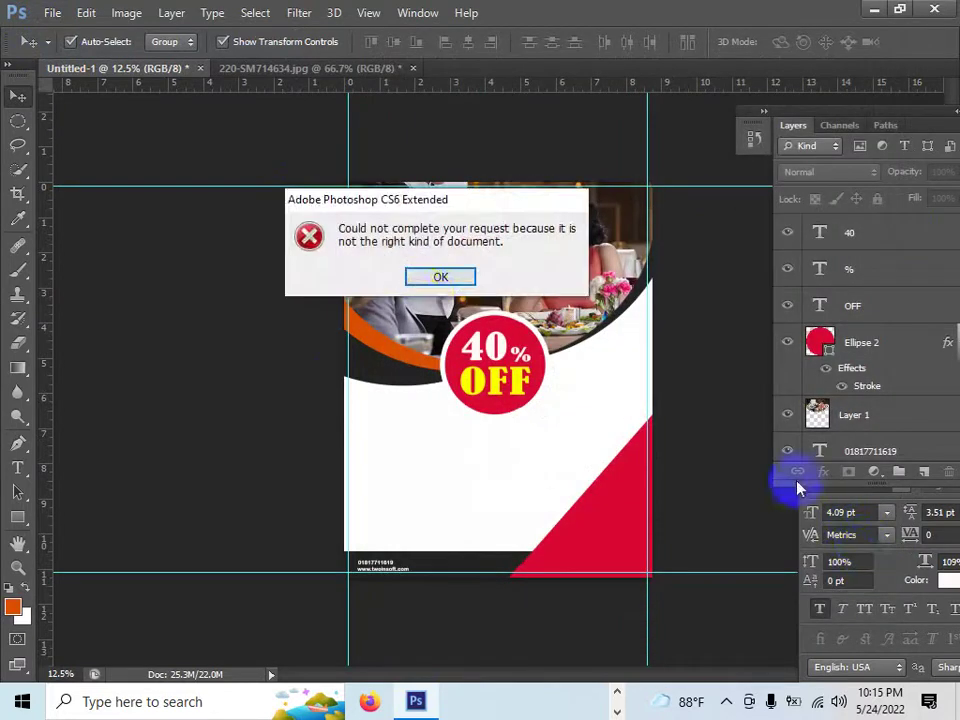
pyautogui.click(432, 280)
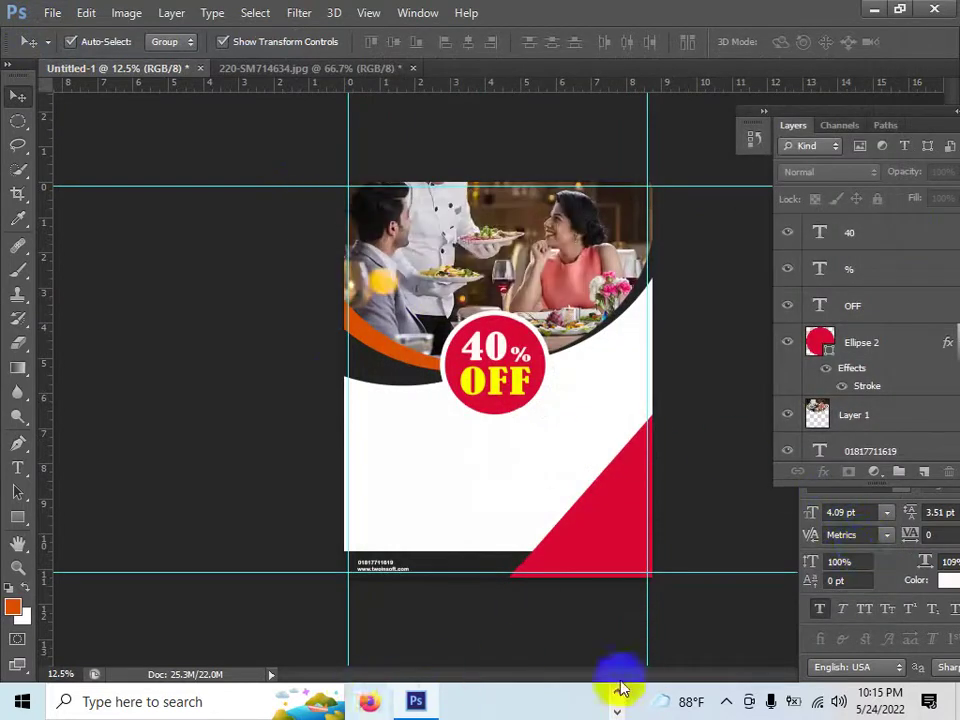
pyautogui.moveTo(512, 701)
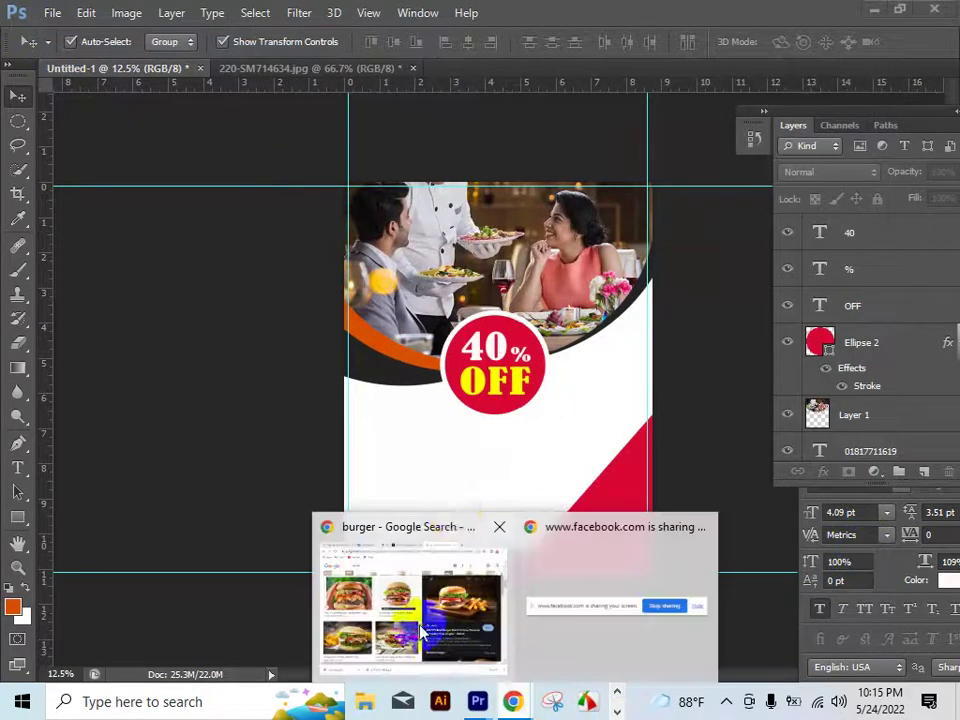
# Preview the Spicy-tarian burger image in the burger results.
pyautogui.click(410, 590)
pyautogui.scroll(-2, 495, 333)
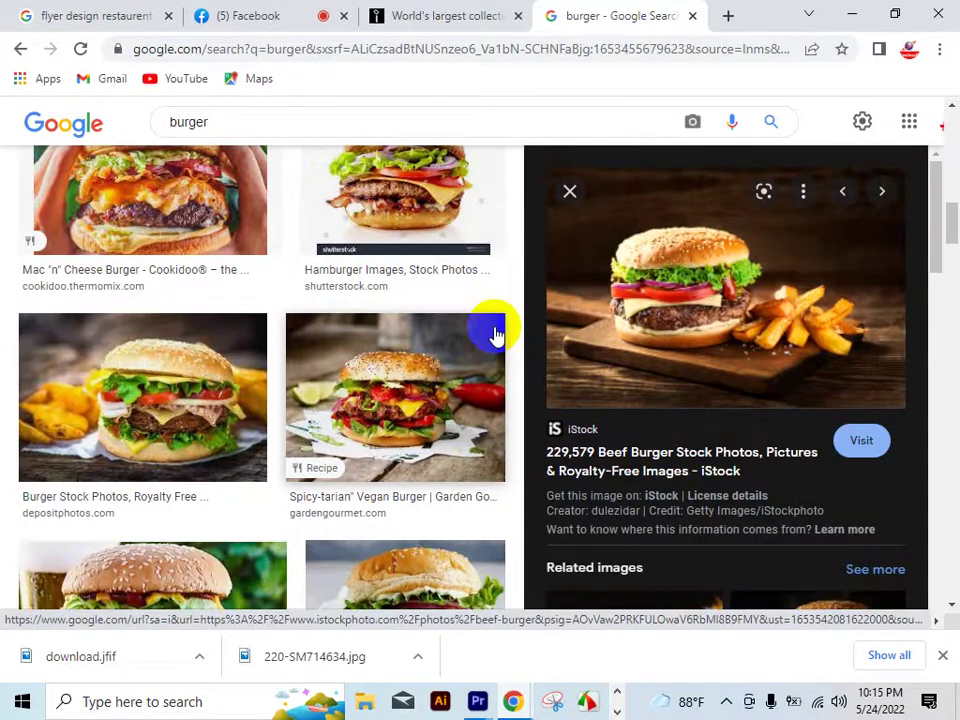
pyautogui.scroll(-2, 505, 333)
pyautogui.click(456, 326)
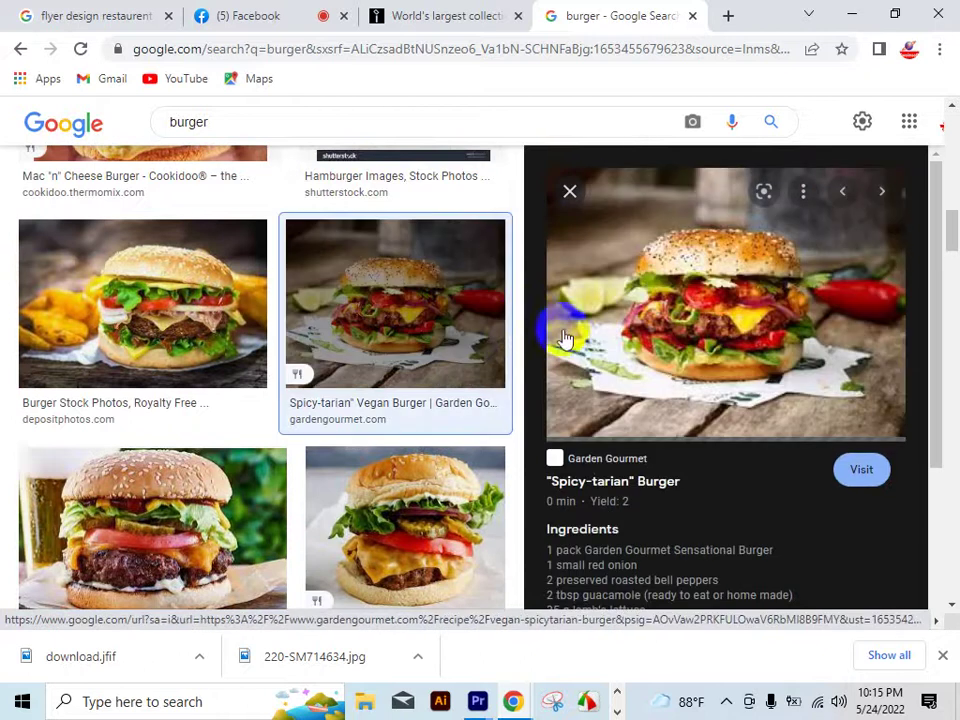
# Save the Spicy-tarian image to the Desktop under a new file name, then minimize Chrome.
pyautogui.rightClick(726, 333)
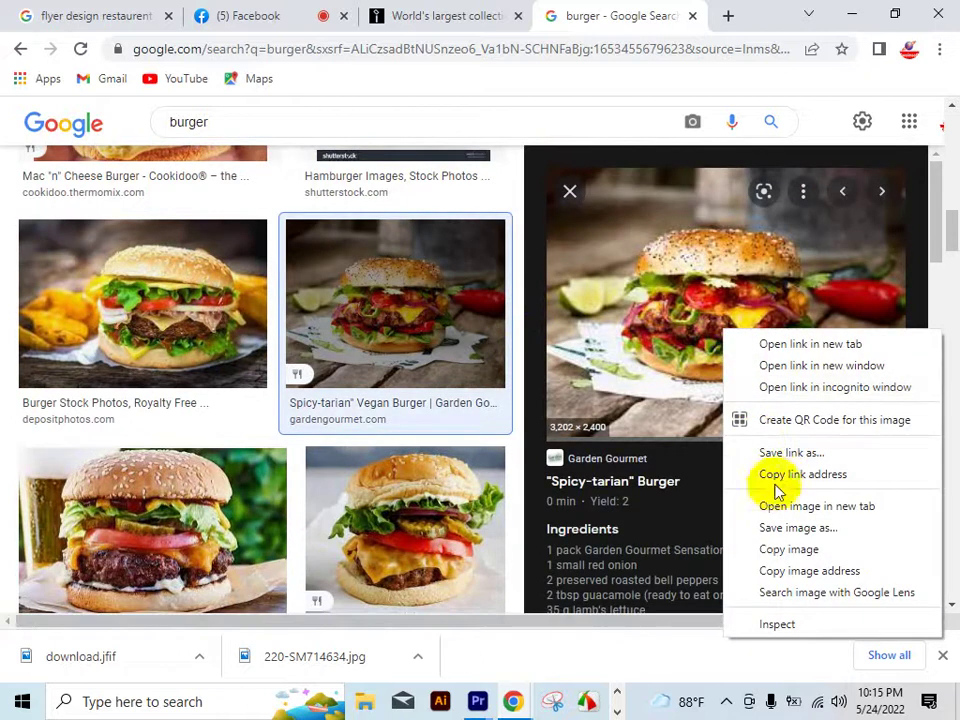
pyautogui.click(800, 527)
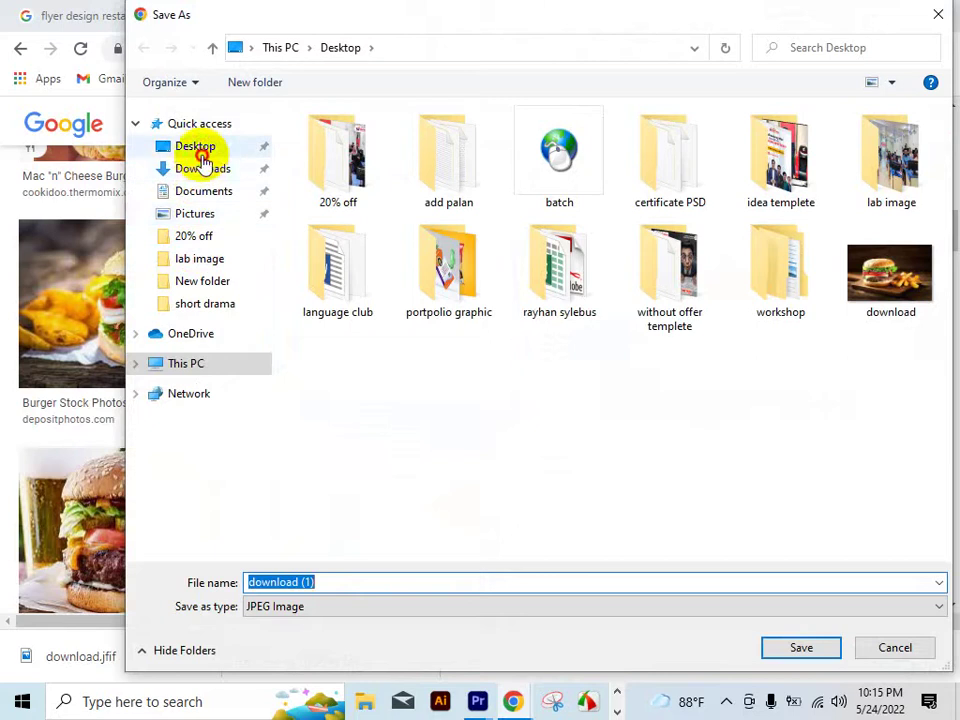
pyautogui.click(362, 583)
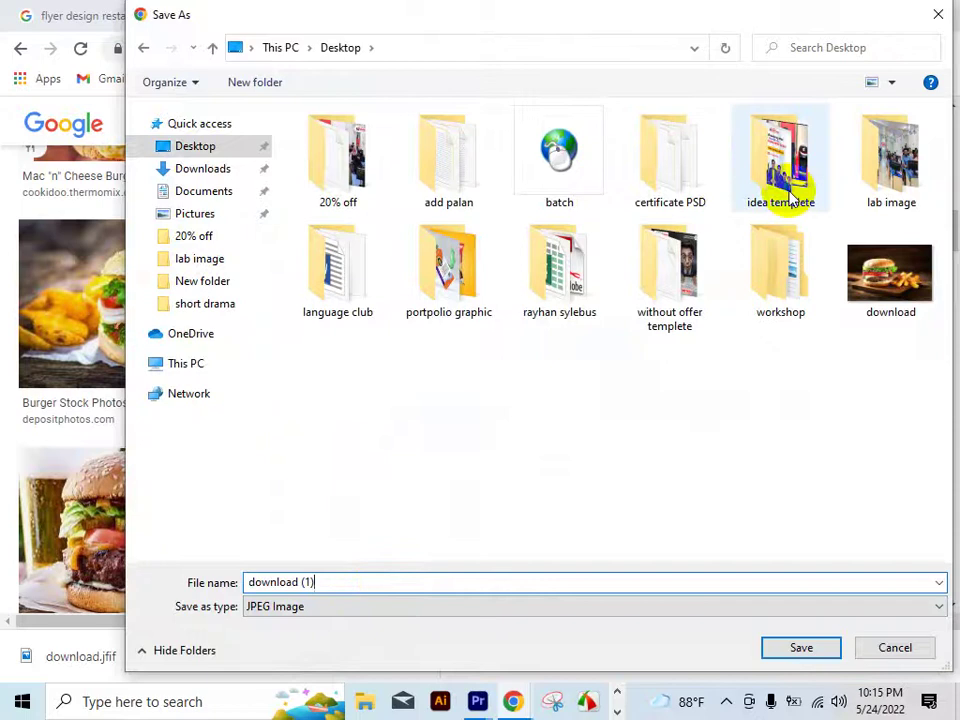
pyautogui.moveTo(781, 160)
pyautogui.write('nn')
pyautogui.press('BackSpace')
pyautogui.press('BackSpace')
pyautogui.press('BackSpace')
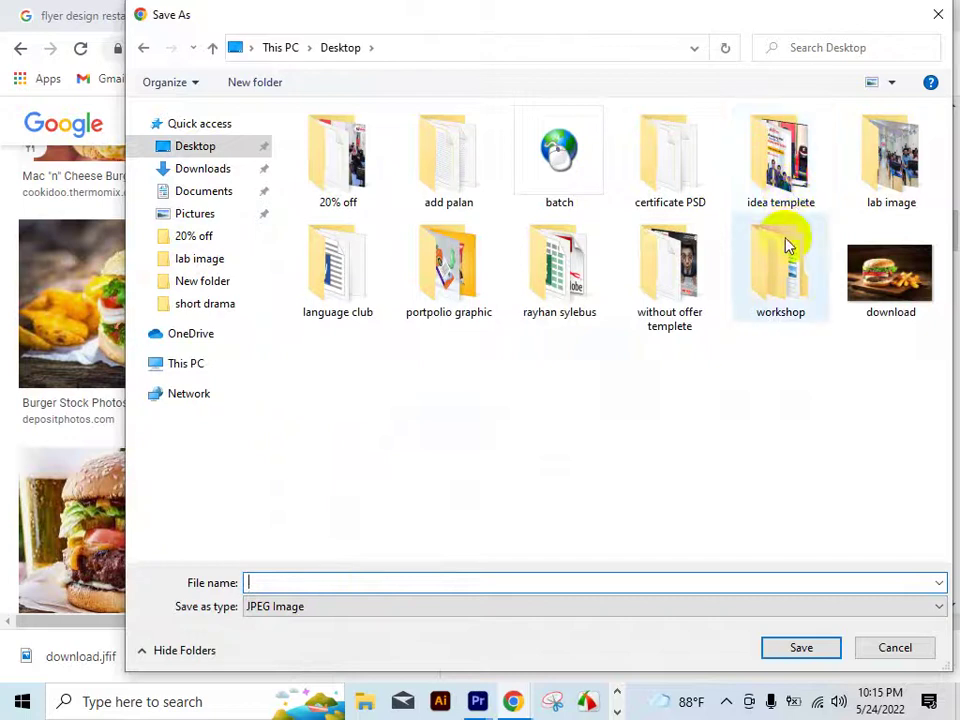
pyautogui.write('ggggg')
pyautogui.click(818, 645)
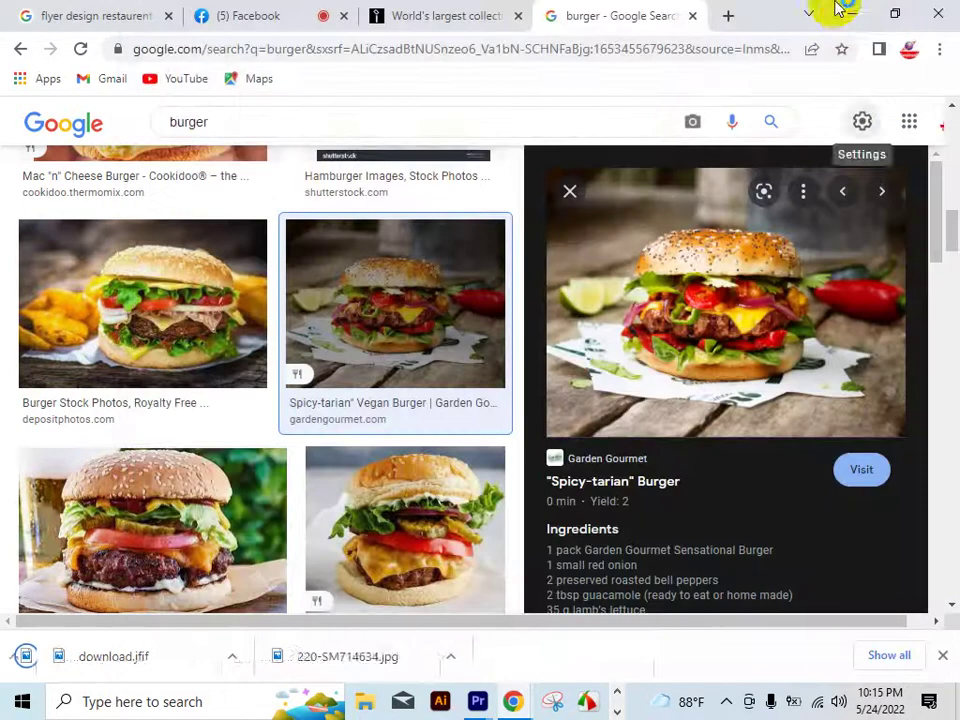
pyautogui.click(851, 13)
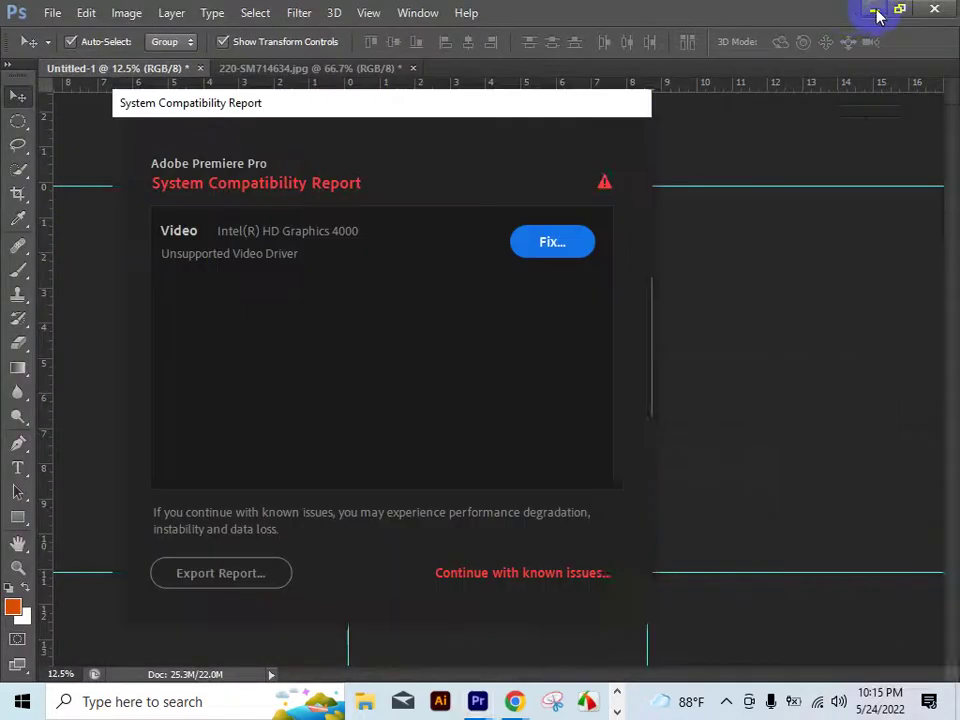
pyautogui.click(872, 12)
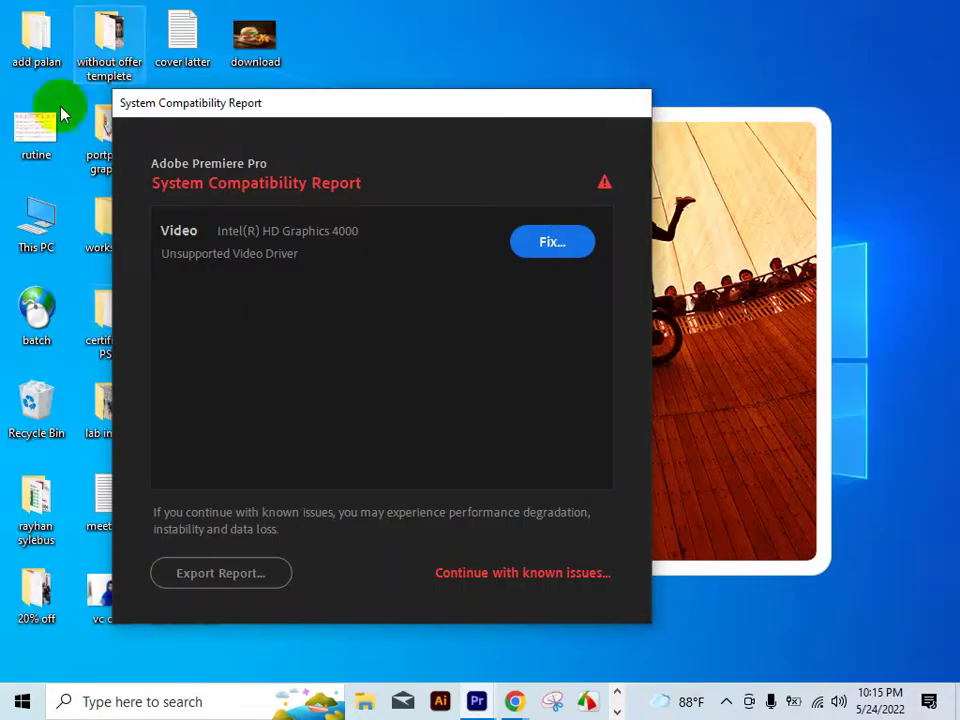
pyautogui.click(36, 133)
pyautogui.doubleClick(108, 158)
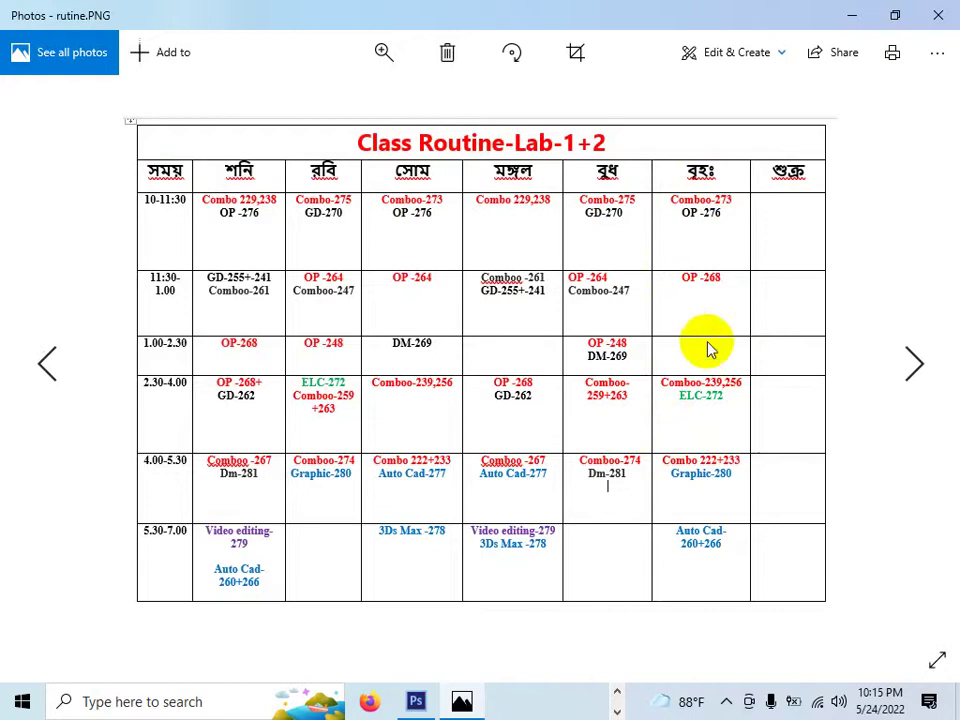
pyautogui.click(938, 15)
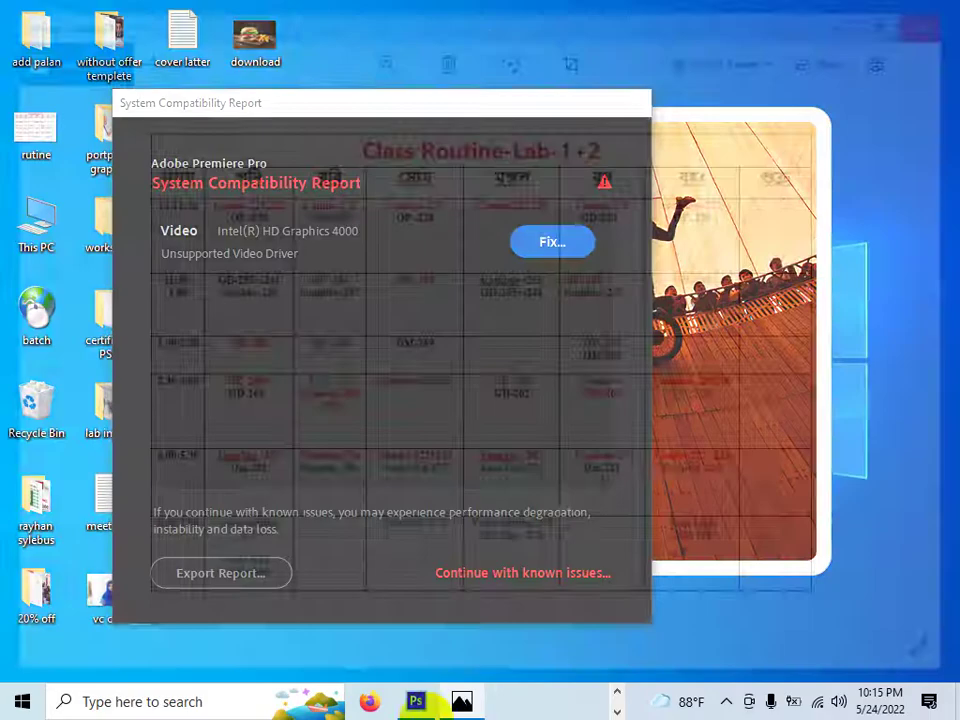
pyautogui.click(615, 697)
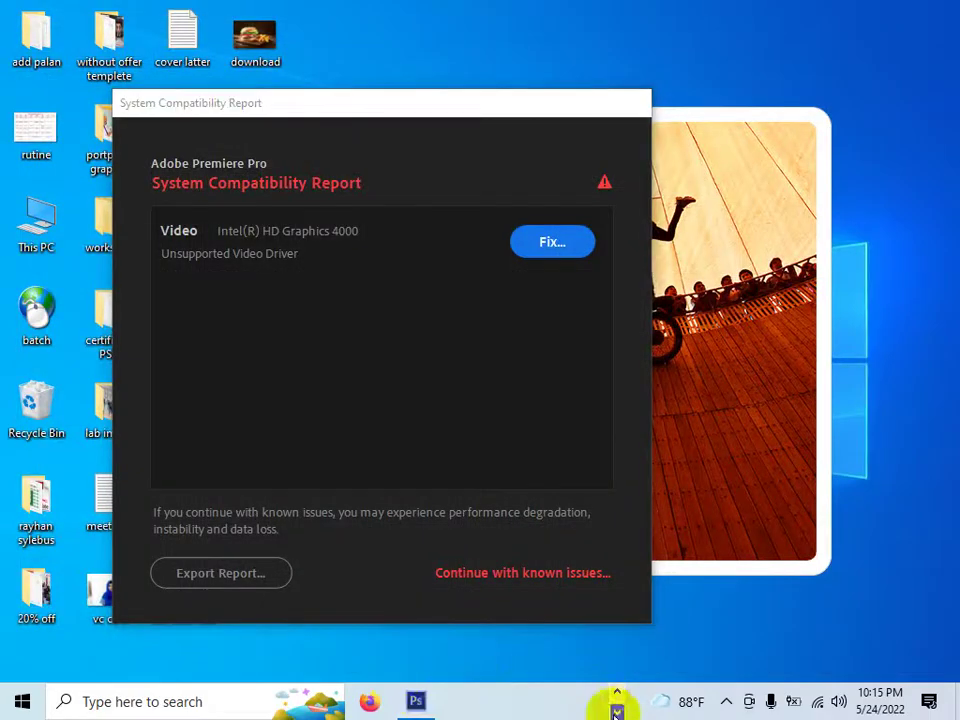
pyautogui.click(415, 703)
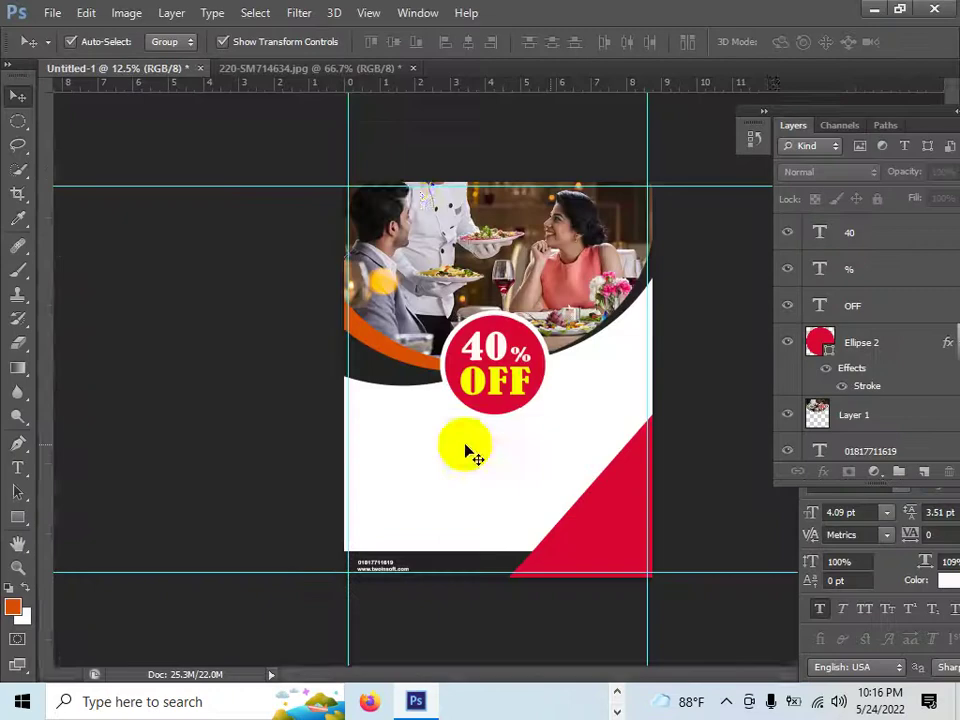
# Try opening the downloaded burger file in Photoshop and dismiss the wrong-type error.
pyautogui.click(52, 13)
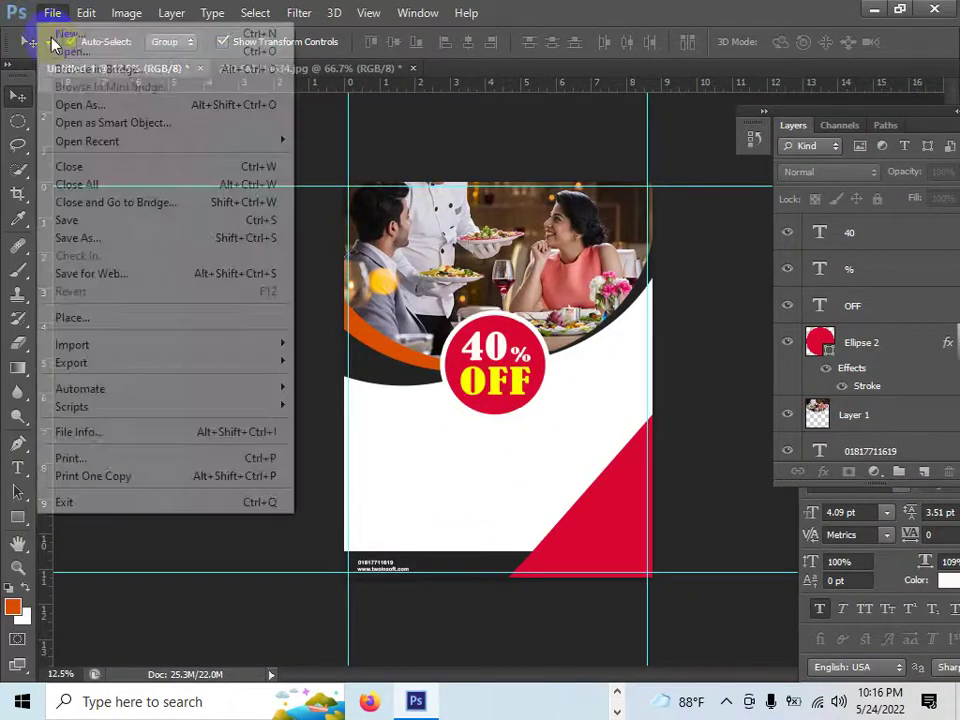
pyautogui.click(58, 57)
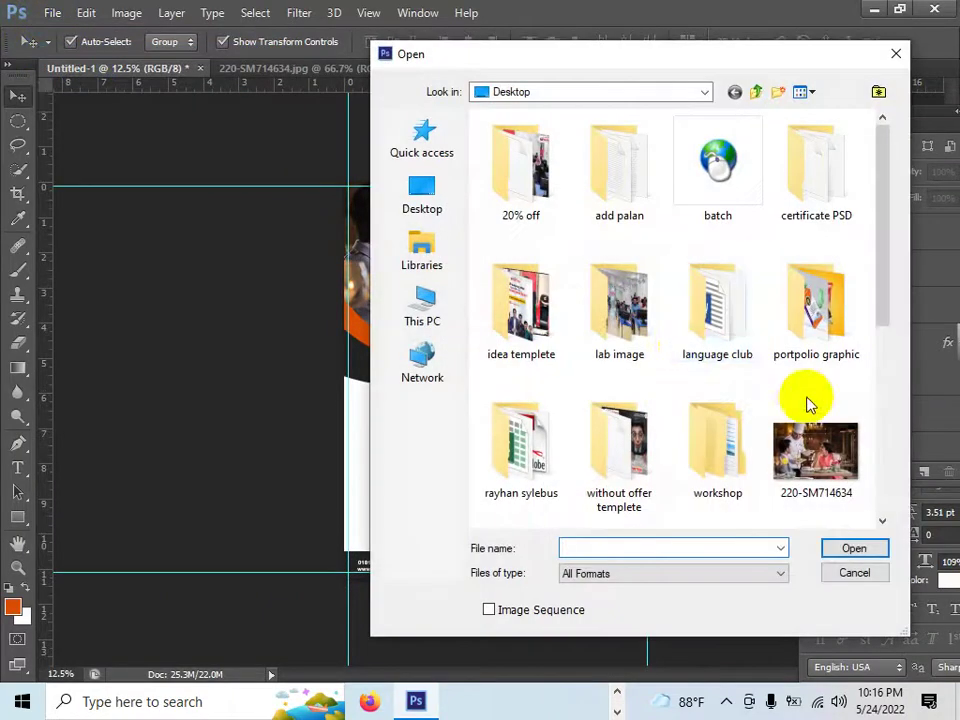
pyautogui.scroll(-5, 813, 400)
pyautogui.click(636, 240)
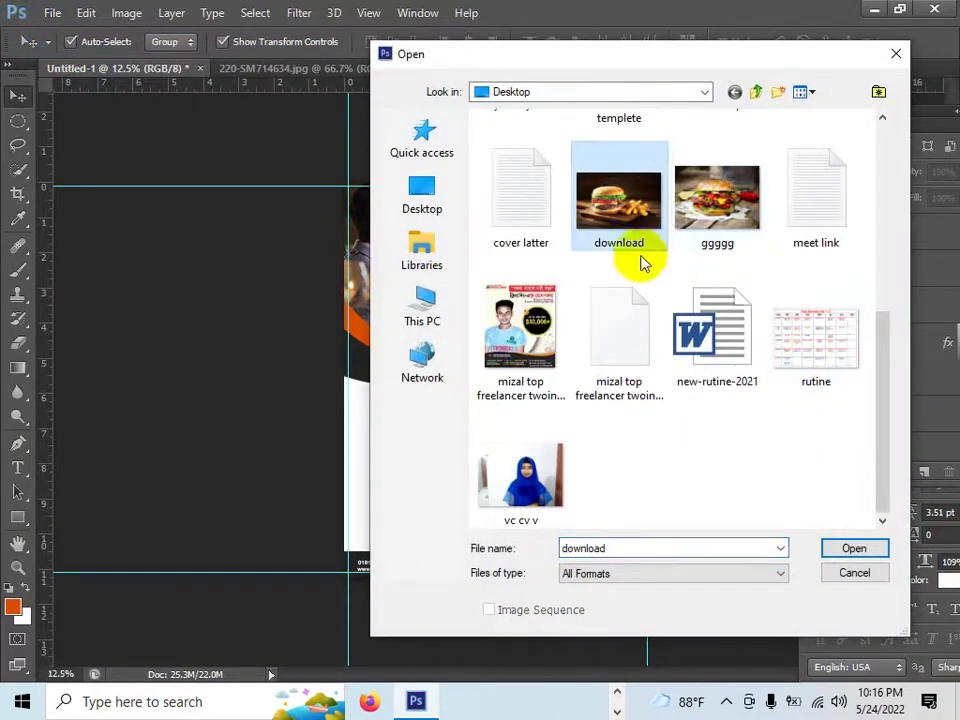
pyautogui.doubleClick(705, 222)
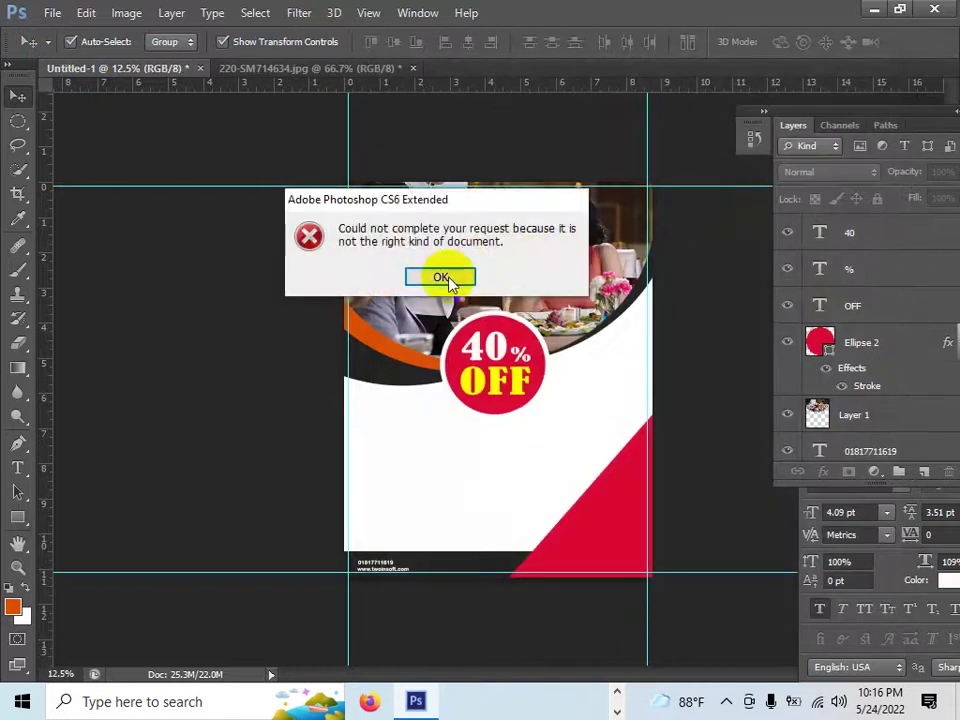
pyautogui.click(437, 277)
# Try opening another Desktop burger file, dismiss the error, and minimize Photoshop to the browser.
pyautogui.click(52, 14)
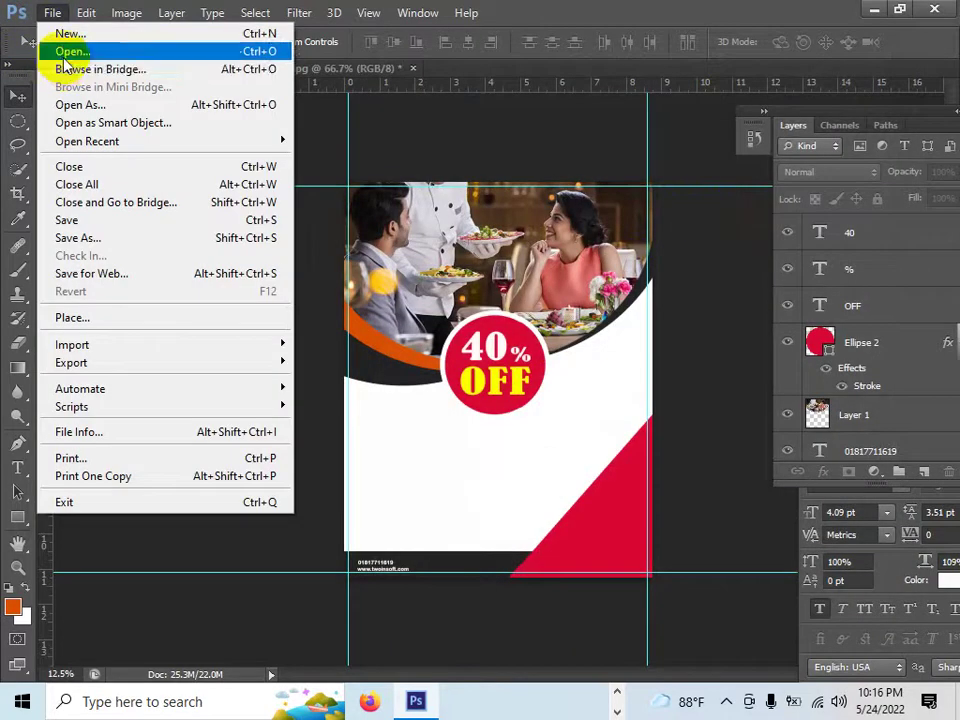
pyautogui.click(47, 52)
pyautogui.scroll(-5, 576, 263)
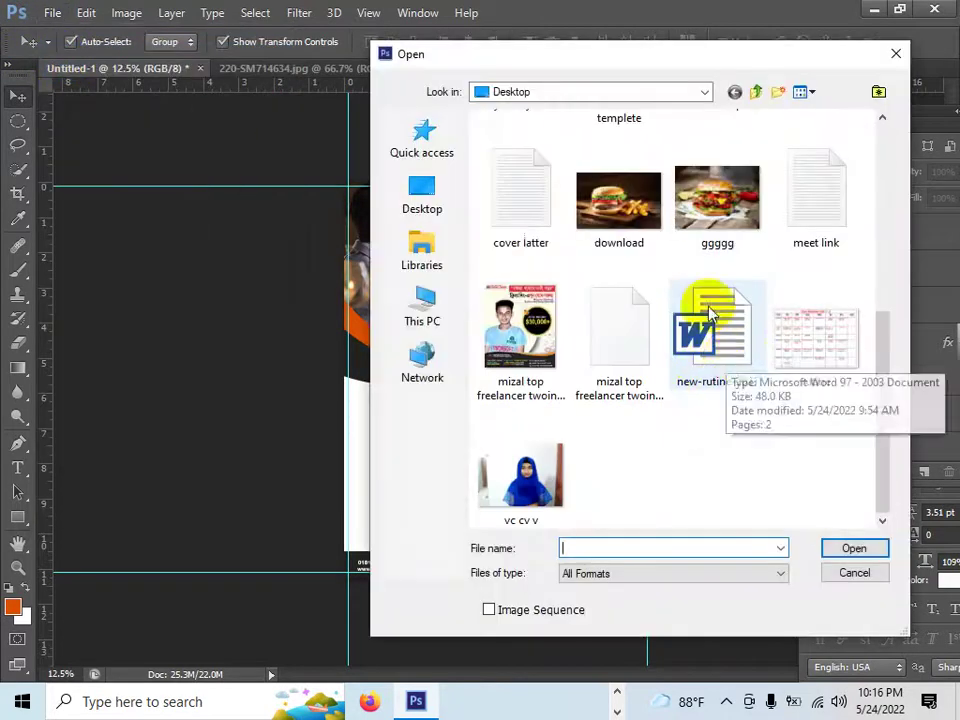
pyautogui.doubleClick(617, 199)
pyautogui.click(437, 277)
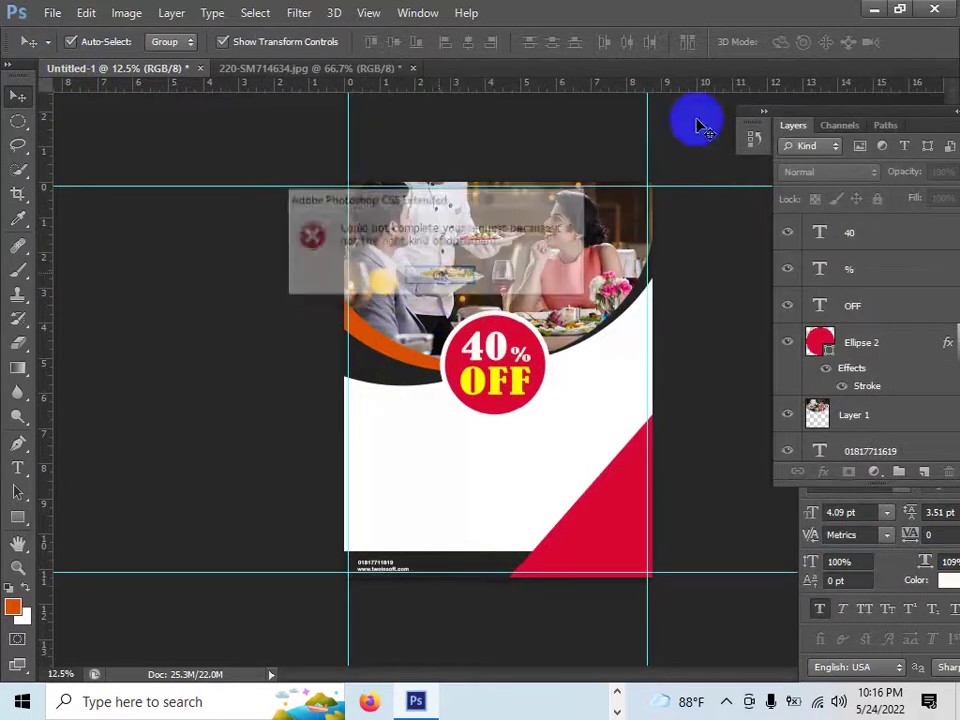
pyautogui.click(874, 10)
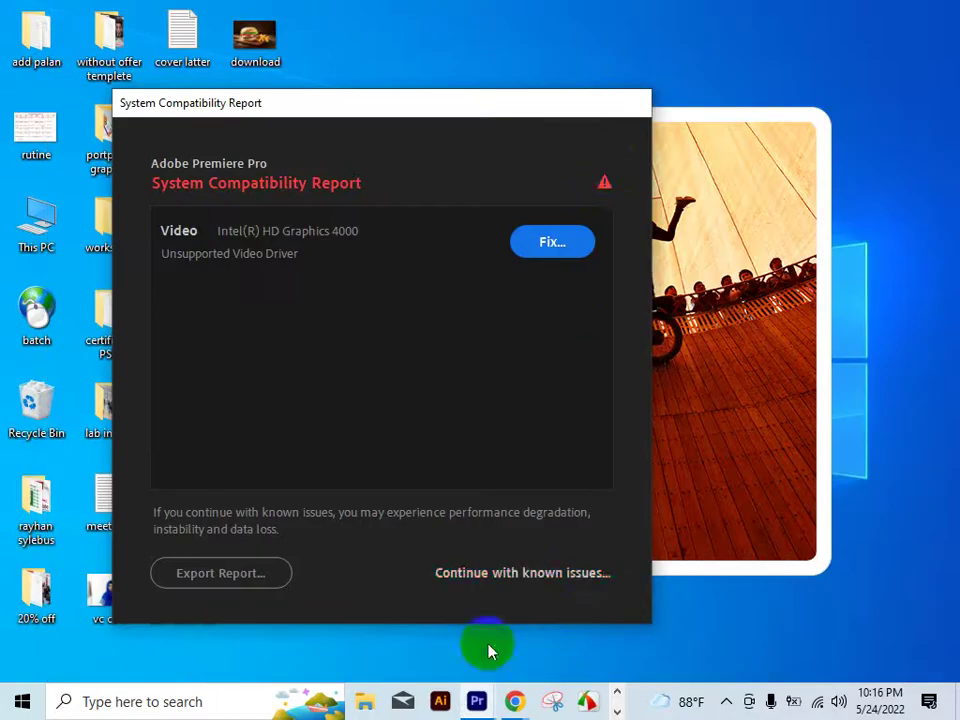
pyautogui.click(514, 702)
# Save the Depositphotos 'Burger Stock Photos' burger-with-cola image to the Desktop as depositphotos_88670080 JPEG.
pyautogui.click(440, 630)
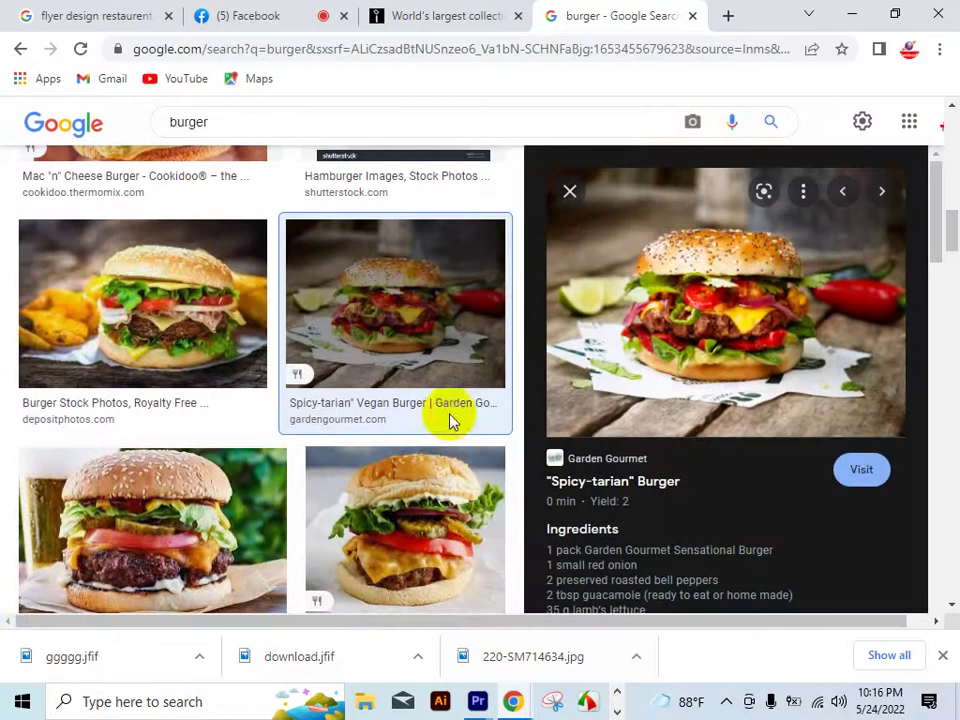
pyautogui.scroll(3, 417, 323)
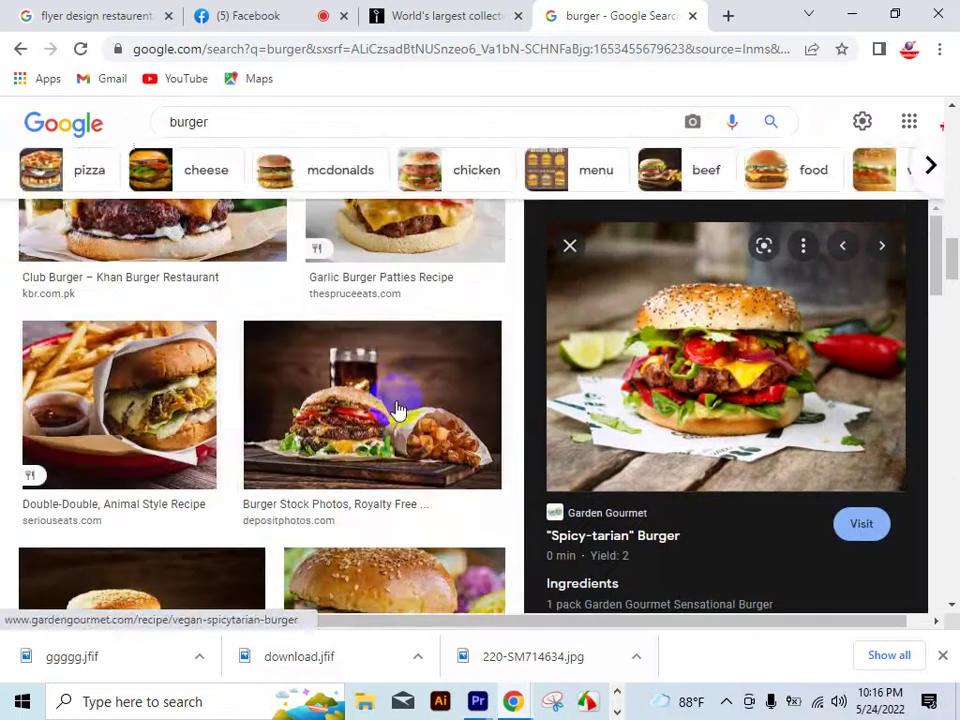
pyautogui.scroll(-3, 400, 415)
pyautogui.scroll(3, 410, 420)
pyautogui.click(401, 384)
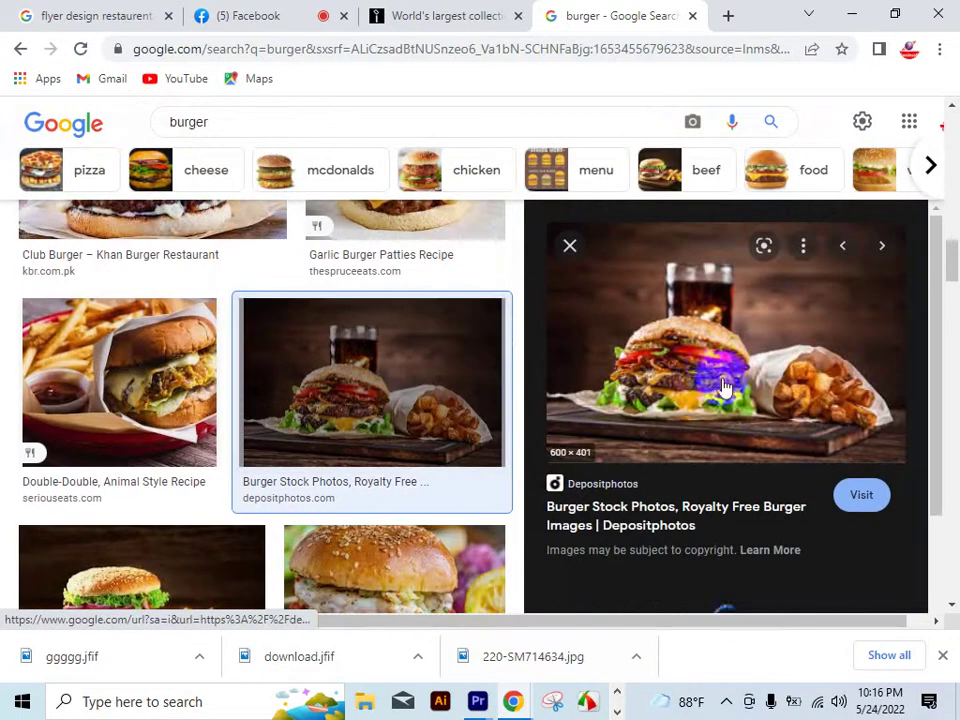
pyautogui.rightClick(706, 318)
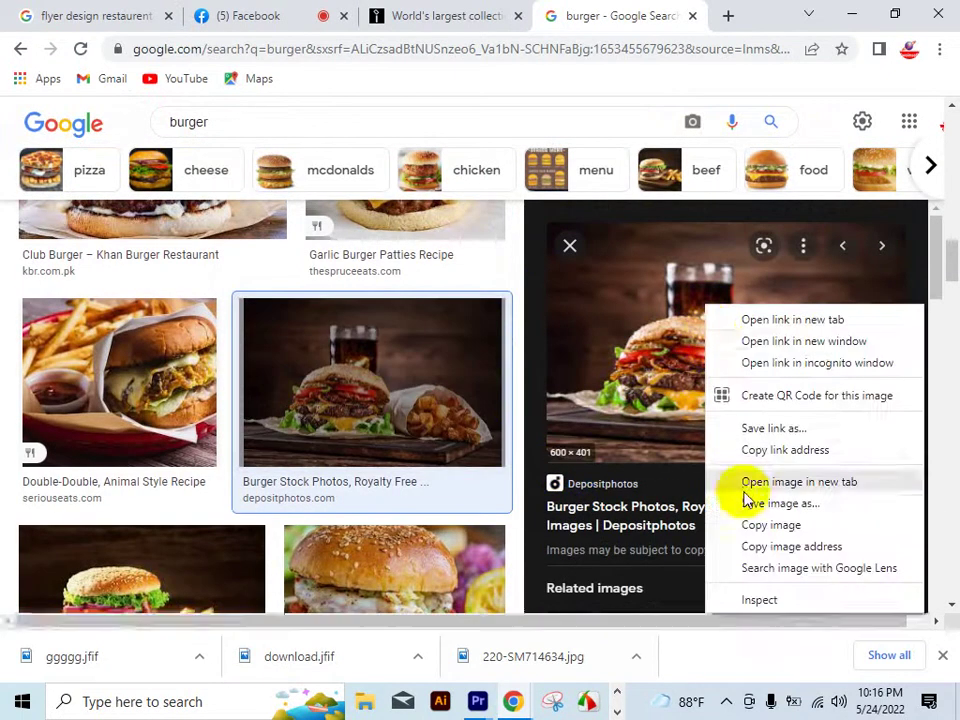
pyautogui.click(555, 453)
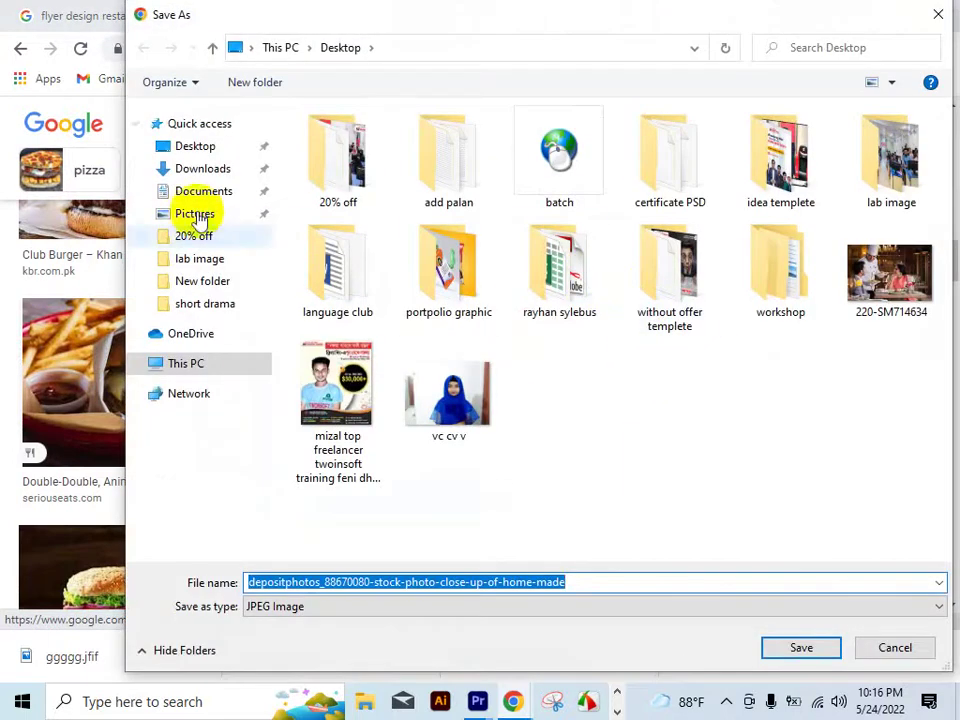
pyautogui.click(192, 146)
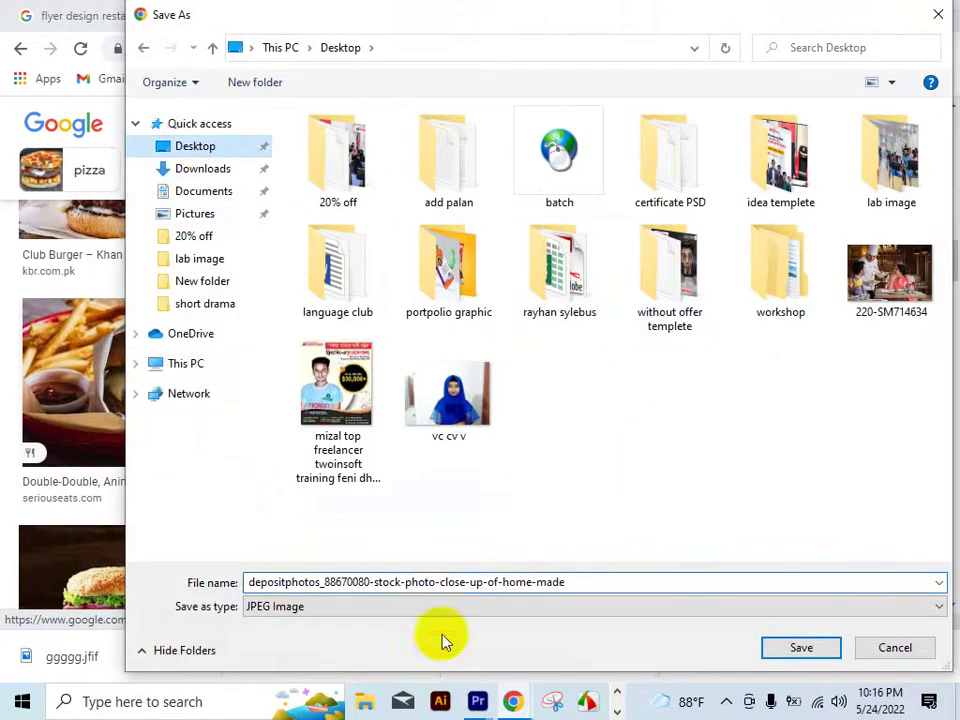
pyautogui.click(815, 650)
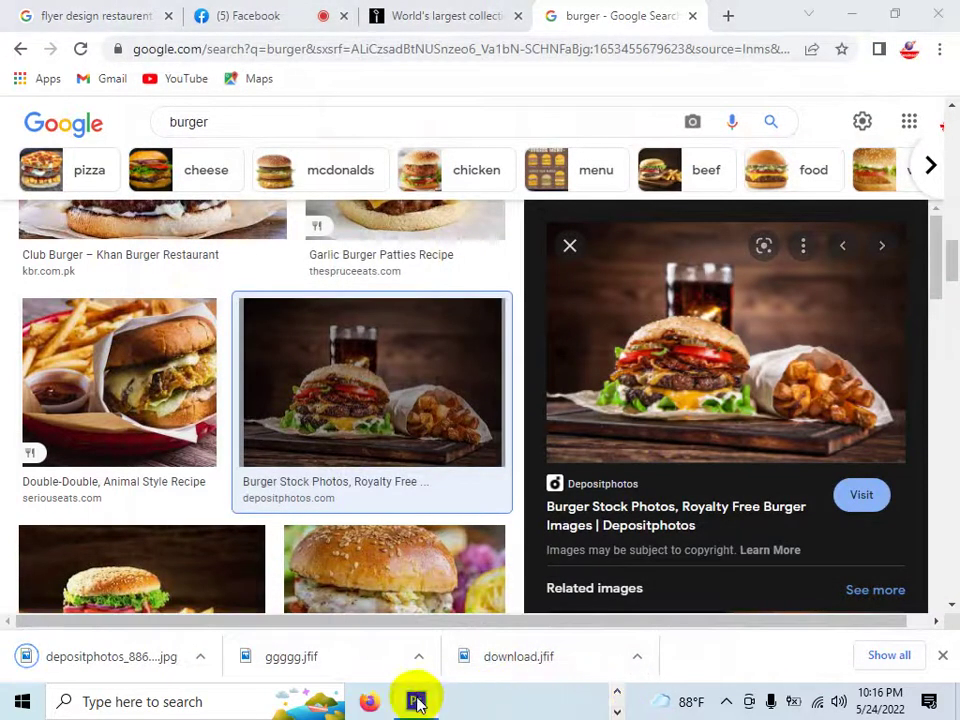
# Try opening the depositphotos JPEG in Photoshop and dismiss the invalid JPEG marker error.
pyautogui.click(416, 702)
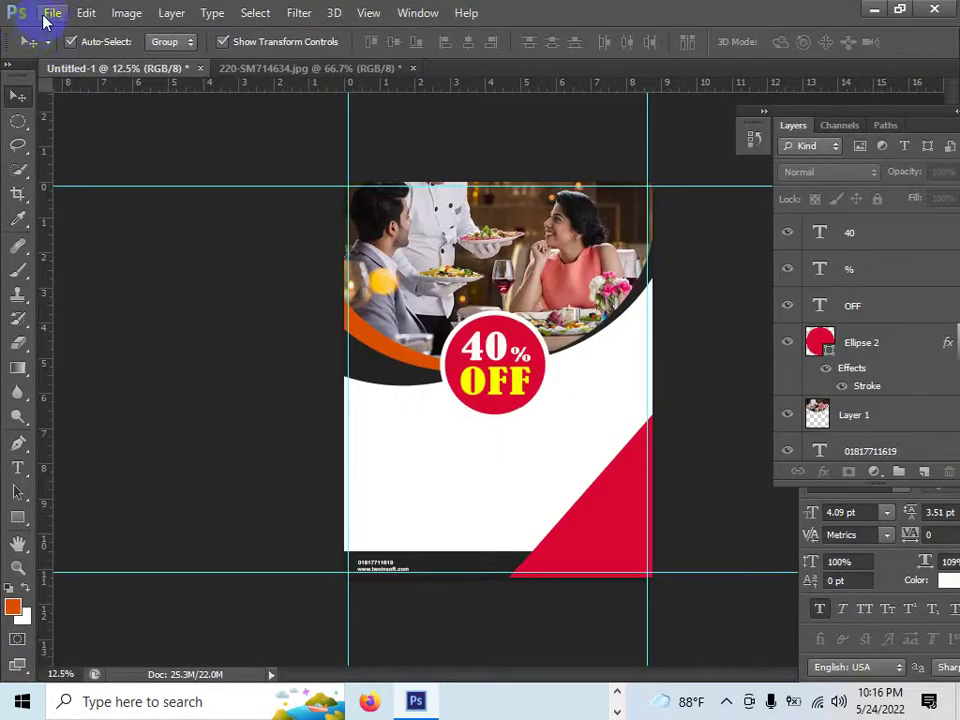
pyautogui.click(52, 13)
pyautogui.click(30, 51)
pyautogui.scroll(-5, 697, 457)
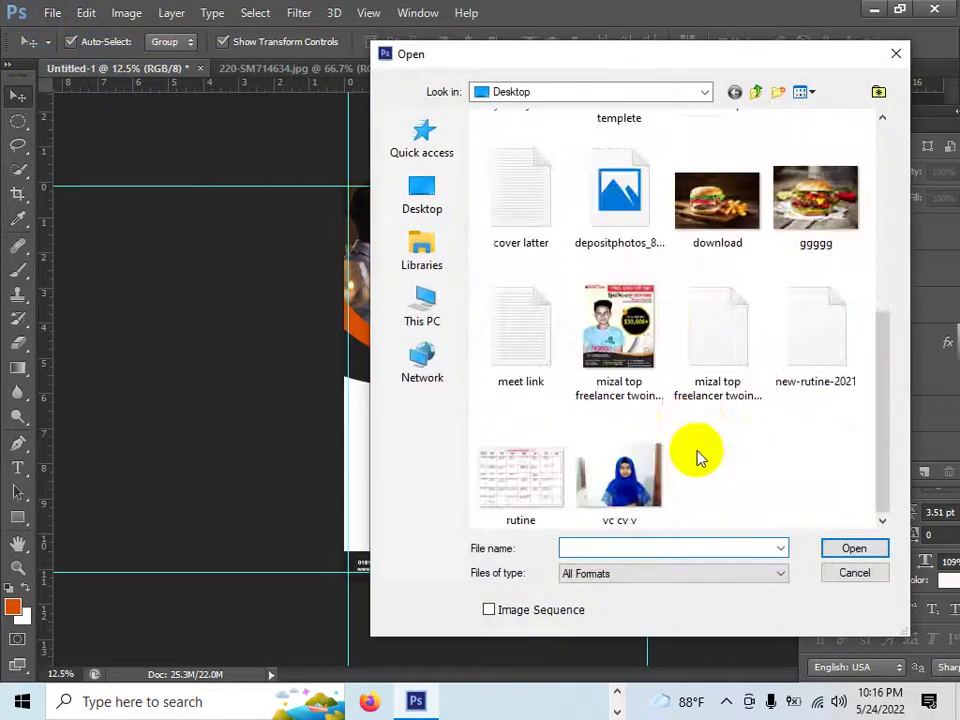
pyautogui.scroll(5, 718, 353)
pyautogui.scroll(-5, 718, 343)
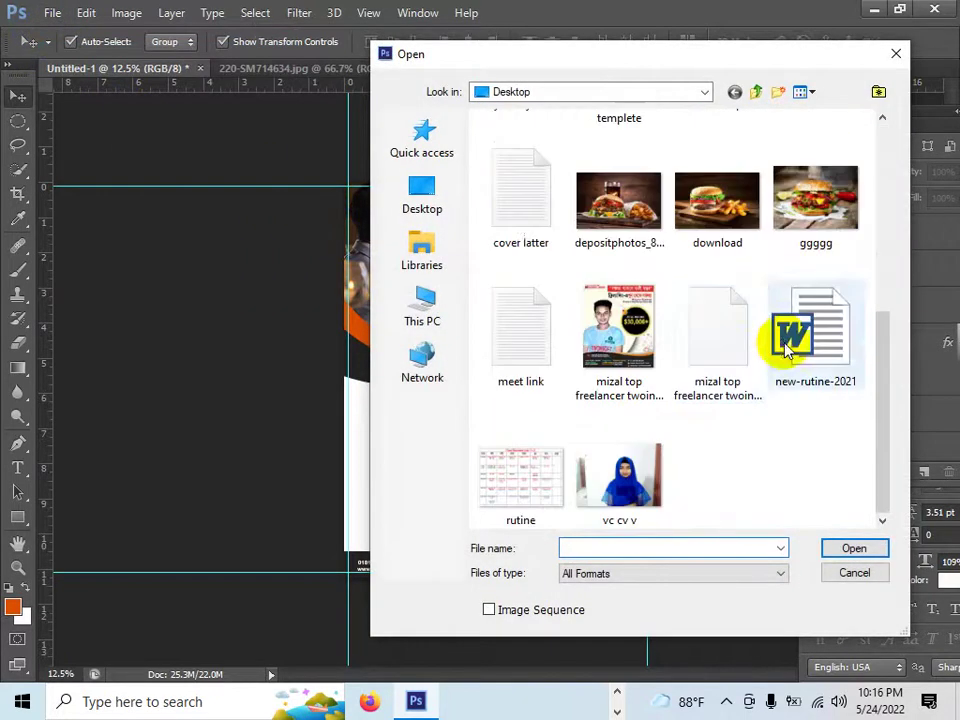
pyautogui.doubleClick(650, 205)
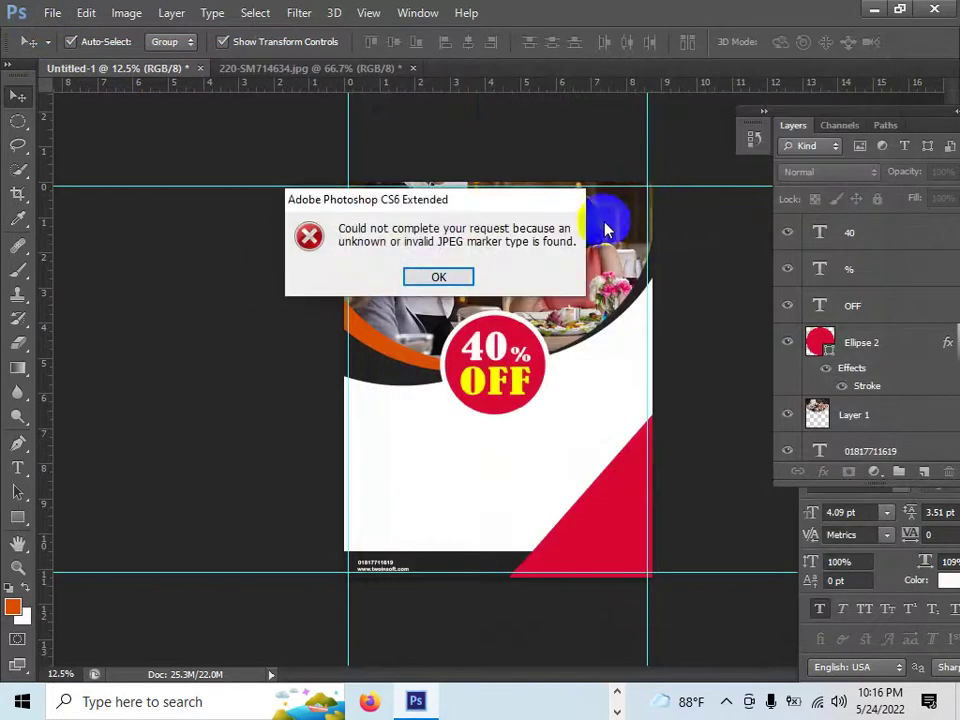
pyautogui.click(440, 280)
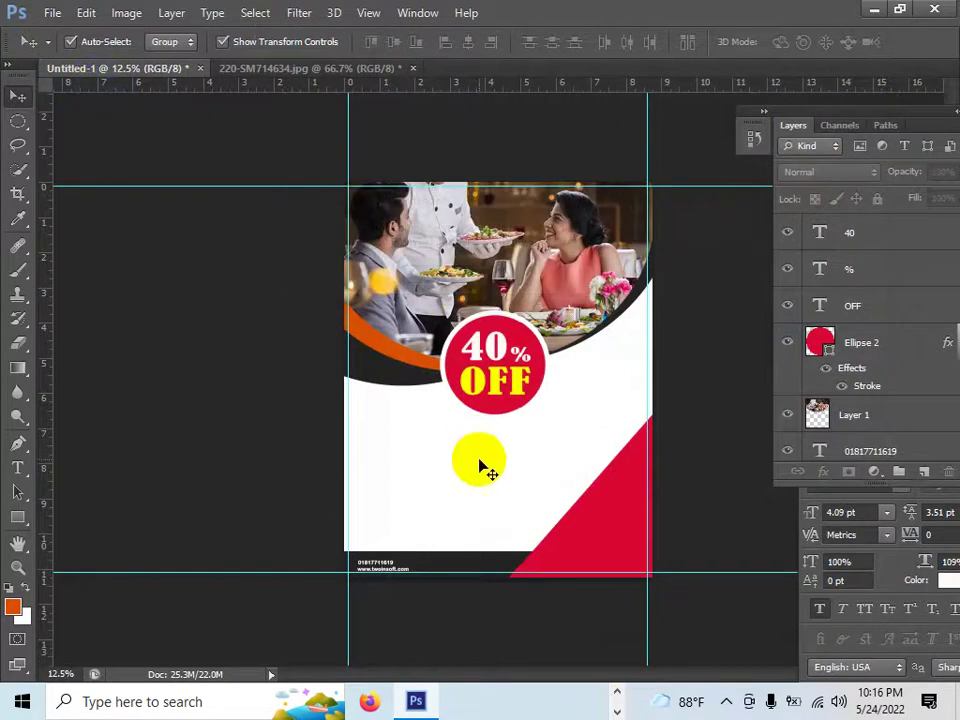
# Minimize Photoshop and Chrome to reveal the desktop.
pyautogui.click(493, 312)
pyautogui.click(482, 418)
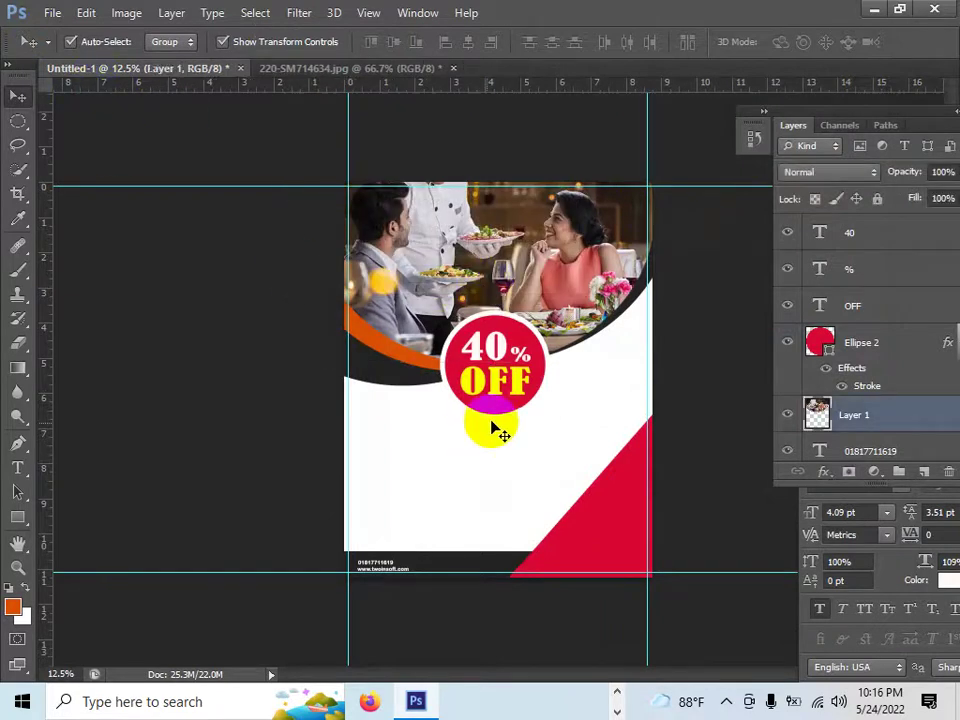
pyautogui.click(874, 9)
pyautogui.click(851, 13)
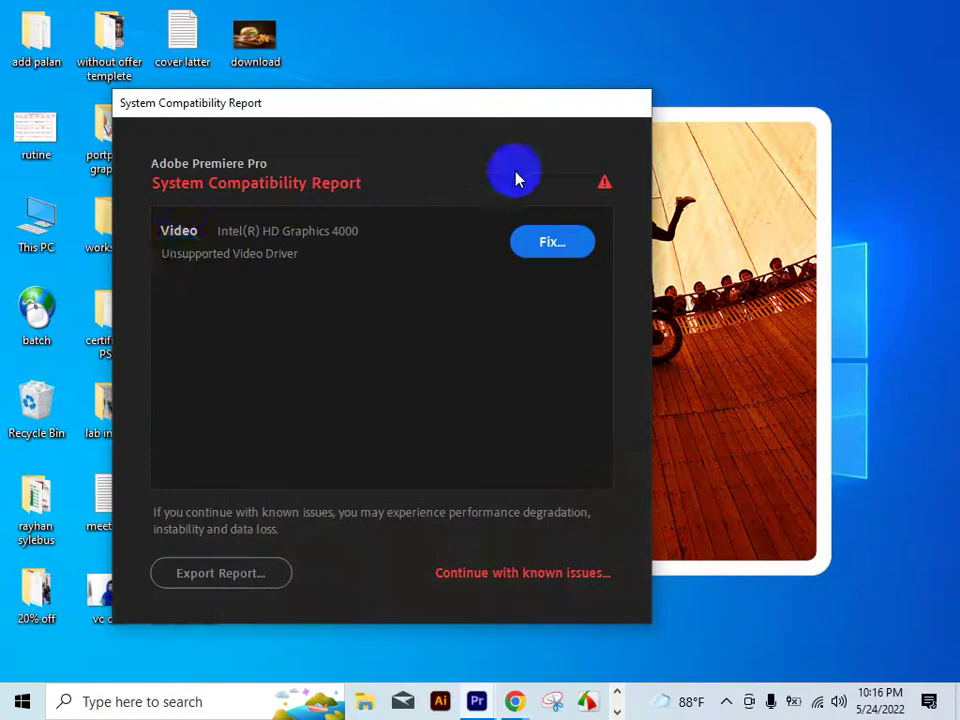
# Open the downloaded burger image in Paint via Open with, and save it.
pyautogui.moveTo(241, 110); pyautogui.dragTo(566, 82)
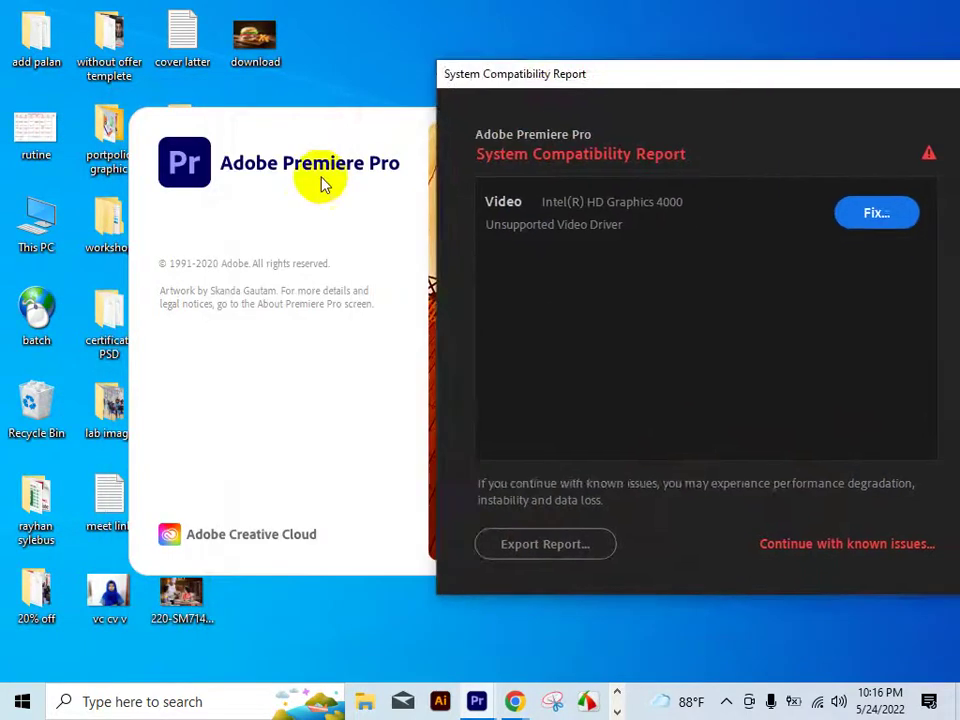
pyautogui.click(120, 615)
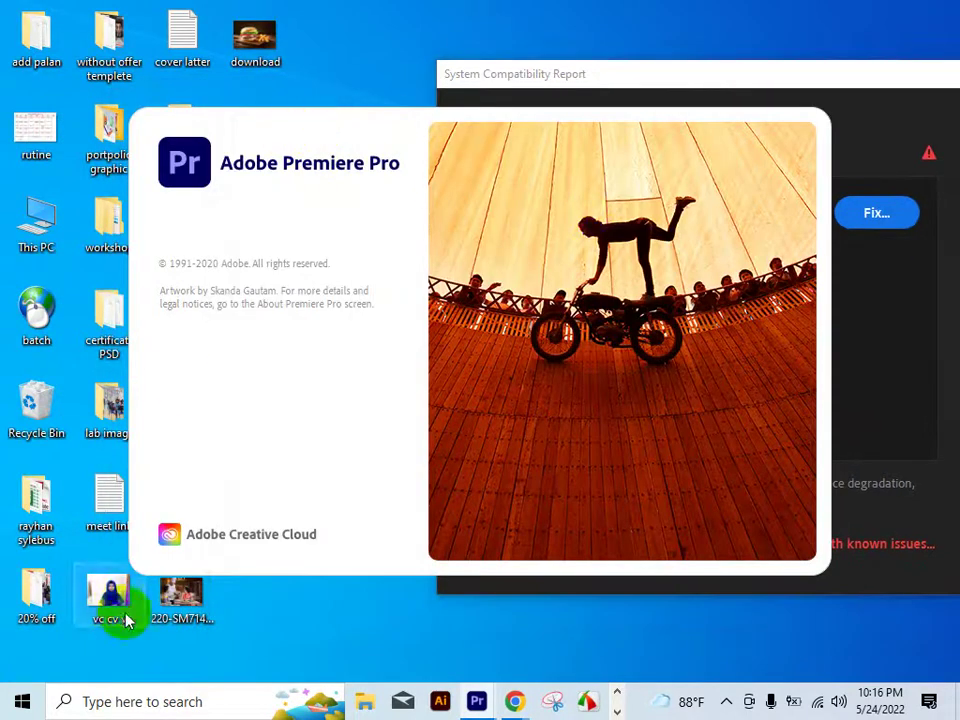
pyautogui.click(255, 45)
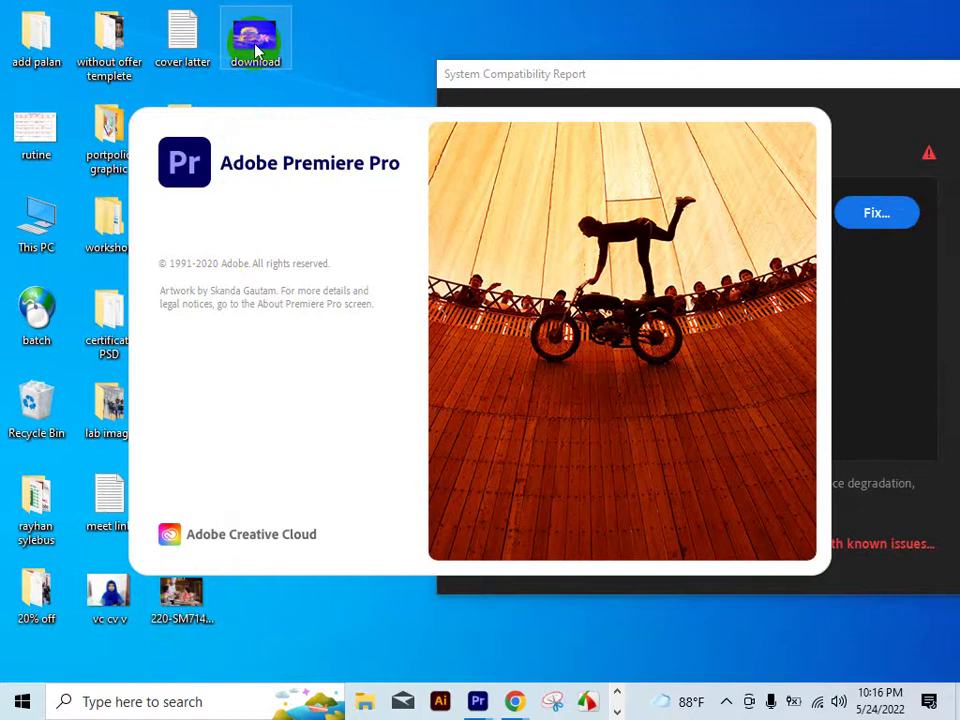
pyautogui.rightClick(255, 45)
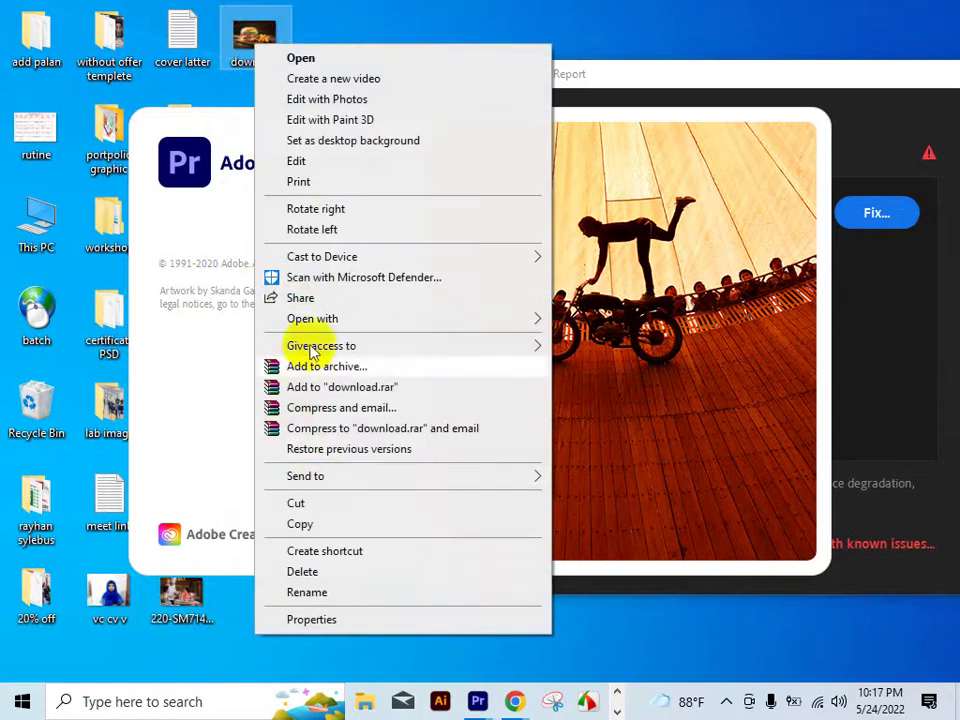
pyautogui.moveTo(312, 318)
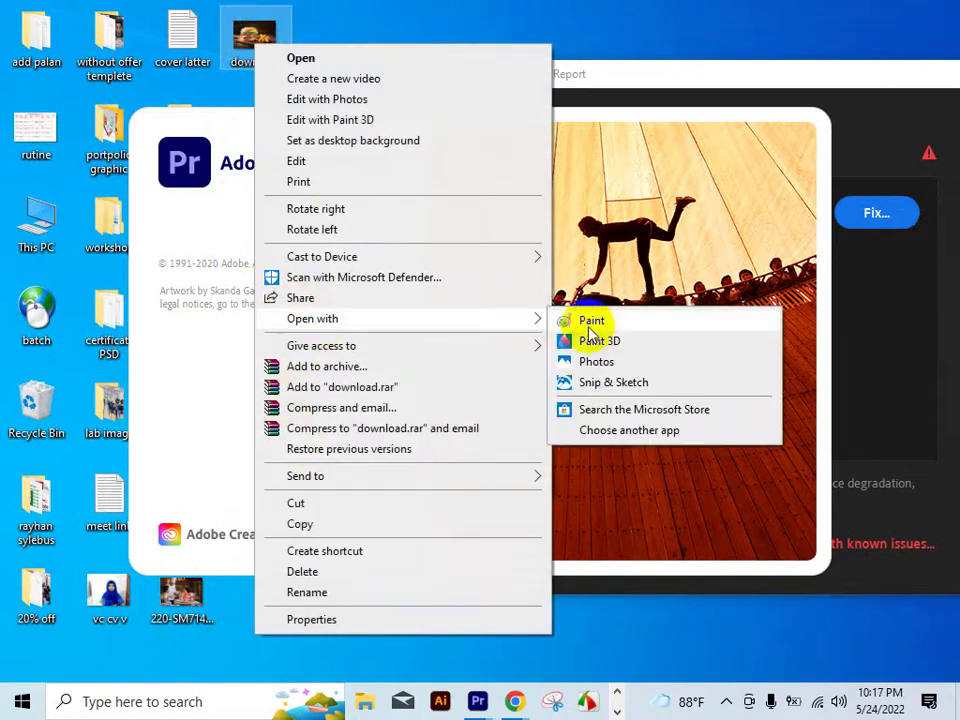
pyautogui.click(593, 322)
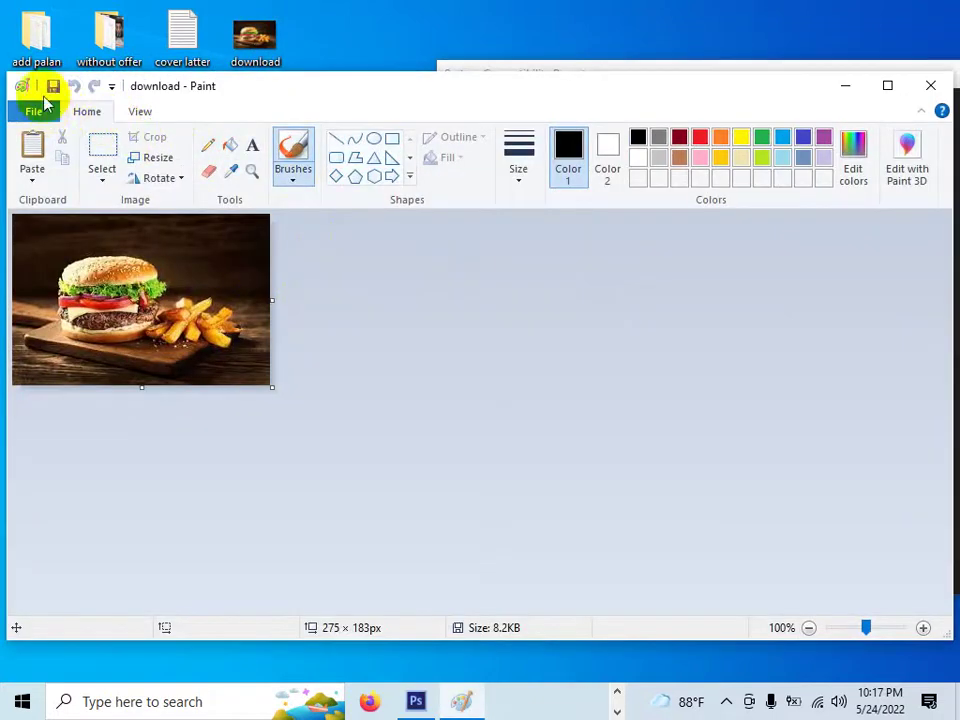
pyautogui.click(53, 87)
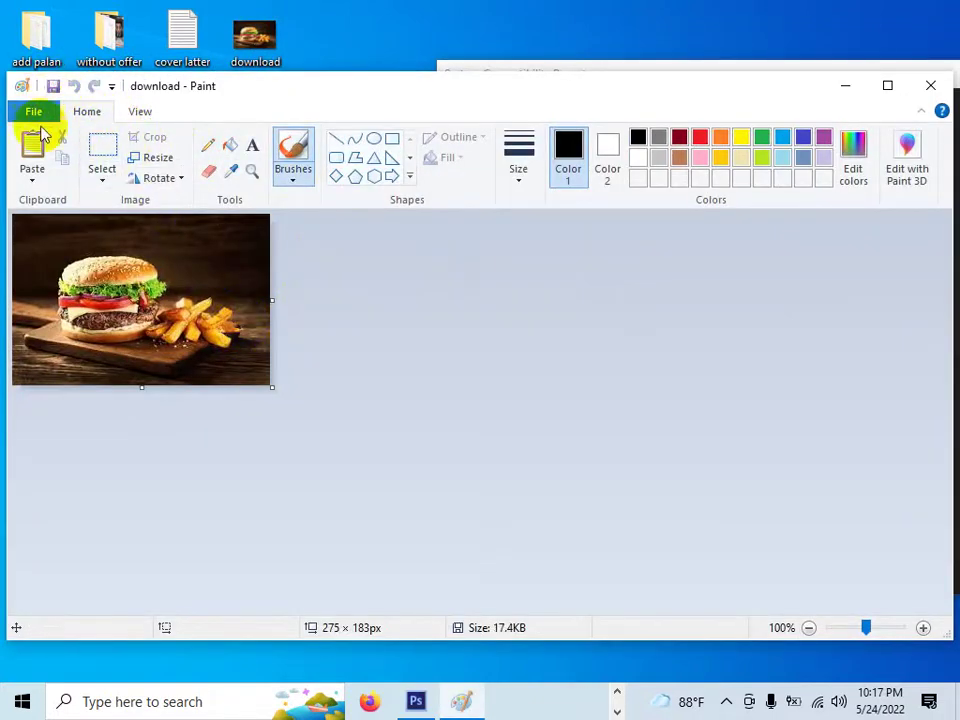
# Save a copy named 'cscsasasa' in Pictures and switch back to Photoshop.
pyautogui.click(27, 110)
pyautogui.click(70, 266)
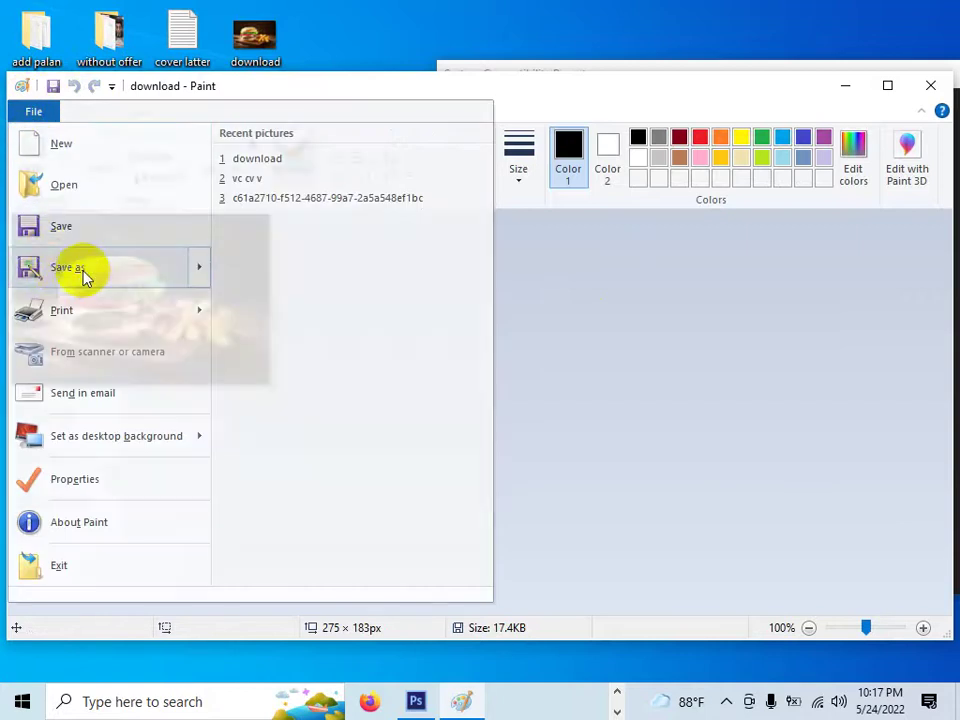
pyautogui.write('c')
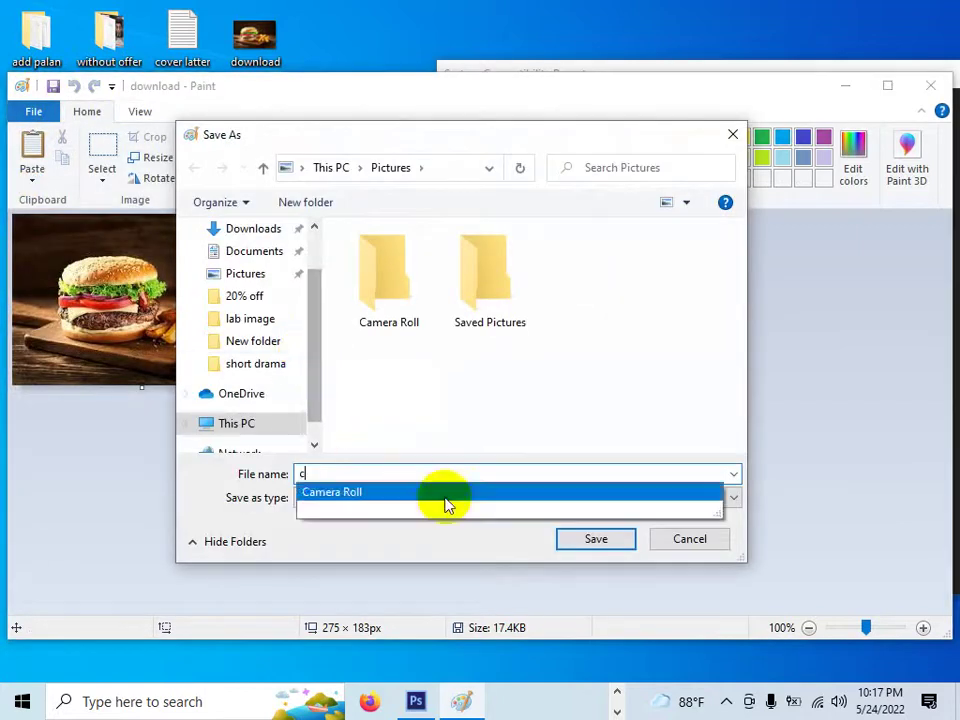
pyautogui.write('scsasasa')
pyautogui.click(595, 540)
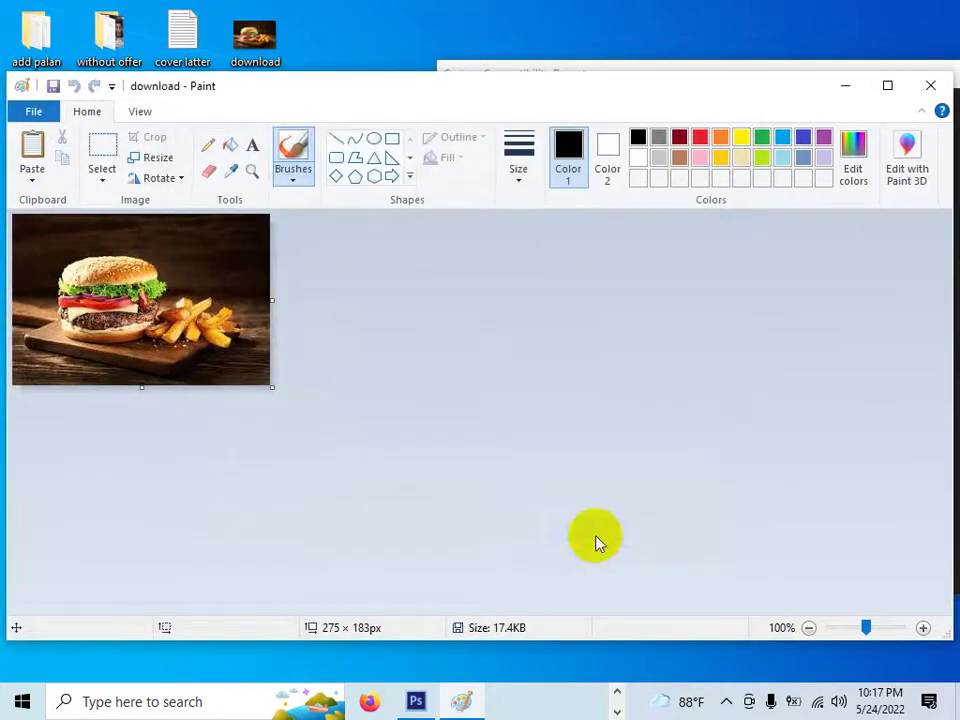
pyautogui.click(618, 697)
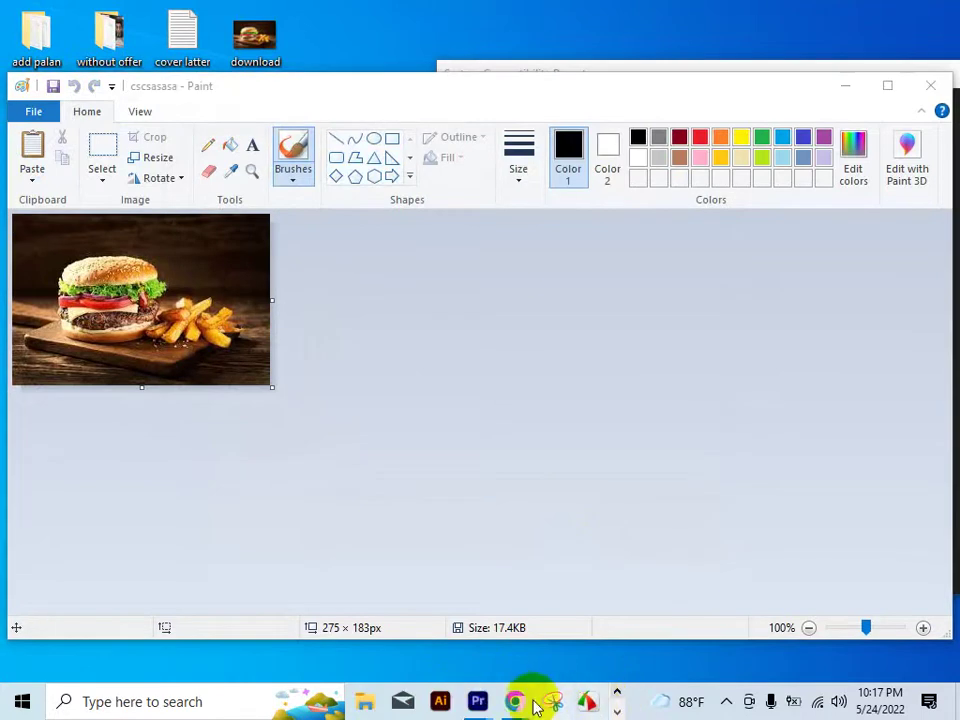
pyautogui.moveTo(477, 701)
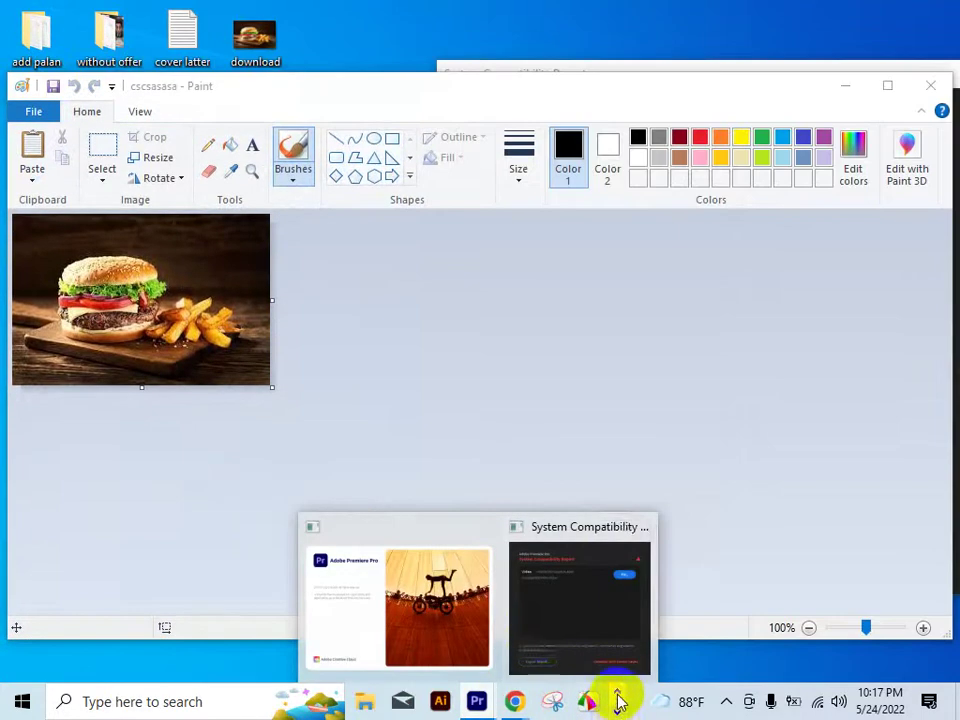
pyautogui.click(618, 710)
pyautogui.click(416, 701)
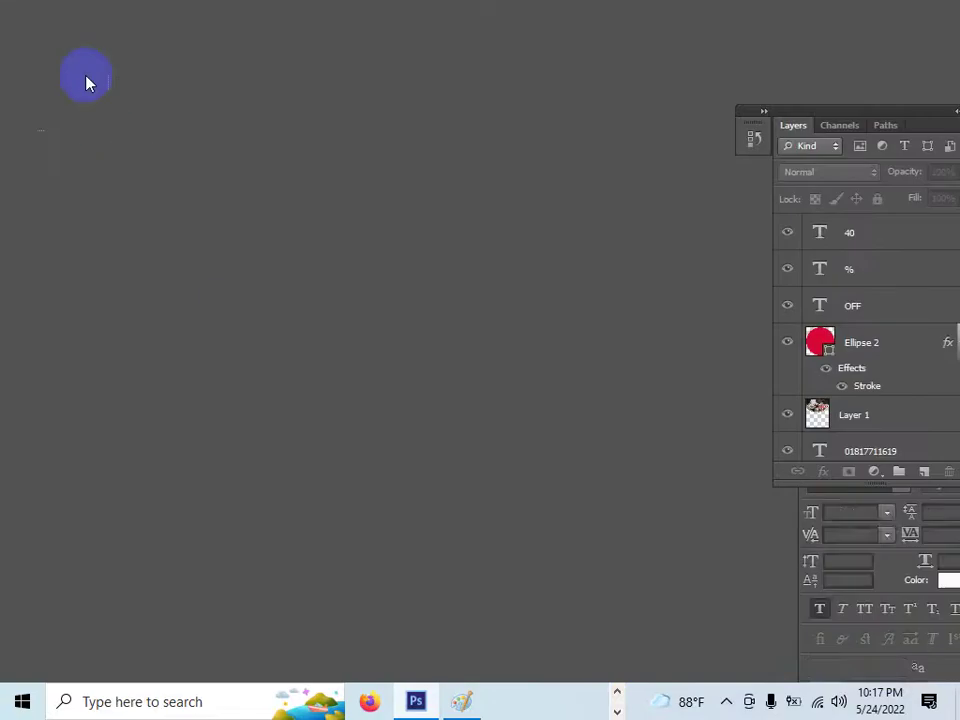
pyautogui.click(52, 13)
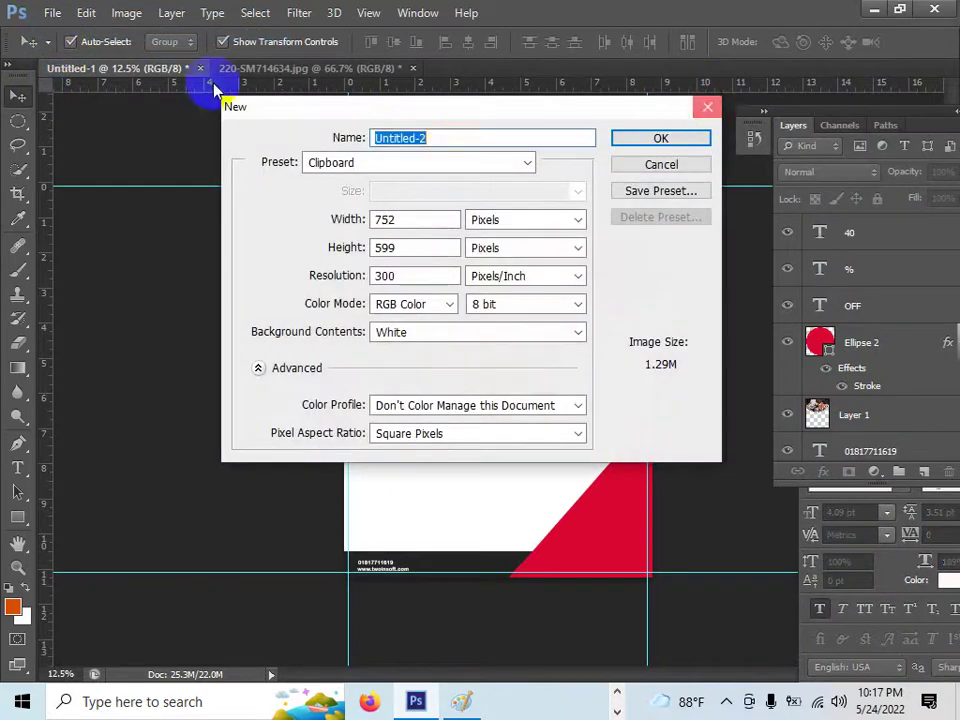
pyautogui.press('Escape')
pyautogui.click(52, 14)
pyautogui.click(80, 52)
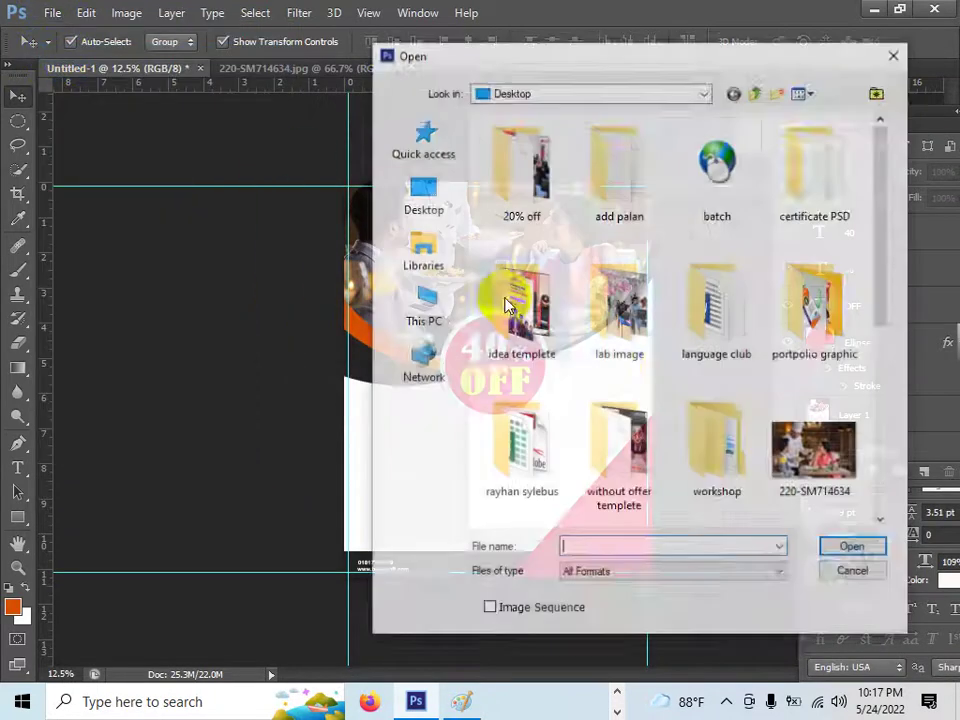
pyautogui.scroll(-2, 675, 380)
pyautogui.scroll(-3, 675, 380)
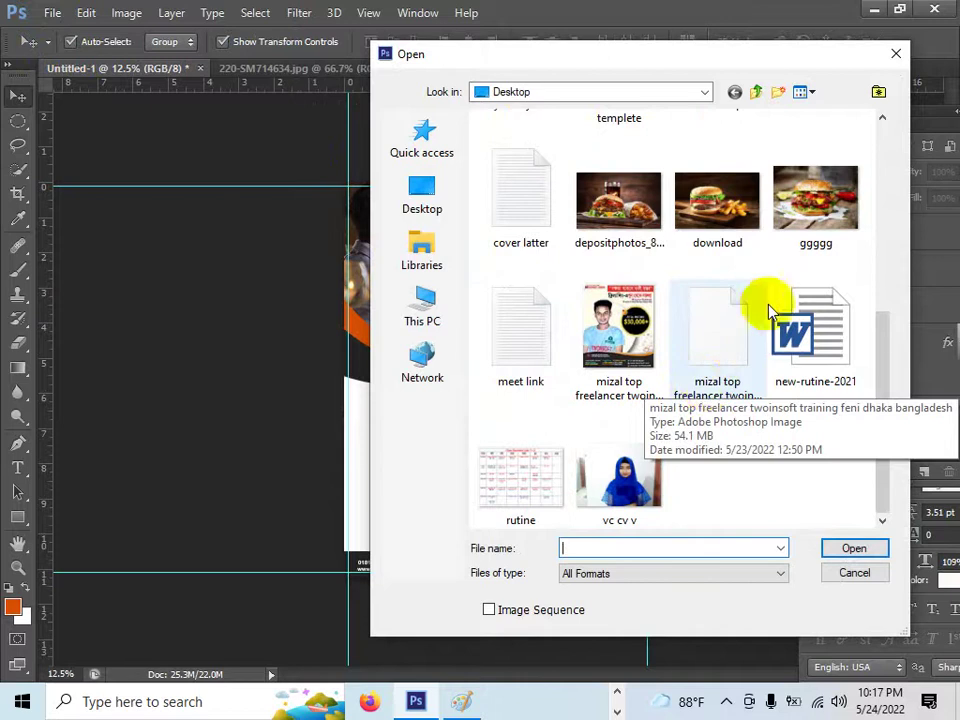
pyautogui.scroll(3, 762, 268)
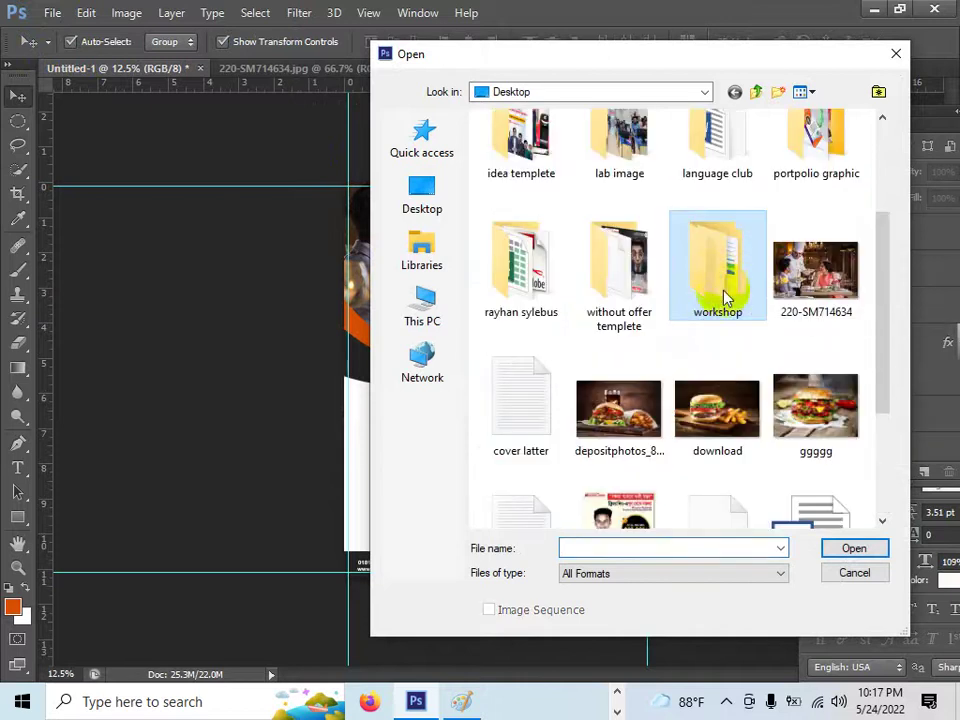
pyautogui.click(521, 400)
pyautogui.scroll(2, 687, 507)
pyautogui.scroll(-3, 693, 500)
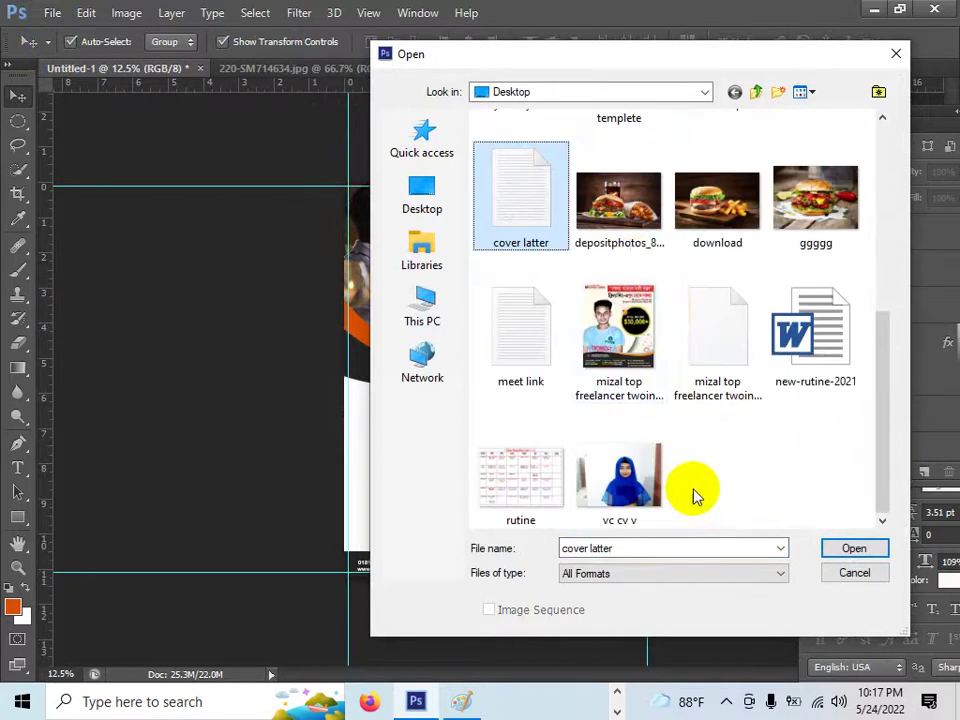
pyautogui.click(639, 182)
pyautogui.scroll(3, 697, 370)
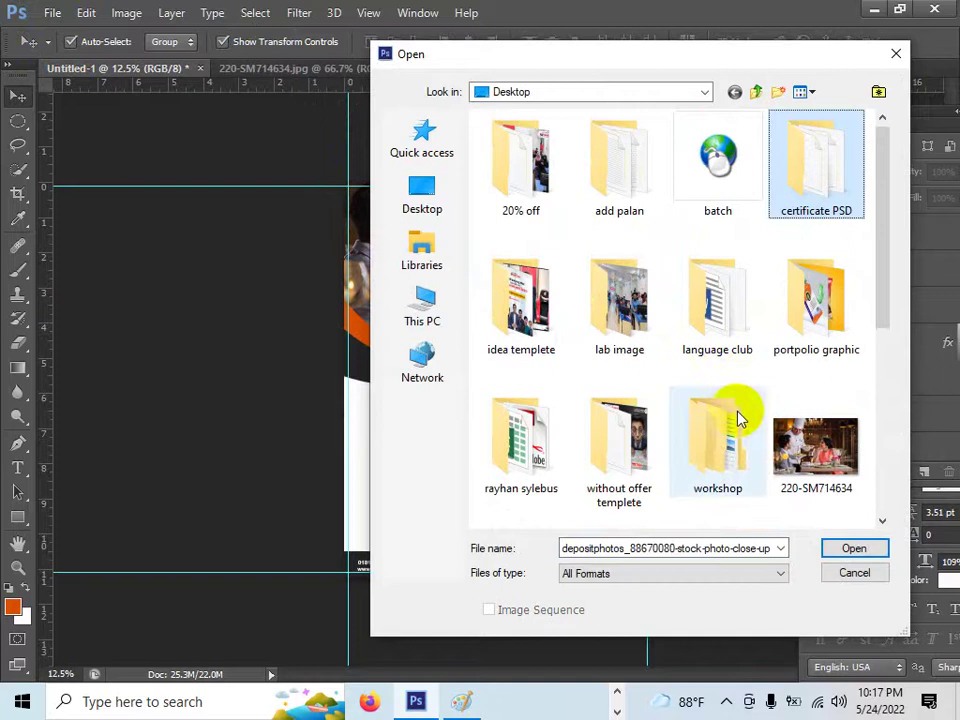
pyautogui.scroll(-3, 760, 425)
pyautogui.scroll(3, 783, 440)
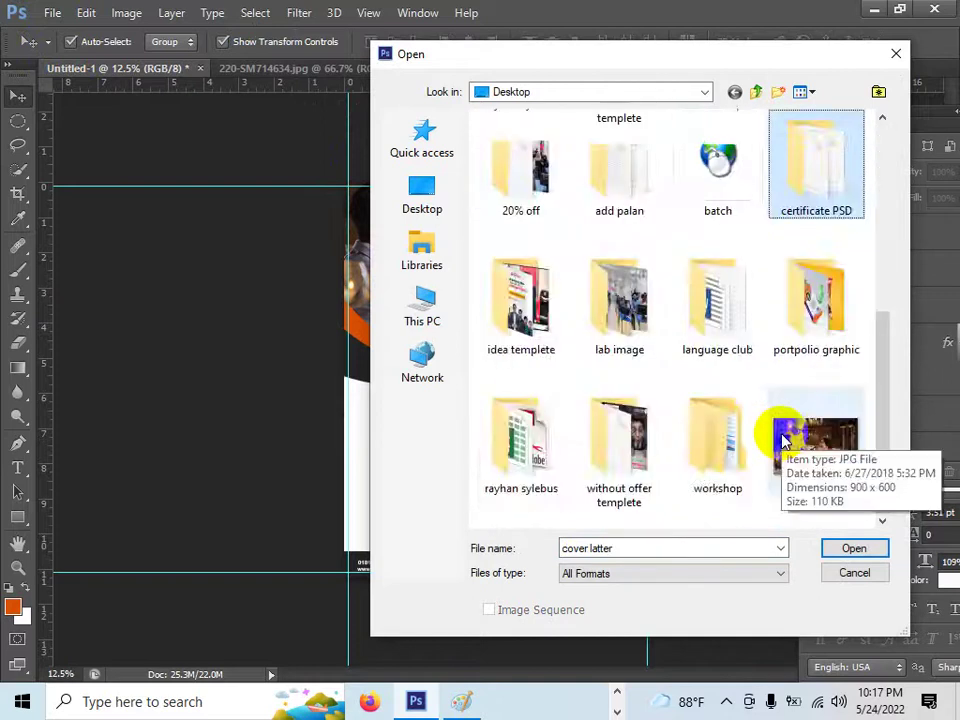
pyautogui.scroll(-3, 783, 440)
pyautogui.scroll(5, 783, 440)
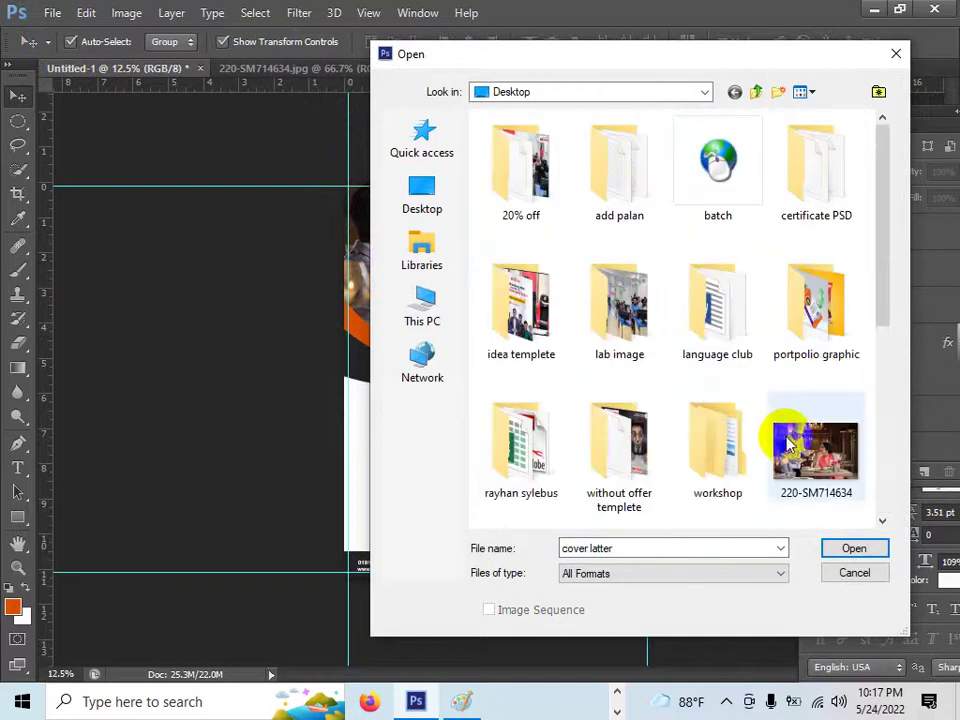
pyautogui.click(895, 53)
# Save the Paint burger photo as a Desktop JPEG named 'xxxxxxxxxxxxx', then return to Photoshop.
pyautogui.click(462, 701)
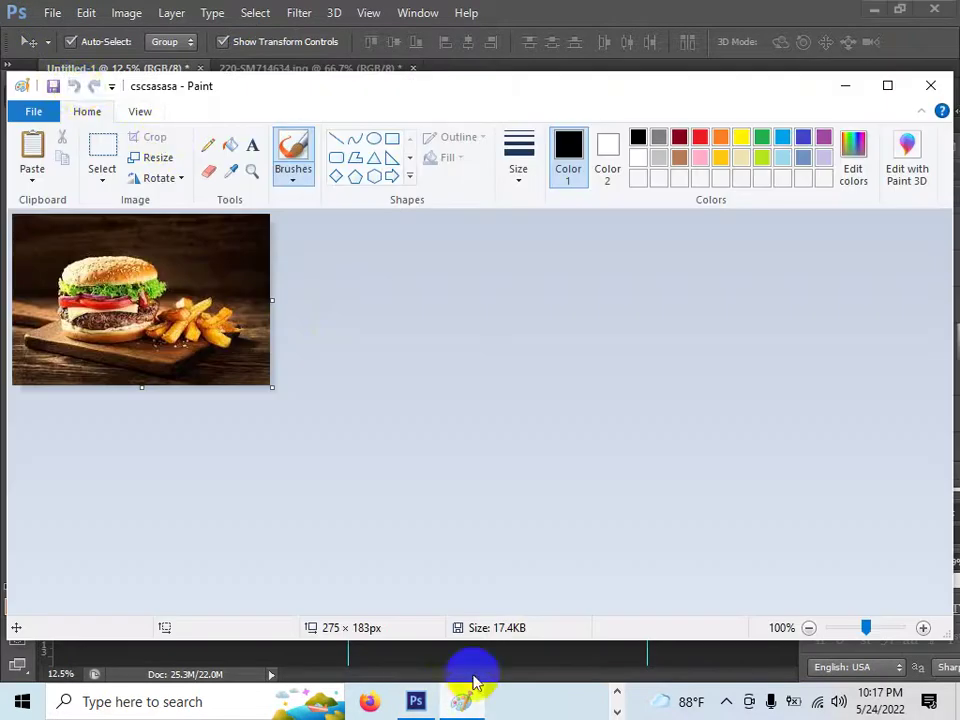
pyautogui.click(32, 108)
pyautogui.moveTo(68, 267)
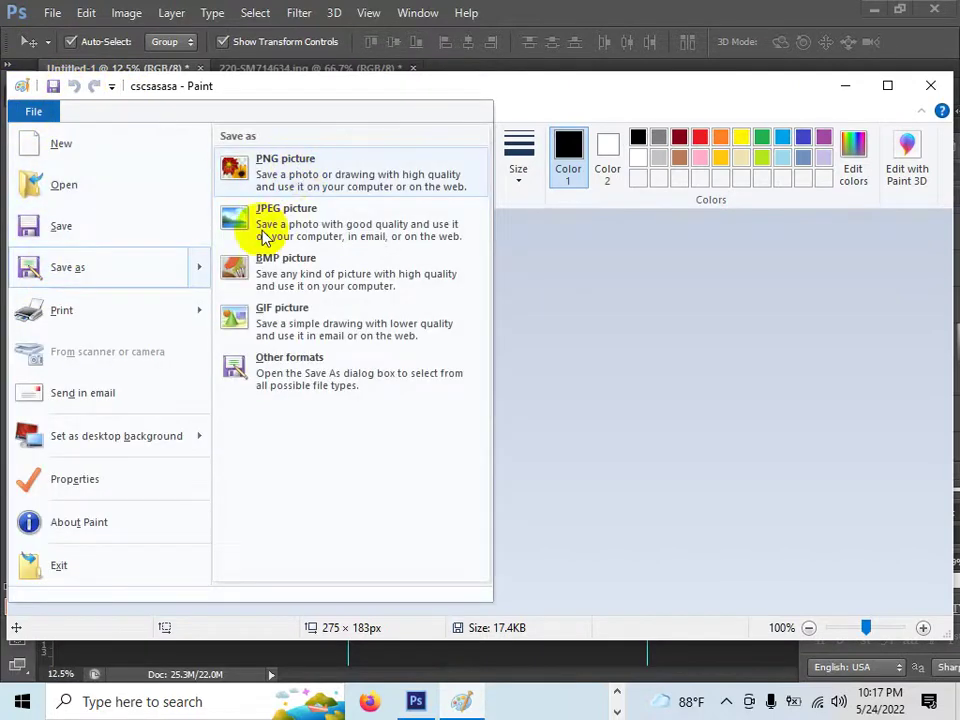
pyautogui.click(295, 232)
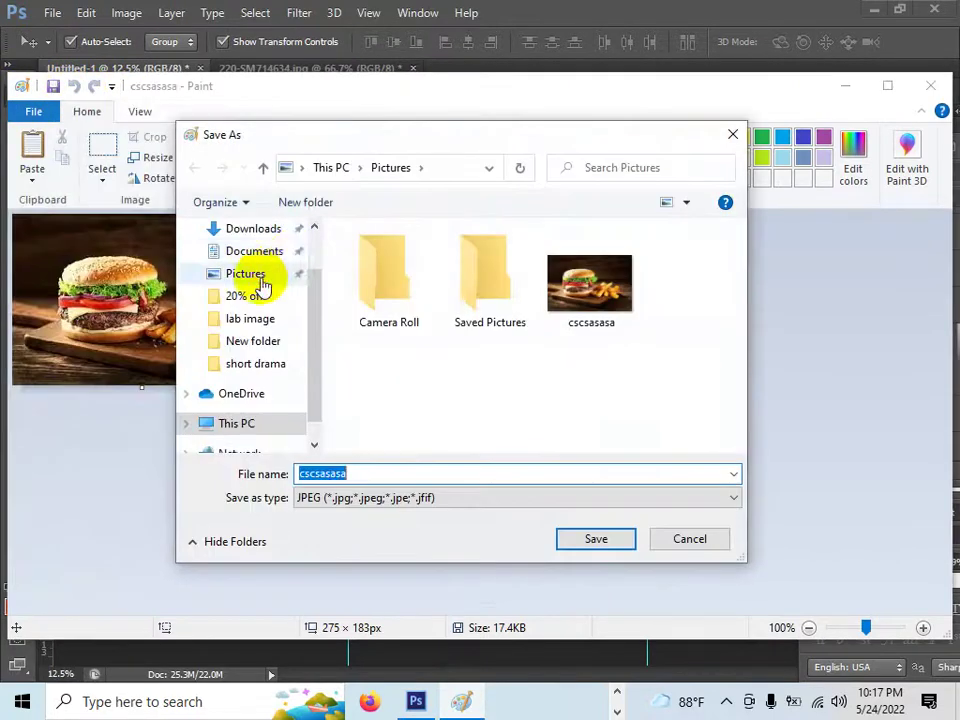
pyautogui.scroll(2, 255, 290)
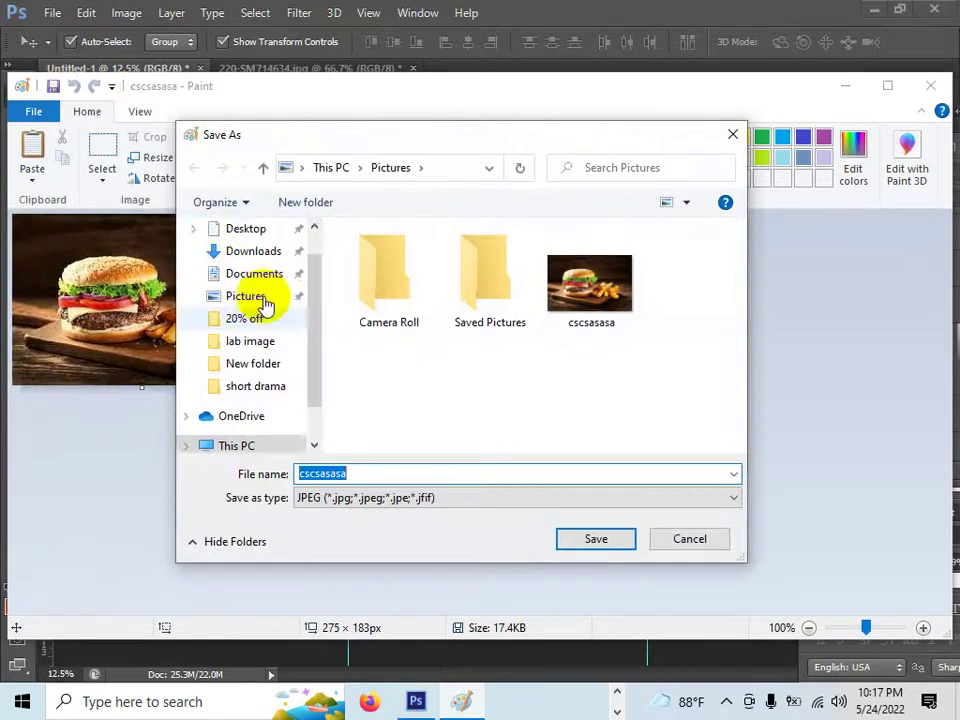
pyautogui.click(245, 266)
pyautogui.click(367, 474)
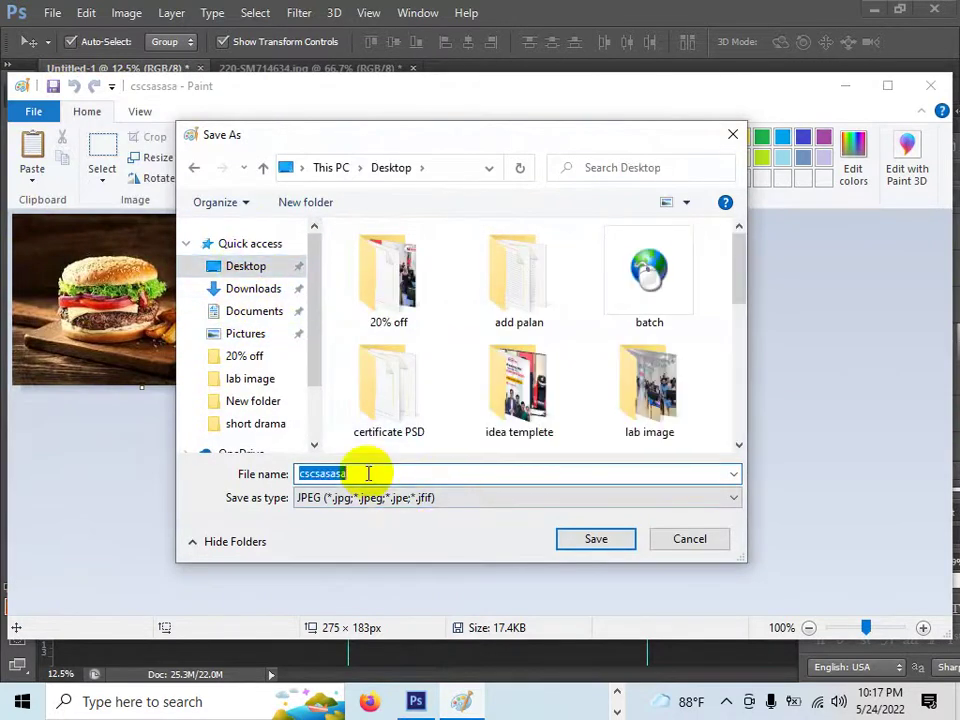
pyautogui.write('xxxxxxxxxxxxx')
pyautogui.click(594, 539)
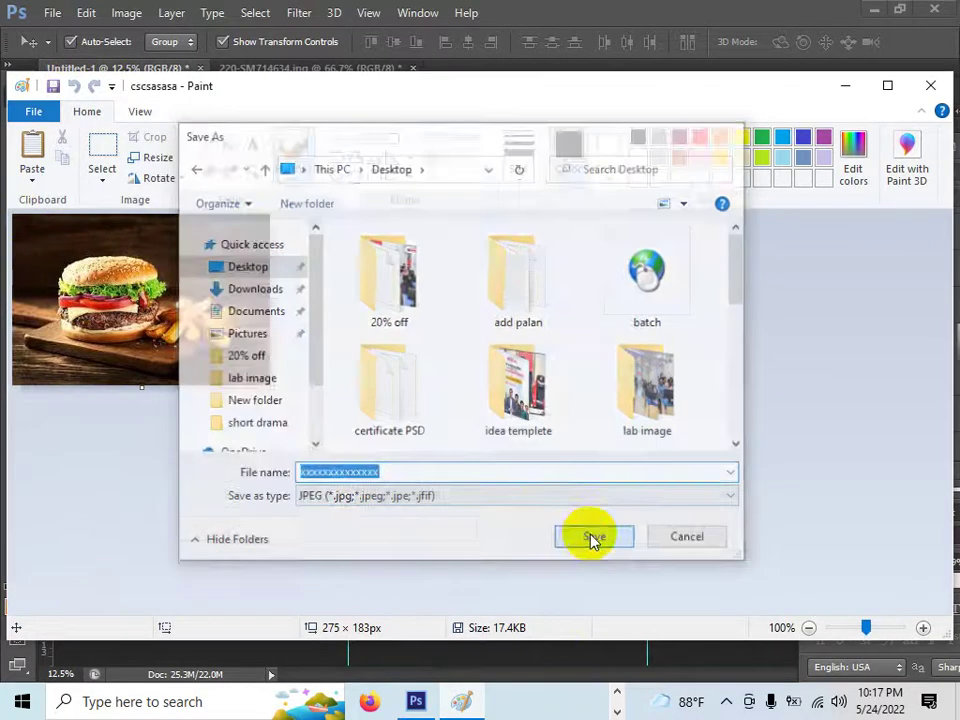
pyautogui.click(617, 698)
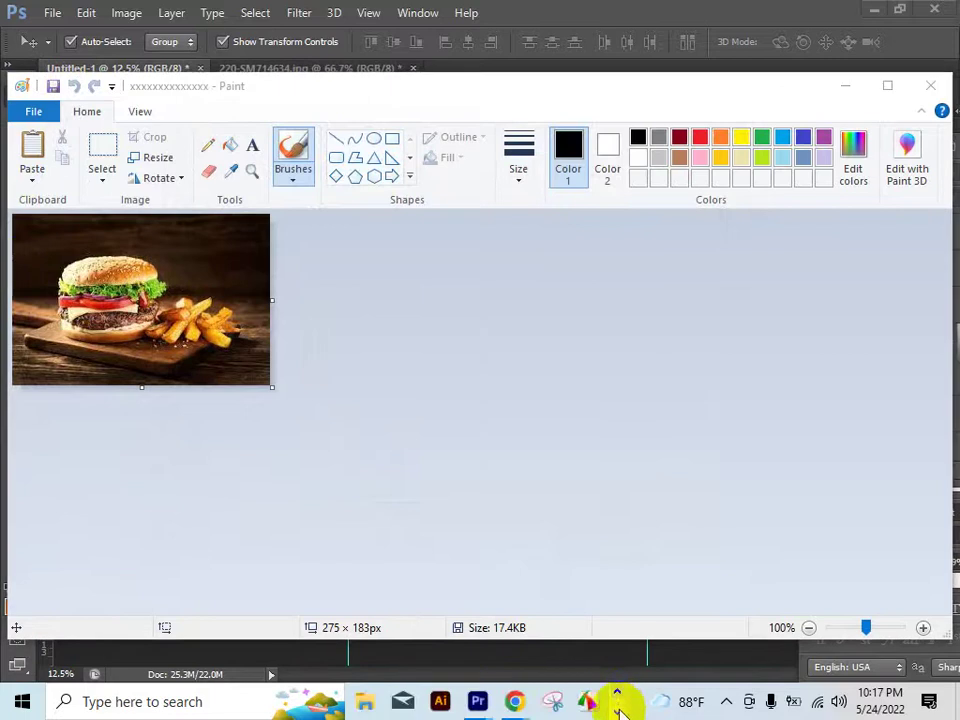
pyautogui.click(433, 706)
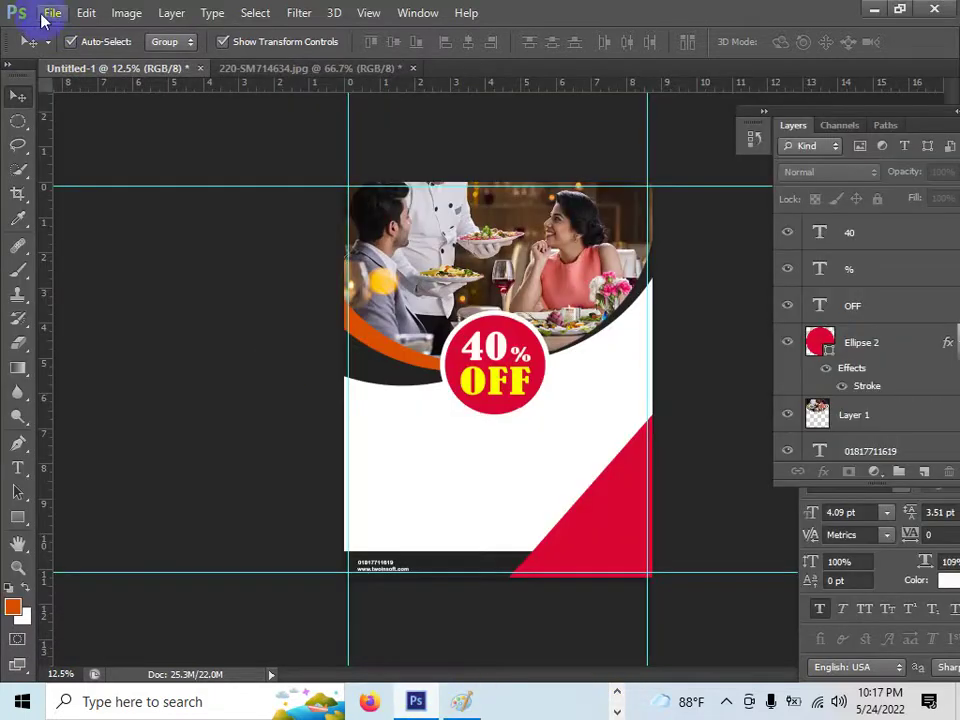
# Open the saved burger JPEG as its own document.
pyautogui.click(51, 18)
pyautogui.click(50, 47)
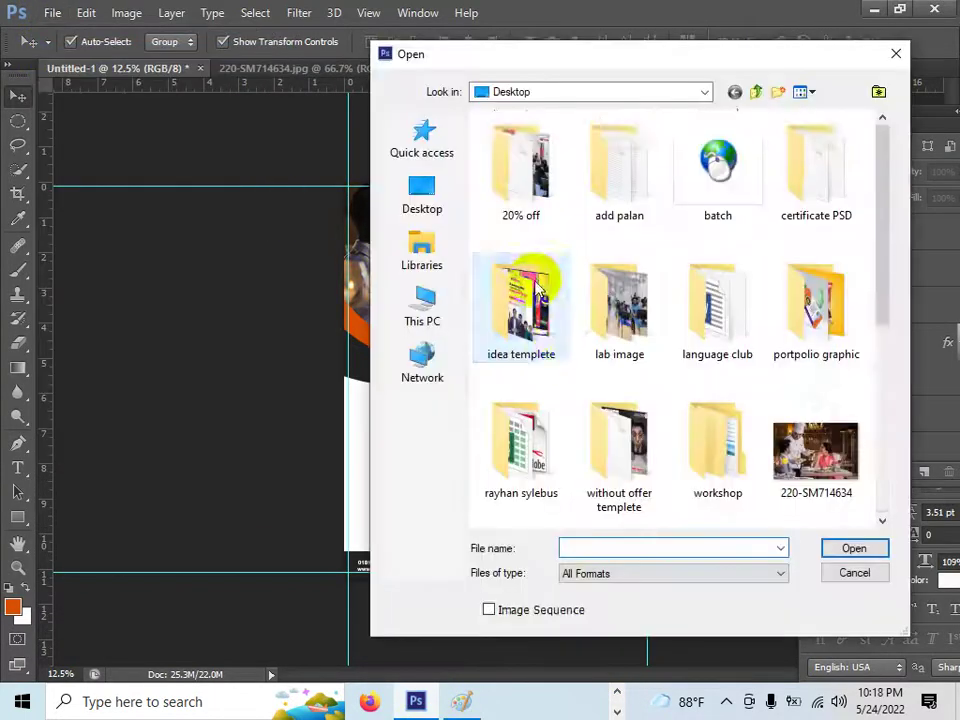
pyautogui.scroll(-10, 537, 290)
pyautogui.click(717, 480)
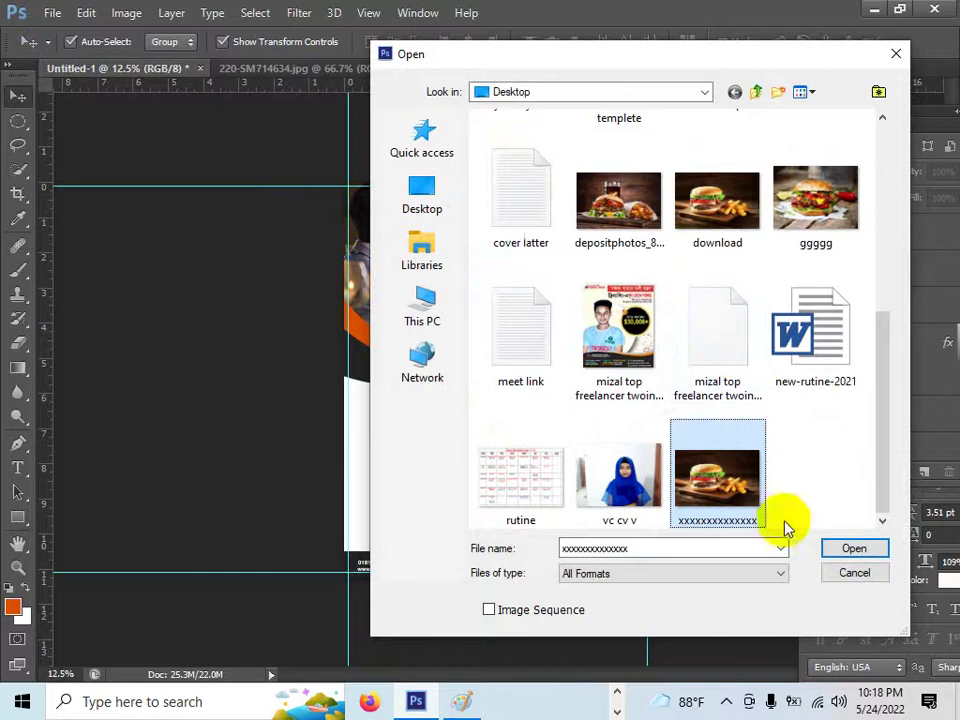
pyautogui.click(855, 550)
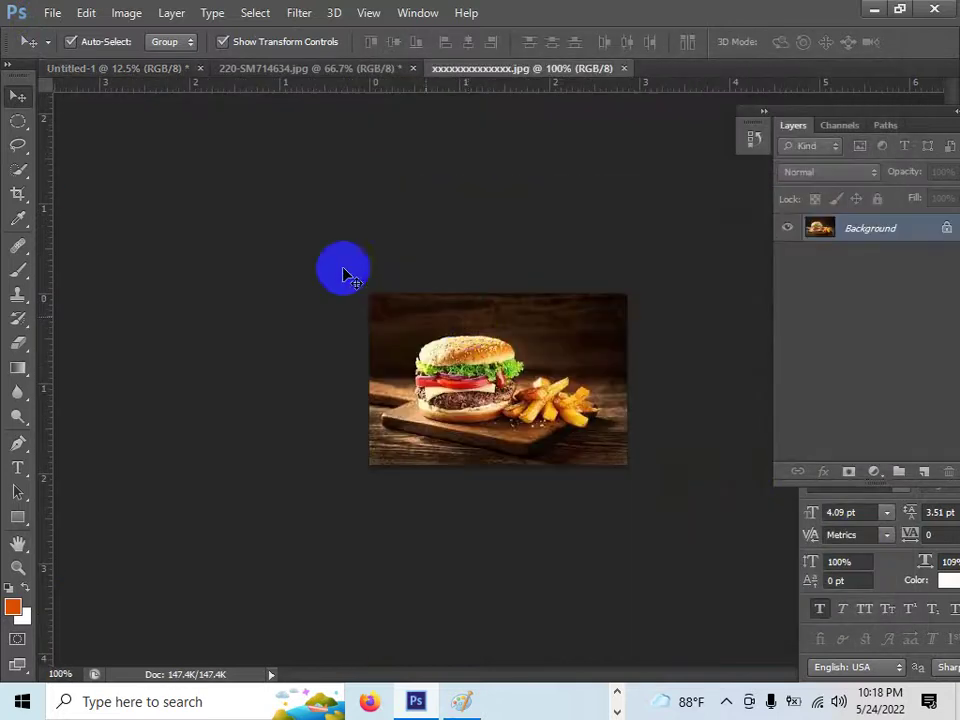
# Select a centred circle around the burger with the Elliptical Marquee and cut it out.
pyautogui.click(18, 121)
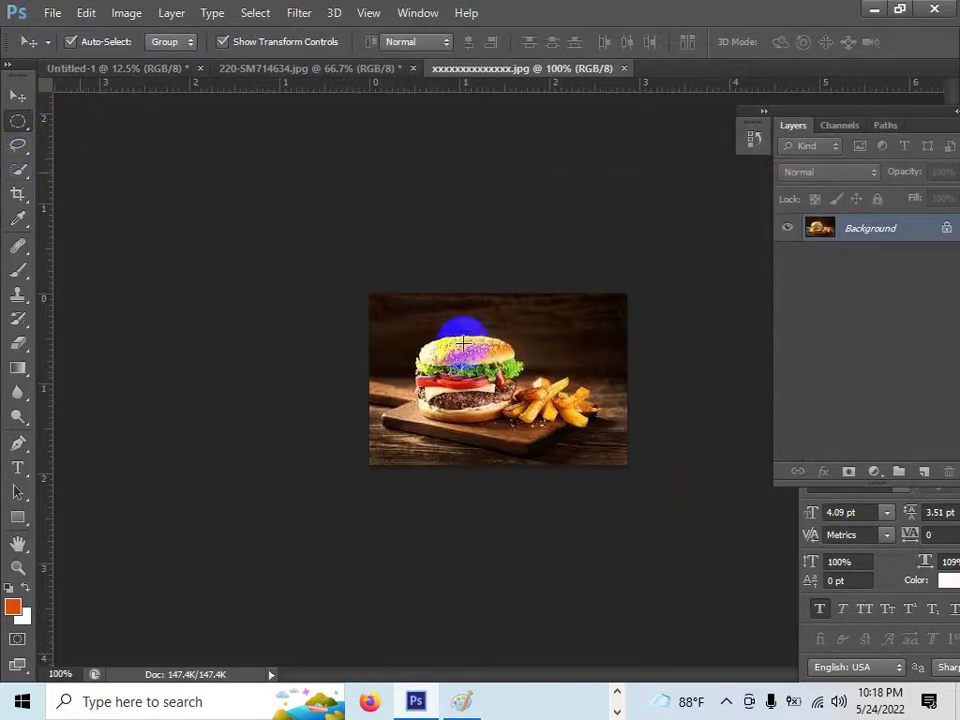
pyautogui.moveTo(397, 293); pyautogui.dragTo(558, 471)
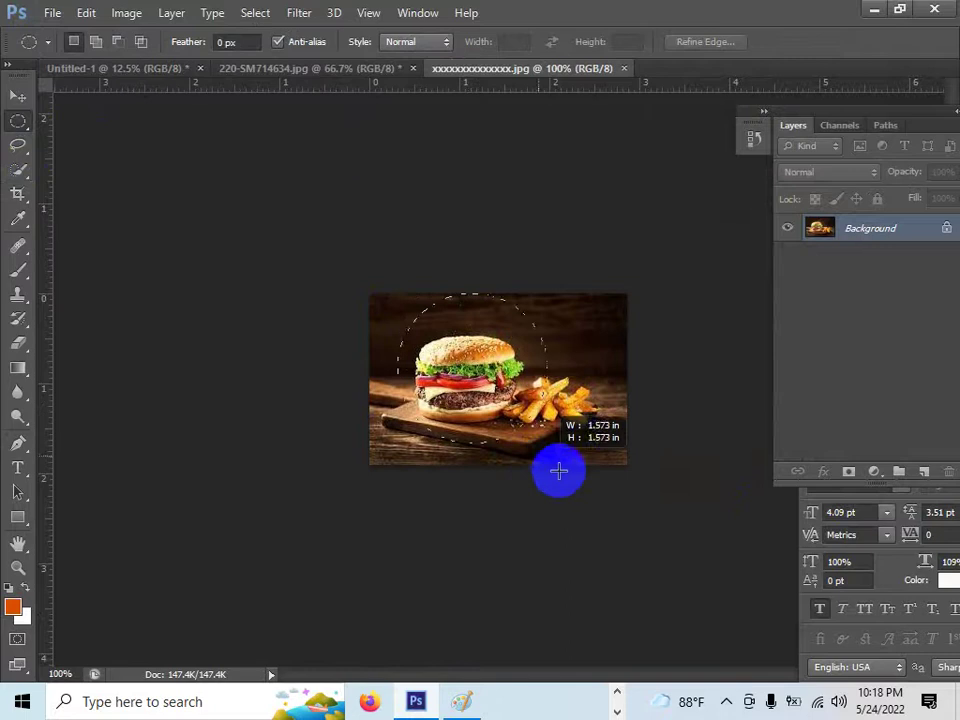
pyautogui.moveTo(487, 413); pyautogui.dragTo(490, 413)
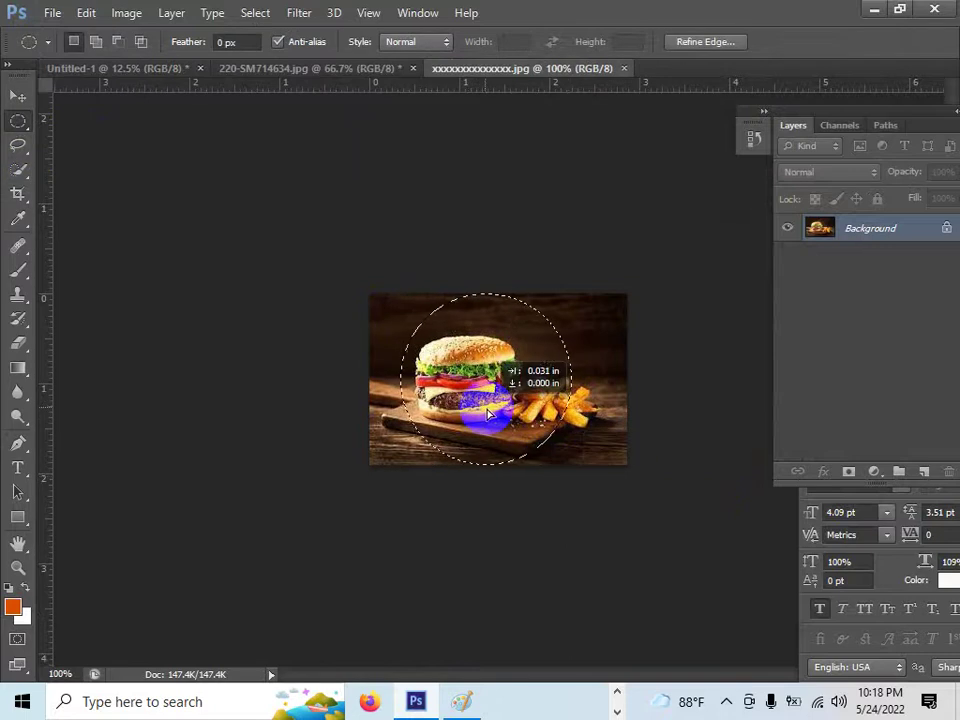
pyautogui.press('Delete')
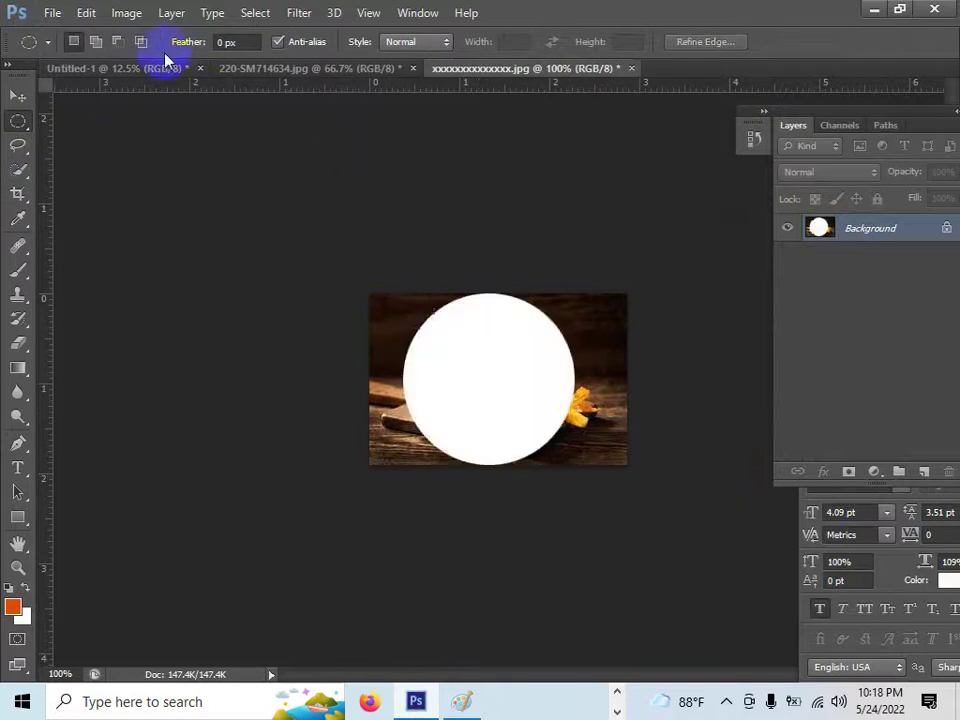
pyautogui.click(152, 68)
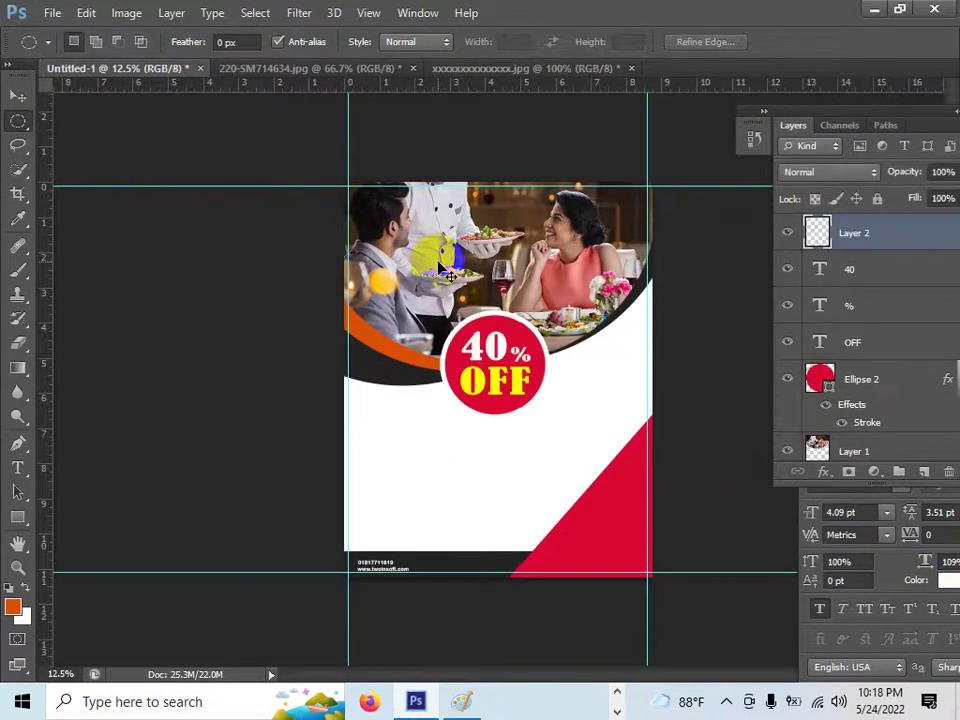
# Bring the burger circle into the flyer and enlarge it.
pyautogui.moveTo(492, 335); pyautogui.dragTo(470, 390)
pyautogui.click(25, 101)
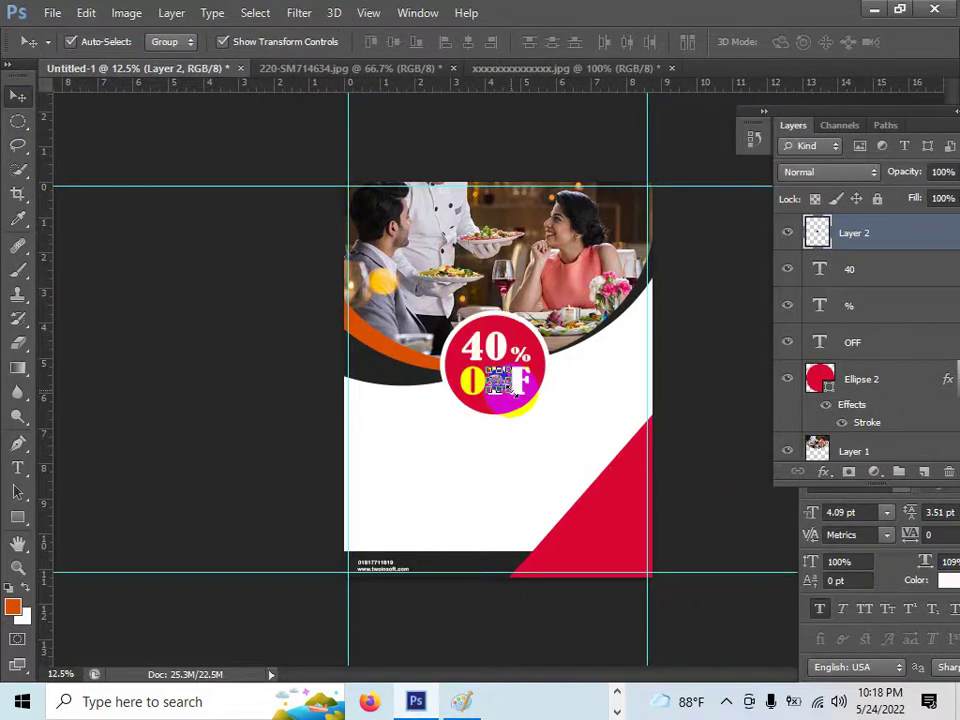
pyautogui.hotkey('ctrl', 't')
pyautogui.moveTo(527, 405); pyautogui.dragTo(575, 467)
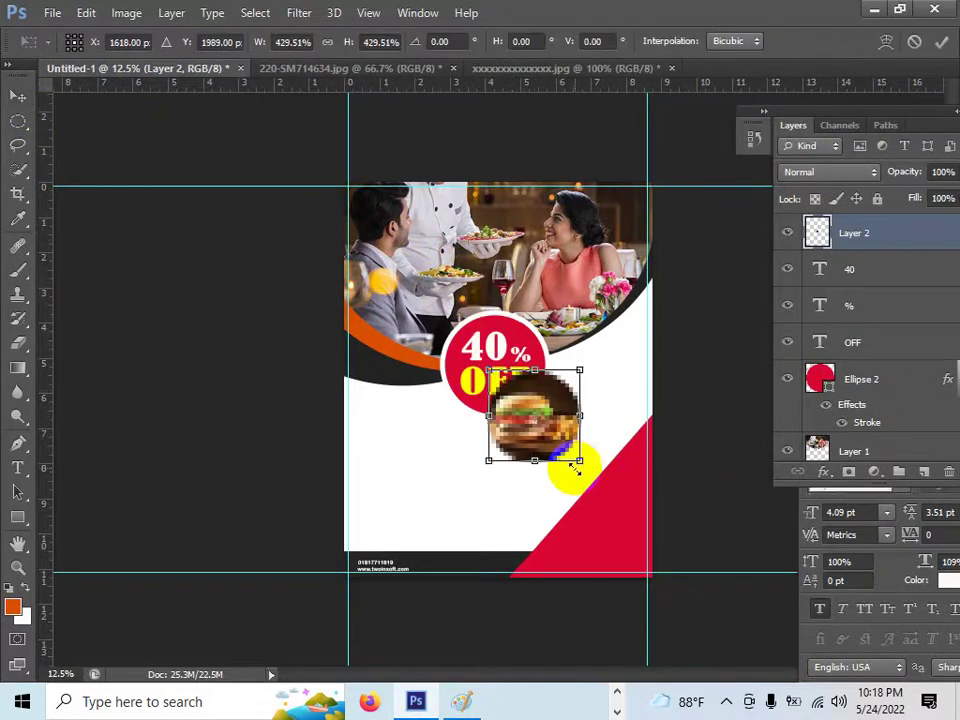
pyautogui.press('Return')
# Position the burger circle over the red lower-right corner and enlarge it to about 111%.
pyautogui.moveTo(532, 392); pyautogui.dragTo(578, 487)
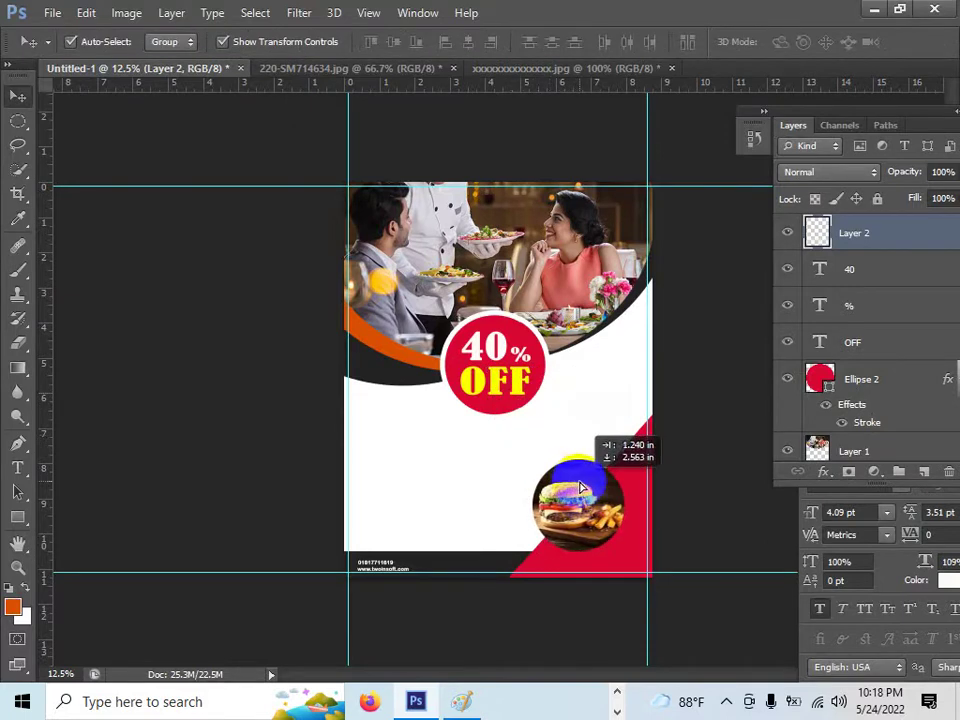
pyautogui.moveTo(580, 487); pyautogui.dragTo(598, 513)
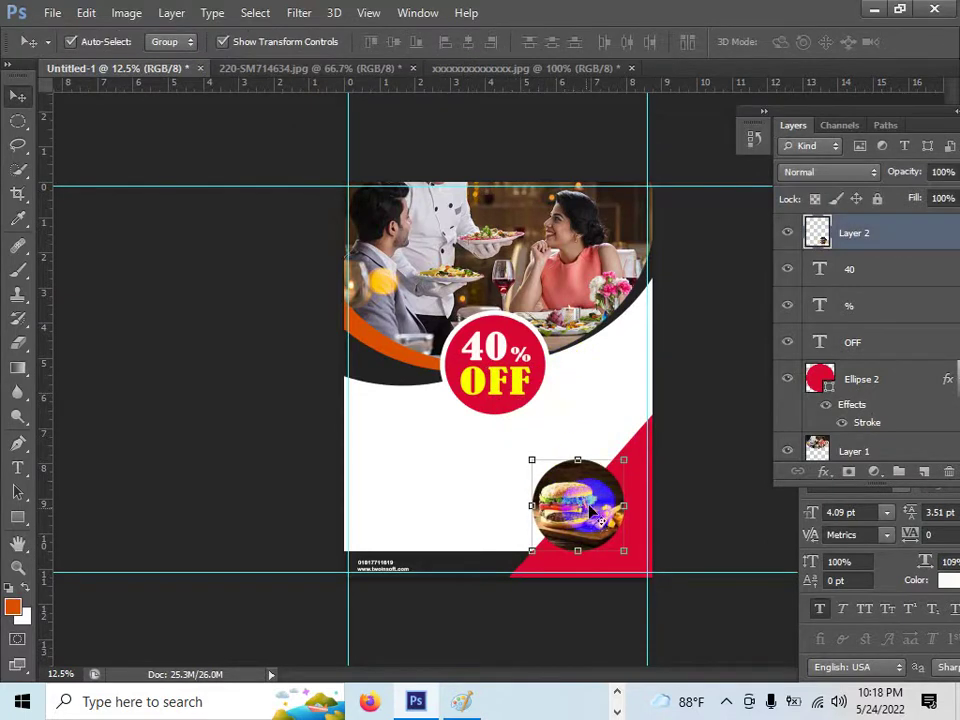
pyautogui.click(800, 613)
pyautogui.hotkey('ctrl', 't')
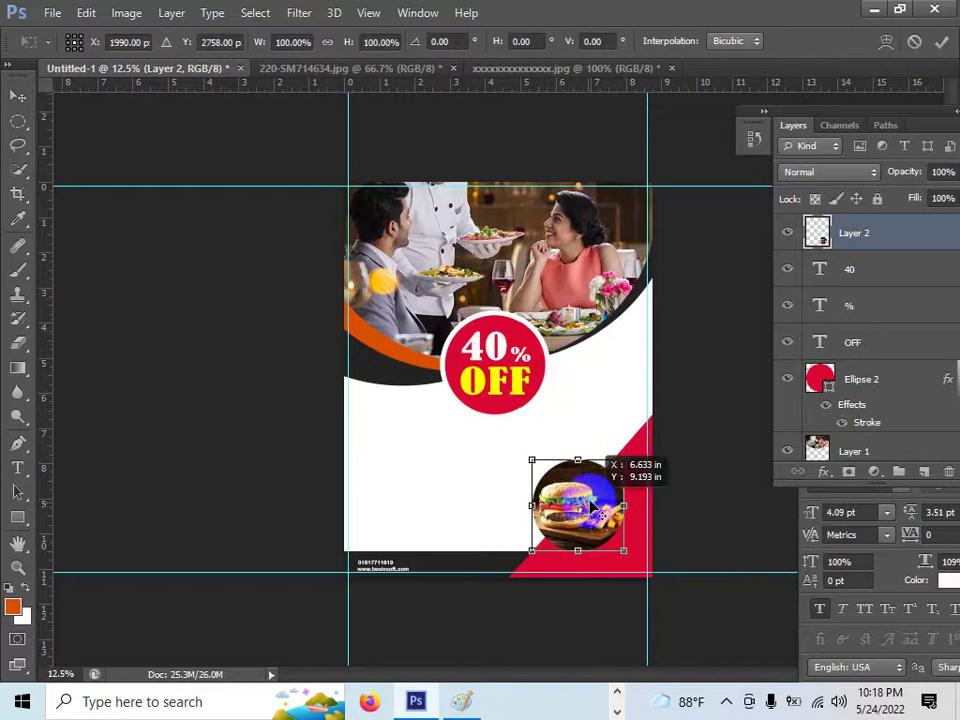
pyautogui.moveTo(624, 460); pyautogui.dragTo(628, 452)
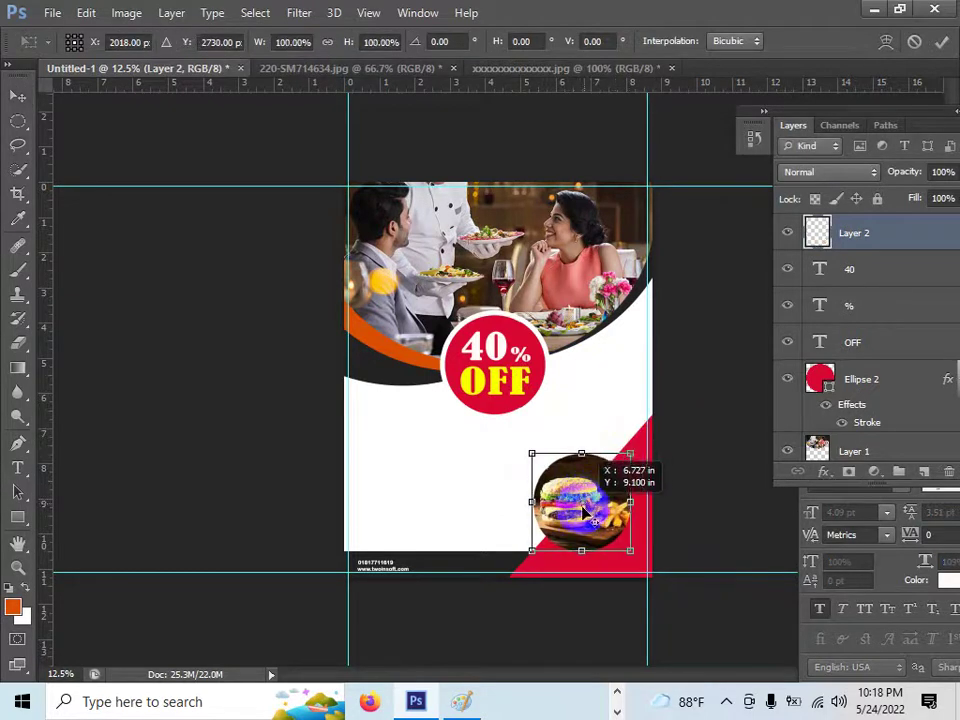
pyautogui.moveTo(531, 550); pyautogui.dragTo(524, 560)
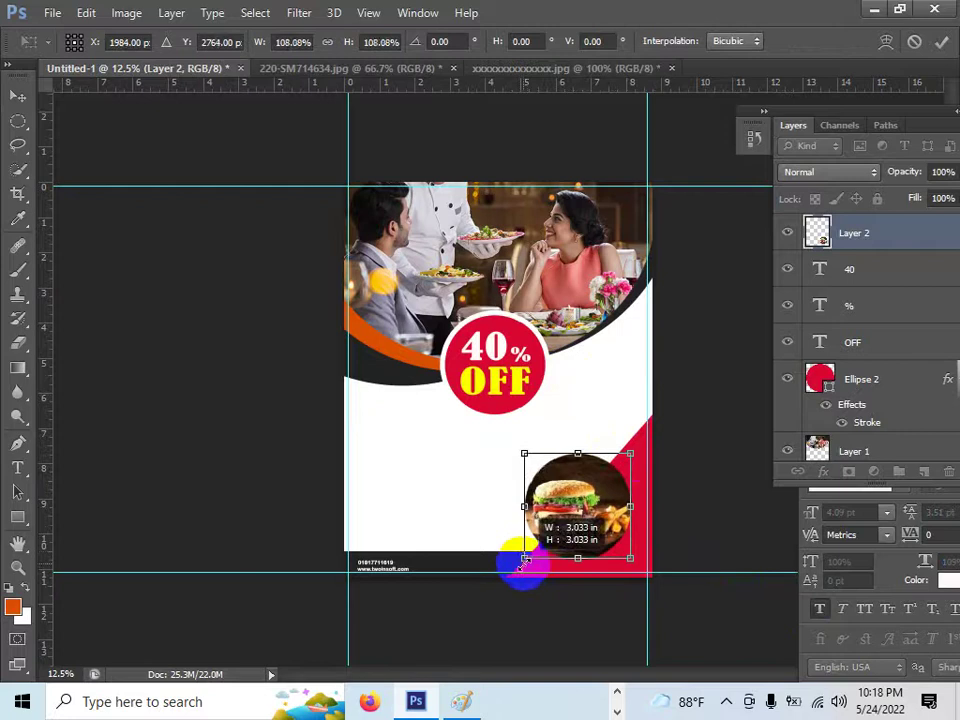
pyautogui.moveTo(630, 454); pyautogui.dragTo(634, 450)
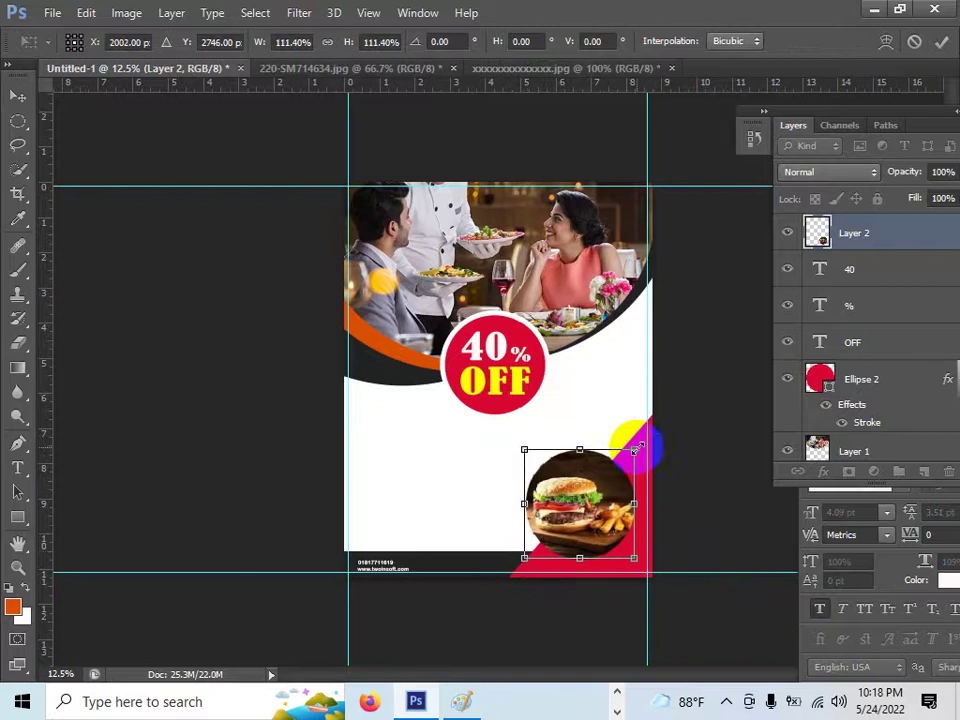
pyautogui.press('Return')
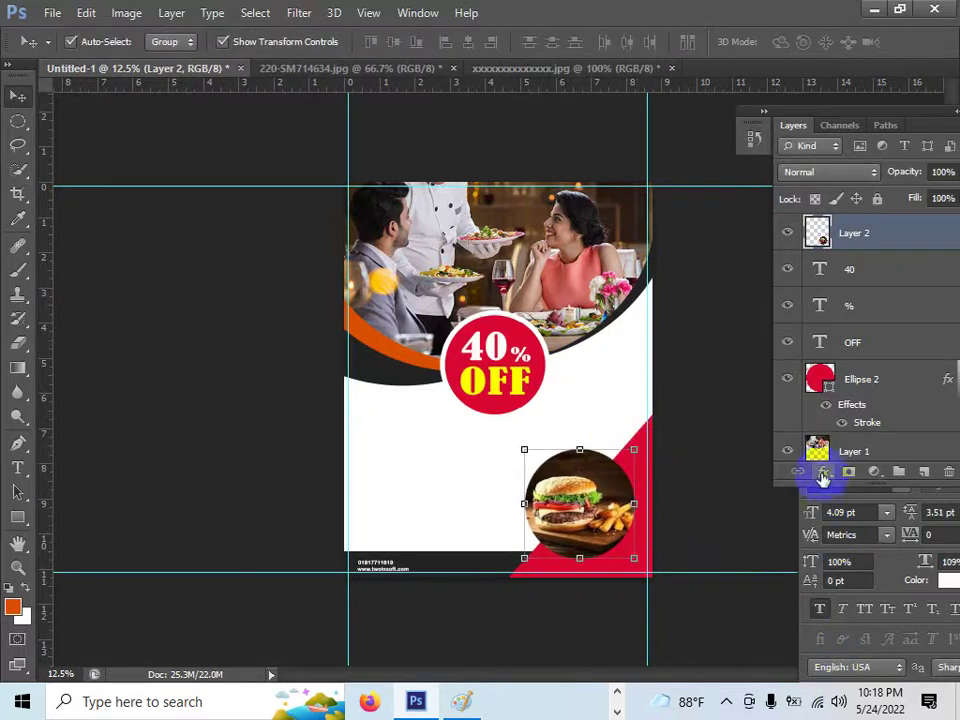
pyautogui.click(823, 478)
# Give the burger circle a white Stroke layer style.
pyautogui.click(838, 298)
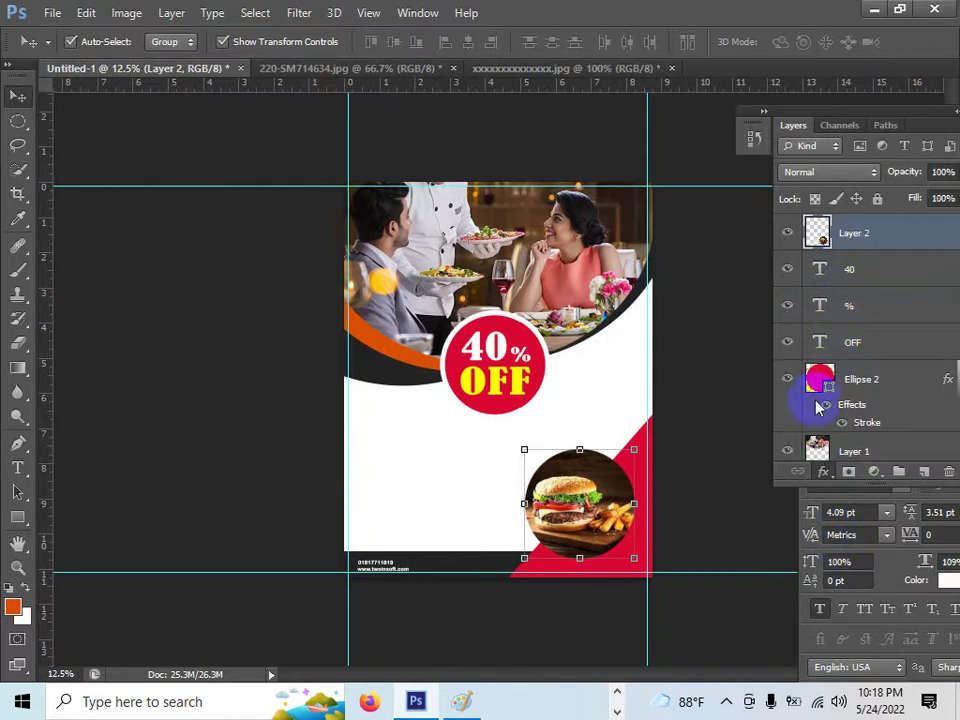
pyautogui.doubleClick(811, 425)
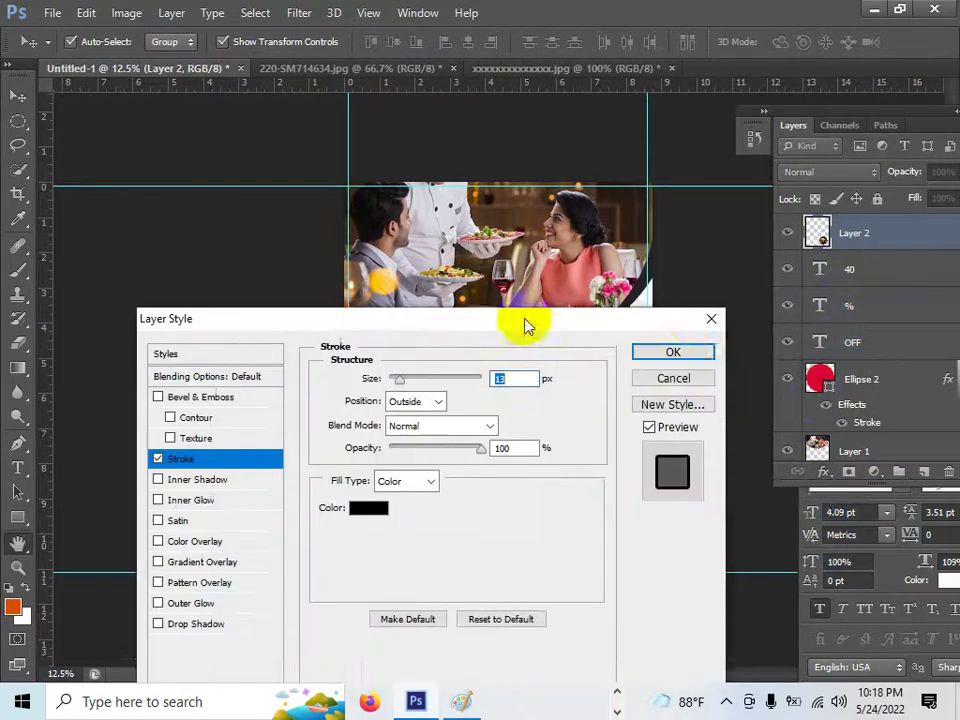
pyautogui.moveTo(525, 326); pyautogui.dragTo(802, 344)
pyautogui.click(621, 520)
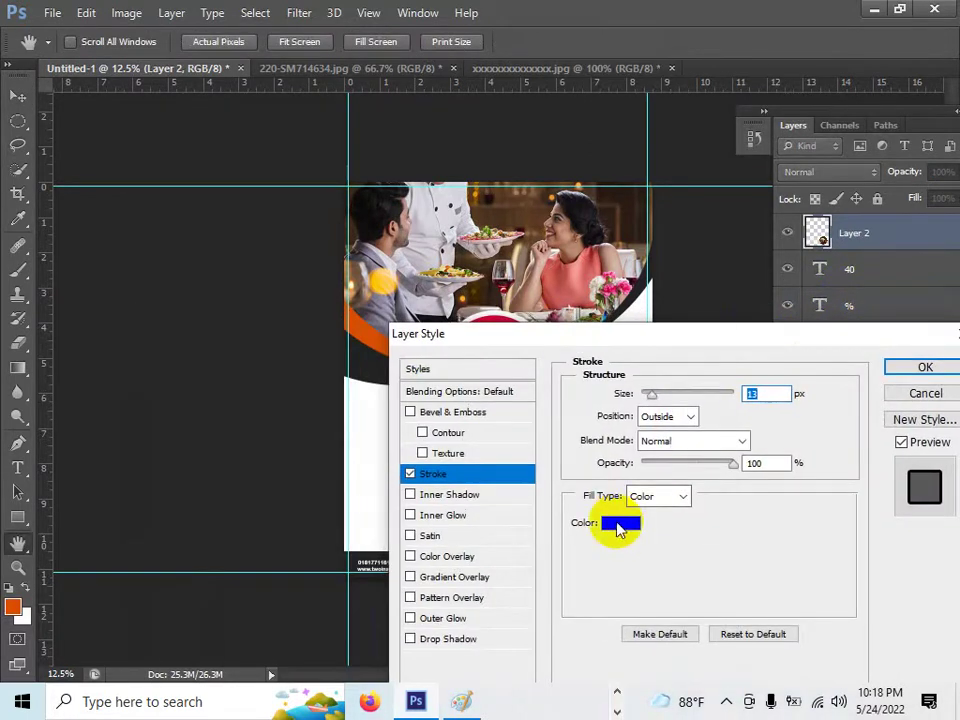
pyautogui.click(216, 260)
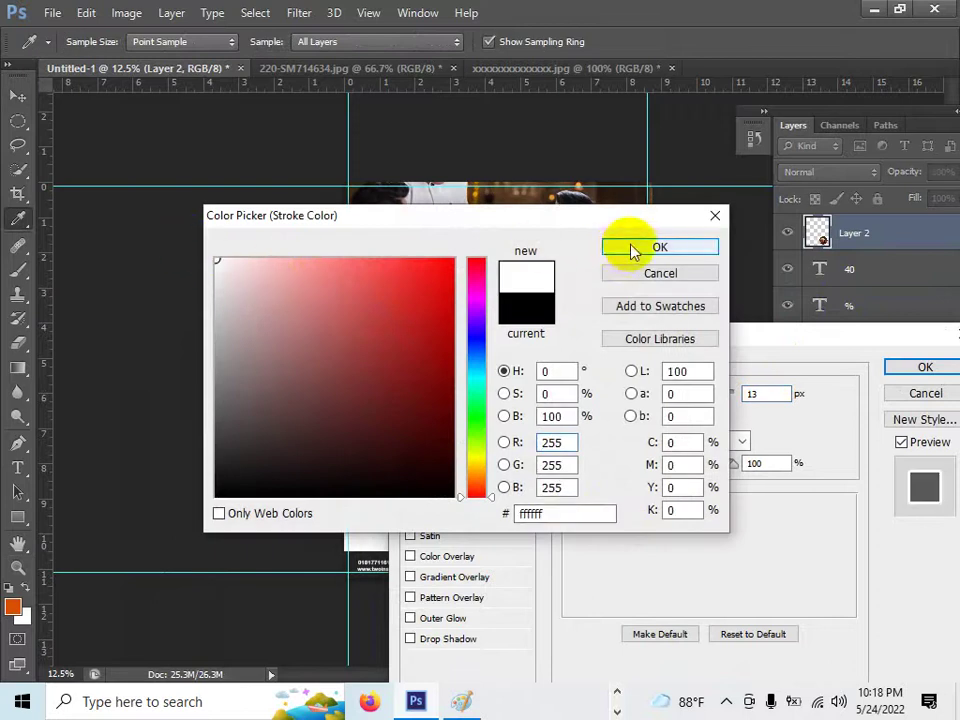
pyautogui.click(632, 250)
pyautogui.moveTo(560, 333); pyautogui.dragTo(112, 180)
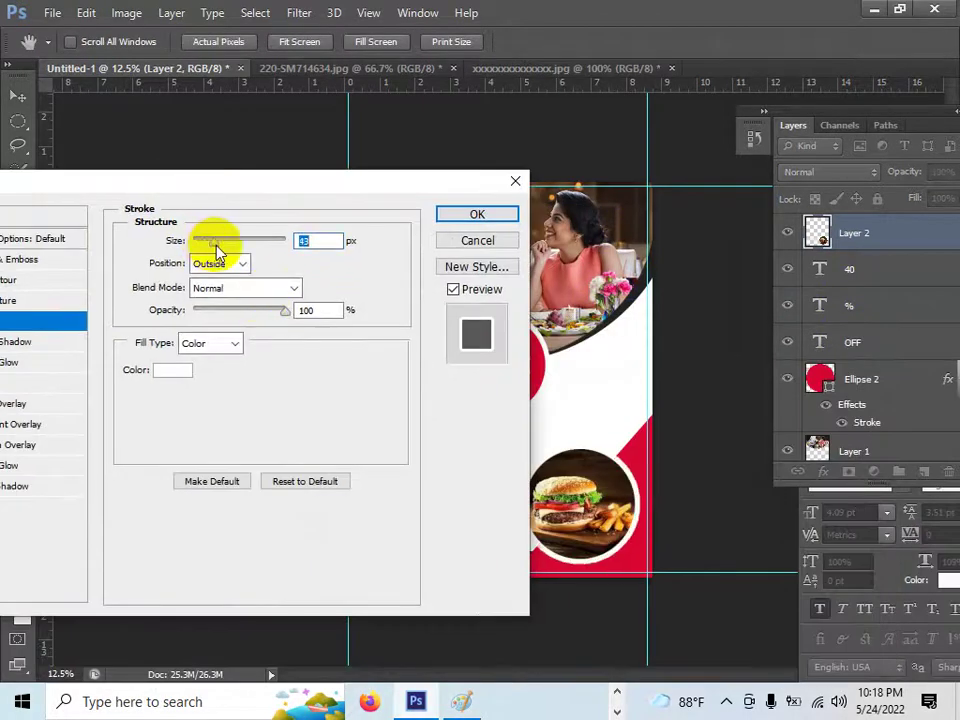
pyautogui.click(472, 217)
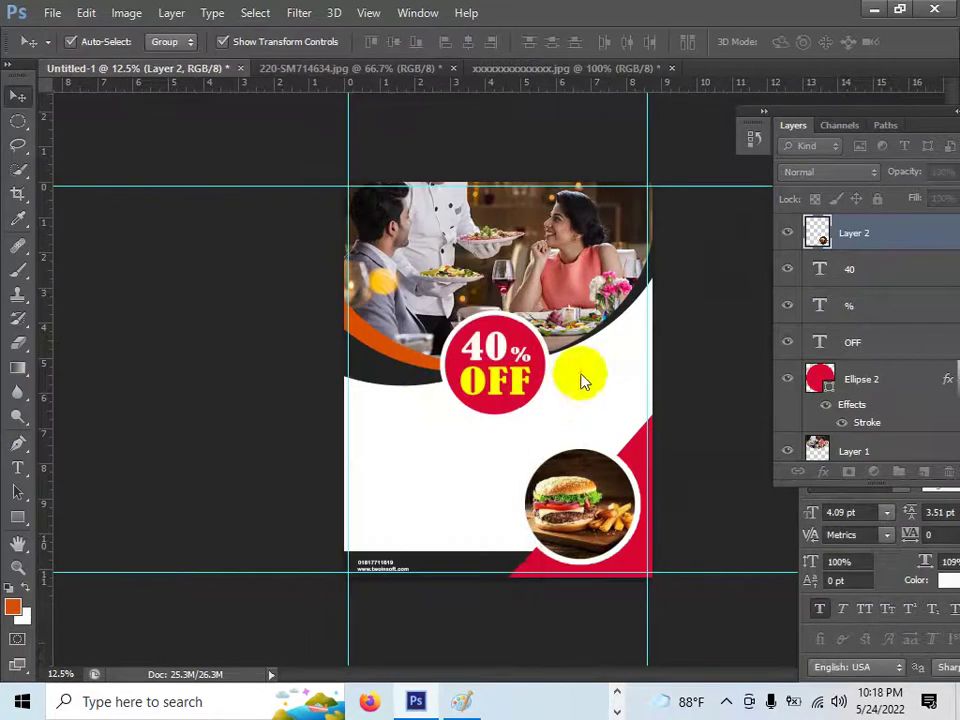
# Fine-tune the burger circle's size and position in the corner.
pyautogui.moveTo(537, 462); pyautogui.dragTo(591, 484)
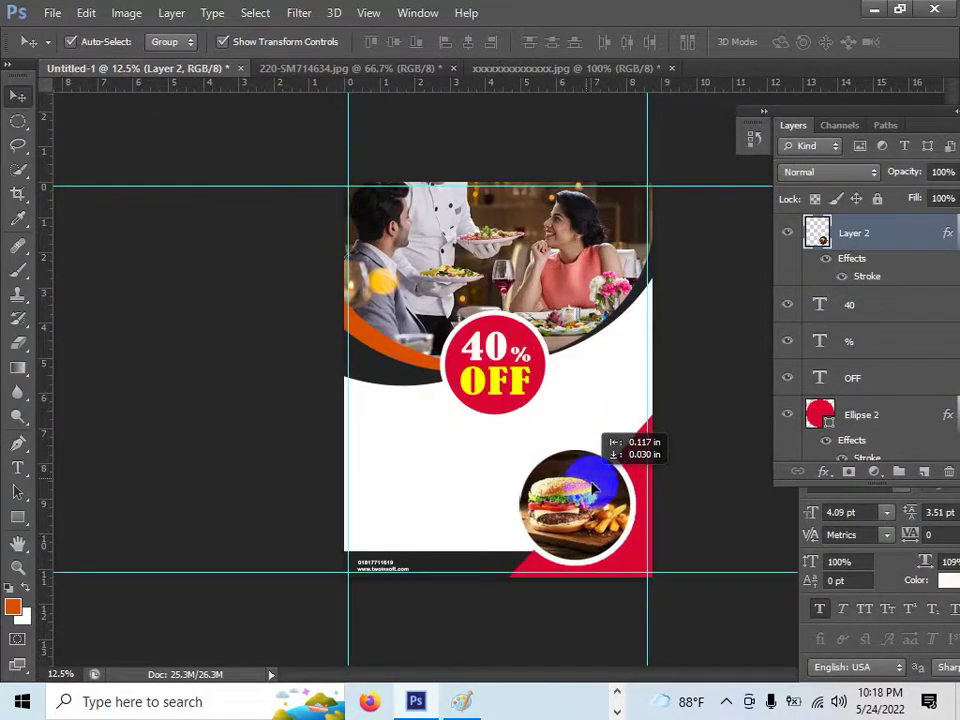
pyautogui.moveTo(593, 487); pyautogui.dragTo(590, 490)
pyautogui.moveTo(520, 561); pyautogui.dragTo(525, 553)
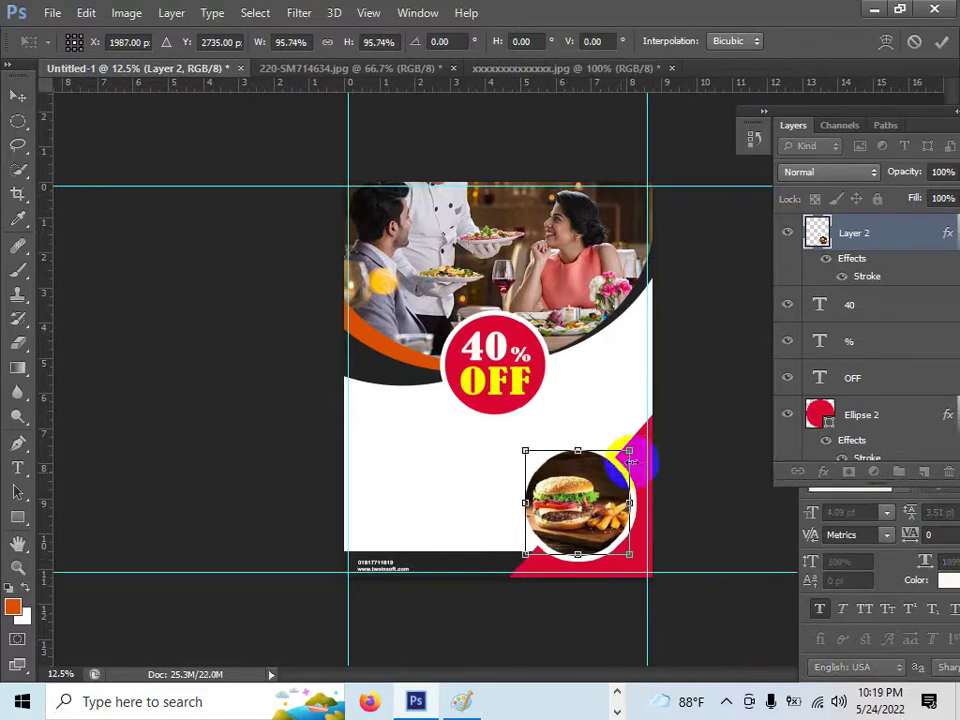
pyautogui.moveTo(630, 452); pyautogui.dragTo(633, 449)
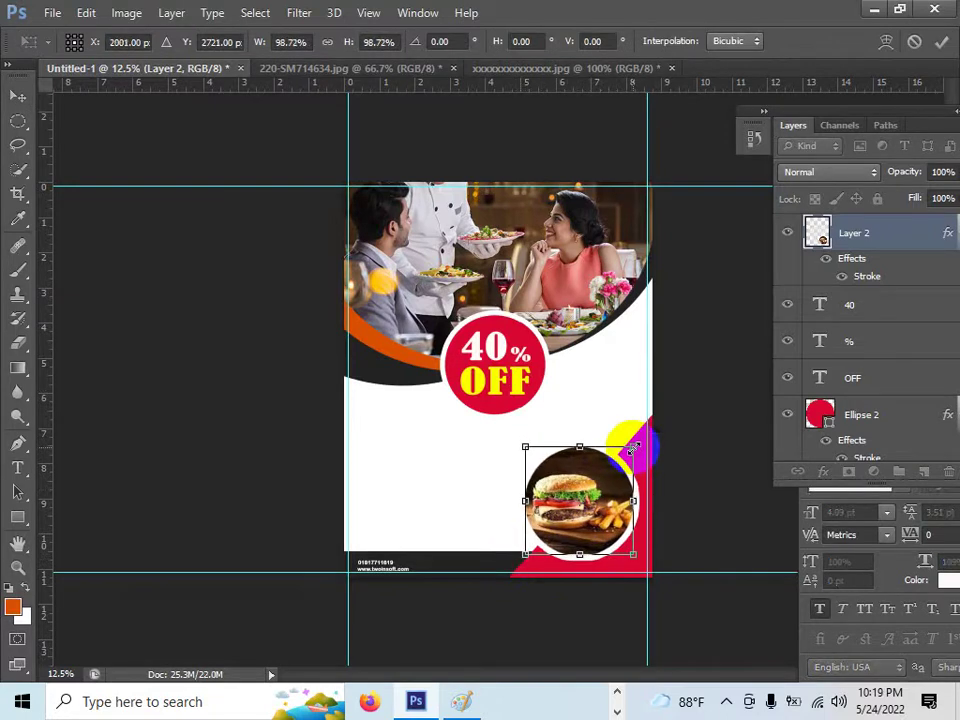
pyautogui.press('Return')
pyautogui.moveTo(601, 432); pyautogui.dragTo(605, 428)
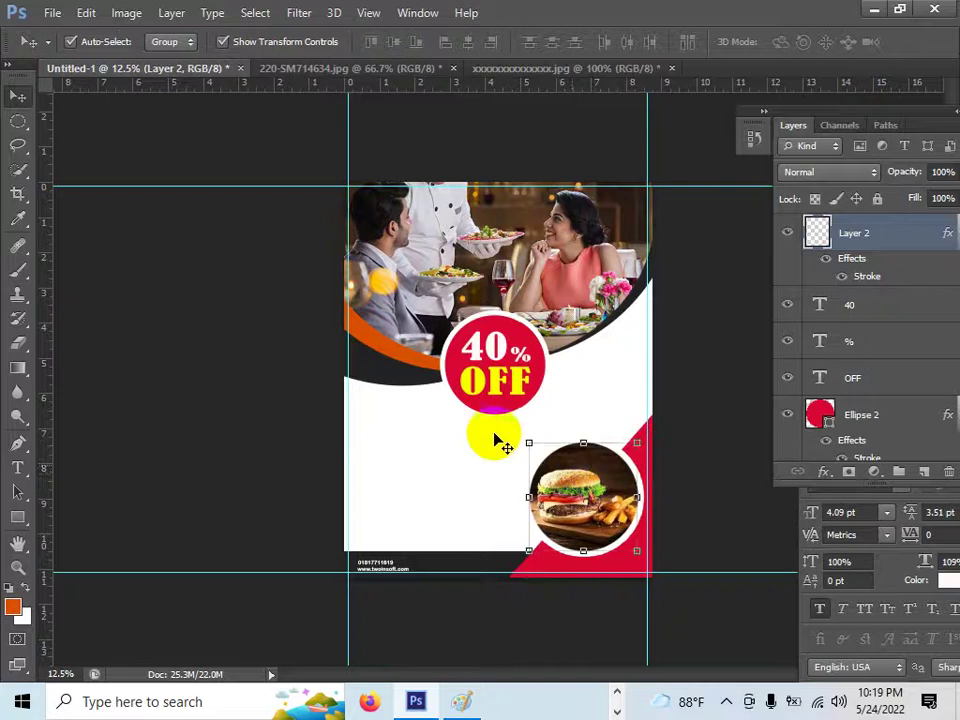
pyautogui.click(460, 428)
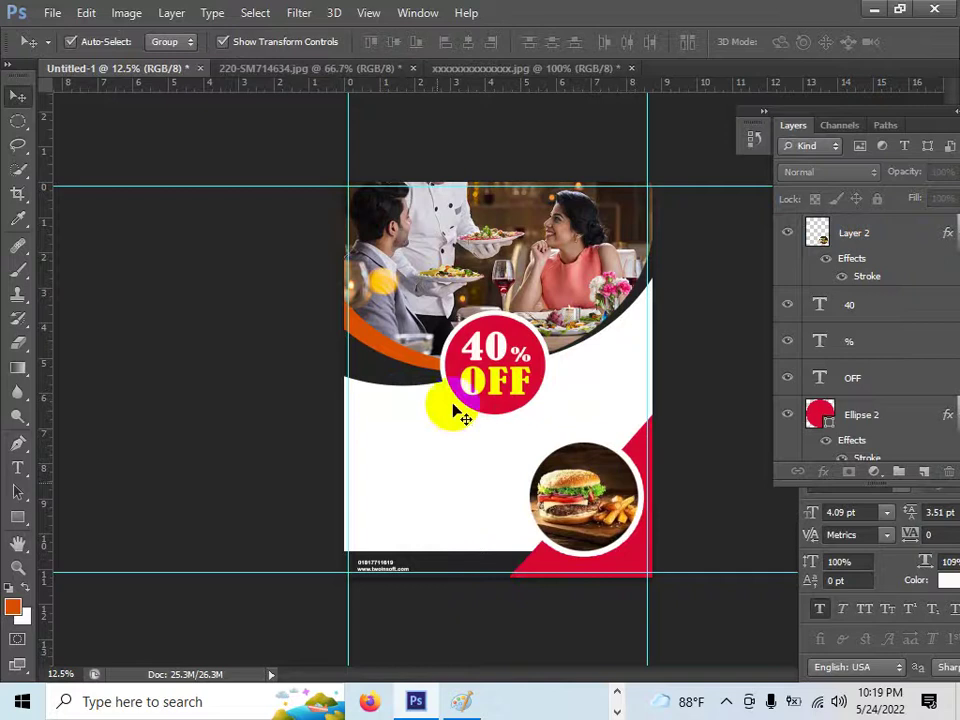
# Duplicate the 40 text into the blank area left of the burger.
pyautogui.click(476, 345)
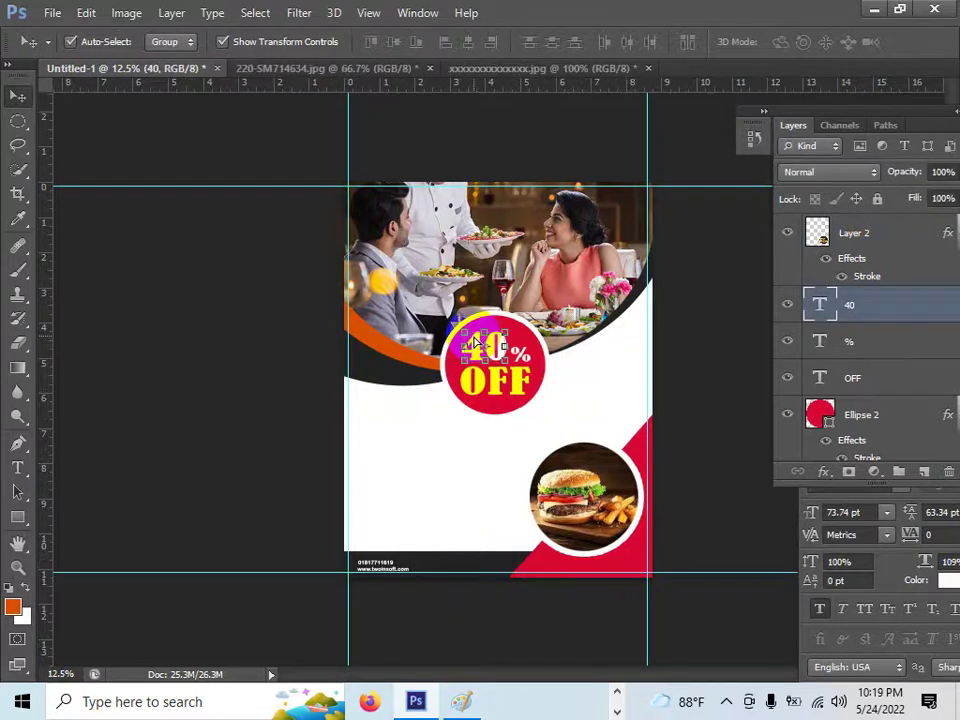
pyautogui.moveTo(476, 345); pyautogui.dragTo(408, 442)
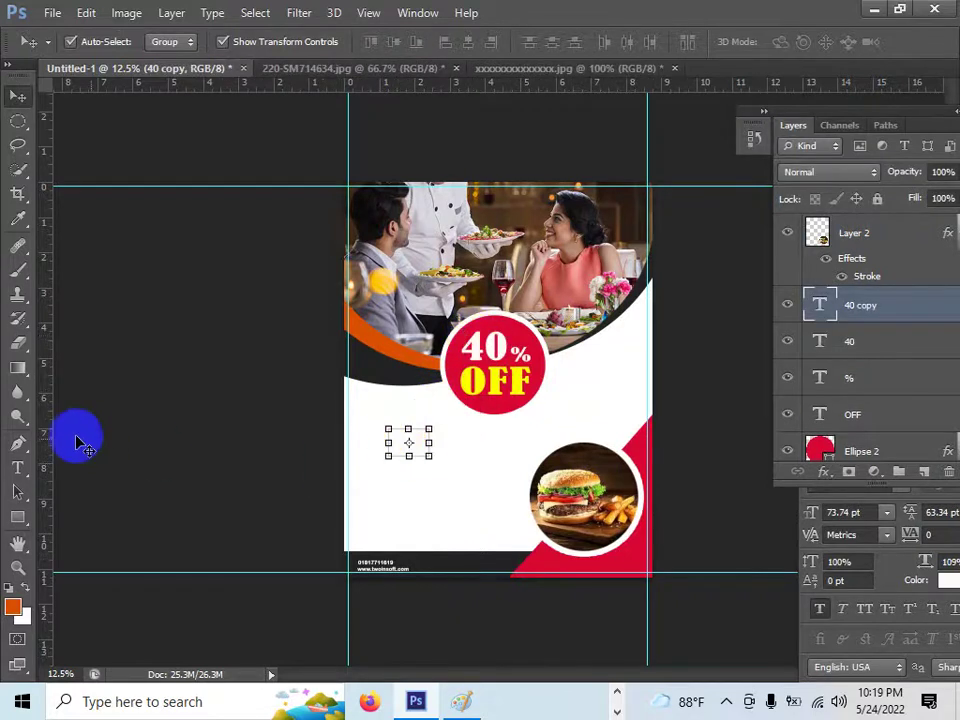
pyautogui.click(17, 467)
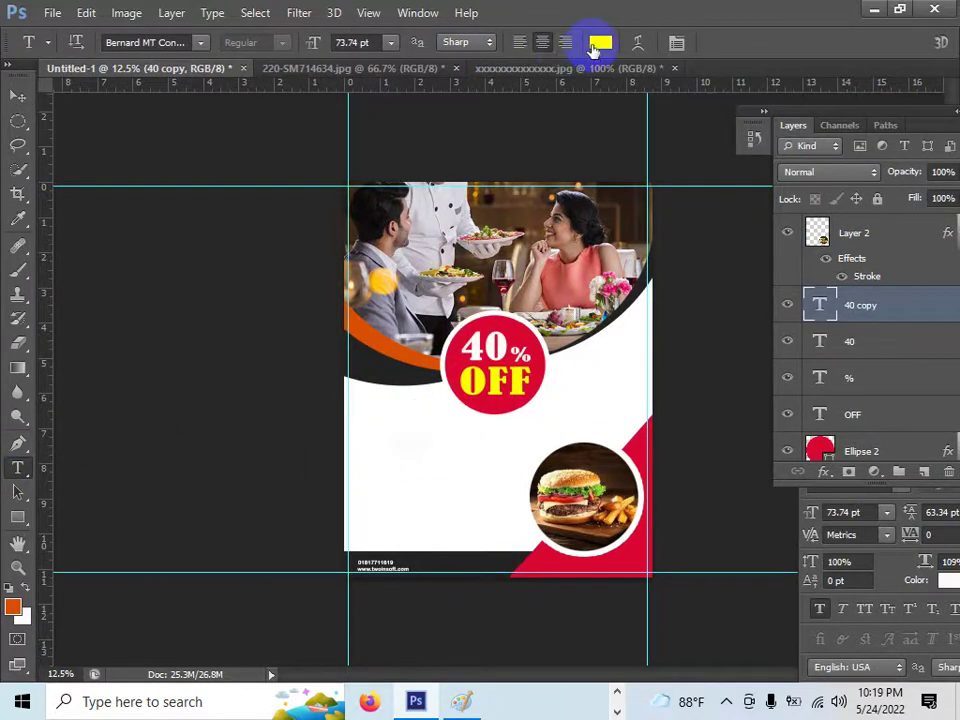
pyautogui.click(597, 44)
# Try bright red, then dark grey, as the copied 40 text colour.
pyautogui.click(432, 271)
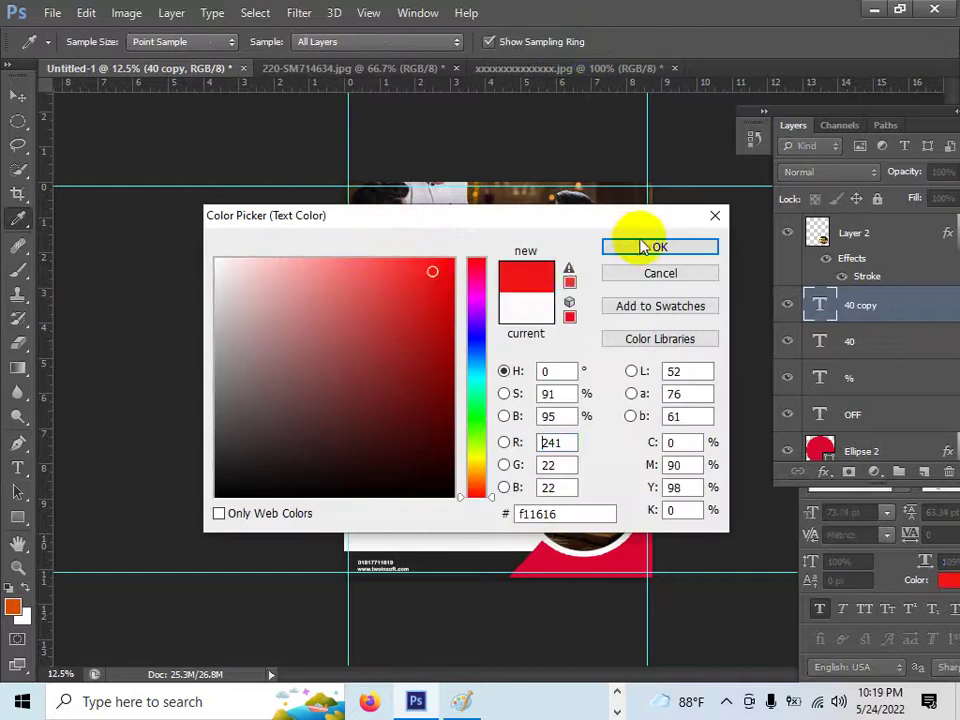
pyautogui.click(645, 247)
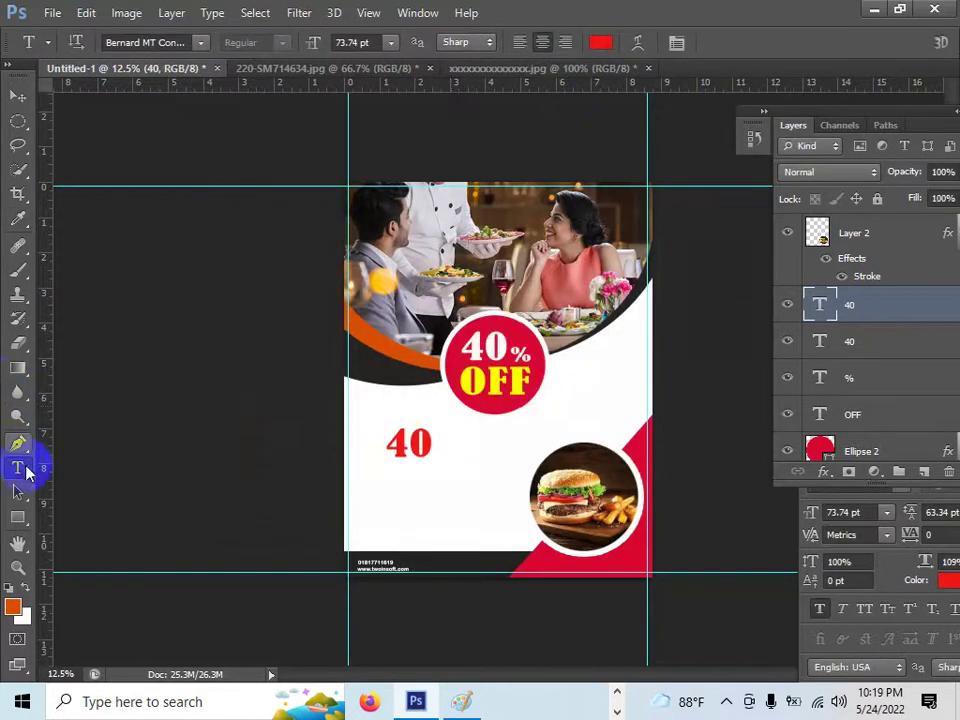
pyautogui.click(597, 44)
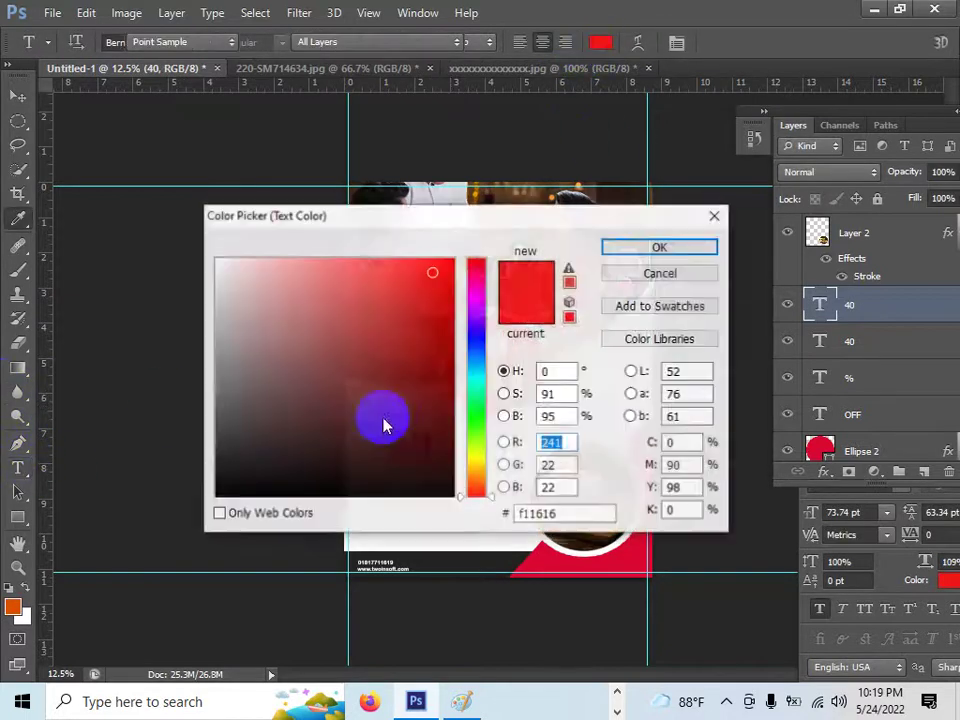
pyautogui.click(218, 448)
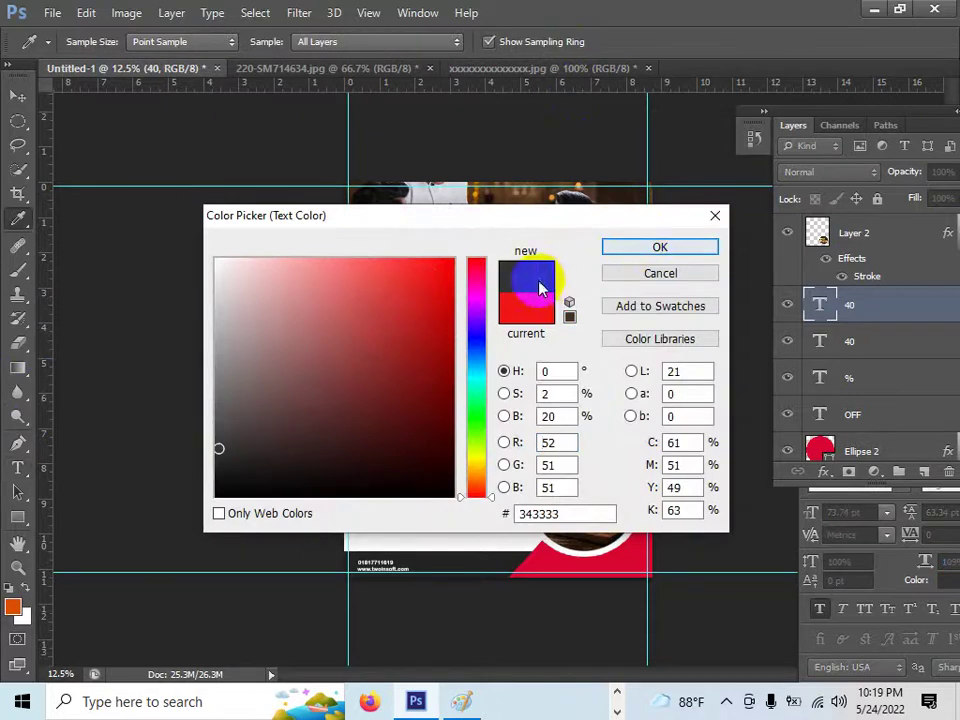
pyautogui.moveTo(566, 224)
pyautogui.mouseDown()
pyautogui.moveTo(107, 85)
pyautogui.moveTo(417, 149)
pyautogui.mouseUp()
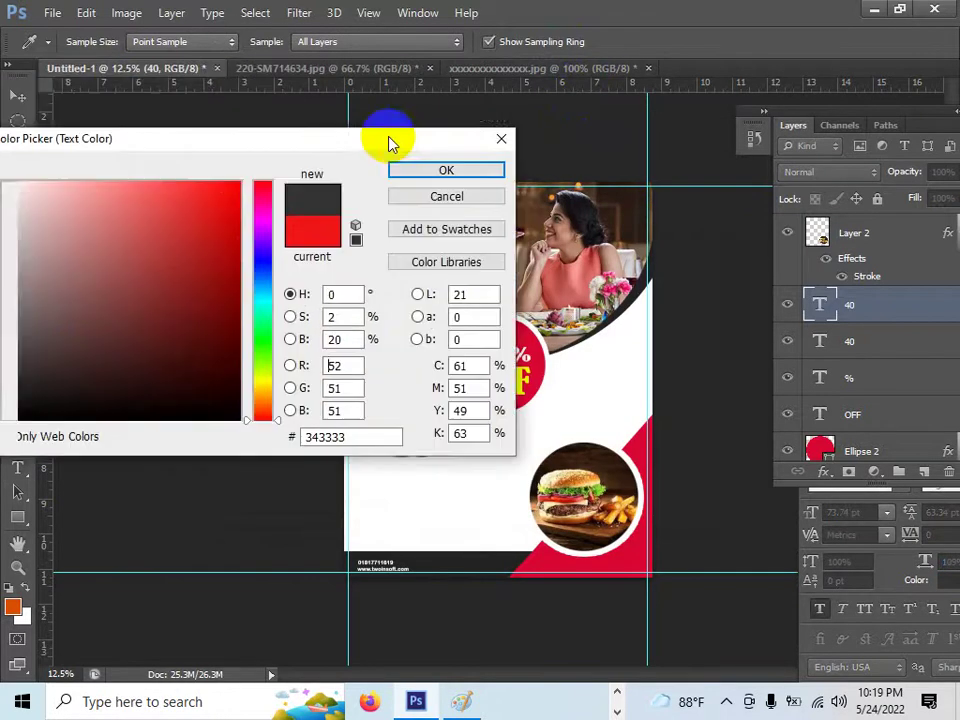
pyautogui.click(506, 174)
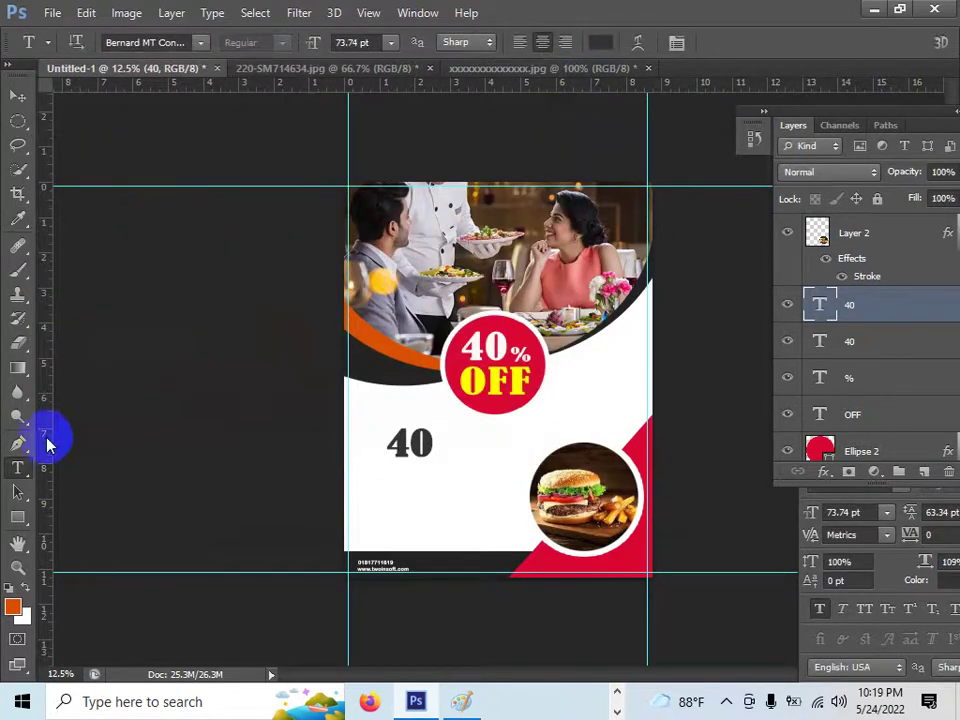
# Sample the 40% badge's crimson with the Eyedropper and read its hex code d80733.
pyautogui.click(18, 218)
pyautogui.click(493, 340)
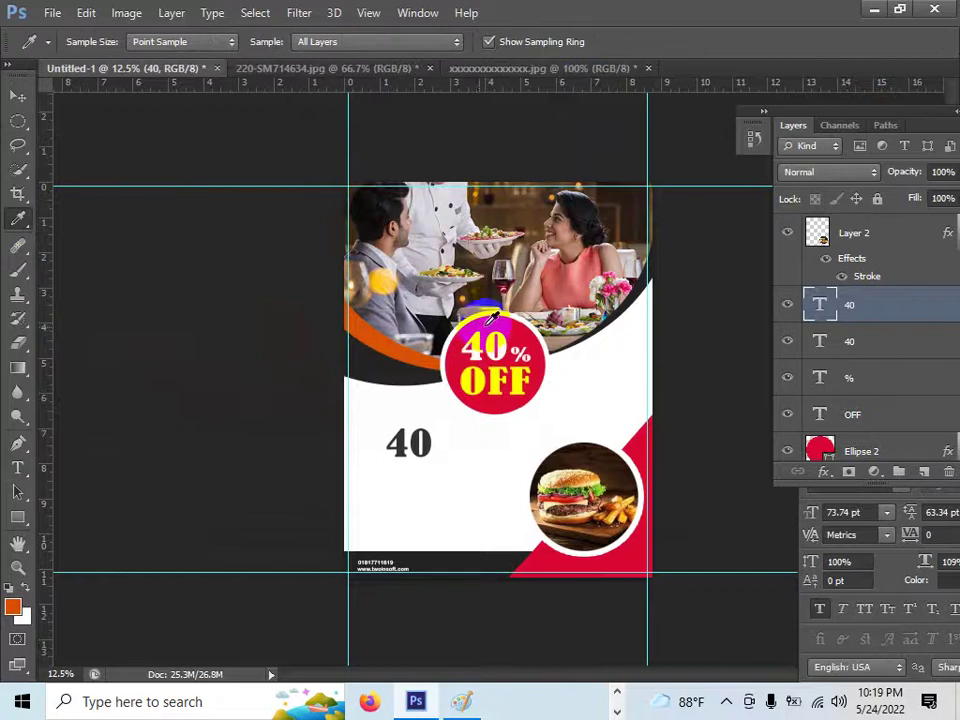
pyautogui.click(37, 603)
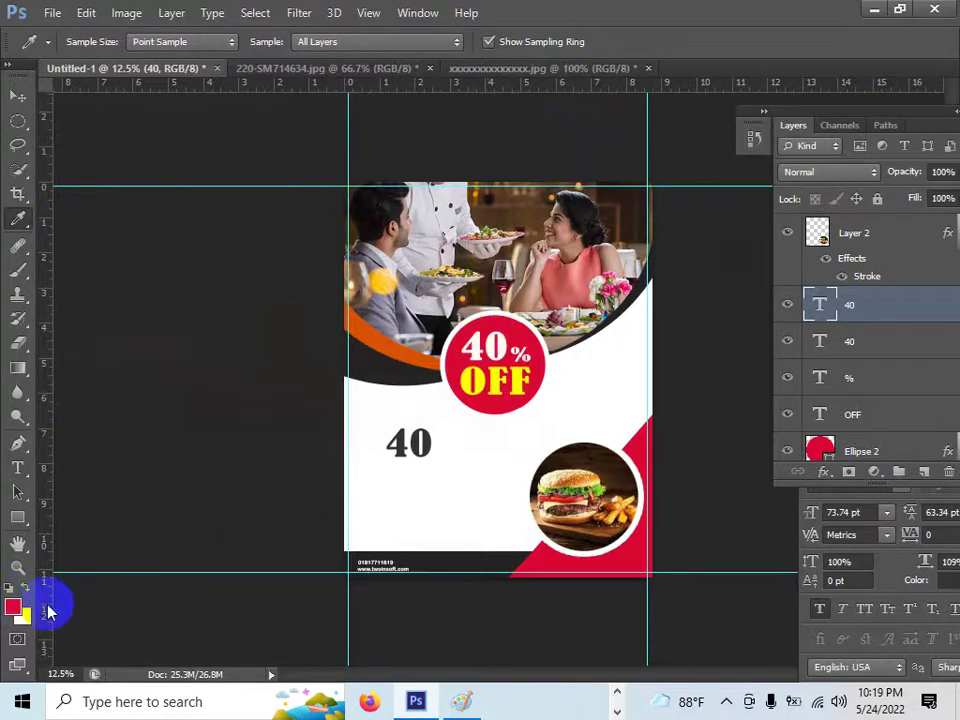
pyautogui.doubleClick(390, 441)
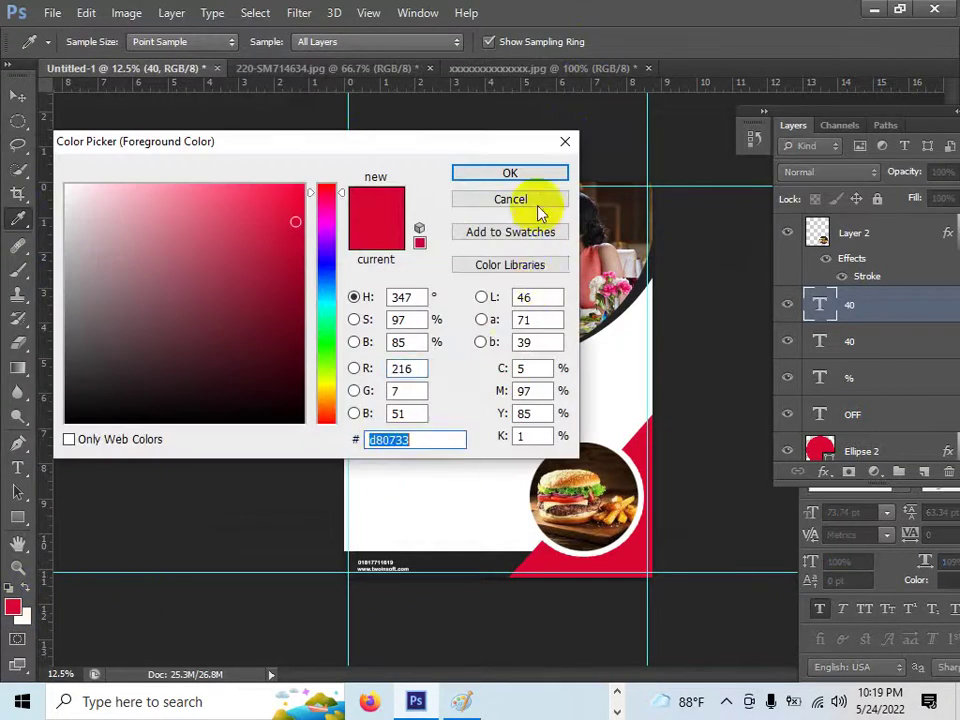
pyautogui.click(522, 176)
pyautogui.press('v')
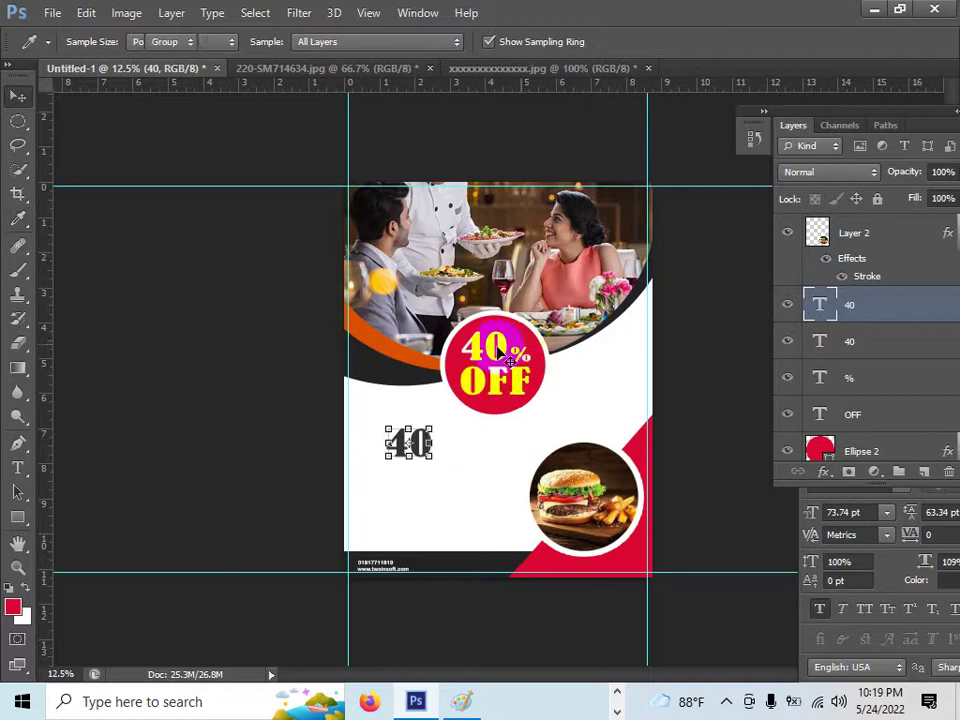
pyautogui.press('v')
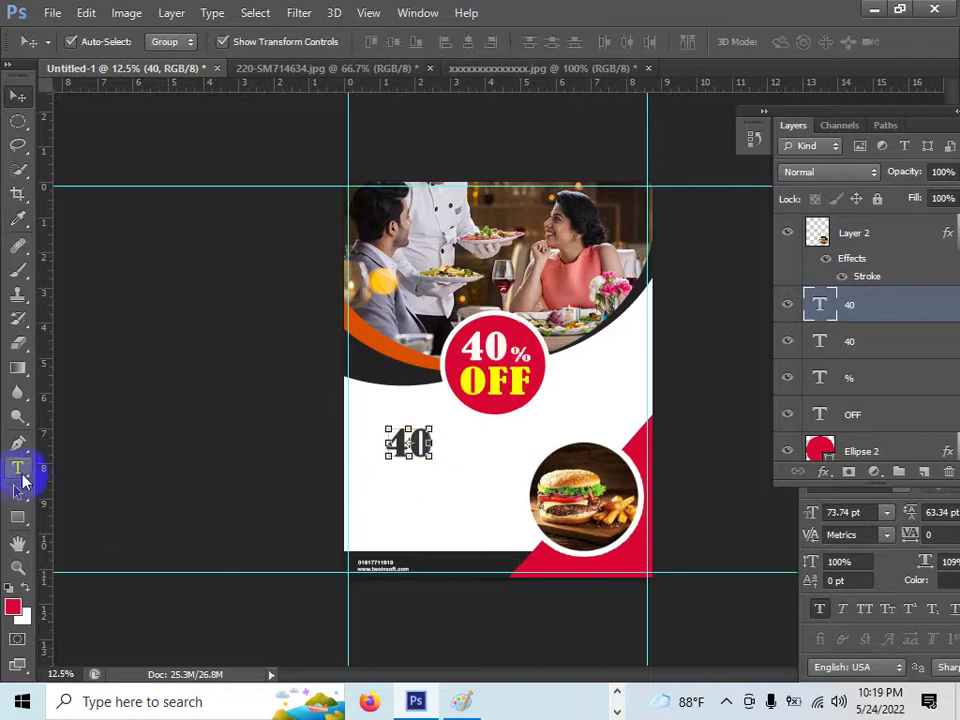
# Set the copied 40 text colour to d80733.
pyautogui.click(19, 470)
pyautogui.click(607, 43)
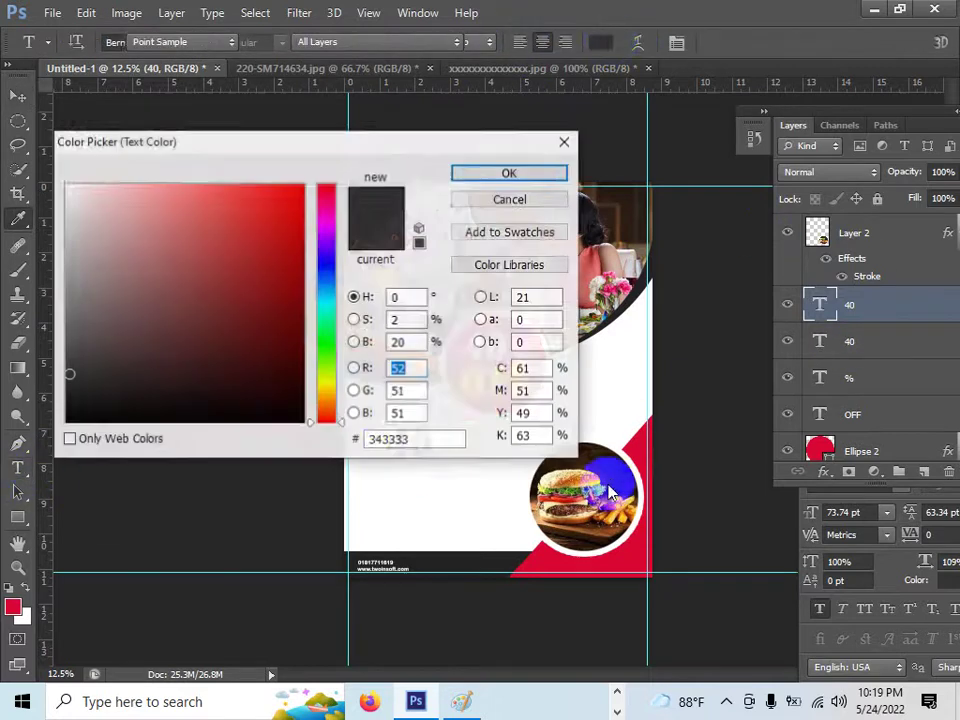
pyautogui.write('d80733')
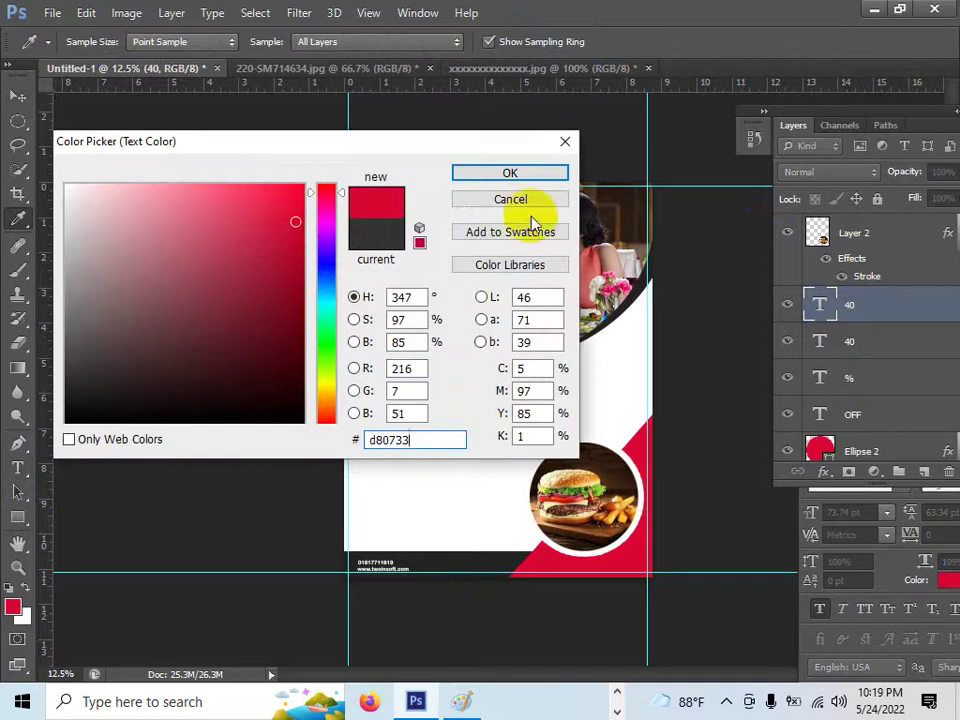
pyautogui.press('Return')
# Switch the copied 40 to Arial and retype it as CROWN.
pyautogui.click(199, 42)
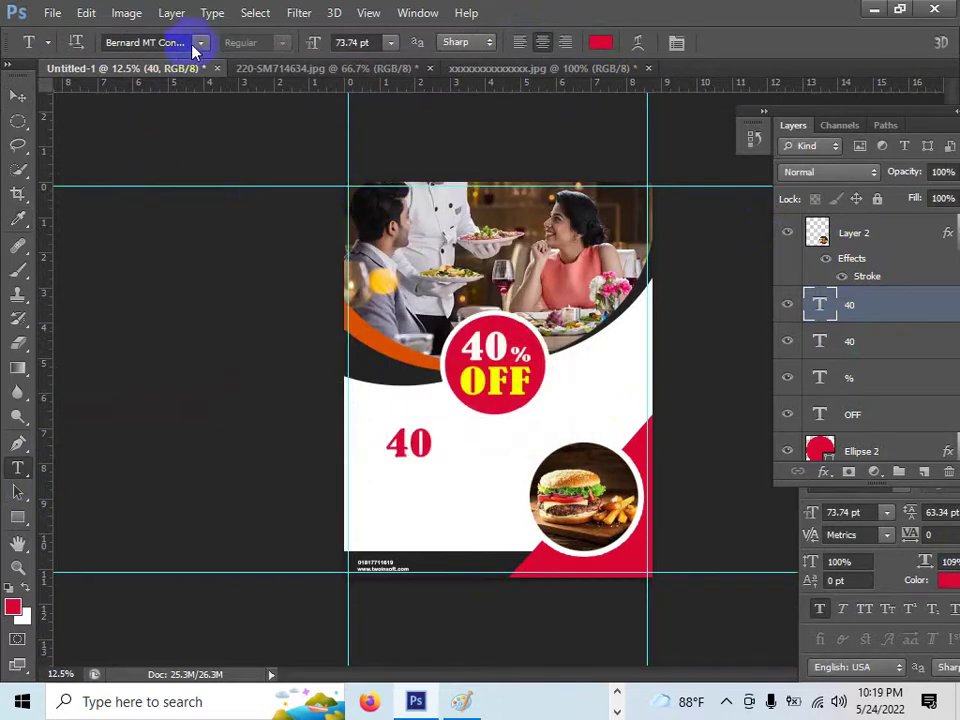
pyautogui.moveTo(407, 157); pyautogui.dragTo(407, 79)
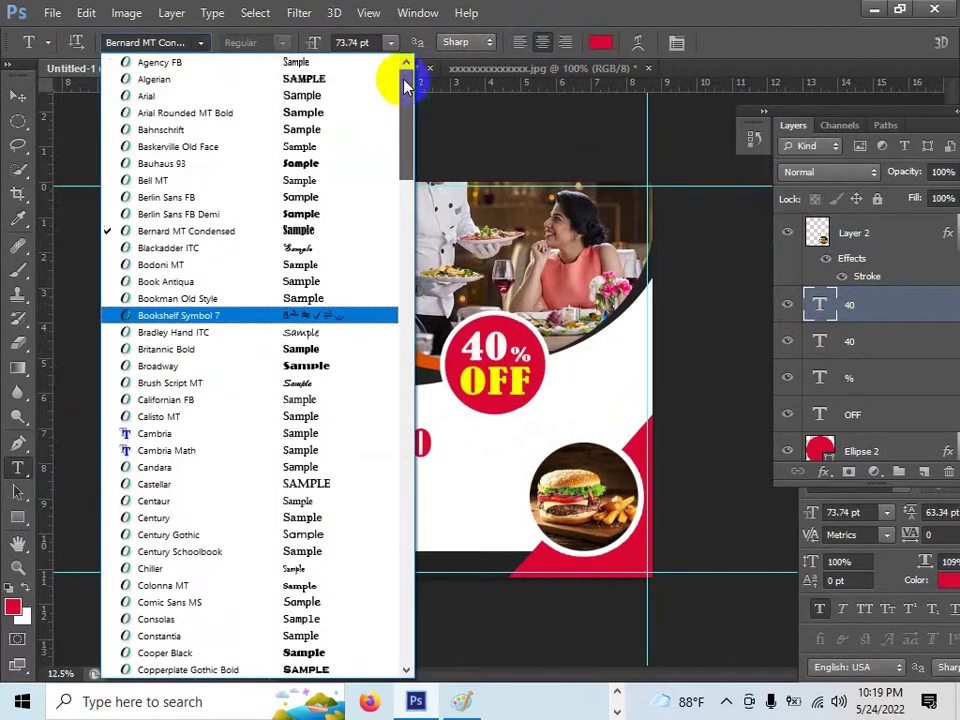
pyautogui.click(354, 95)
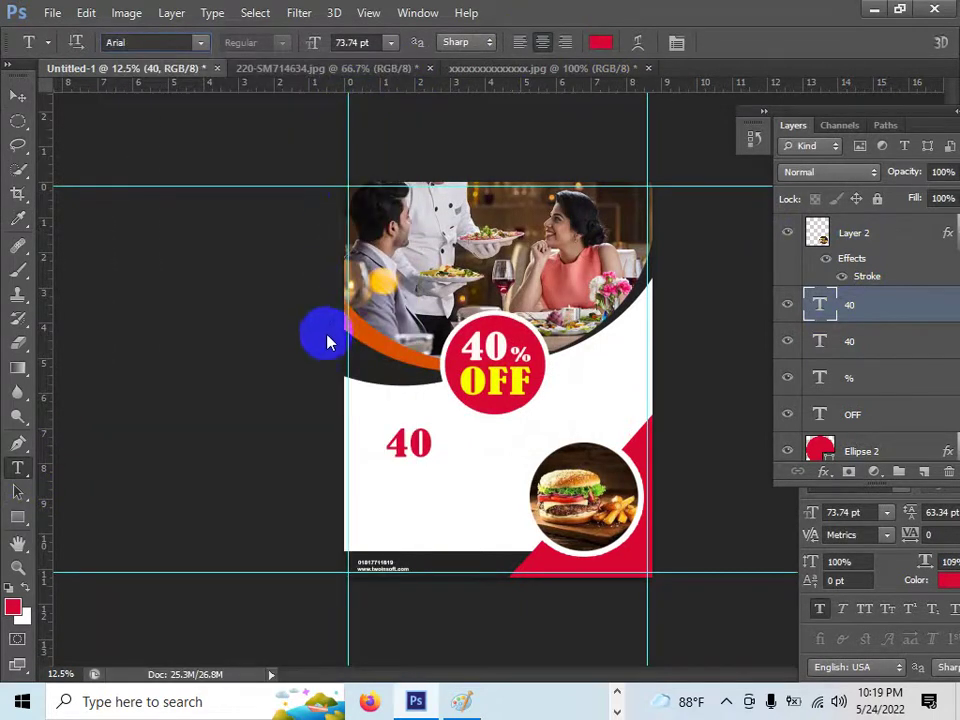
pyautogui.click(420, 465)
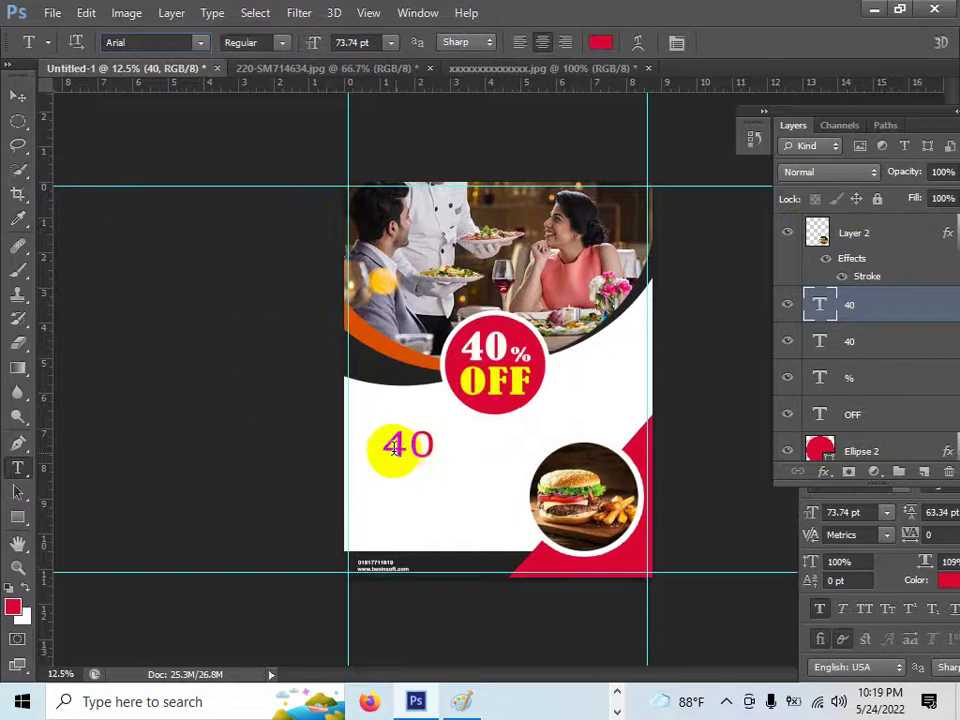
pyautogui.moveTo(428, 444); pyautogui.dragTo(447, 448)
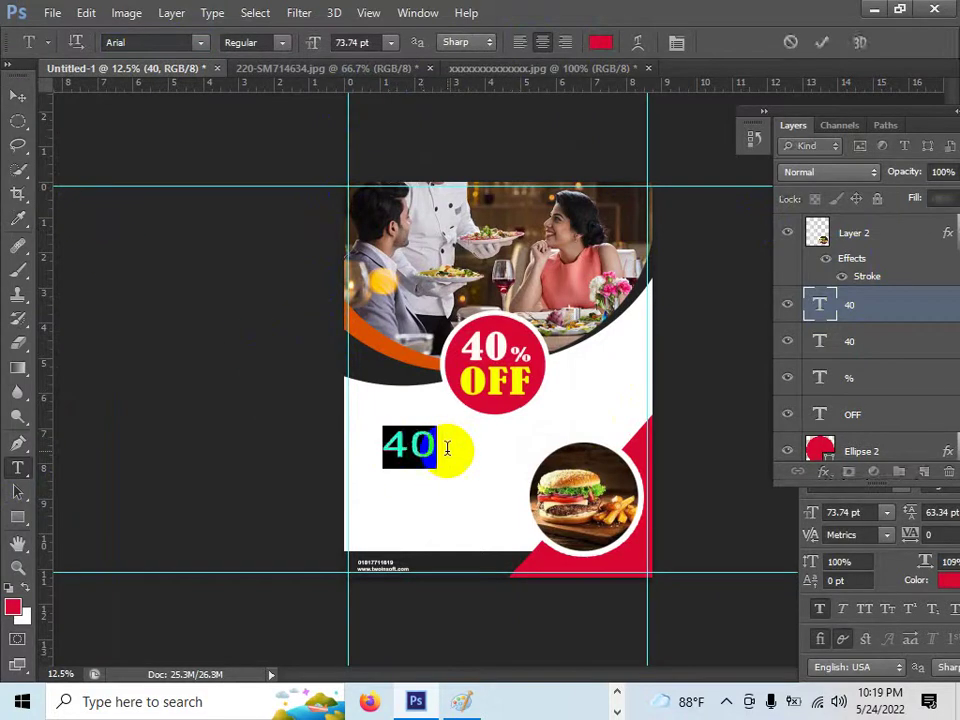
pyautogui.press('Left')
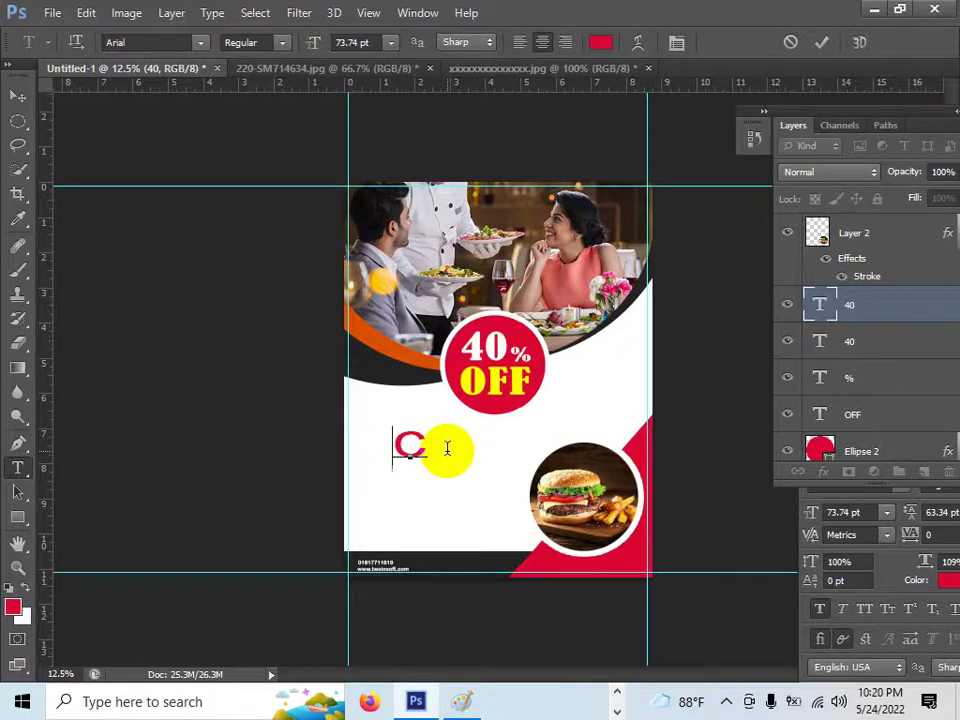
pyautogui.write('WN')
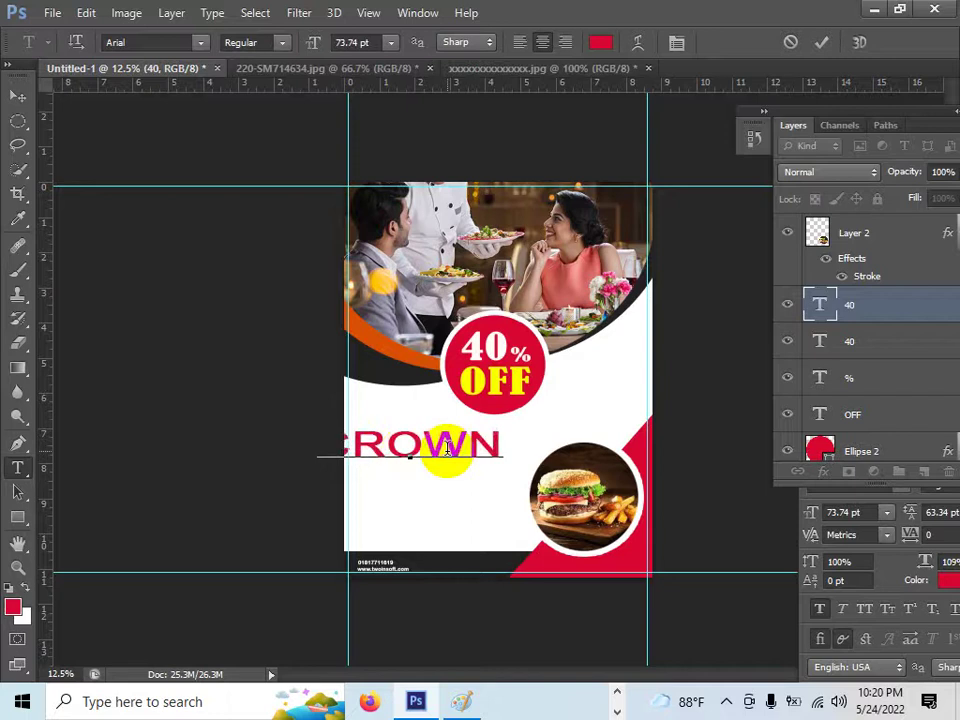
pyautogui.click(17, 95)
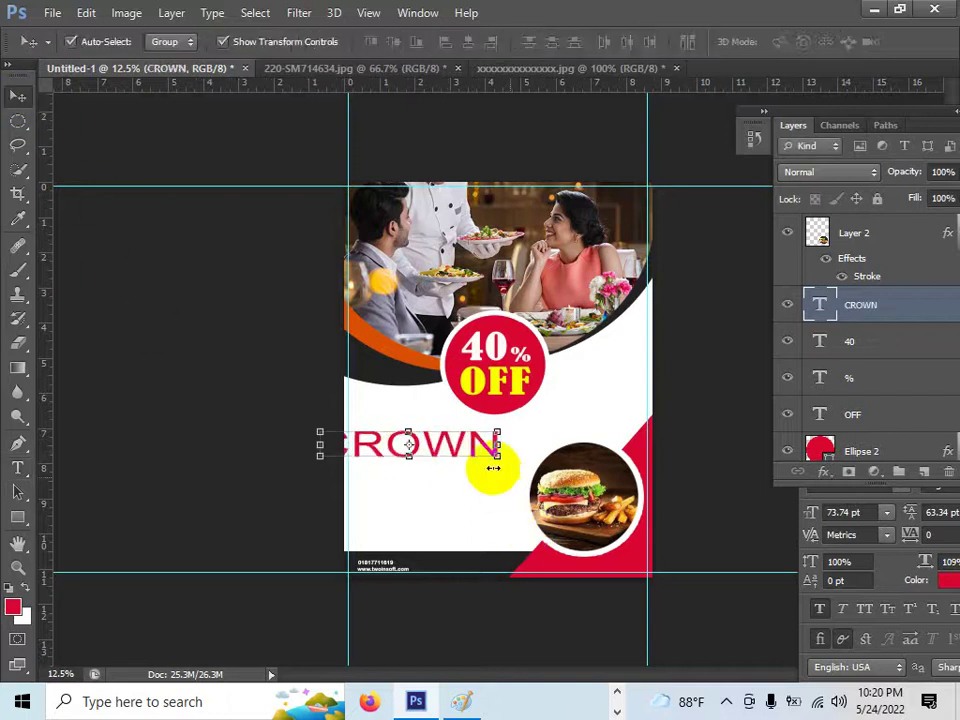
# Scale the CROWN text down and set its font style to Bold.
pyautogui.moveTo(493, 462)
pyautogui.mouseDown()
pyautogui.moveTo(495, 440)
pyautogui.moveTo(520, 441)
pyautogui.moveTo(412, 455)
pyautogui.mouseUp()
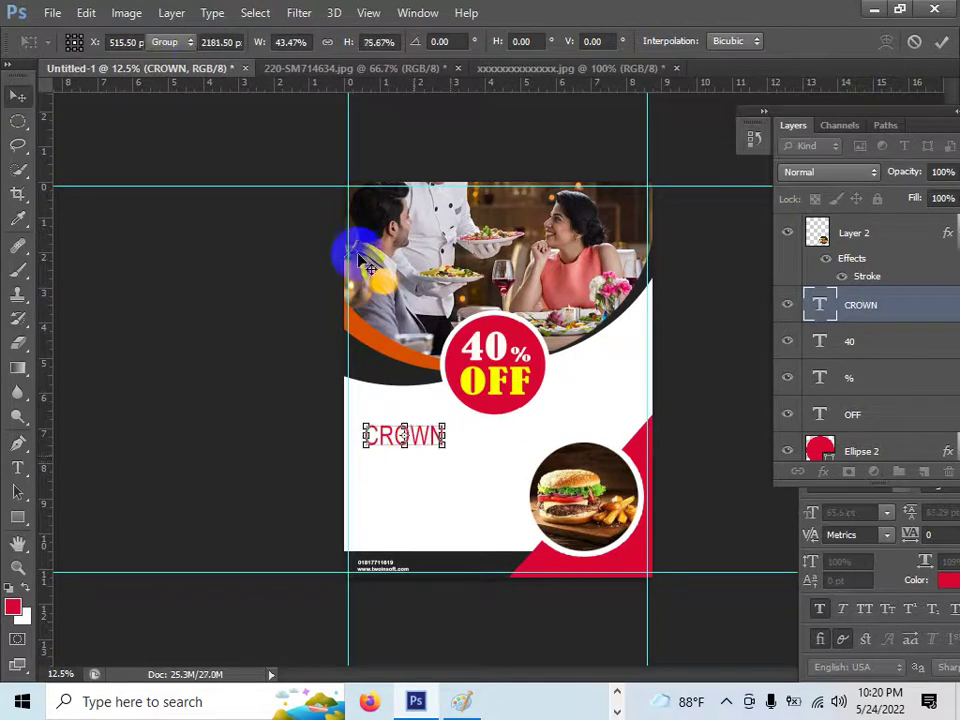
pyautogui.press('Return')
pyautogui.click(17, 467)
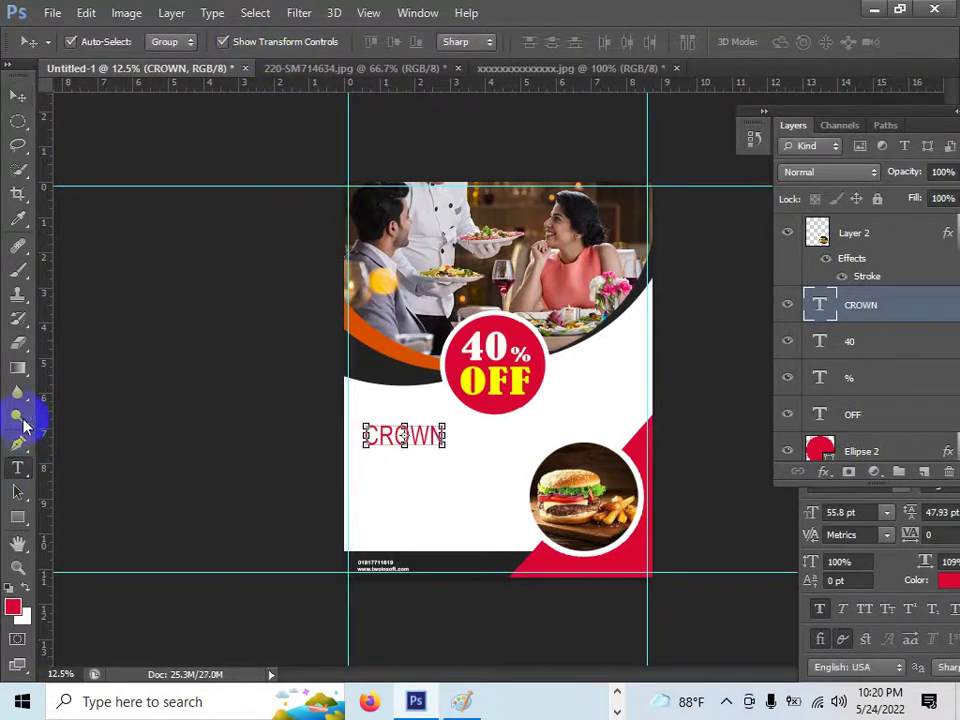
pyautogui.click(283, 42)
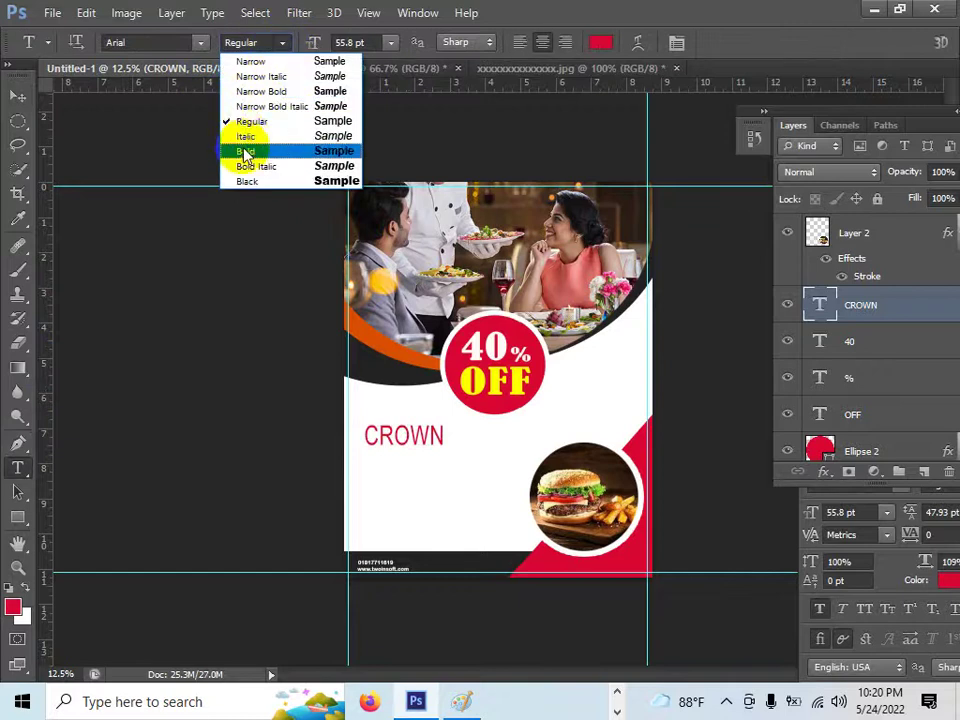
pyautogui.click(250, 150)
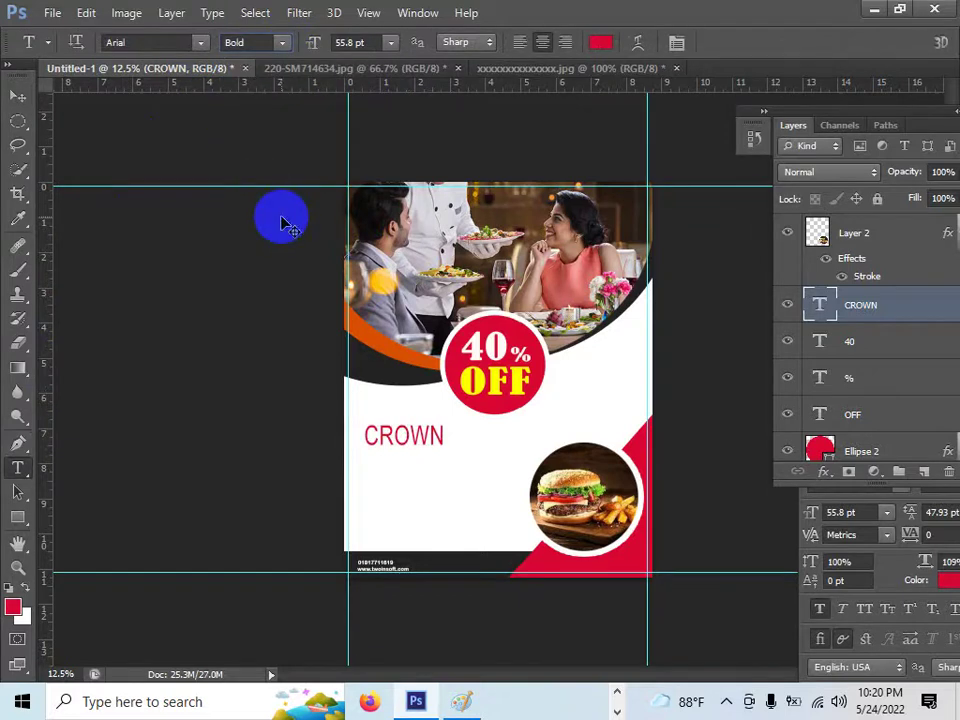
# Reposition CROWN and place a duplicate of it just below the original.
pyautogui.hotkey('ctrl', '+')
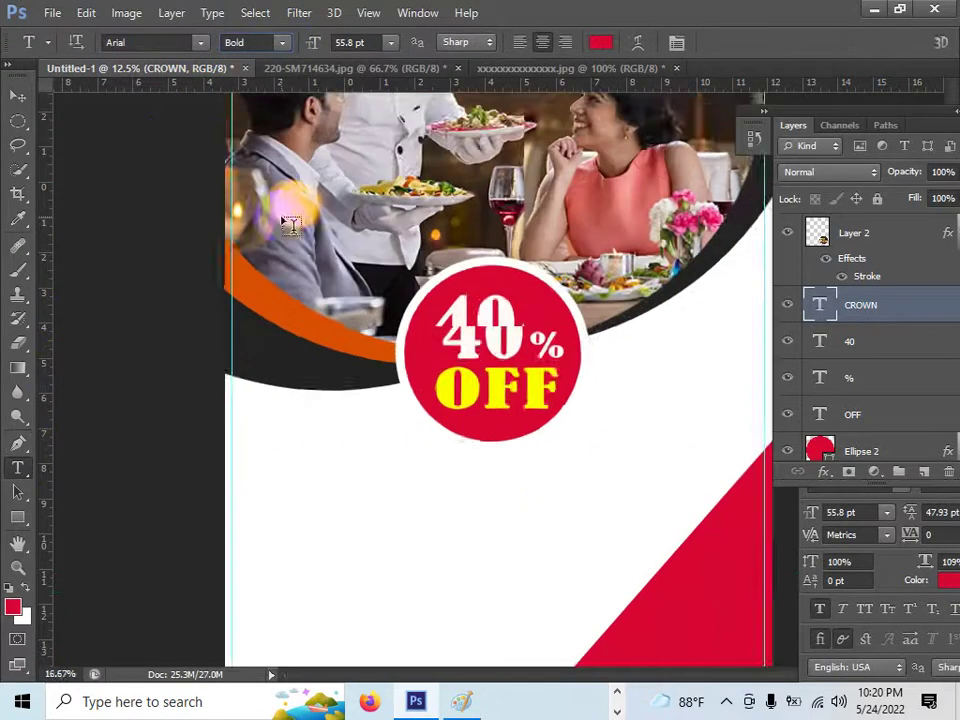
pyautogui.hotkey('ctrl', '+')
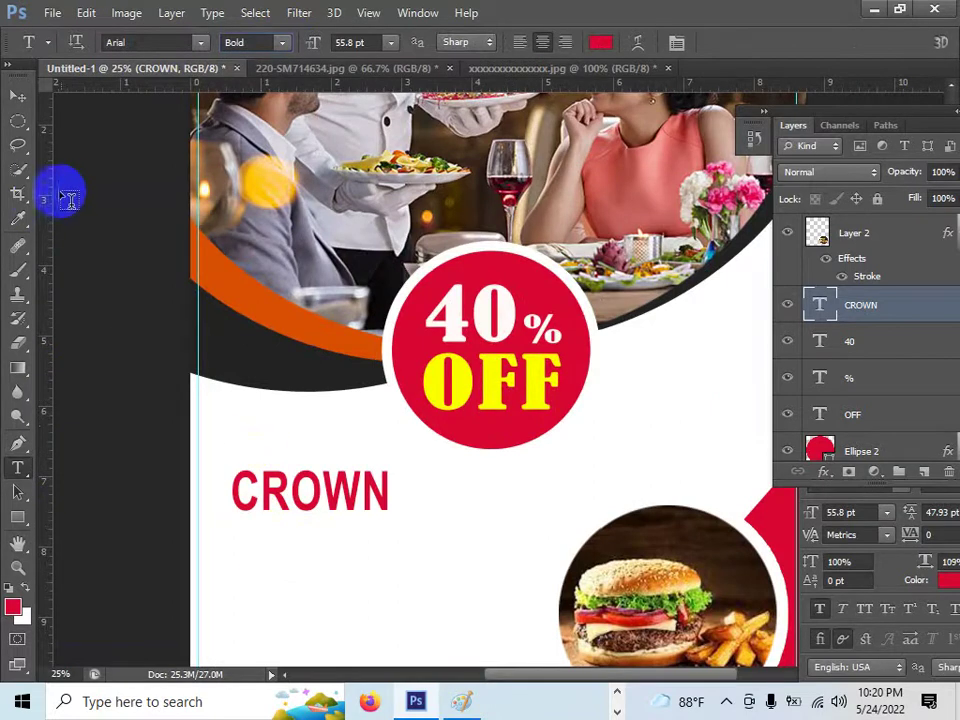
pyautogui.click(18, 95)
pyautogui.moveTo(252, 494); pyautogui.dragTo(250, 474)
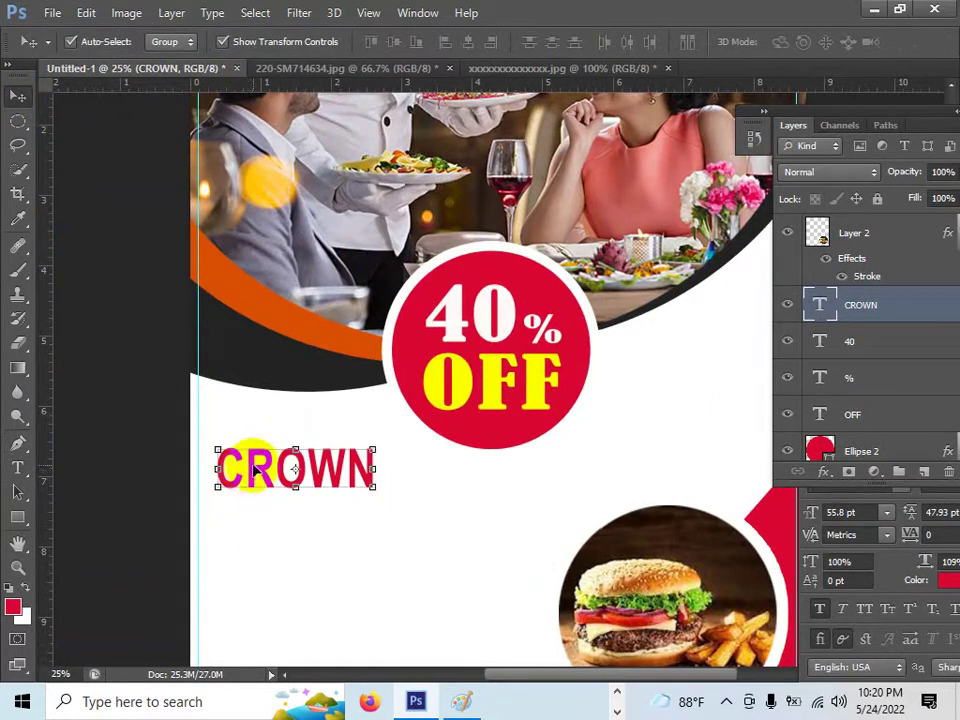
pyautogui.hotkey('ctrl', 'j')
pyautogui.moveTo(258, 465)
pyautogui.mouseDown()
pyautogui.moveTo(262, 522)
pyautogui.moveTo(479, 531)
pyautogui.mouseUp()
# Retype the duplicate as RESTAURNT and enlarge it under CROWN.
pyautogui.click(18, 467)
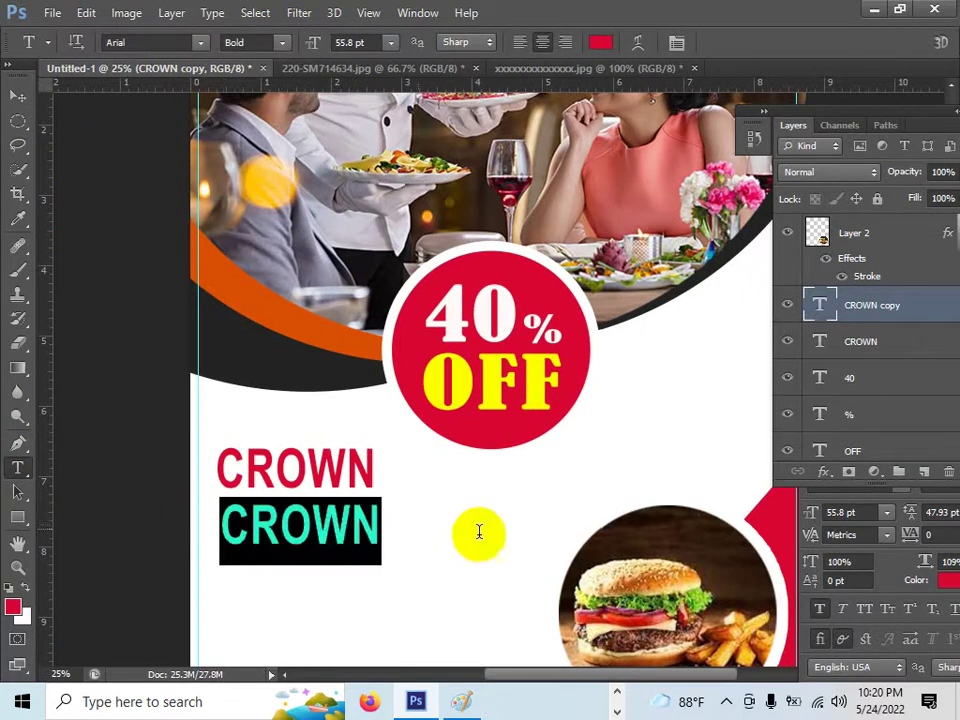
pyautogui.write('REST')
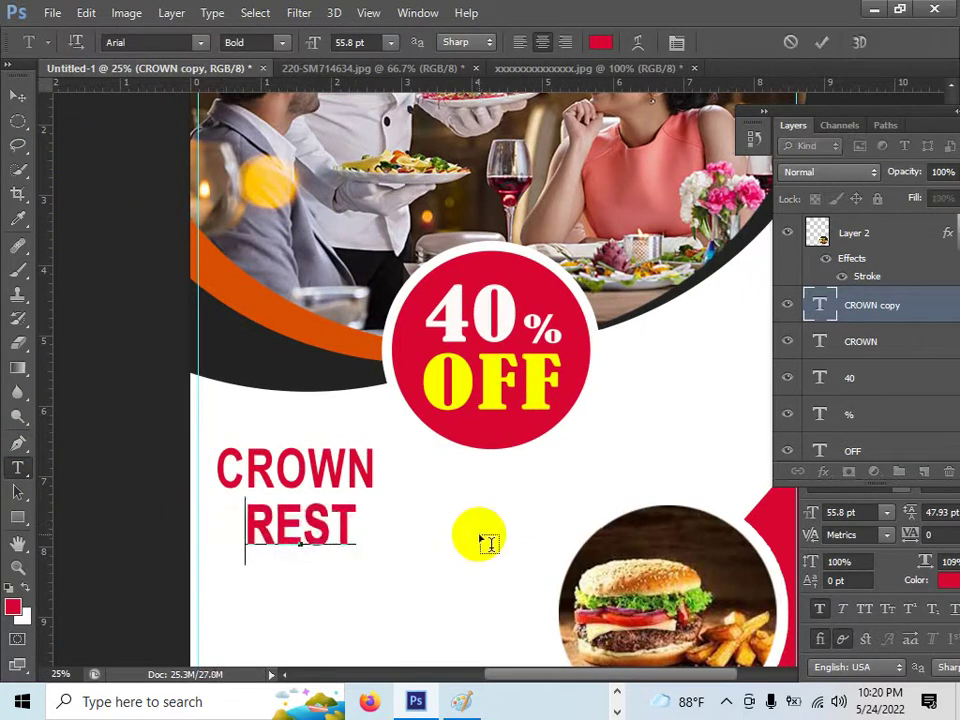
pyautogui.write('AURNT')
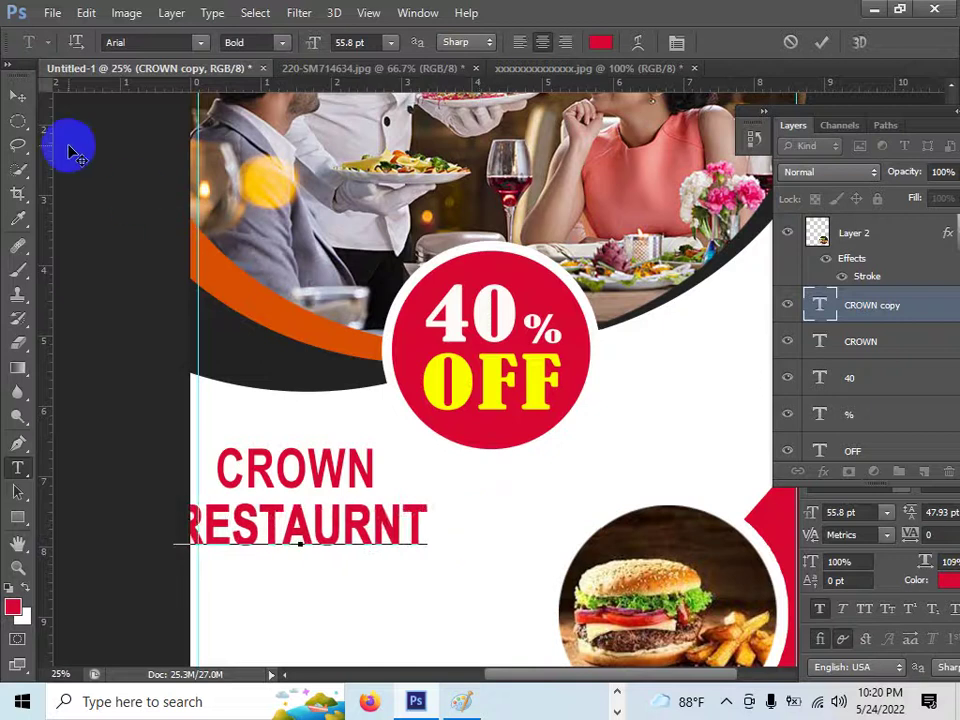
pyautogui.click(18, 96)
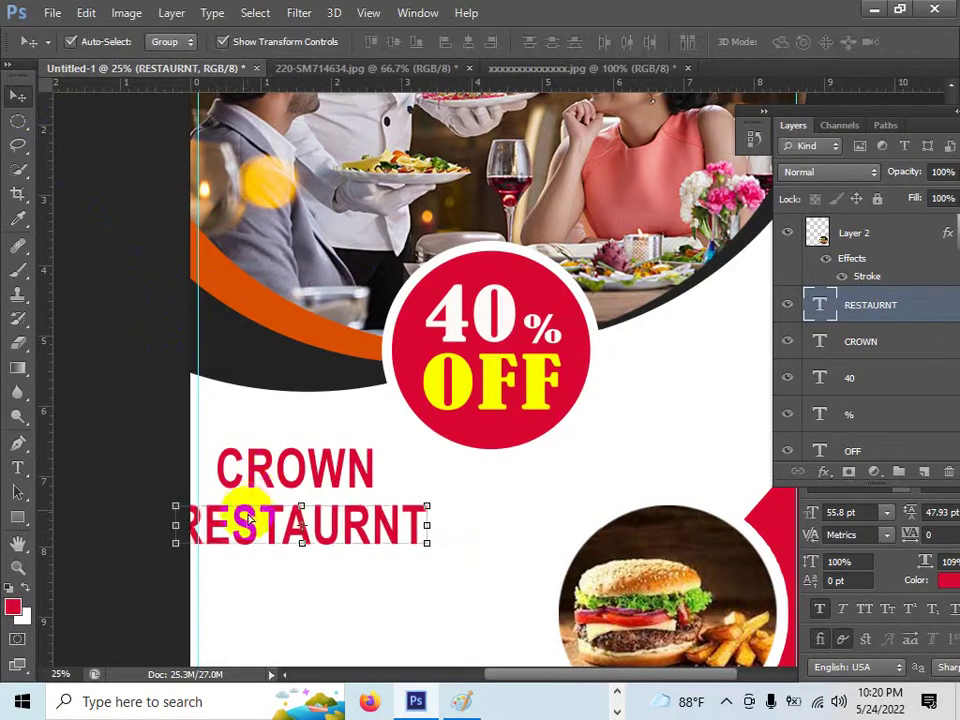
pyautogui.moveTo(250, 518); pyautogui.dragTo(290, 508)
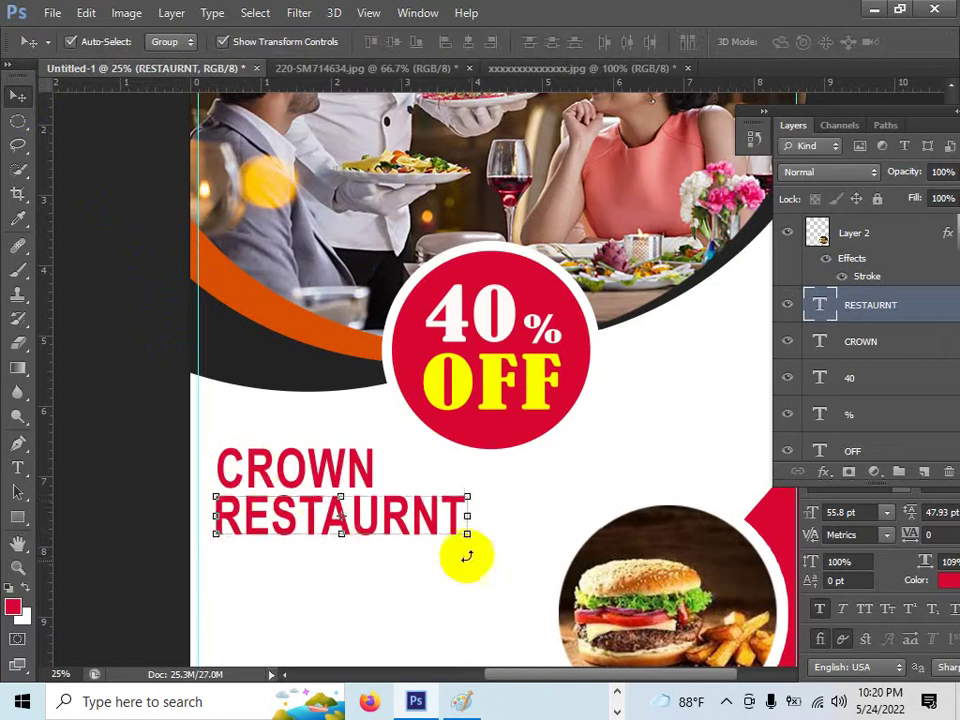
pyautogui.moveTo(466, 535)
pyautogui.mouseDown()
pyautogui.moveTo(487, 557)
pyautogui.moveTo(496, 530)
pyautogui.mouseUp()
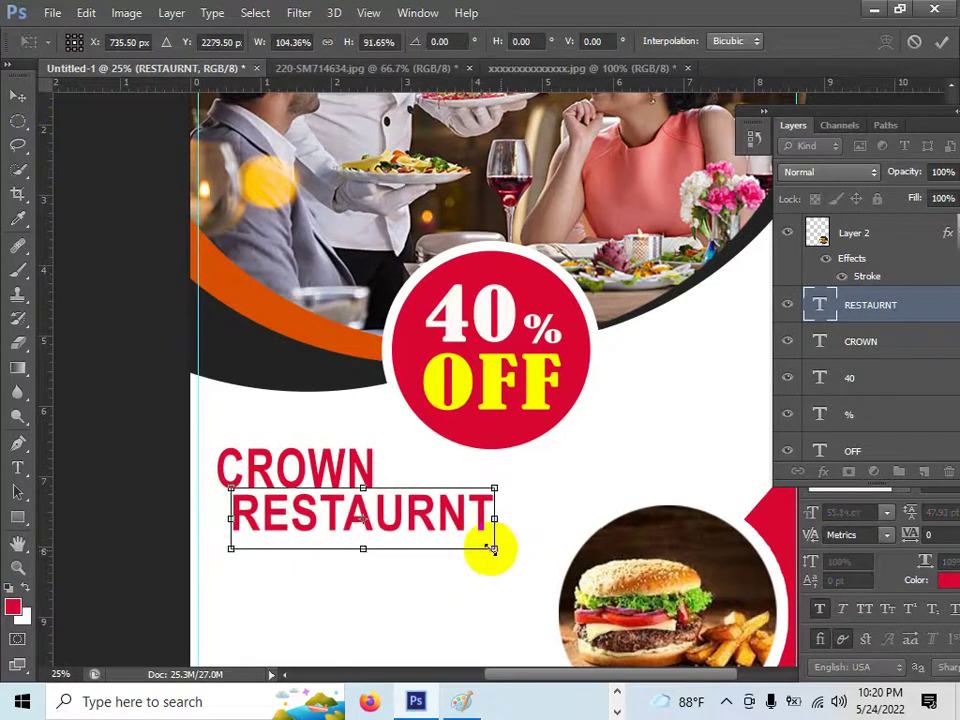
pyautogui.press('Return')
# Resize CROWN and left-align it with RESTAURNT.
pyautogui.click(300, 458)
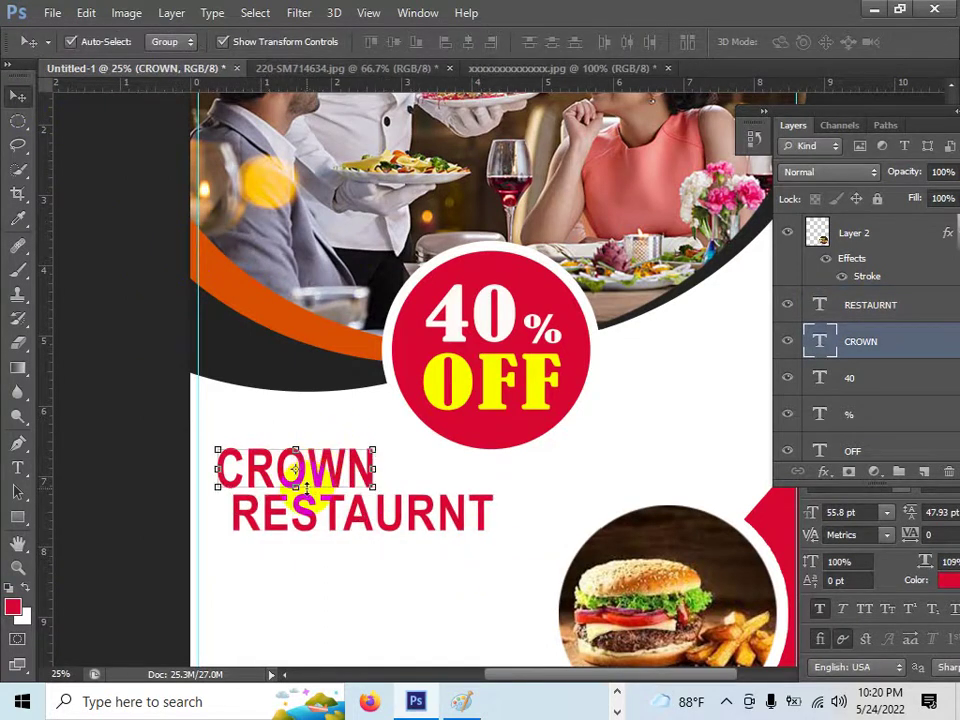
pyautogui.hotkey('ctrl', 't')
pyautogui.moveTo(321, 491); pyautogui.dragTo(337, 481)
pyautogui.moveTo(315, 430); pyautogui.dragTo(318, 440)
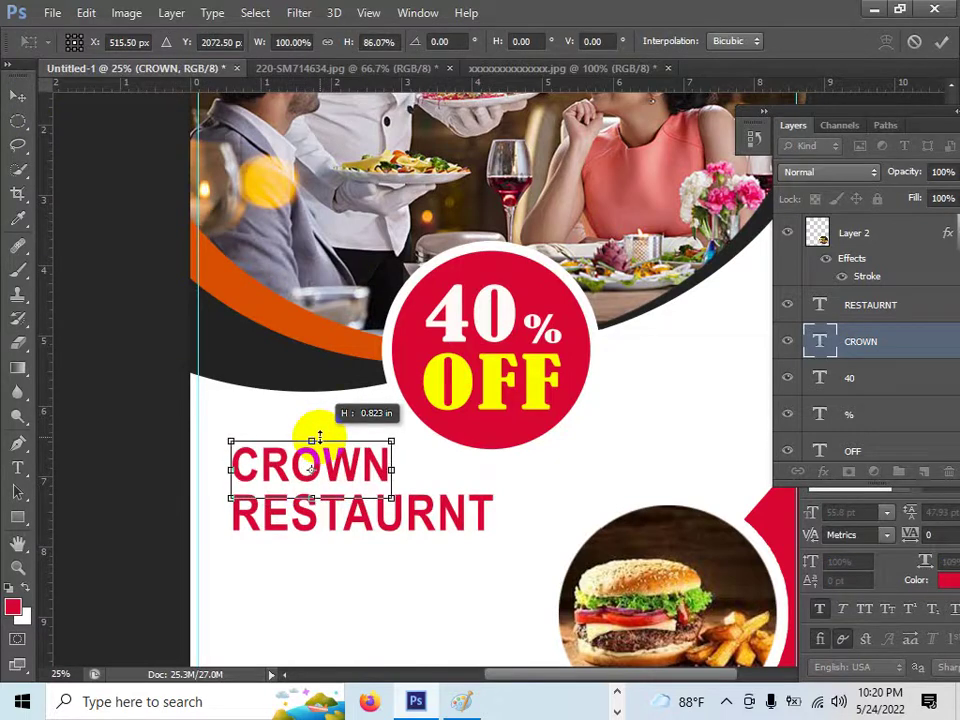
pyautogui.press('Return')
pyautogui.moveTo(263, 466); pyautogui.dragTo(237, 468)
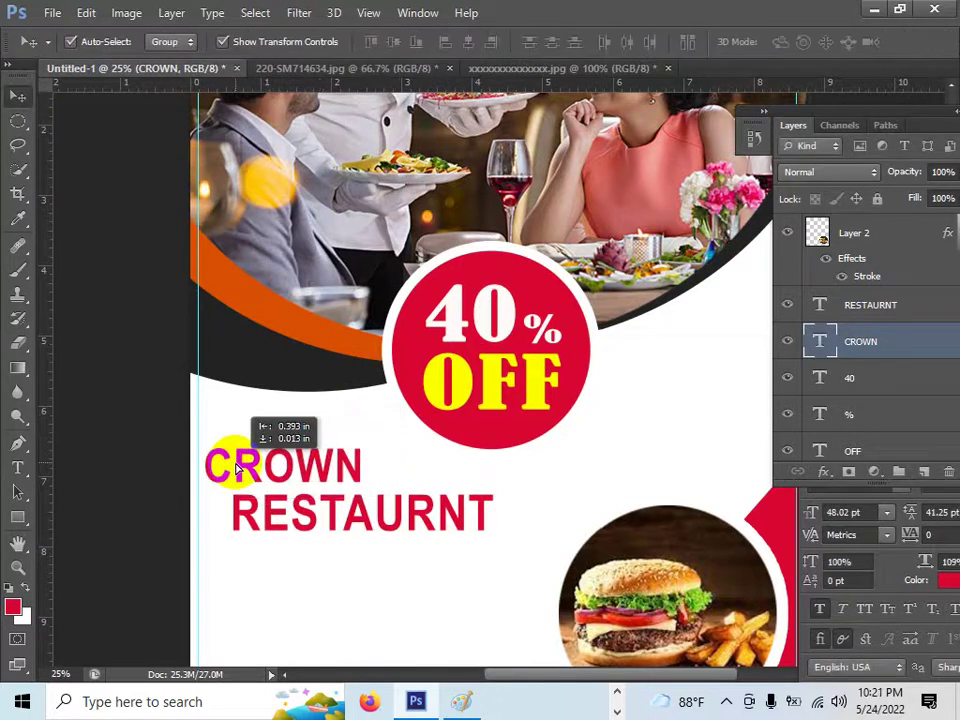
pyautogui.moveTo(354, 510); pyautogui.dragTo(322, 509)
pyautogui.hotkey('ctrl', 't')
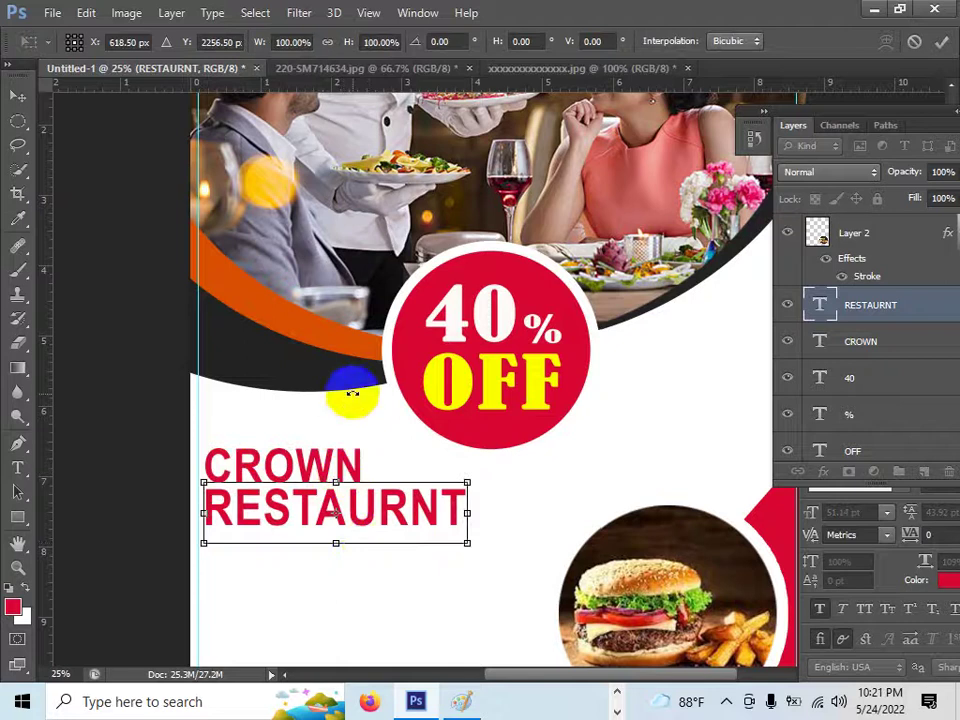
# Shrink CROWN to about 93%, then open the foreground Color Picker on 242323.
pyautogui.click(360, 405)
pyautogui.click(335, 452)
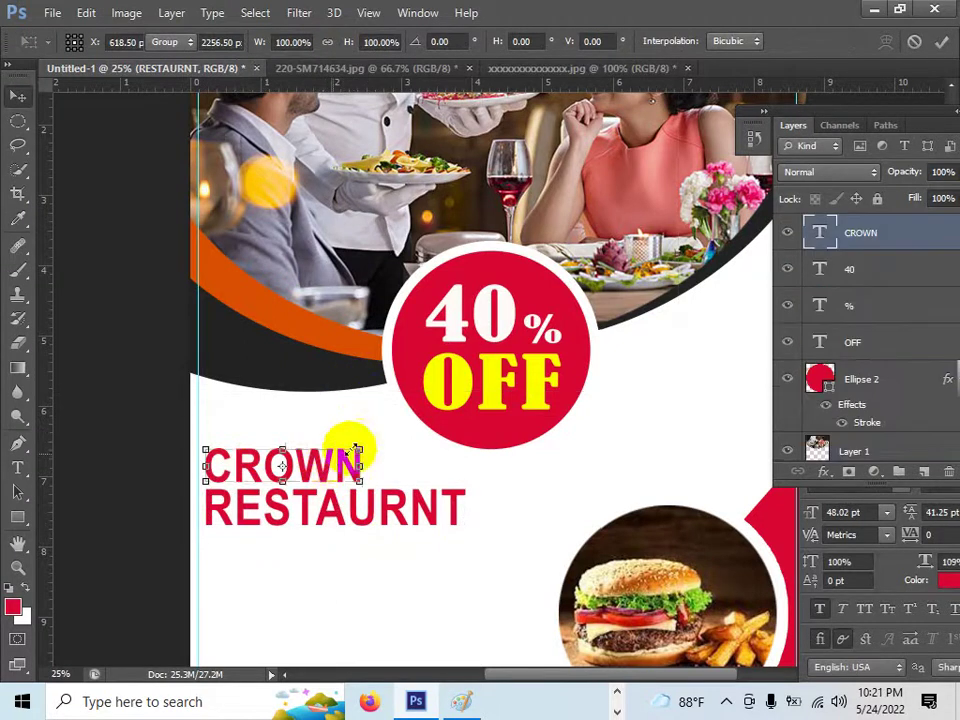
pyautogui.moveTo(361, 448); pyautogui.dragTo(350, 453)
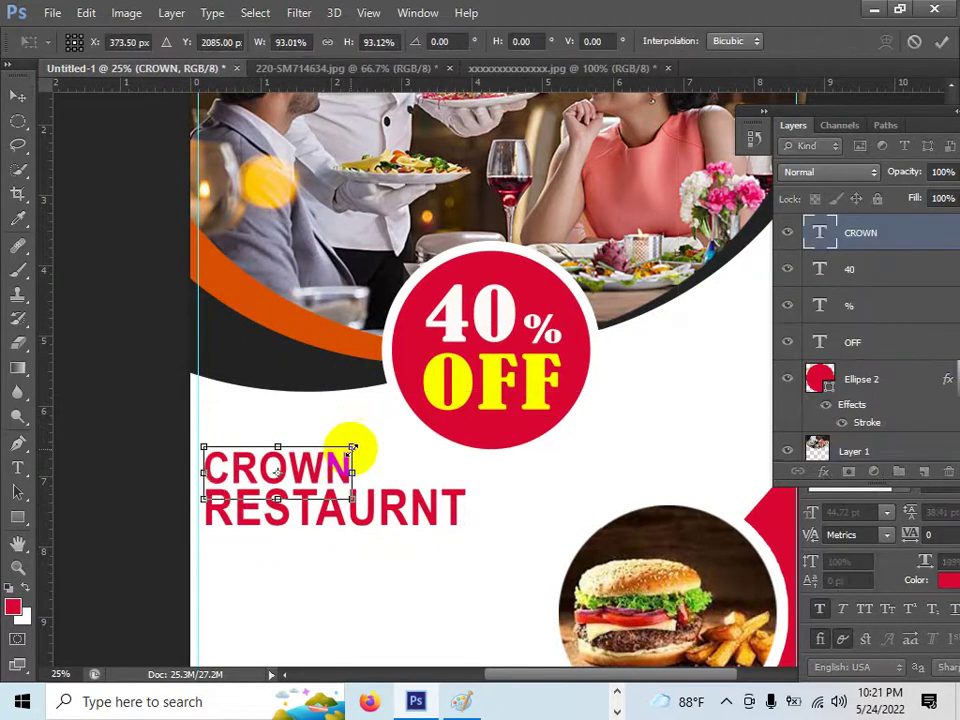
pyautogui.press('Return')
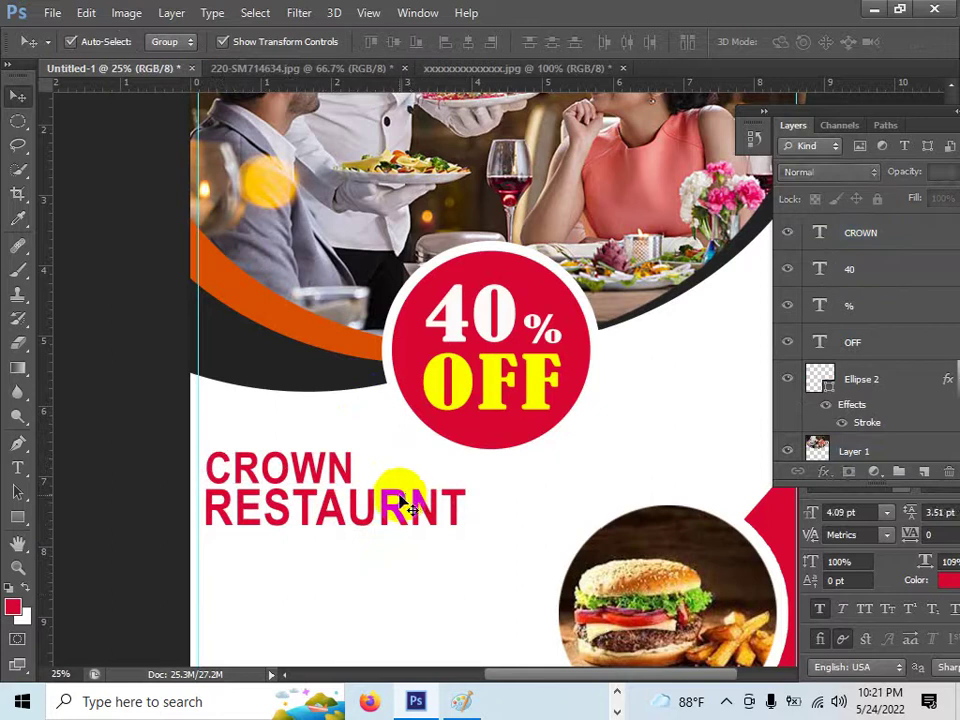
pyautogui.click(411, 495)
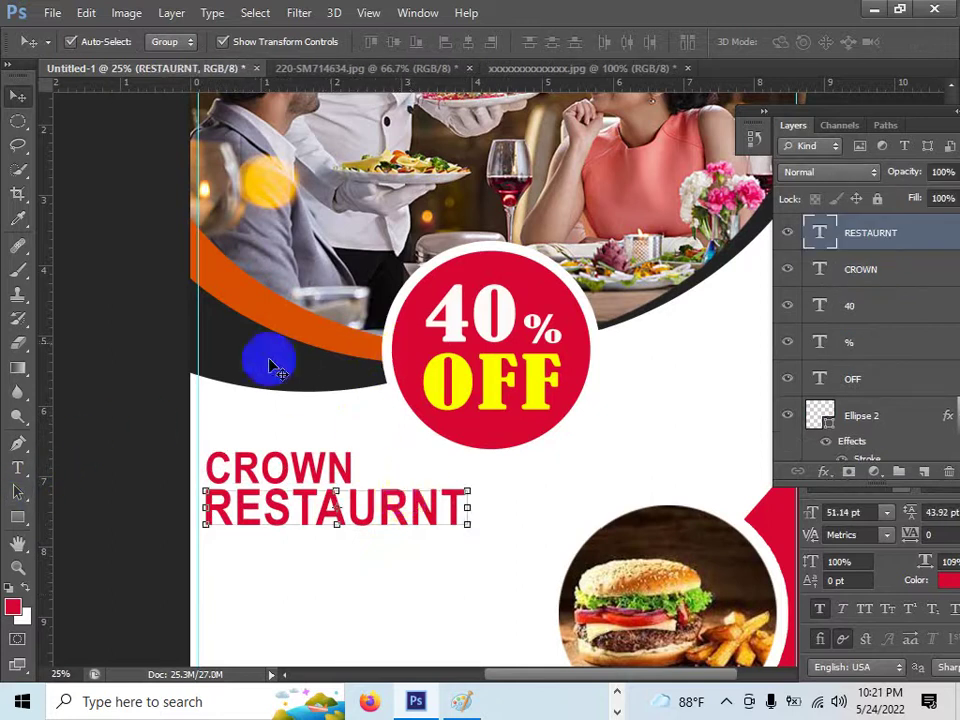
pyautogui.click(18, 470)
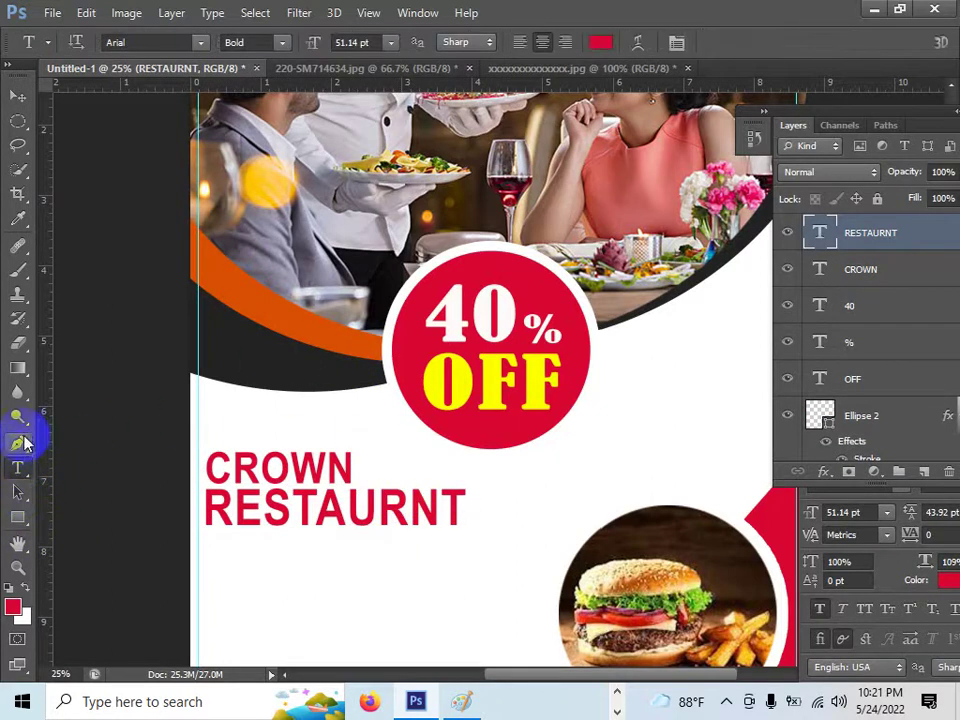
pyautogui.click(18, 219)
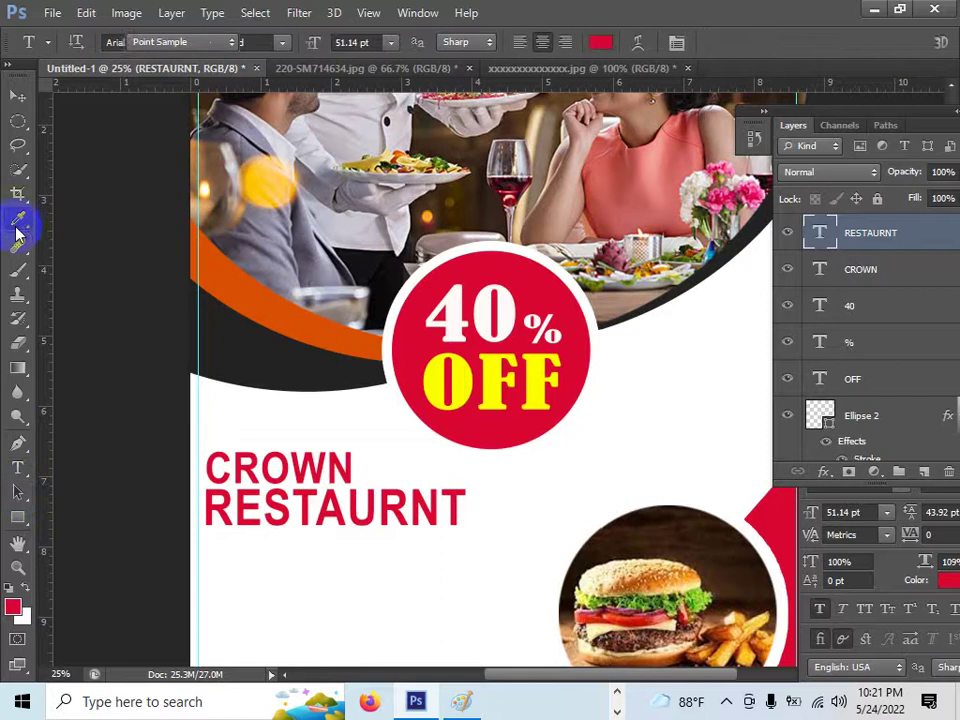
pyautogui.click(15, 605)
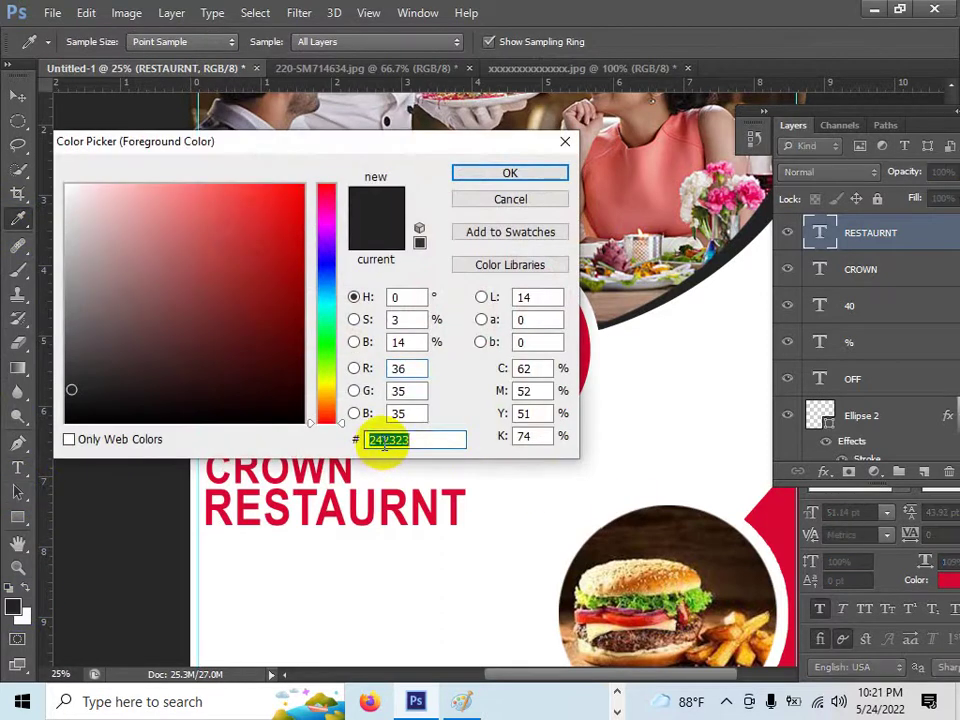
# Recolour the CROWN text to dark grey 242323, leaving RESTAURNT red.
pyautogui.click(500, 174)
pyautogui.click(18, 95)
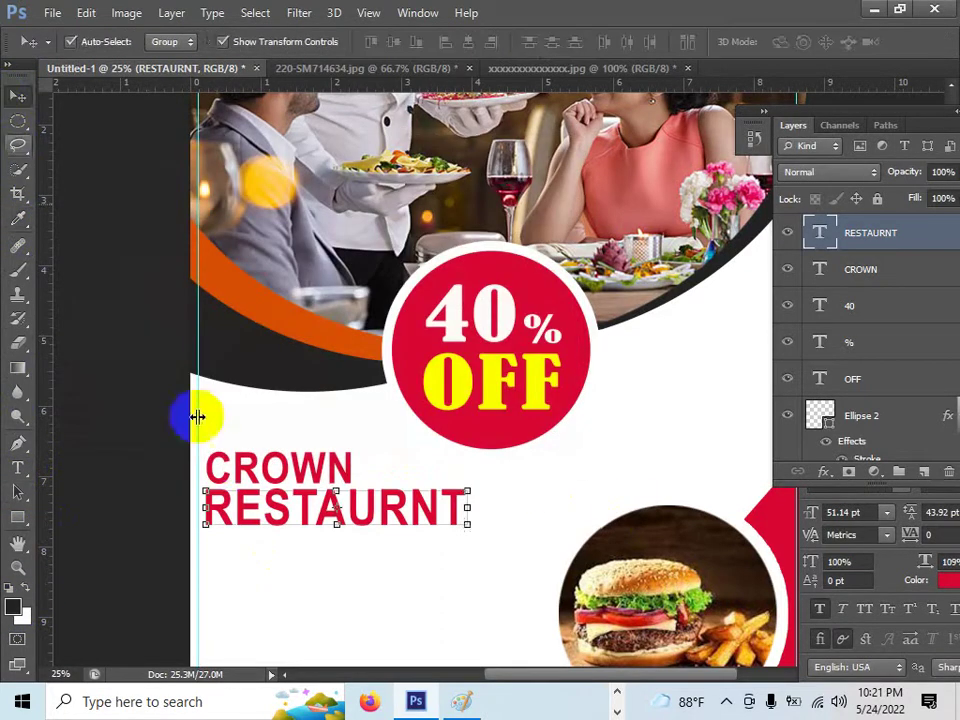
pyautogui.click(240, 470)
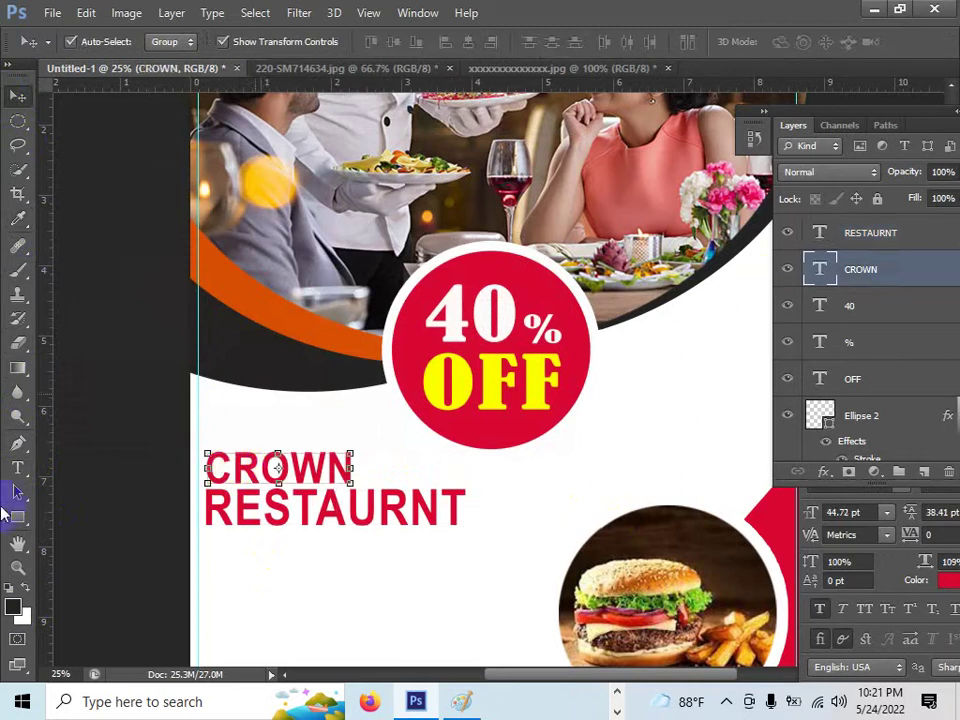
pyautogui.click(18, 467)
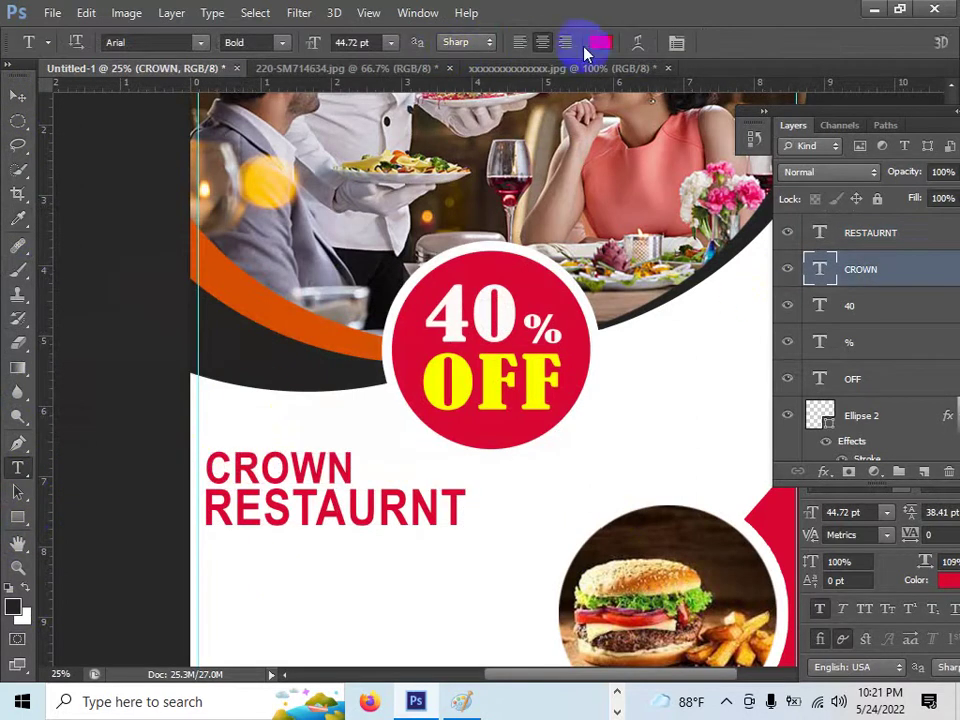
pyautogui.click(600, 42)
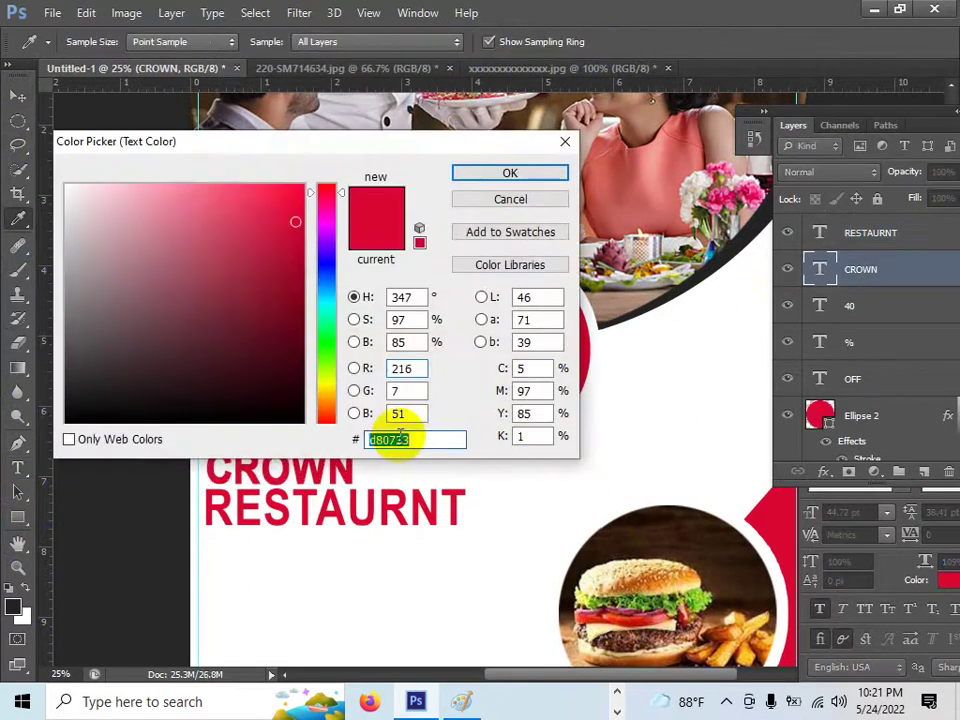
pyautogui.write('242323')
pyautogui.press('Return')
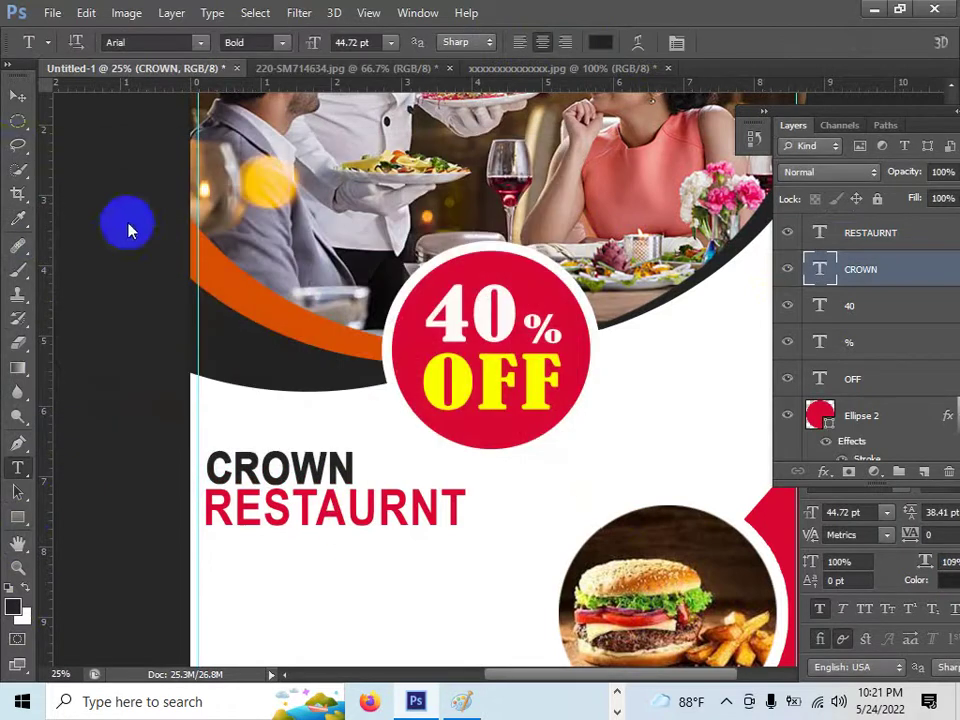
pyautogui.click(18, 96)
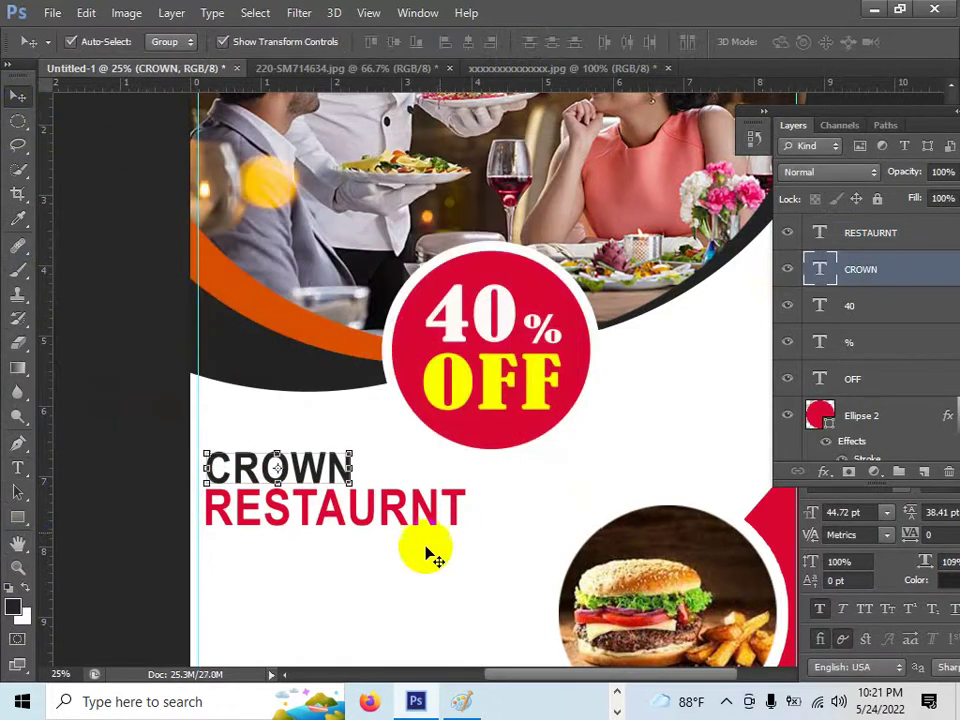
pyautogui.click(395, 575)
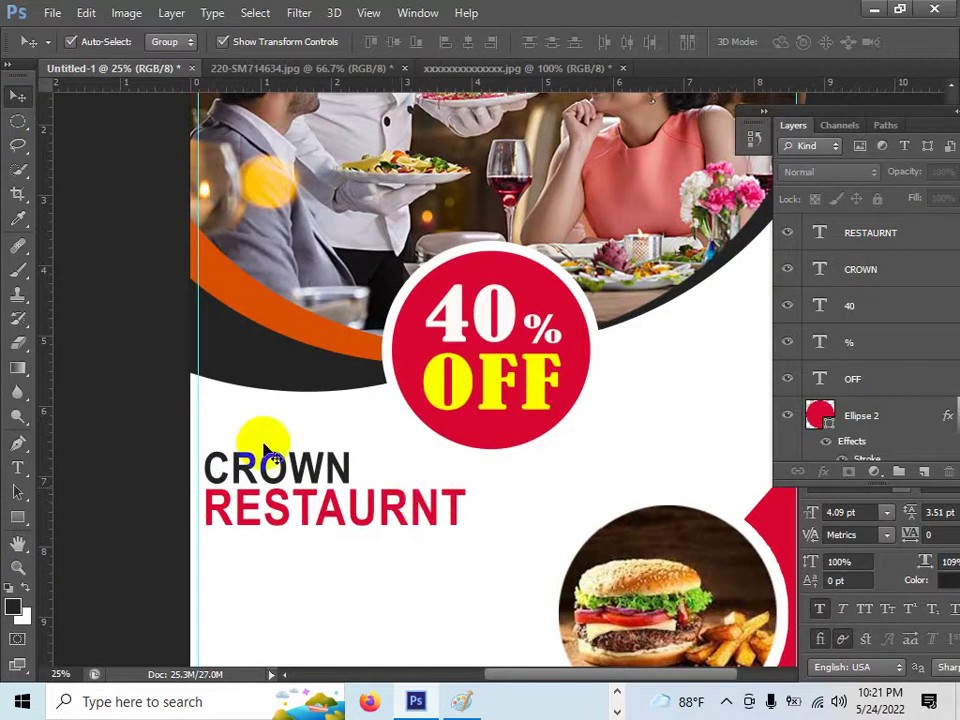
# Draw a thin rectangle bar under RESTAURNT and give it a Color Overlay.
pyautogui.click(20, 517)
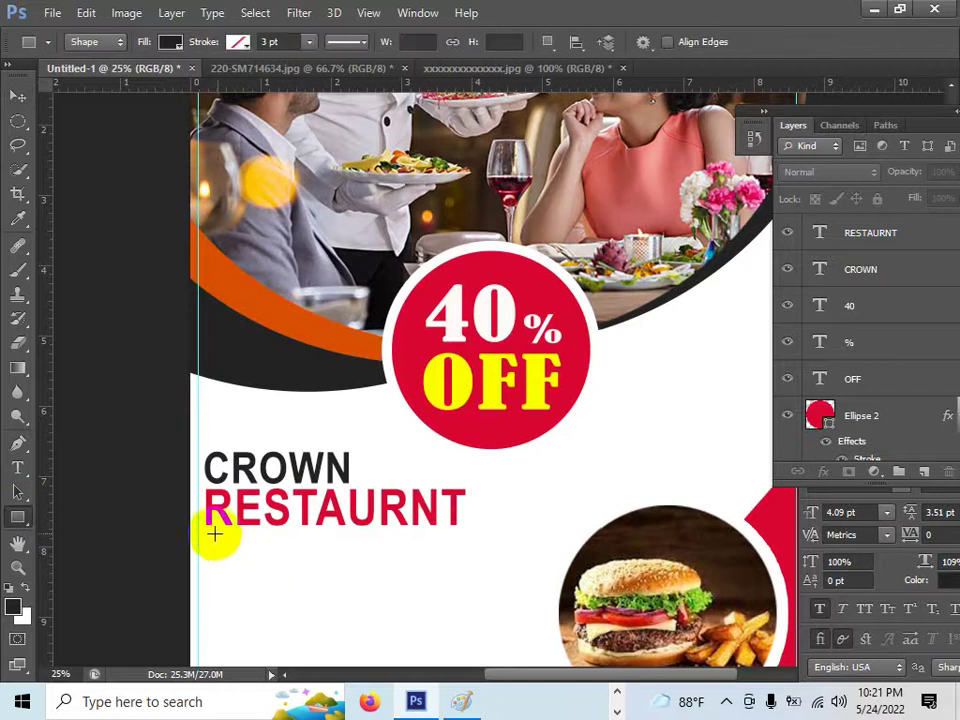
pyautogui.moveTo(210, 530); pyautogui.dragTo(408, 535)
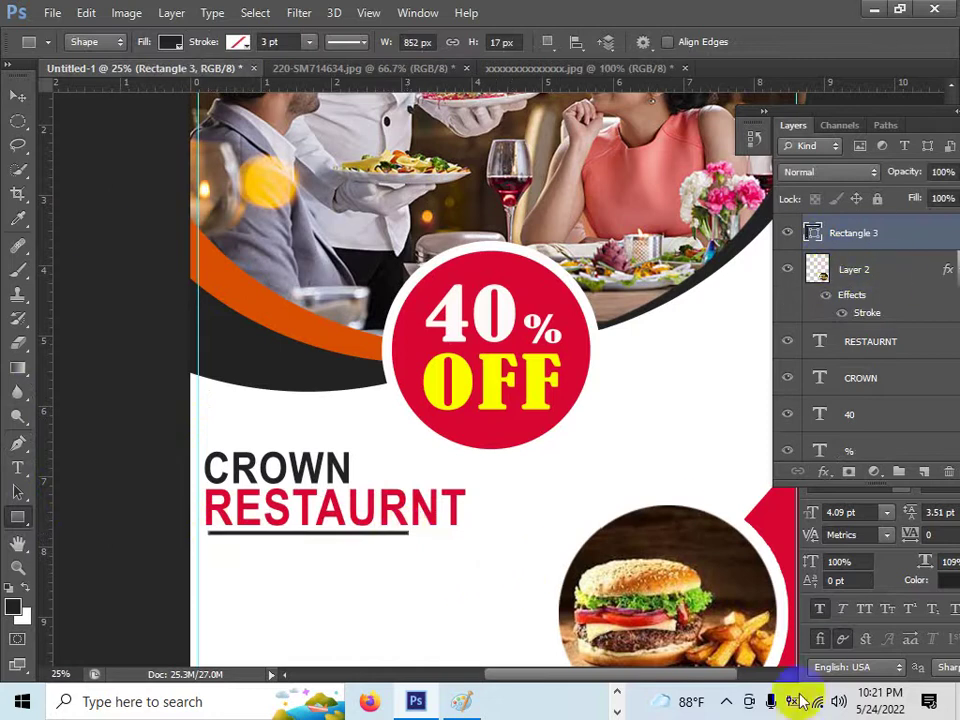
pyautogui.click(828, 483)
pyautogui.click(835, 378)
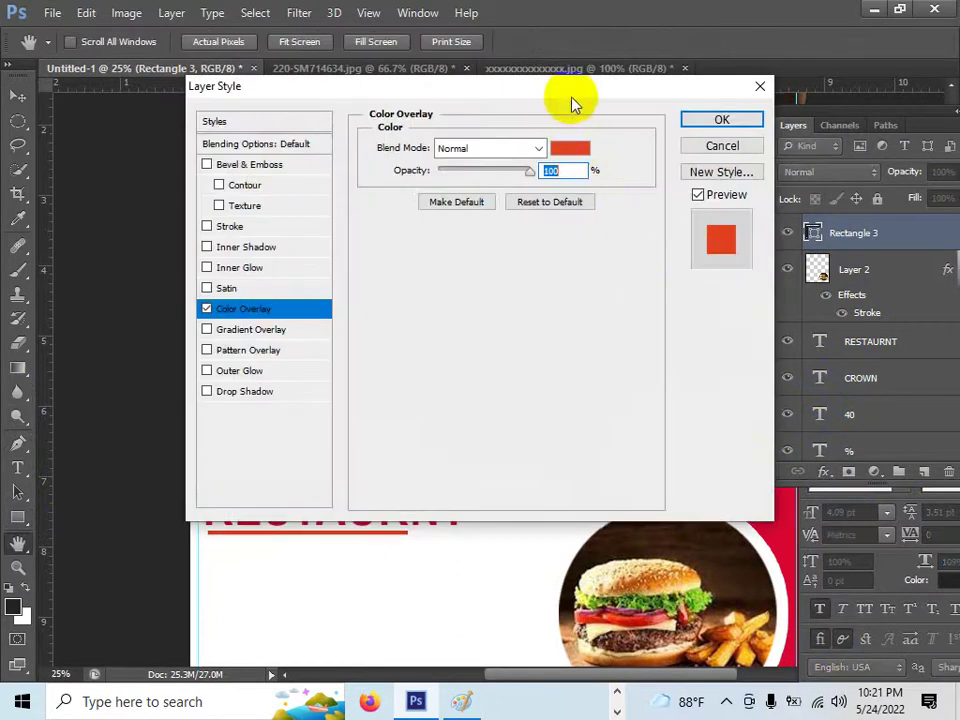
pyautogui.moveTo(572, 88); pyautogui.dragTo(874, 147)
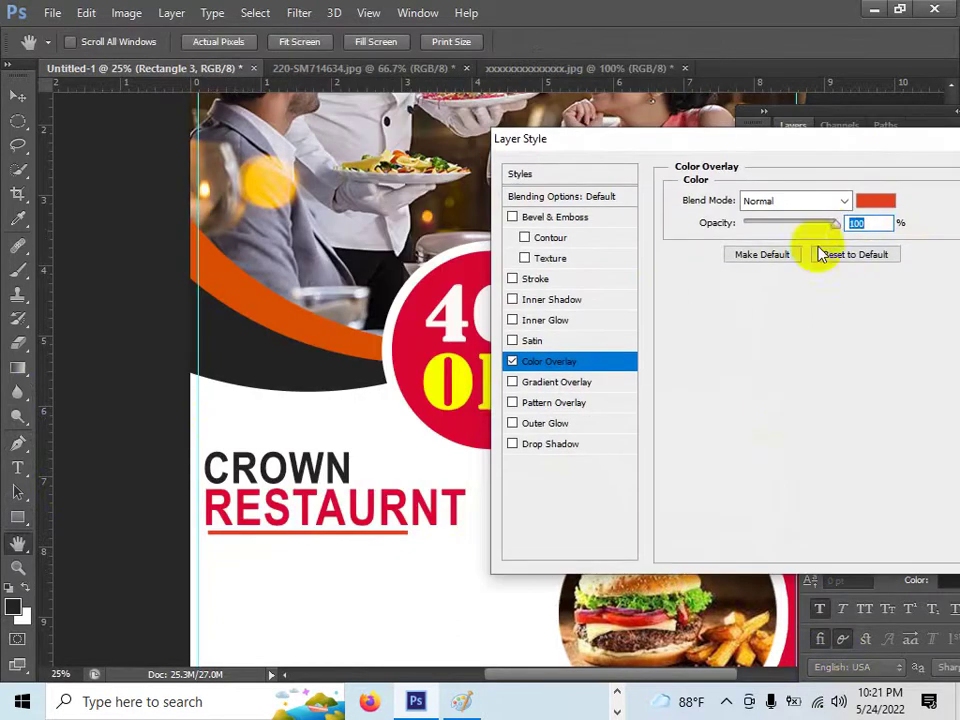
pyautogui.moveTo(779, 232)
pyautogui.mouseDown()
pyautogui.moveTo(740, 232)
pyautogui.moveTo(797, 234)
pyautogui.mouseUp()
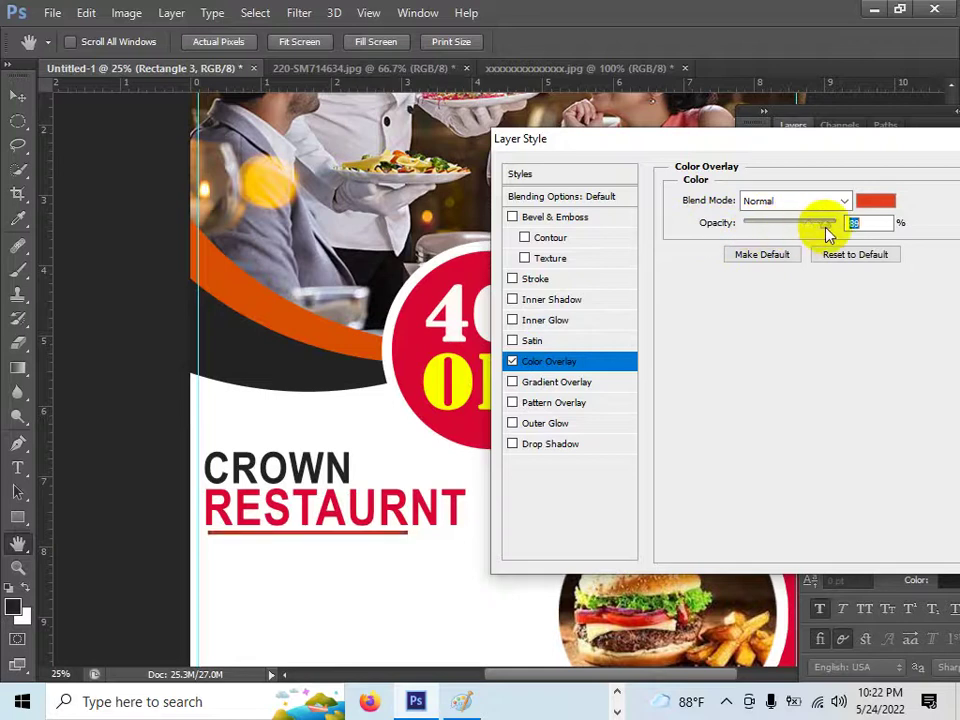
pyautogui.moveTo(915, 145); pyautogui.dragTo(688, 145)
pyautogui.click(797, 172)
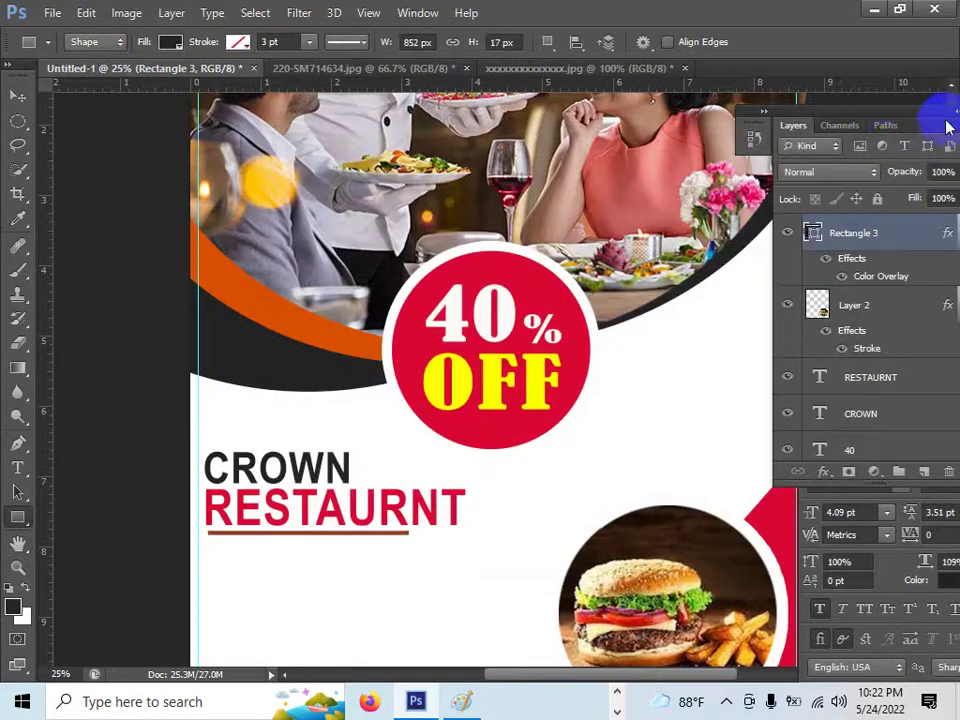
# Set the bar's layer opacity to 66% and shorten it from the right.
pyautogui.moveTo(884, 128); pyautogui.dragTo(828, 128)
pyautogui.click(911, 172)
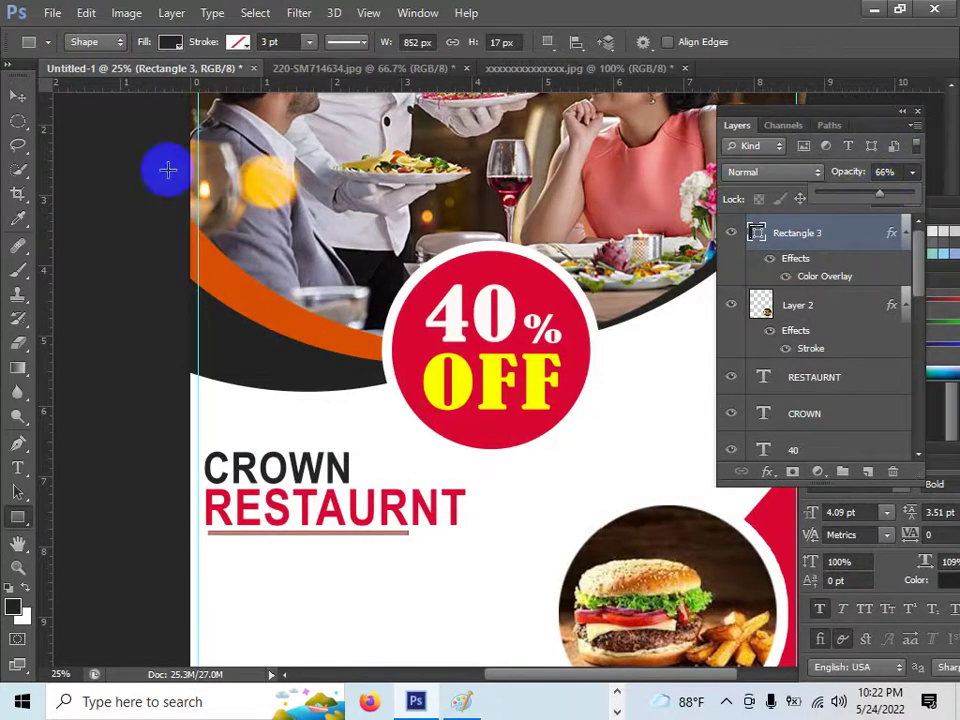
pyautogui.press('v')
pyautogui.click(326, 546)
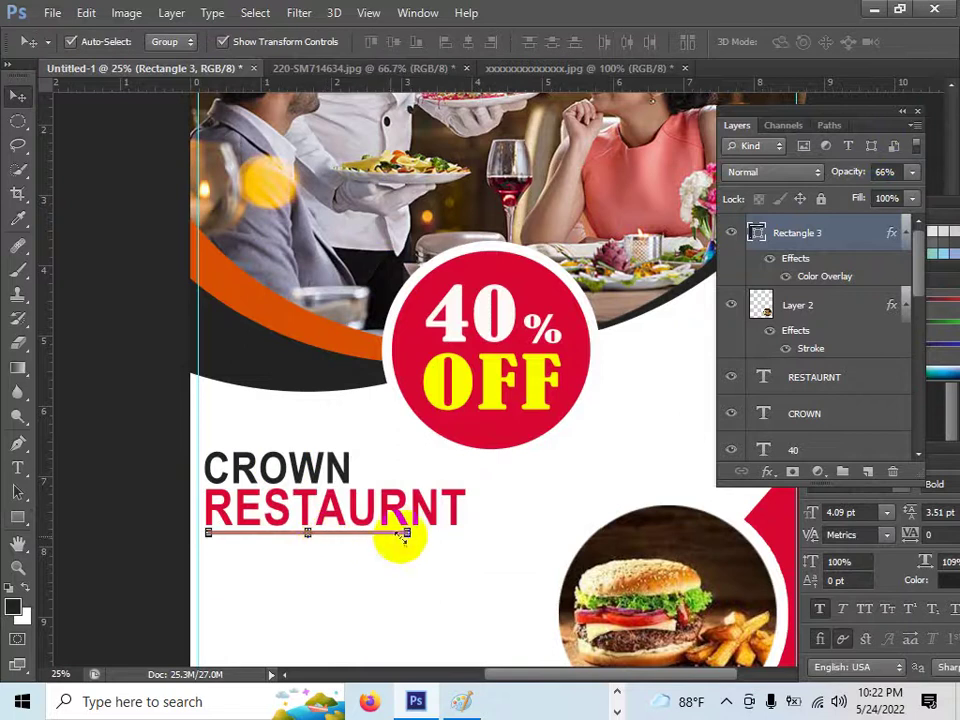
pyautogui.moveTo(409, 532); pyautogui.dragTo(370, 532)
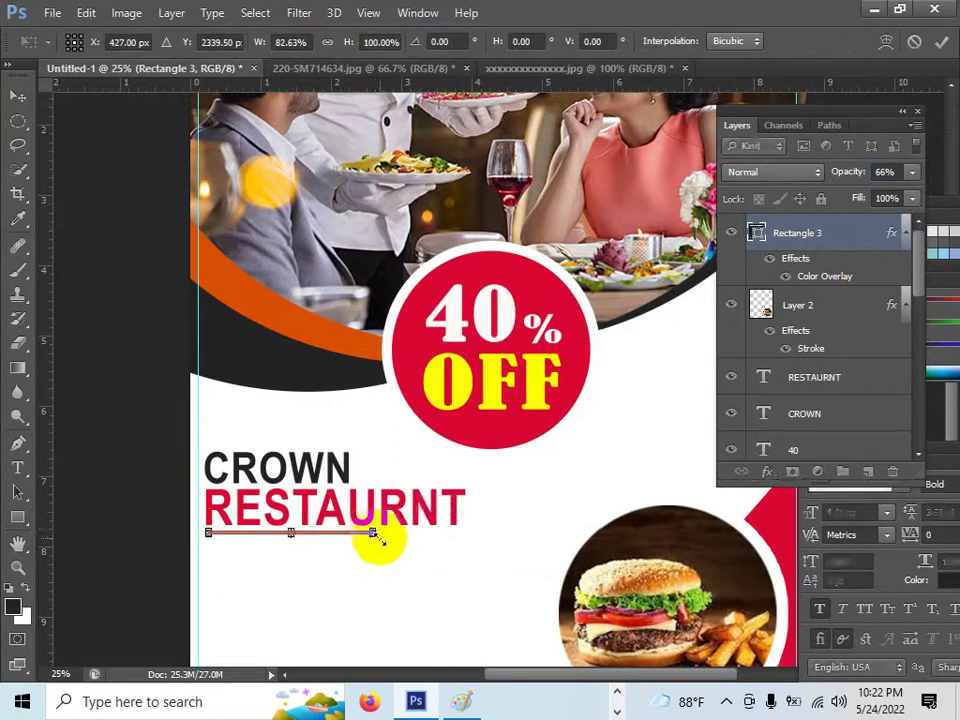
pyautogui.press('Return')
# Fine-tune the underline bar's length beneath RESTAURNT.
pyautogui.moveTo(378, 538); pyautogui.dragTo(378, 537)
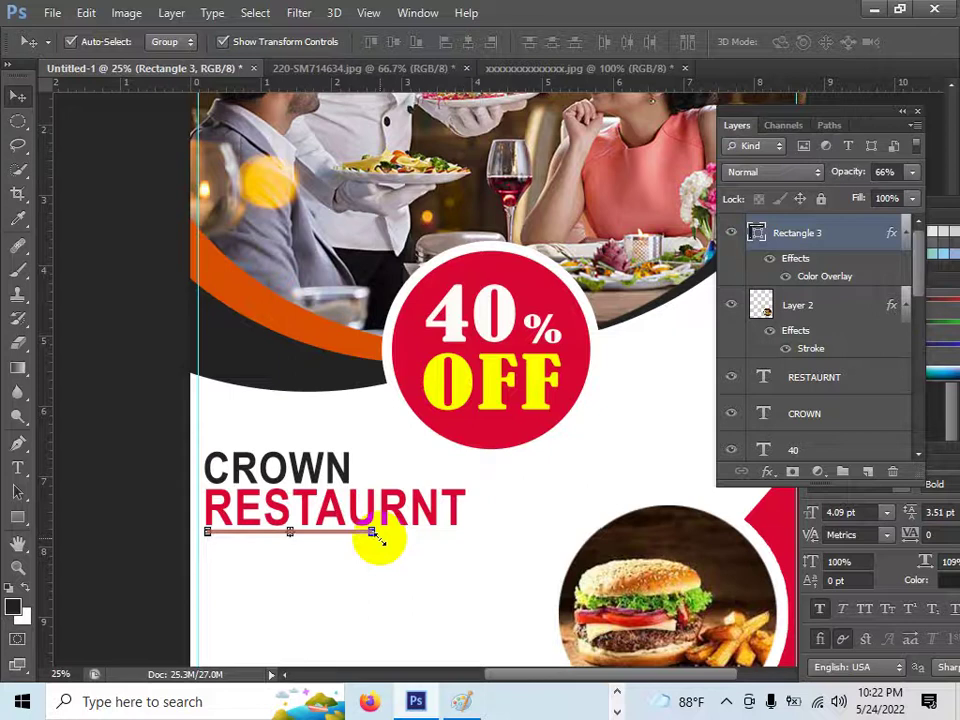
pyautogui.click(424, 553)
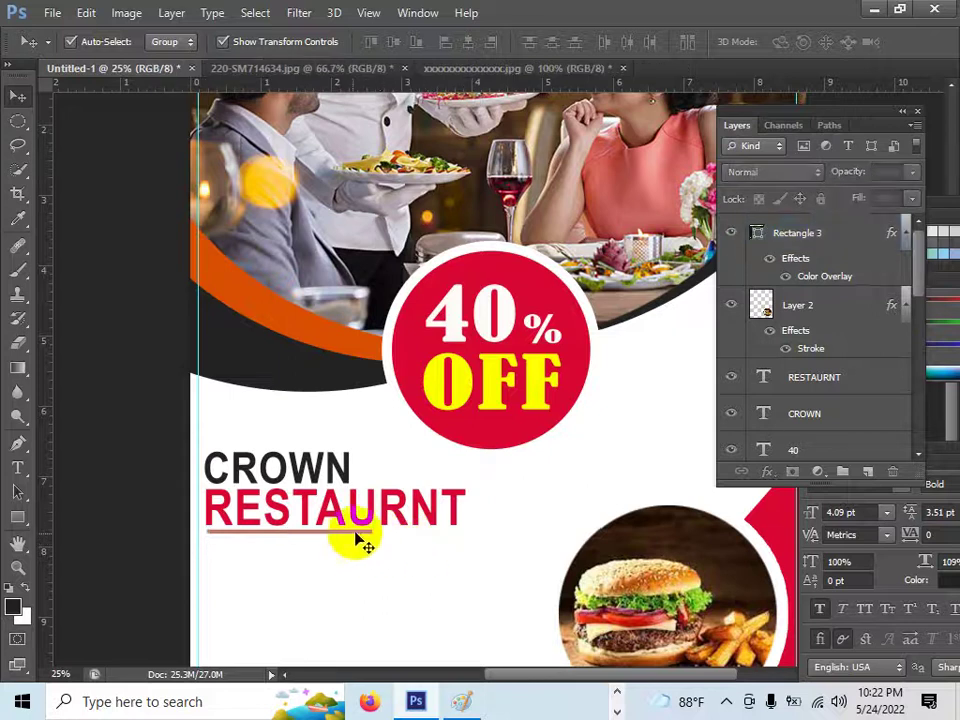
pyautogui.click(365, 537)
pyautogui.moveTo(377, 531); pyautogui.dragTo(392, 532)
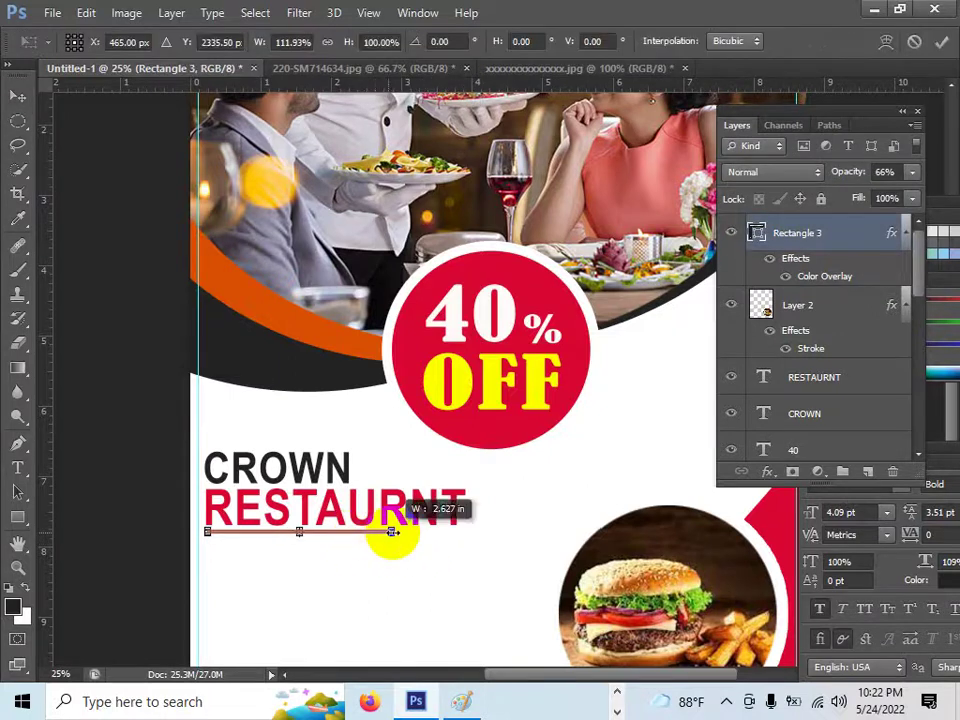
pyautogui.press('Return')
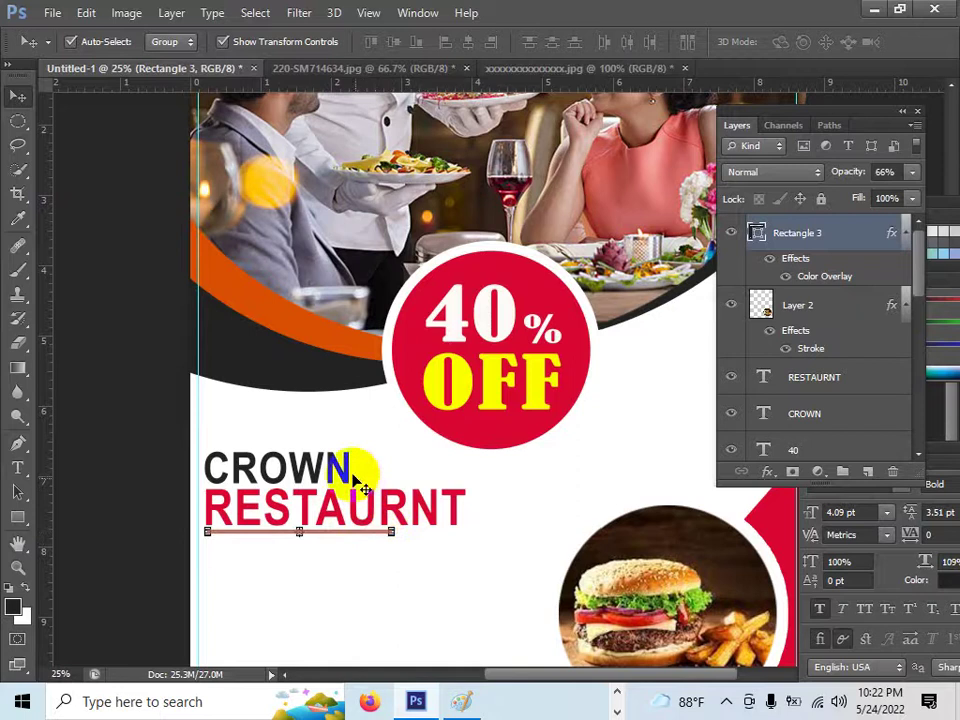
pyautogui.click(328, 503)
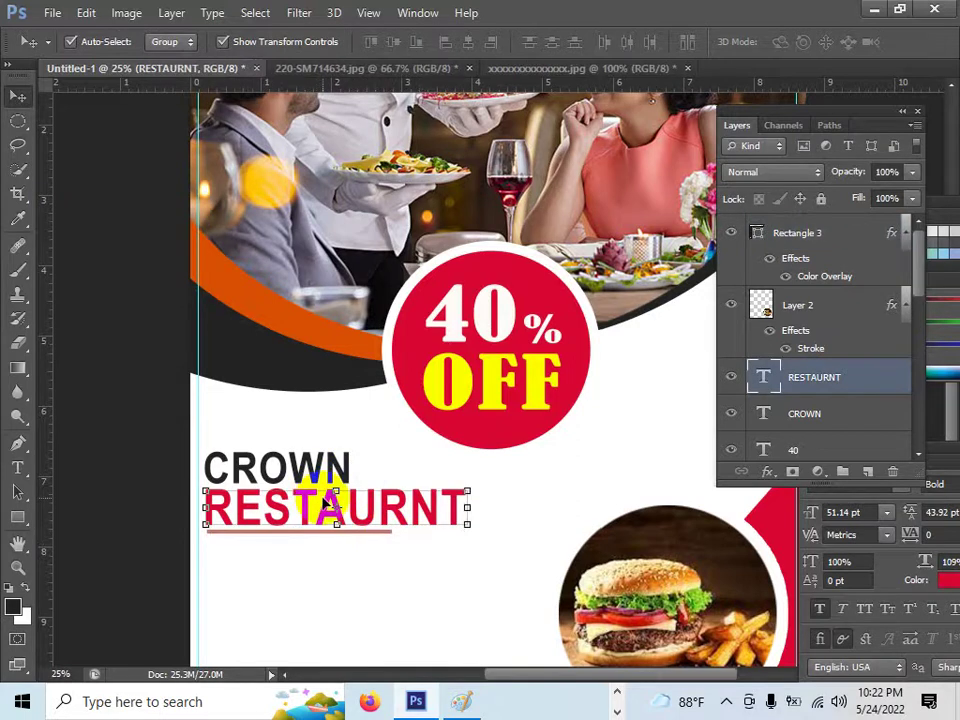
pyautogui.click(409, 606)
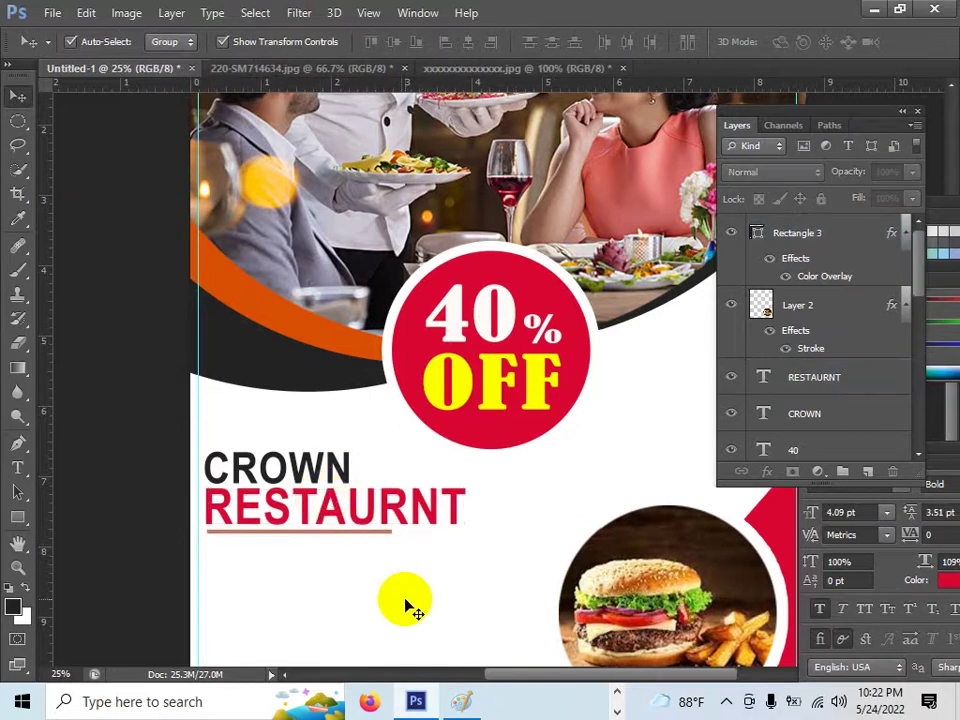
# Duplicate the RESTAURNT text lower down and colour the copy dark grey.
pyautogui.hotkey('ctrl', '-')
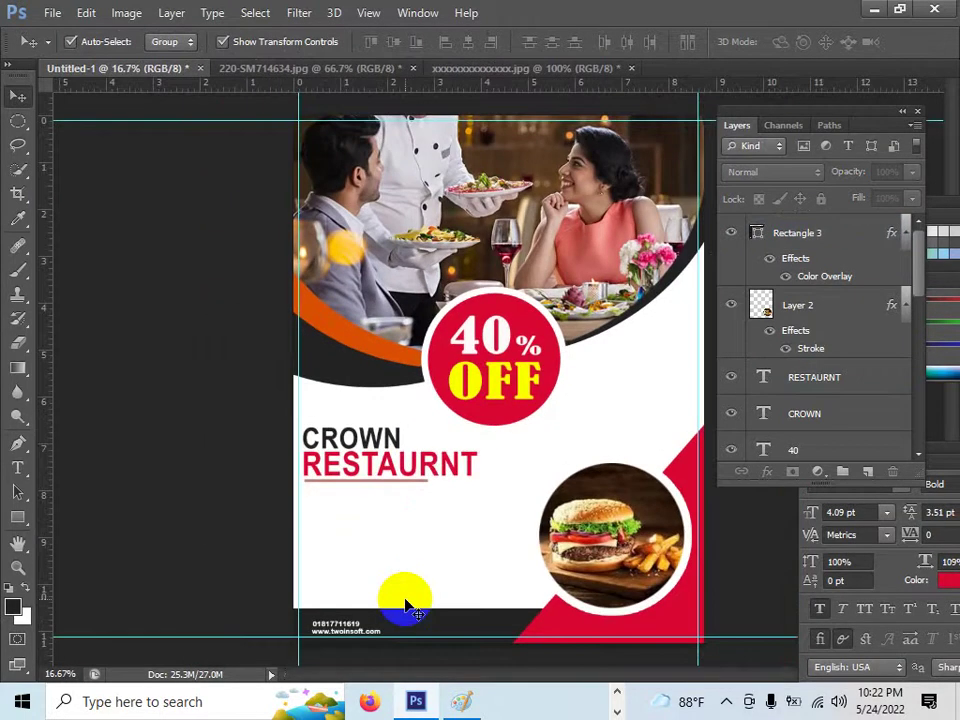
pyautogui.click(345, 460)
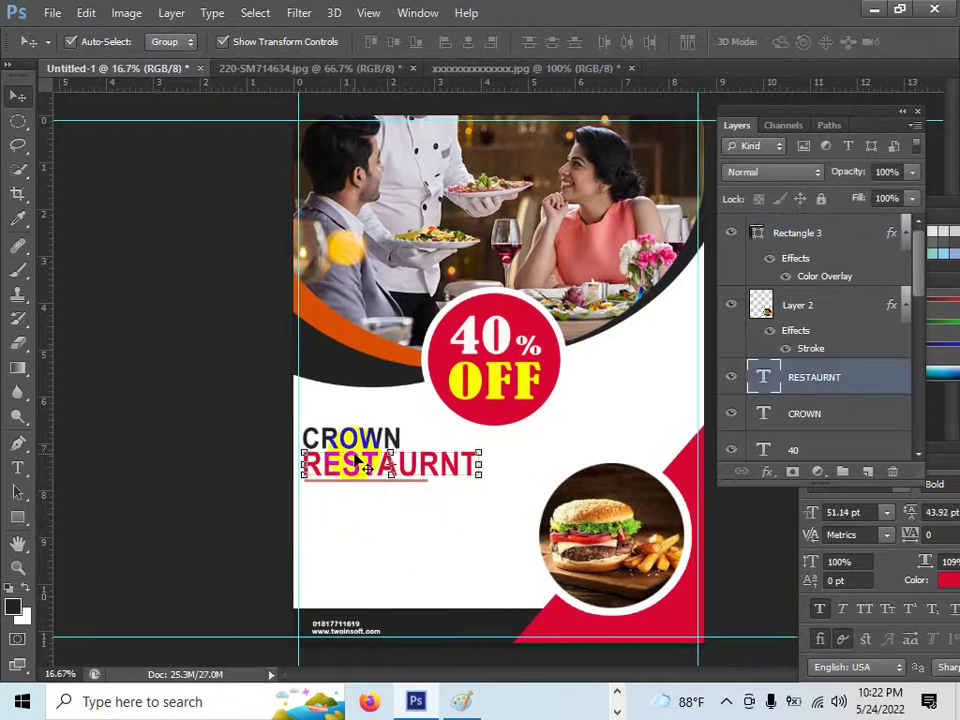
pyautogui.moveTo(352, 457); pyautogui.dragTo(359, 518)
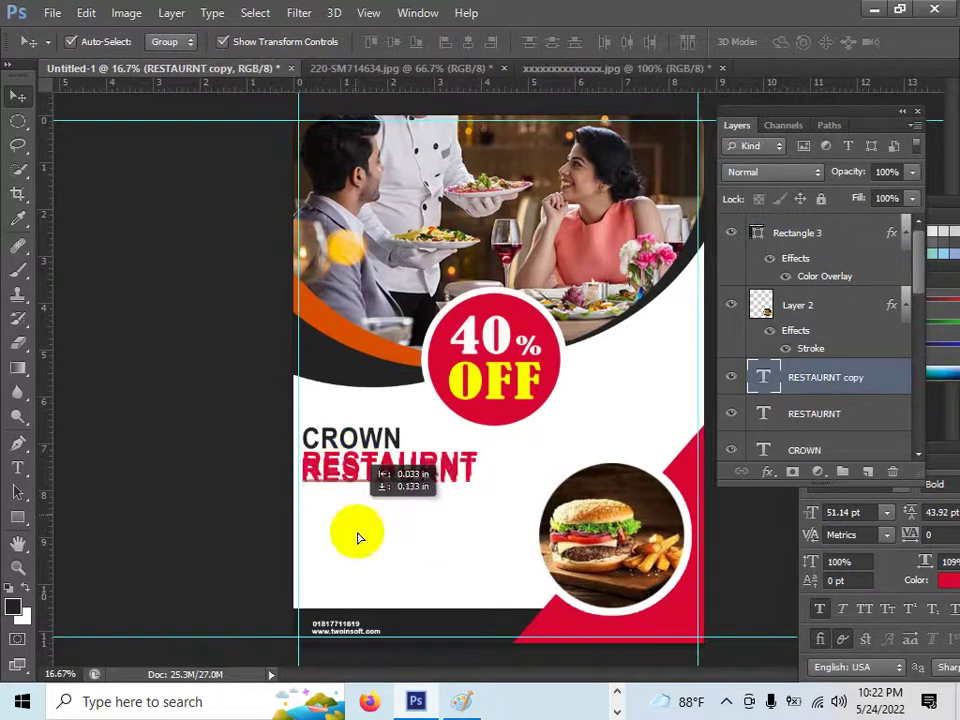
pyautogui.click(18, 468)
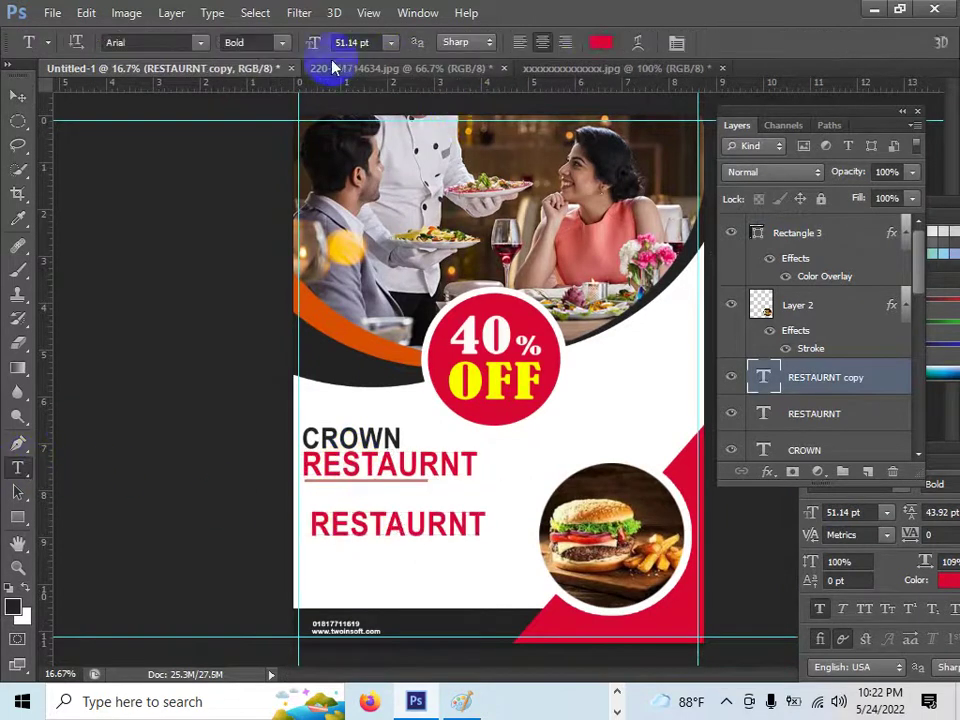
pyautogui.click(600, 42)
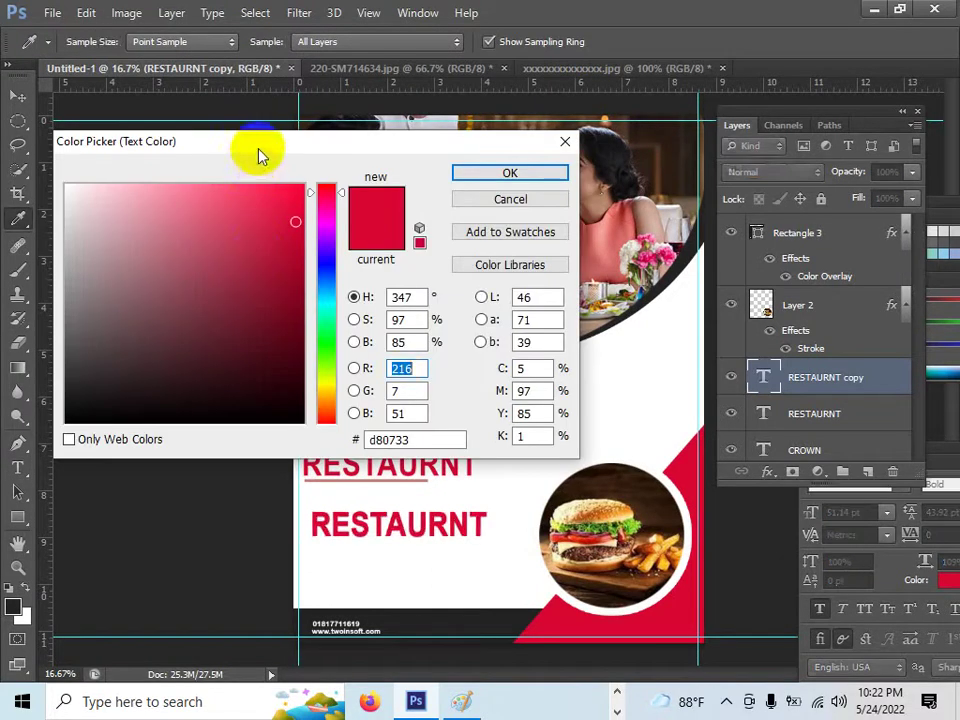
pyautogui.moveTo(257, 154); pyautogui.dragTo(463, 154)
pyautogui.click(282, 339)
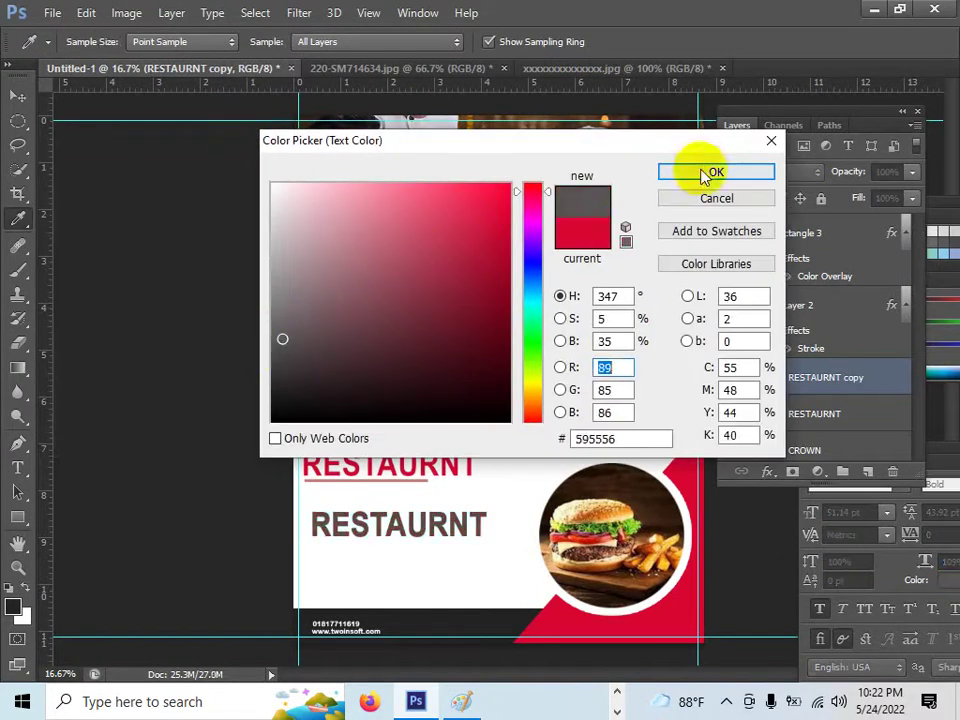
pyautogui.click(276, 354)
pyautogui.press('Return')
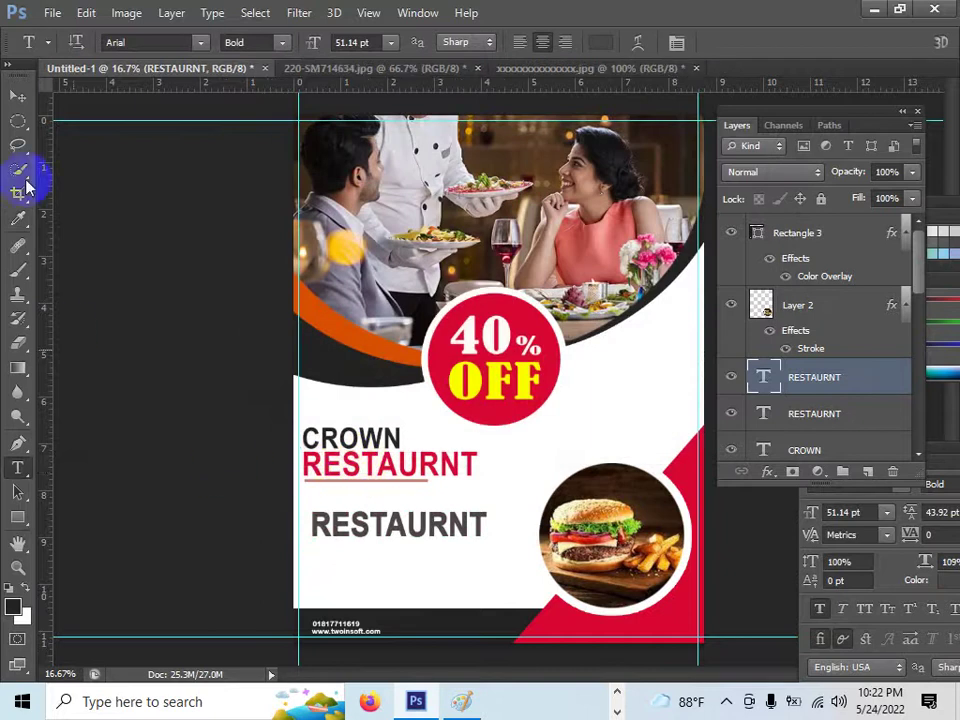
# Set the copied RESTAURNT text size to 15 pt.
pyautogui.click(17, 96)
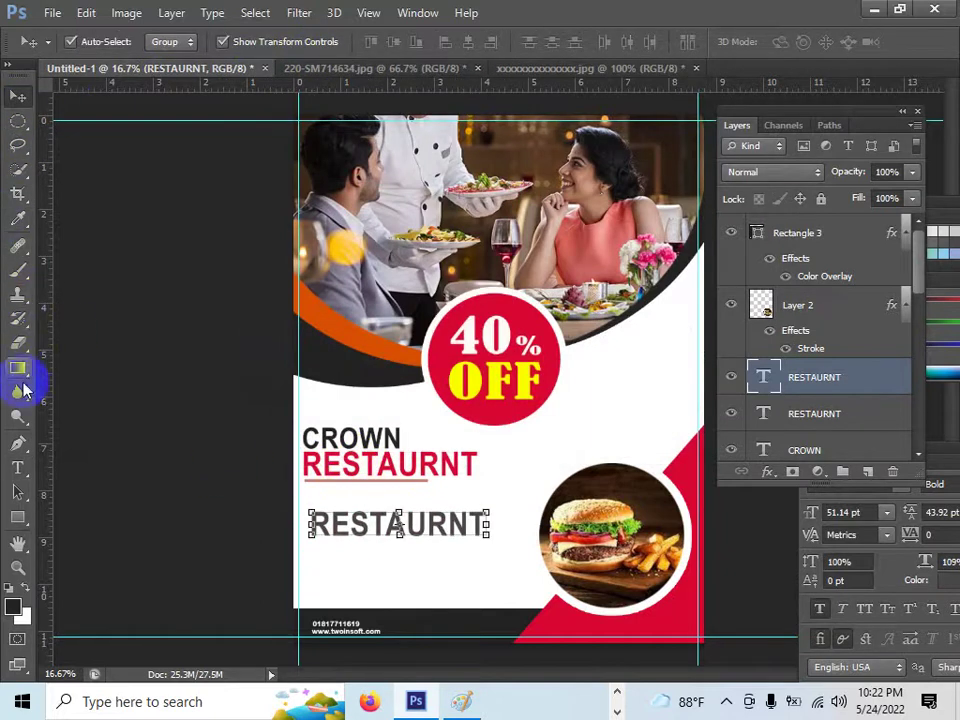
pyautogui.click(17, 467)
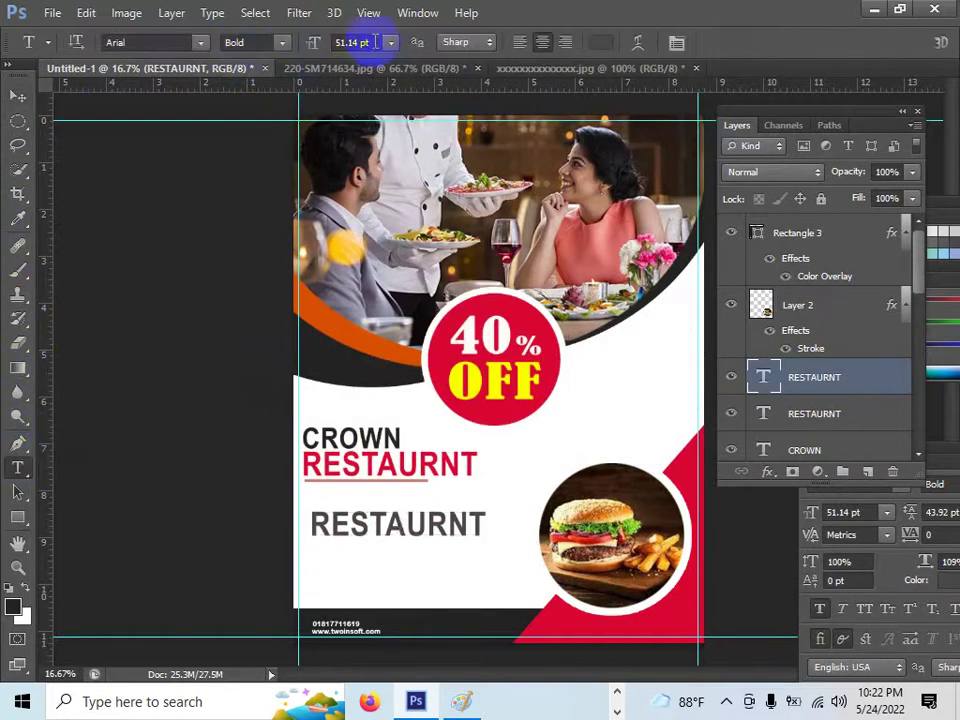
pyautogui.click(358, 42)
pyautogui.write('15')
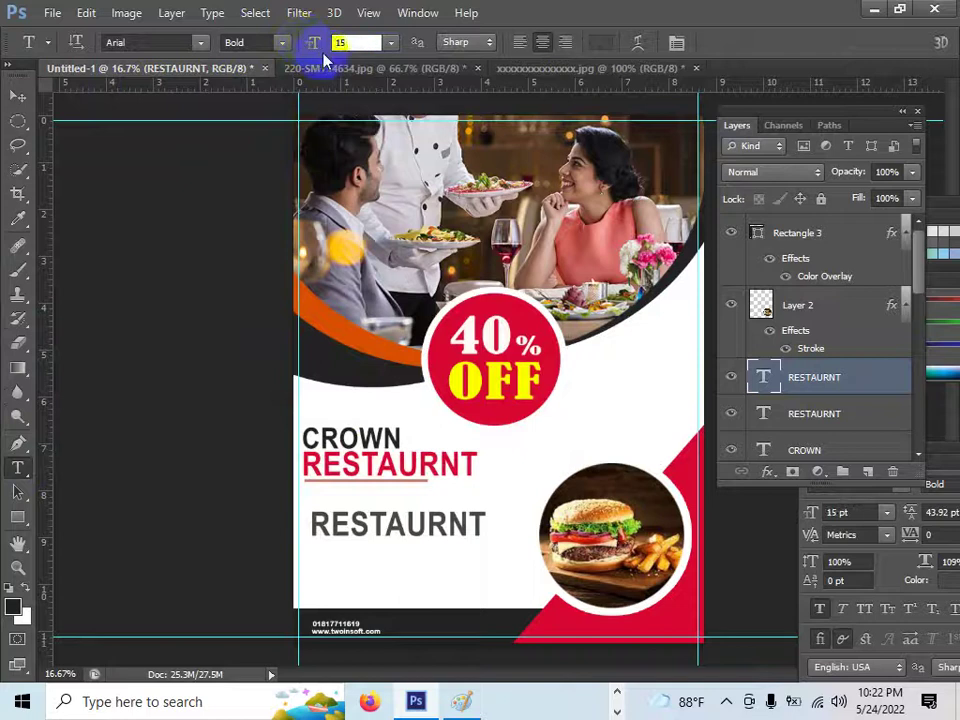
pyautogui.press('Return')
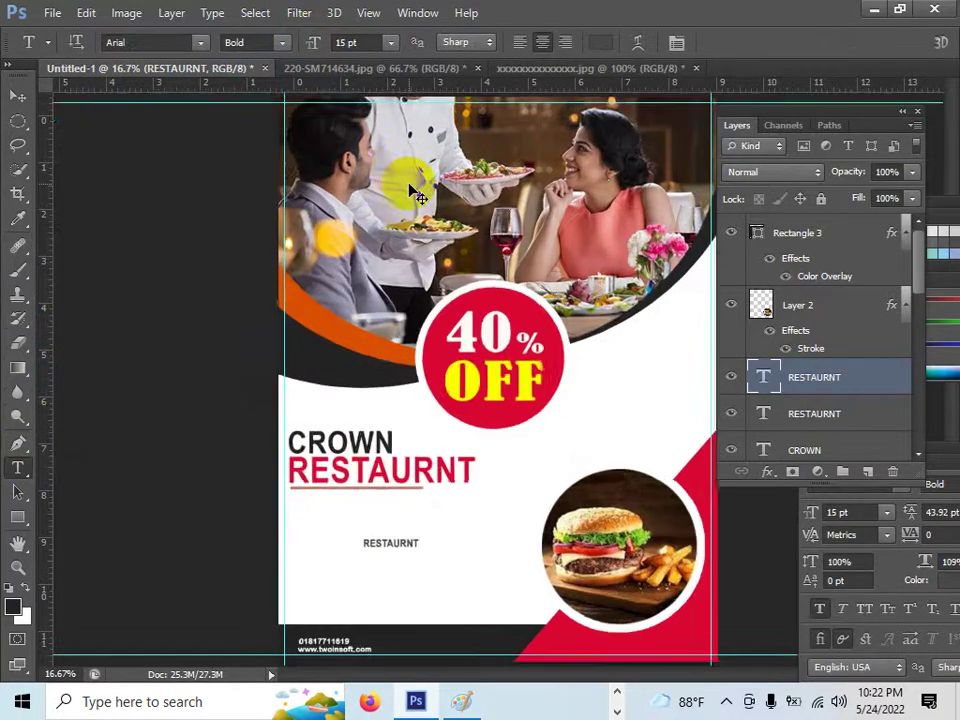
# Move the small RESTAURNT copy up just beneath the heading's underline.
pyautogui.hotkey('ctrl', '+')
pyautogui.scroll(-3, 83, 160)
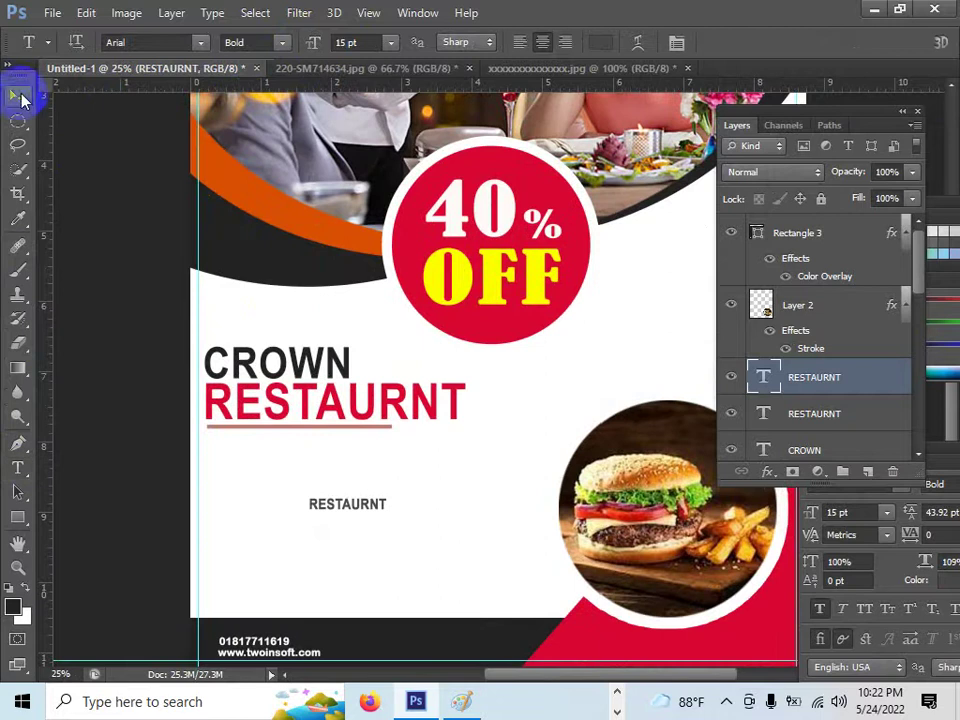
pyautogui.click(18, 94)
pyautogui.moveTo(332, 508)
pyautogui.mouseDown()
pyautogui.moveTo(226, 461)
pyautogui.moveTo(187, 467)
pyautogui.mouseUp()
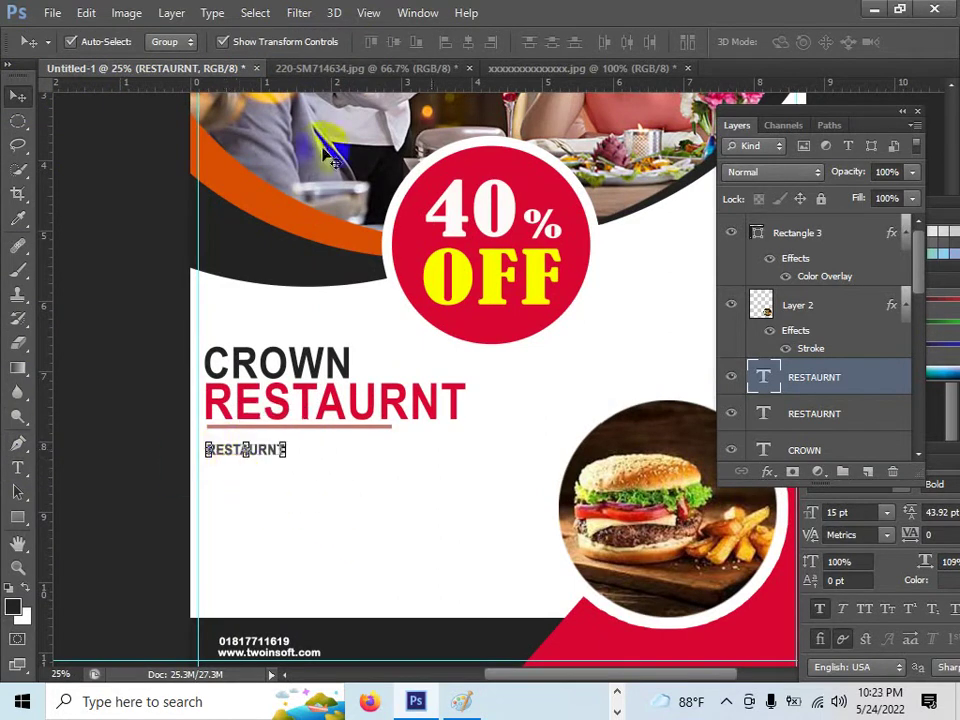
# Change the small text's paragraph alignment and shift it left to line up with the heading.
pyautogui.click(17, 467)
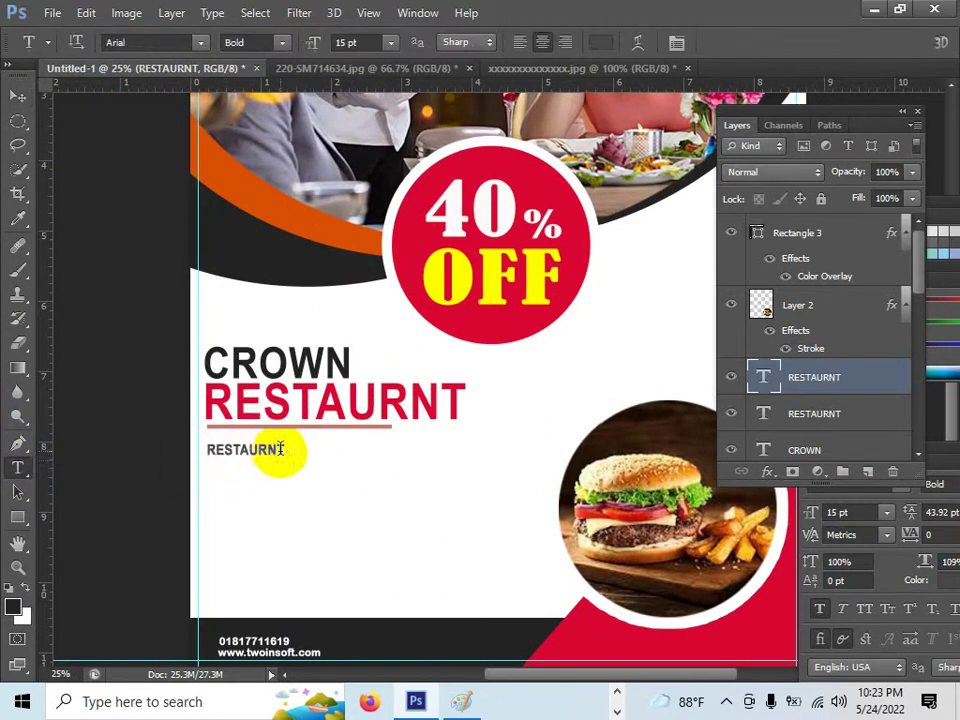
pyautogui.click(519, 42)
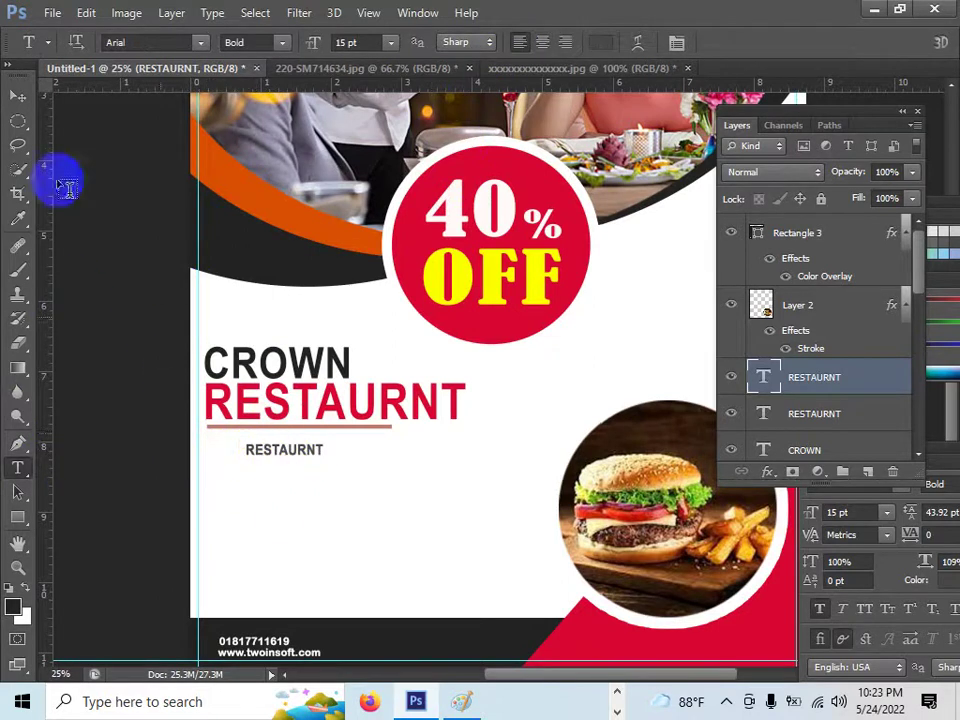
pyautogui.click(17, 95)
pyautogui.moveTo(268, 452); pyautogui.dragTo(233, 451)
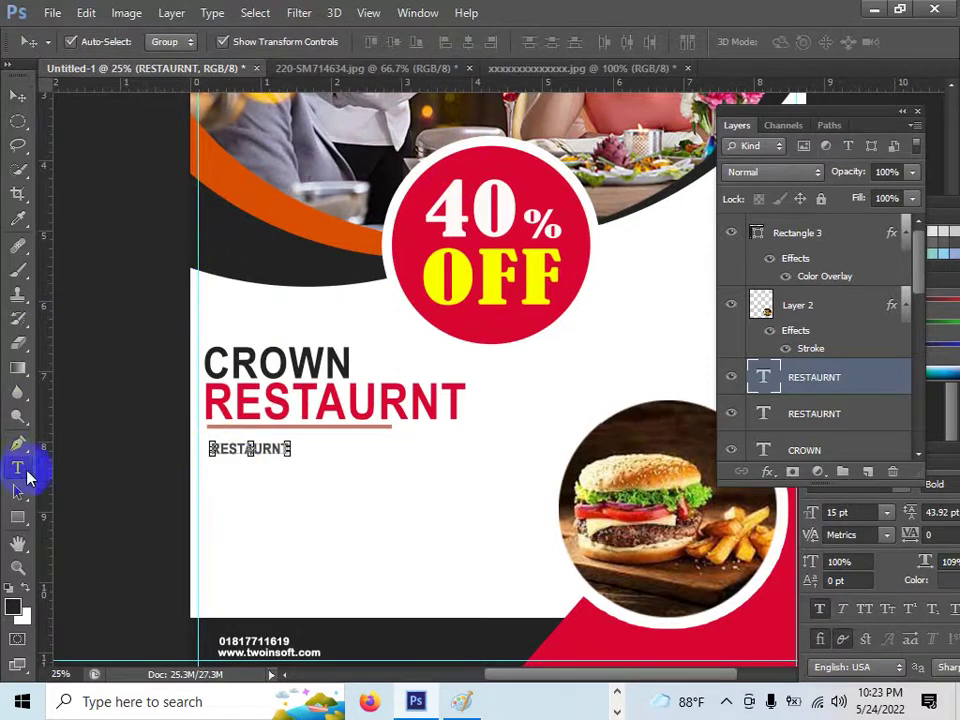
# Replace the small text with 'Crown Restaurent is heighly food and resturen in feni'.
pyautogui.click(17, 467)
pyautogui.click(212, 449)
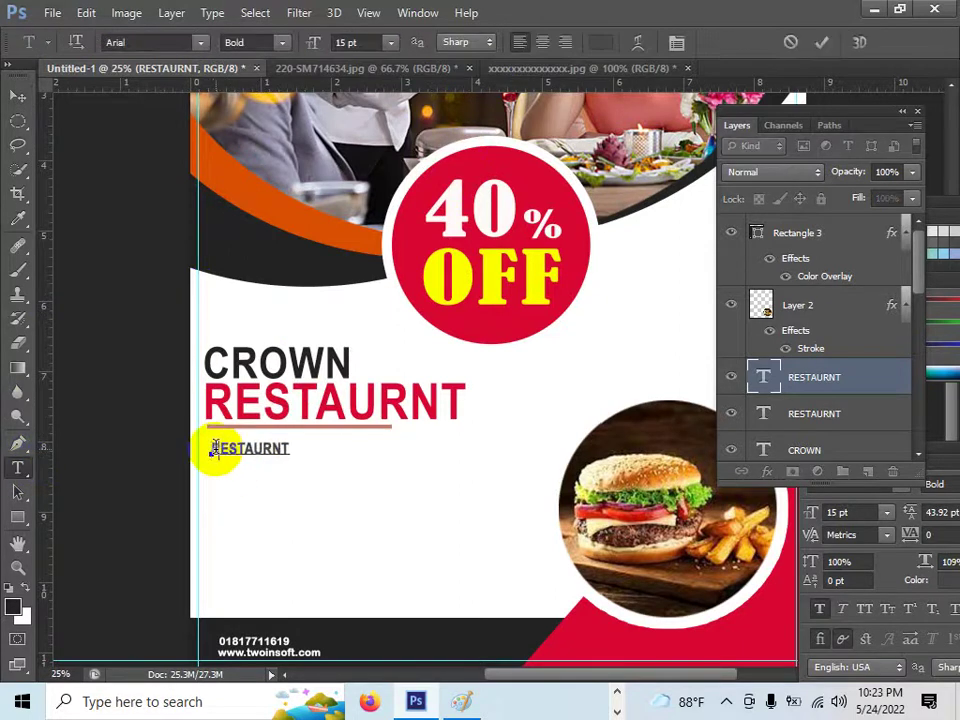
pyautogui.write('Gro')
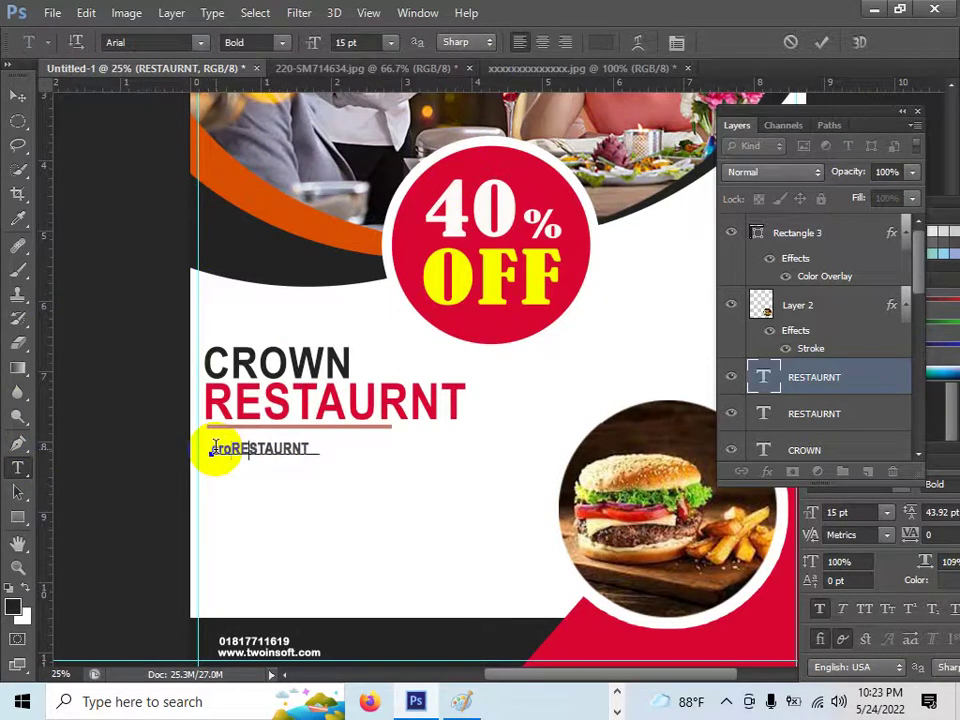
pyautogui.write('wn')
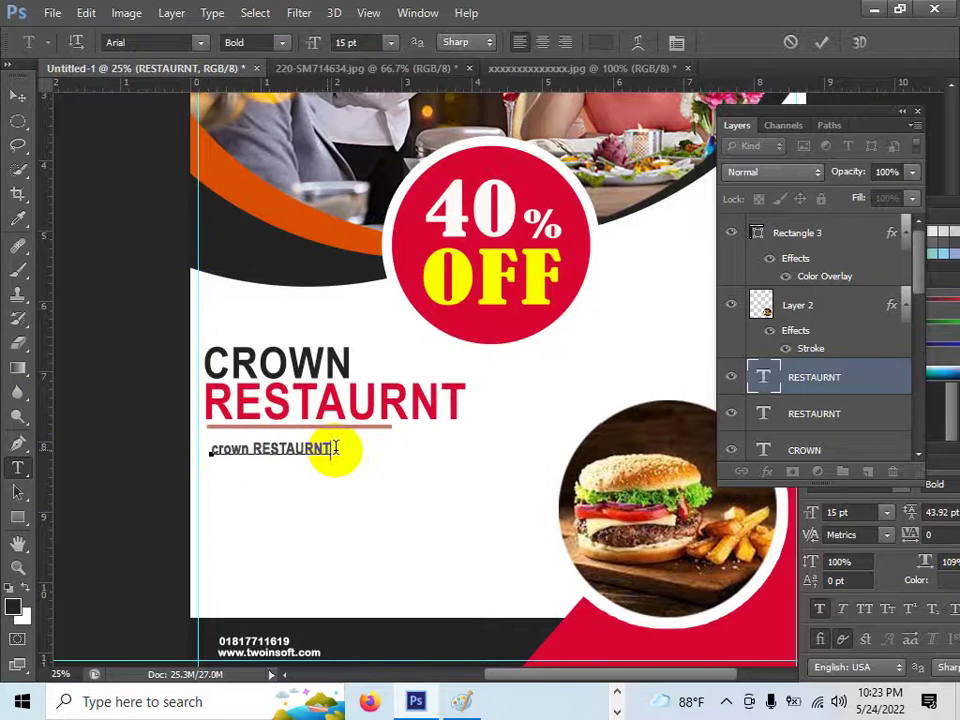
pyautogui.moveTo(336, 449); pyautogui.dragTo(214, 450)
pyautogui.click(197, 450)
pyautogui.hotkey('ctrl', 'a')
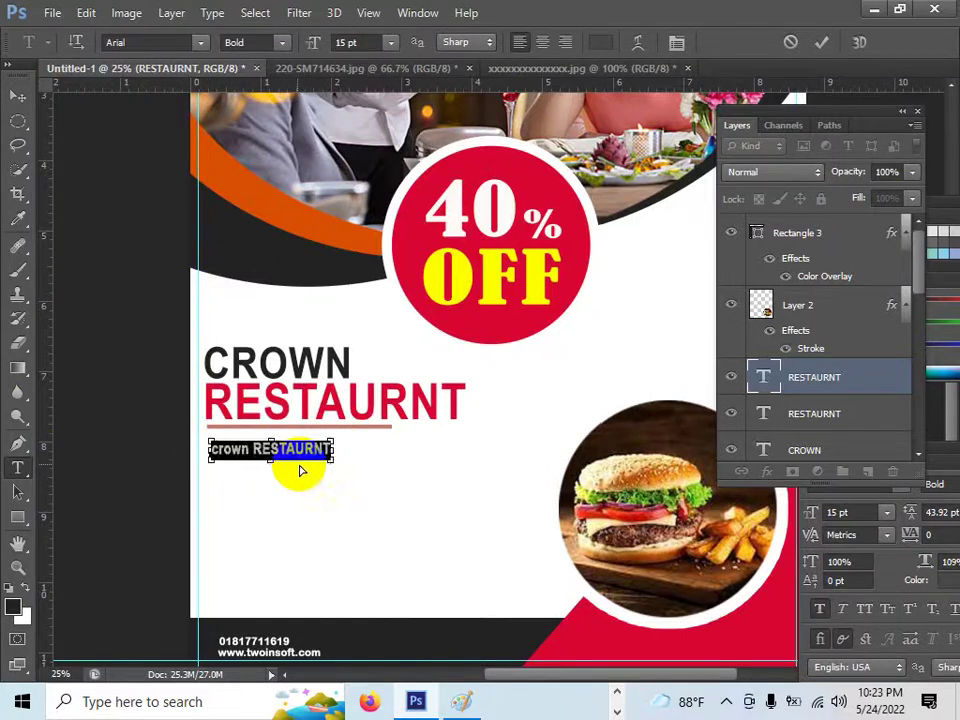
pyautogui.write('Cro')
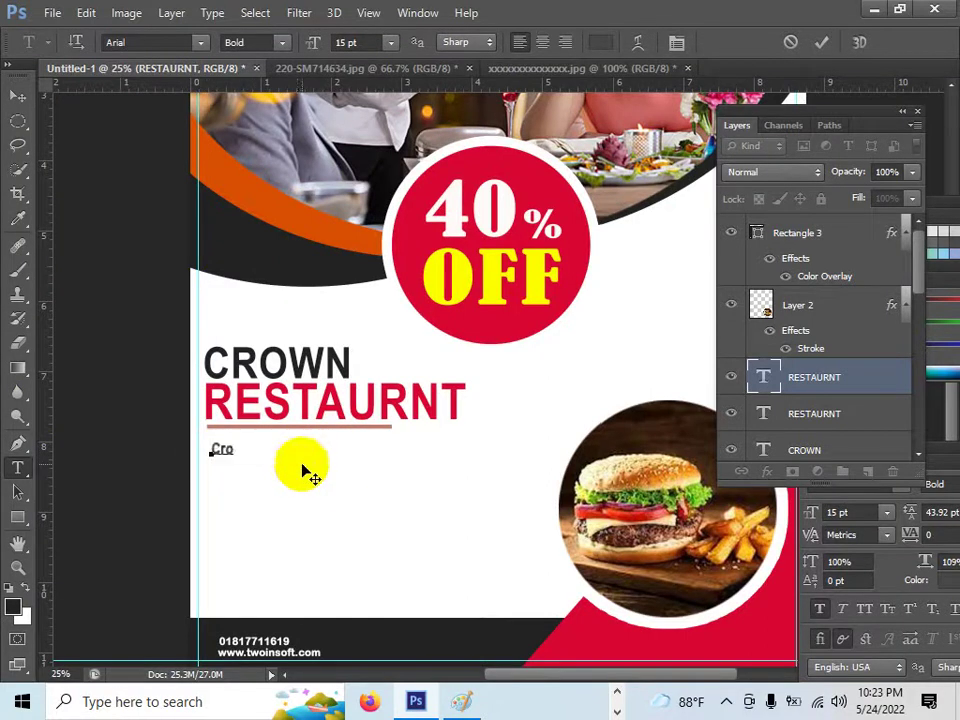
pyautogui.write('wn Restau')
pyautogui.write('rent iss')
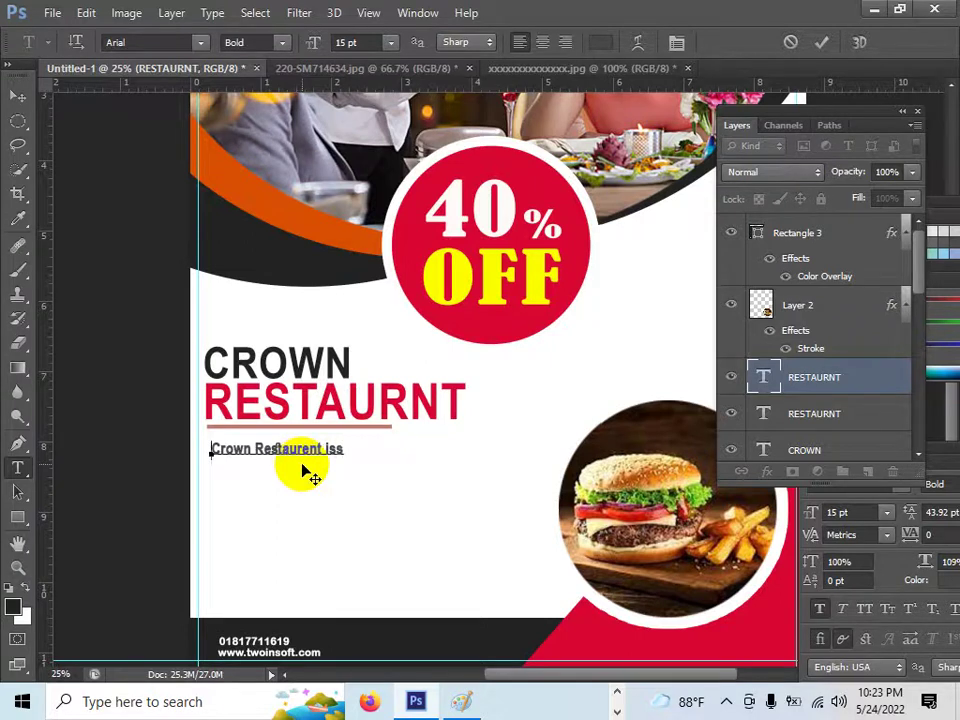
pyautogui.write('heighl')
pyautogui.write('y r')
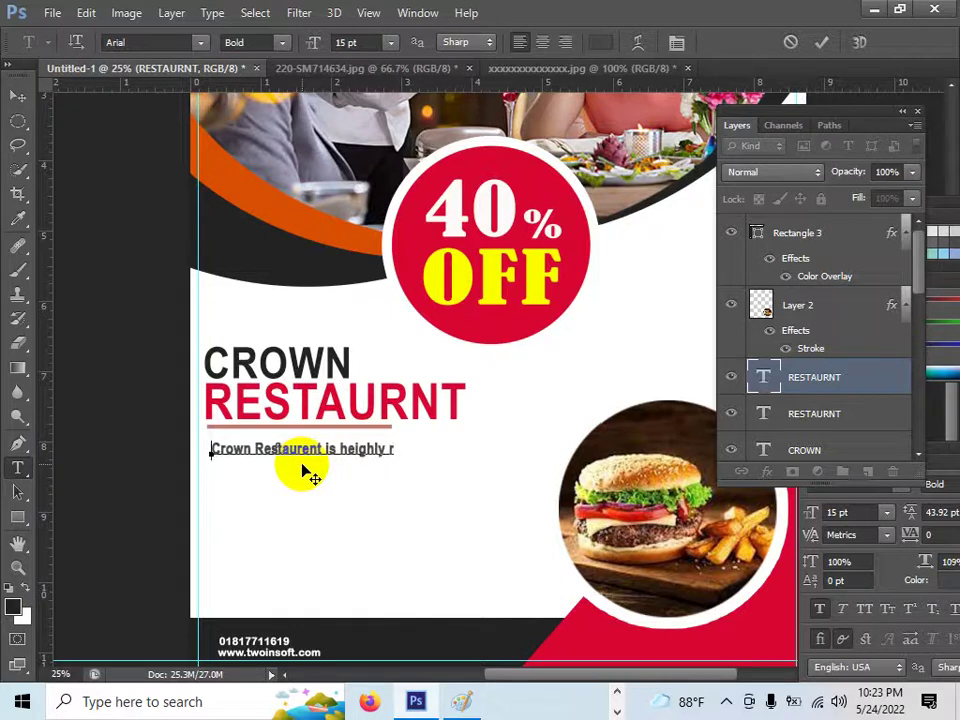
pyautogui.write('ood')
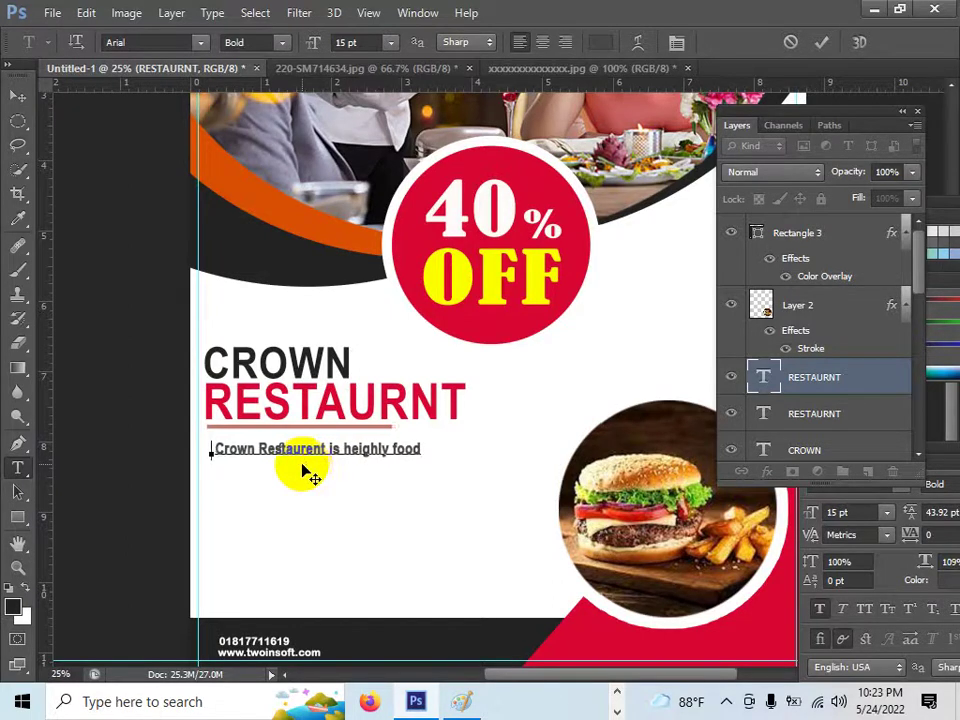
pyautogui.write(' and')
pyautogui.write(' restu')
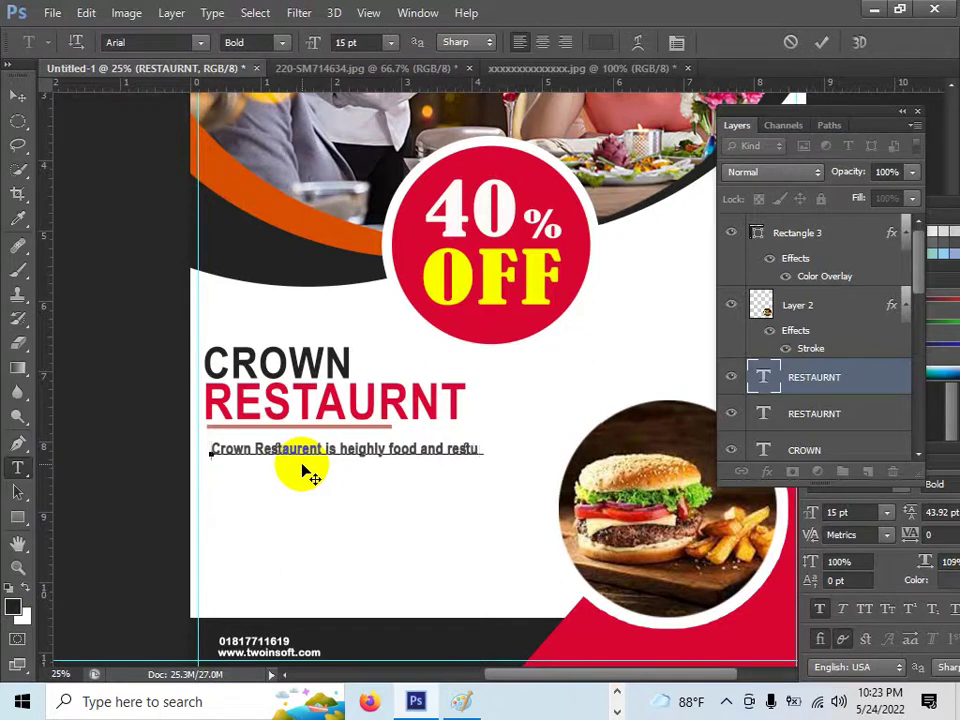
pyautogui.write('ren')
pyautogui.write('in fe')
pyautogui.write('ni')
pyautogui.click(17, 95)
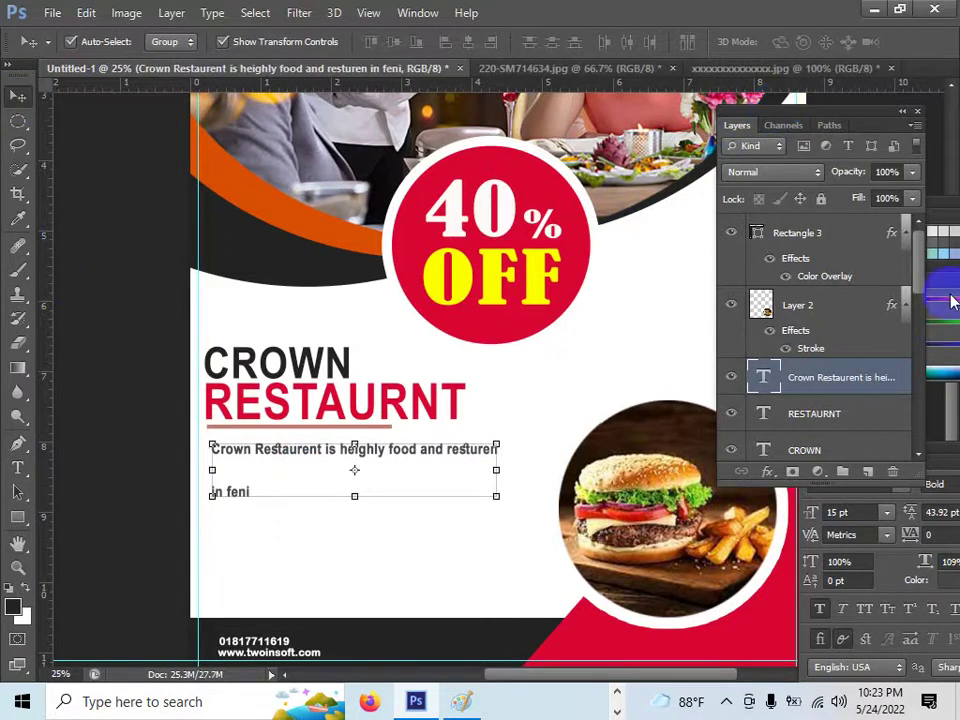
# Rearrange the docked side panels and float the Character panel over the workspace.
pyautogui.moveTo(840, 124)
pyautogui.mouseDown()
pyautogui.moveTo(913, 402)
pyautogui.moveTo(880, 455)
pyautogui.mouseUp()
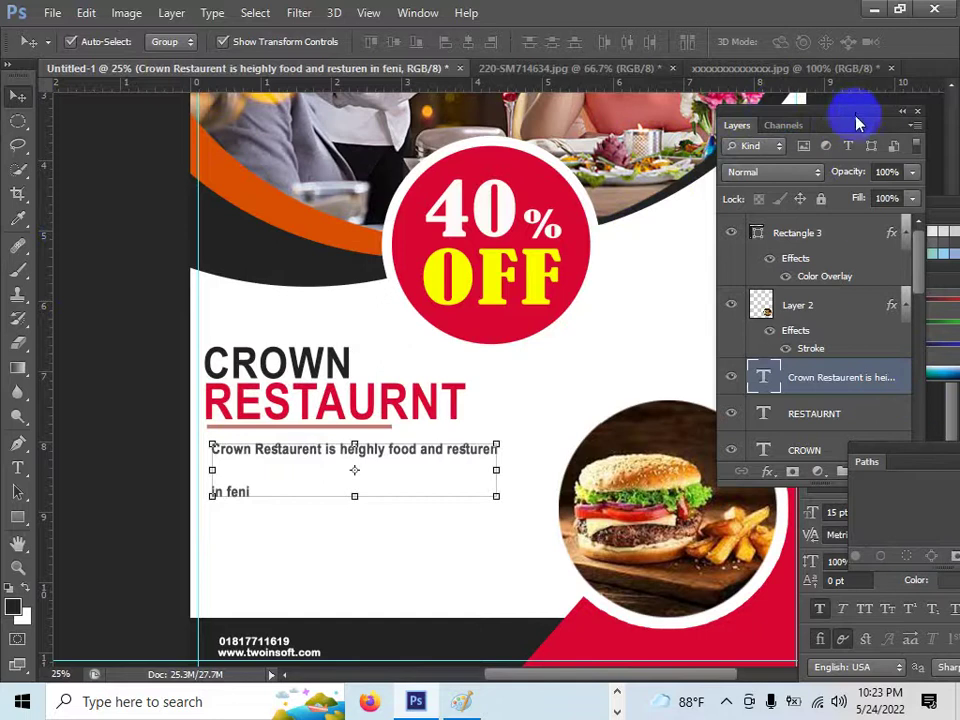
pyautogui.moveTo(789, 124); pyautogui.dragTo(845, 461)
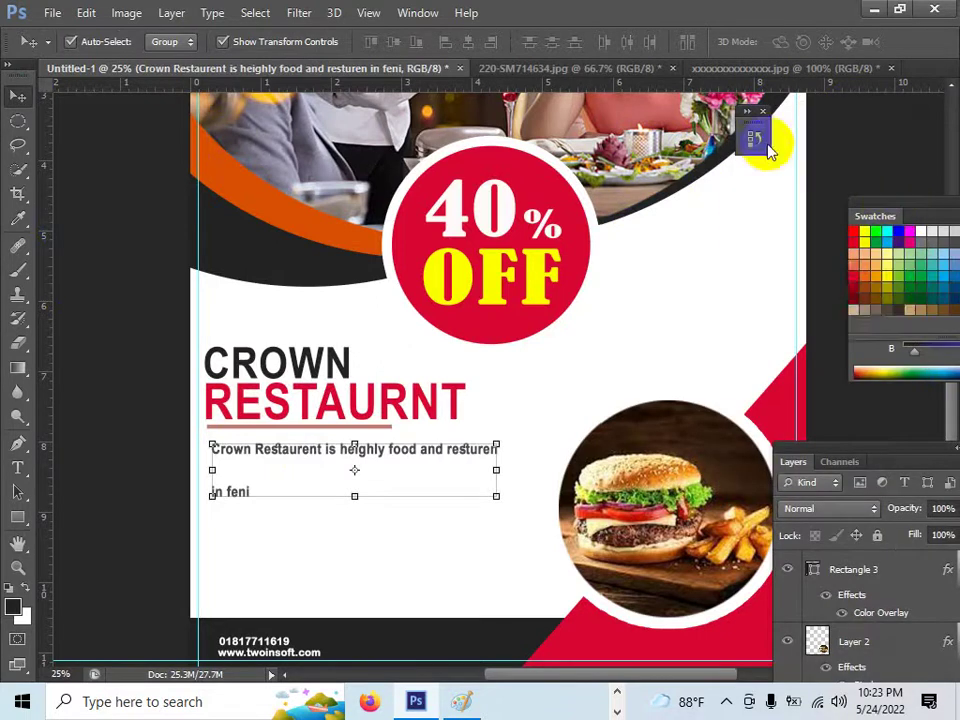
pyautogui.moveTo(773, 233); pyautogui.dragTo(774, 234)
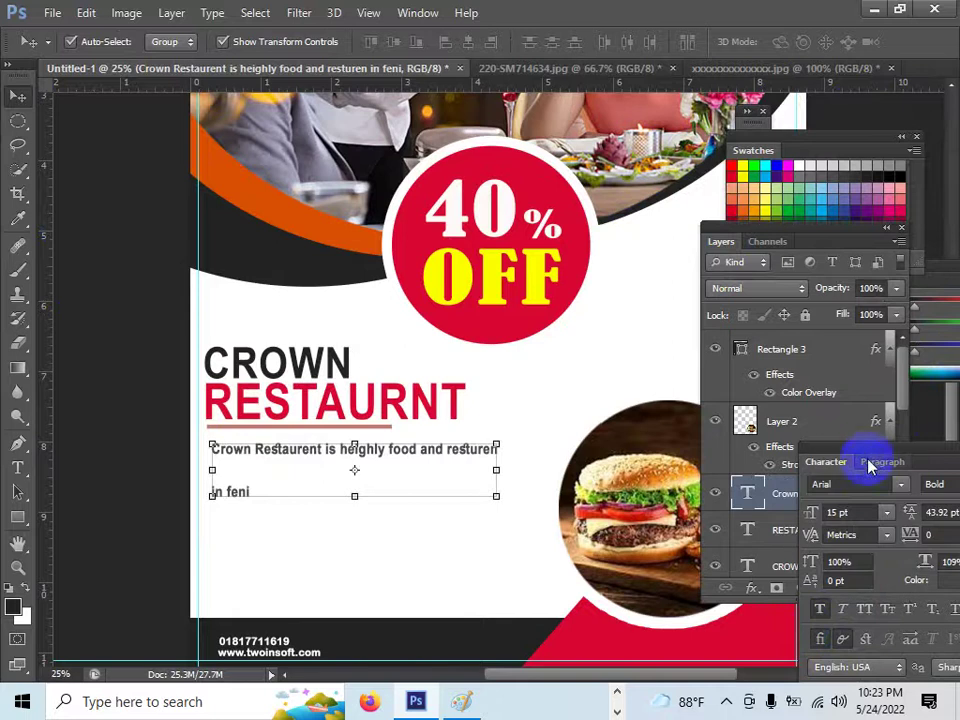
pyautogui.moveTo(862, 460); pyautogui.dragTo(700, 318)
# Set the descriptive paragraph's leading to 15 pt so its lines sit together.
pyautogui.click(765, 368)
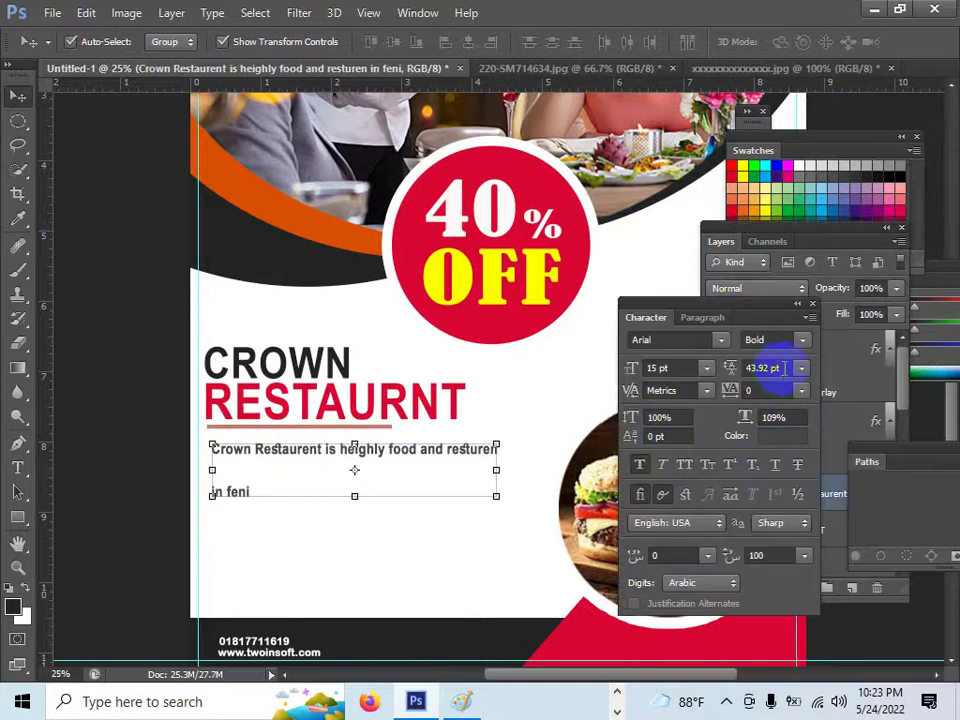
pyautogui.write('15')
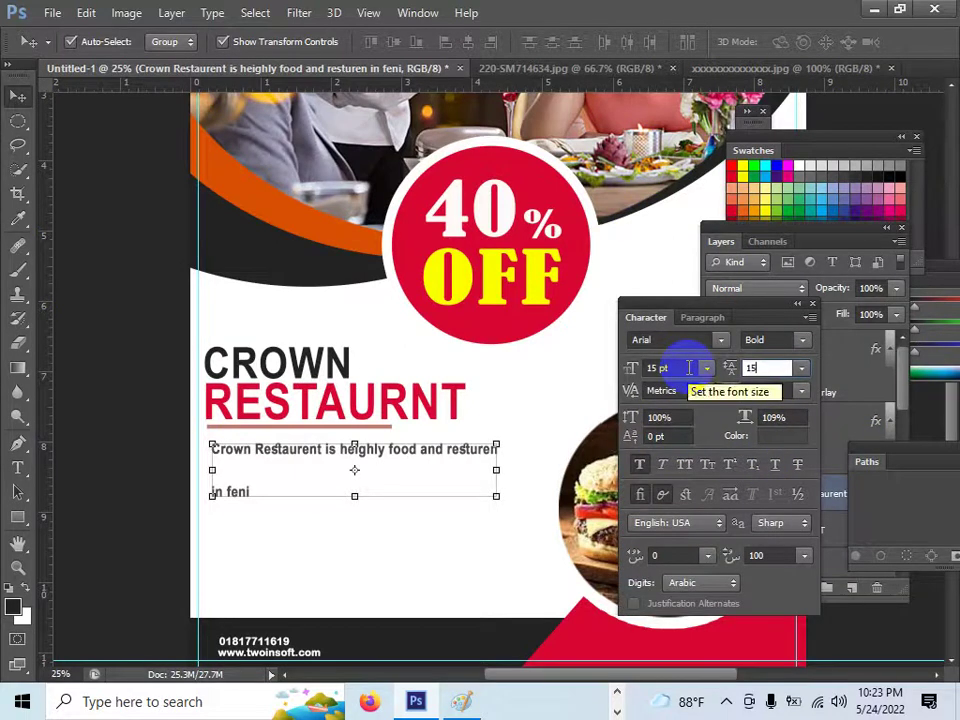
pyautogui.press('Return')
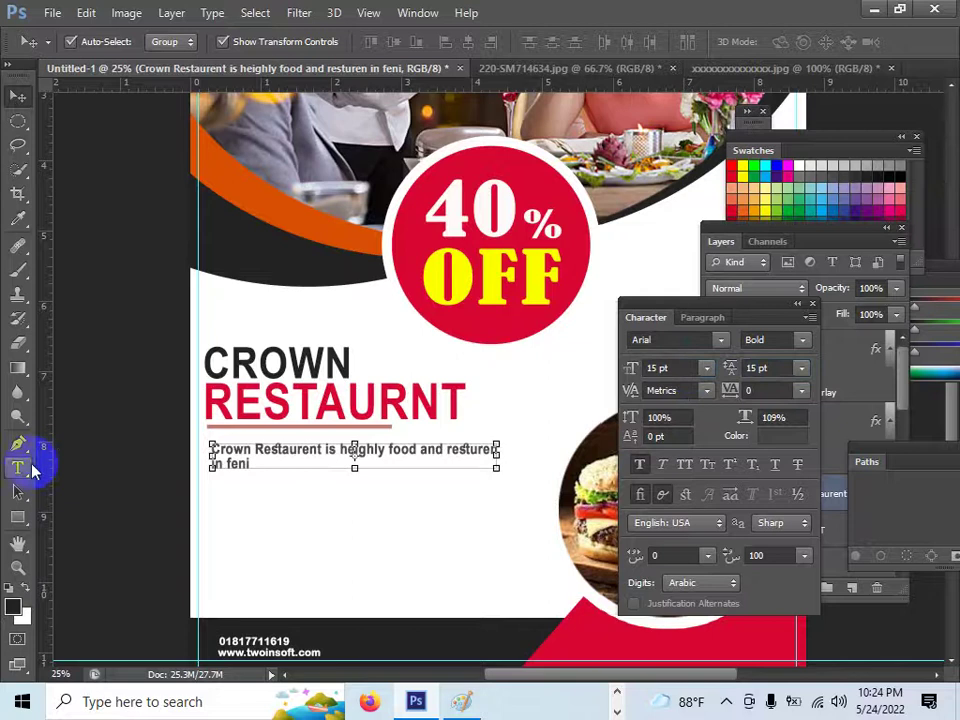
pyautogui.click(18, 467)
pyautogui.click(256, 472)
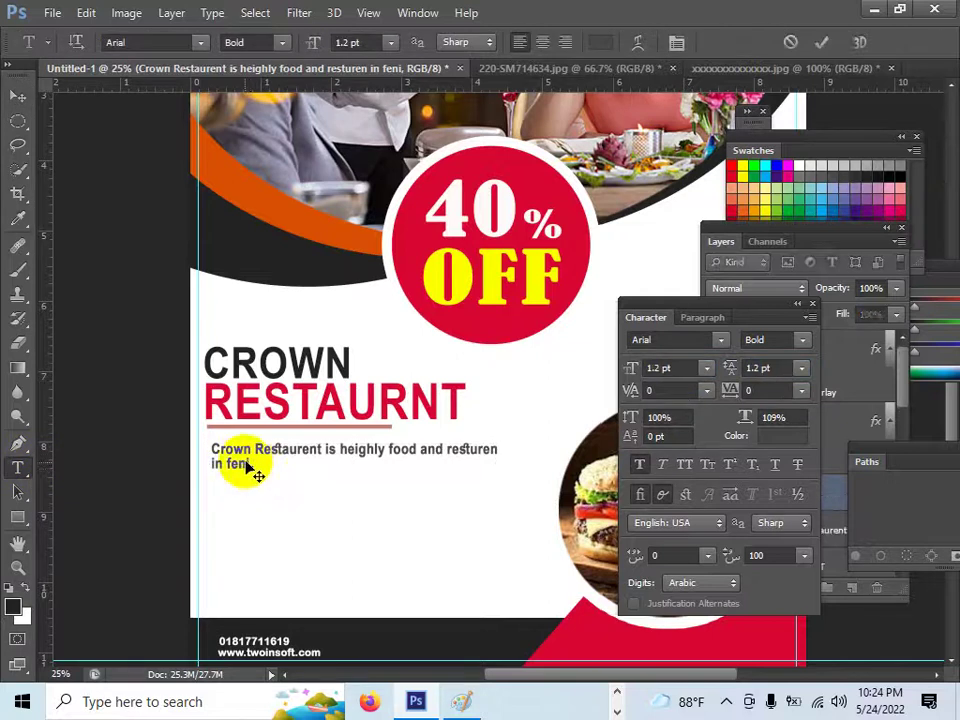
pyautogui.click(17, 95)
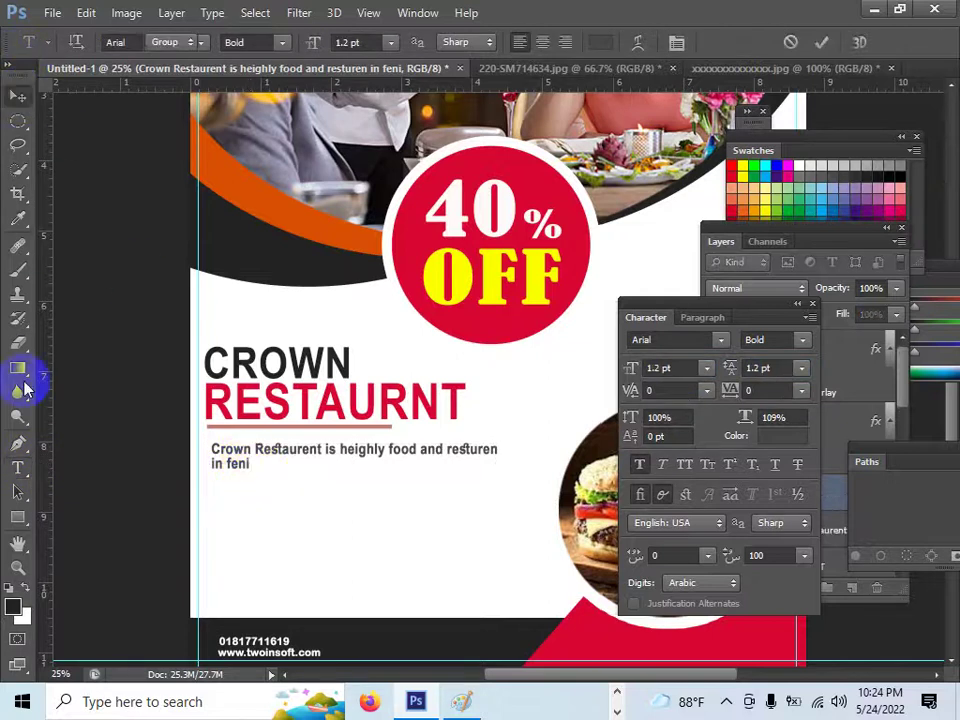
pyautogui.click(244, 463)
# Append the dish list to the paragraph, ending with 'and other banla indiankhabar'.
pyautogui.hotkey('ctrl', 'a')
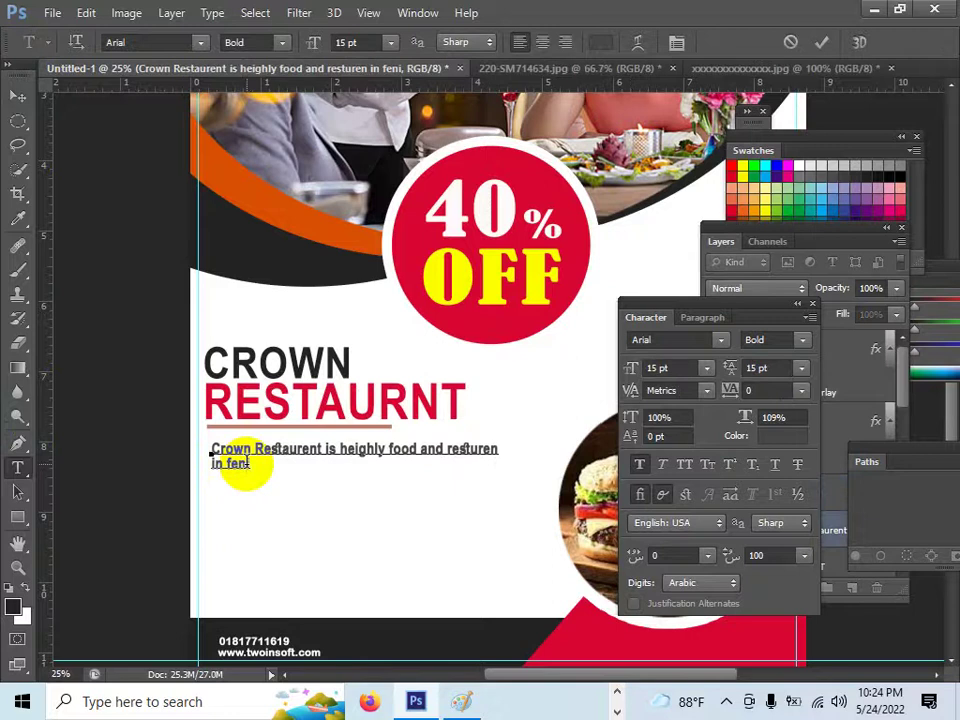
pyautogui.write('Wep')
pyautogui.write('rovid')
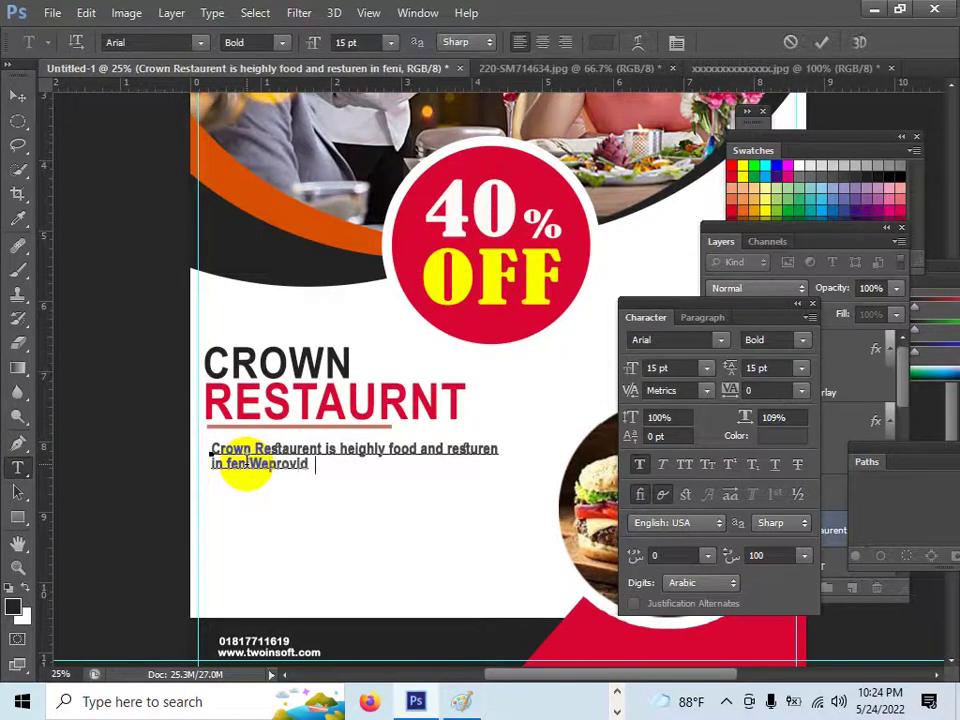
pyautogui.write('e all kin')
pyautogui.write('d foo')
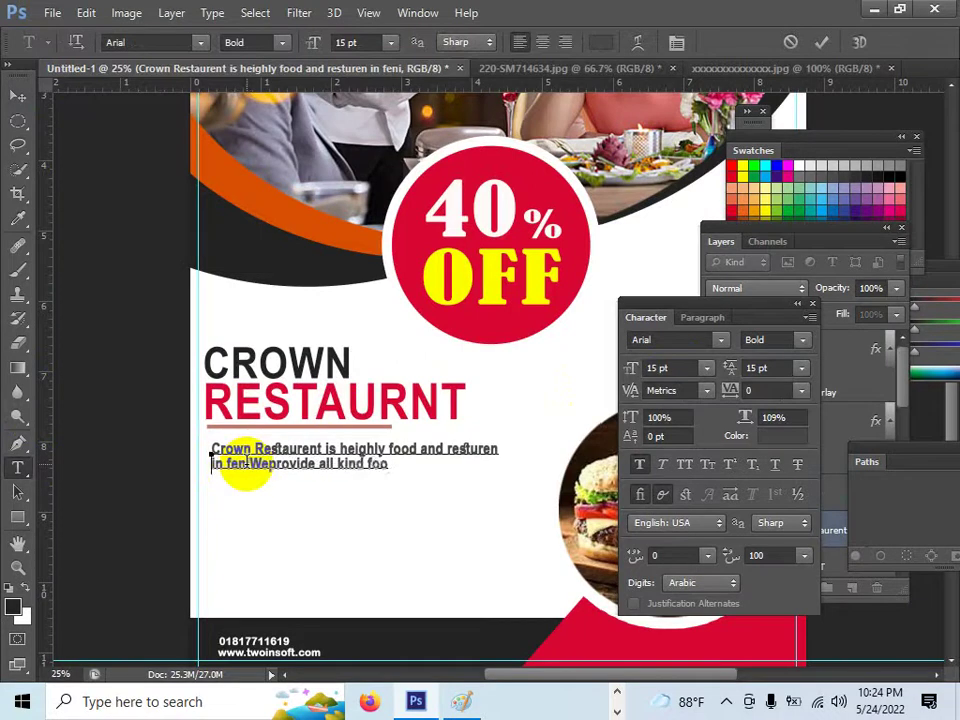
pyautogui.write('ffod')
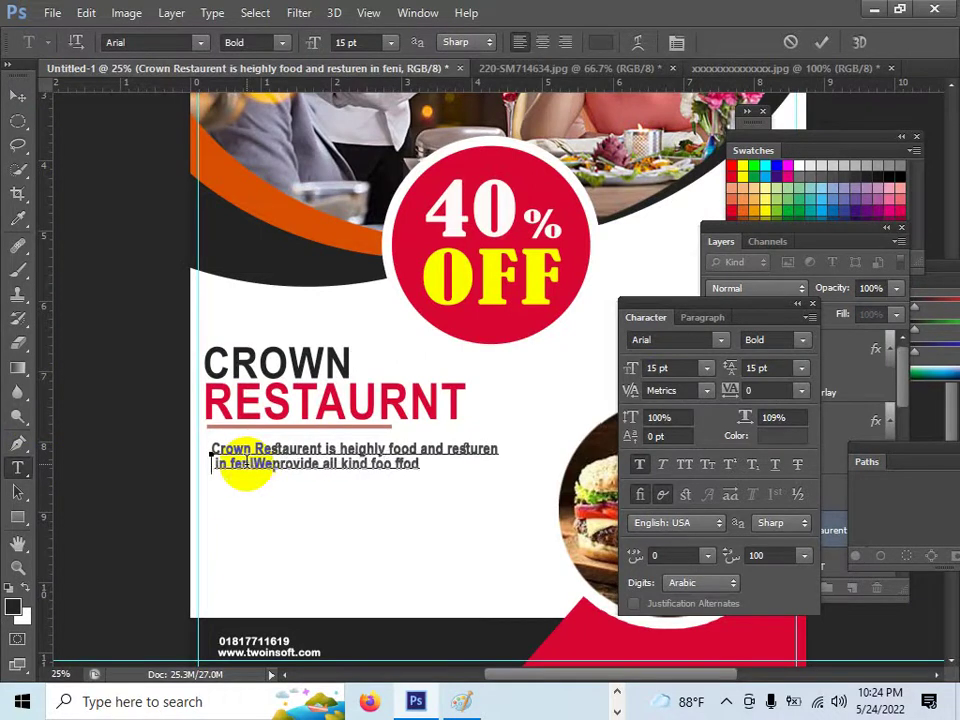
pyautogui.write(' l')
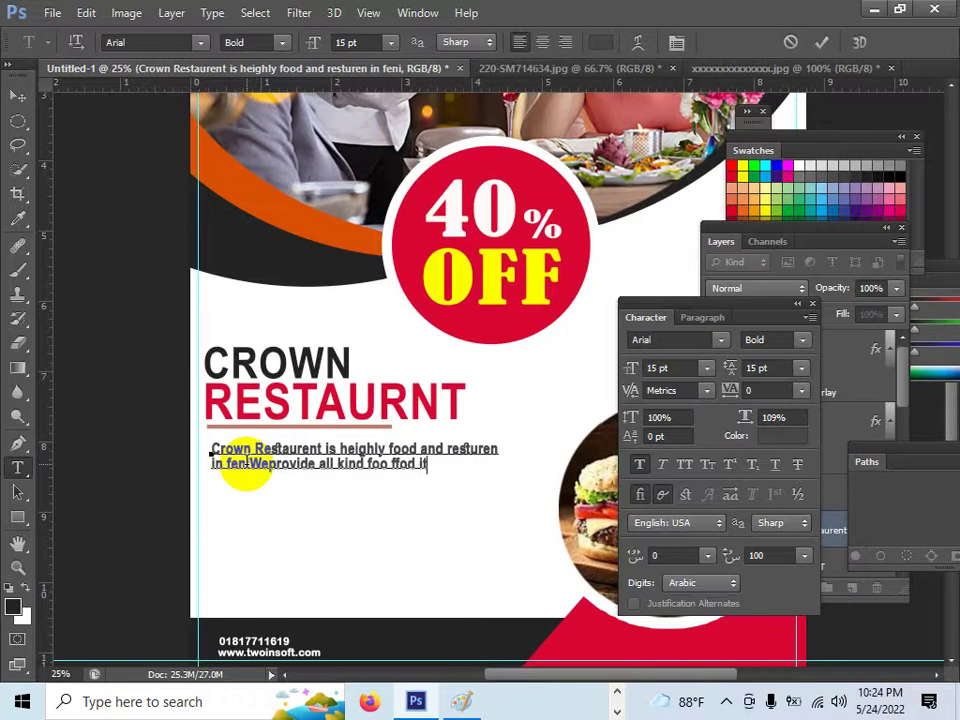
pyautogui.write('em')
pyautogui.write('.')
pyautogui.write(' ,b')
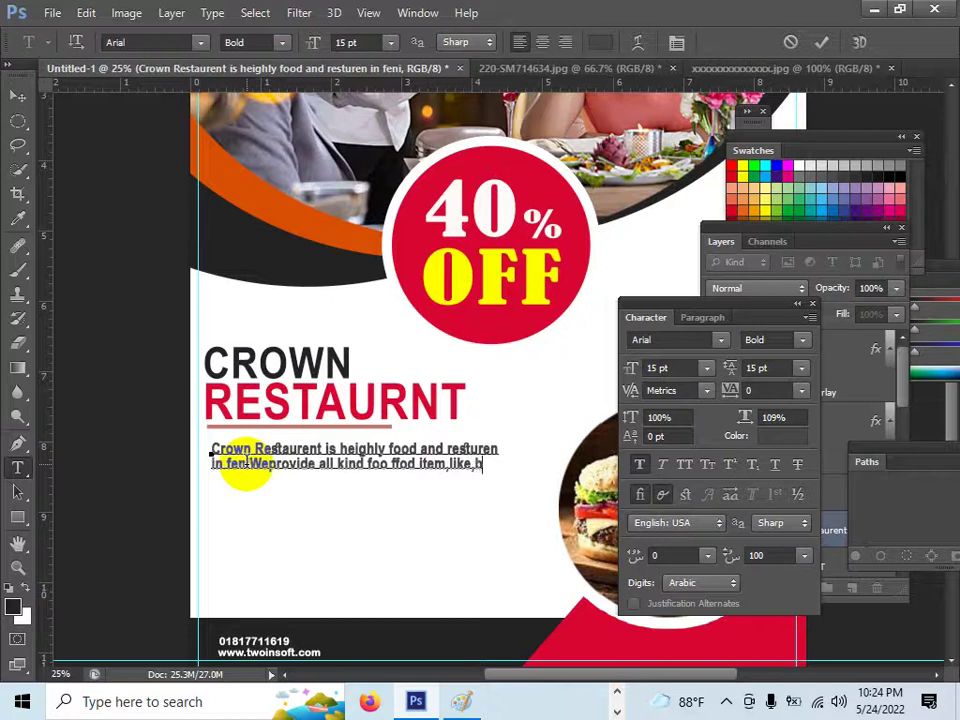
pyautogui.write('ger')
pyautogui.write('chikc')
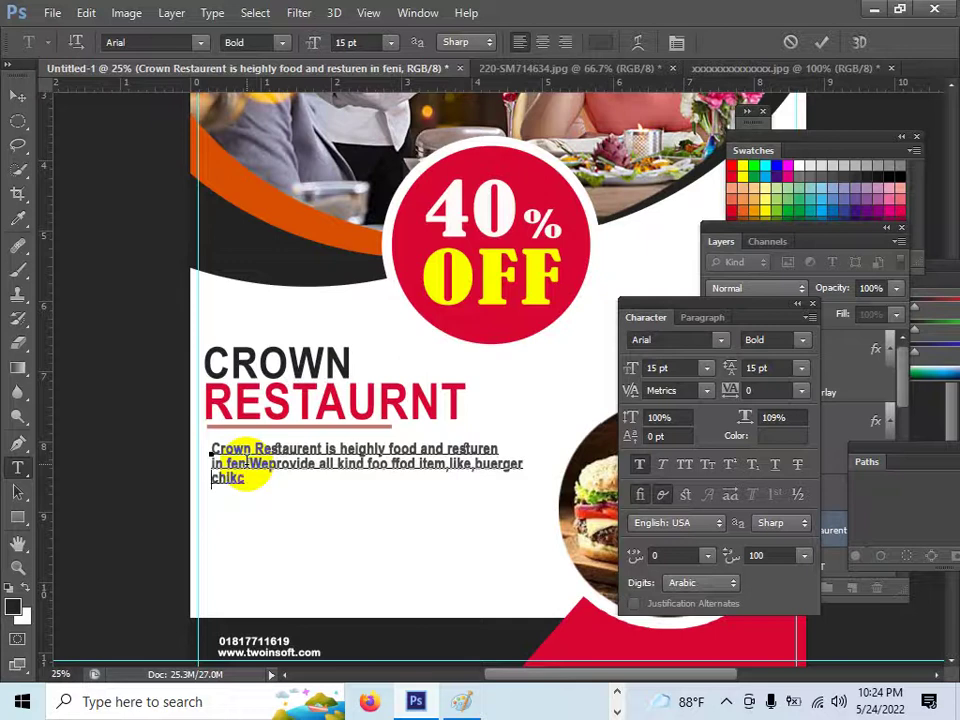
pyautogui.write('en')
pyautogui.write(',')
pyautogui.write('halu')
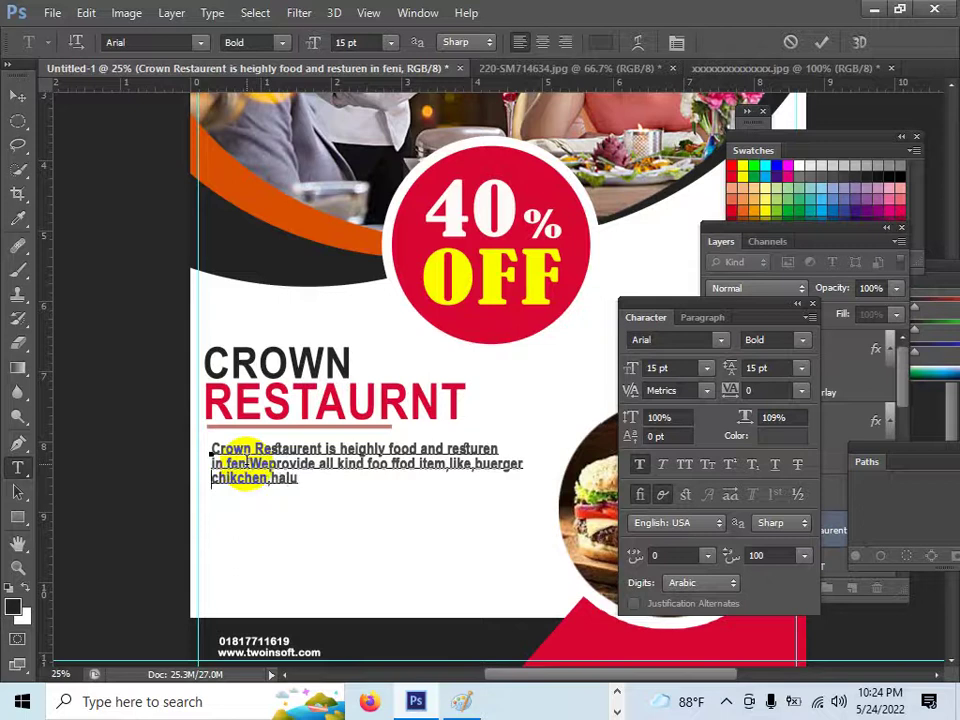
pyautogui.write(',')
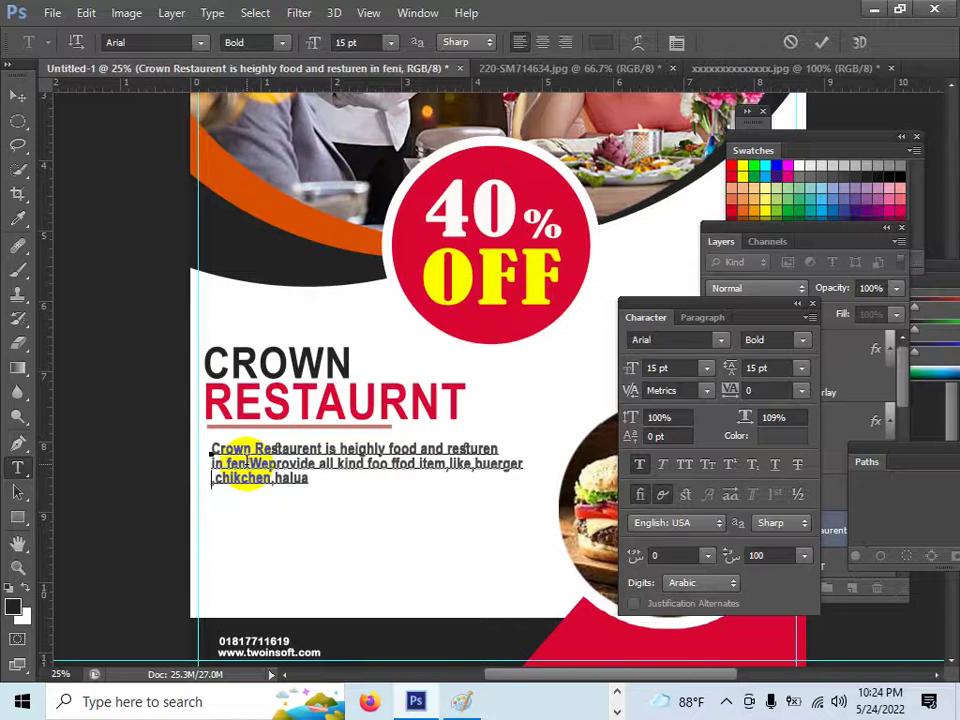
pyautogui.write('biri')
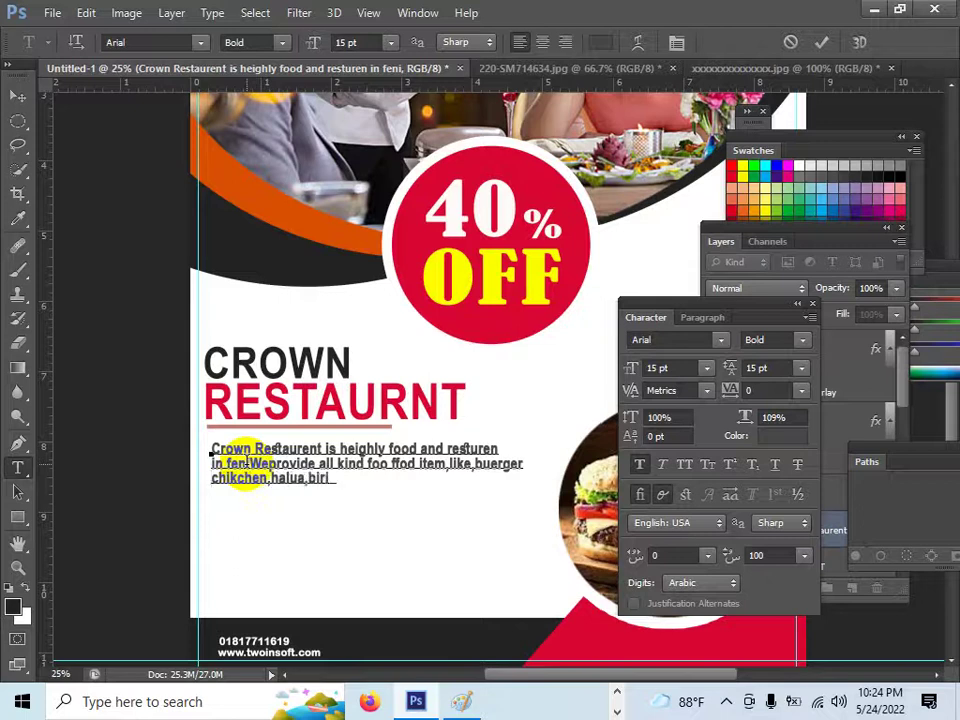
pyautogui.write(',')
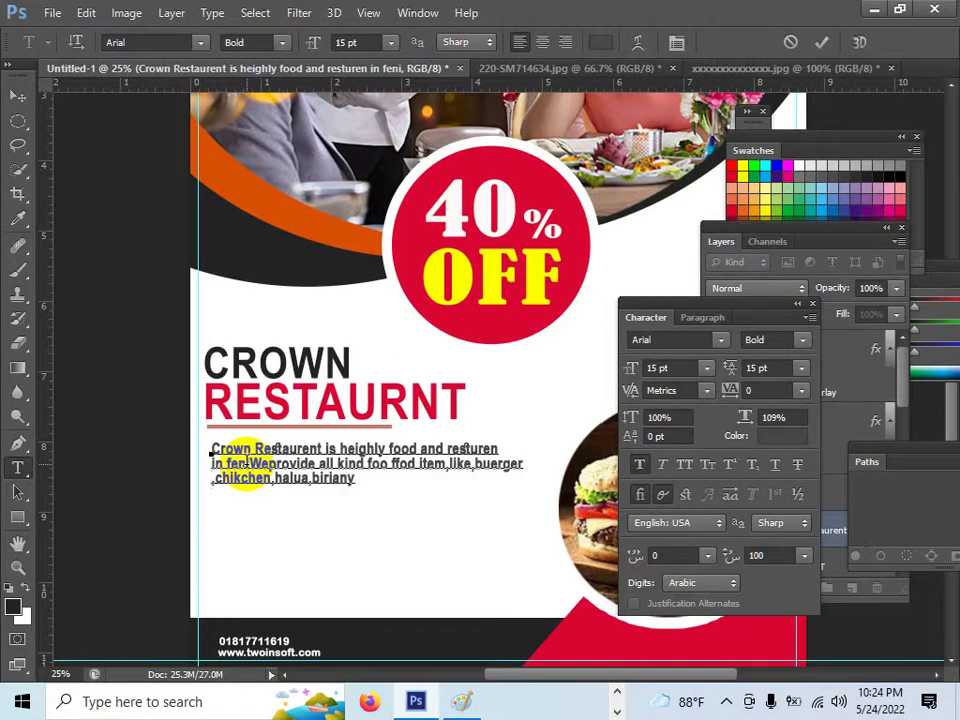
pyautogui.write('pro')
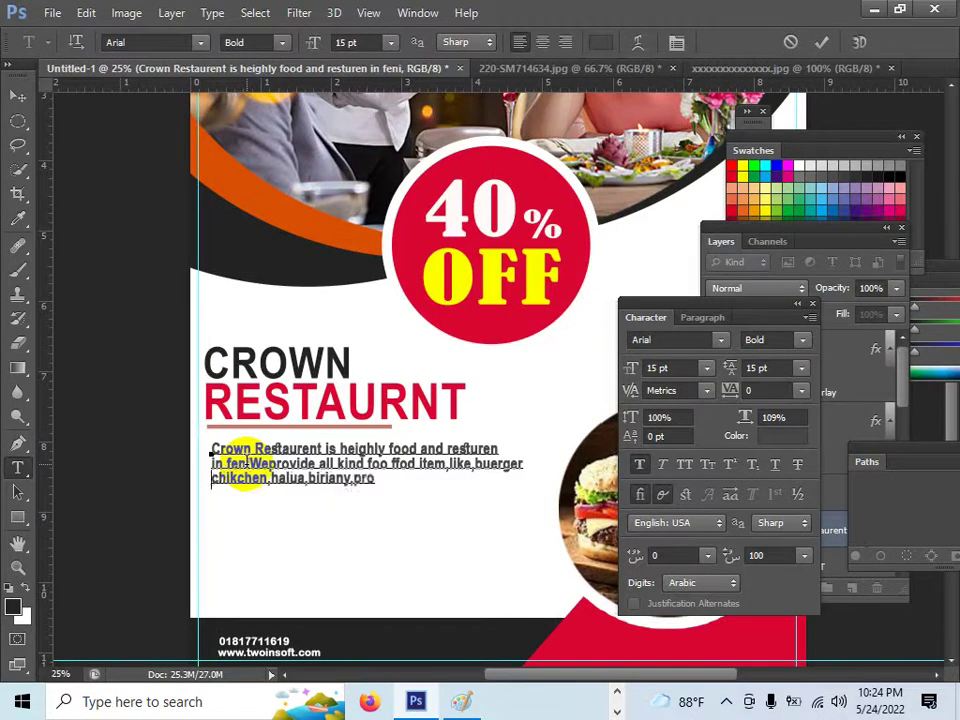
pyautogui.write(',')
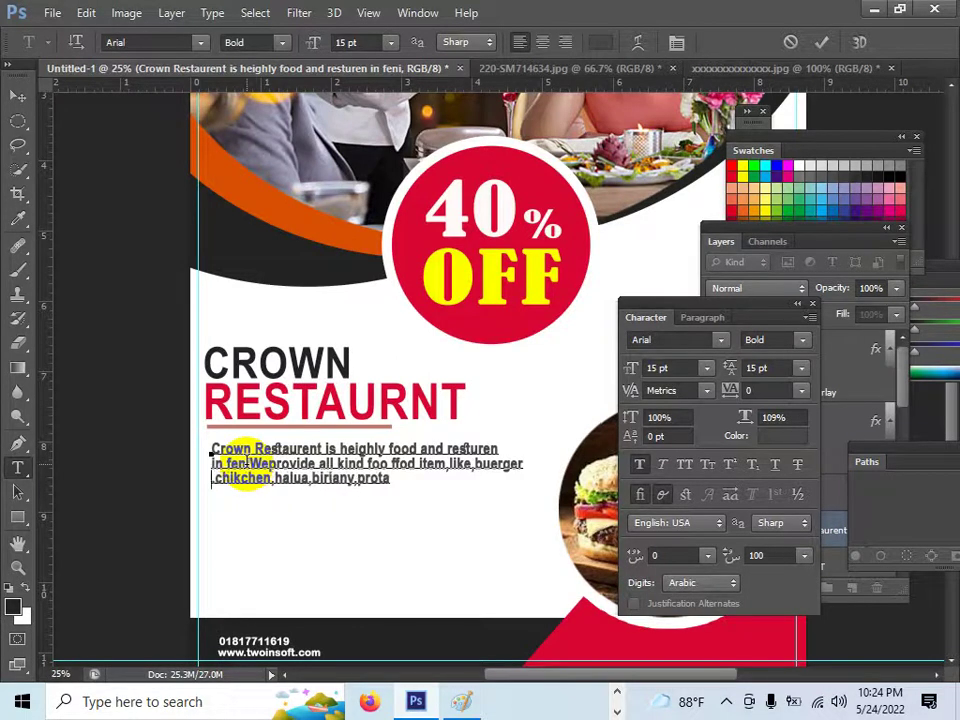
pyautogui.write('s')
pyautogui.write(' p')
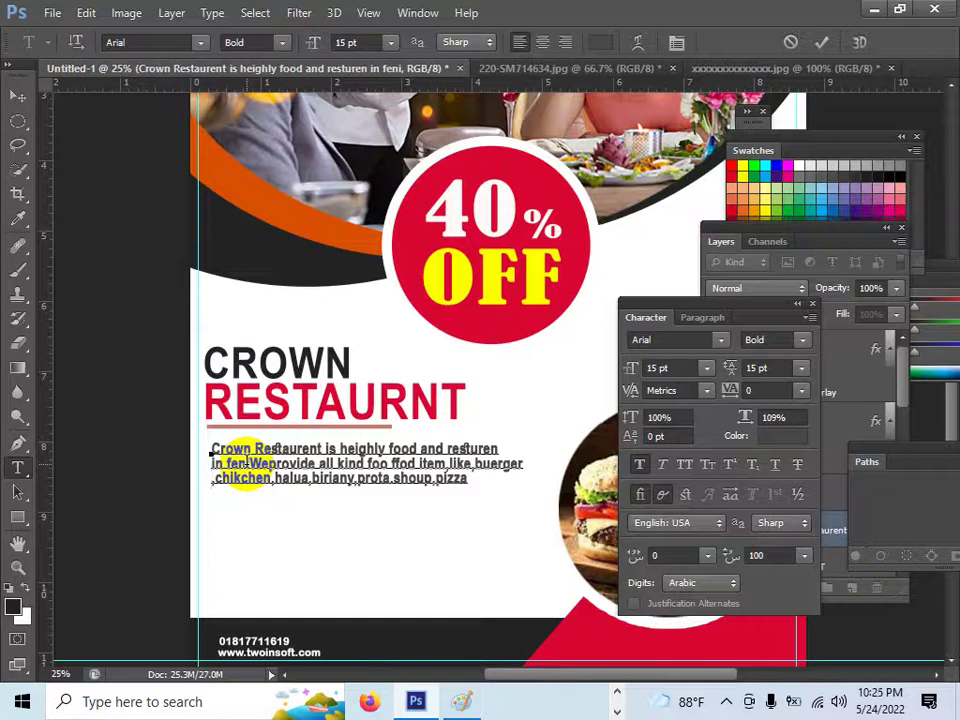
pyautogui.write(' ,mee')
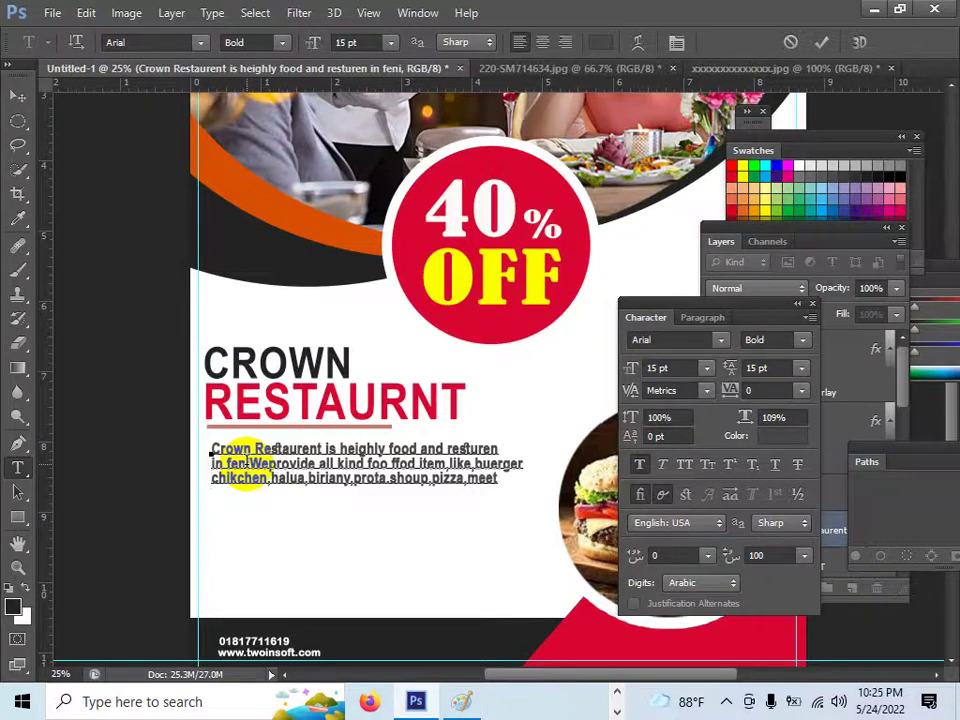
pyautogui.write(' ia')
pyautogui.write('hh')
pyautogui.write('d ot')
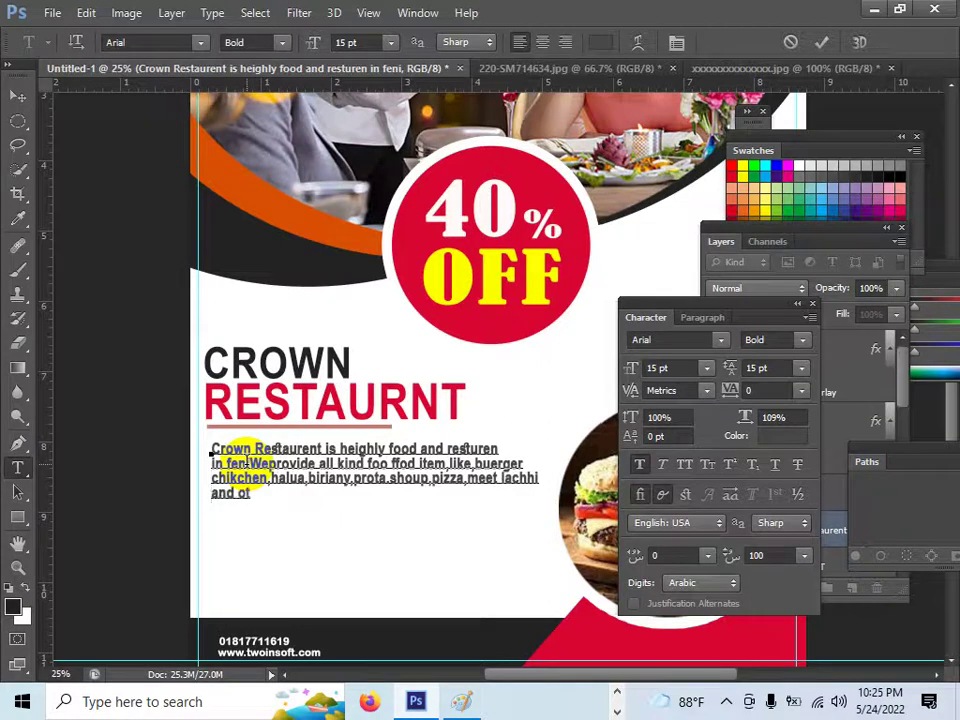
pyautogui.write('her')
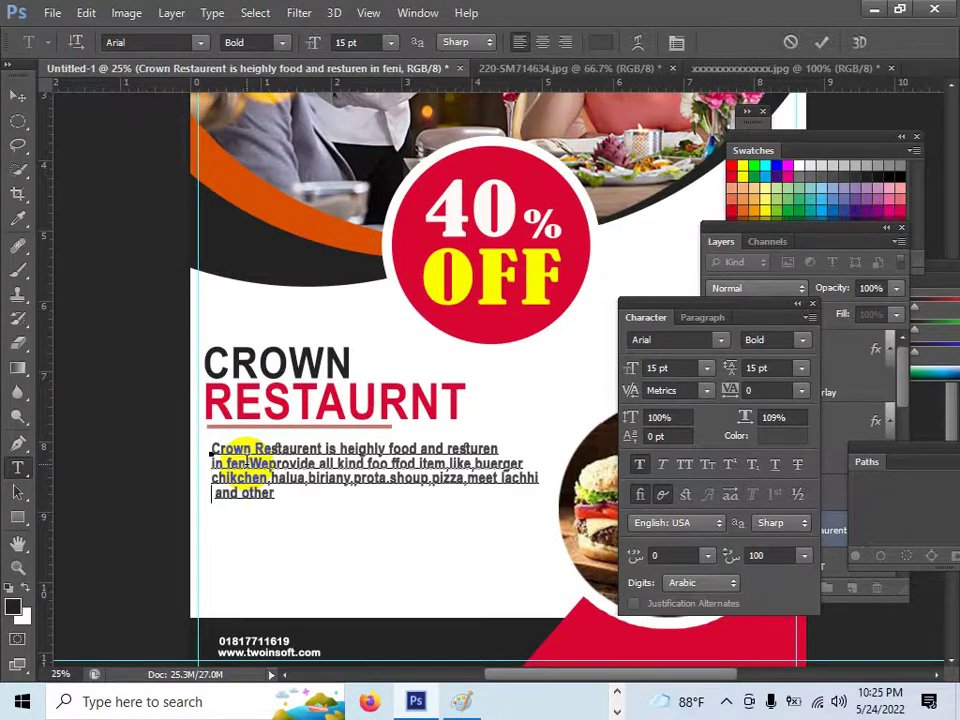
pyautogui.write(' banla')
pyautogui.write(' indi')
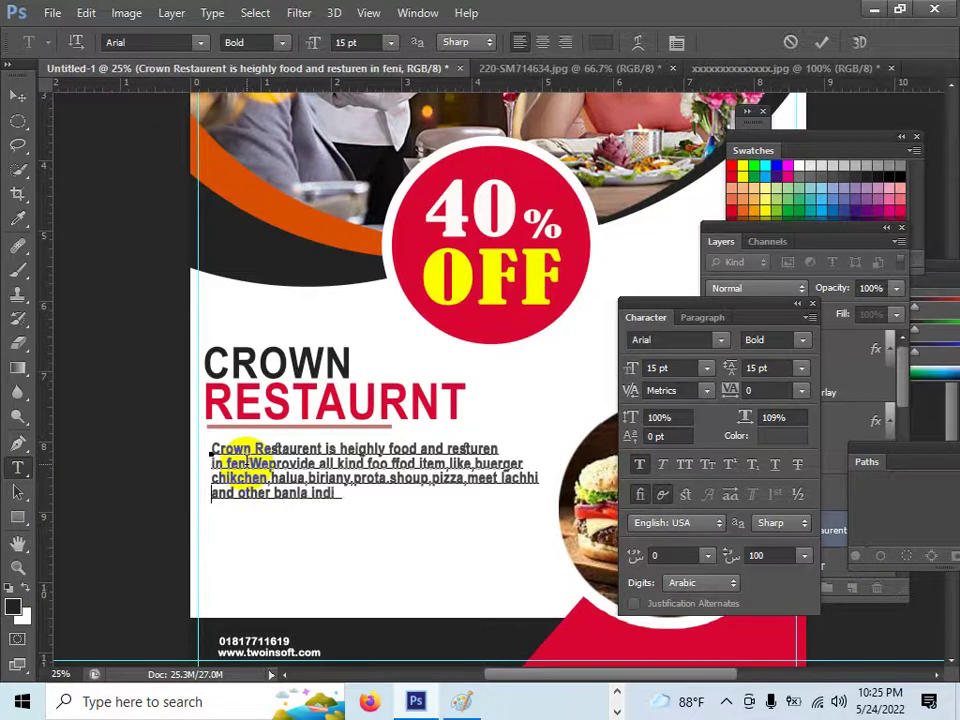
pyautogui.write('an')
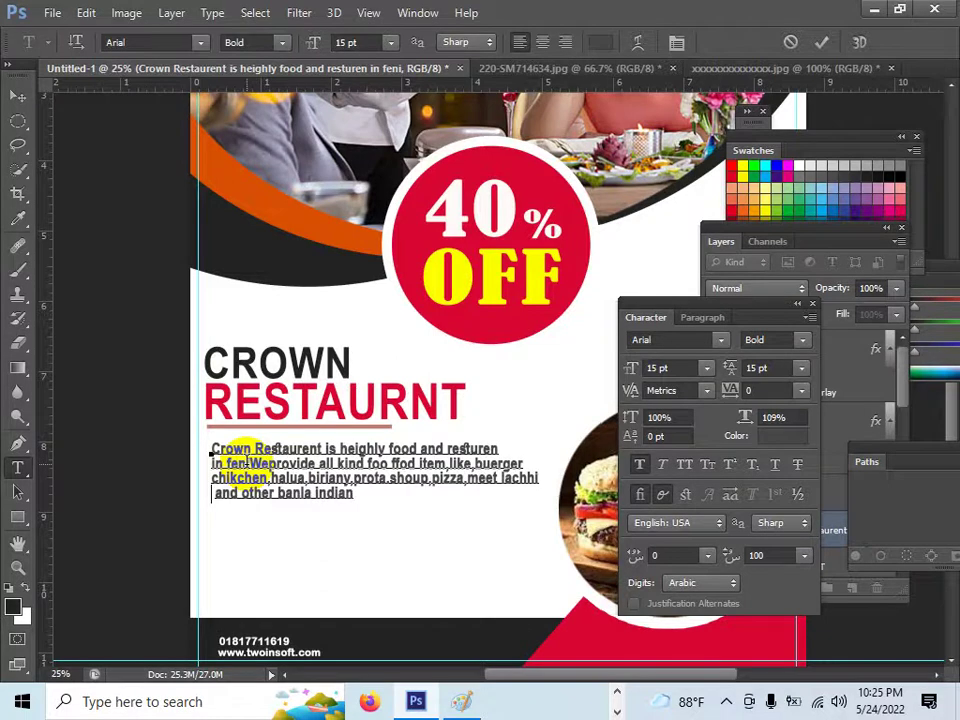
pyautogui.press('Delete')
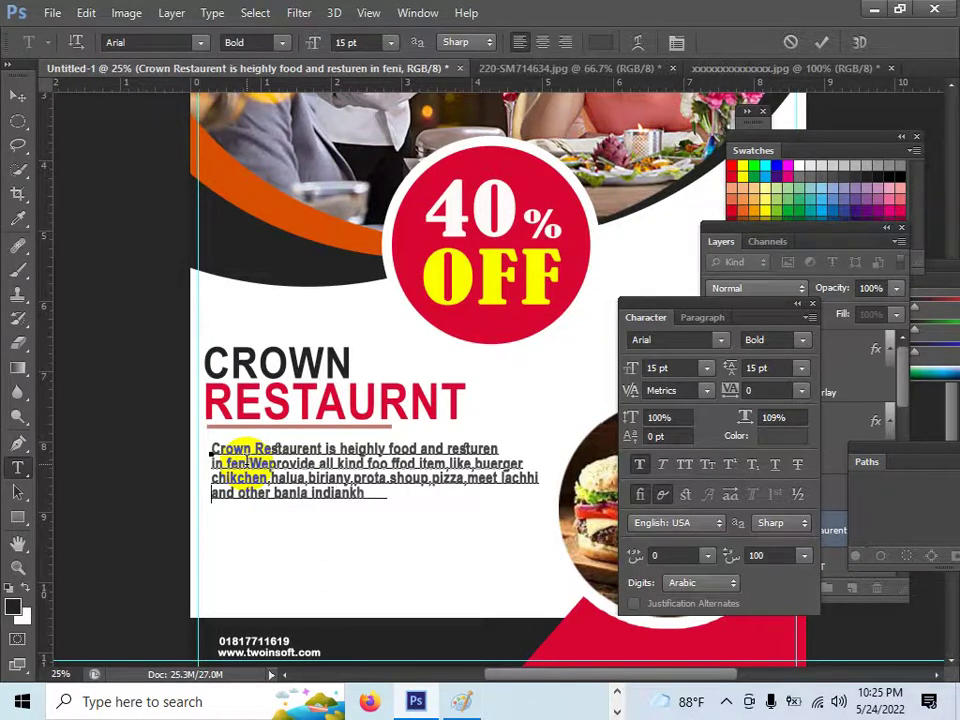
pyautogui.write('abar')
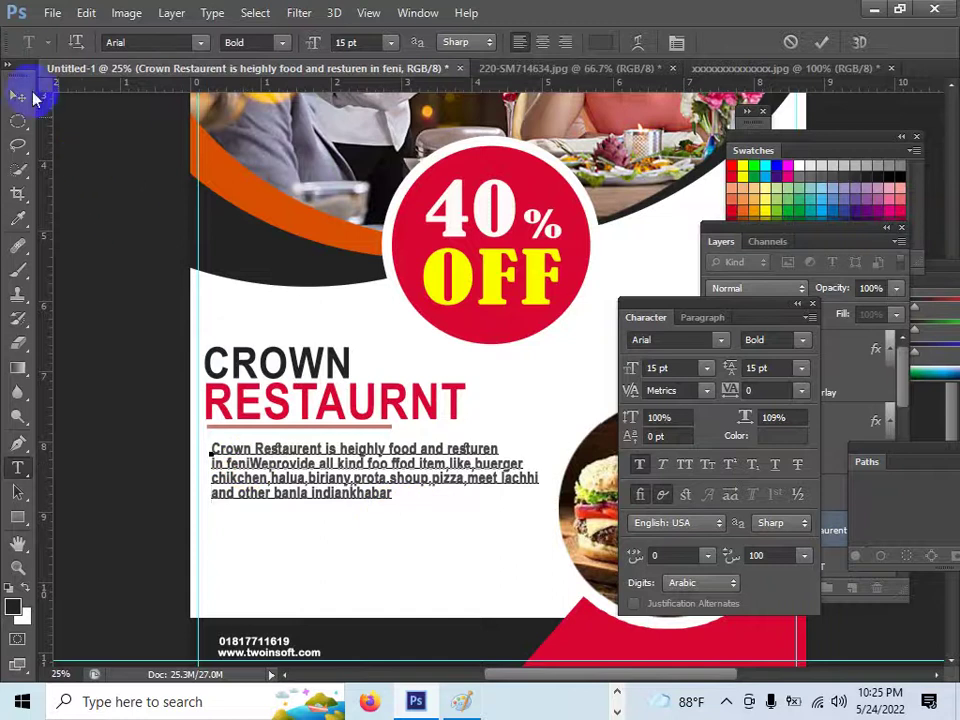
# Change the descriptive paragraph's font style from Arial Bold to Arial Narrow.
pyautogui.click(17, 95)
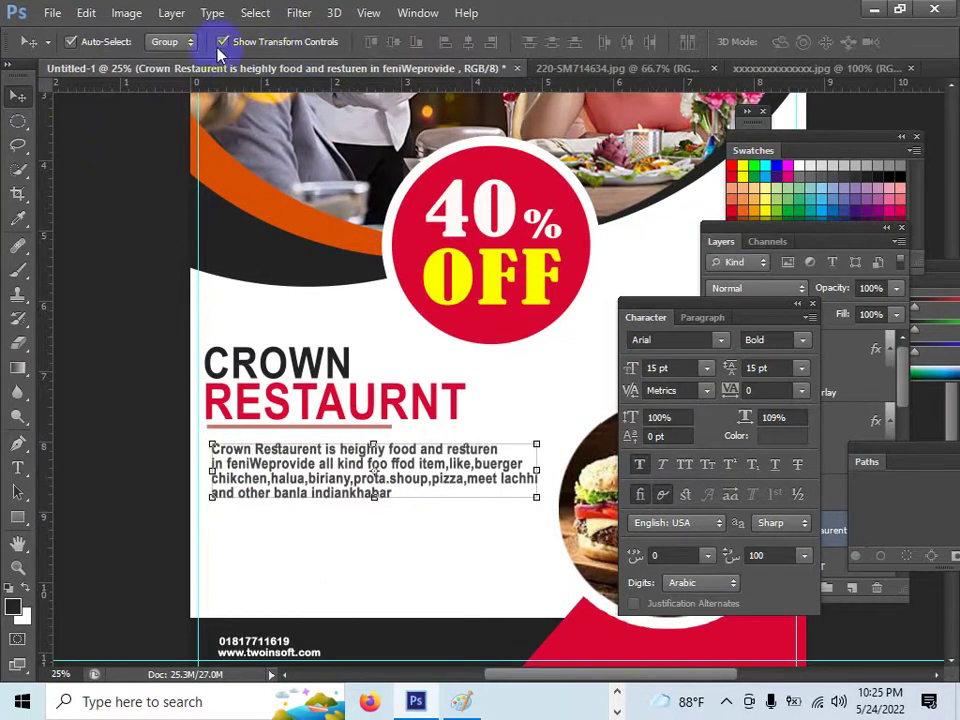
pyautogui.click(17, 467)
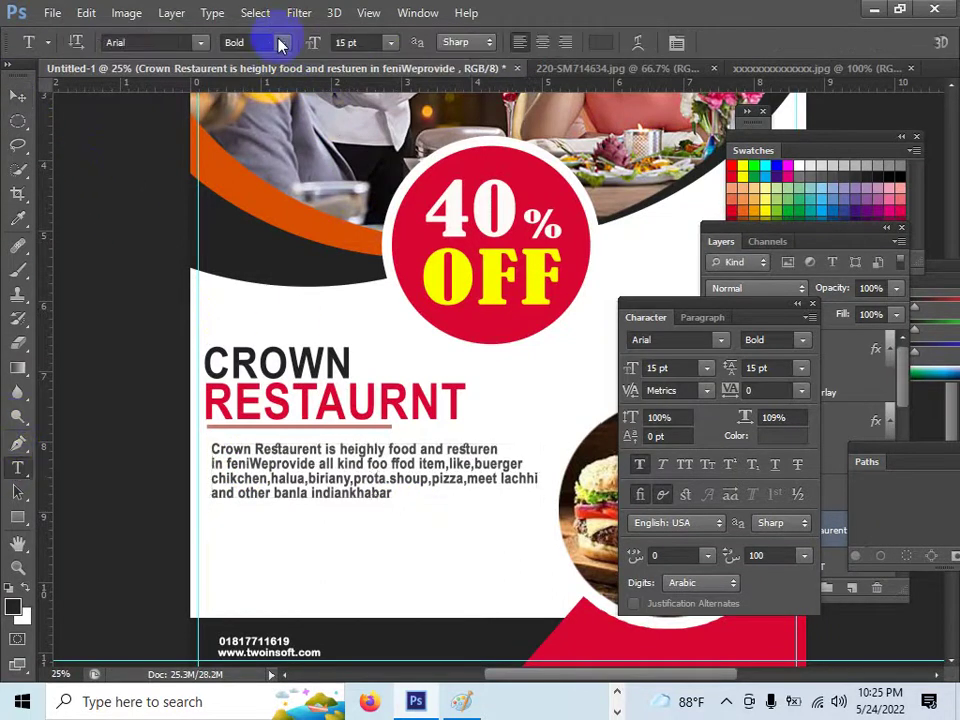
pyautogui.click(281, 43)
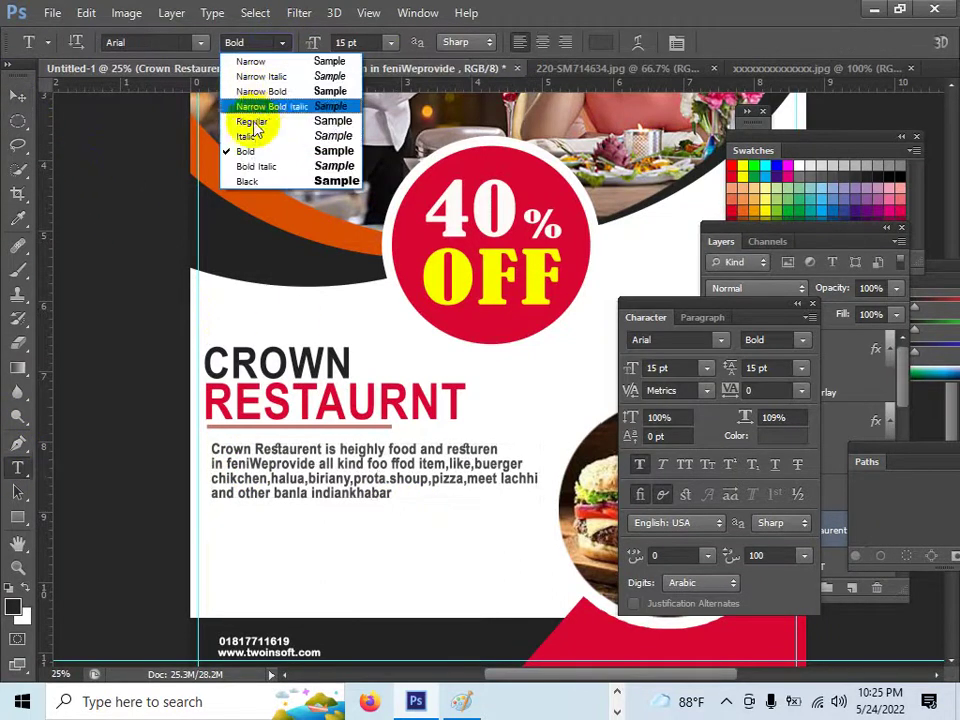
pyautogui.click(250, 61)
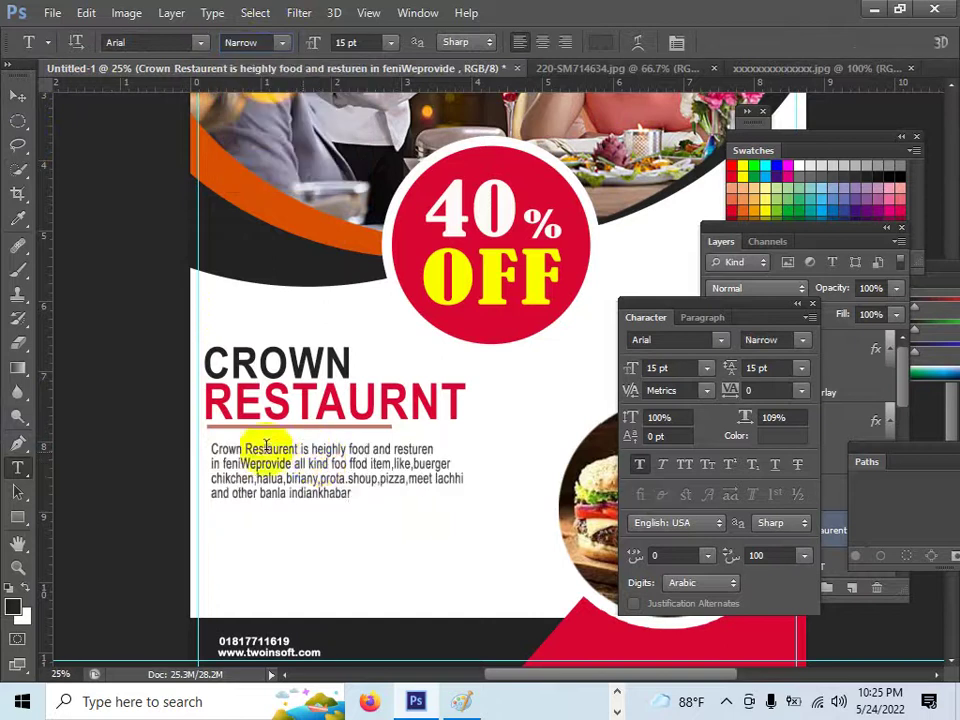
pyautogui.click(17, 95)
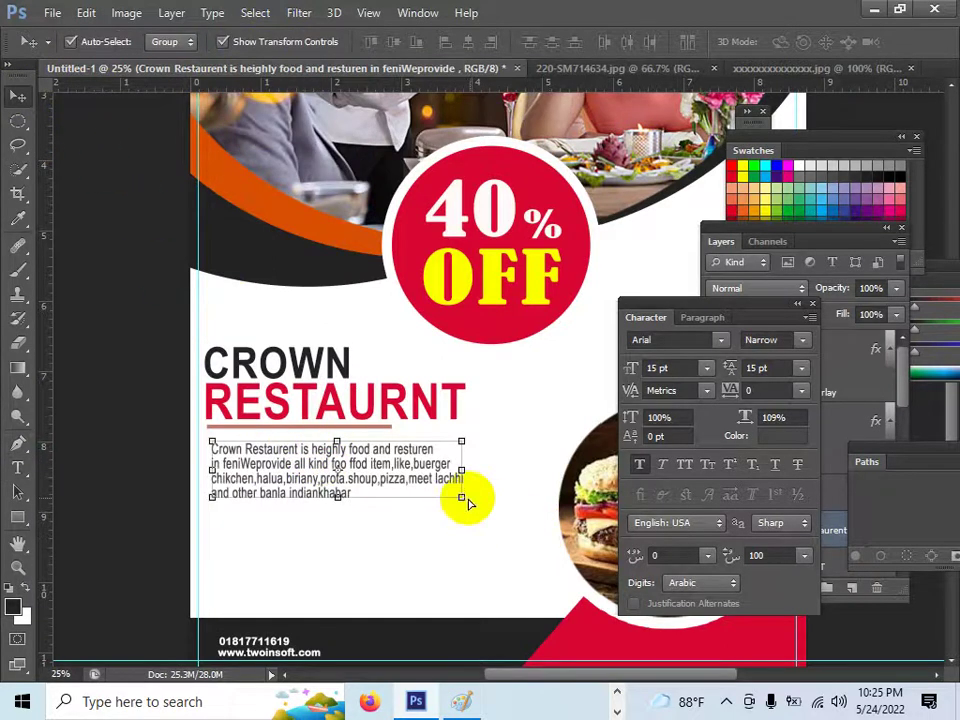
# Scale the narrow paragraph to about 121% (18.21 pt) and nudge it left under the heading.
pyautogui.moveTo(461, 497); pyautogui.dragTo(499, 510)
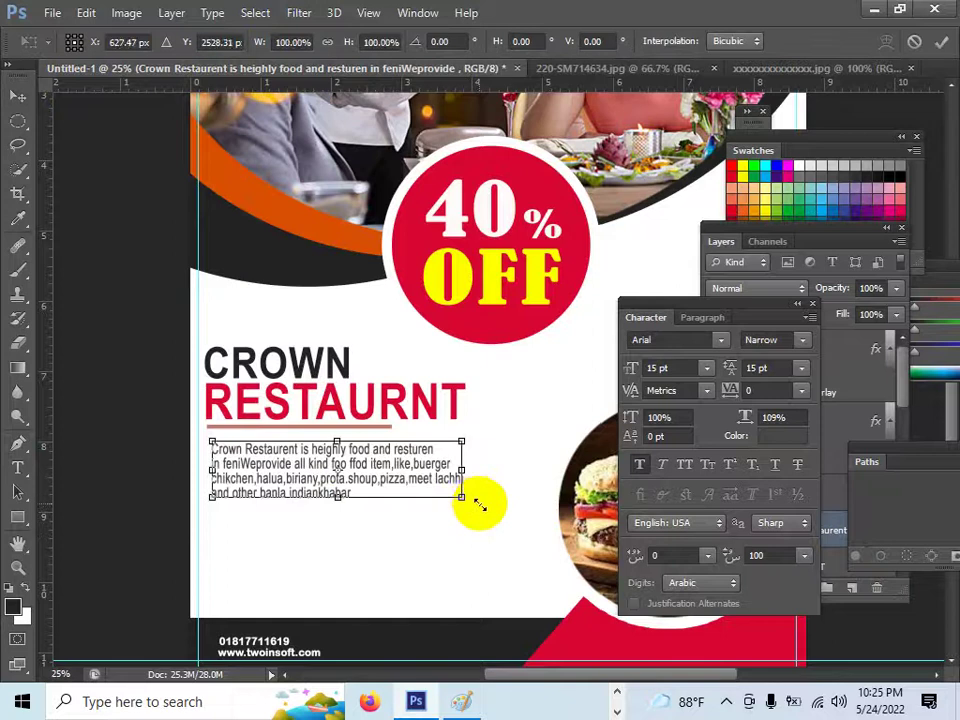
pyautogui.moveTo(508, 508)
pyautogui.mouseDown()
pyautogui.moveTo(520, 512)
pyautogui.moveTo(521, 503)
pyautogui.mouseUp()
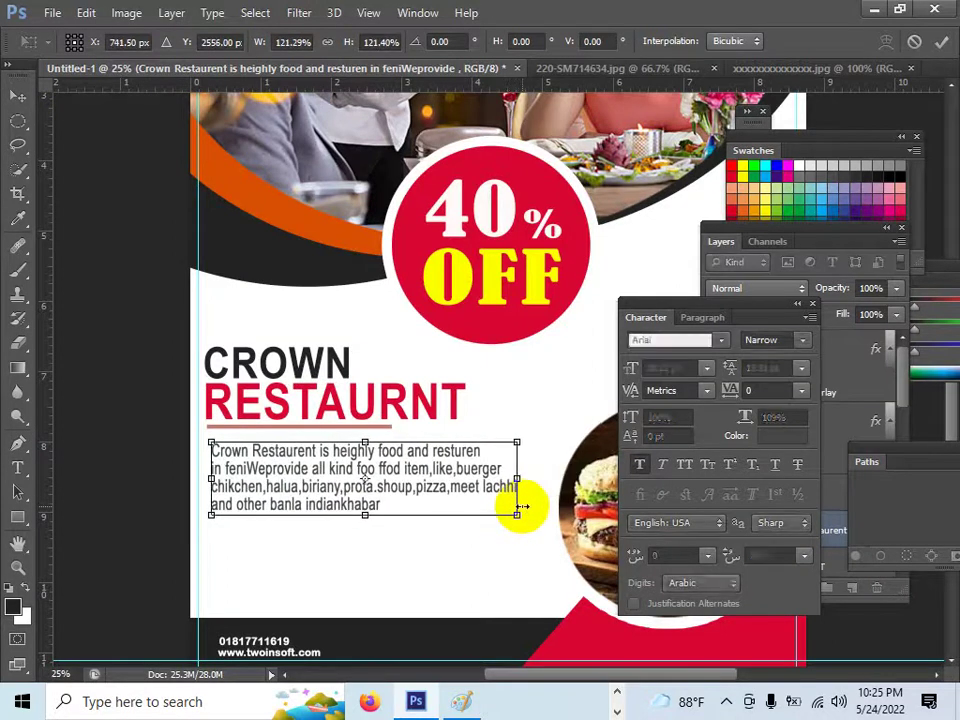
pyautogui.doubleClick(364, 461)
pyautogui.moveTo(368, 458)
pyautogui.mouseDown()
pyautogui.moveTo(325, 468)
pyautogui.moveTo(330, 462)
pyautogui.mouseUp()
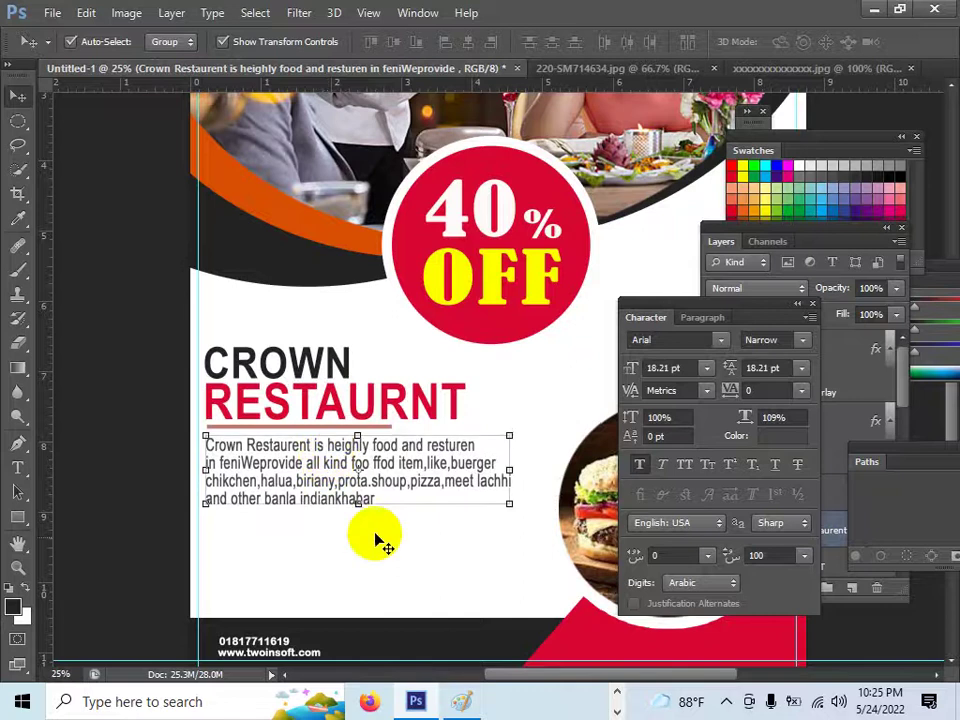
pyautogui.click(405, 556)
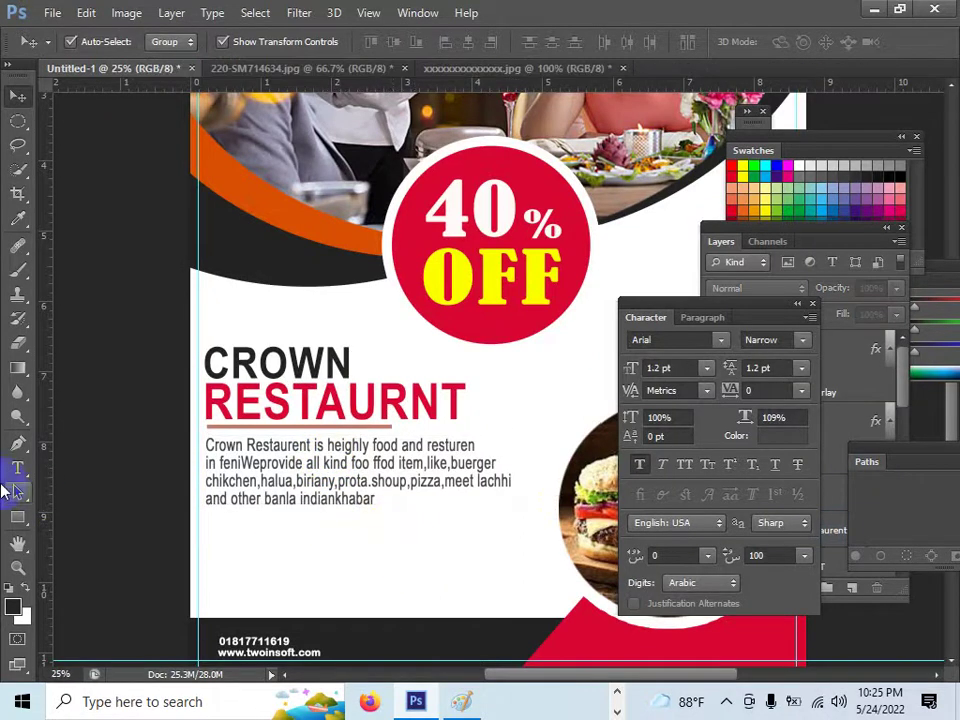
pyautogui.hotkey('ctrl', '-')
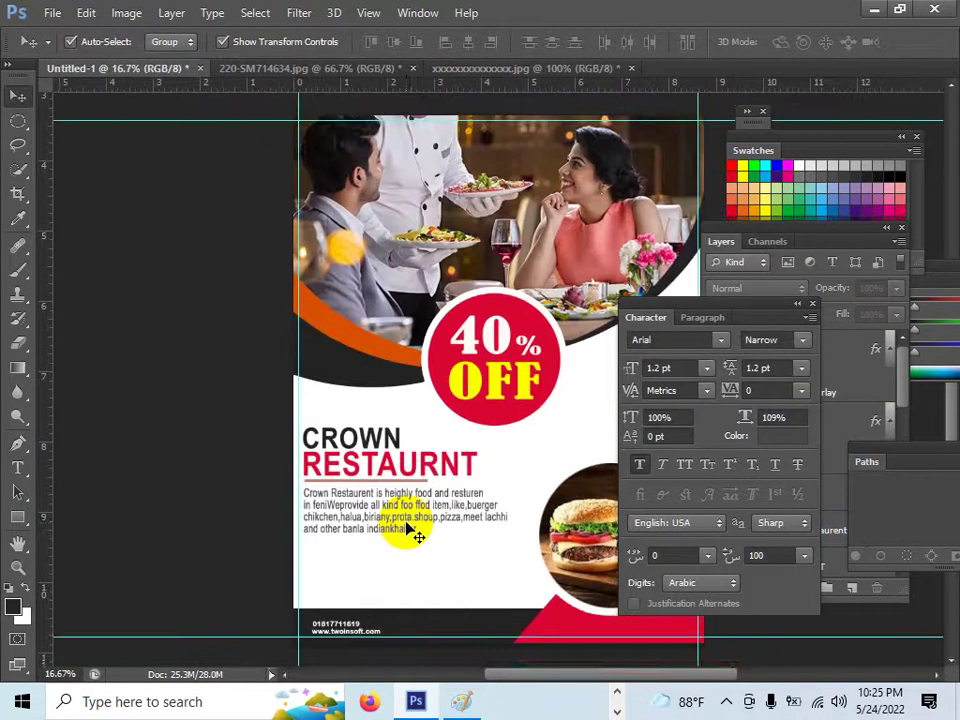
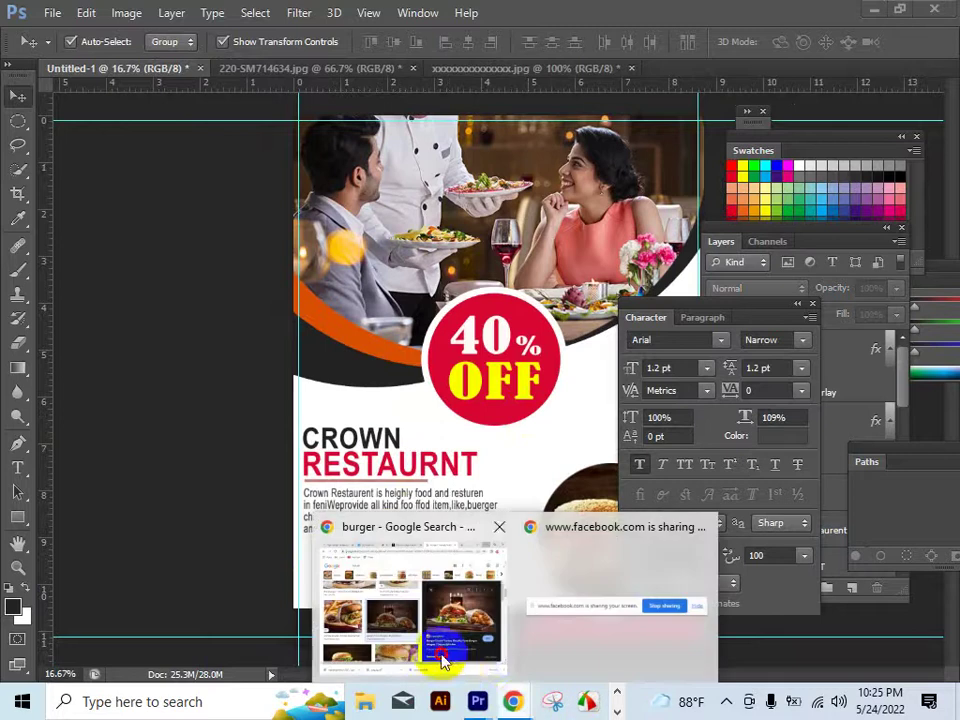
# Browse the burger, restaurant and flyer image search results, then return to the Photoshop flyer.
pyautogui.click(440, 640)
pyautogui.scroll(3, 450, 460)
pyautogui.scroll(3, 450, 460)
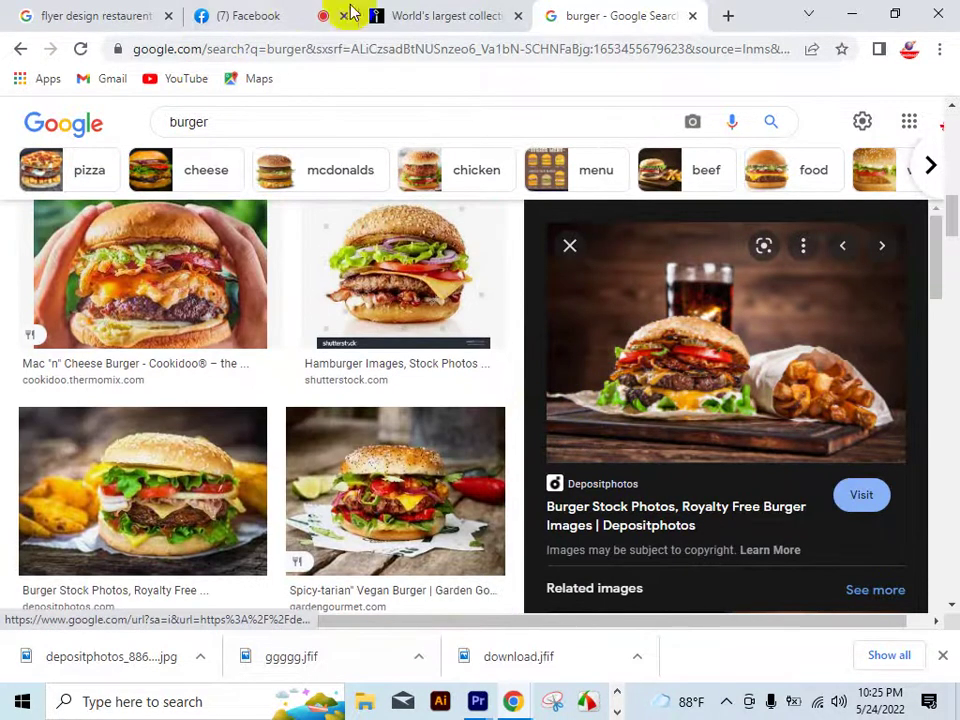
pyautogui.click(392, 15)
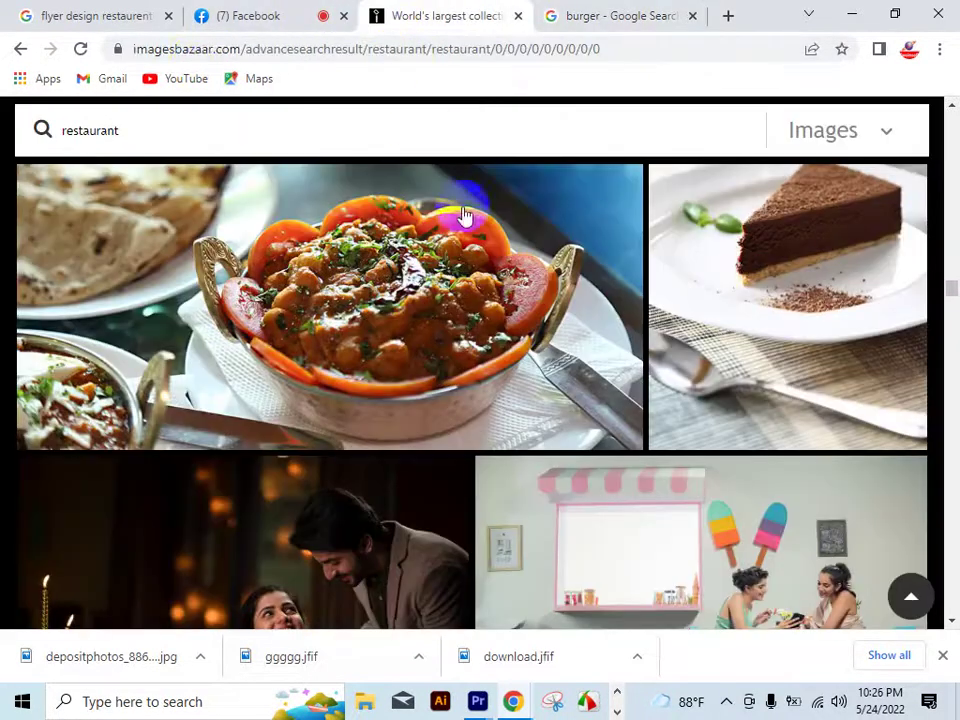
pyautogui.click(75, 16)
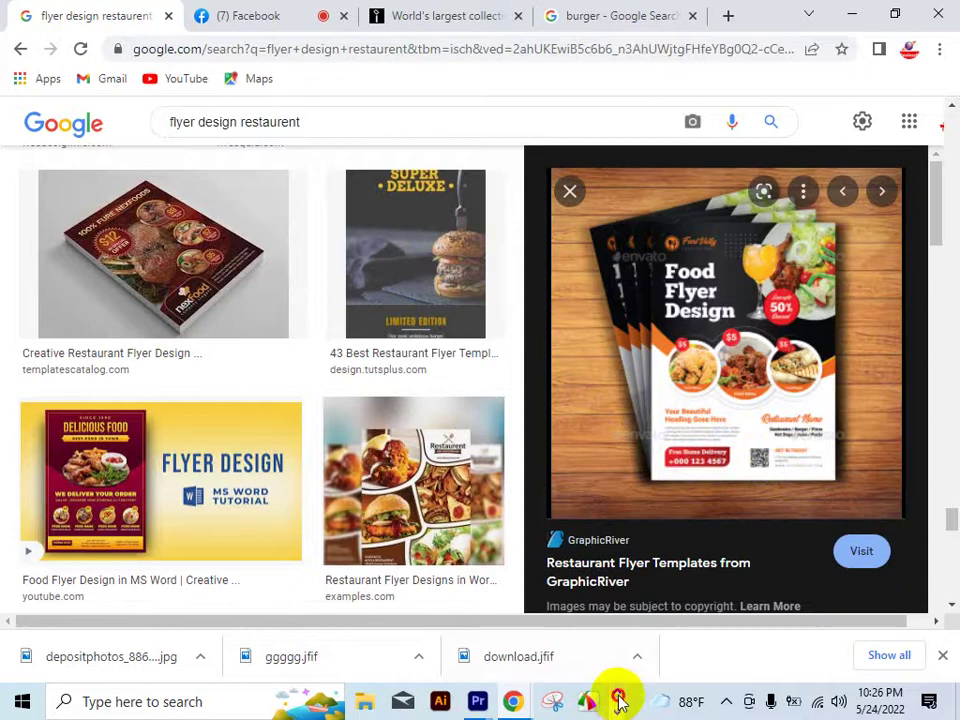
pyautogui.click(414, 692)
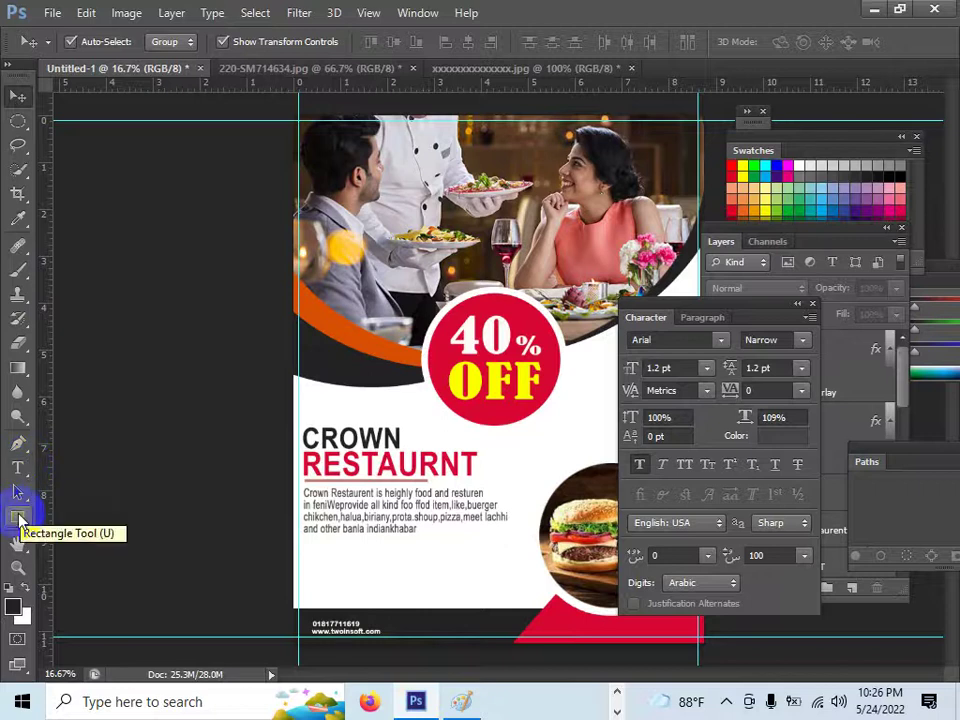
# Draw a 100 px rounded rectangle and stretch it into a wide, taller bar.
pyautogui.click(17, 517)
pyautogui.click(248, 572)
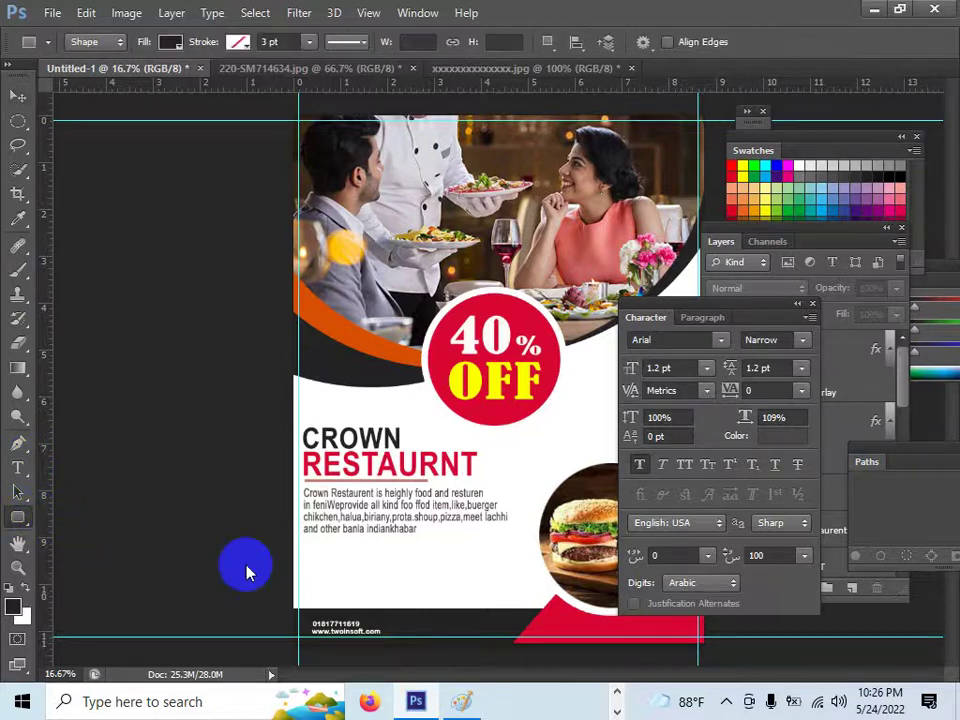
pyautogui.click(310, 544)
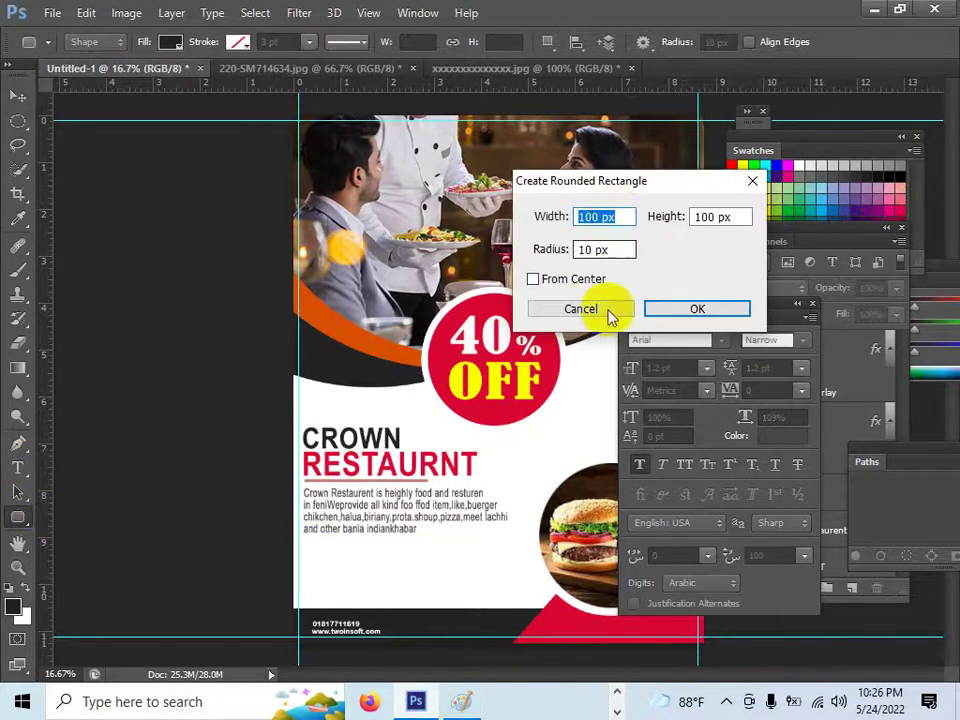
pyautogui.click(672, 312)
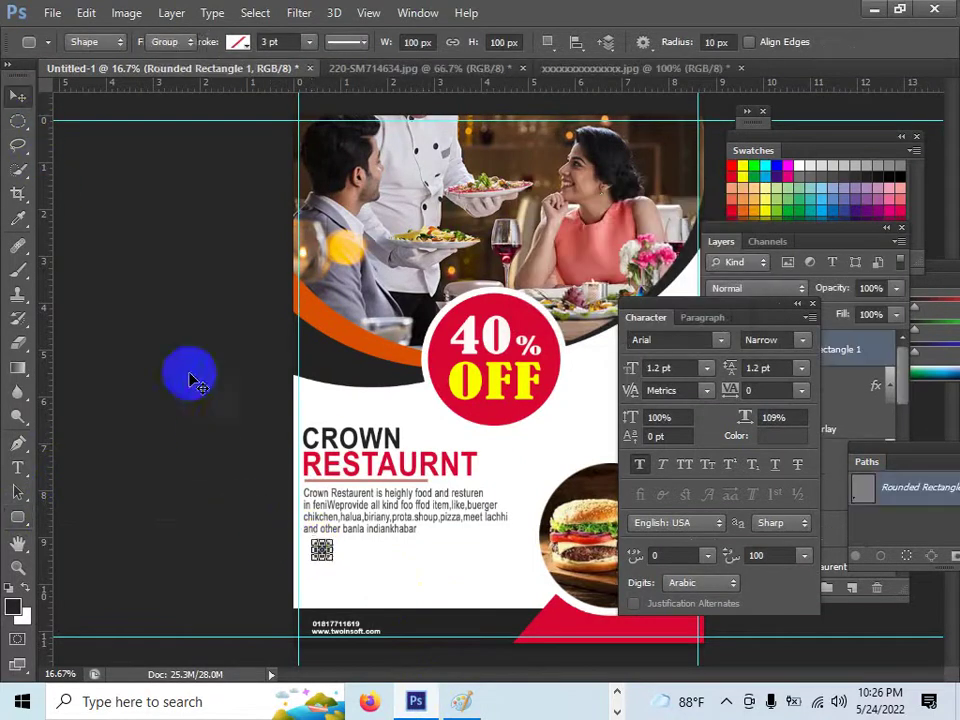
pyautogui.press('v')
pyautogui.hotkey('ctrl', 't')
pyautogui.moveTo(336, 551); pyautogui.dragTo(506, 551)
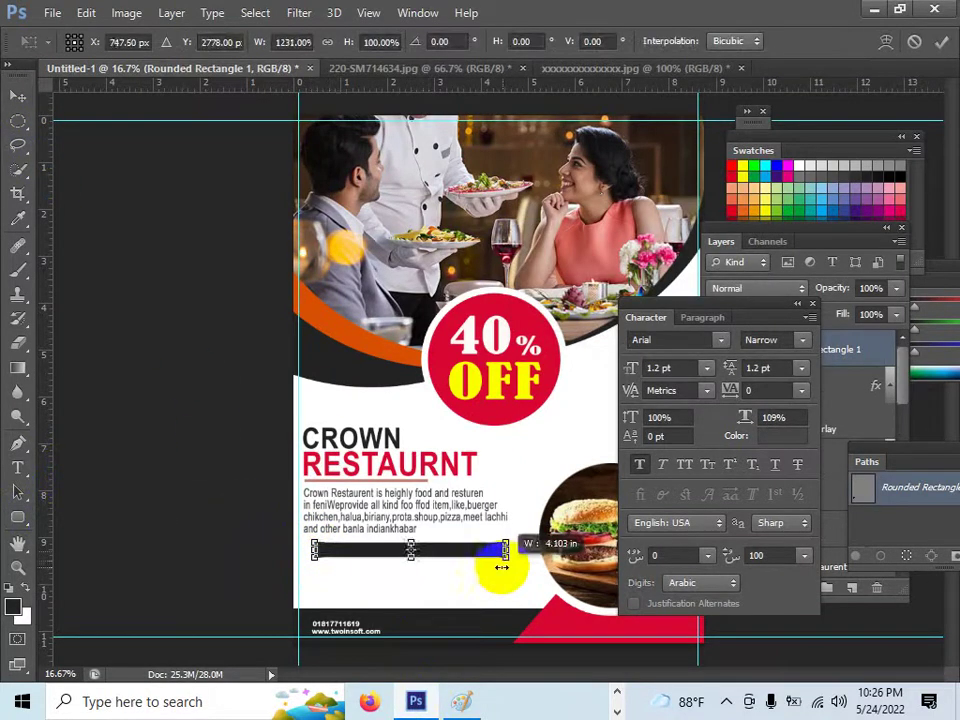
pyautogui.moveTo(407, 561)
pyautogui.mouseDown()
pyautogui.moveTo(407, 578)
pyautogui.moveTo(430, 573)
pyautogui.moveTo(371, 584)
pyautogui.mouseUp()
pyautogui.press('Return')
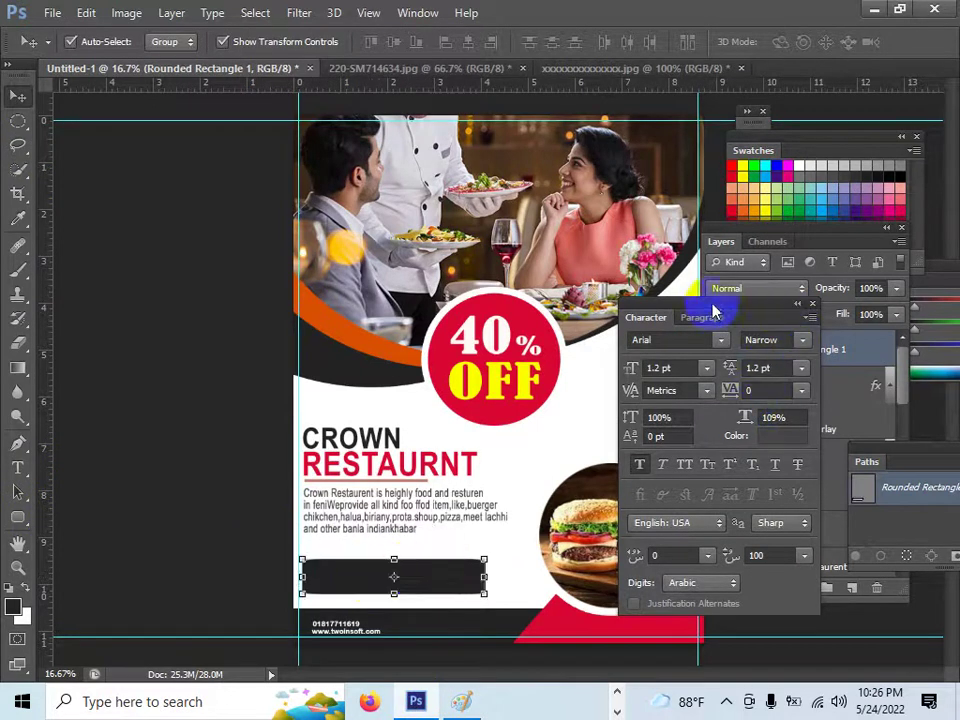
# Hide Rounded Rectangle 1, then try a small 4 px-corner shape and undo it.
pyautogui.moveTo(712, 313); pyautogui.dragTo(764, 540)
pyautogui.click(714, 355)
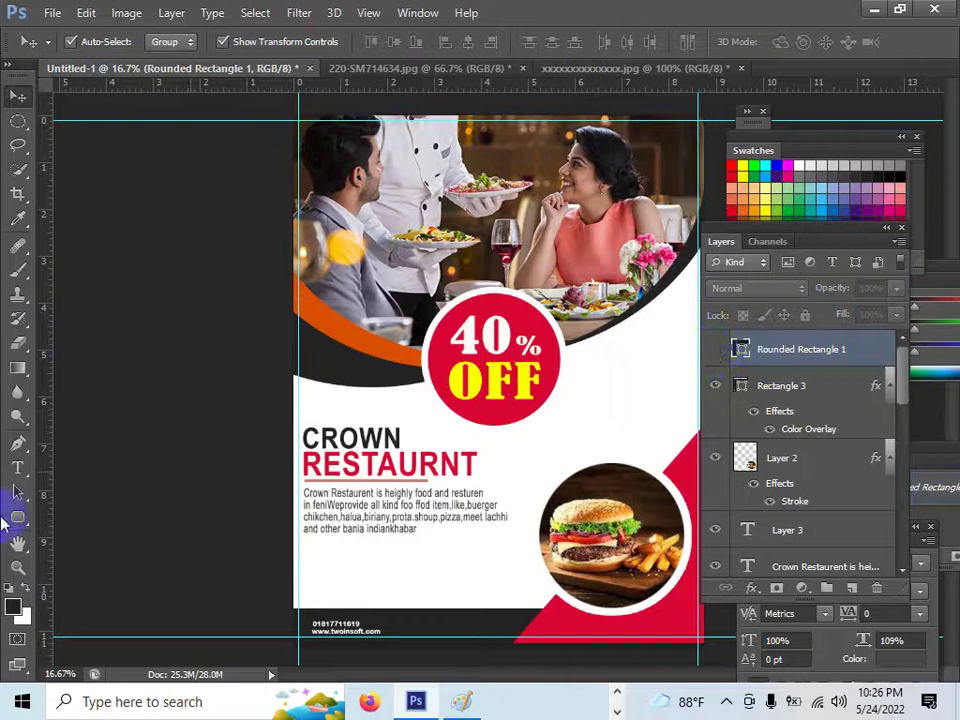
pyautogui.click(18, 520)
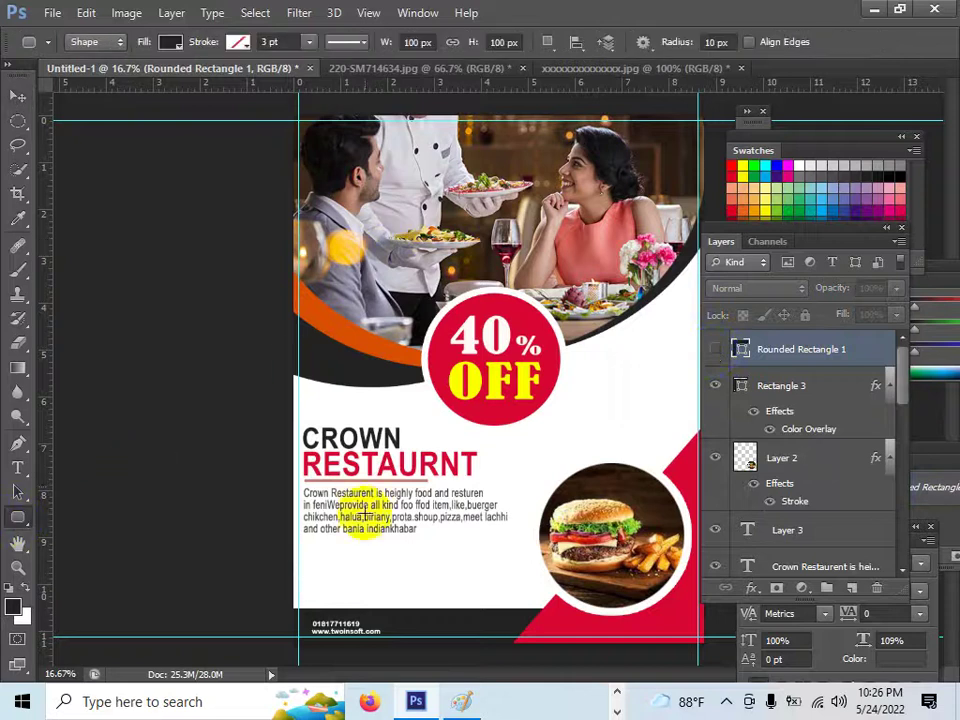
pyautogui.click(348, 563)
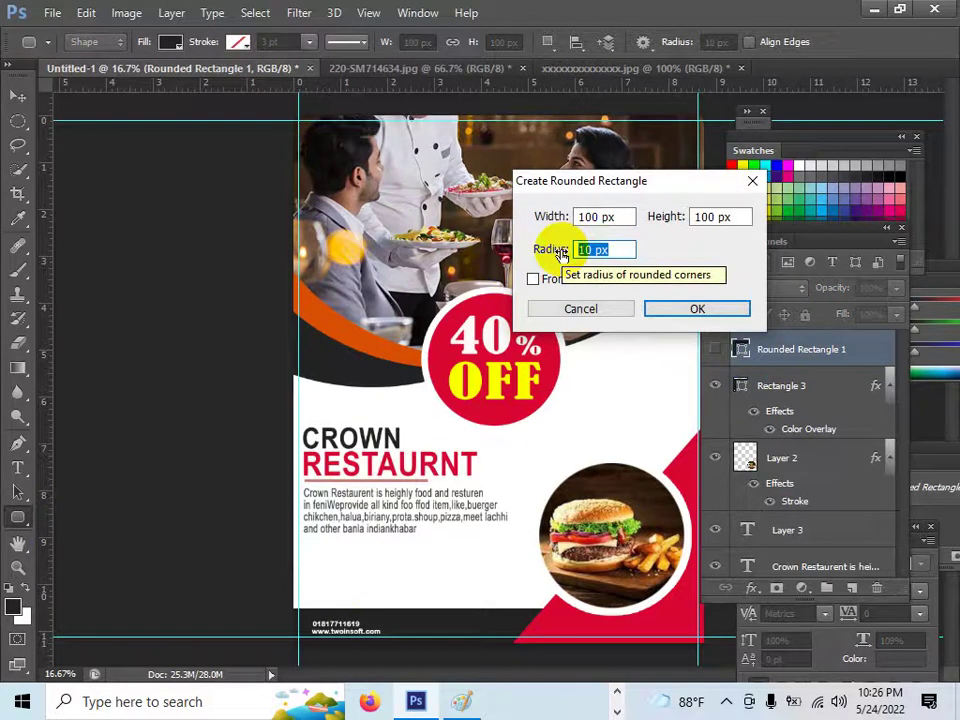
pyautogui.write('40')
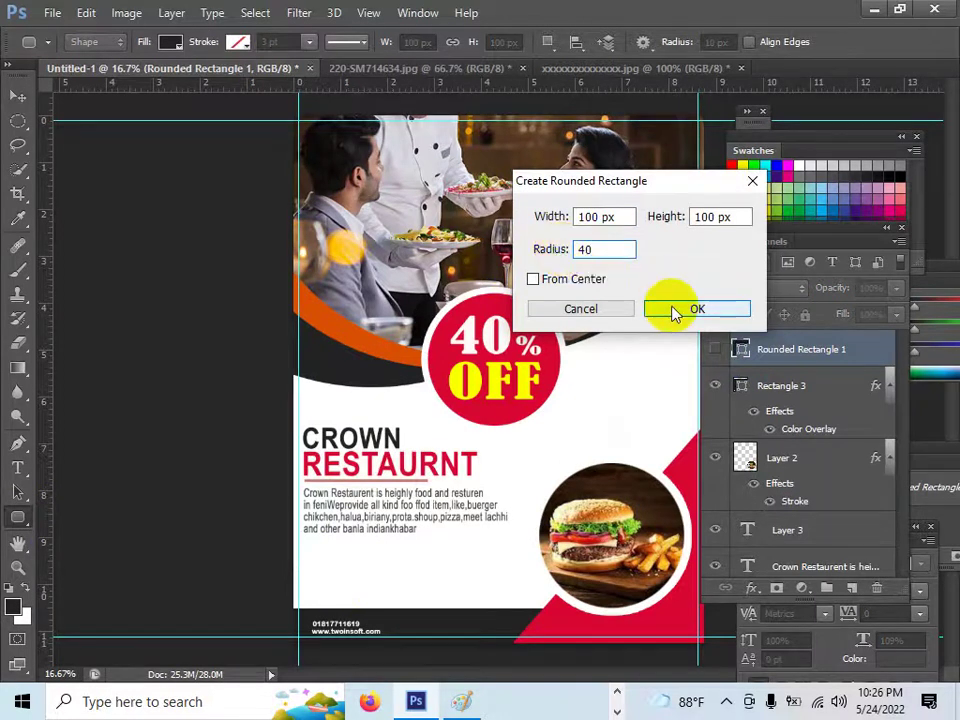
pyautogui.click(673, 311)
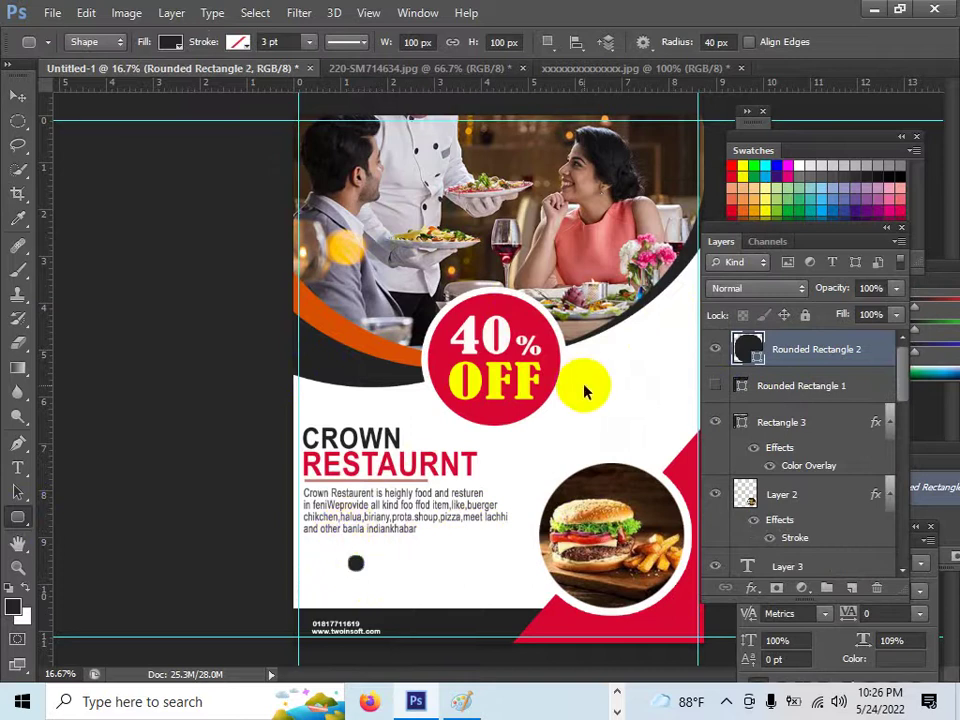
pyautogui.hotkey('ctrl', 'z')
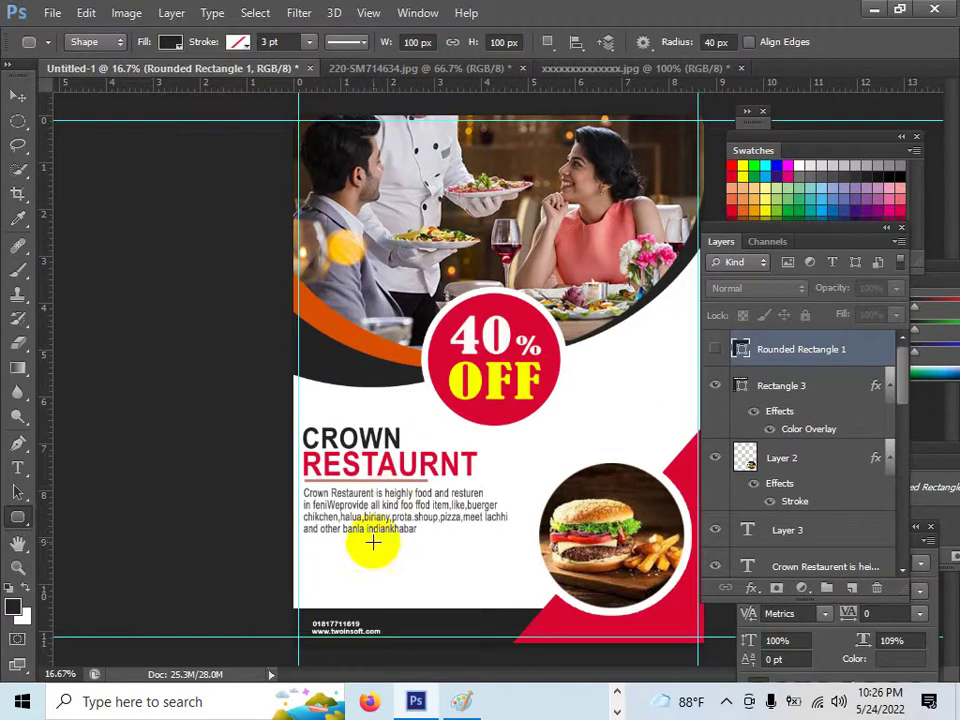
# Create a new rounded rectangle with a 10 px corner radius.
pyautogui.click(372, 543)
pyautogui.click(605, 250)
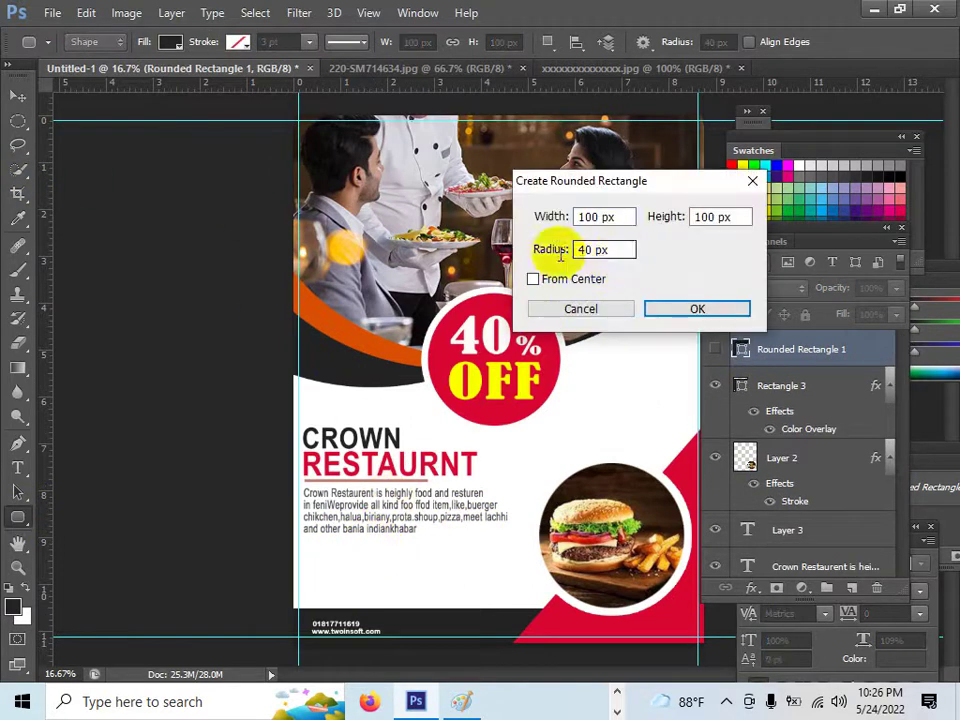
pyautogui.moveTo(560, 255); pyautogui.dragTo(490, 262)
pyautogui.write('0')
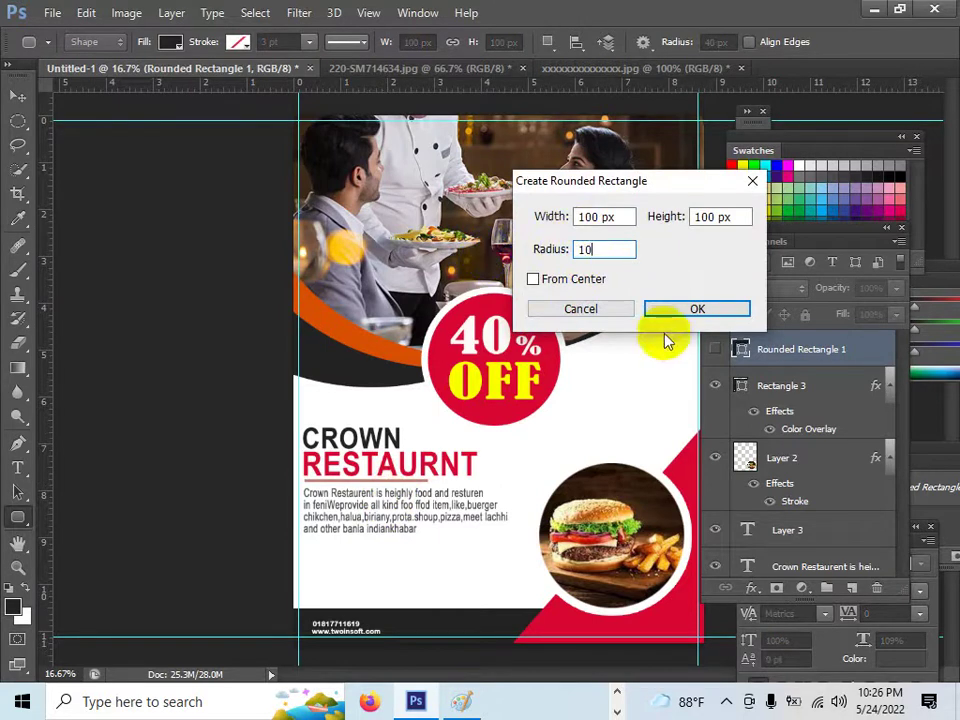
pyautogui.click(675, 318)
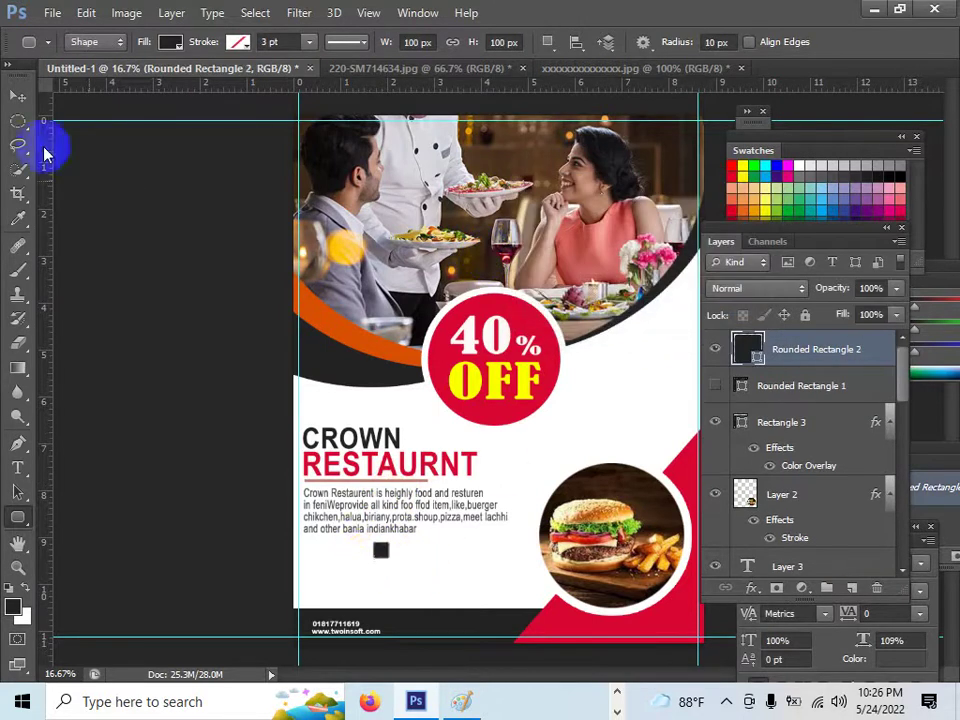
# Stretch the 10 px rectangle into a wide black bar beneath the description text.
pyautogui.click(18, 98)
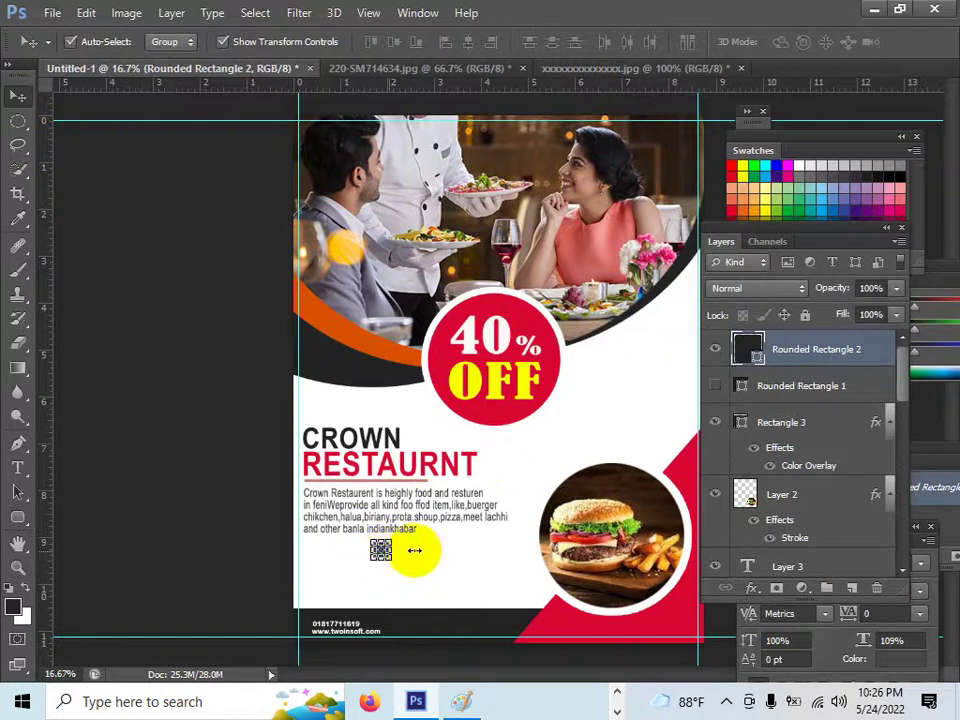
pyautogui.moveTo(414, 550); pyautogui.dragTo(515, 552)
pyautogui.moveTo(405, 560)
pyautogui.mouseDown()
pyautogui.moveTo(419, 575)
pyautogui.moveTo(347, 577)
pyautogui.mouseUp()
pyautogui.press('Return')
pyautogui.moveTo(439, 575); pyautogui.dragTo(477, 575)
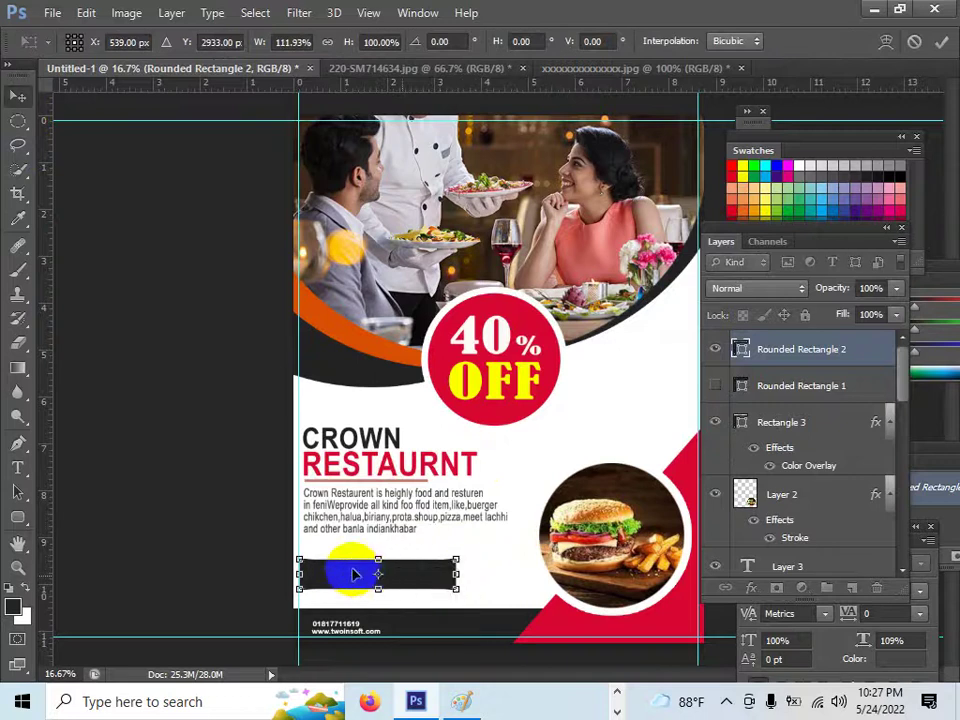
pyautogui.moveTo(349, 573)
pyautogui.mouseDown()
pyautogui.moveTo(375, 574)
pyautogui.moveTo(369, 585)
pyautogui.mouseUp()
pyautogui.press('Return')
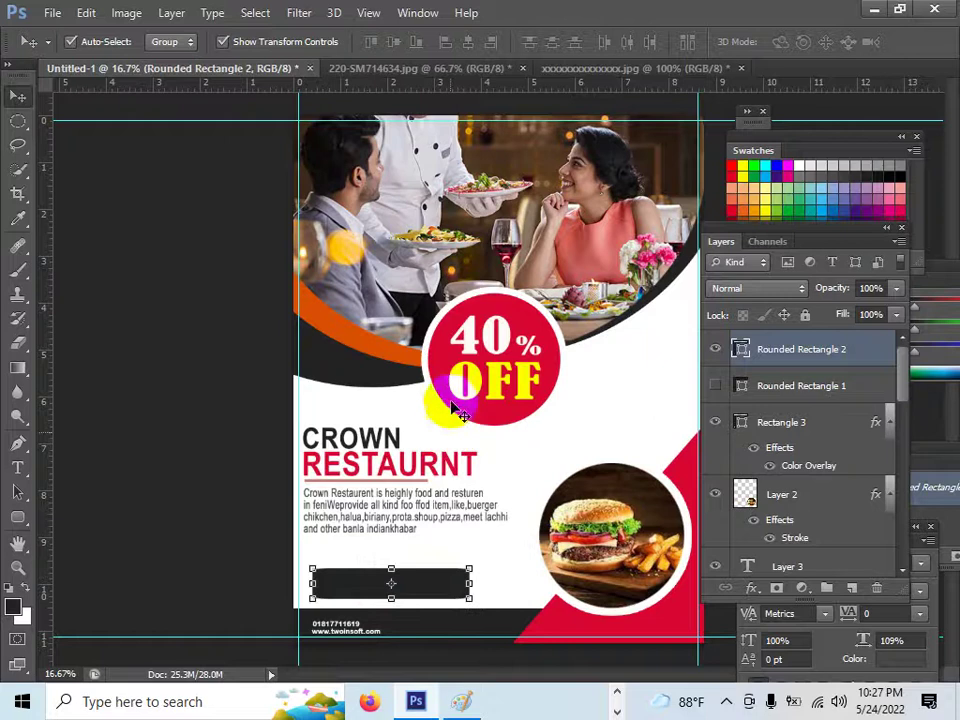
# Sample the orange arc colour with the eyedropper and read its value in the Color Picker.
pyautogui.click(437, 364)
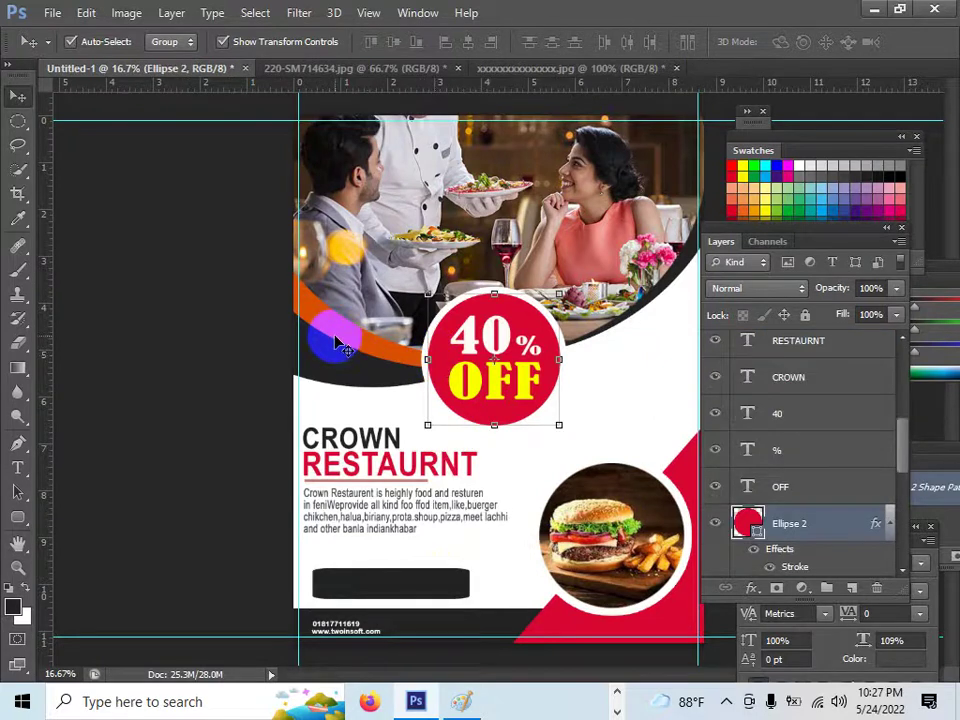
pyautogui.click(338, 345)
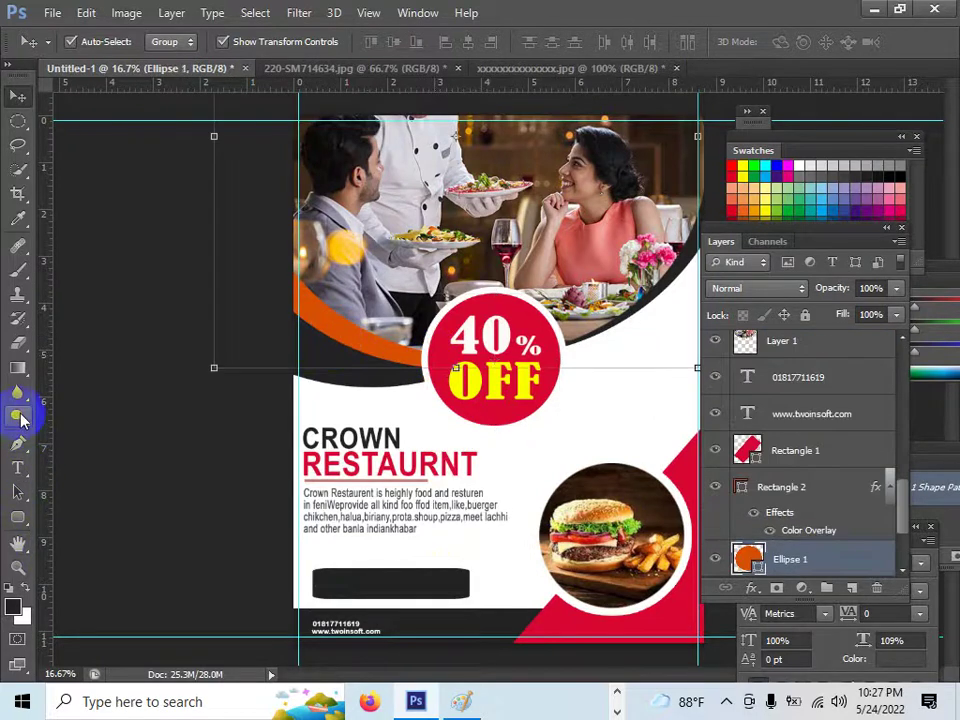
pyautogui.click(18, 218)
pyautogui.click(320, 305)
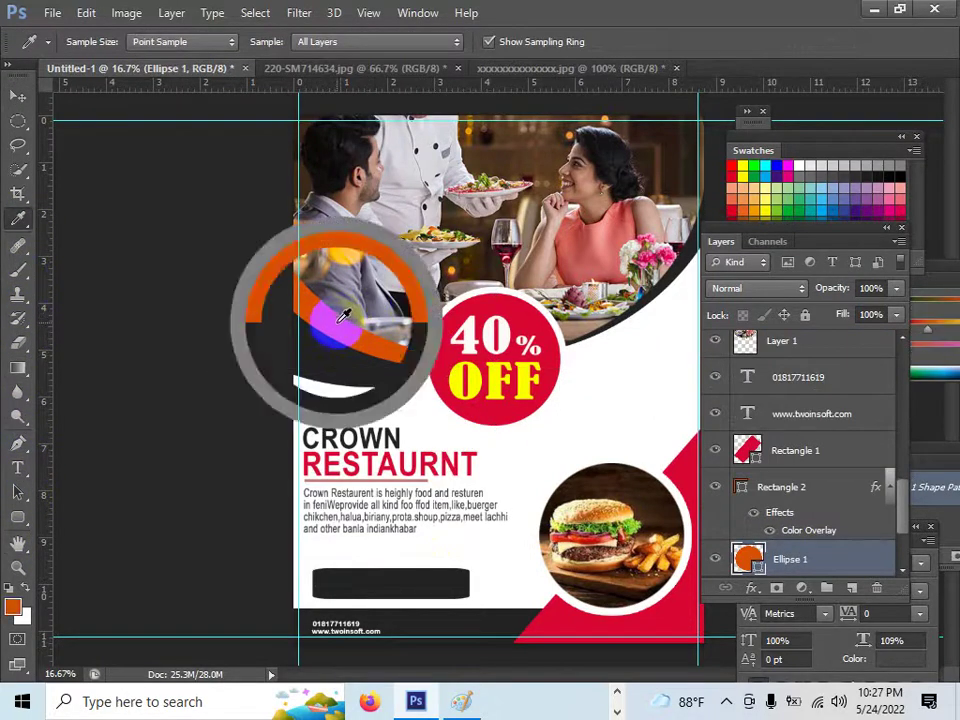
pyautogui.click(14, 608)
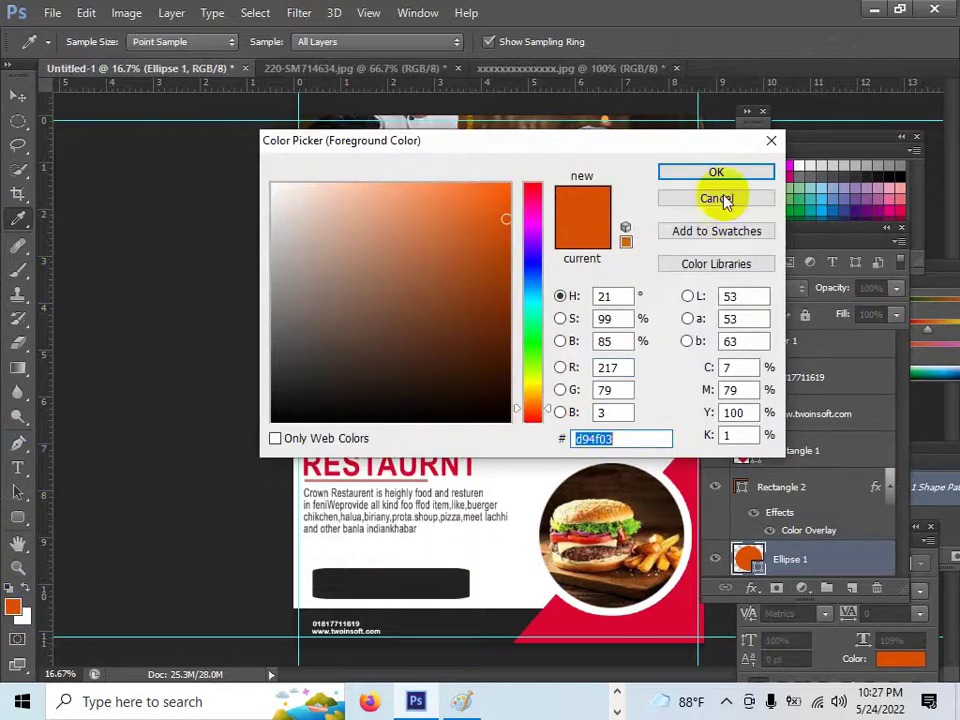
pyautogui.click(716, 172)
# Give the black bar a 100% Color Overlay in orange-red e34120.
pyautogui.click(18, 96)
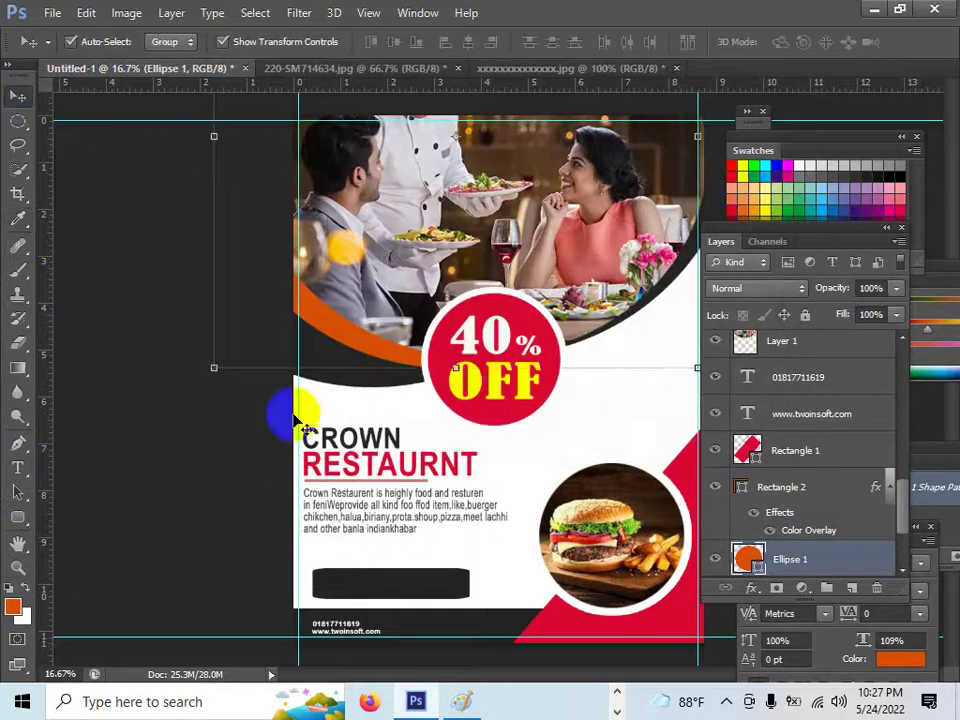
pyautogui.click(381, 572)
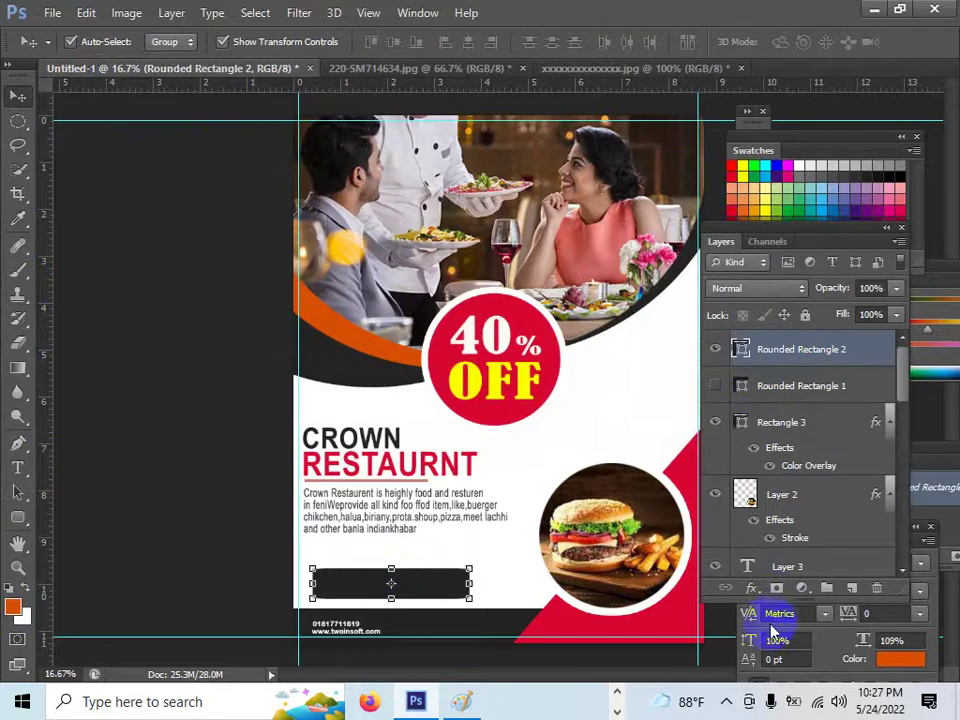
pyautogui.click(759, 589)
pyautogui.click(790, 489)
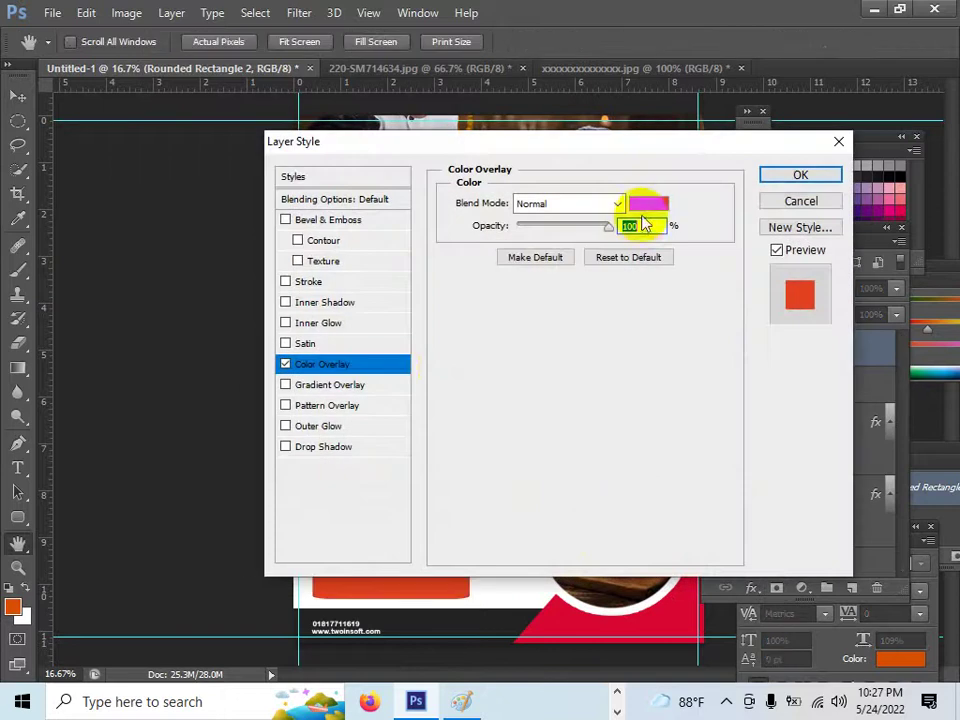
pyautogui.click(645, 204)
pyautogui.click(592, 439)
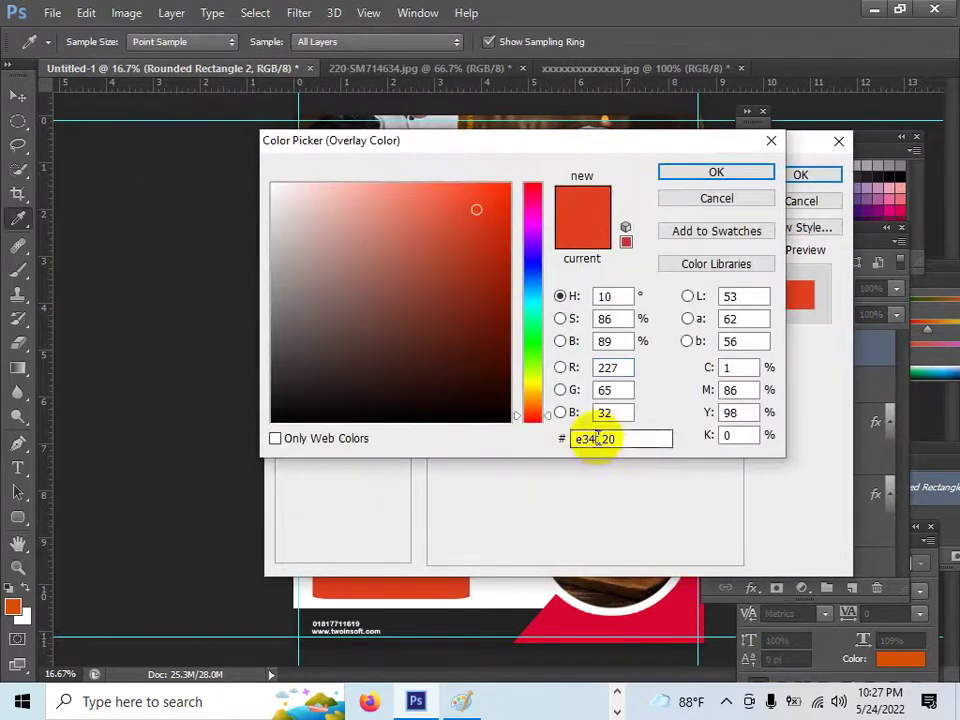
pyautogui.doubleClick(598, 439)
pyautogui.click(745, 174)
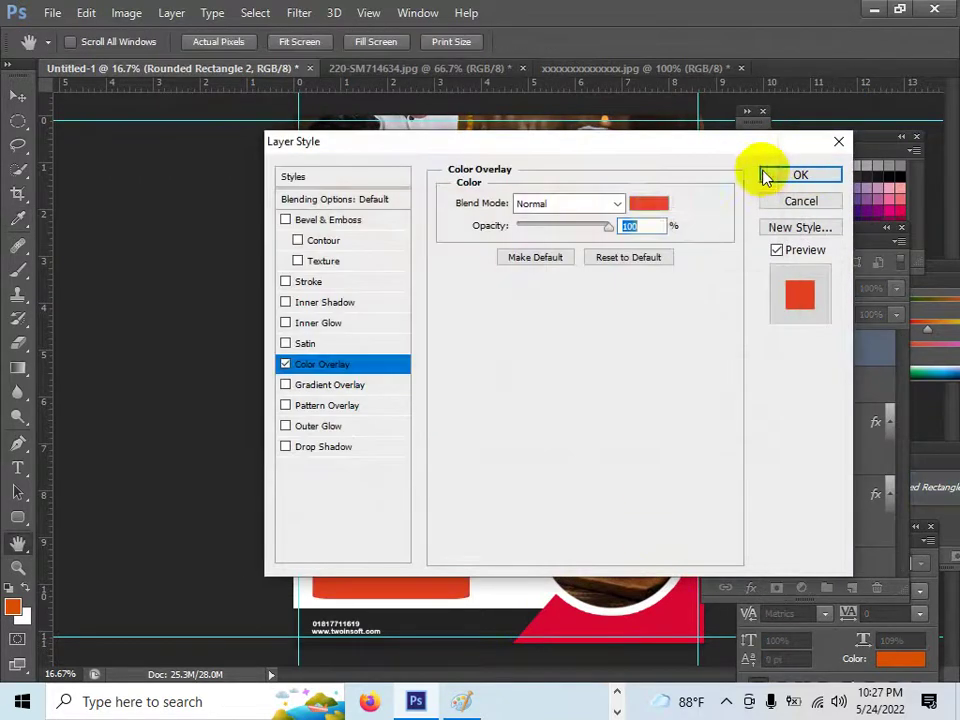
pyautogui.click(778, 176)
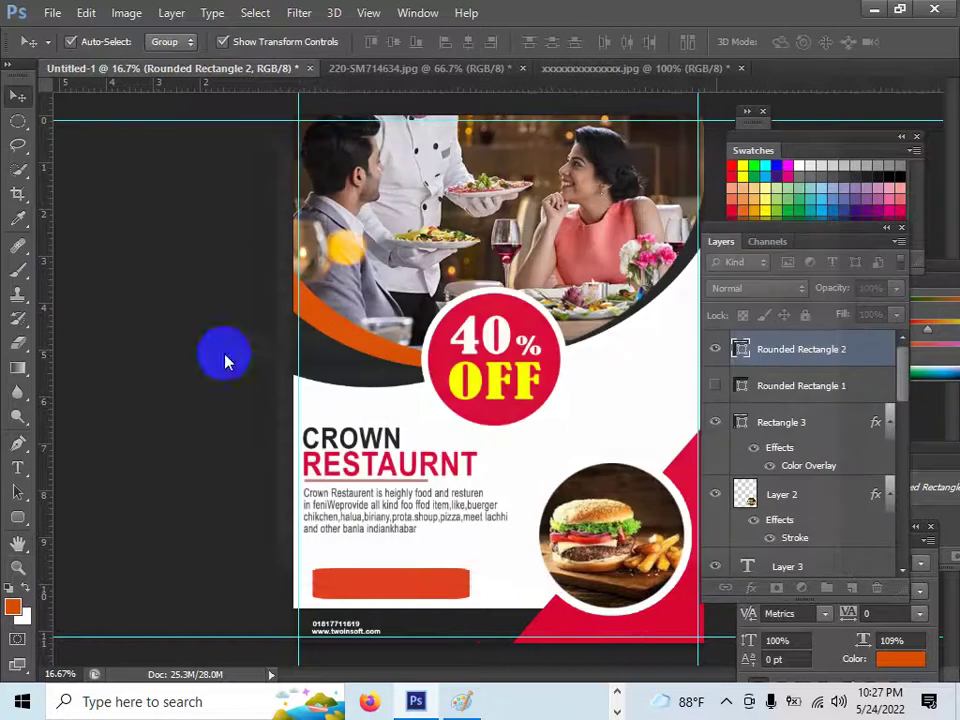
pyautogui.click(19, 122)
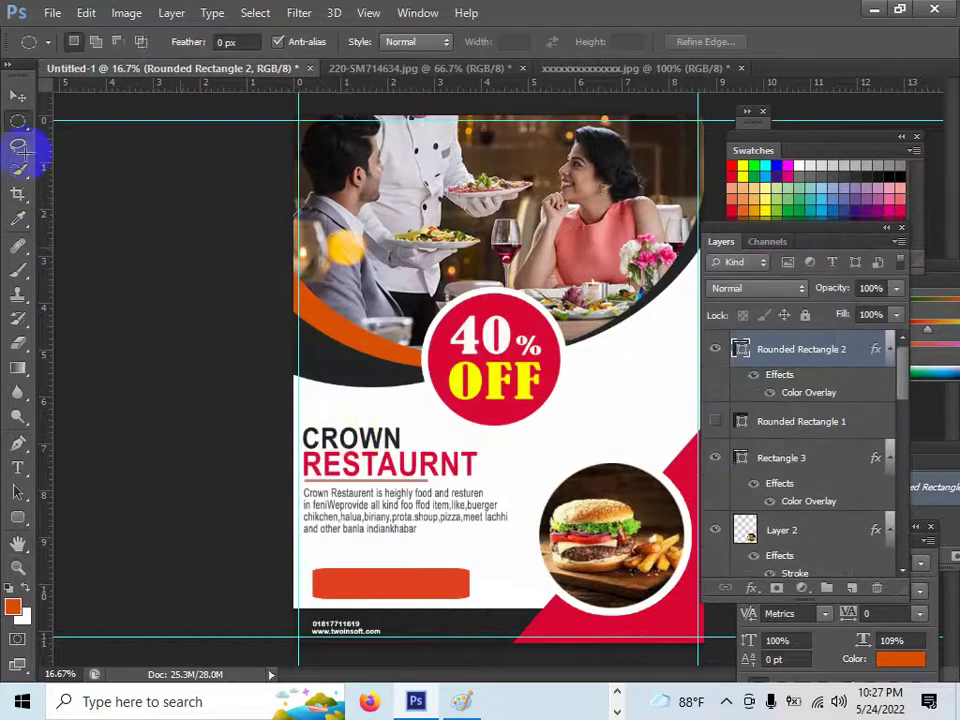
# Copy the 40 text onto the orange button and move its layer above the button shape.
pyautogui.click(19, 97)
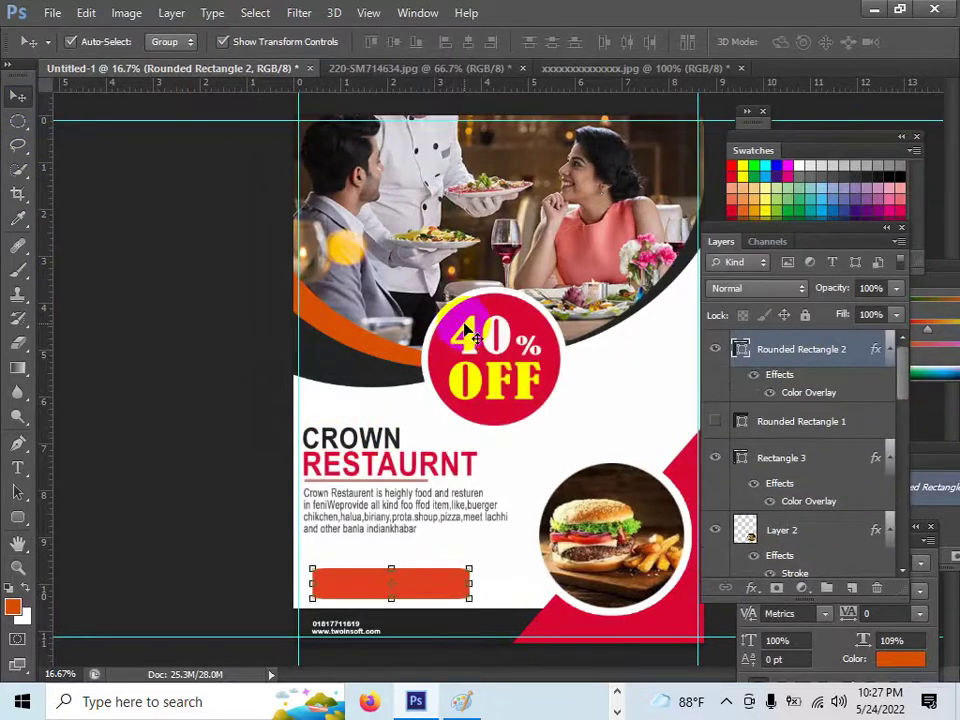
pyautogui.click(467, 331)
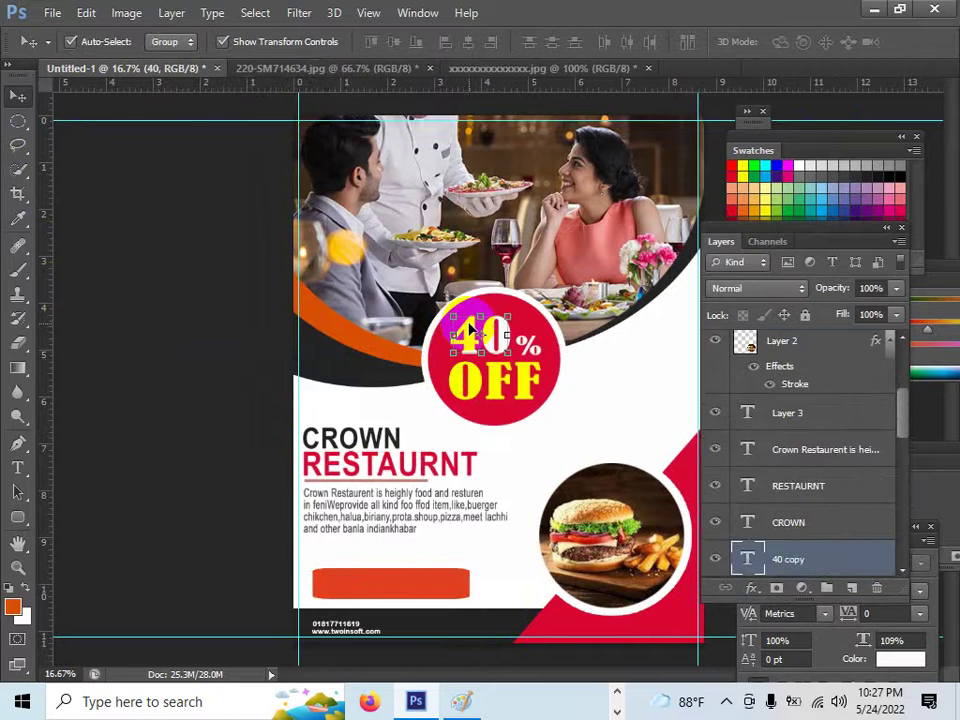
pyautogui.moveTo(469, 328)
pyautogui.mouseDown()
pyautogui.moveTo(458, 407)
pyautogui.moveTo(368, 579)
pyautogui.mouseUp()
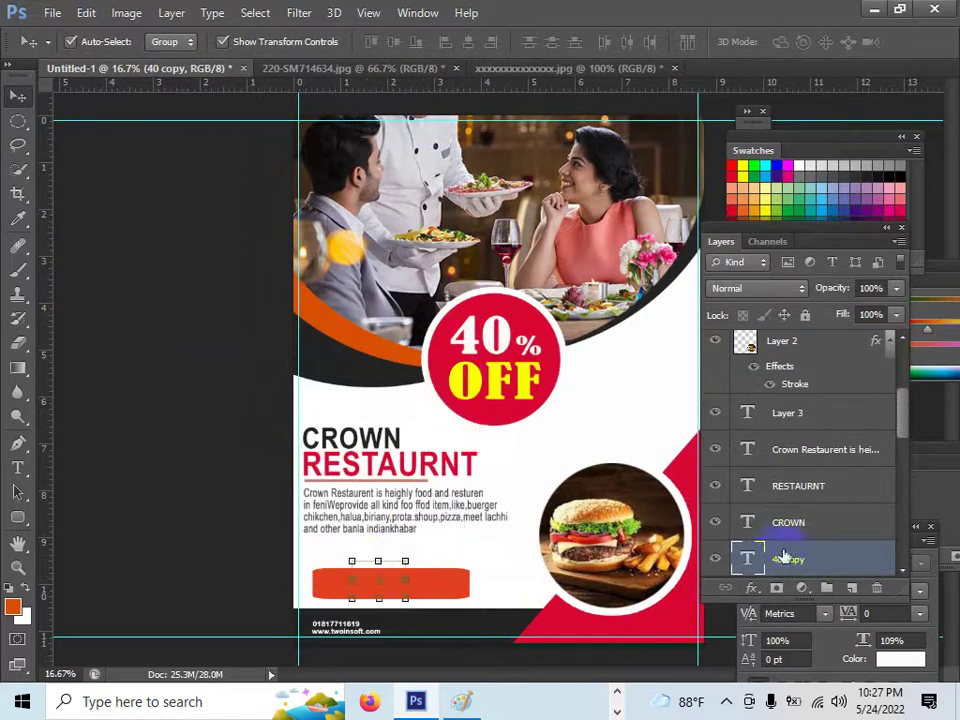
pyautogui.moveTo(786, 557); pyautogui.dragTo(798, 289)
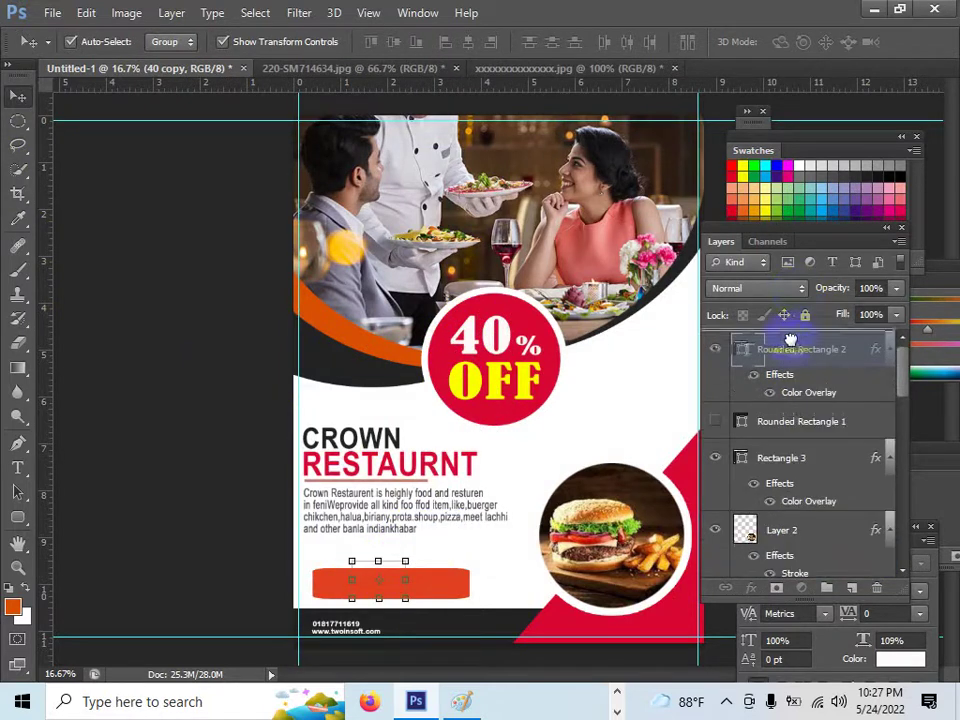
pyautogui.moveTo(790, 341); pyautogui.dragTo(790, 338)
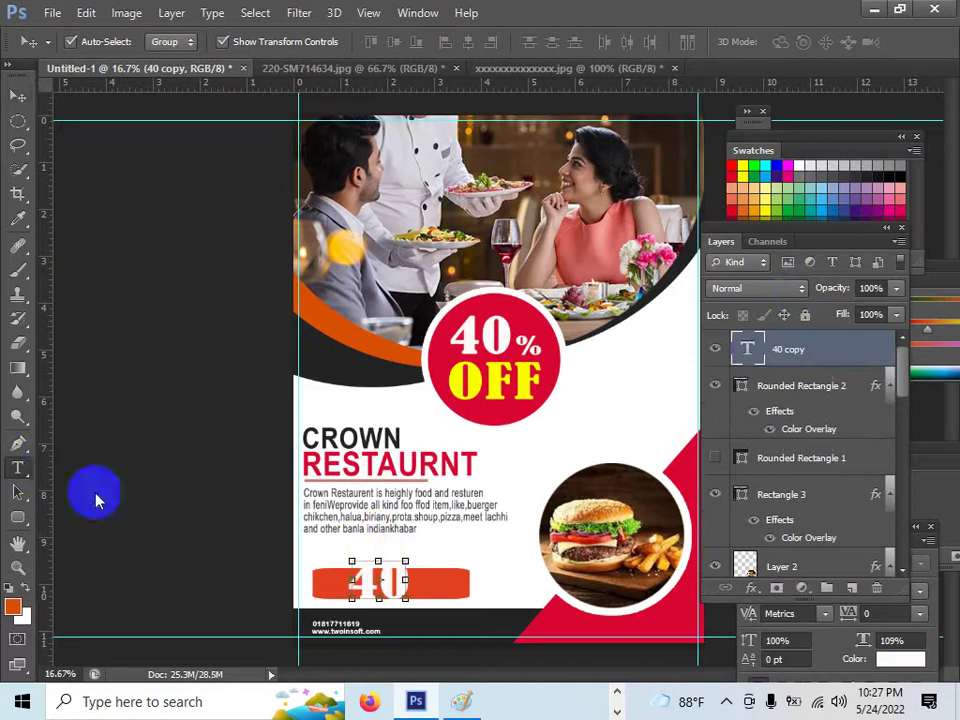
# Retype the copied text as ORDER NOW and shrink it onto the button.
pyautogui.doubleClick(377, 581)
pyautogui.moveTo(358, 580); pyautogui.dragTo(424, 585)
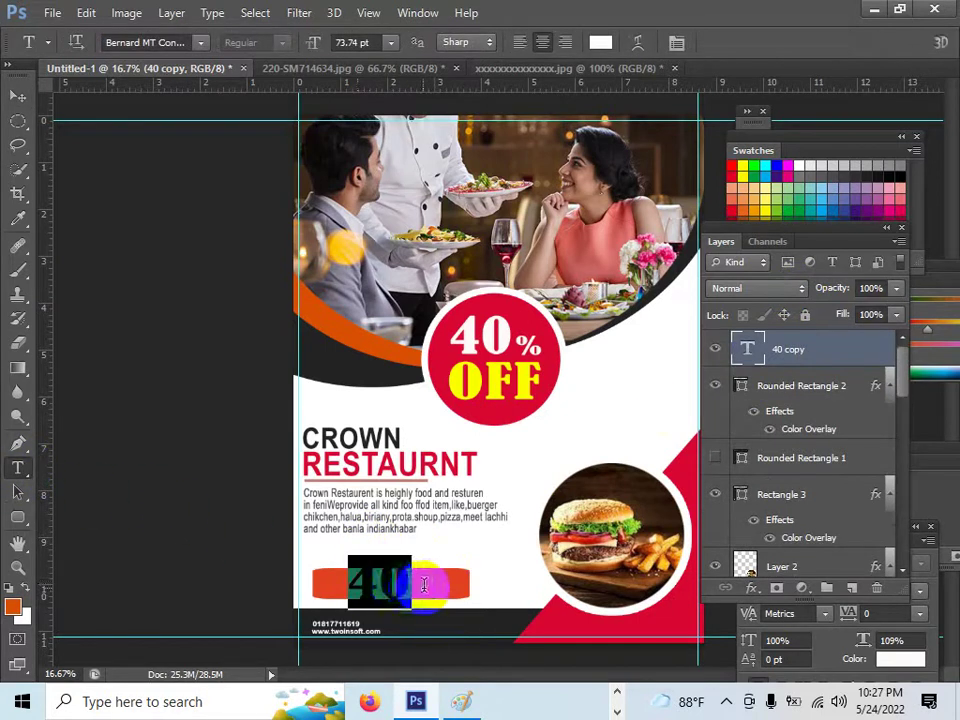
pyautogui.press('BackSpace')
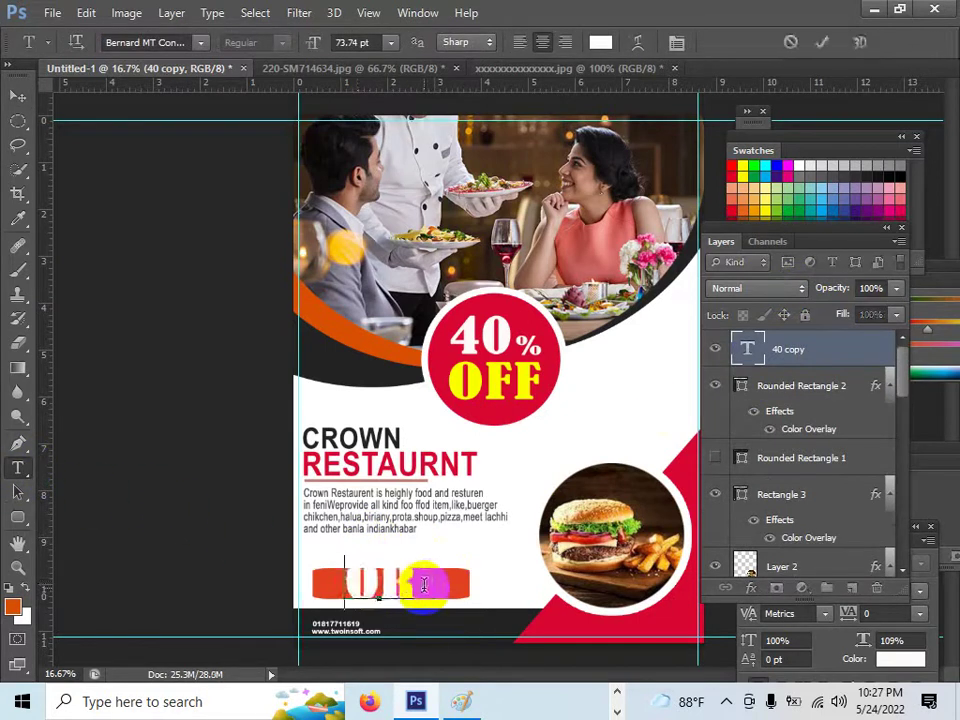
pyautogui.write('ER')
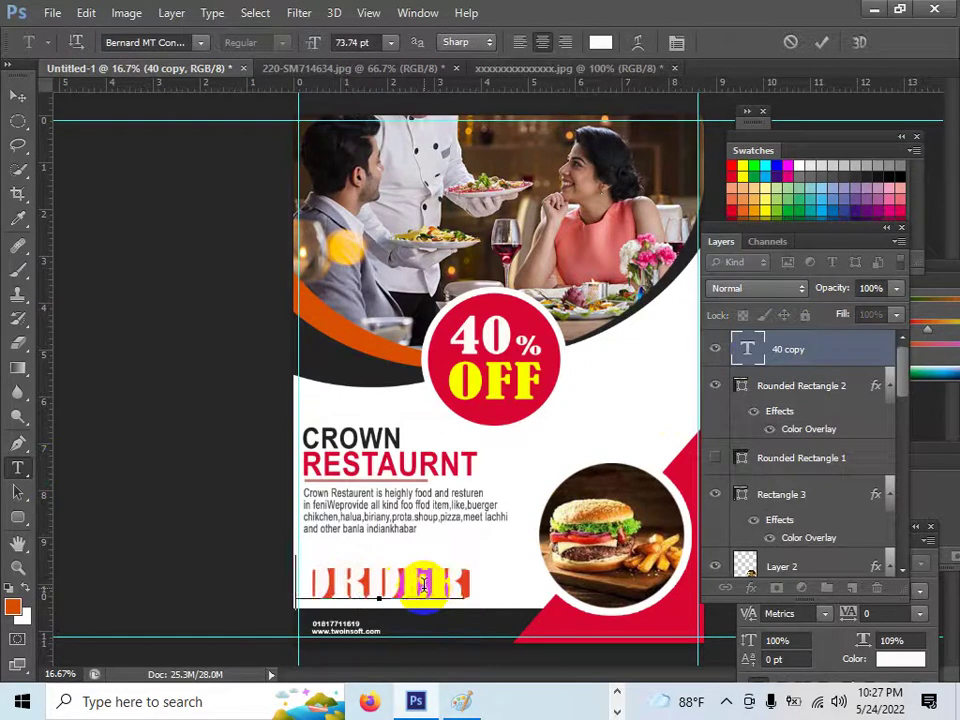
pyautogui.write(' N')
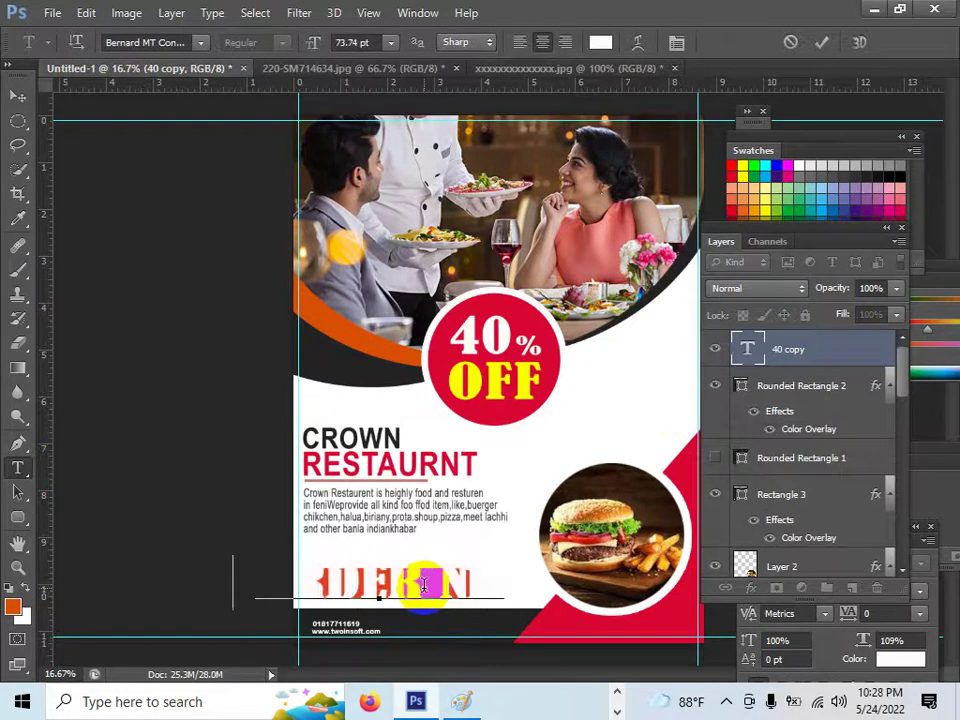
pyautogui.write('O')
pyautogui.click(18, 96)
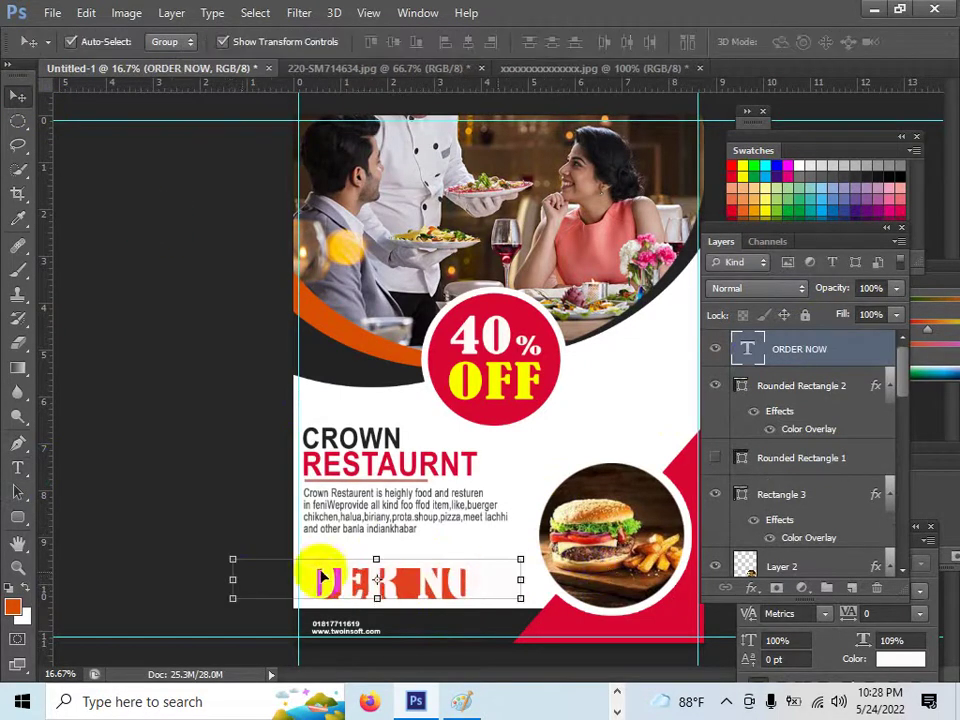
pyautogui.moveTo(232, 600); pyautogui.dragTo(336, 589)
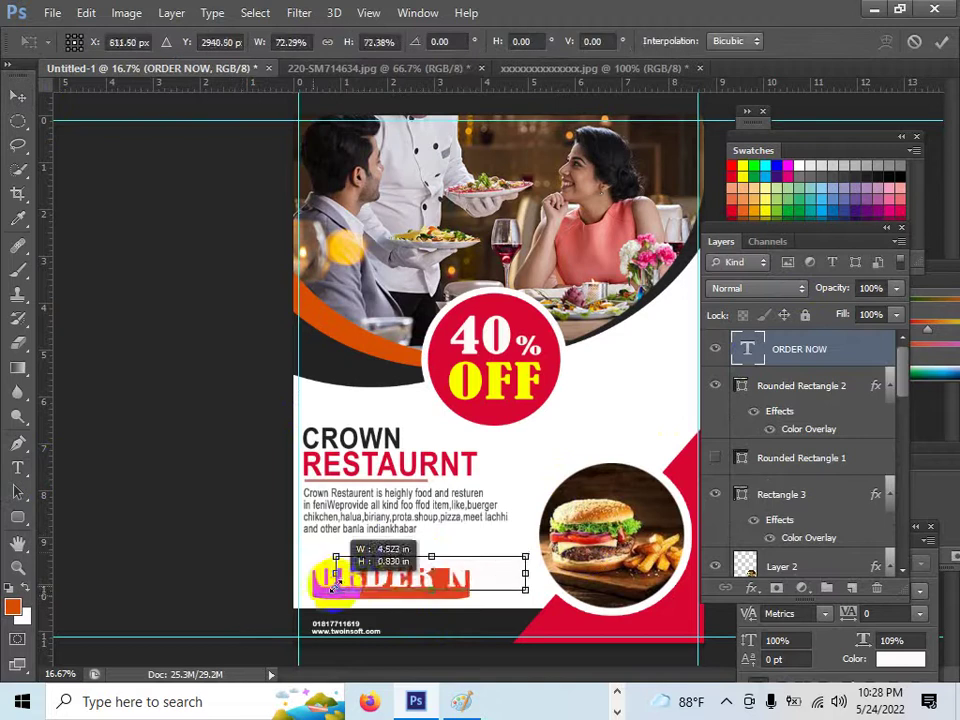
pyautogui.moveTo(518, 553); pyautogui.dragTo(390, 625)
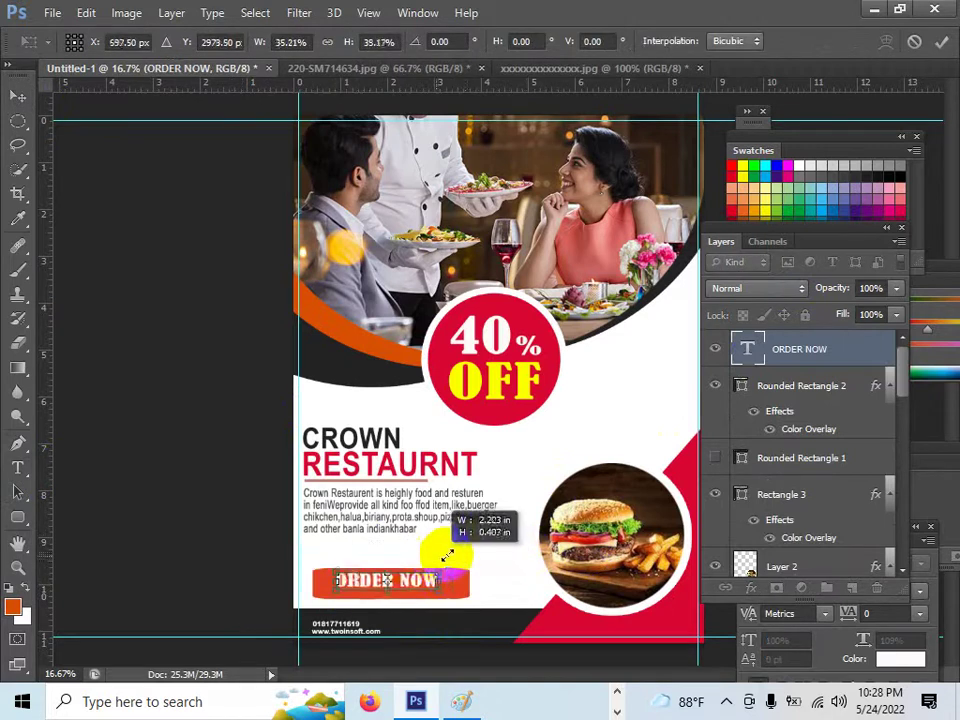
pyautogui.doubleClick(390, 585)
# Zoom in, enlarge ORDER NOW slightly and centre it on the orange button.
pyautogui.hotkey('ctrl', 't')
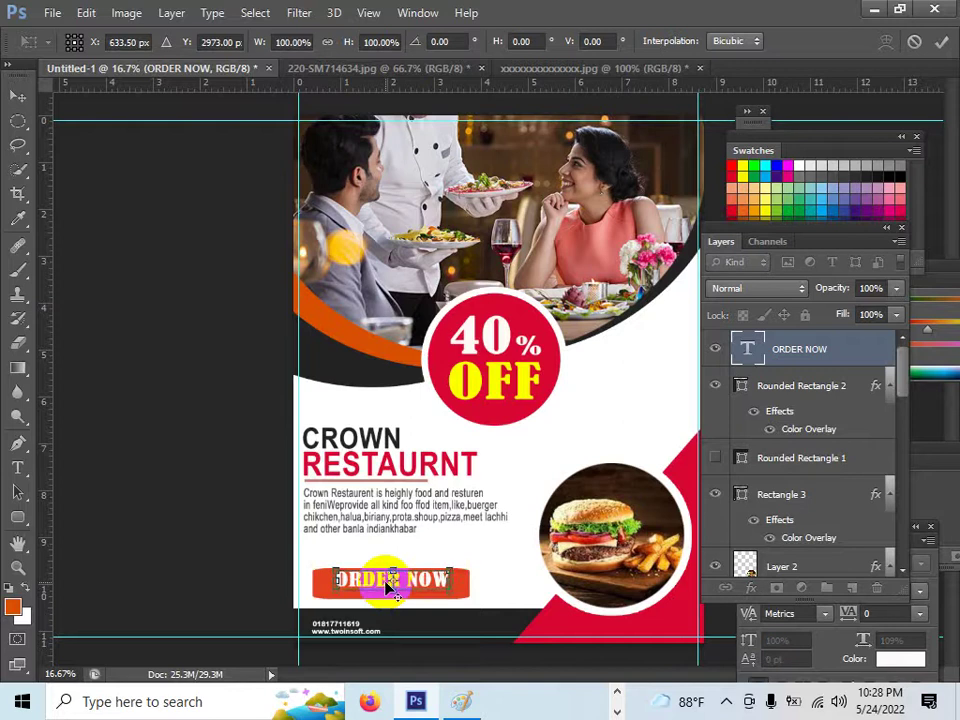
pyautogui.hotkey('ctrl', '+')
pyautogui.hotkey('ctrl', '+')
pyautogui.hotkey('ctrl', '+')
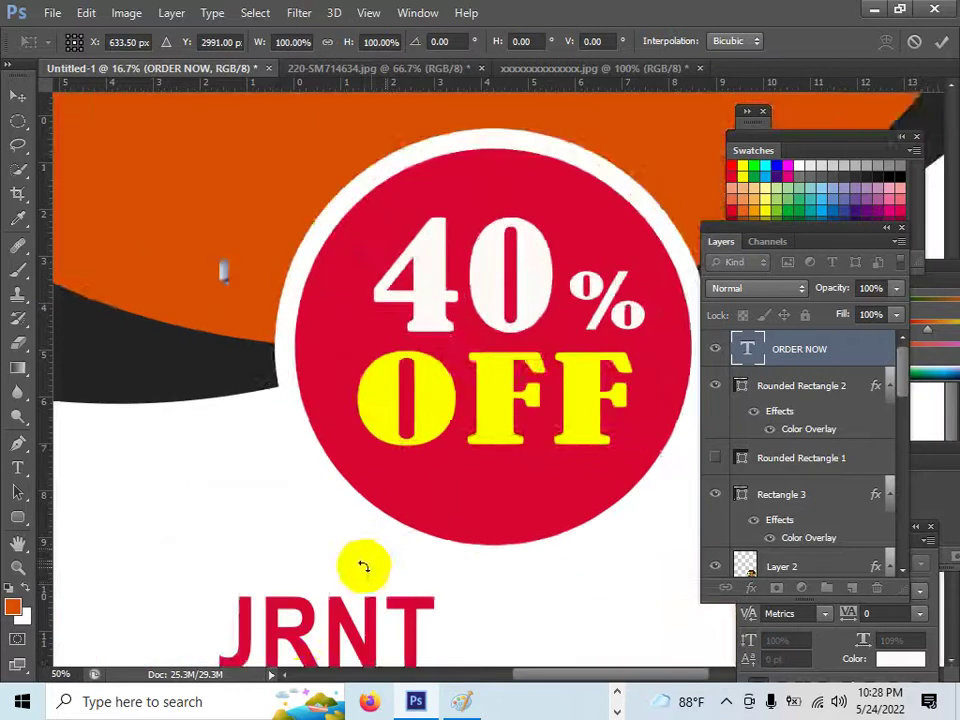
pyautogui.moveTo(301, 488); pyautogui.dragTo(253, 482)
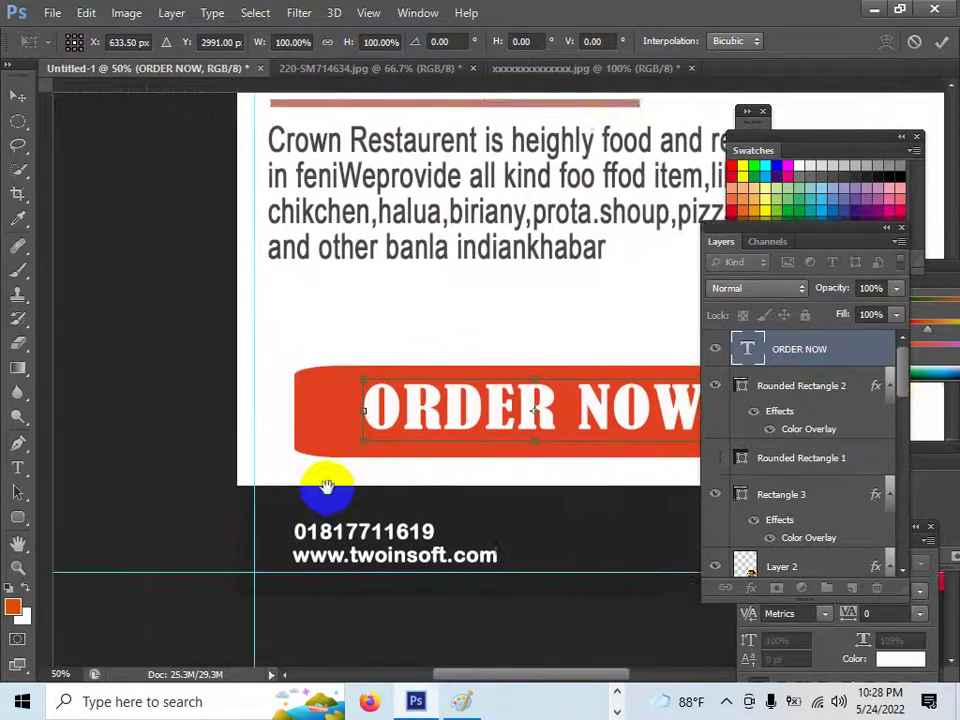
pyautogui.moveTo(401, 377); pyautogui.dragTo(214, 471)
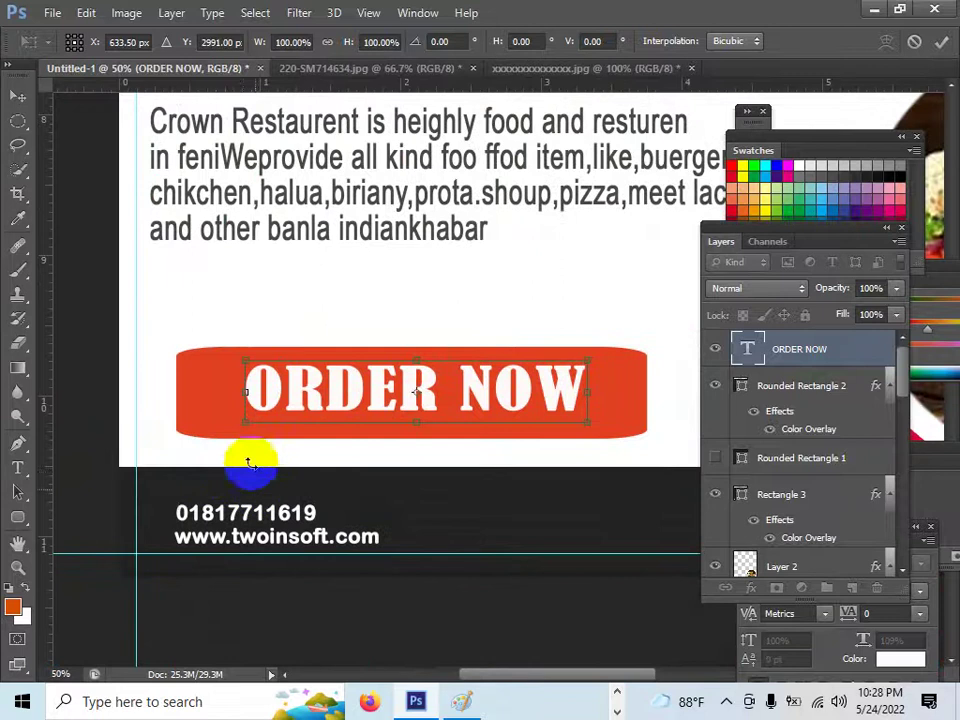
pyautogui.moveTo(243, 421); pyautogui.dragTo(201, 430)
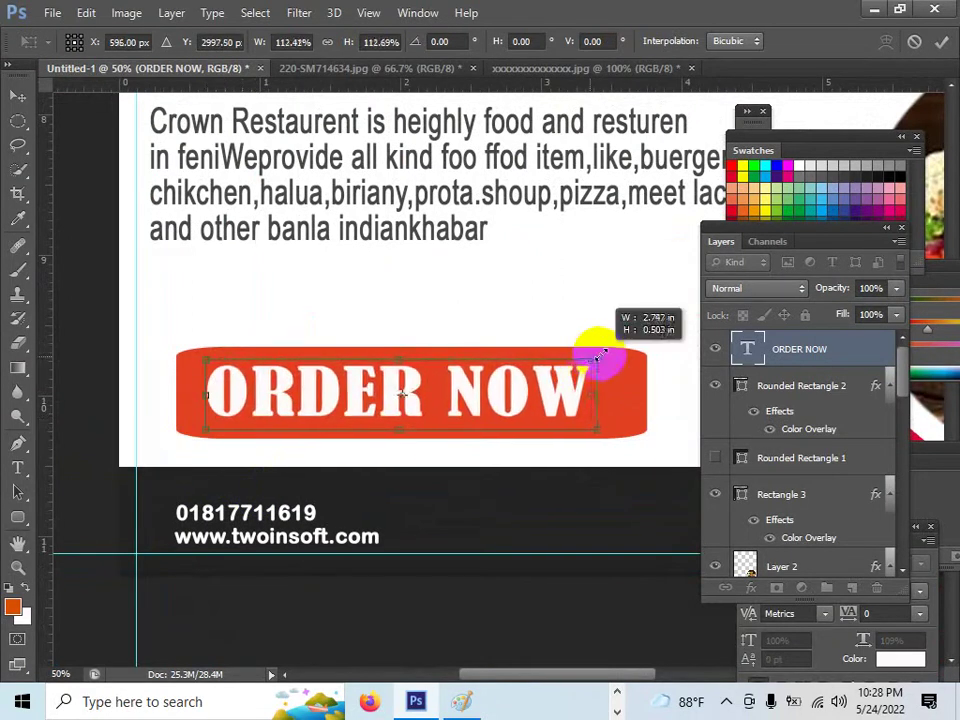
pyautogui.moveTo(589, 356); pyautogui.dragTo(597, 358)
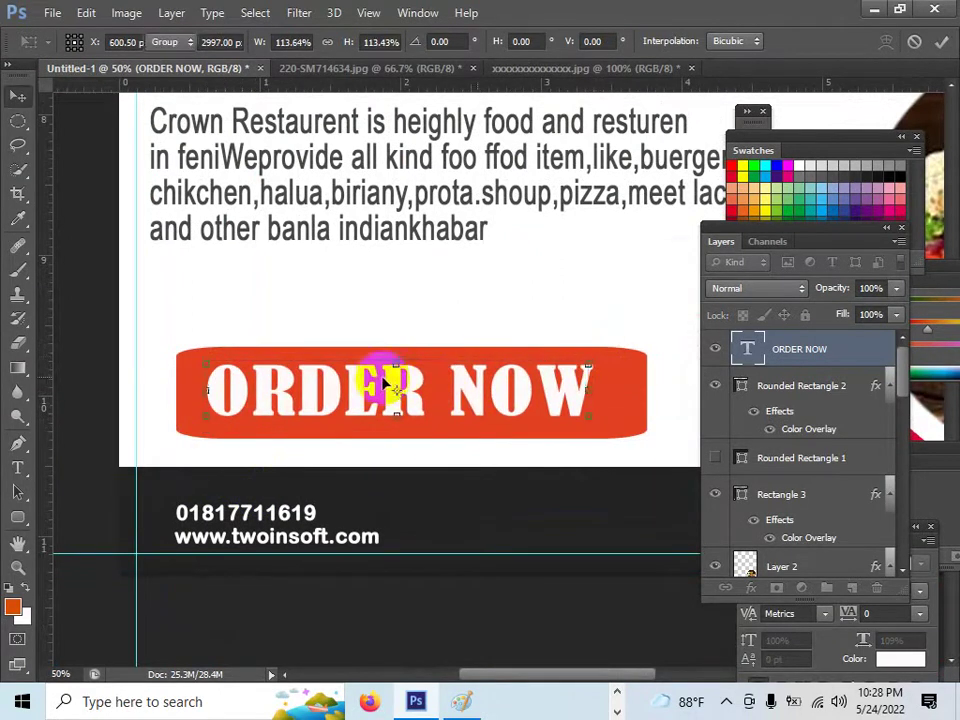
pyautogui.press('Return')
pyautogui.moveTo(381, 381); pyautogui.dragTo(390, 385)
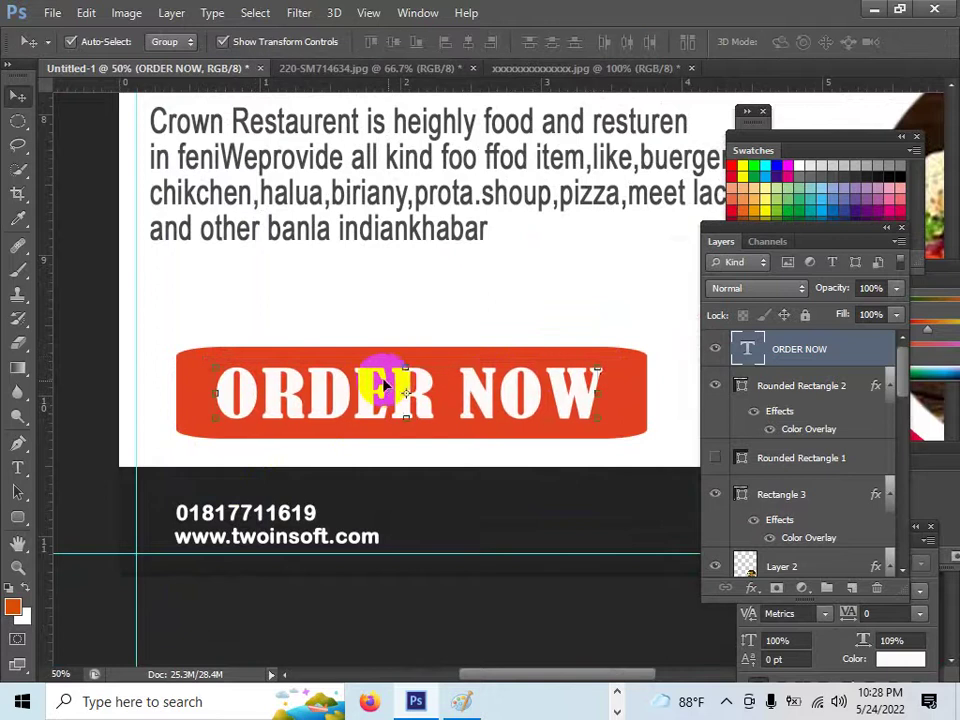
pyautogui.click(213, 515)
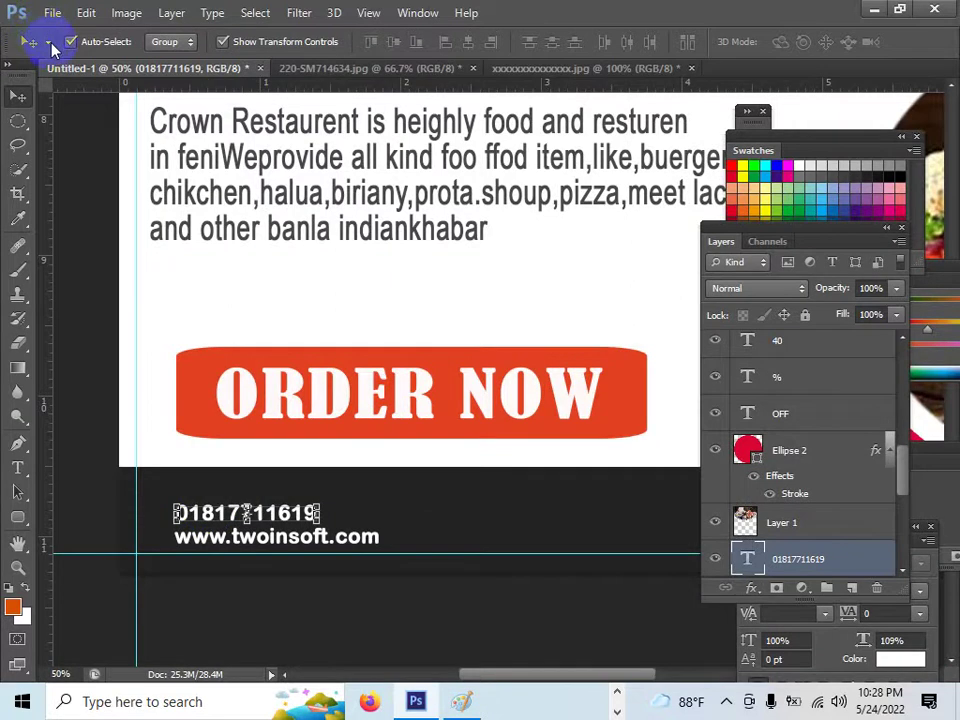
# Open globe icon image 65b3db429c from the icon collection folder on the twoinsoft technology (F:) drive.
pyautogui.click(52, 13)
pyautogui.click(66, 47)
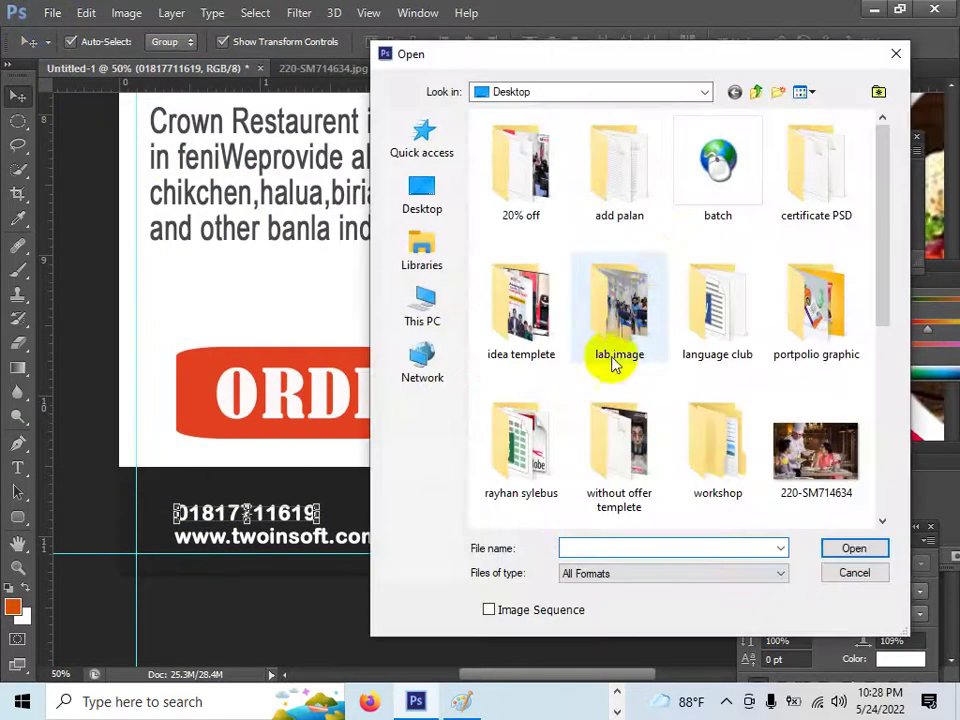
pyautogui.scroll(-5, 613, 365)
pyautogui.click(424, 300)
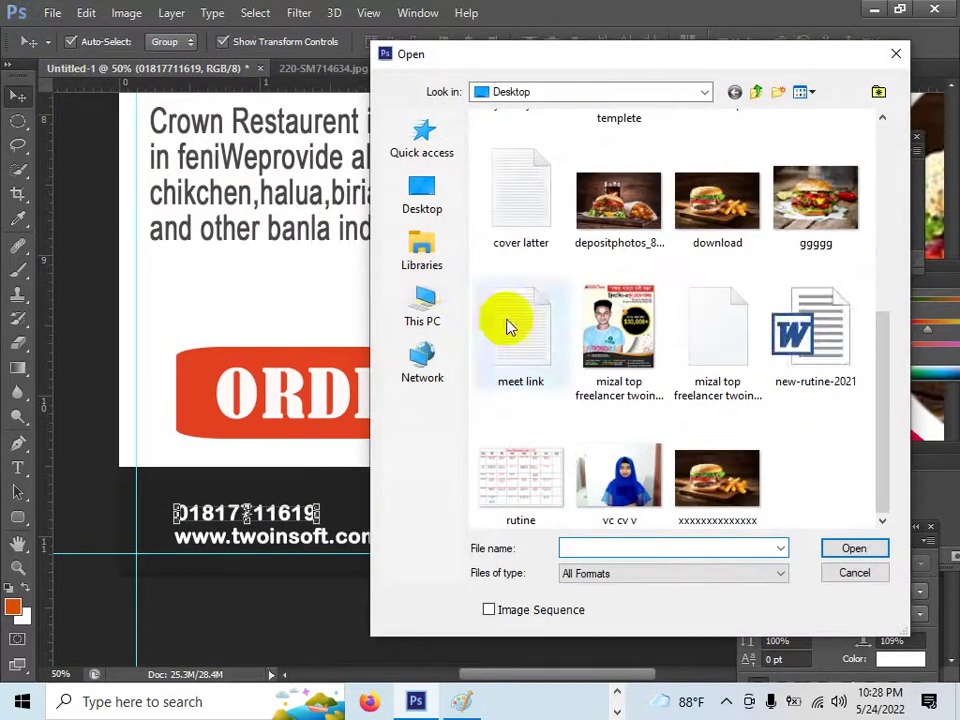
pyautogui.scroll(-3, 633, 367)
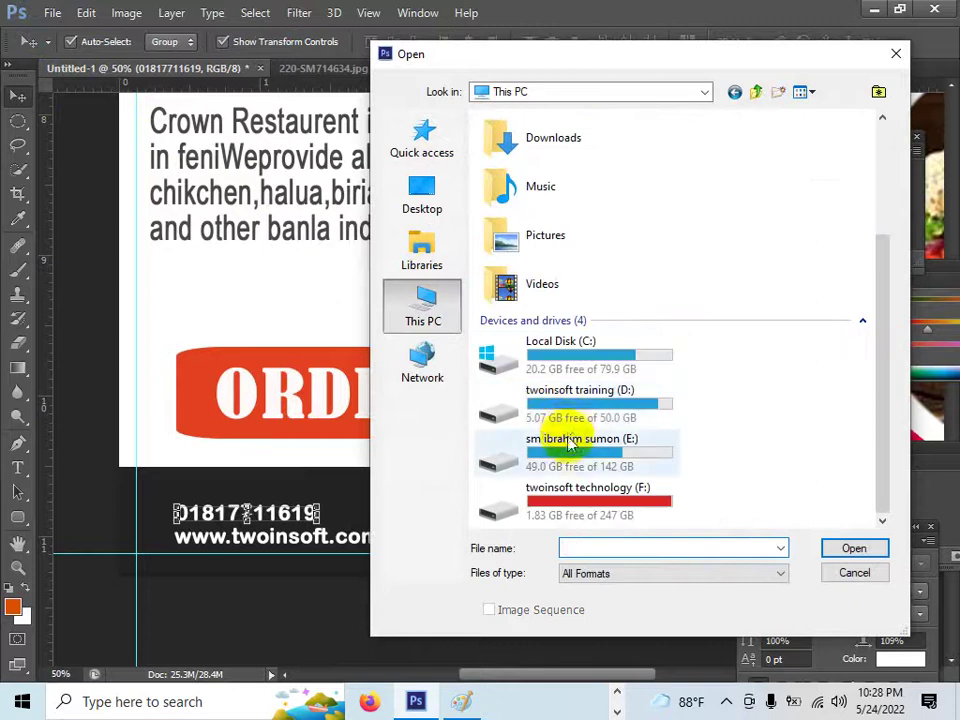
pyautogui.click(588, 487)
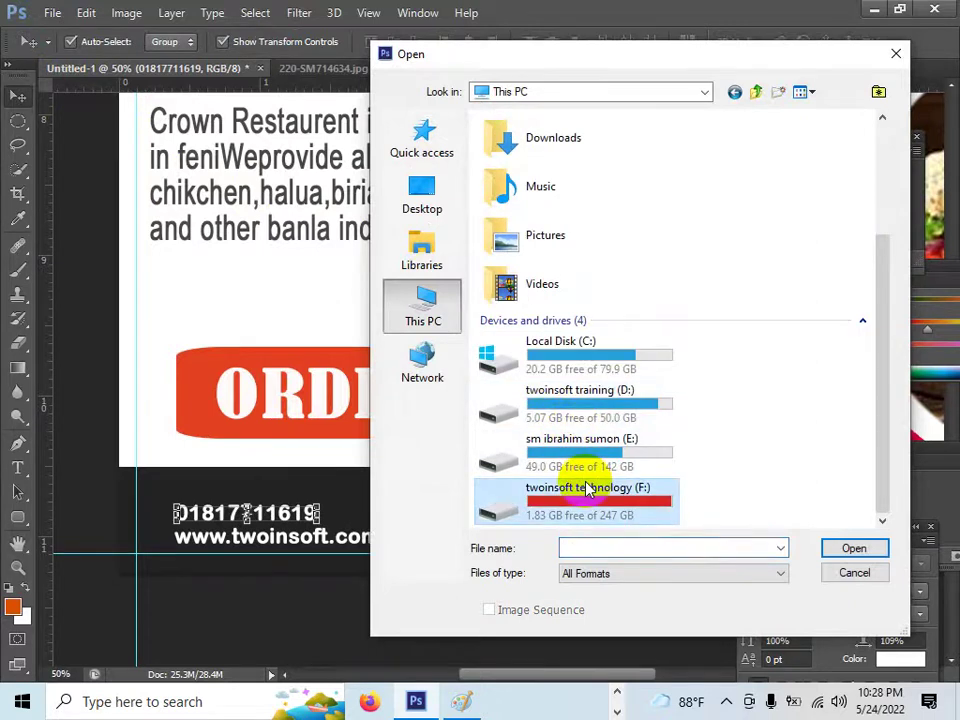
pyautogui.doubleClick(588, 487)
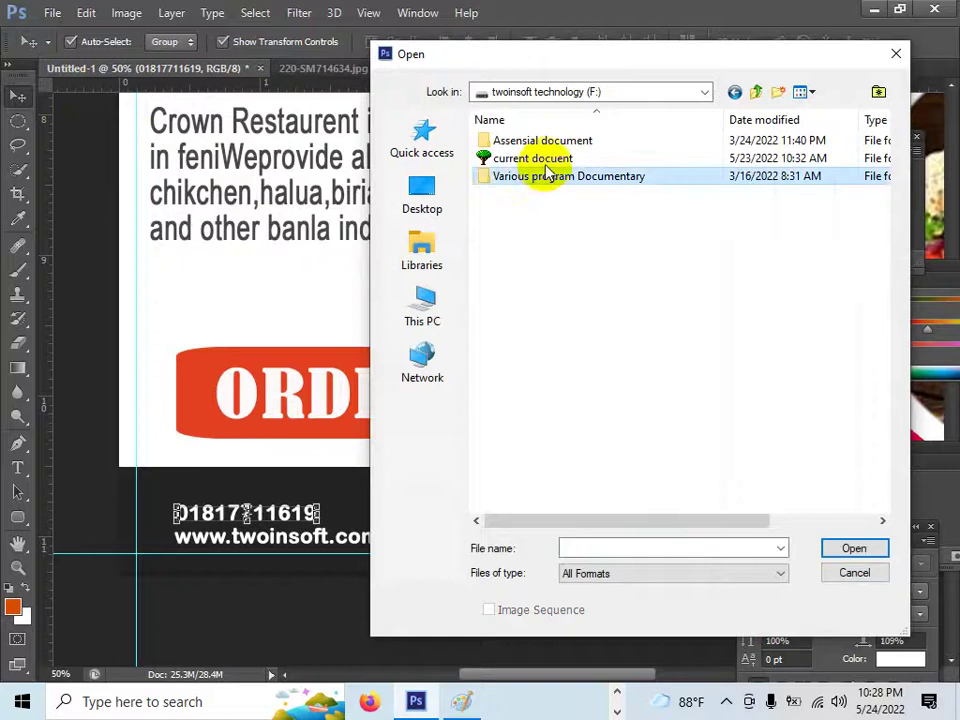
pyautogui.doubleClick(548, 172)
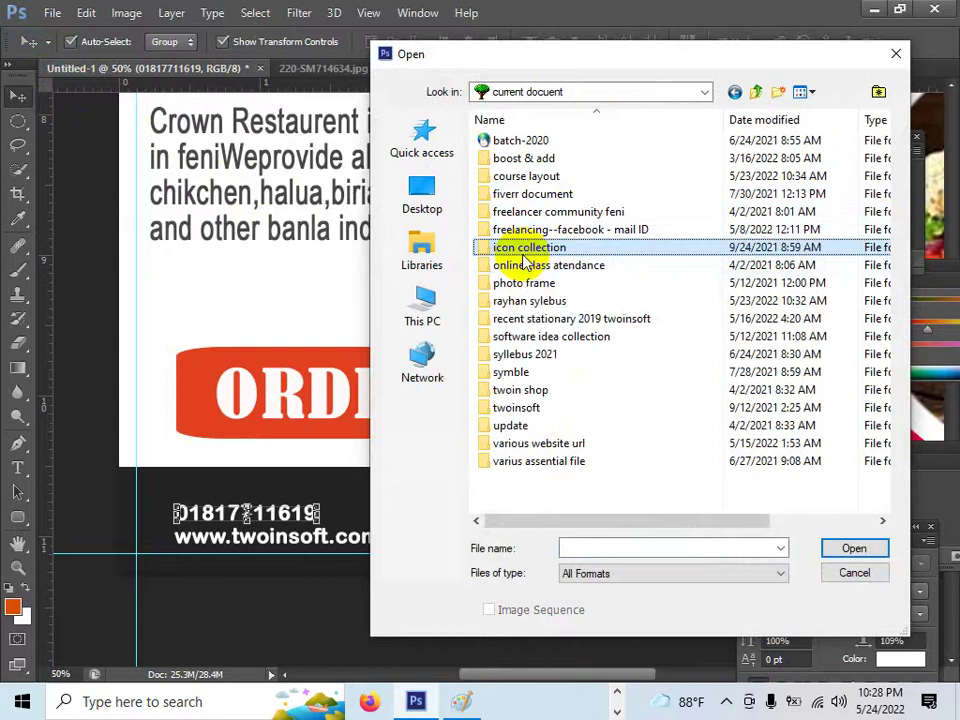
pyautogui.doubleClick(516, 247)
pyautogui.click(625, 175)
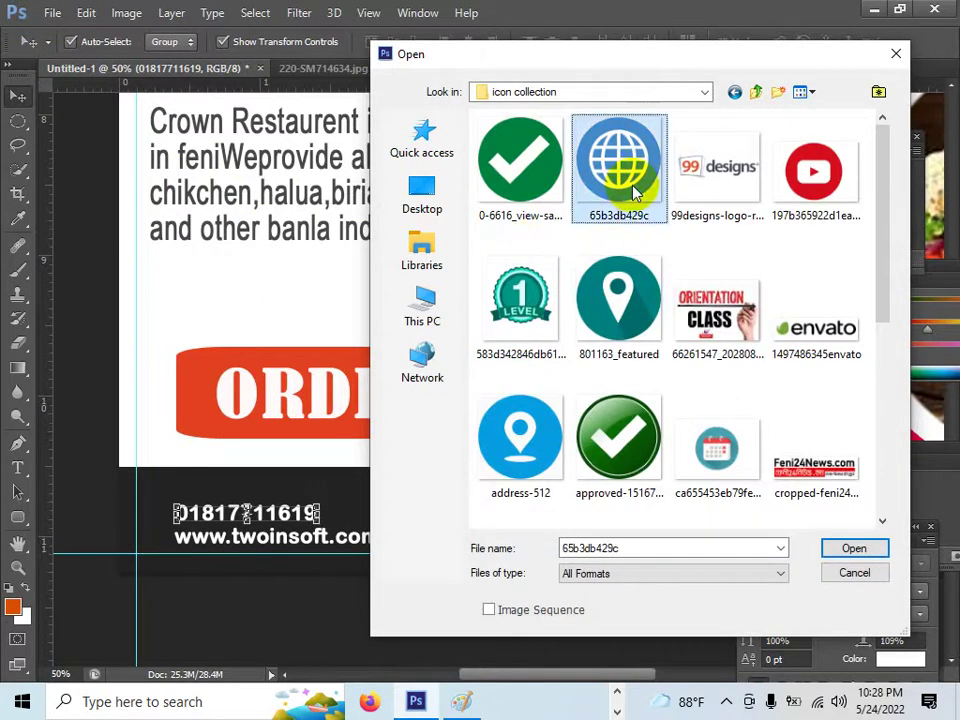
pyautogui.click(832, 552)
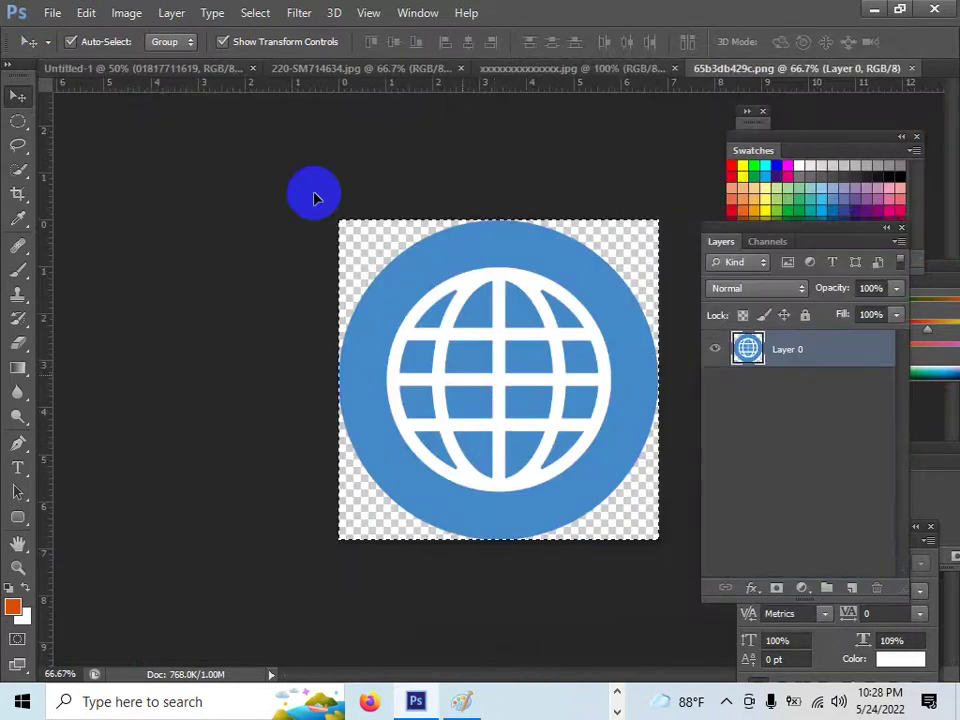
pyautogui.moveTo(313, 197); pyautogui.dragTo(343, 450)
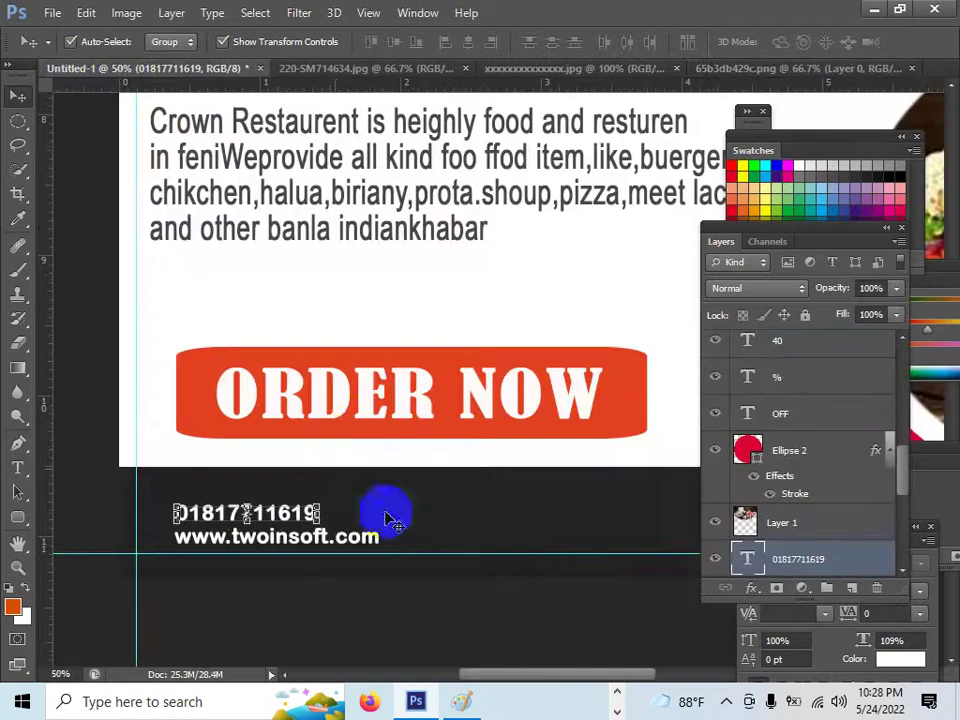
pyautogui.click(355, 292)
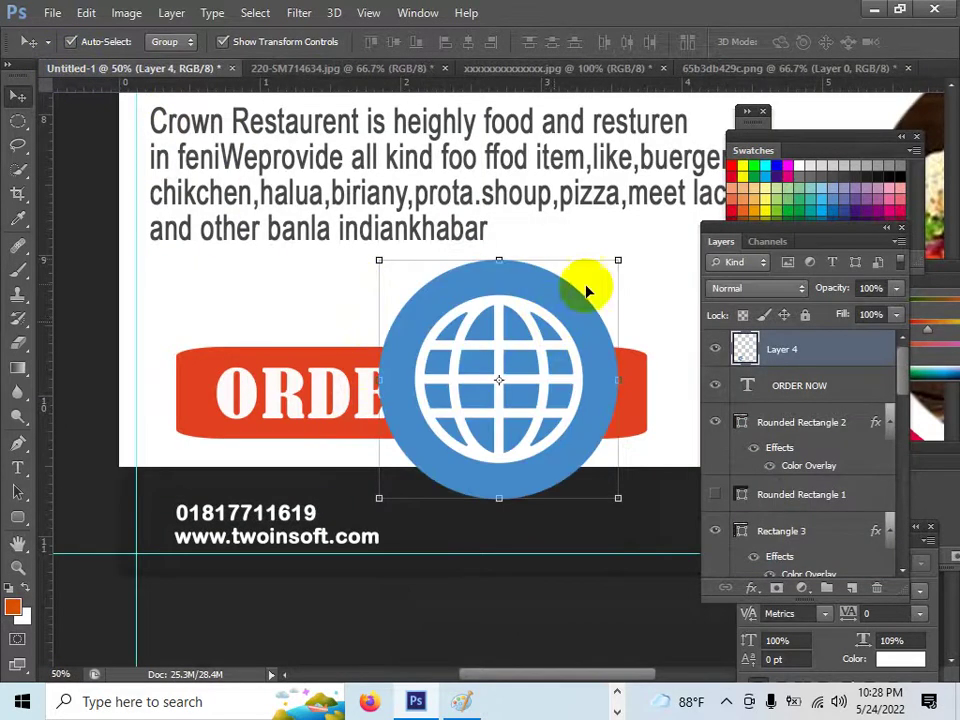
pyautogui.moveTo(617, 261); pyautogui.dragTo(371, 438)
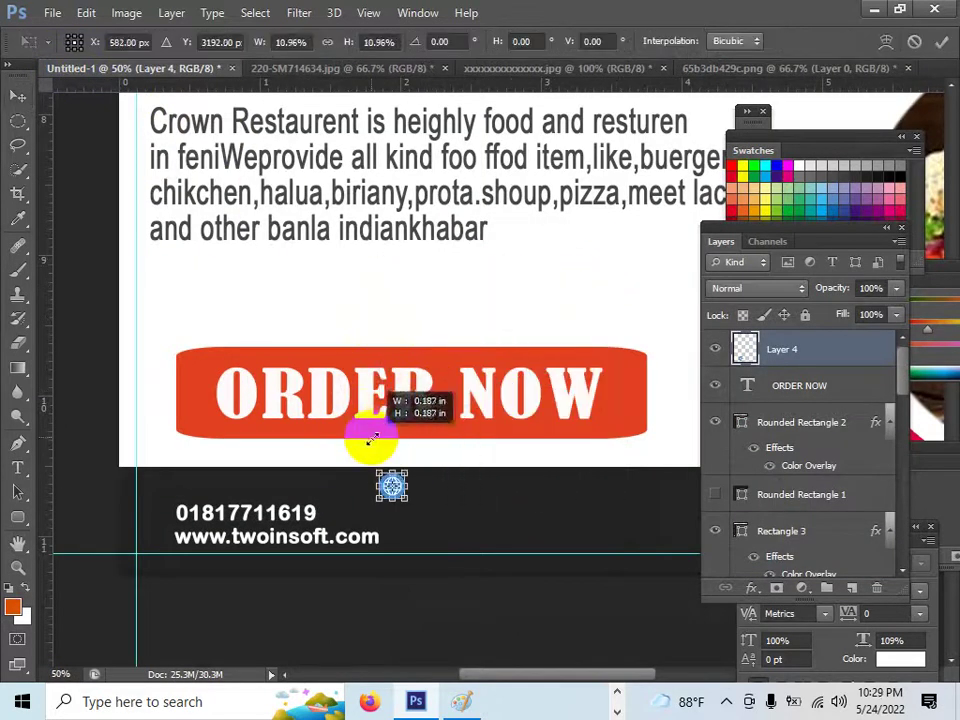
pyautogui.doubleClick(391, 486)
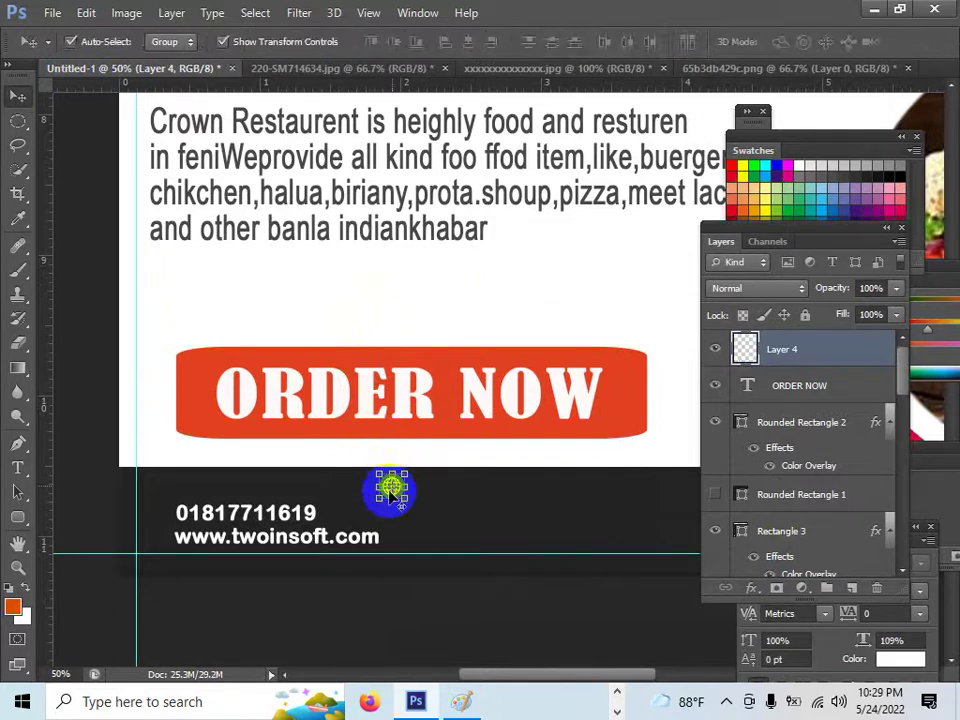
pyautogui.hotkey('ctrl', 't')
pyautogui.hotkey('ctrl', '+')
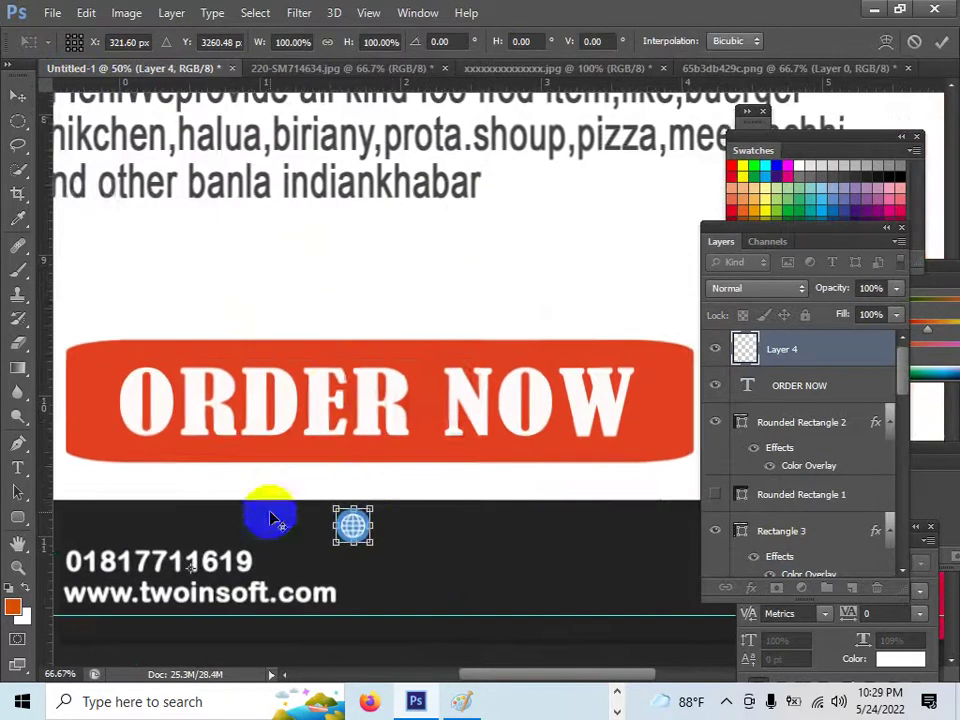
pyautogui.moveTo(328, 386); pyautogui.dragTo(450, 304)
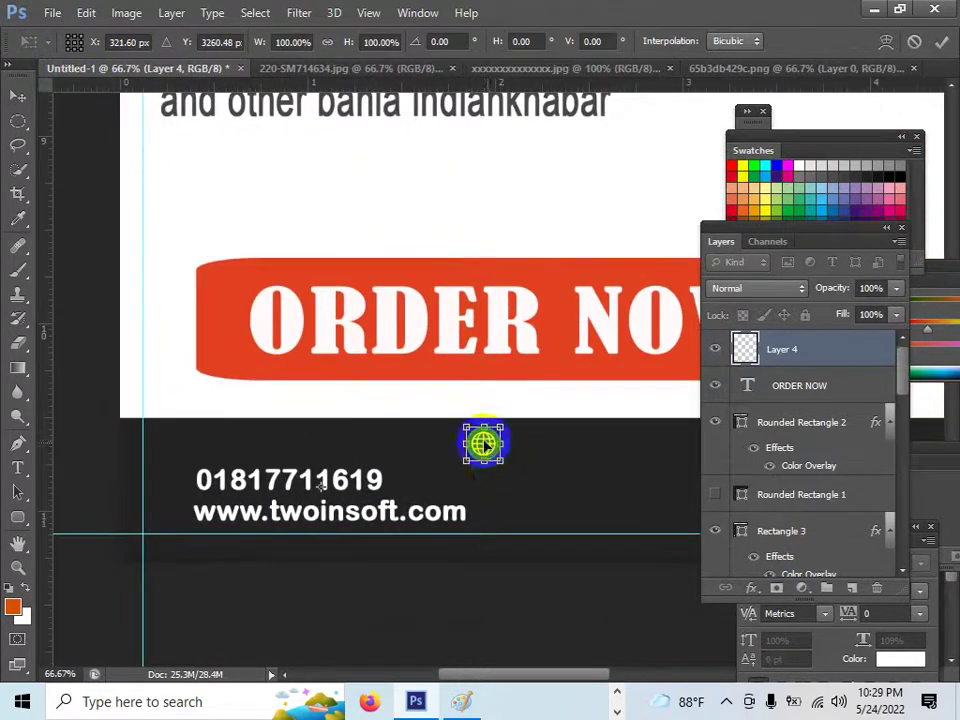
pyautogui.moveTo(483, 443)
pyautogui.mouseDown()
pyautogui.moveTo(225, 516)
pyautogui.moveTo(160, 515)
pyautogui.moveTo(167, 493)
pyautogui.mouseUp()
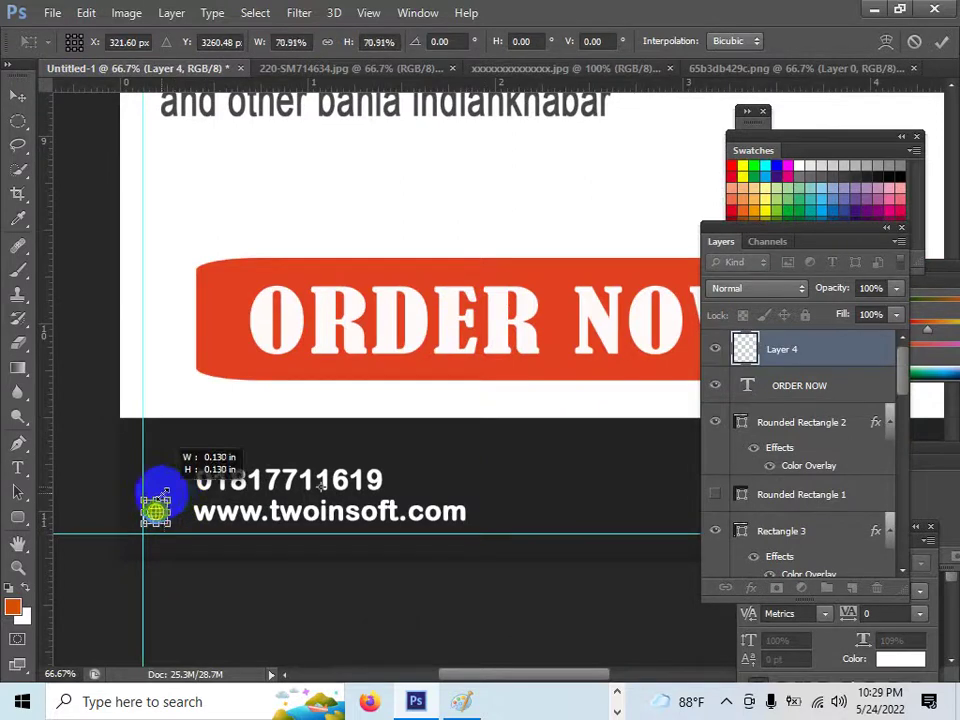
pyautogui.press('Return')
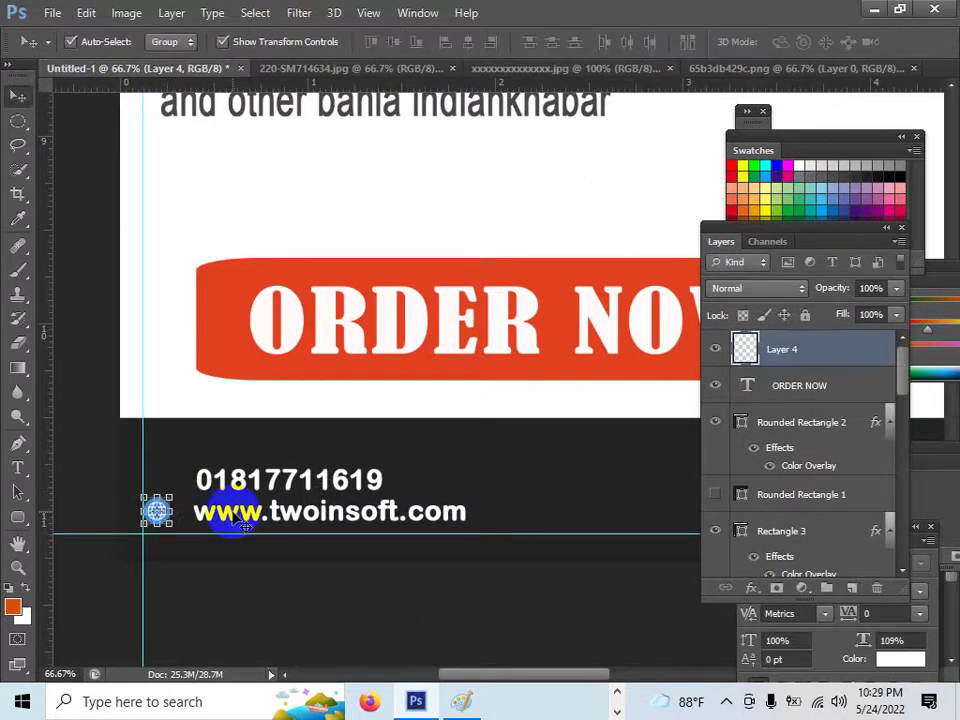
pyautogui.moveTo(229, 519); pyautogui.dragTo(210, 516)
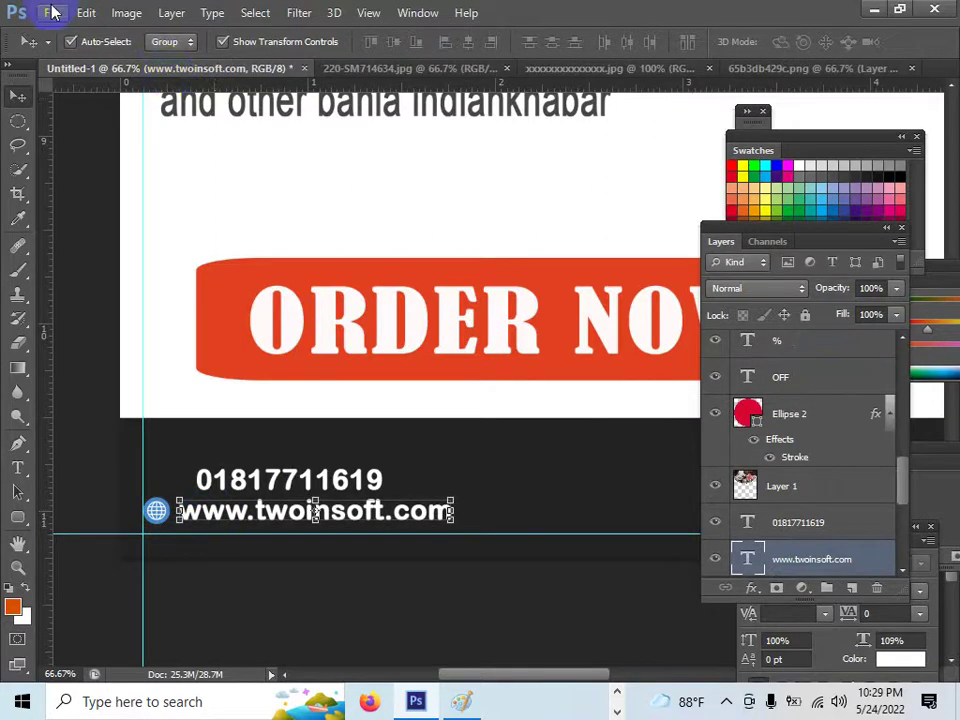
# Open Mobile-Smartphone-icon, drag it into Untitled-1 and shrink it to 12.5%.
pyautogui.click(54, 12)
pyautogui.click(62, 47)
pyautogui.scroll(-3, 660, 270)
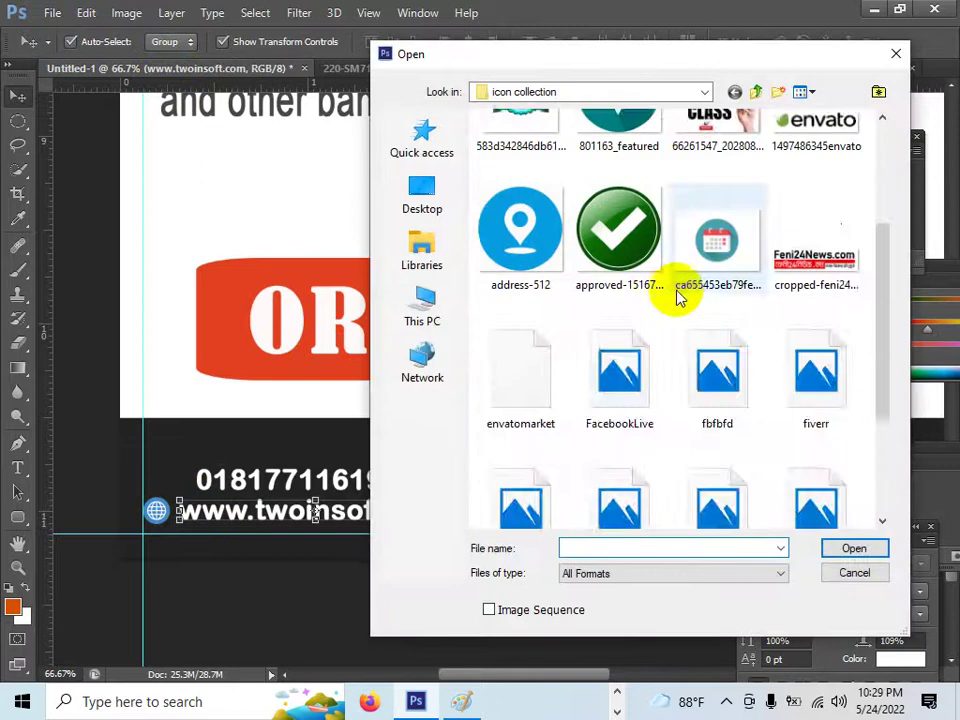
pyautogui.scroll(2, 690, 350)
pyautogui.scroll(-5, 696, 370)
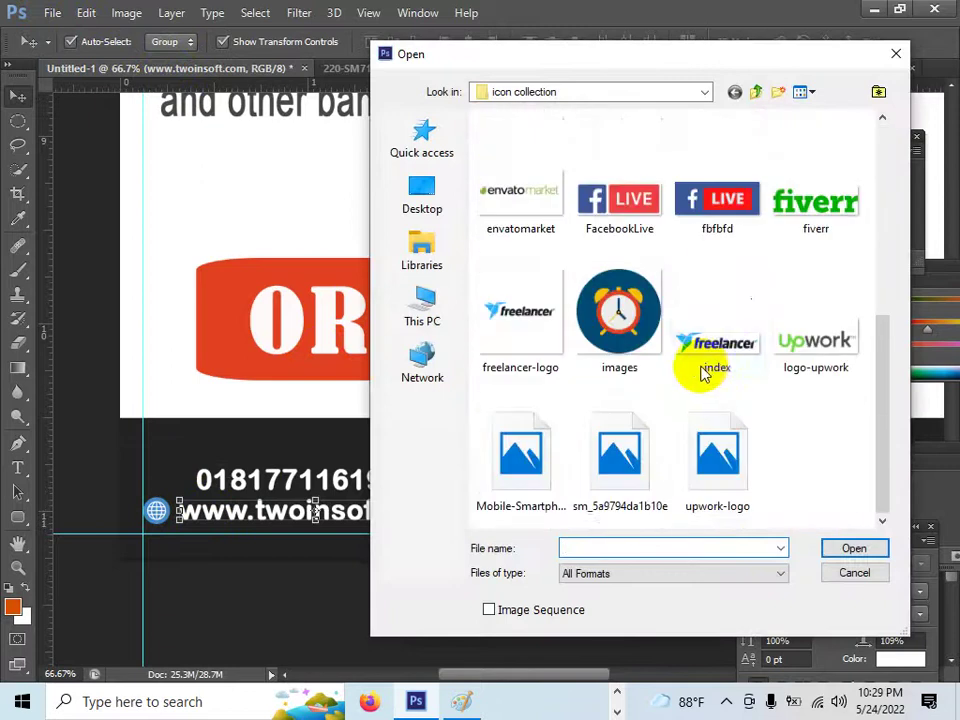
pyautogui.doubleClick(555, 462)
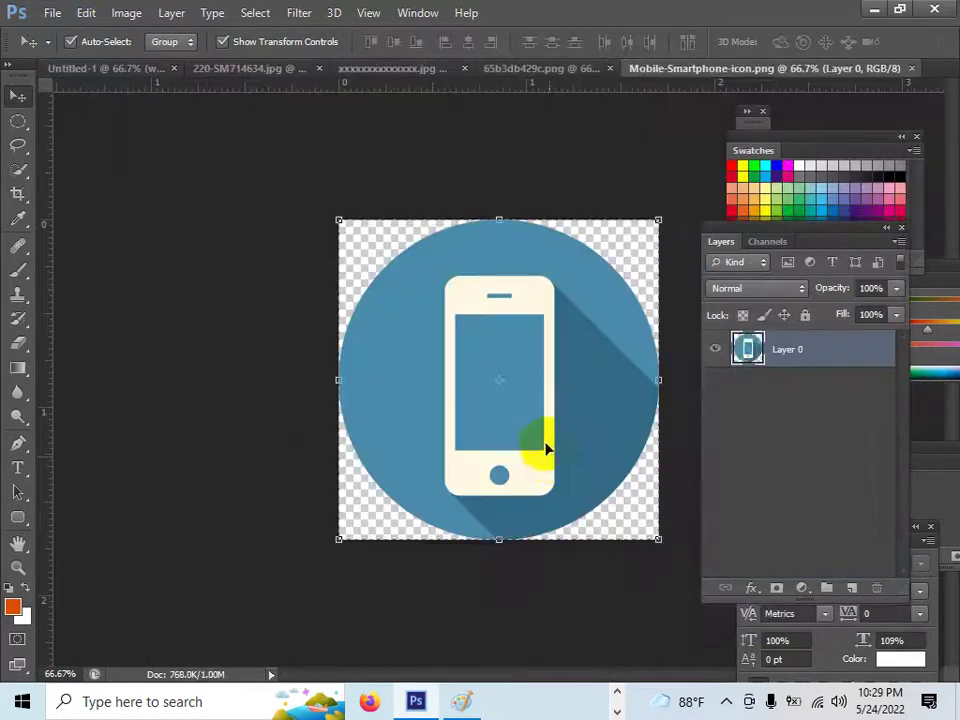
pyautogui.moveTo(546, 450)
pyautogui.mouseDown()
pyautogui.moveTo(383, 512)
pyautogui.moveTo(381, 454)
pyautogui.mouseUp()
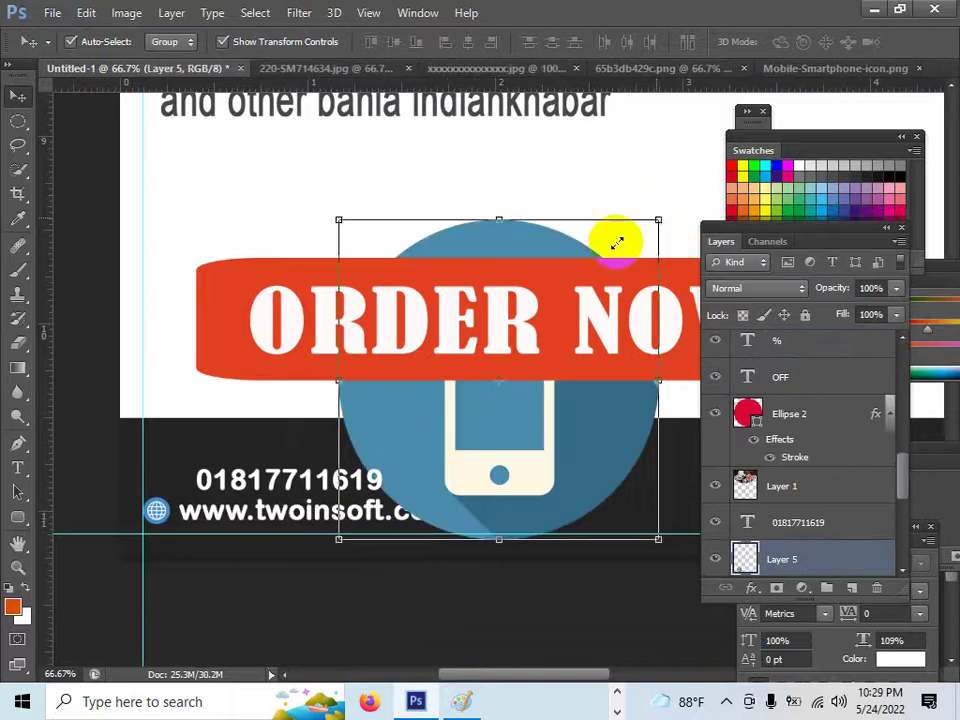
pyautogui.moveTo(617, 243); pyautogui.dragTo(366, 507)
# Commit the smartphone icon's resize and zoom to 100% on the contact lines.
pyautogui.press('Return')
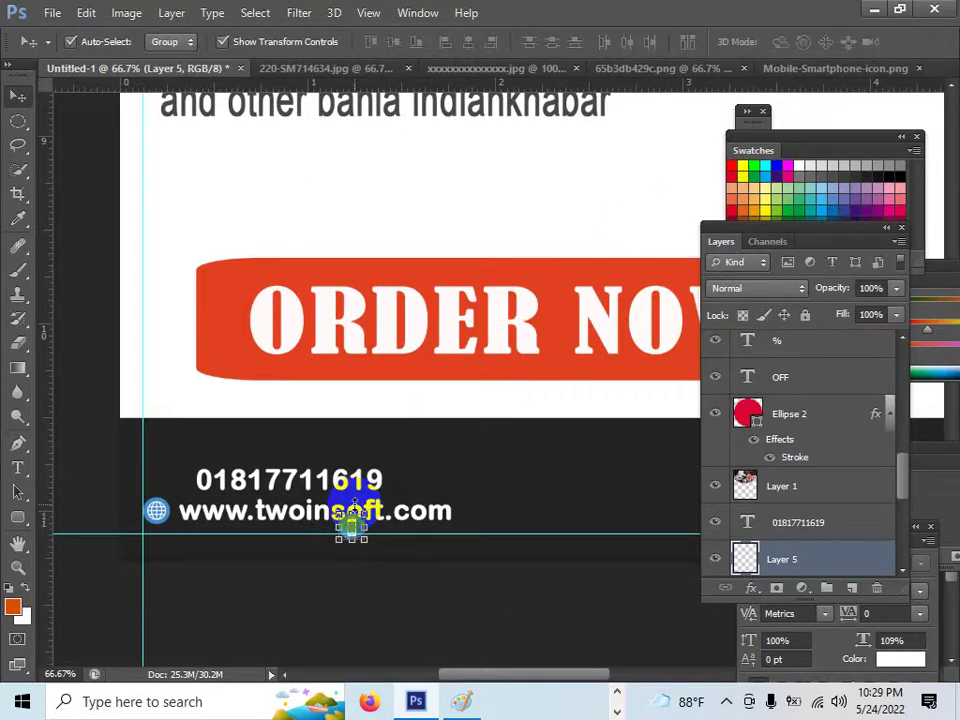
pyautogui.hotkey('ctrl', '+')
pyautogui.moveTo(362, 476); pyautogui.dragTo(557, 369)
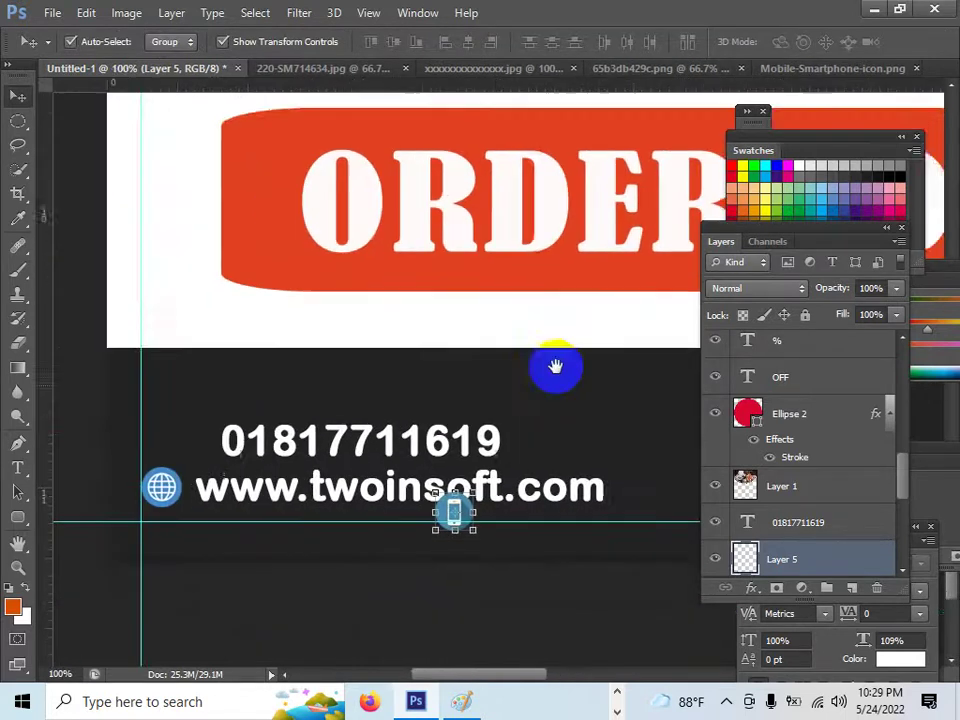
pyautogui.hotkey('ctrl', 't')
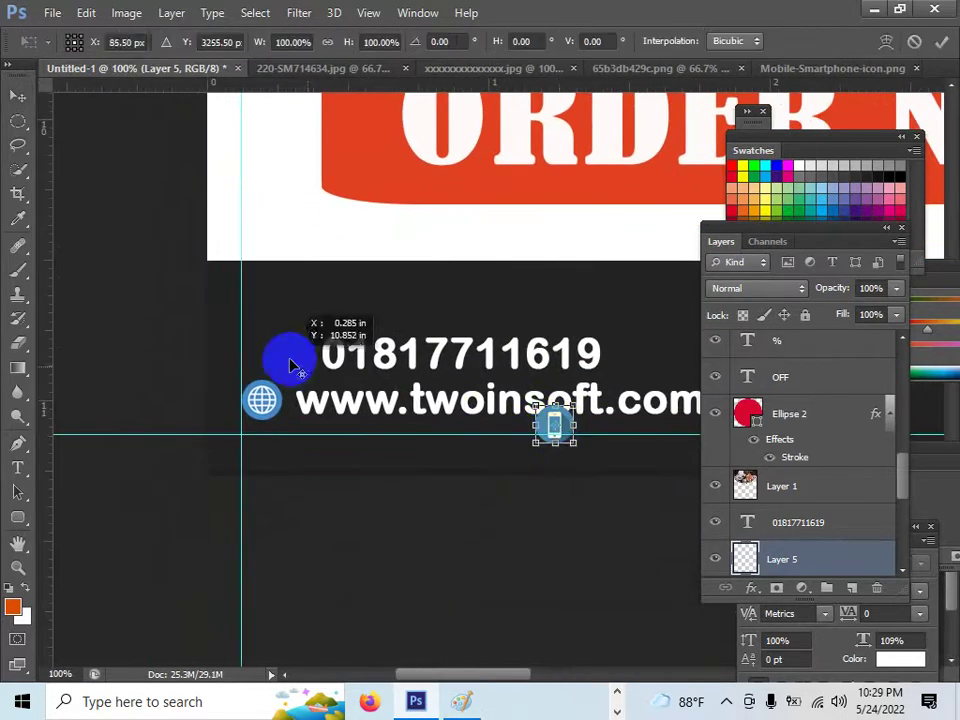
pyautogui.keyDown('alt'); pyautogui.click(320, 366); pyautogui.keyUp('alt')
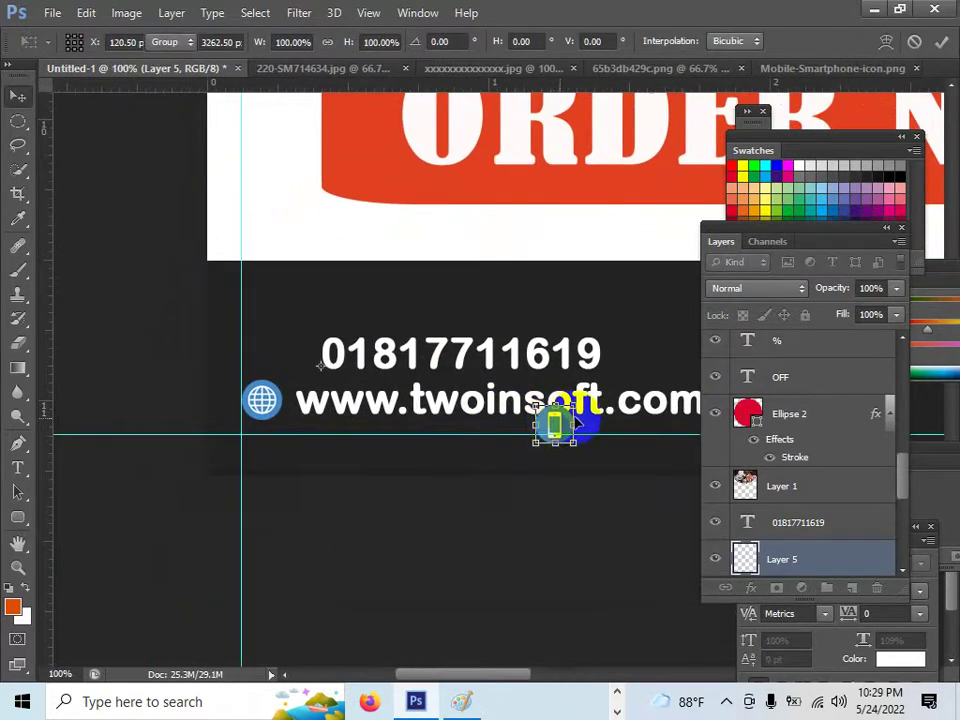
pyautogui.press('Return')
pyautogui.hotkey('ctrl', 't')
pyautogui.keyDown('alt'); pyautogui.click(392, 420); pyautogui.keyUp('alt')
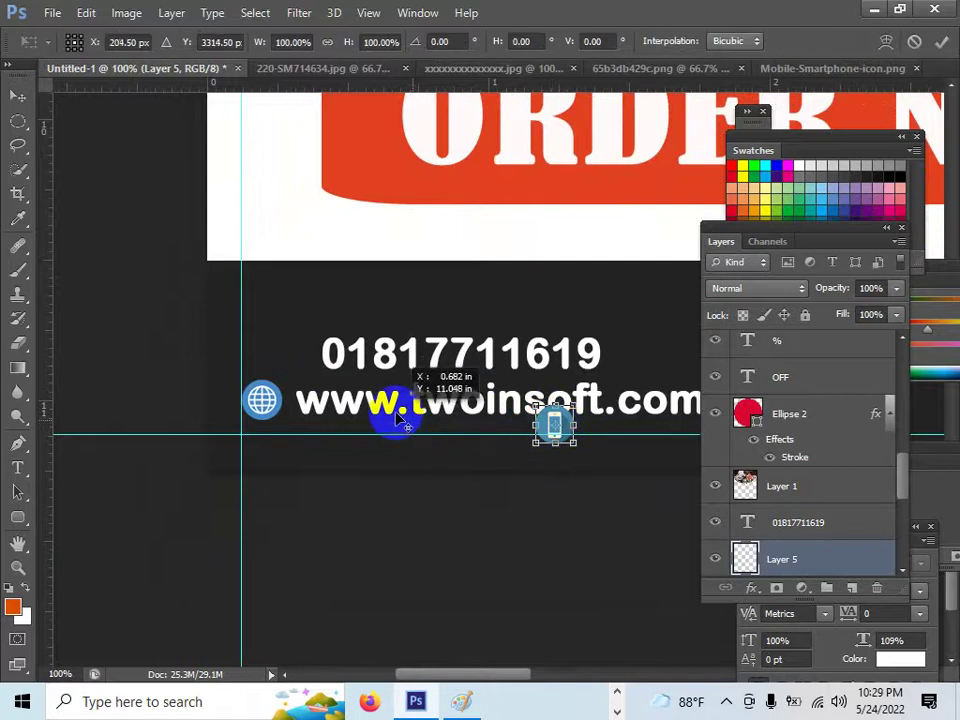
pyautogui.scroll(1, 398, 420)
pyautogui.scroll(1, 398, 420)
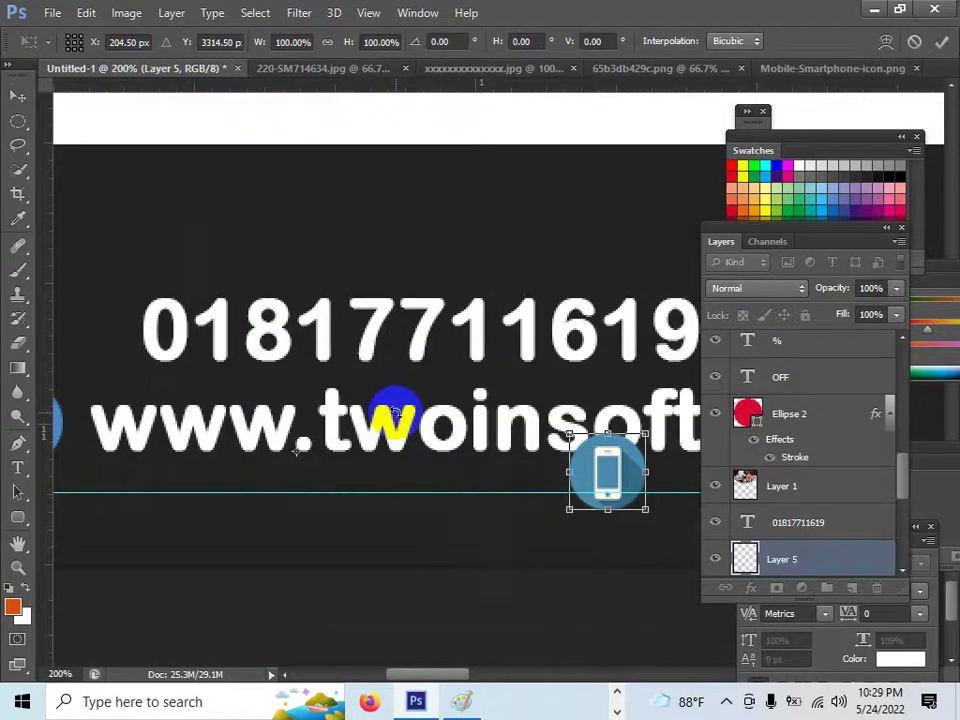
pyautogui.scroll(-1, 396, 415)
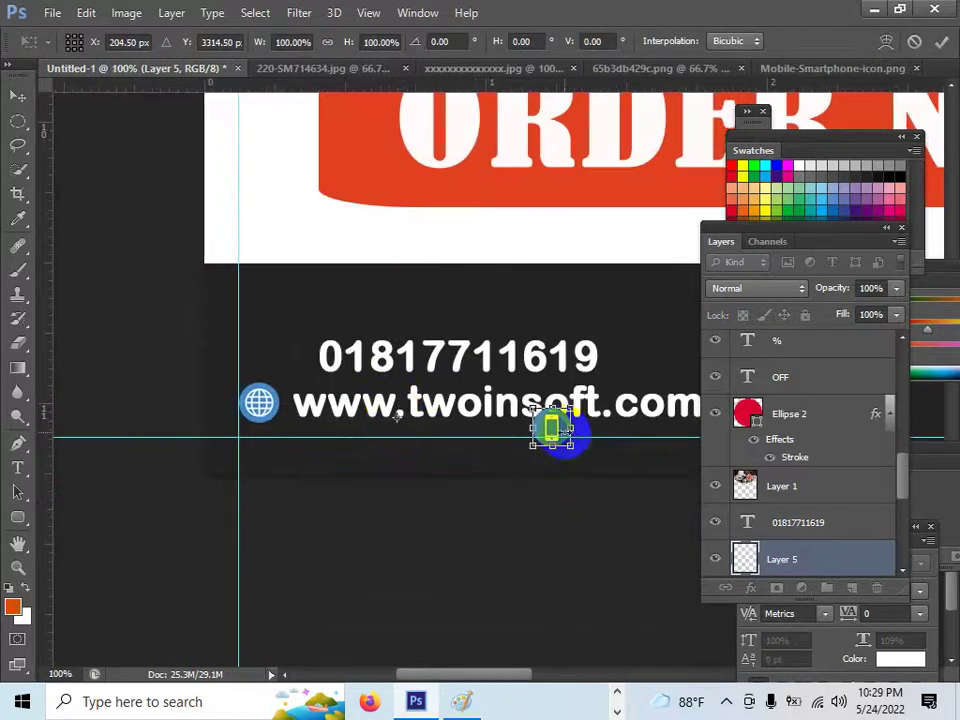
pyautogui.press('Return')
# Move the phone icon left of the phone number, add a vertical guide, and align the number beside it.
pyautogui.click(551, 424)
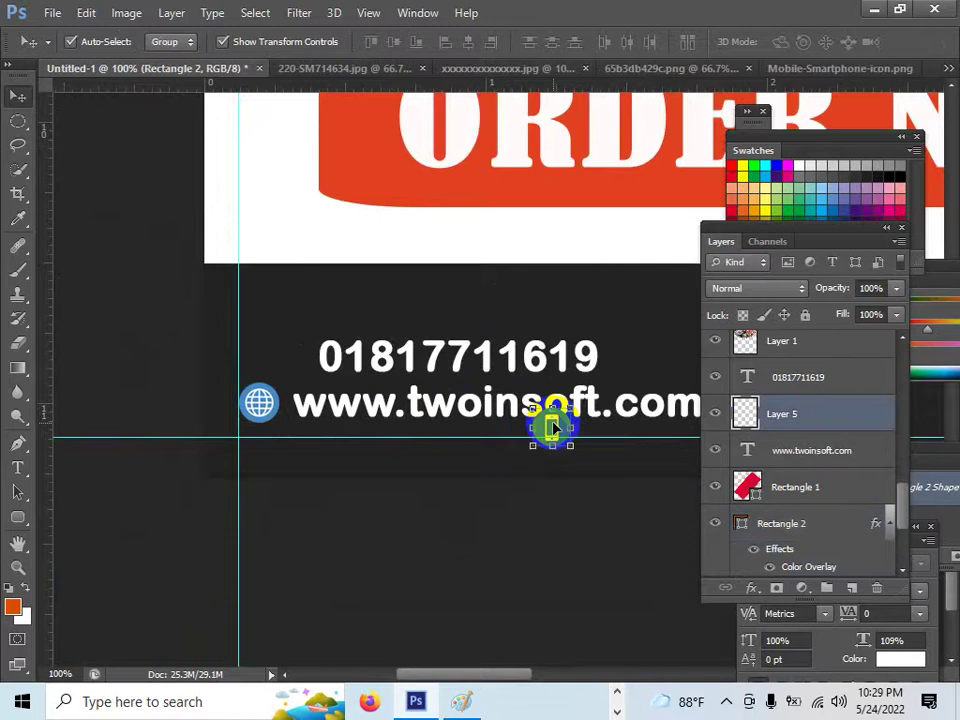
pyautogui.hotkey('ctrl', 't')
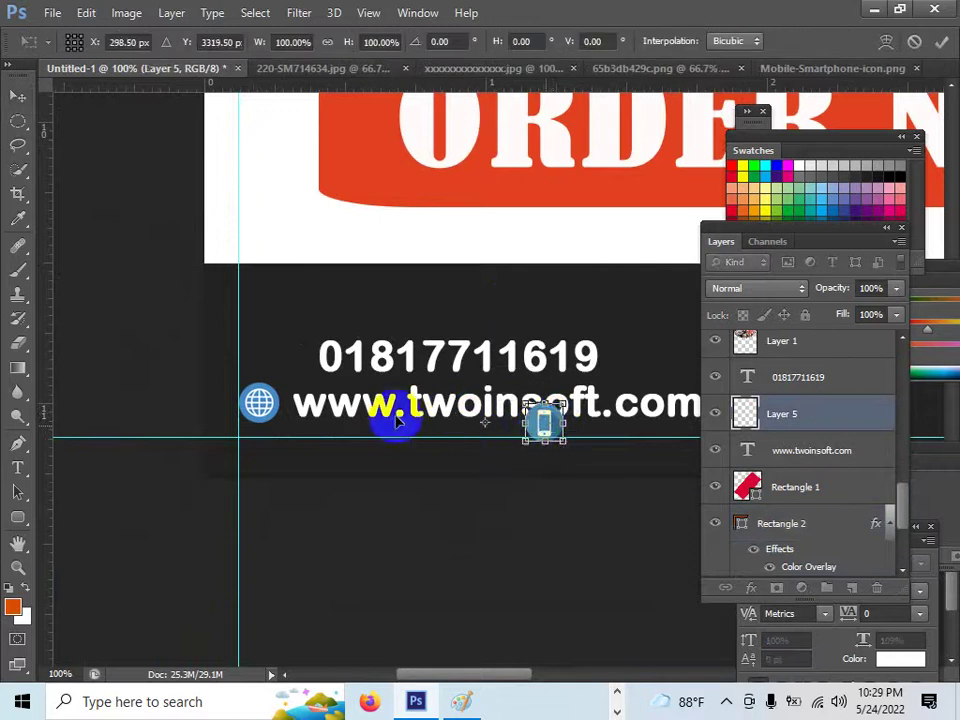
pyautogui.moveTo(549, 429); pyautogui.dragTo(259, 351)
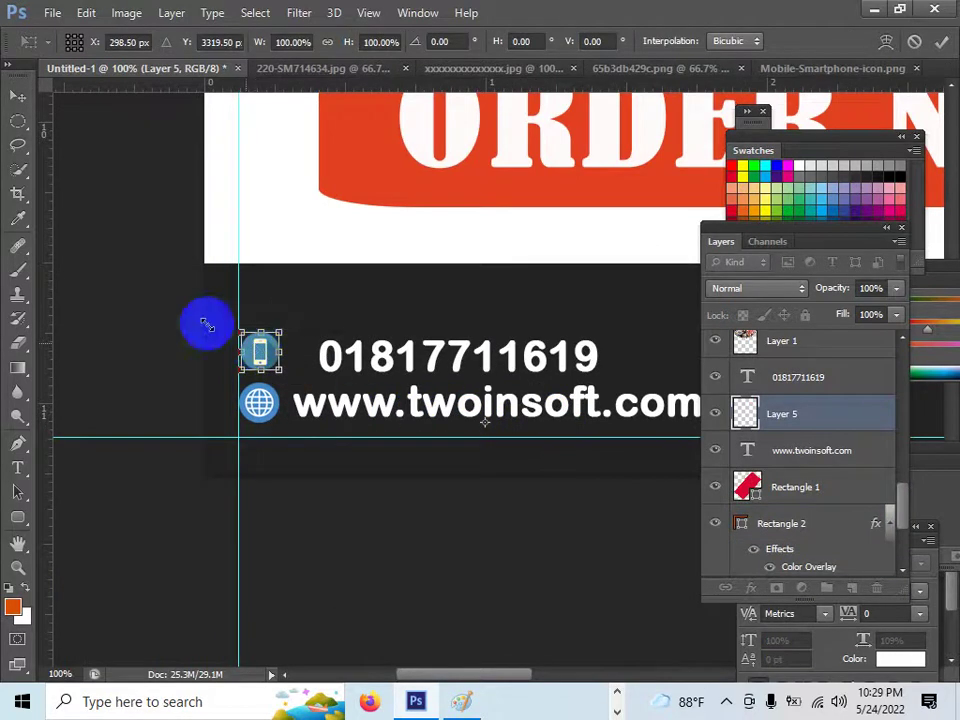
pyautogui.moveTo(48, 322); pyautogui.dragTo(279, 400)
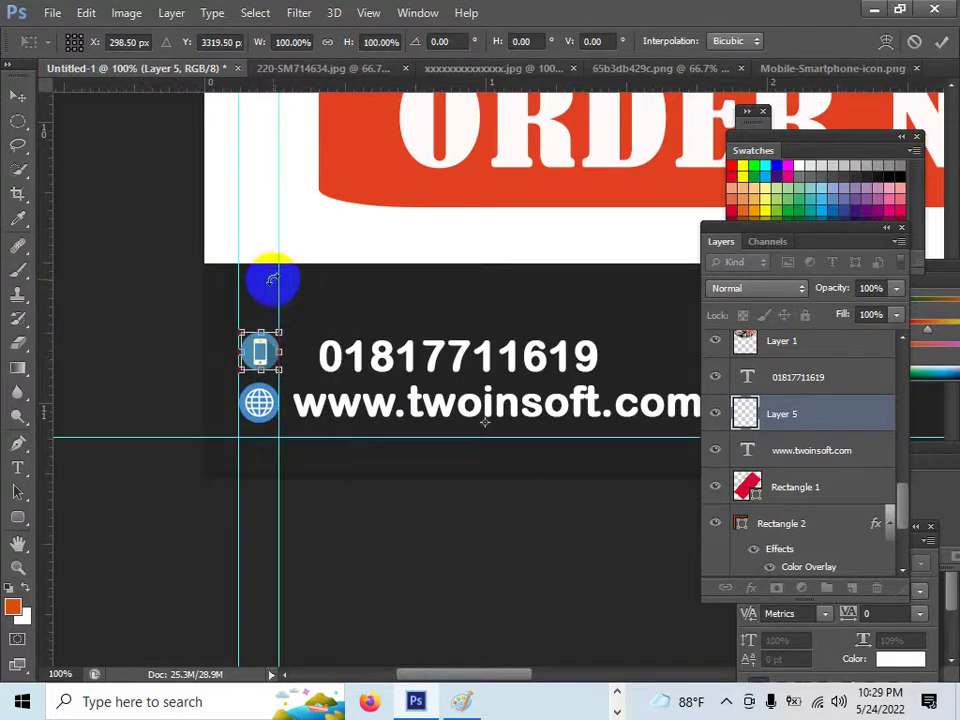
pyautogui.click(338, 355)
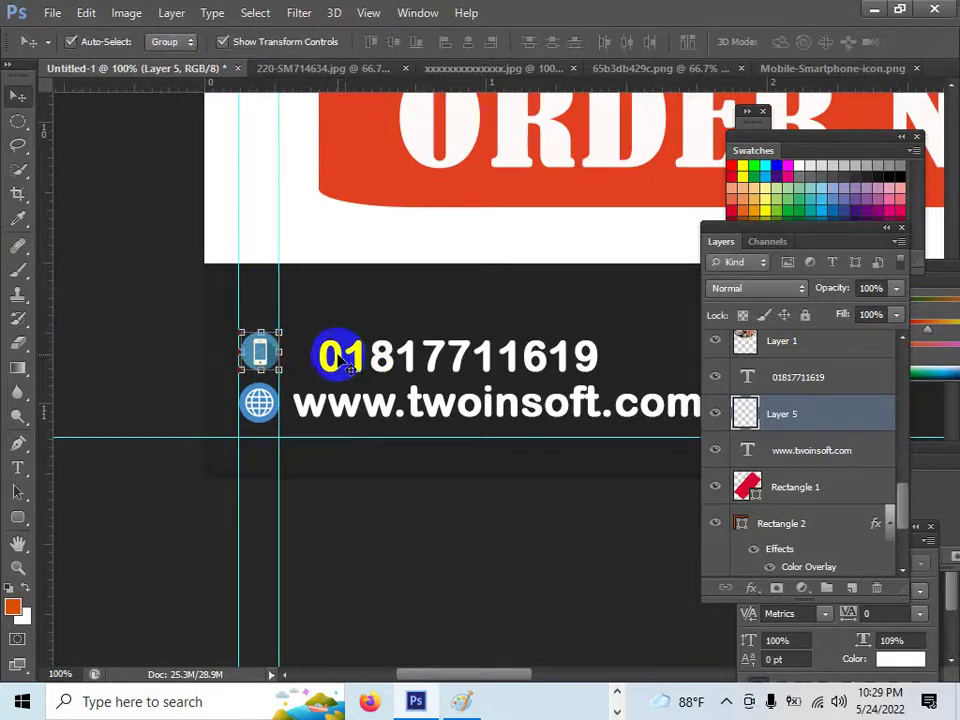
pyautogui.moveTo(340, 358); pyautogui.dragTo(311, 356)
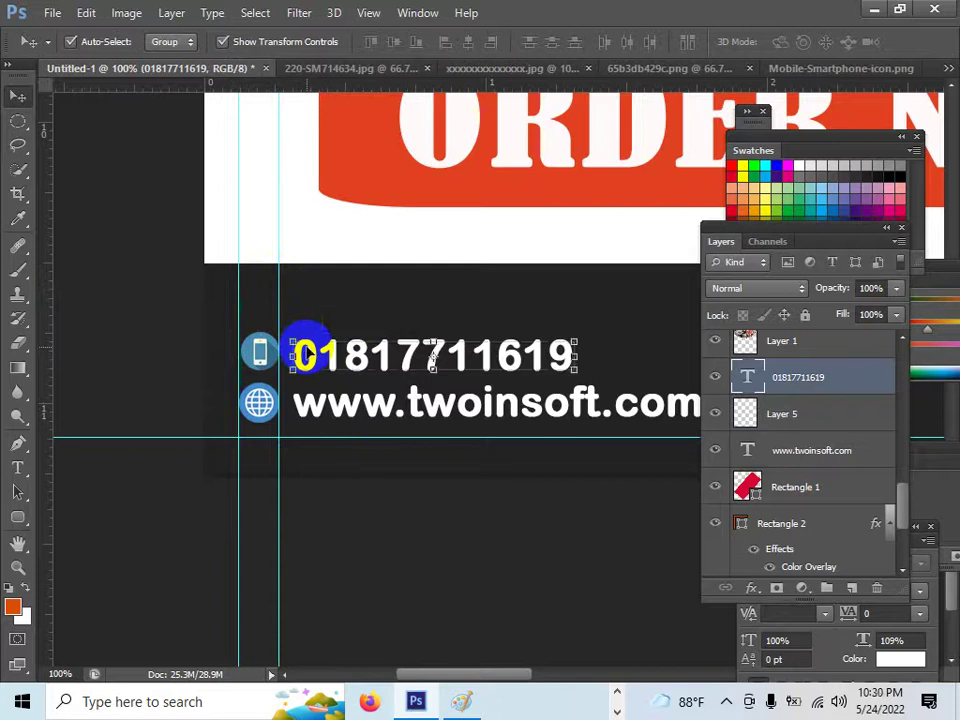
pyautogui.click(289, 268)
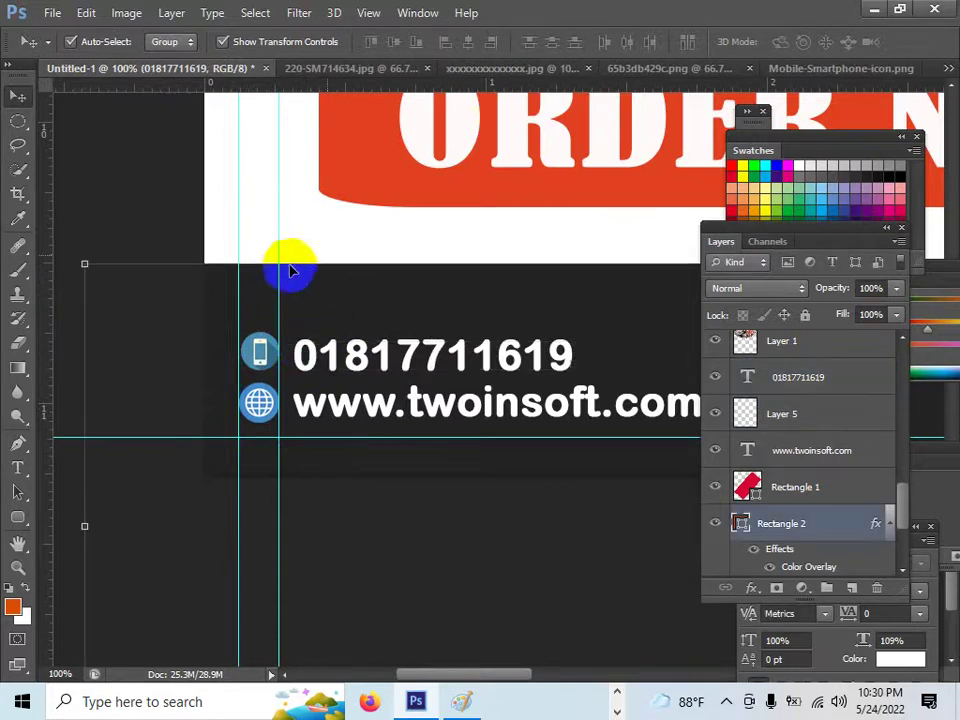
pyautogui.moveTo(279, 268); pyautogui.dragTo(6, 266)
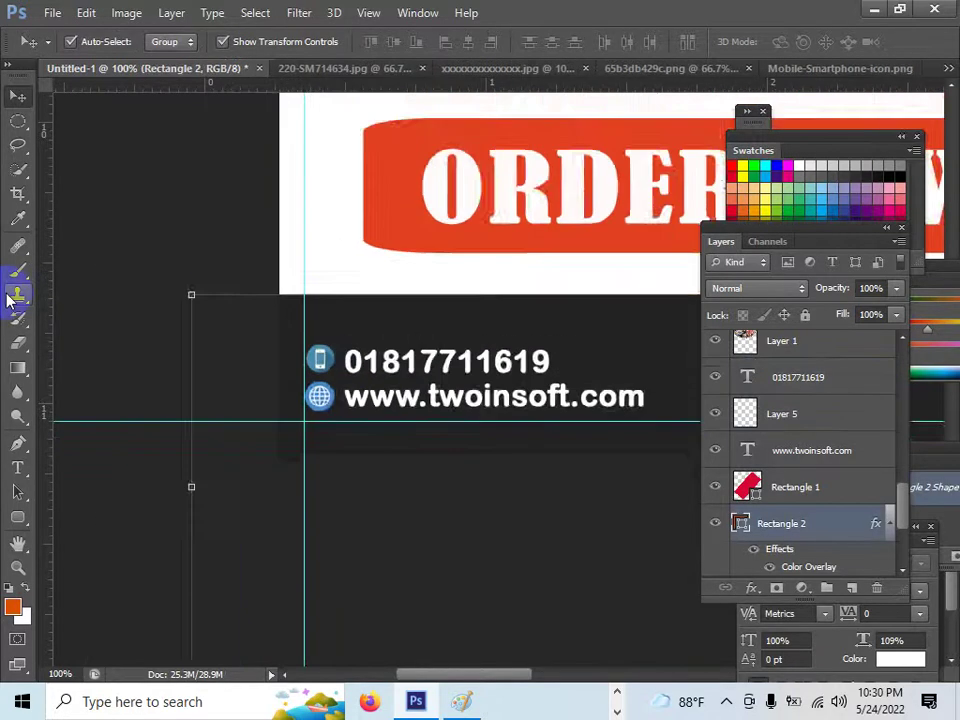
# Zoom out from 25% to 12.5% and pan so the whole Crown Restaurant flyer shows.
pyautogui.hotkey('ctrl', '-')
pyautogui.hotkey('ctrl', '-')
pyautogui.hotkey('ctrl', '-')
pyautogui.hotkey('ctrl', '-')
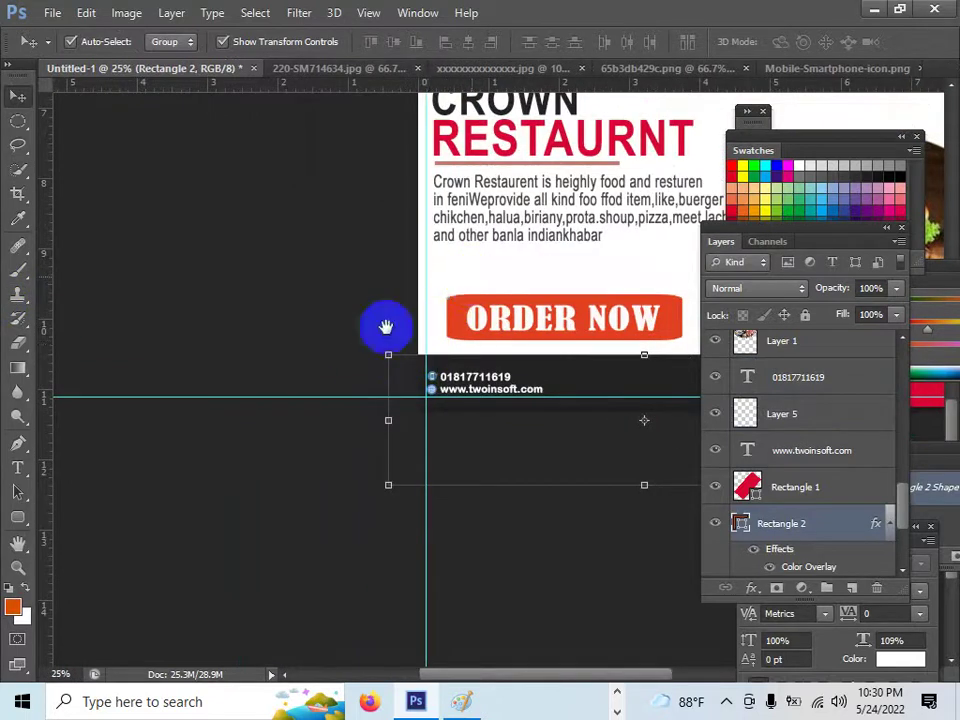
pyautogui.moveTo(443, 316); pyautogui.dragTo(214, 396)
pyautogui.hotkey('ctrl', '-')
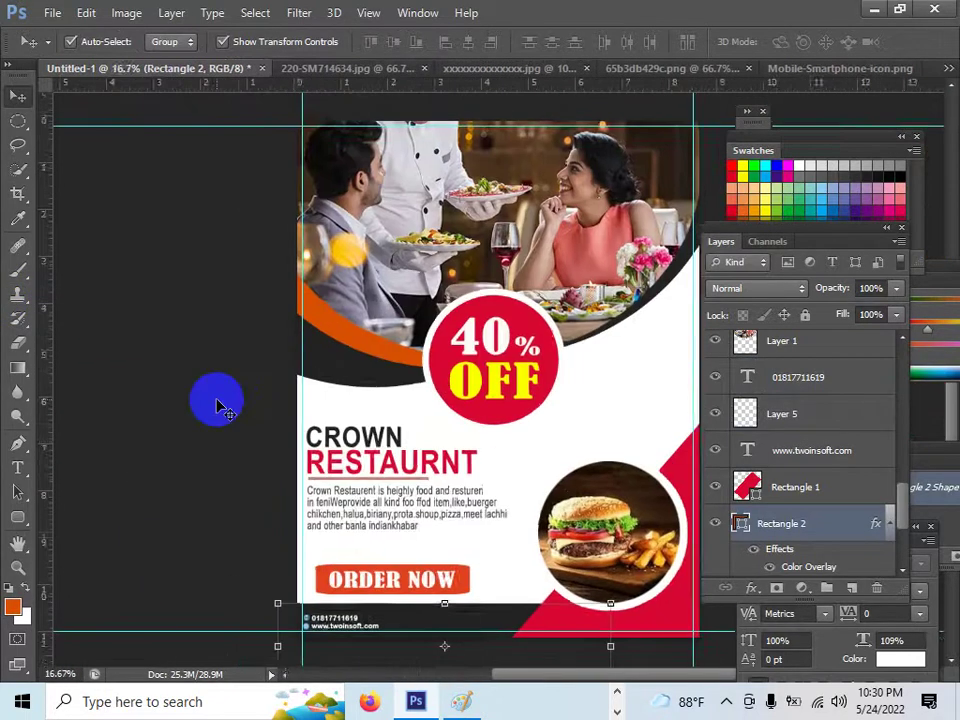
pyautogui.hotkey('ctrl', '-')
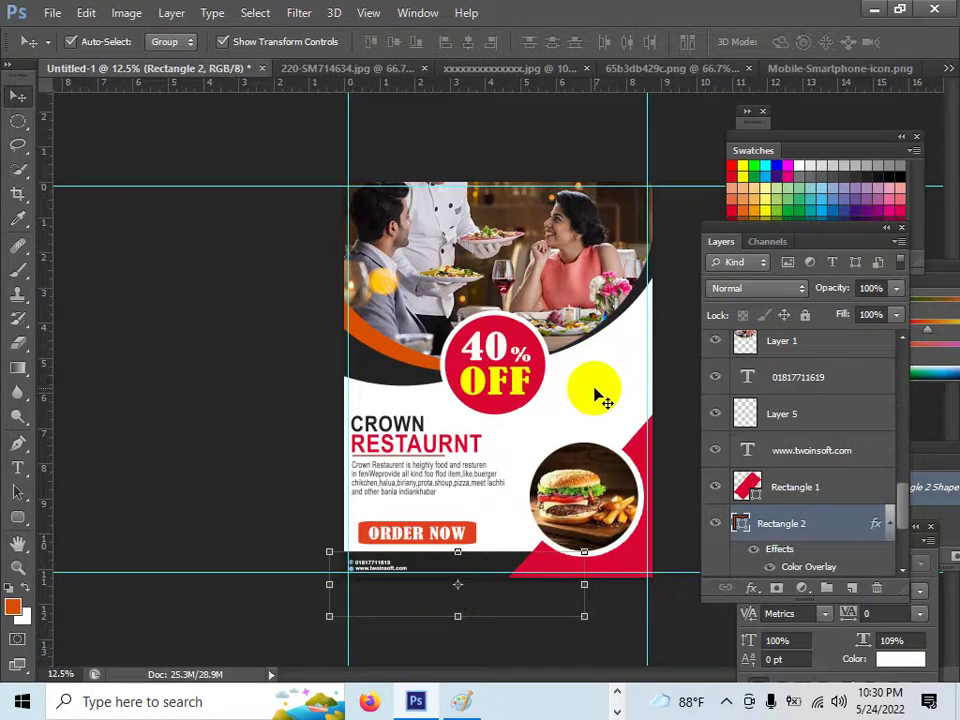
# Move the burger photo up, enlarge it to 111.66% and nudge it beside the description.
pyautogui.click(577, 465)
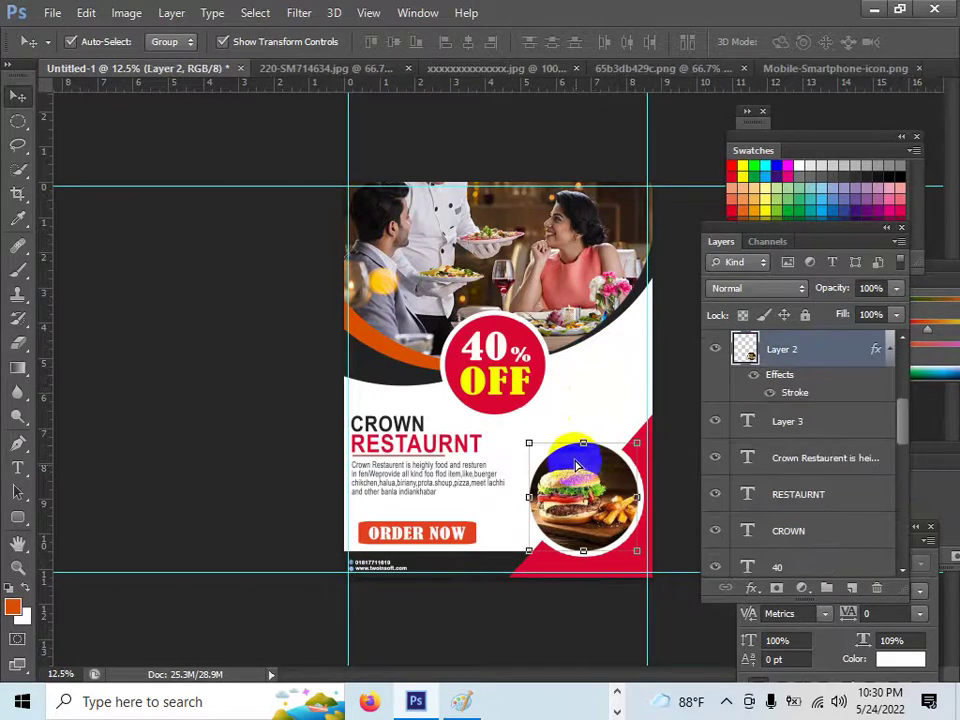
pyautogui.moveTo(577, 465); pyautogui.dragTo(568, 439)
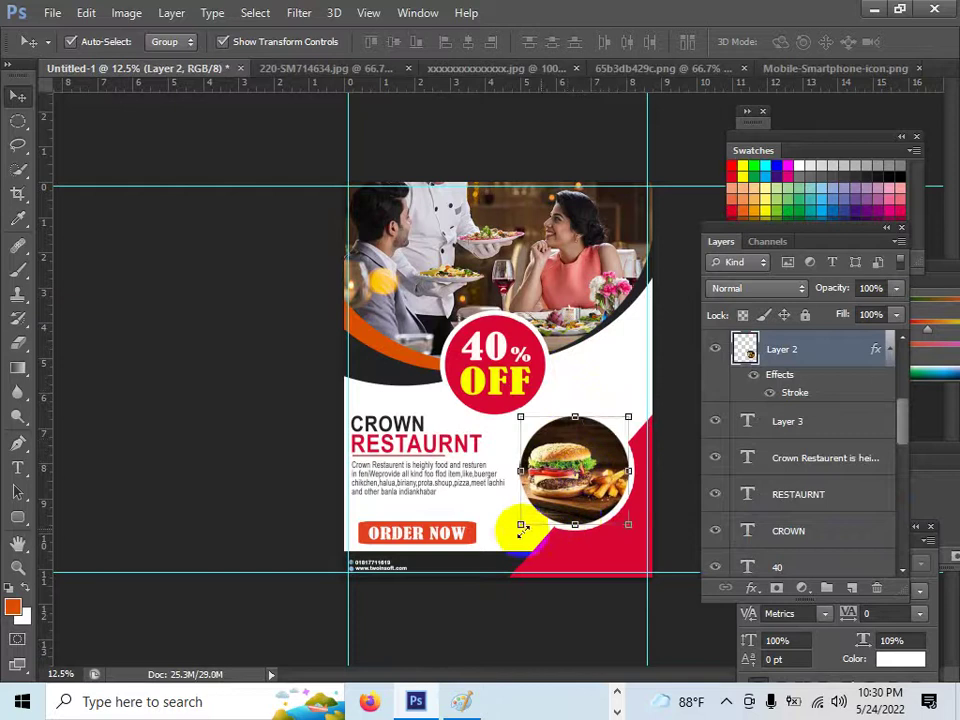
pyautogui.moveTo(516, 540); pyautogui.dragTo(503, 552)
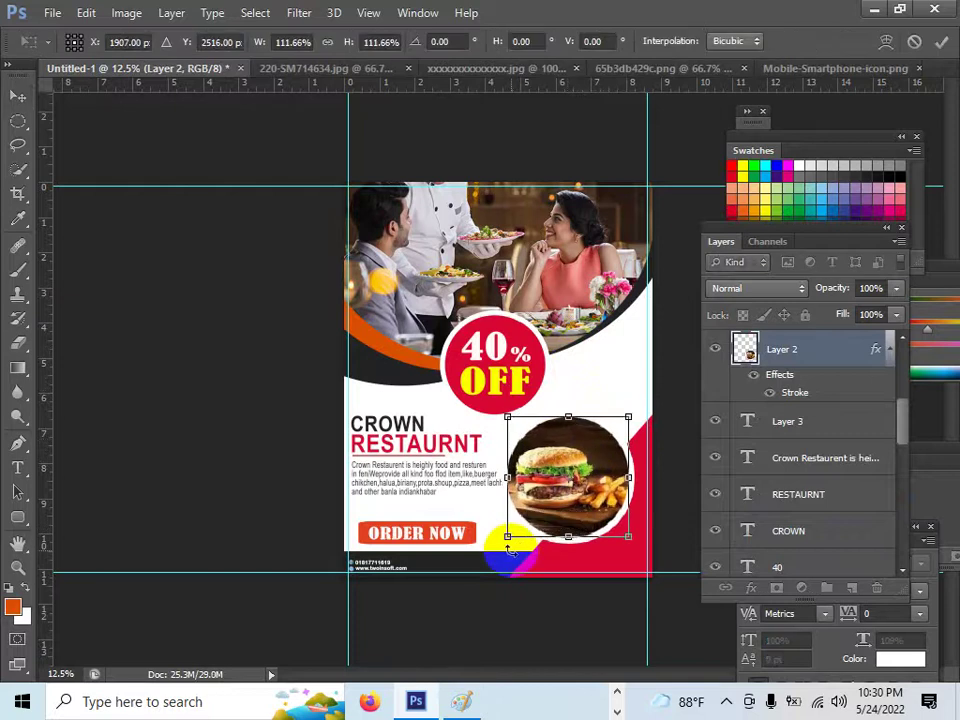
pyautogui.press('Return')
pyautogui.moveTo(560, 475); pyautogui.dragTo(562, 476)
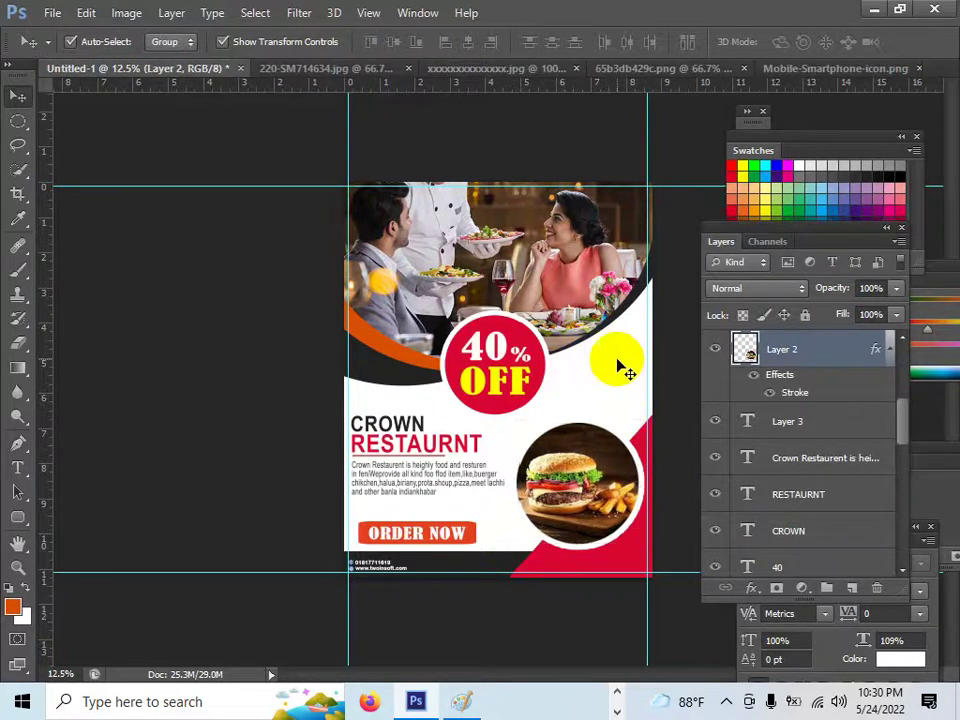
pyautogui.click(440, 568)
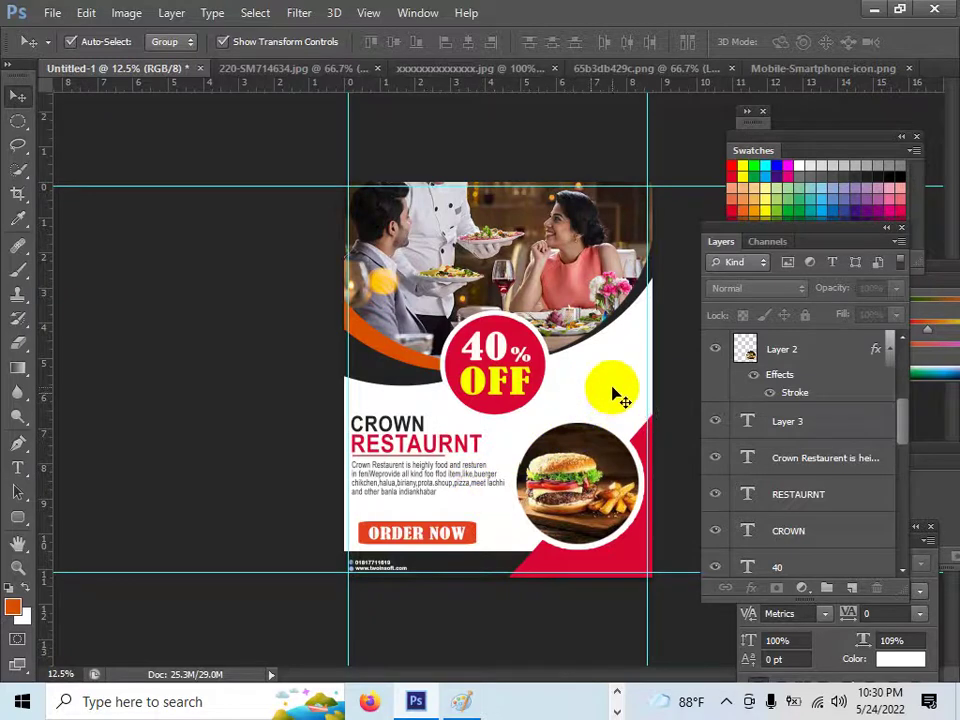
# Save the flyer to the Desktop as Untitled-1.jpg in JPEG format at quality 7 (Medium).
pyautogui.click(55, 14)
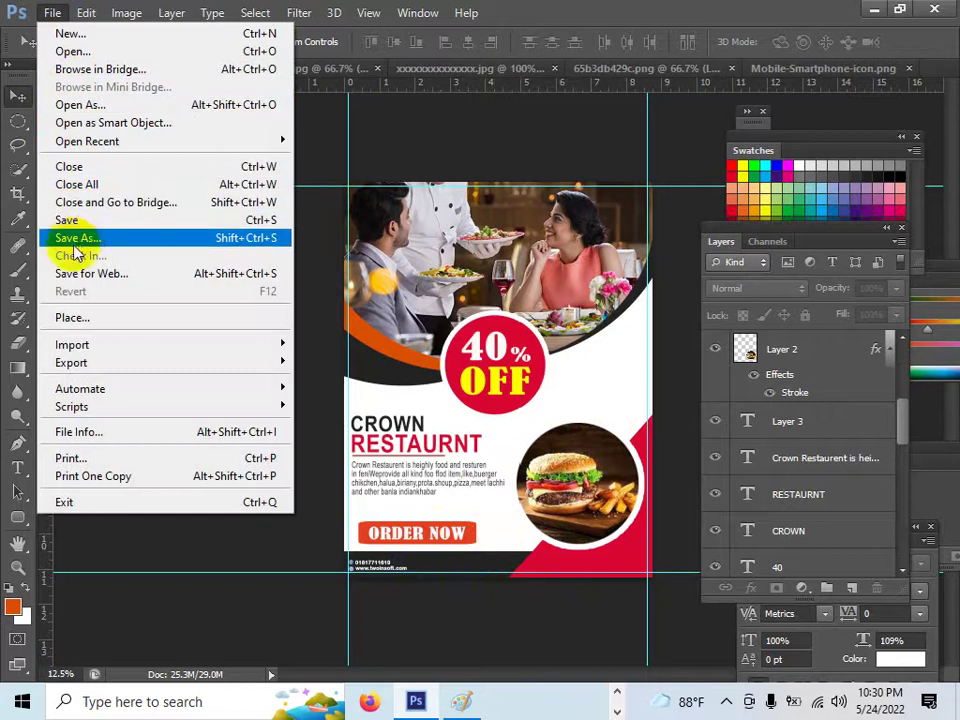
pyautogui.click(85, 238)
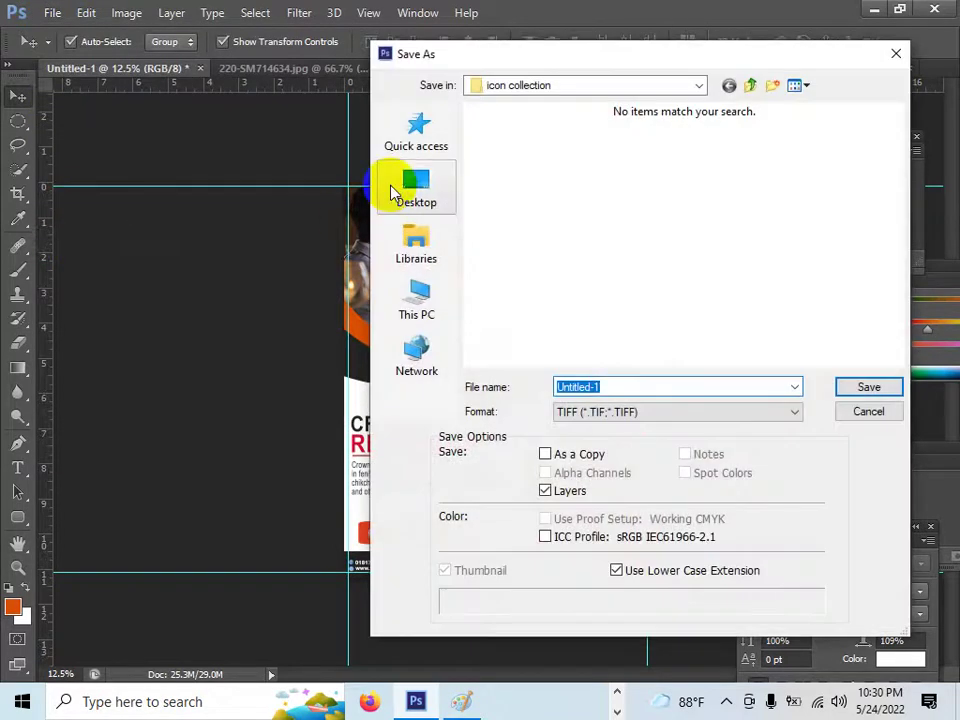
pyautogui.click(405, 188)
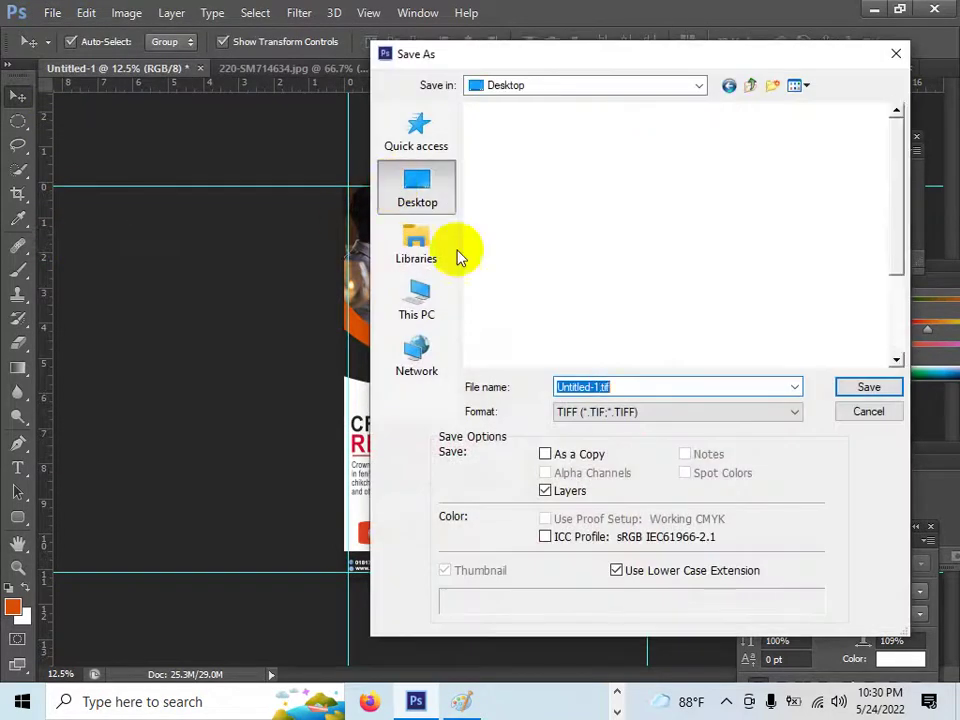
pyautogui.click(634, 410)
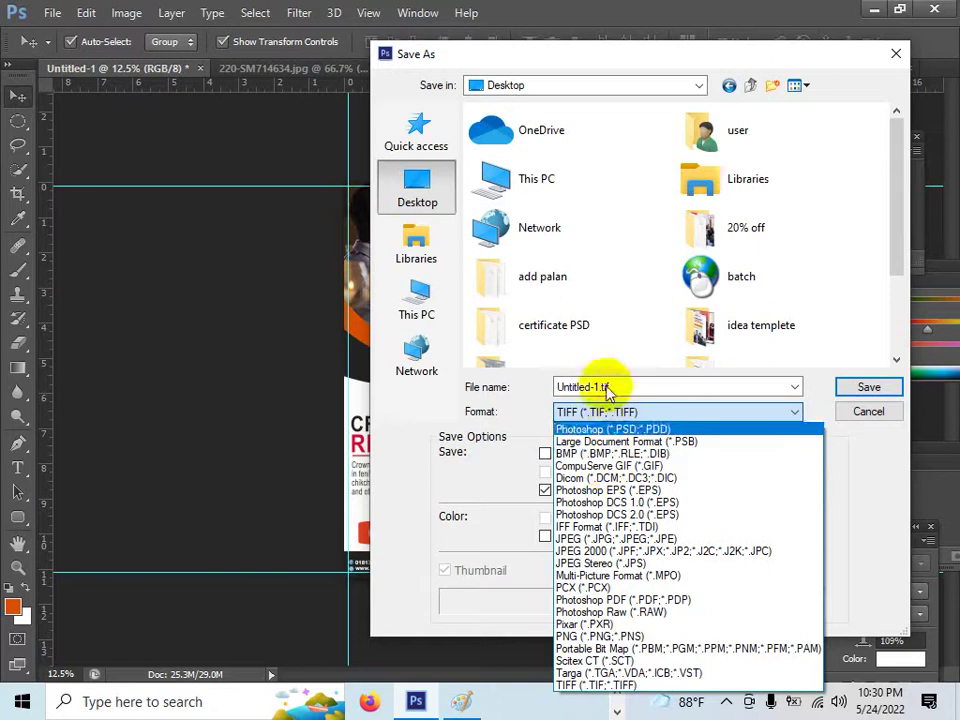
pyautogui.click(610, 538)
pyautogui.click(896, 397)
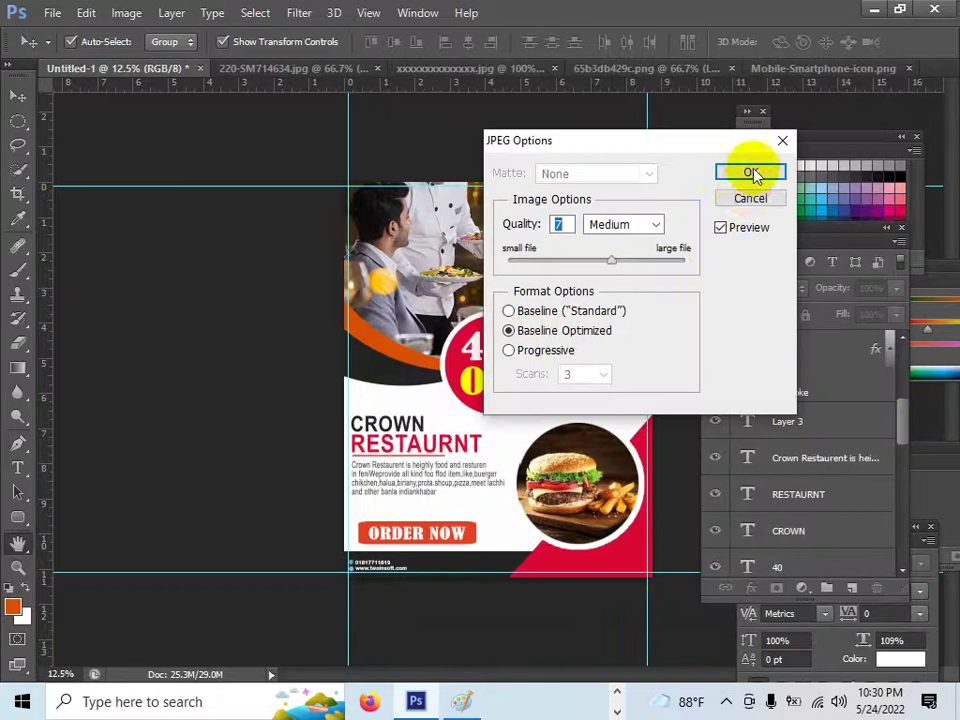
pyautogui.click(752, 174)
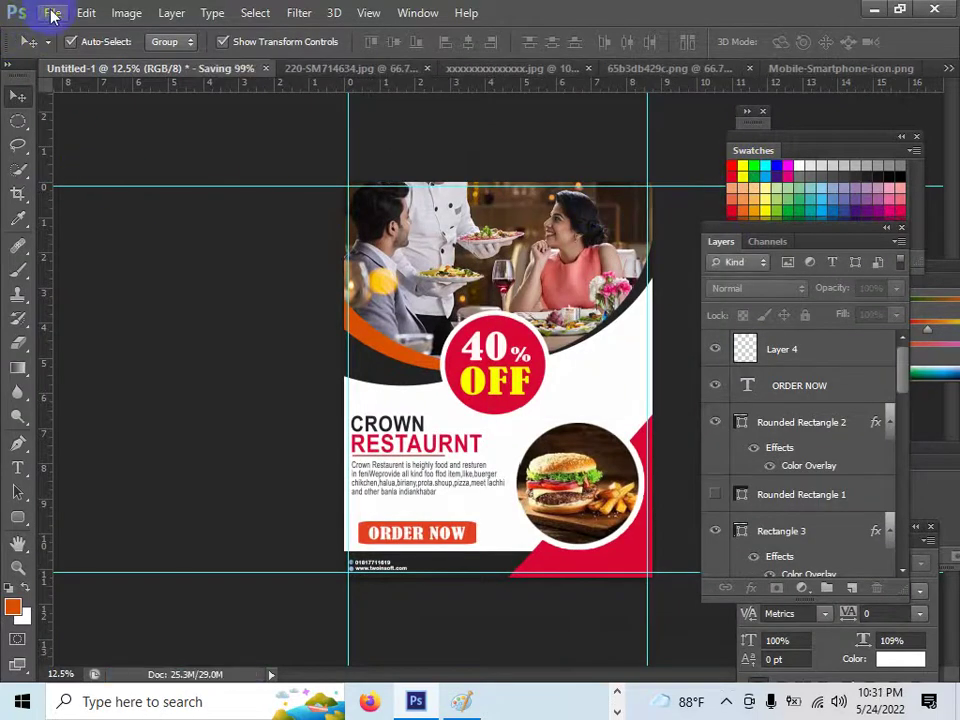
# Start opening a file with File > Open and browse to This PC.
pyautogui.click(52, 14)
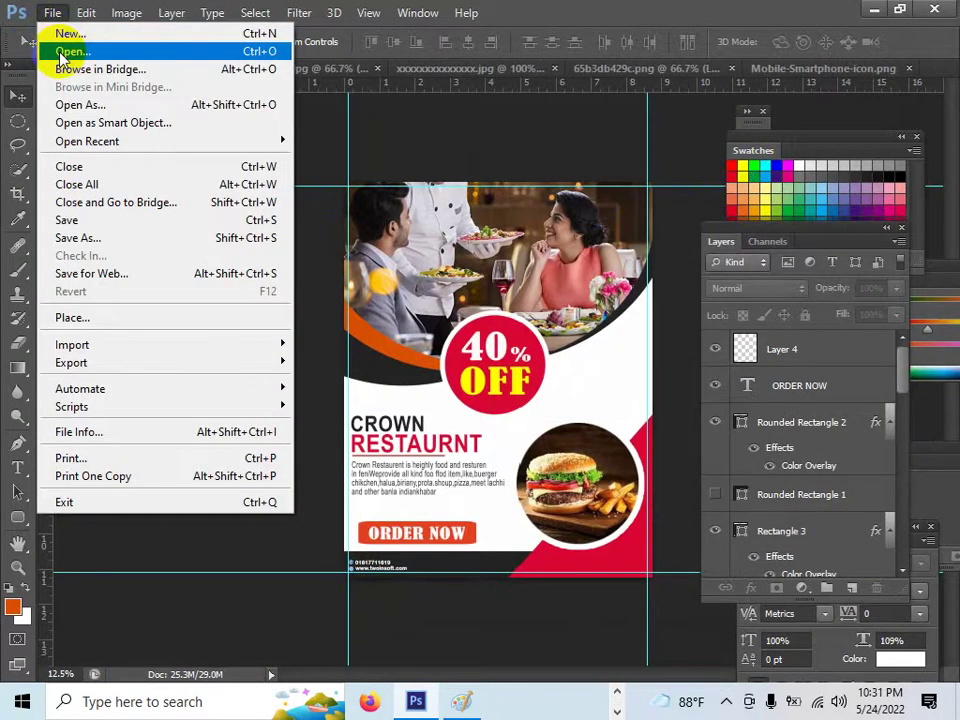
pyautogui.click(63, 52)
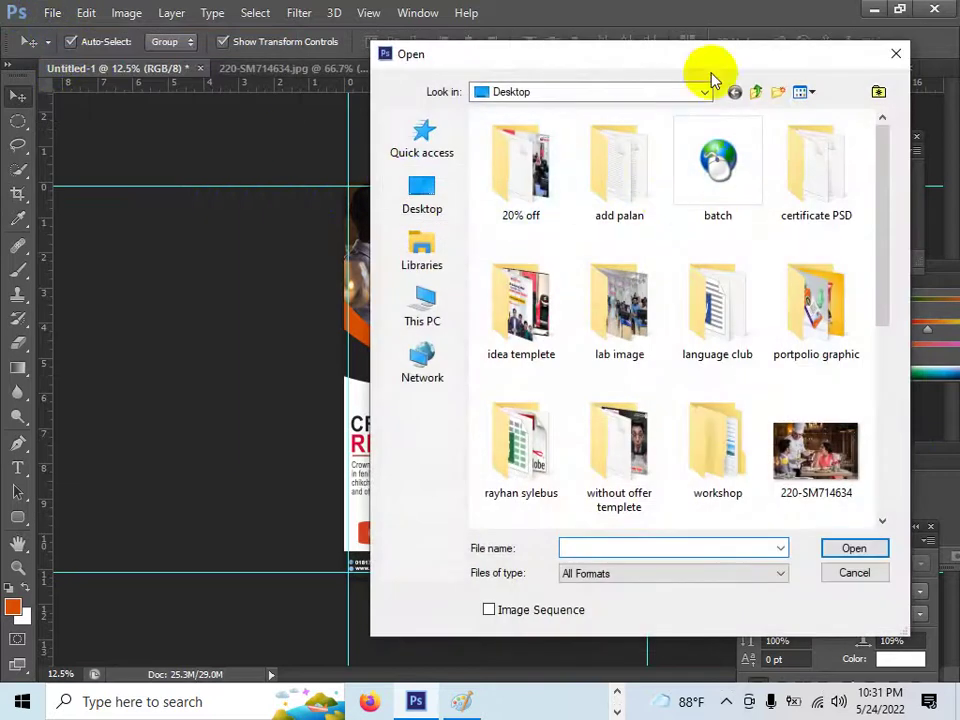
pyautogui.moveTo(561, 67)
pyautogui.mouseDown()
pyautogui.moveTo(527, 75)
pyautogui.moveTo(353, 68)
pyautogui.mouseUp()
pyautogui.scroll(-3, 589, 311)
pyautogui.scroll(-5, 497, 418)
pyautogui.scroll(10, 476, 306)
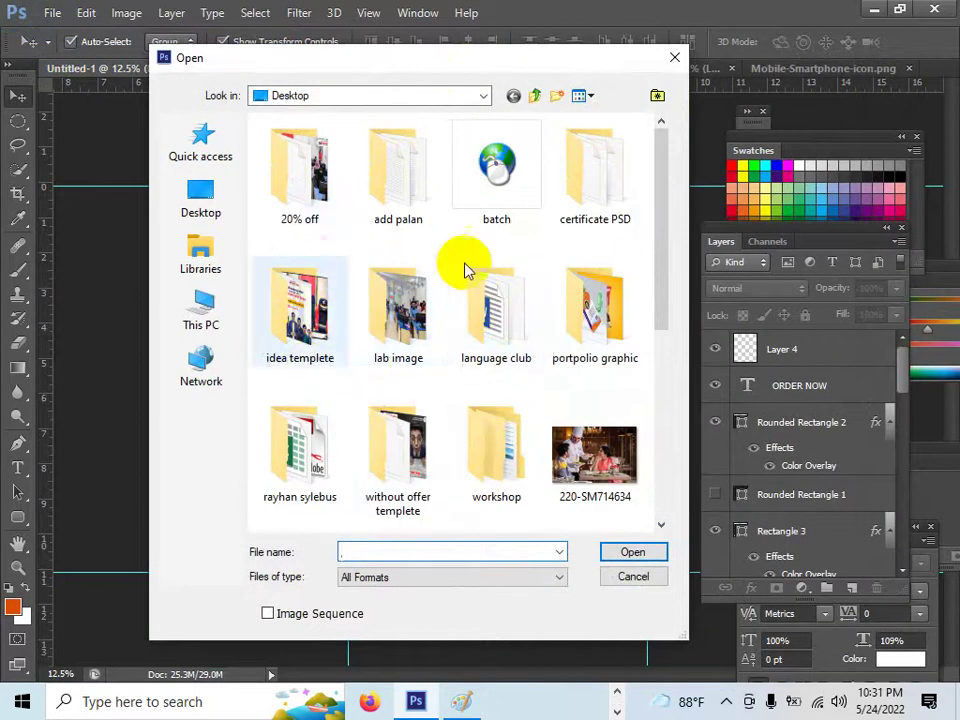
pyautogui.scroll(-10, 435, 370)
pyautogui.click(205, 315)
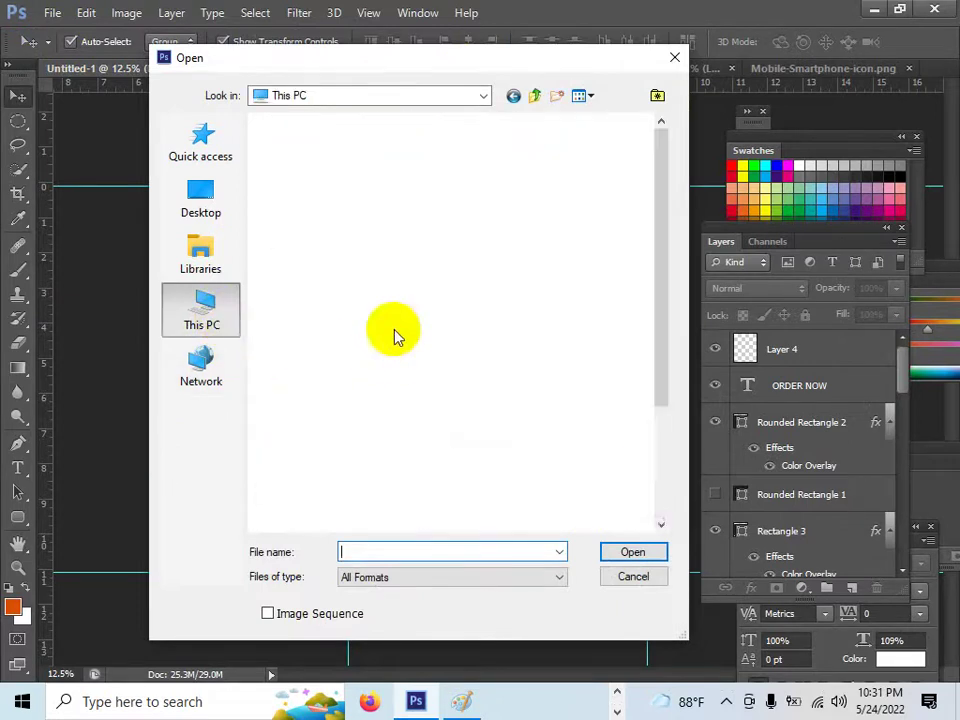
pyautogui.scroll(-3, 383, 377)
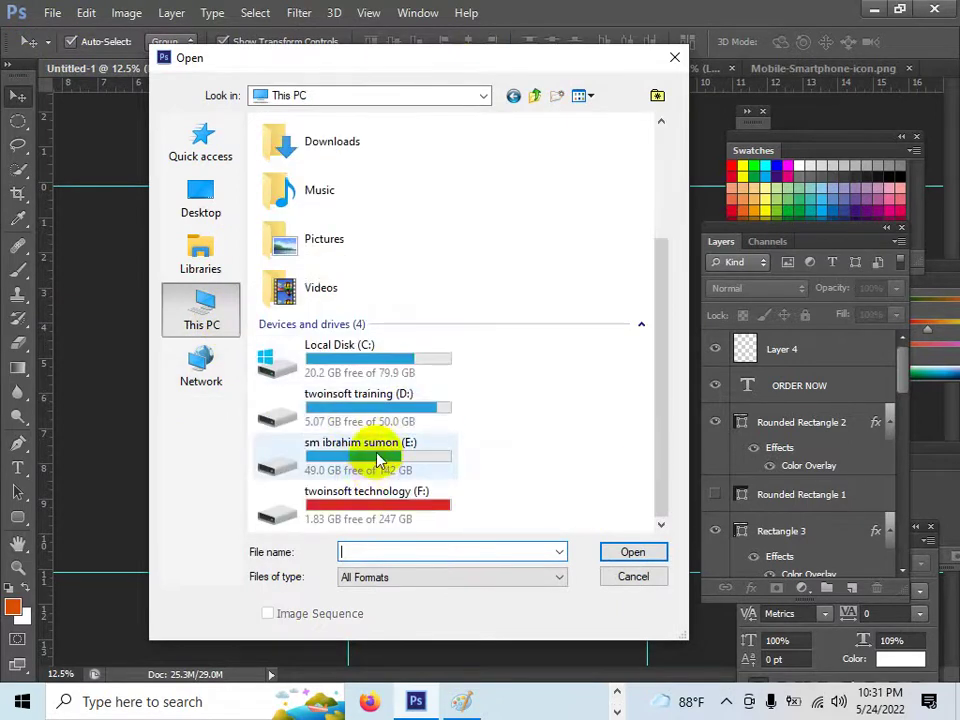
# Navigate F: > current document > course layout > graphic design > graphice class document.
pyautogui.click(368, 463)
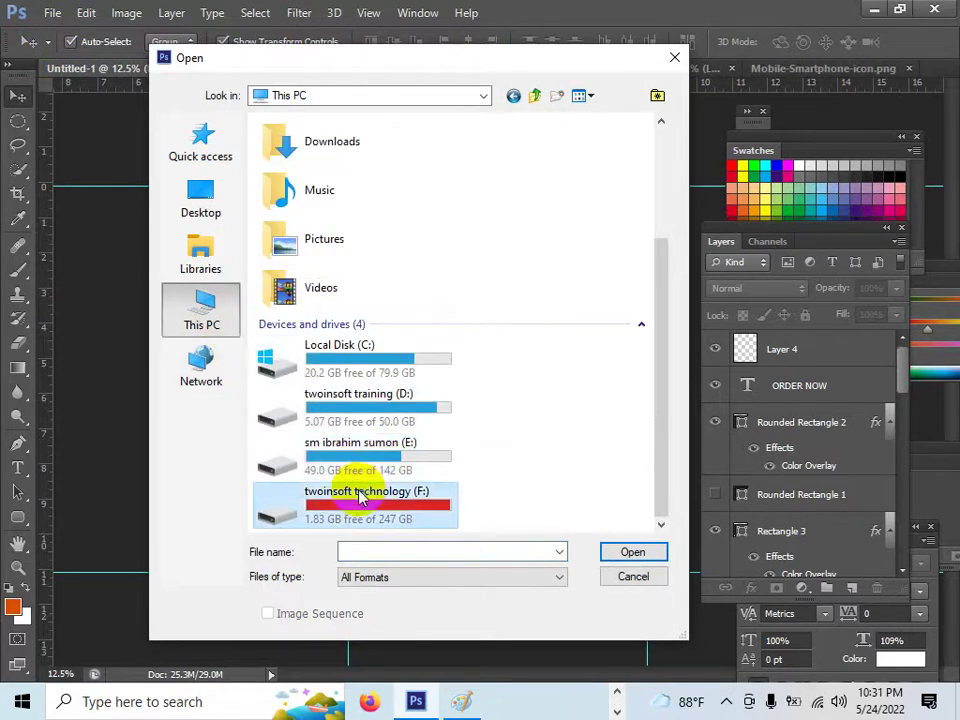
pyautogui.doubleClick(300, 498)
pyautogui.doubleClick(268, 161)
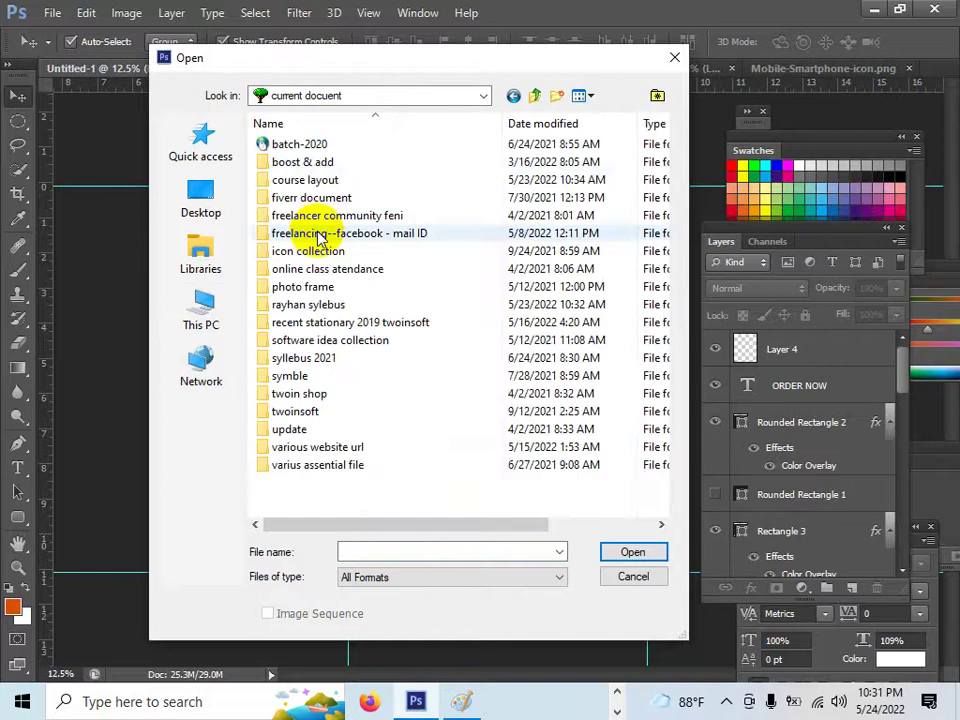
pyautogui.click(309, 182)
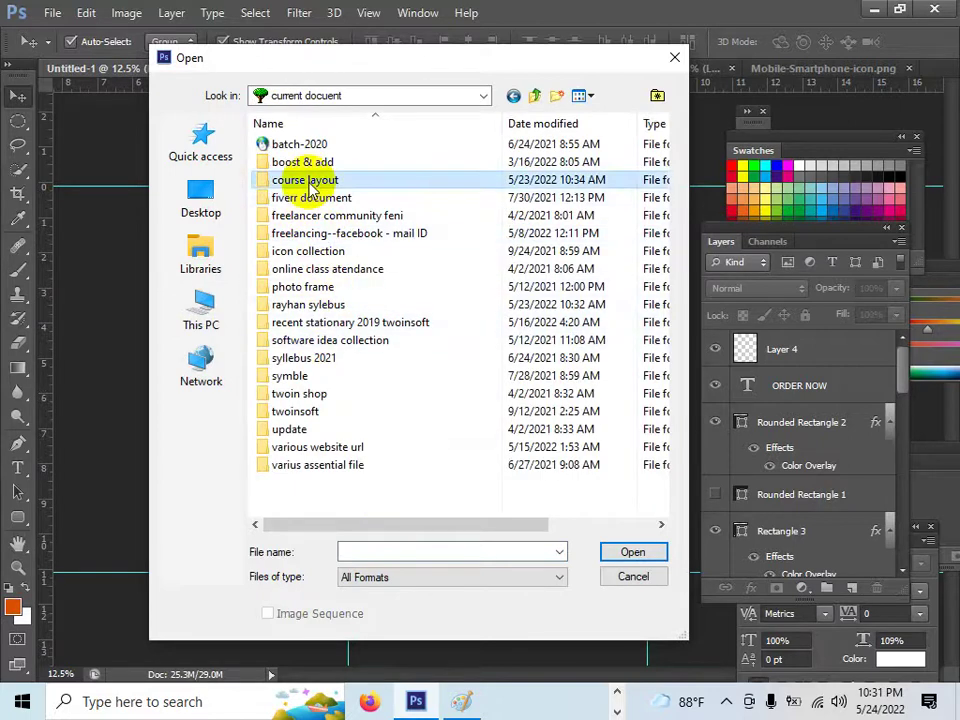
pyautogui.doubleClick(309, 182)
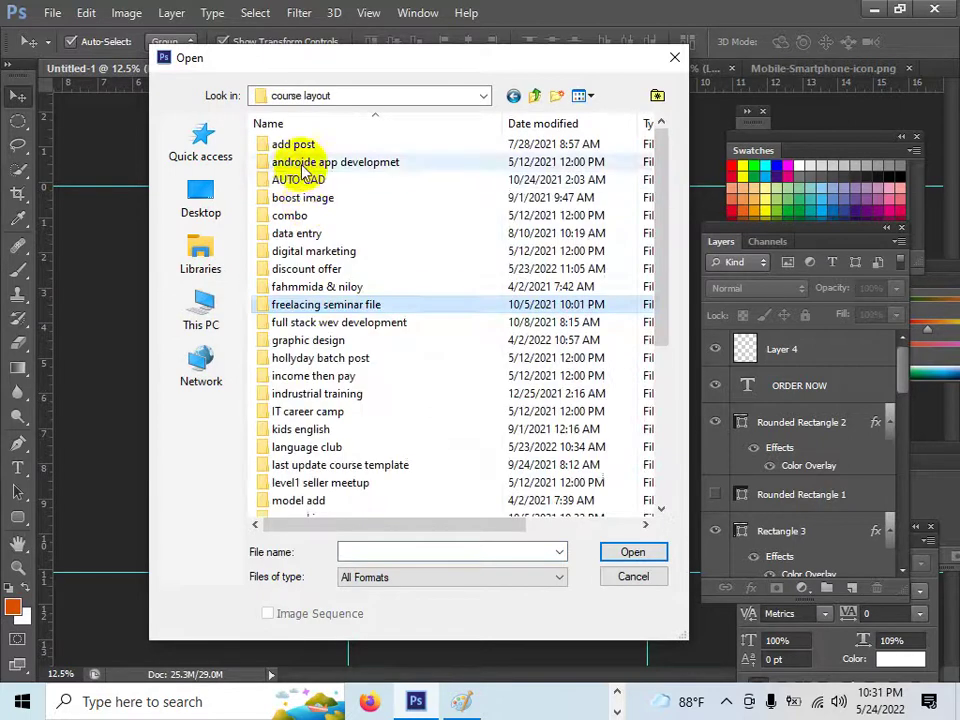
pyautogui.click(300, 215)
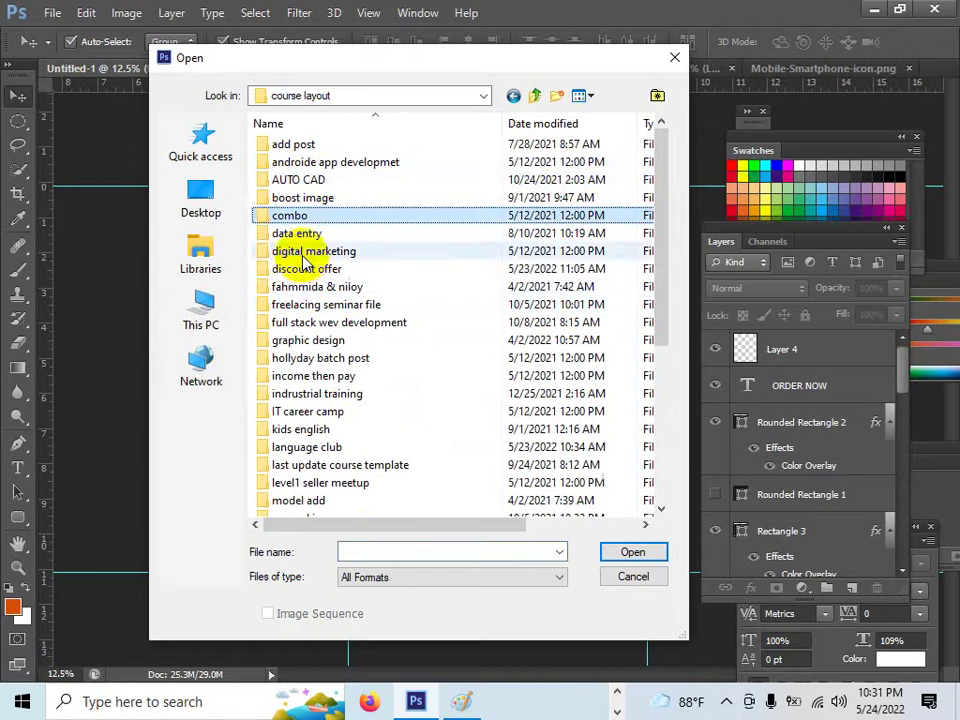
pyautogui.doubleClick(283, 339)
pyautogui.doubleClick(375, 190)
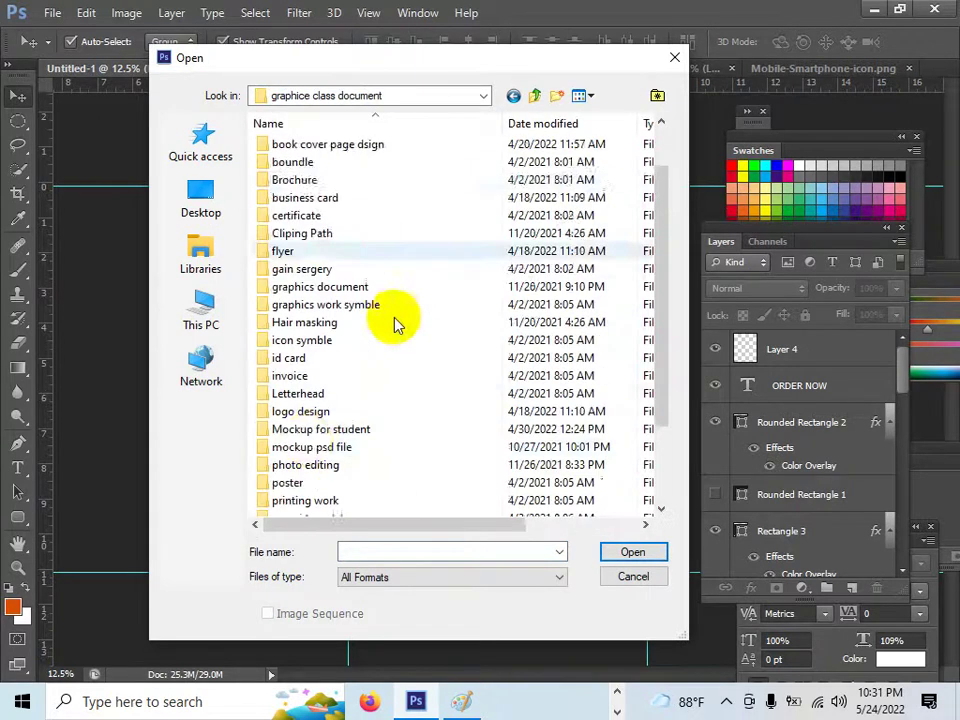
pyautogui.scroll(-1, 350, 360)
pyautogui.click(311, 393)
pyautogui.click(350, 378)
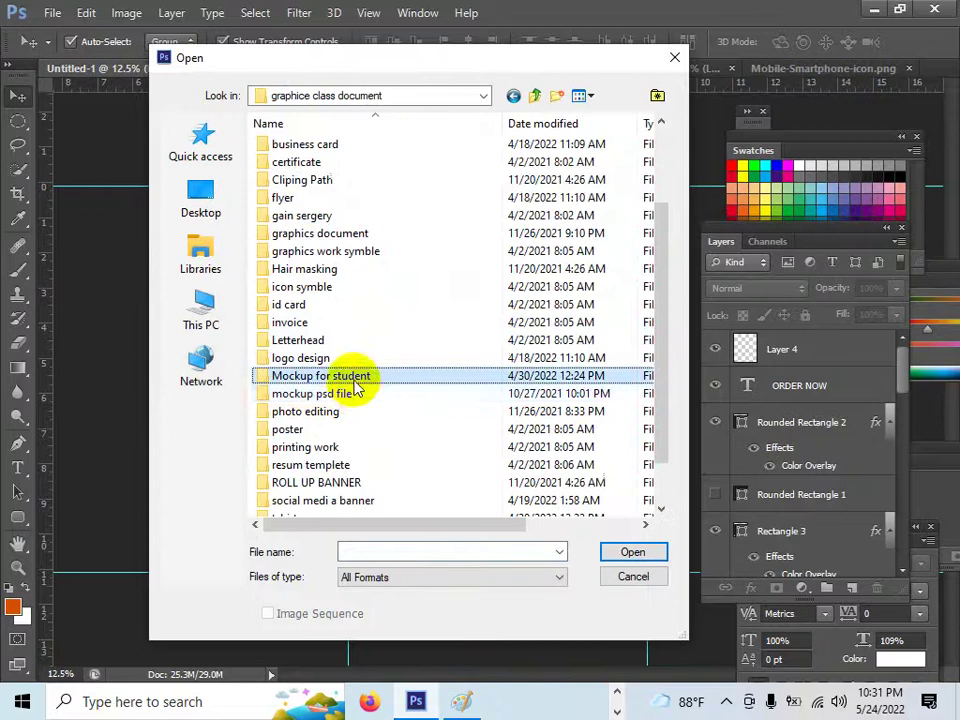
# Open the Mockup for student folder and show its files as large icons.
pyautogui.doubleClick(355, 386)
pyautogui.scroll(-3, 380, 340)
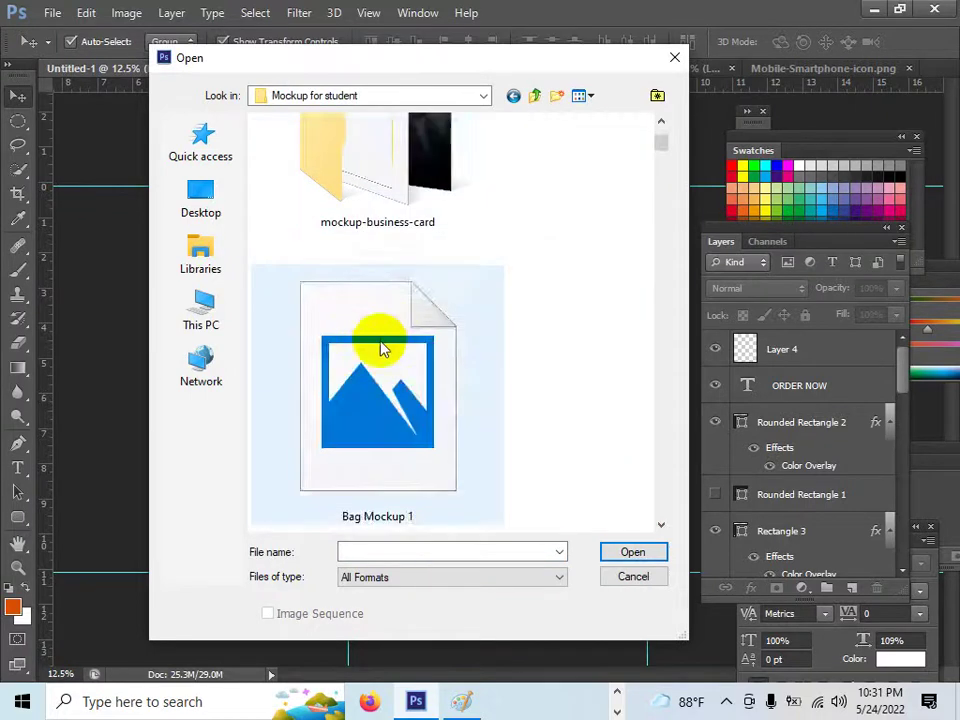
pyautogui.scroll(1, 402, 283)
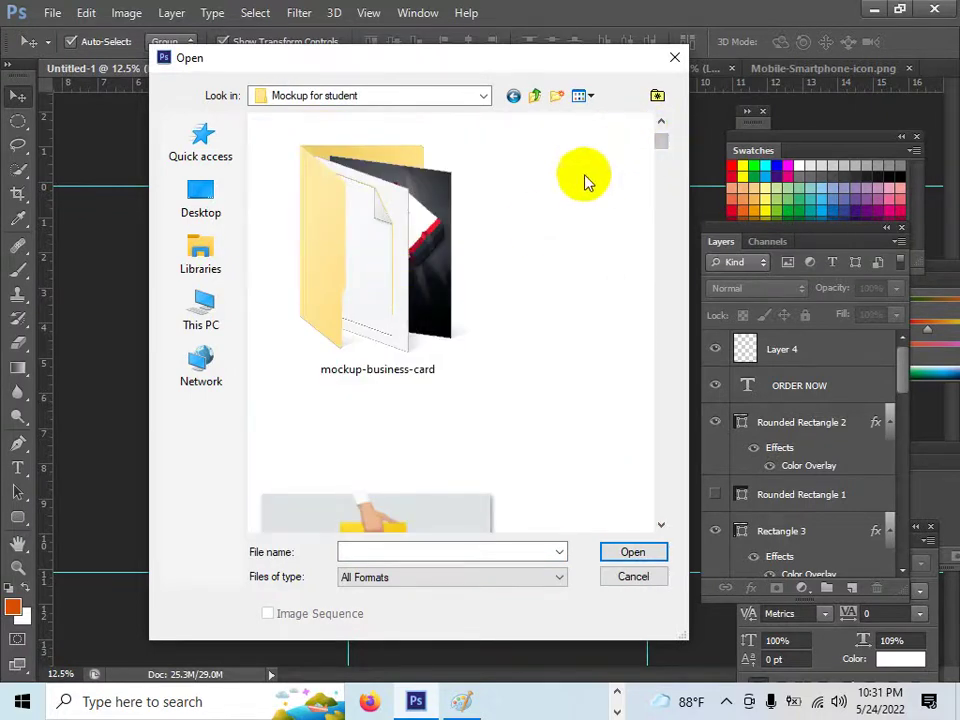
pyautogui.rightClick(586, 181)
pyautogui.click(800, 204)
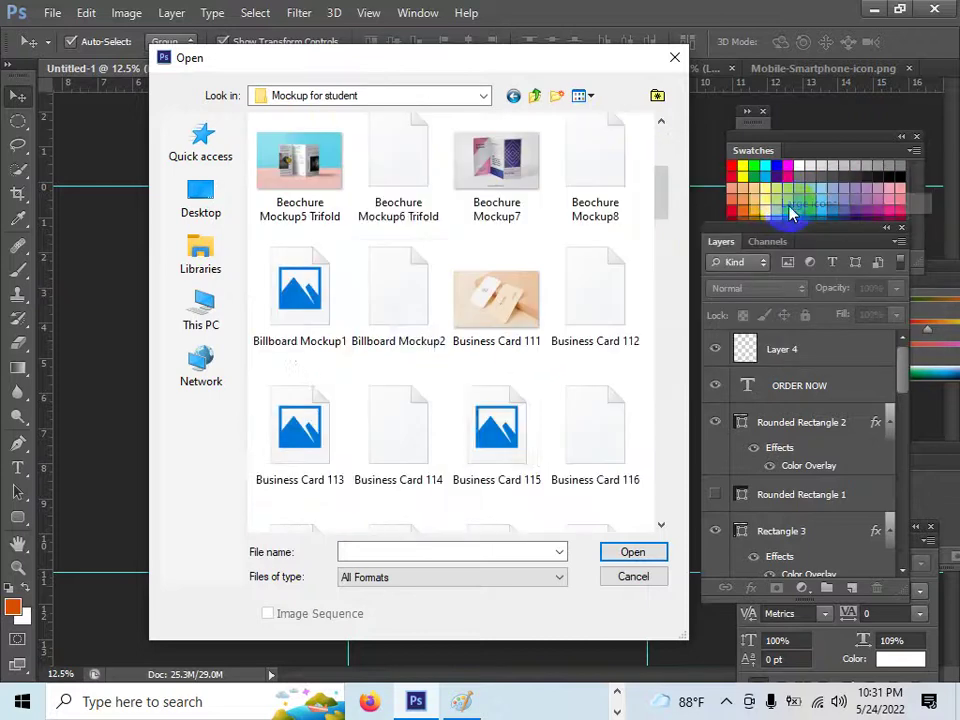
# Browse through the mockup files, stepping to Flyer Mockup 2.
pyautogui.scroll(-2, 431, 366)
pyautogui.scroll(-2, 437, 368)
pyautogui.scroll(2, 435, 370)
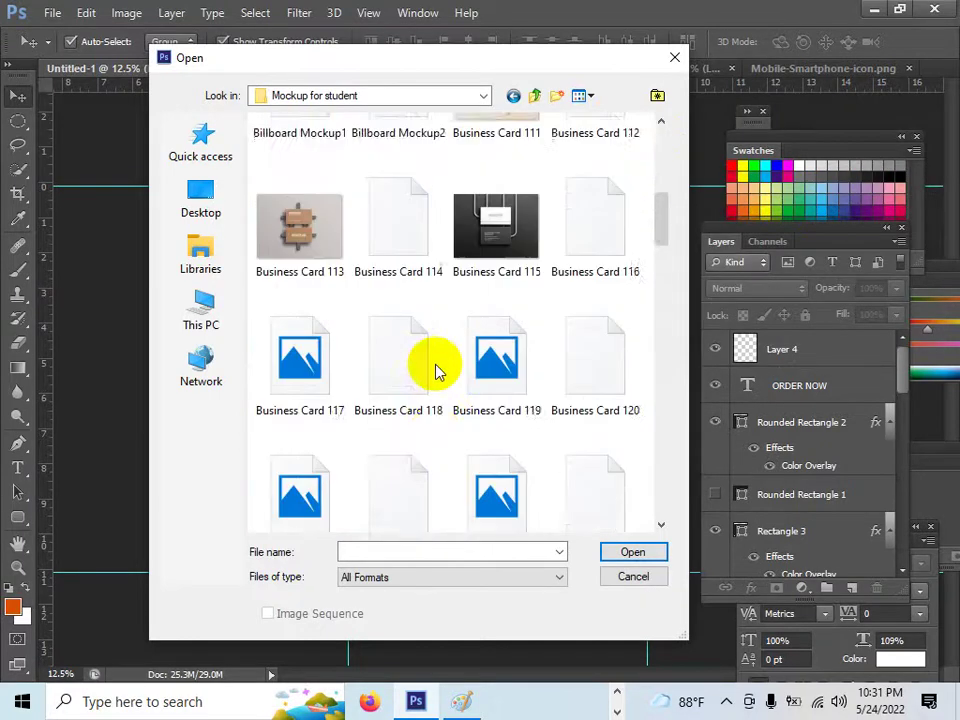
pyautogui.scroll(2, 435, 370)
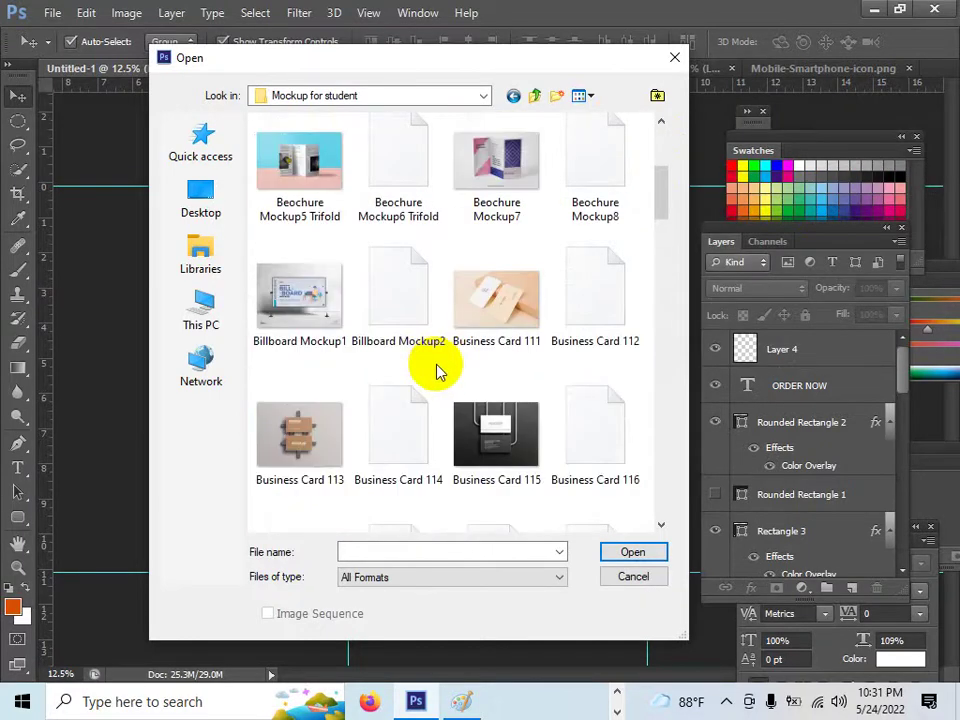
pyautogui.scroll(2, 437, 370)
pyautogui.scroll(-5, 437, 370)
pyautogui.scroll(-4, 437, 370)
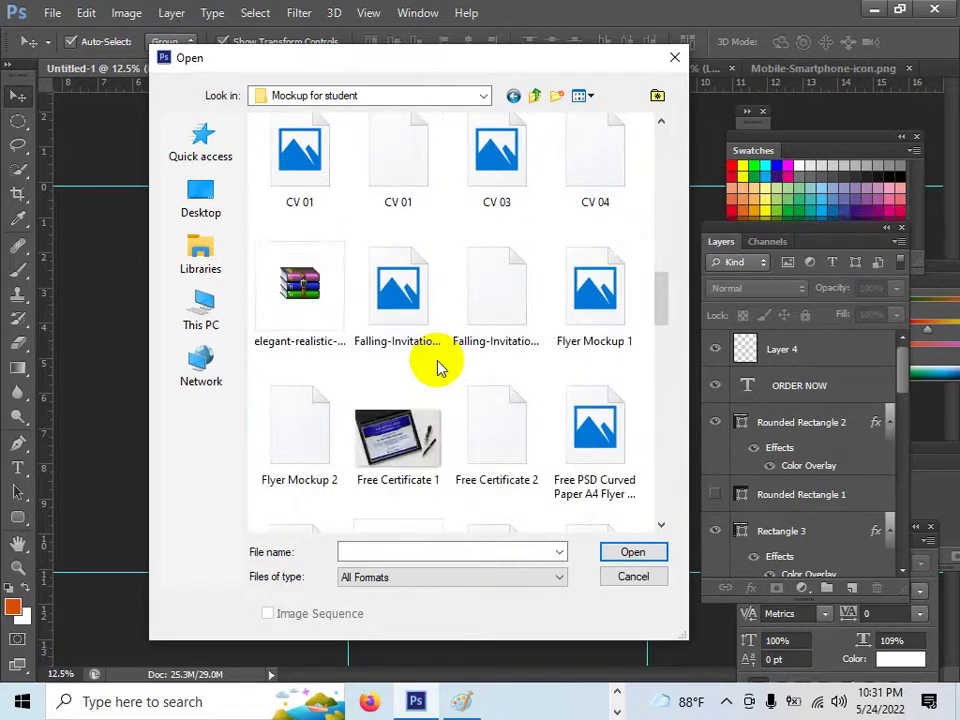
pyautogui.scroll(-4, 438, 366)
pyautogui.scroll(-5, 438, 366)
pyautogui.scroll(-4, 438, 366)
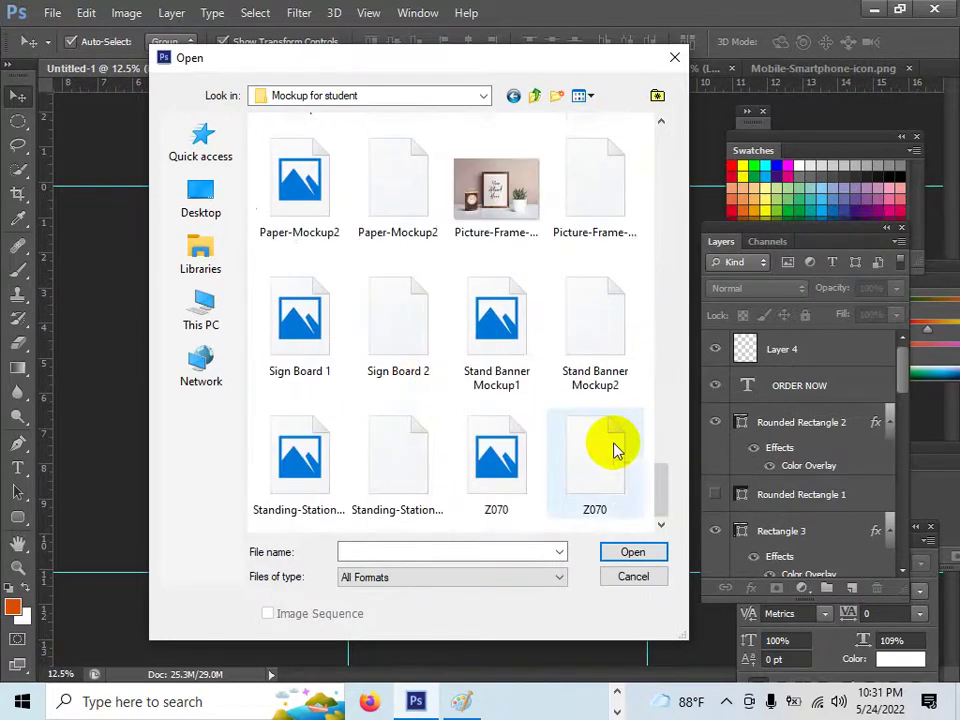
pyautogui.scroll(3, 614, 449)
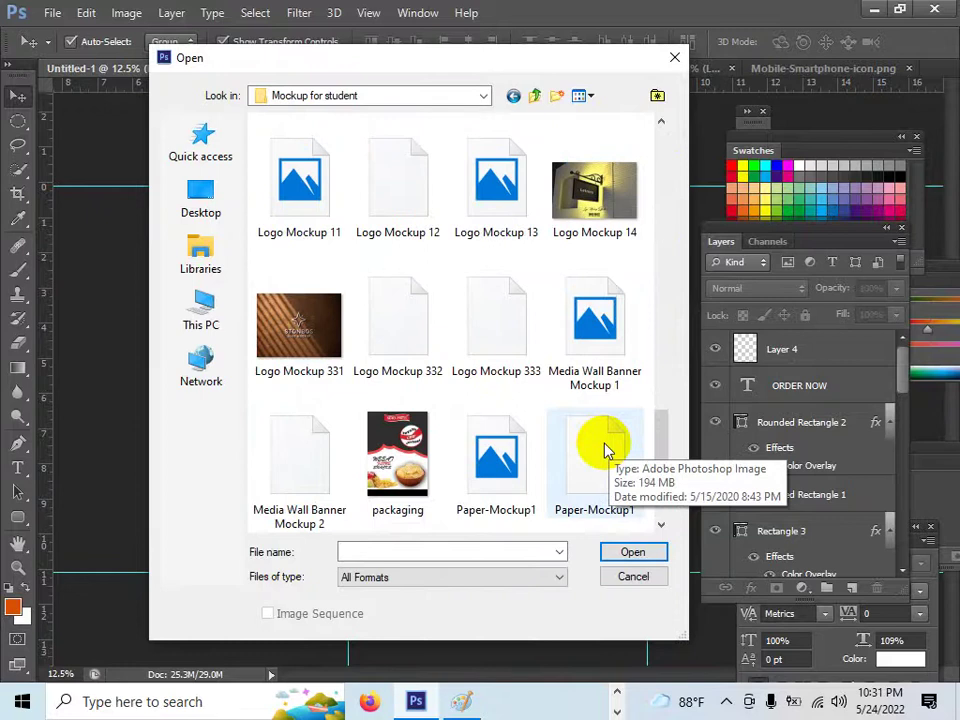
pyautogui.scroll(2, 604, 450)
pyautogui.scroll(2, 604, 450)
pyautogui.scroll(2, 604, 450)
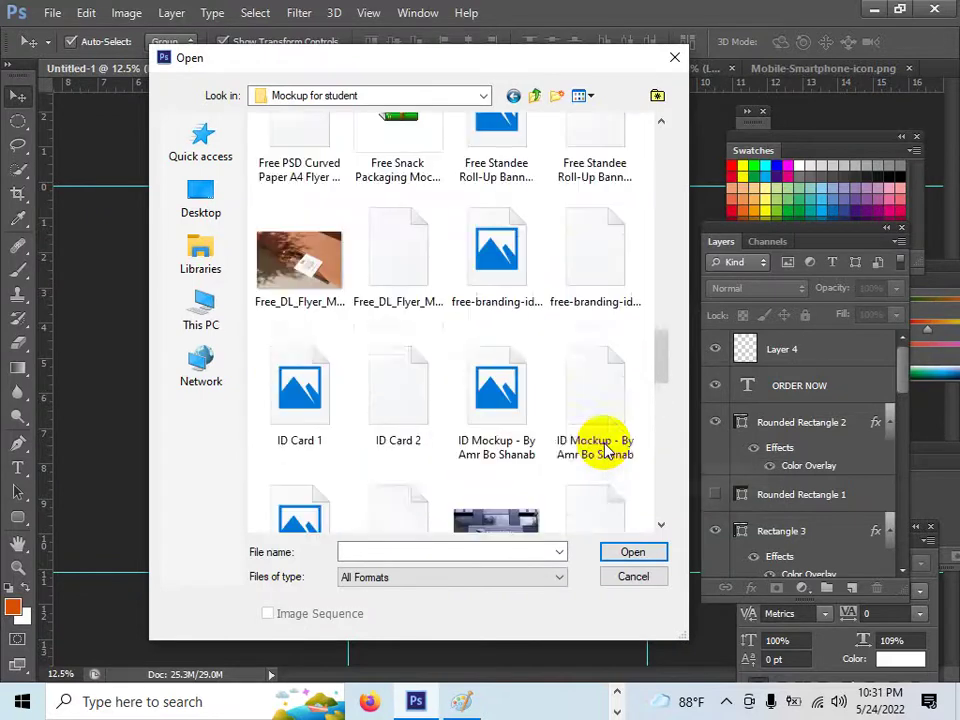
pyautogui.scroll(2, 604, 450)
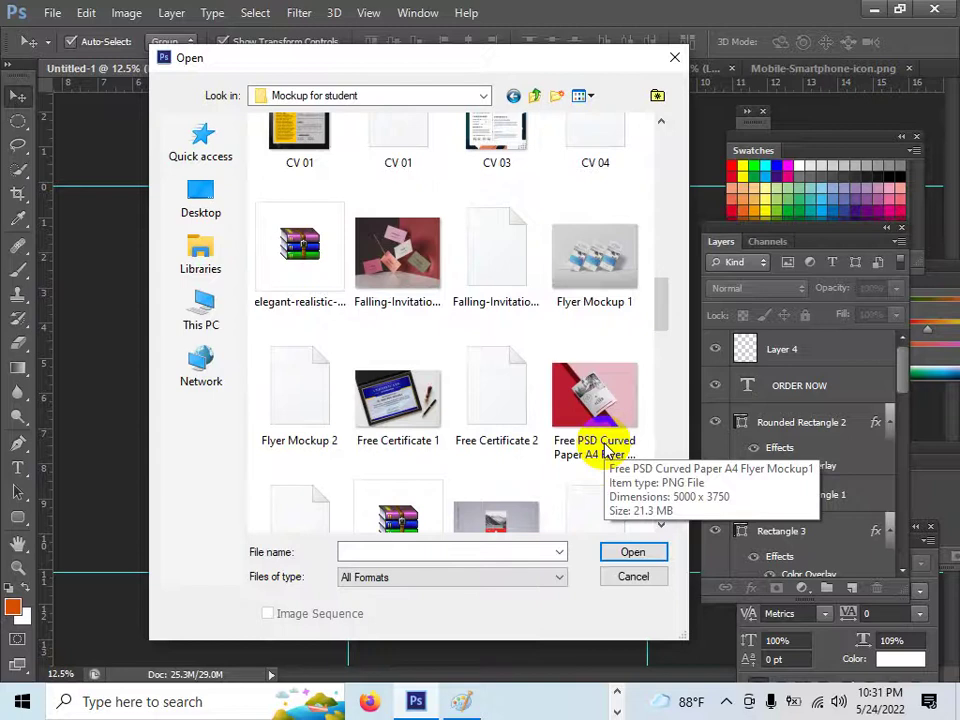
pyautogui.scroll(2, 604, 450)
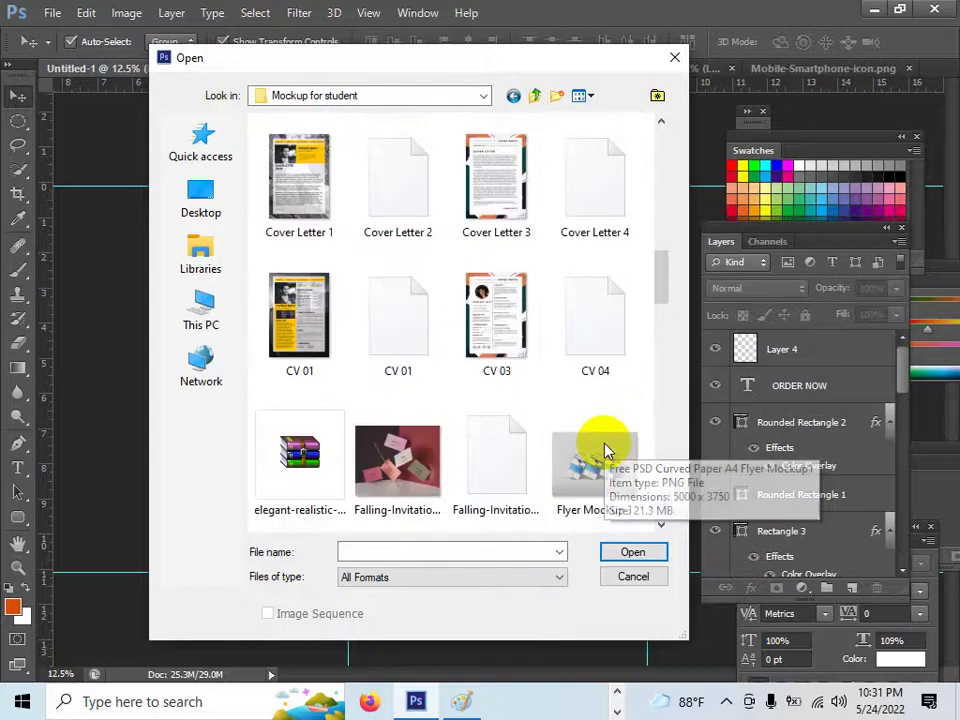
pyautogui.scroll(2, 604, 450)
pyautogui.scroll(1, 604, 450)
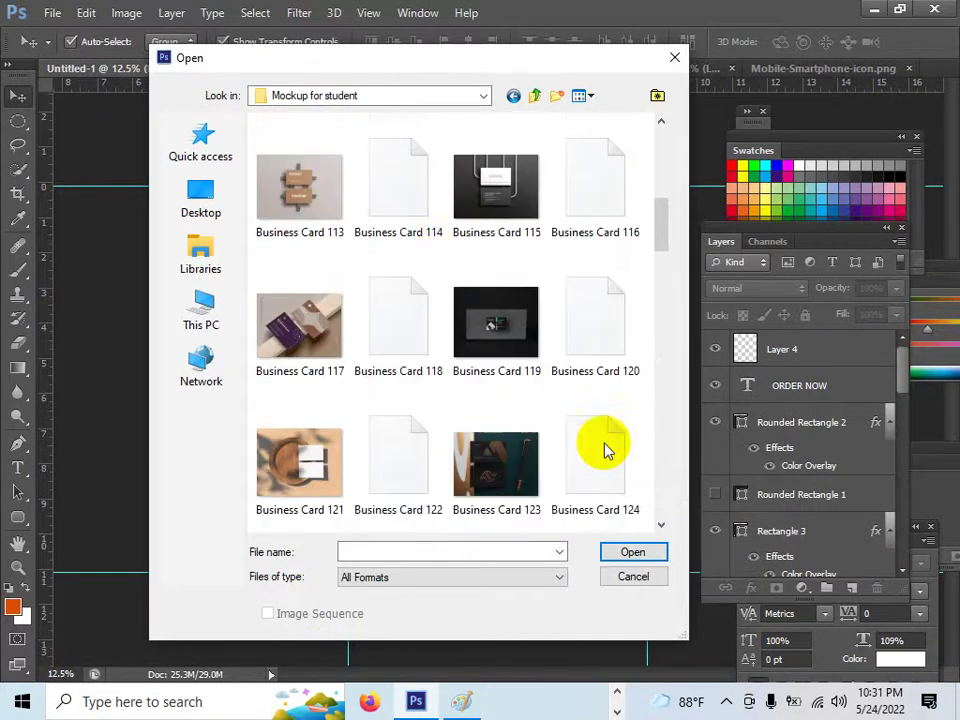
pyautogui.press('Home')
pyautogui.press('f')
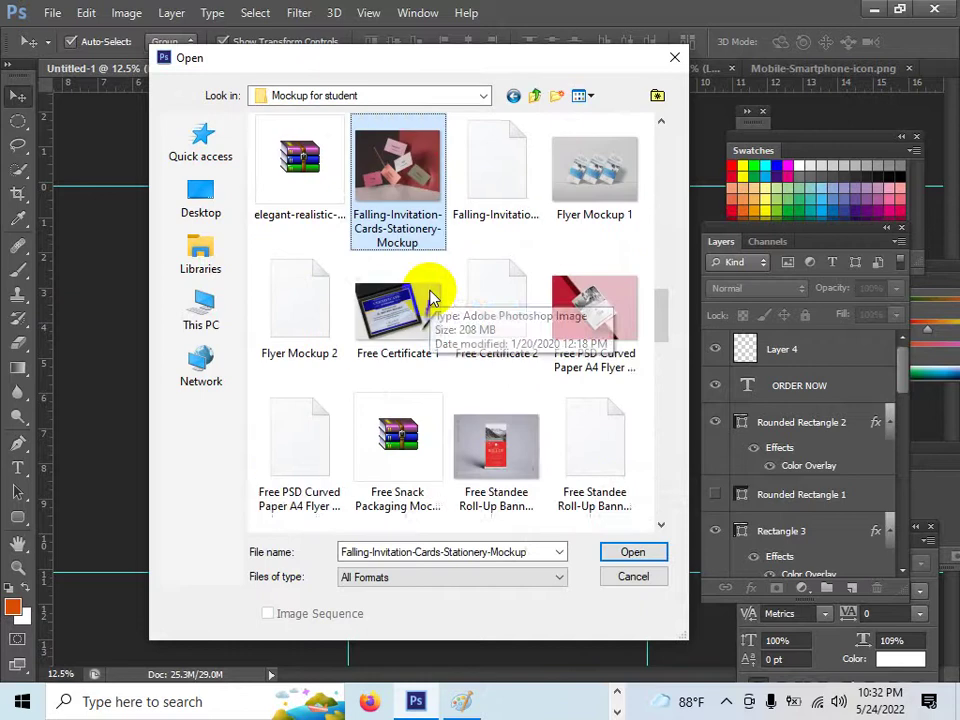
pyautogui.press('Right')
pyautogui.press('f')
pyautogui.press('f')
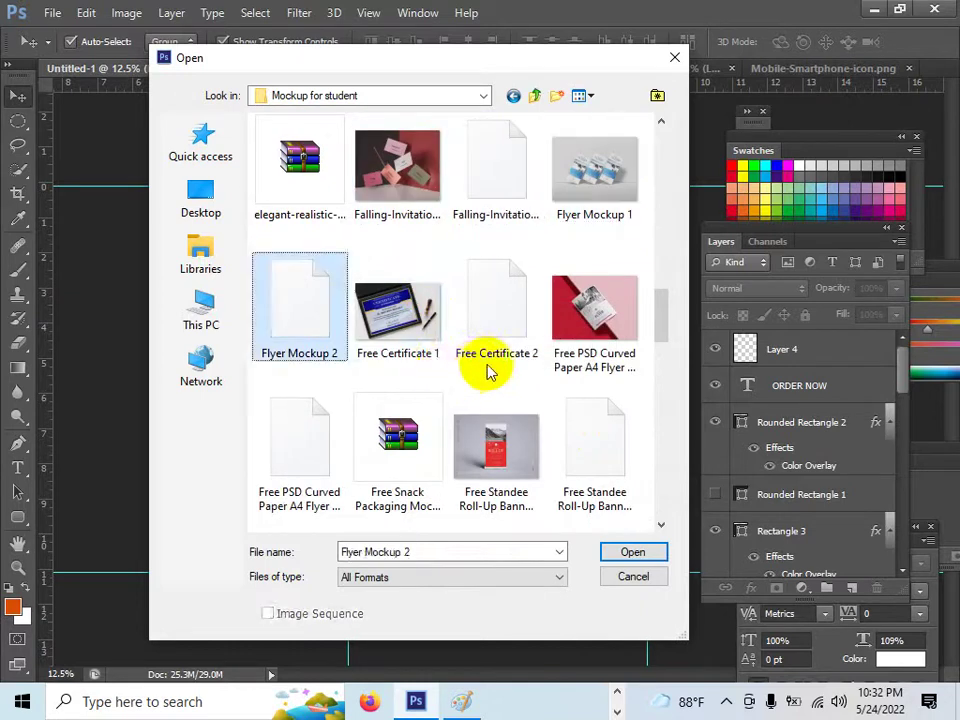
pyautogui.press('f')
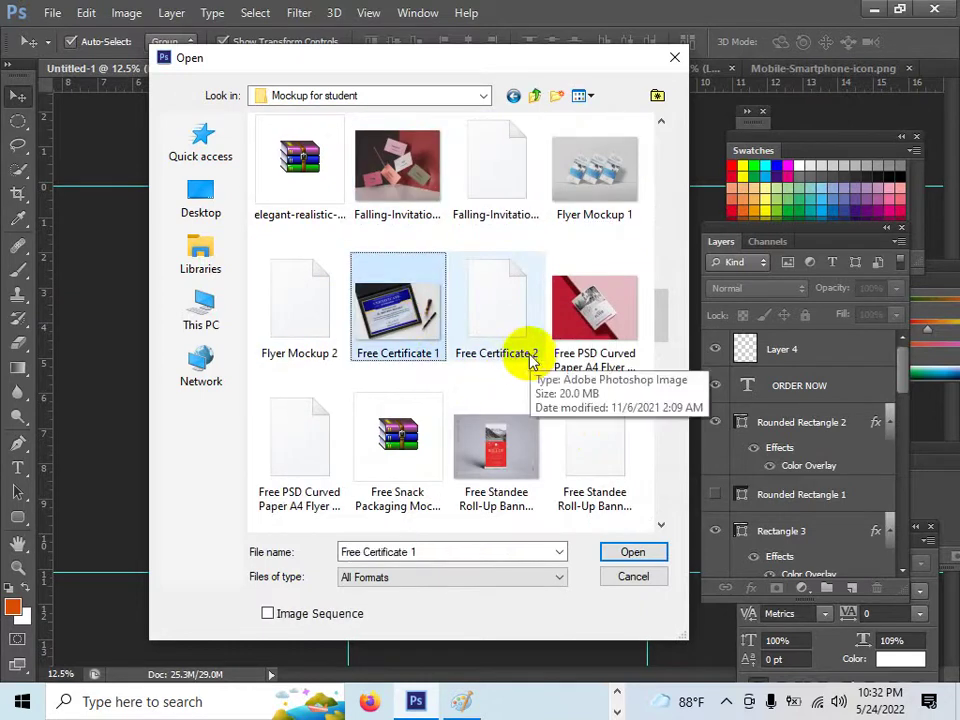
pyautogui.click(290, 320)
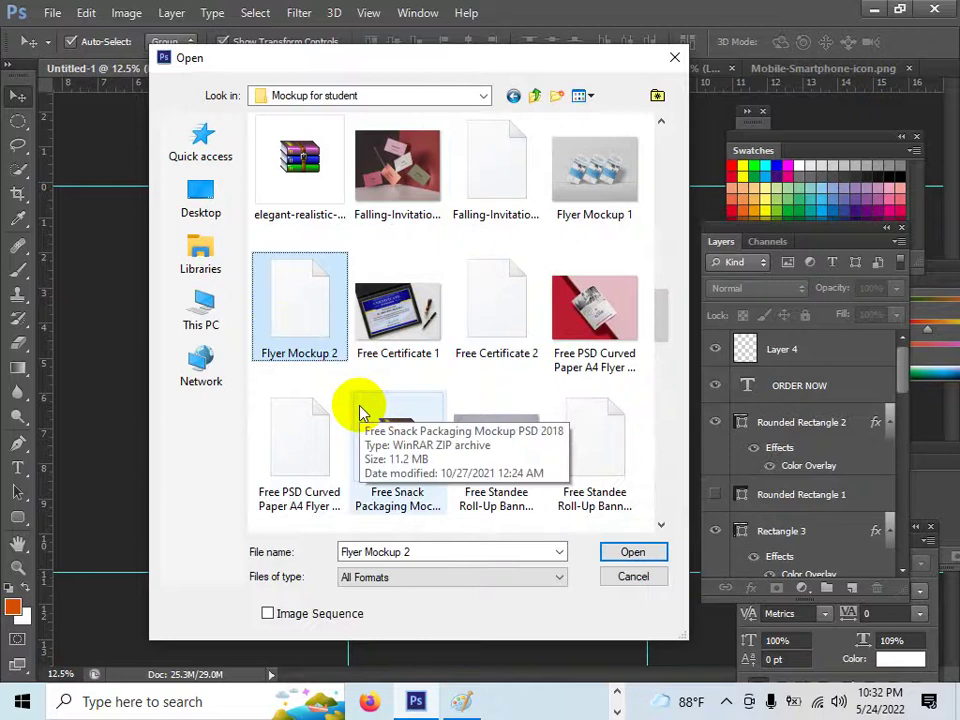
# Choose Letter Size Texture Paper 2 as the file to open.
pyautogui.scroll(-3, 395, 275)
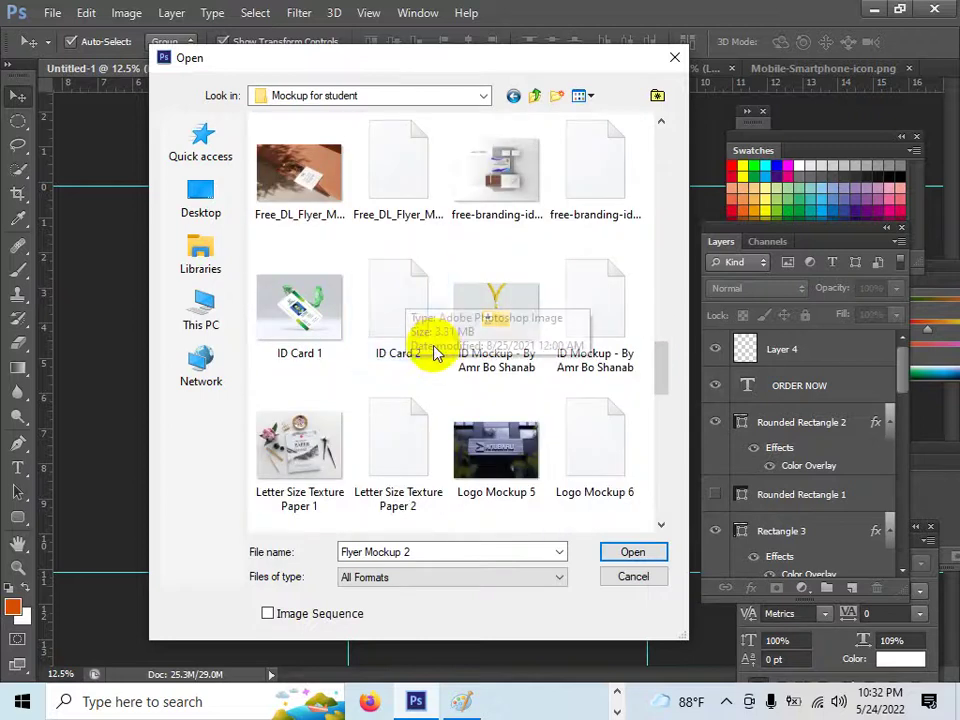
pyautogui.scroll(-3, 435, 352)
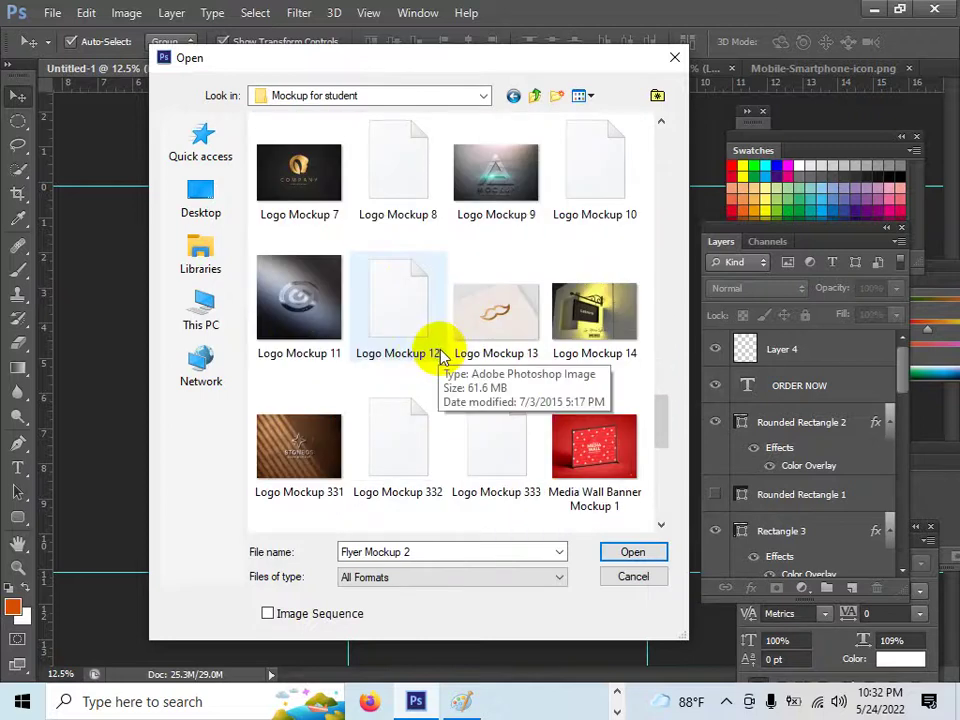
pyautogui.scroll(-2, 440, 355)
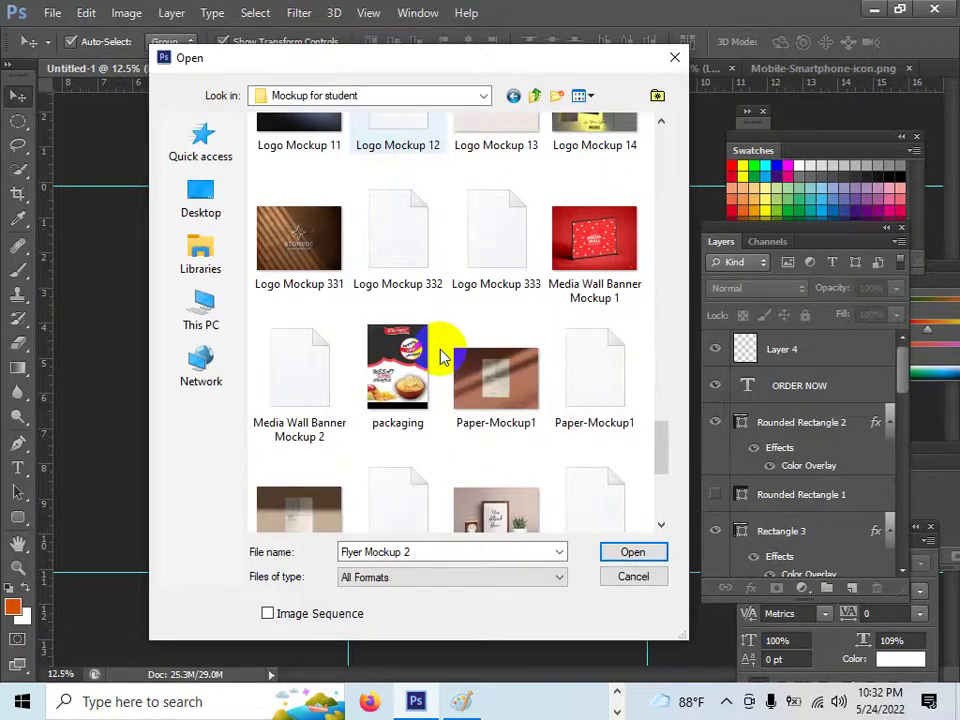
pyautogui.scroll(-3, 443, 357)
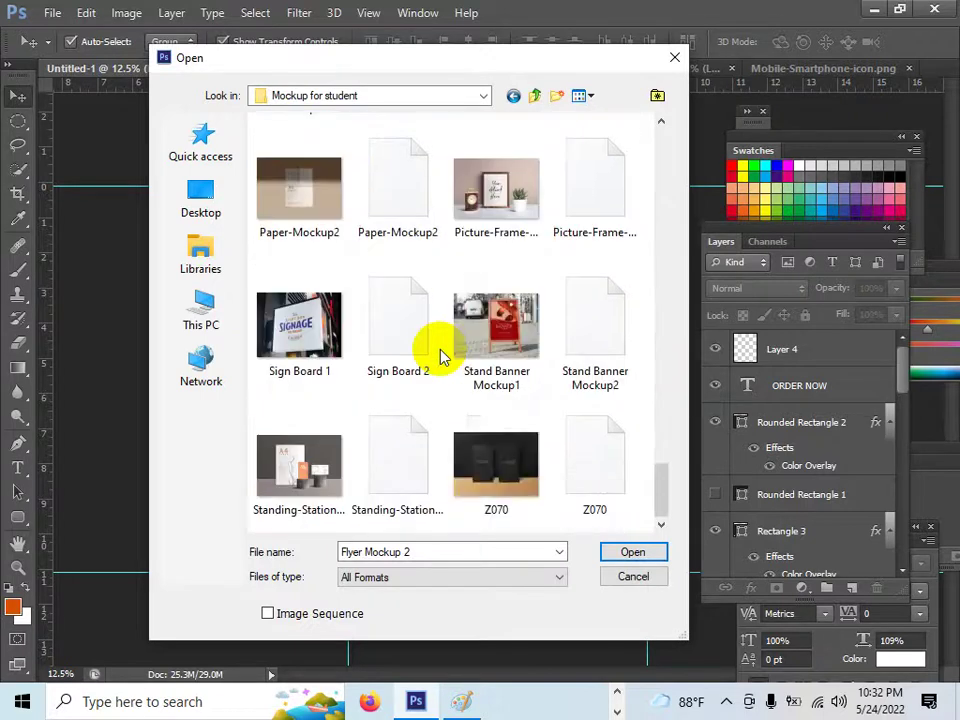
pyautogui.scroll(3, 443, 357)
pyautogui.scroll(2, 443, 356)
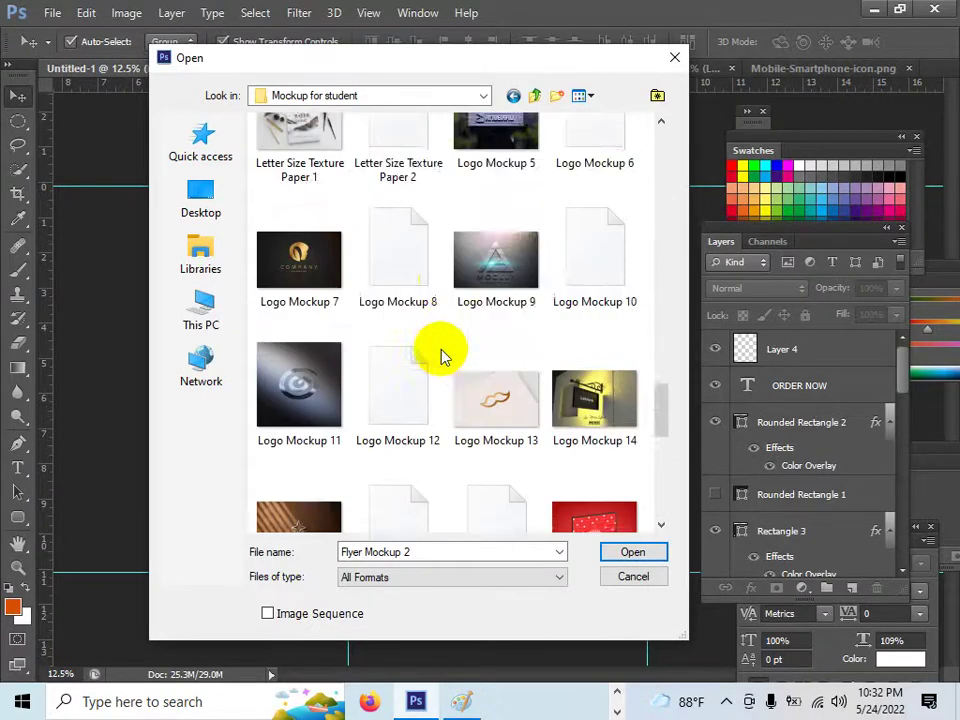
pyautogui.scroll(2, 450, 240)
pyautogui.scroll(3, 426, 450)
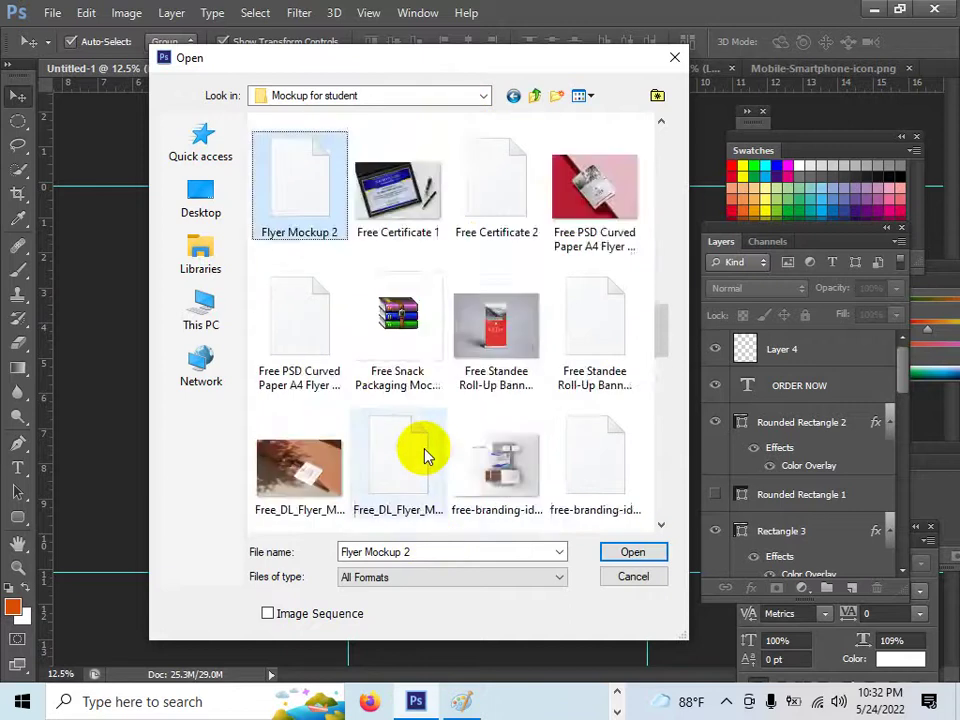
pyautogui.scroll(-2, 426, 454)
pyautogui.scroll(-1, 426, 454)
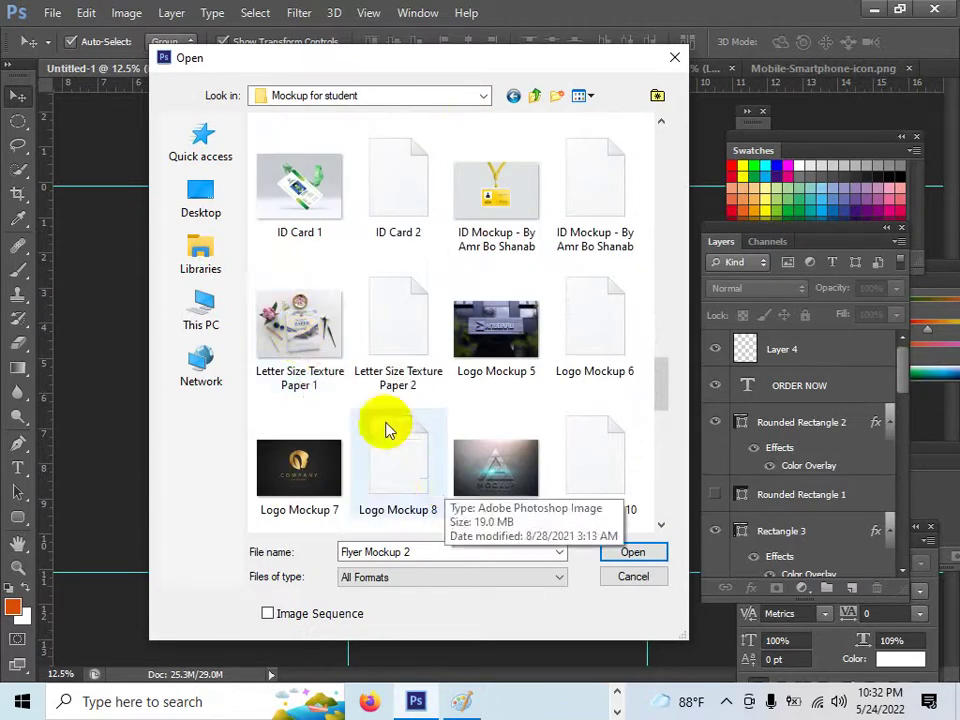
pyautogui.click(274, 312)
pyautogui.click(365, 345)
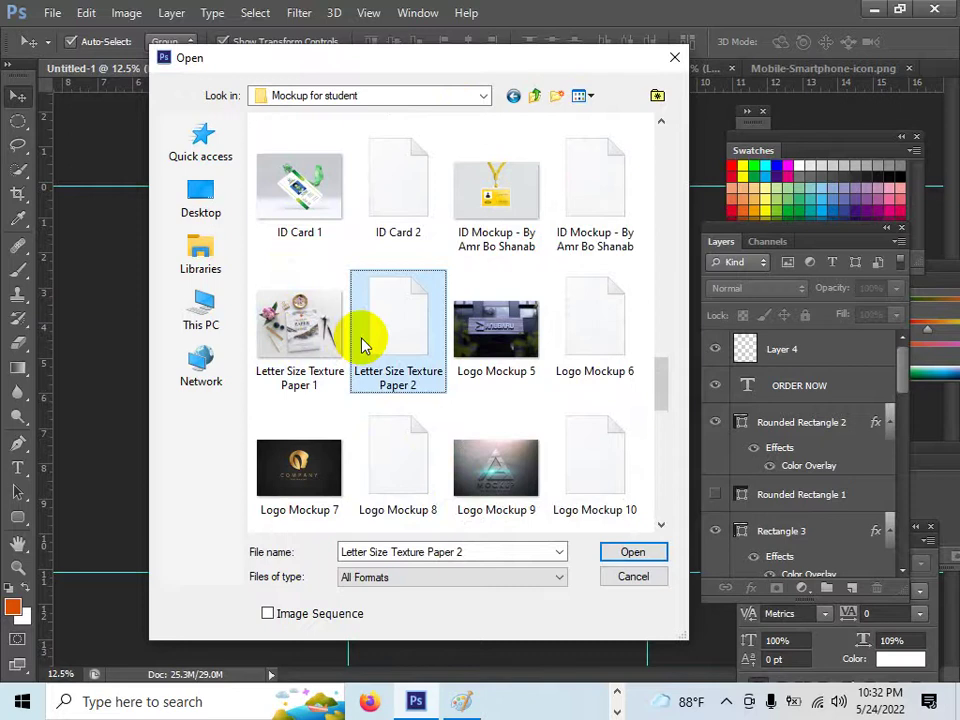
# Open Letter Size Texture Paper 2.psd and close 65b3db429c.png without saving.
pyautogui.click(630, 553)
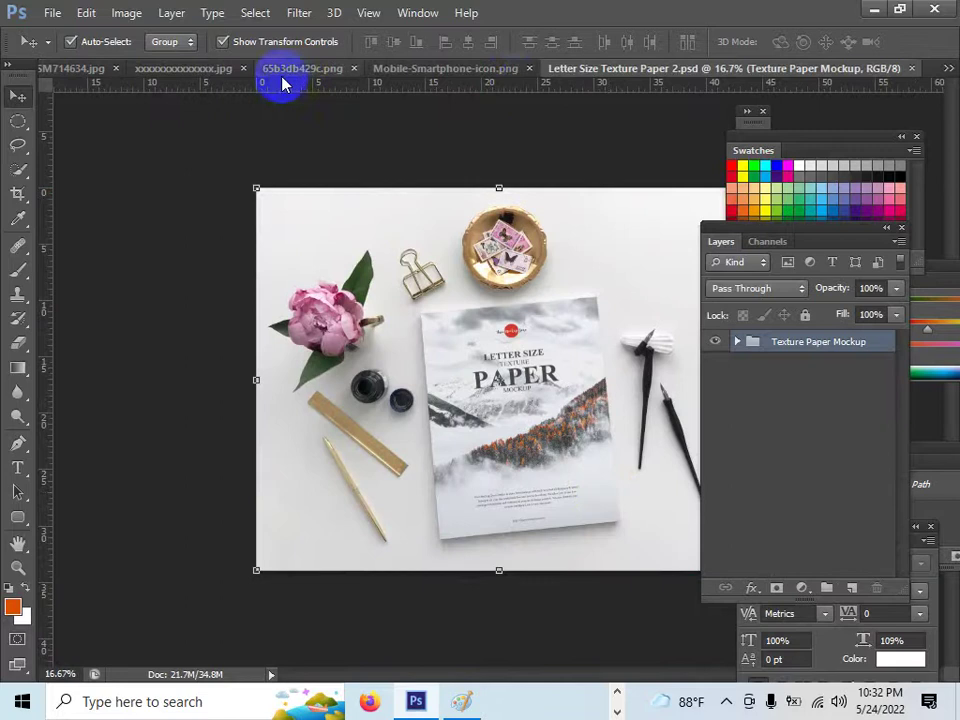
pyautogui.click(431, 70)
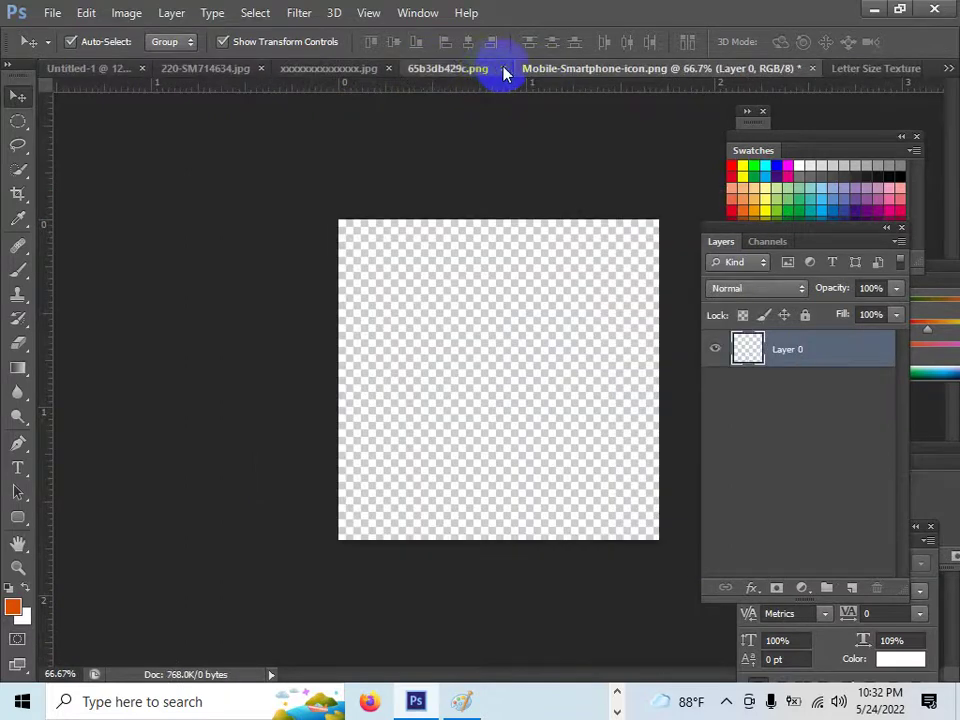
pyautogui.click(503, 70)
pyautogui.click(654, 68)
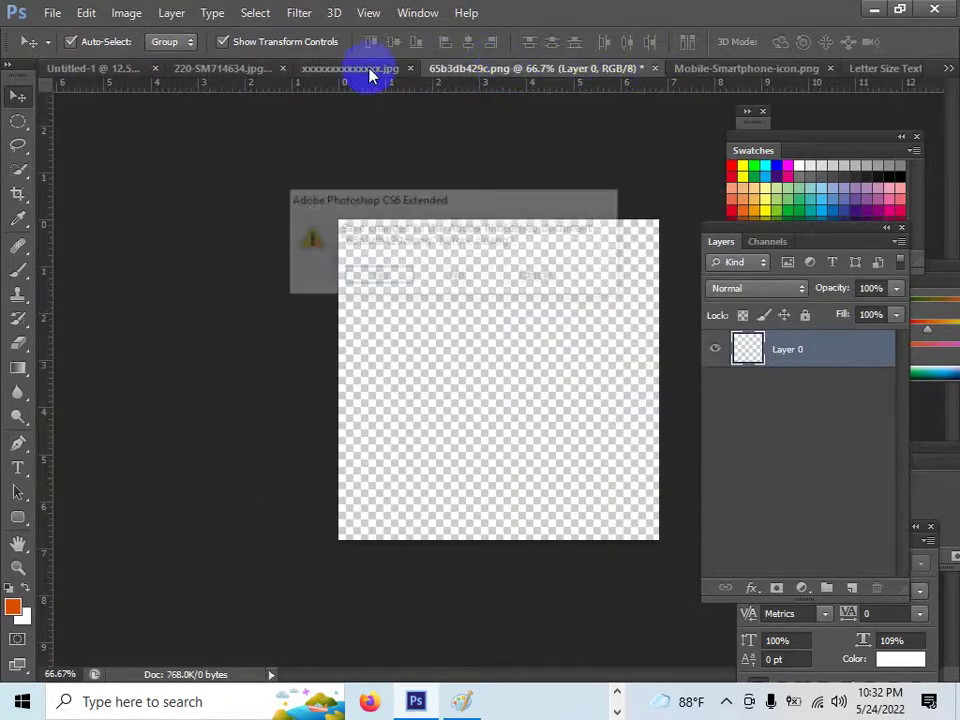
pyautogui.click(460, 274)
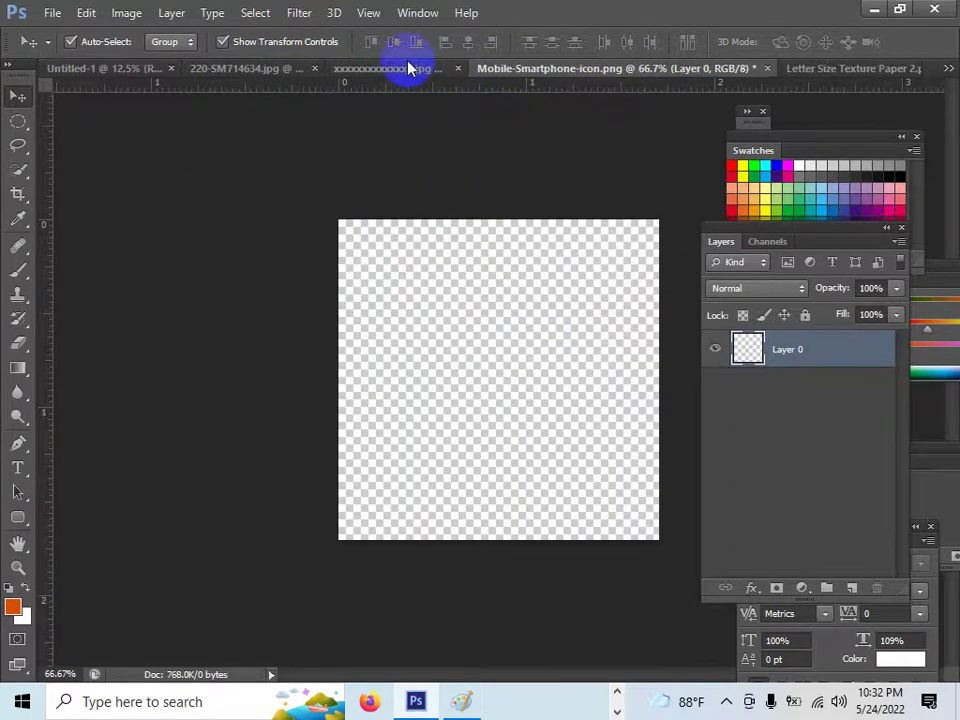
# Close the white-circle photo, 220-SM714634.jpg and Mobile-Smartphone-icon.png without saving.
pyautogui.click(408, 70)
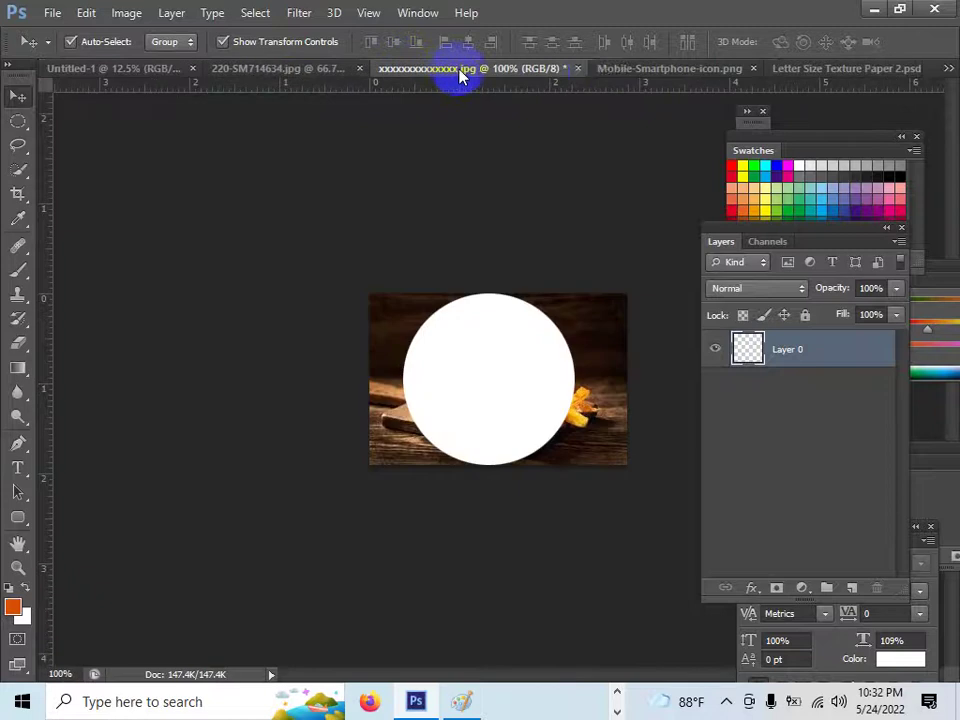
pyautogui.click(578, 68)
pyautogui.click(493, 274)
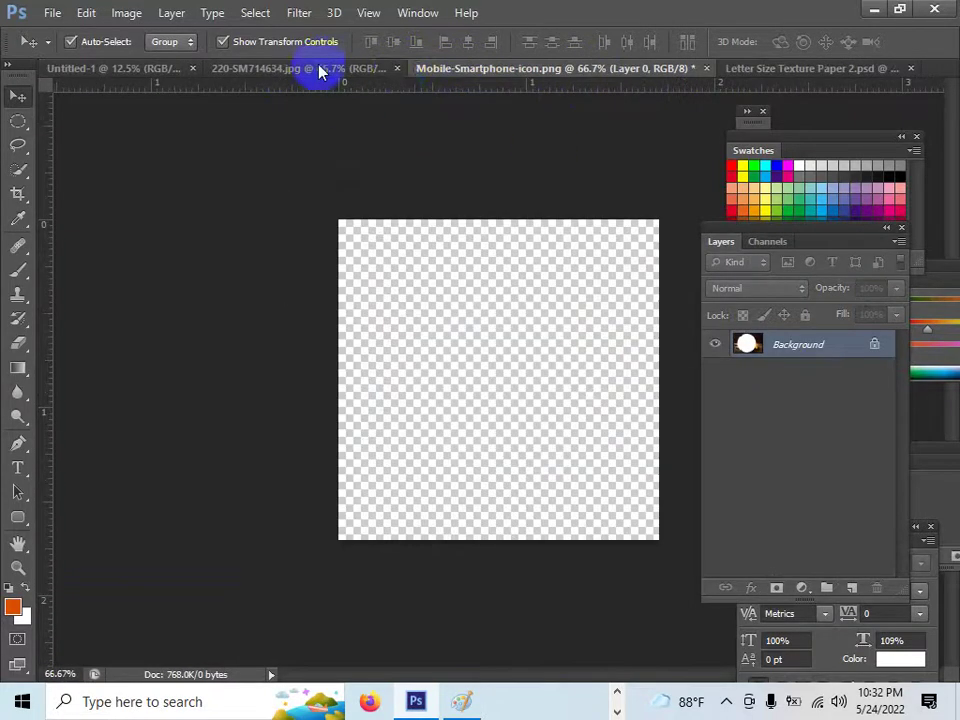
pyautogui.click(404, 72)
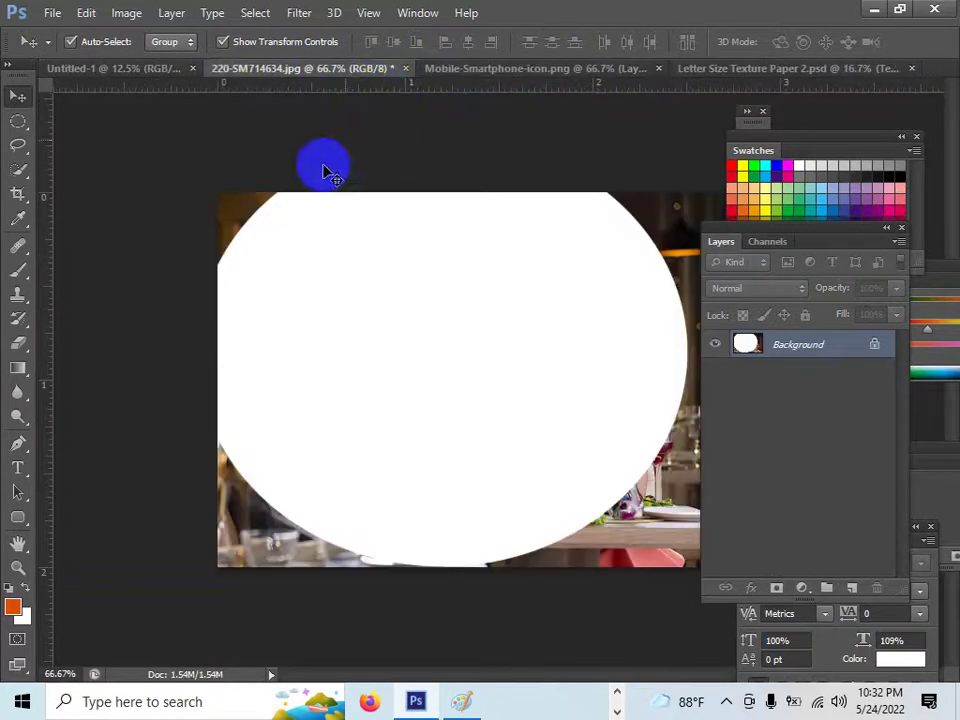
pyautogui.click(406, 69)
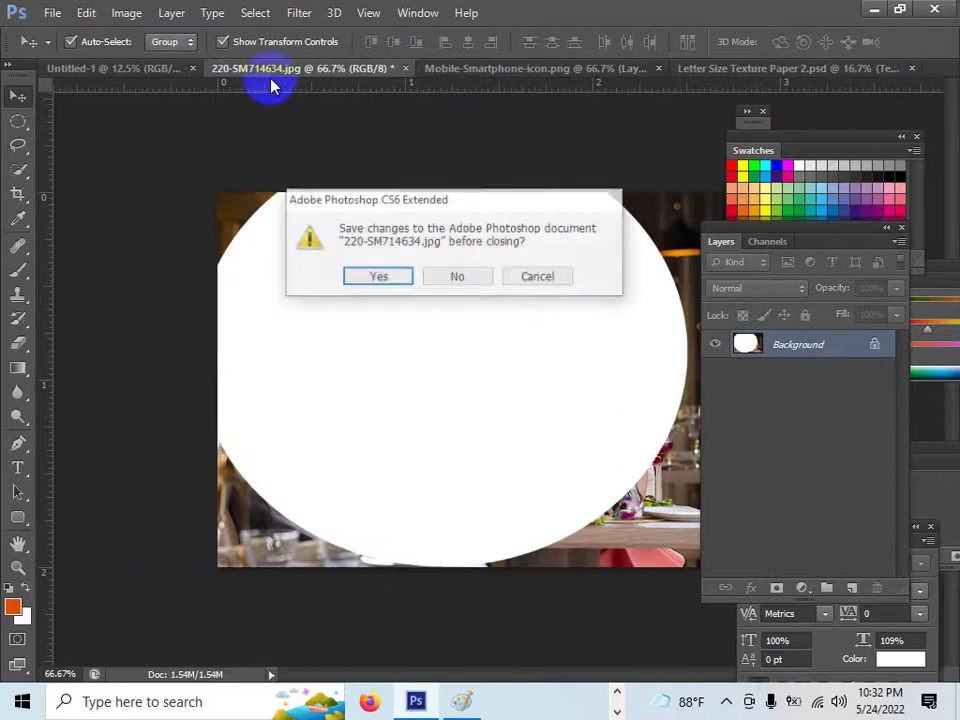
pyautogui.click(476, 280)
pyautogui.click(509, 68)
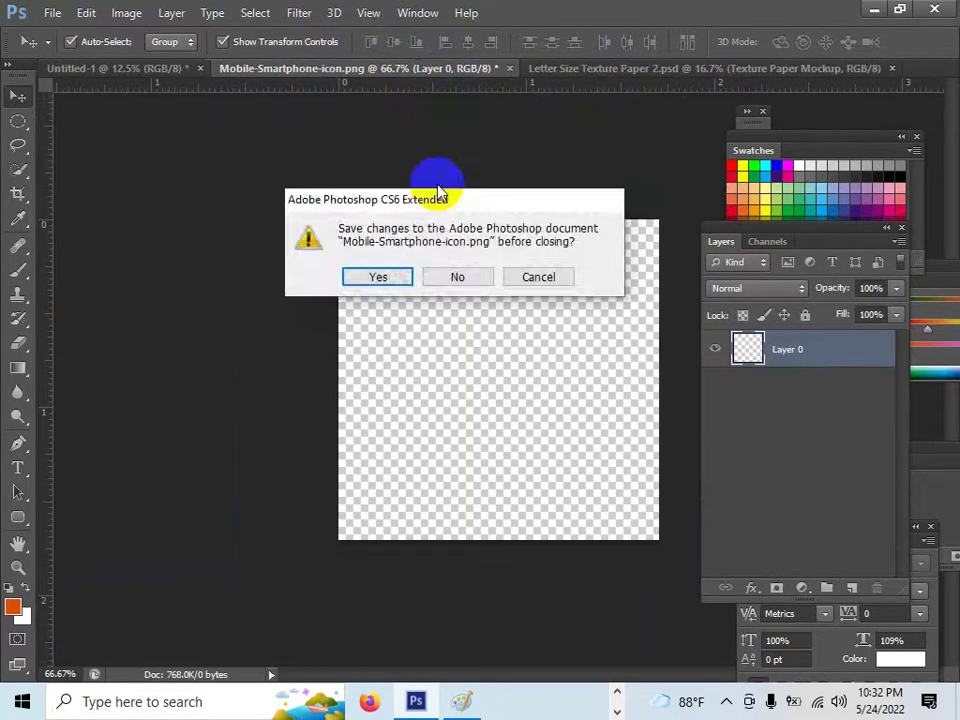
pyautogui.click(445, 279)
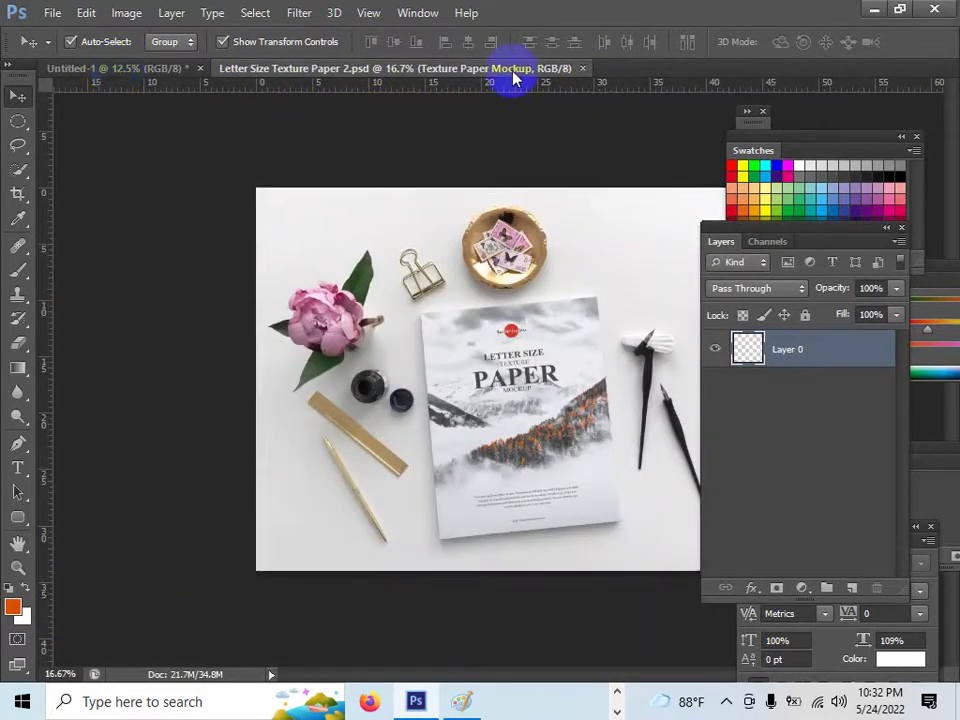
# Pick the Rectangular Marquee Tool on the Untitled-1 restaurant flyer.
pyautogui.hotkey('ctrl', 'Tab')
pyautogui.click(18, 121)
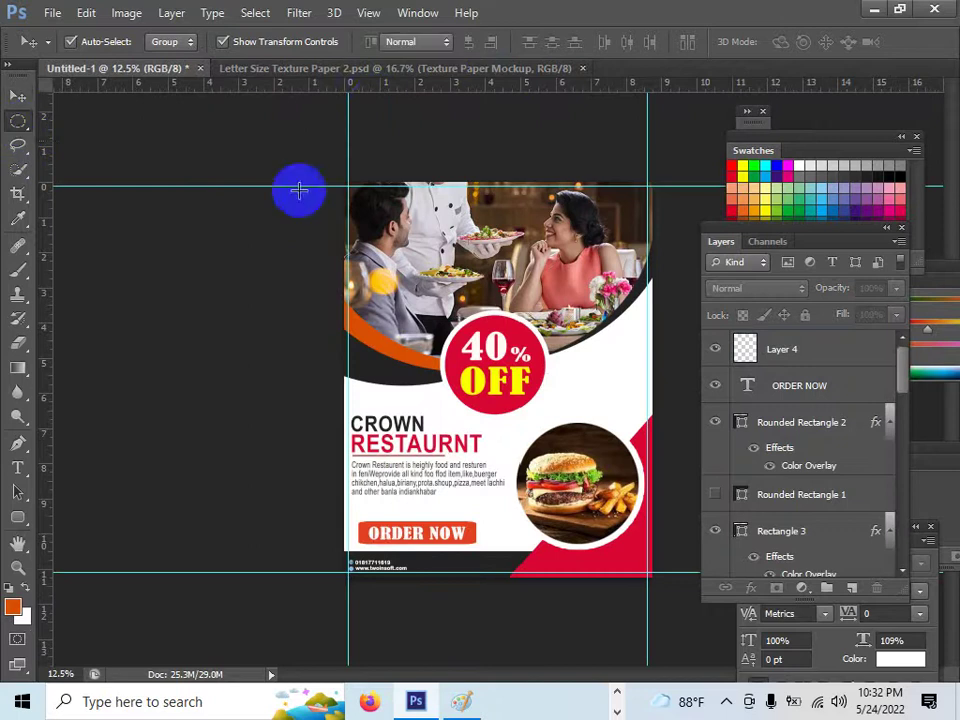
pyautogui.moveTo(326, 150); pyautogui.dragTo(470, 345)
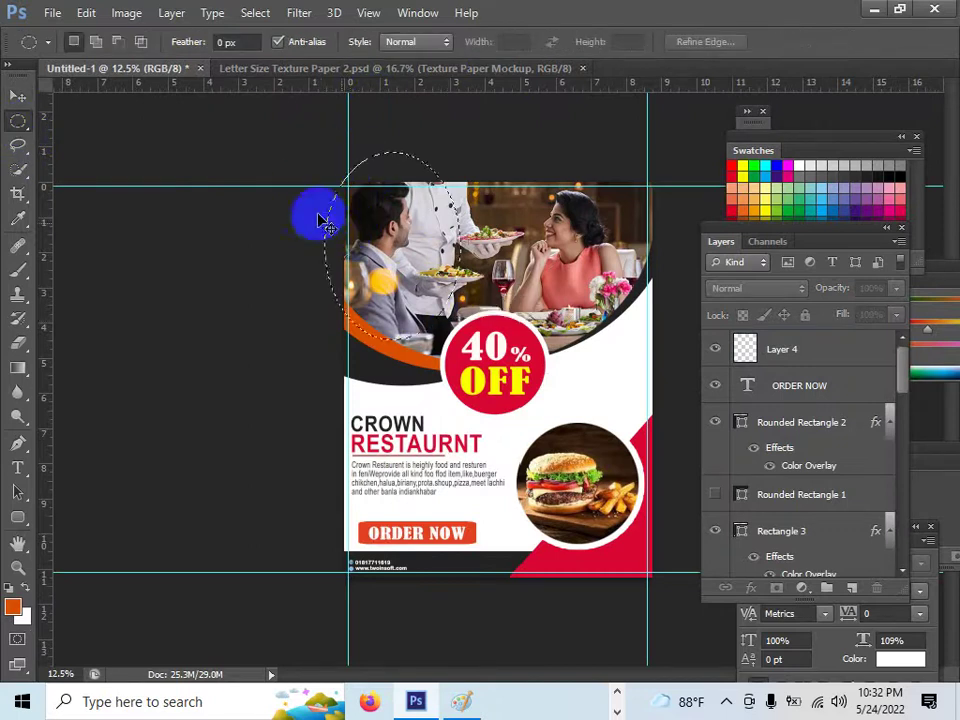
pyautogui.click(118, 161)
pyautogui.moveTo(20, 121); pyautogui.dragTo(92, 135)
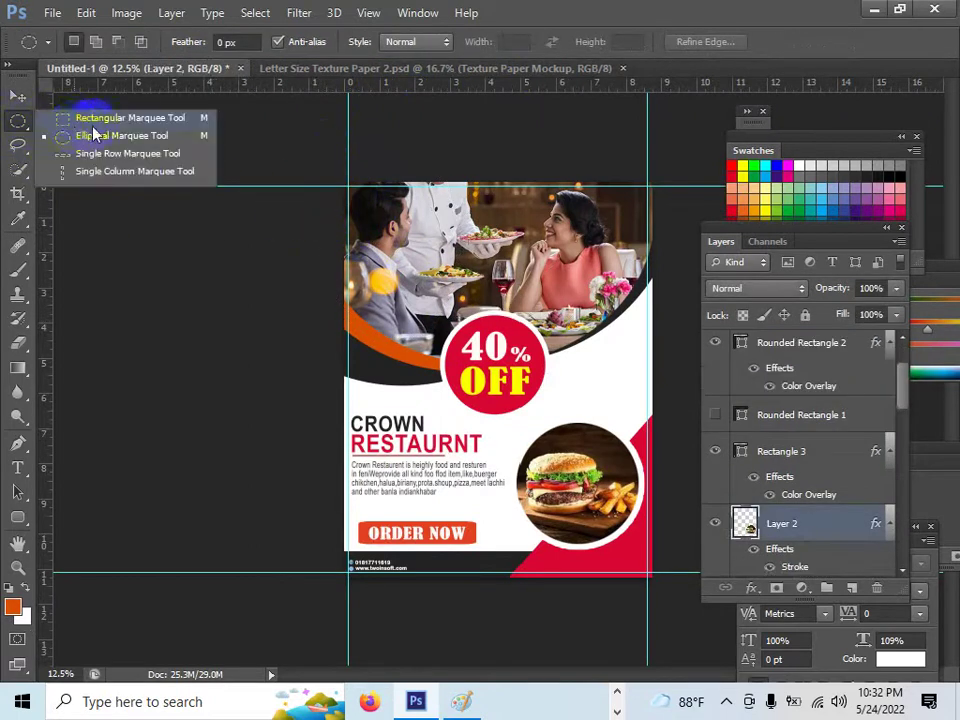
pyautogui.click(100, 118)
# Select the whole flyer in a rectangle and bring up the paper mockup document.
pyautogui.moveTo(349, 186)
pyautogui.mouseDown()
pyautogui.moveTo(585, 572)
pyautogui.moveTo(655, 578)
pyautogui.mouseUp()
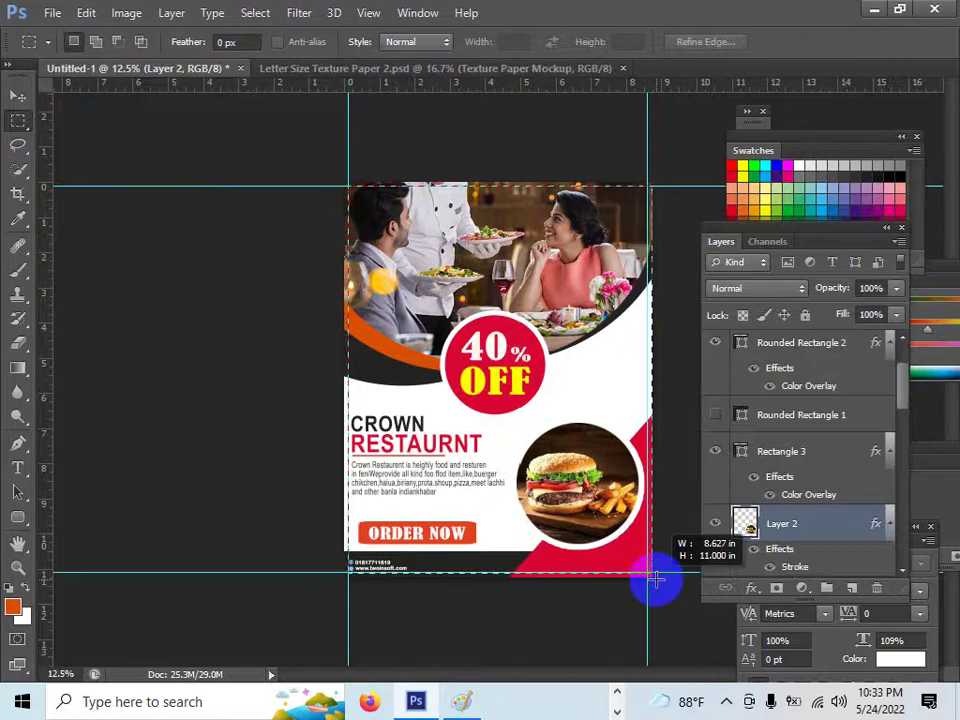
pyautogui.moveTo(655, 578); pyautogui.dragTo(655, 578)
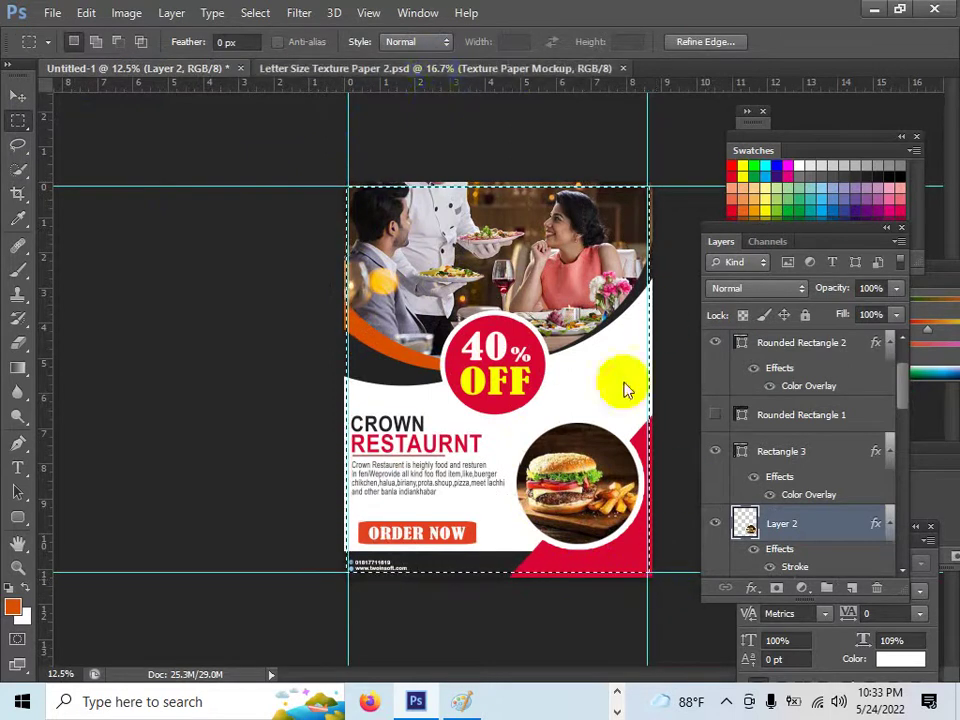
pyautogui.hotkey('ctrl', 'Tab')
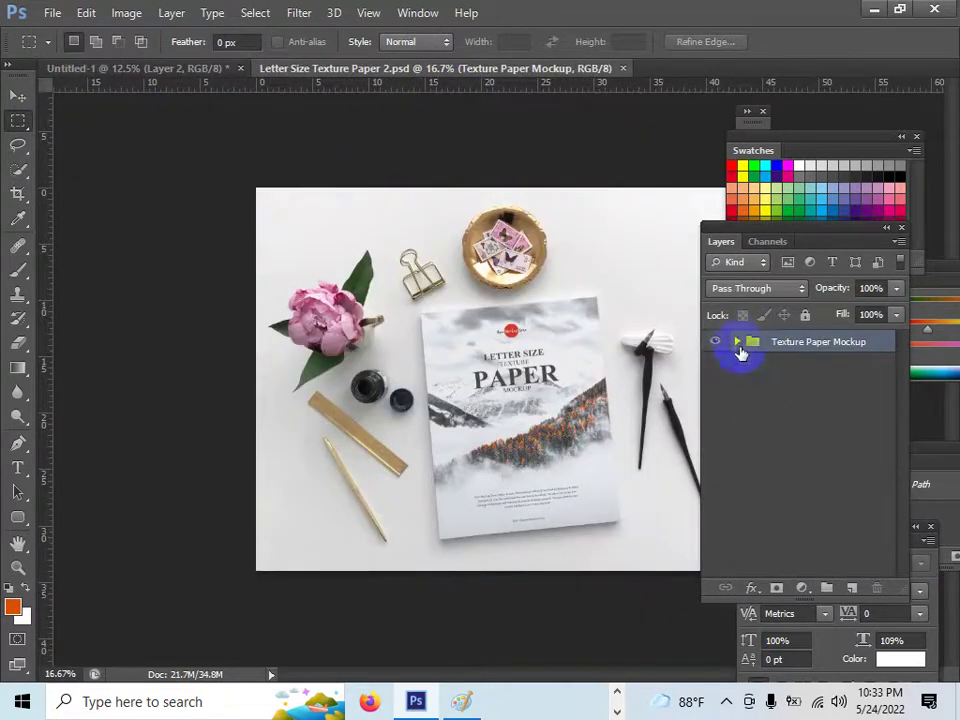
# Expand the mockup group, open the artwork placeholder and paste the flyer into it.
pyautogui.click(737, 342)
pyautogui.doubleClick(781, 370)
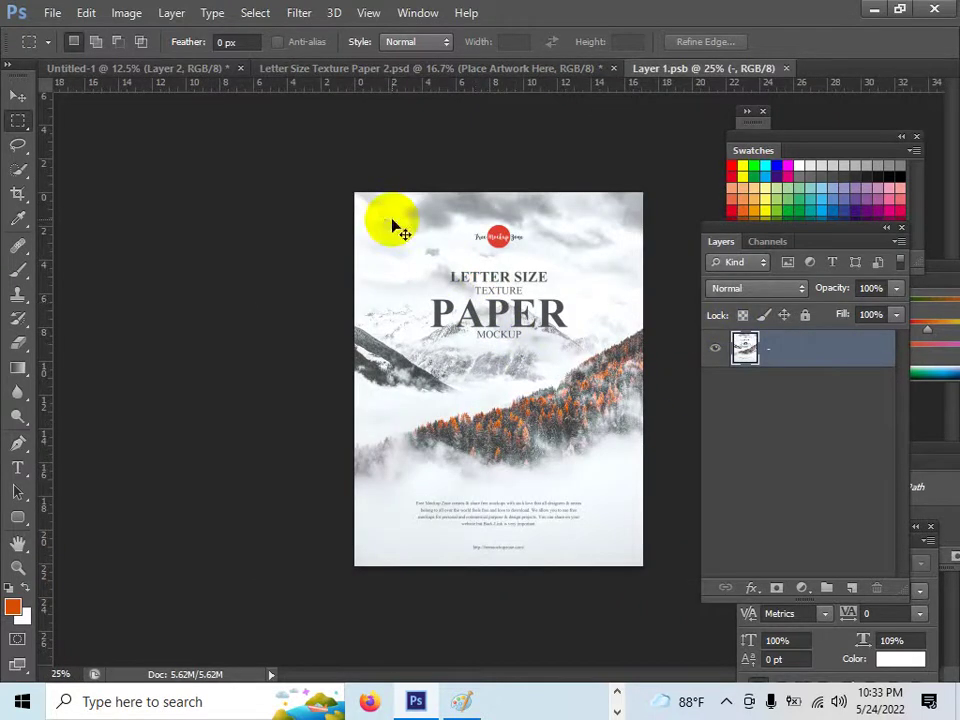
pyautogui.hotkey('ctrl', 'v')
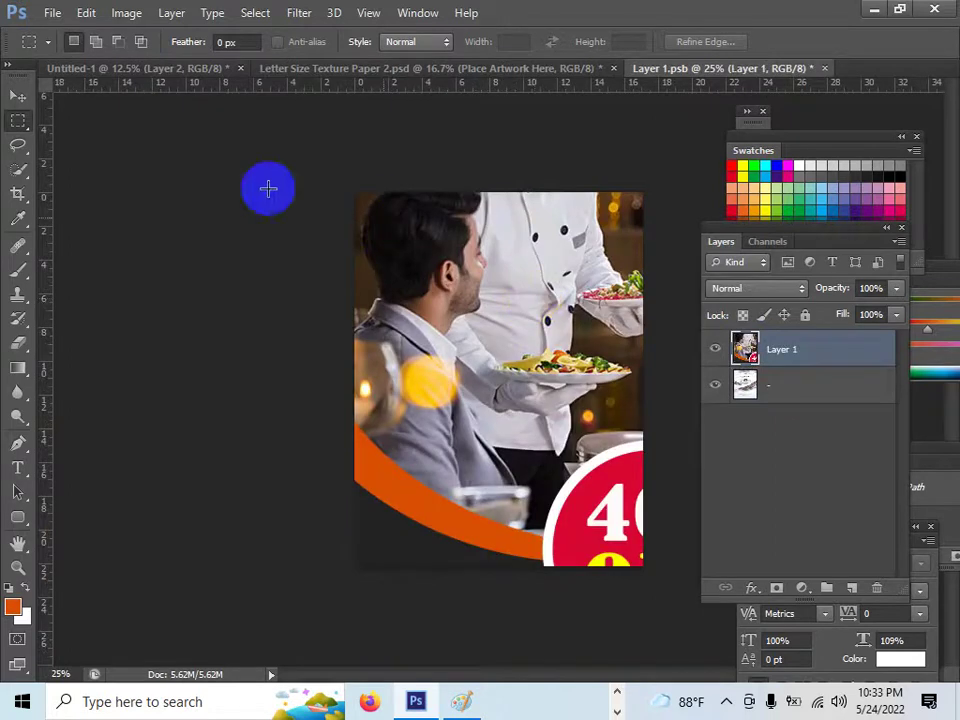
# Scale the pasted flyer to fit the page, then close the placeholder saving changes.
pyautogui.click(18, 96)
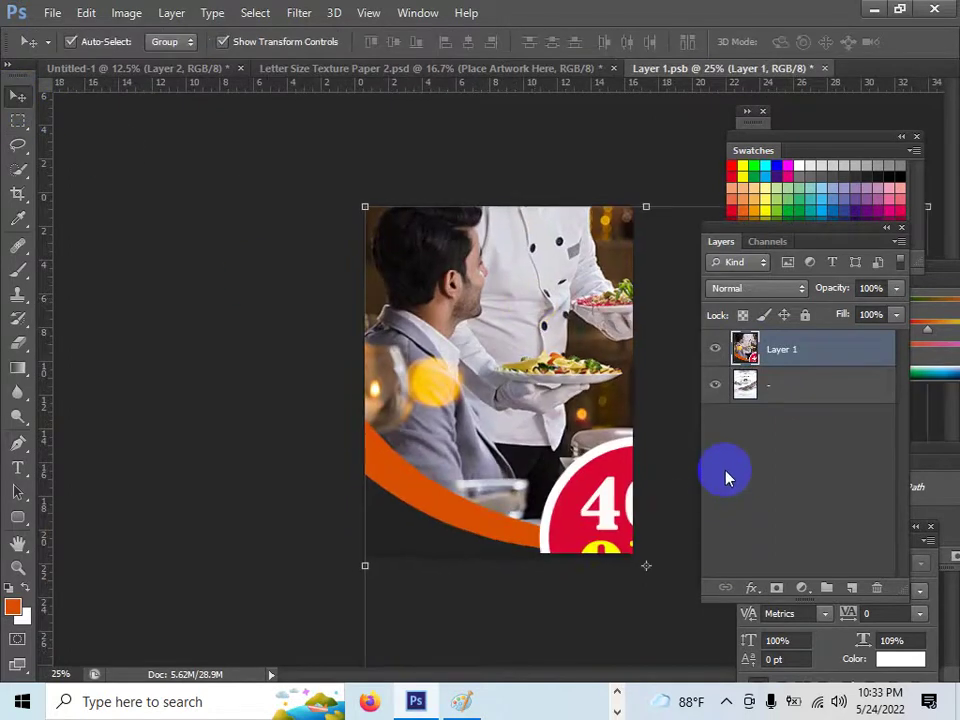
pyautogui.hotkey('ctrl', '-')
pyautogui.hotkey('ctrl', '-')
pyautogui.hotkey('ctrl', '-')
pyautogui.hotkey('ctrl', '-')
pyautogui.hotkey('ctrl', '-')
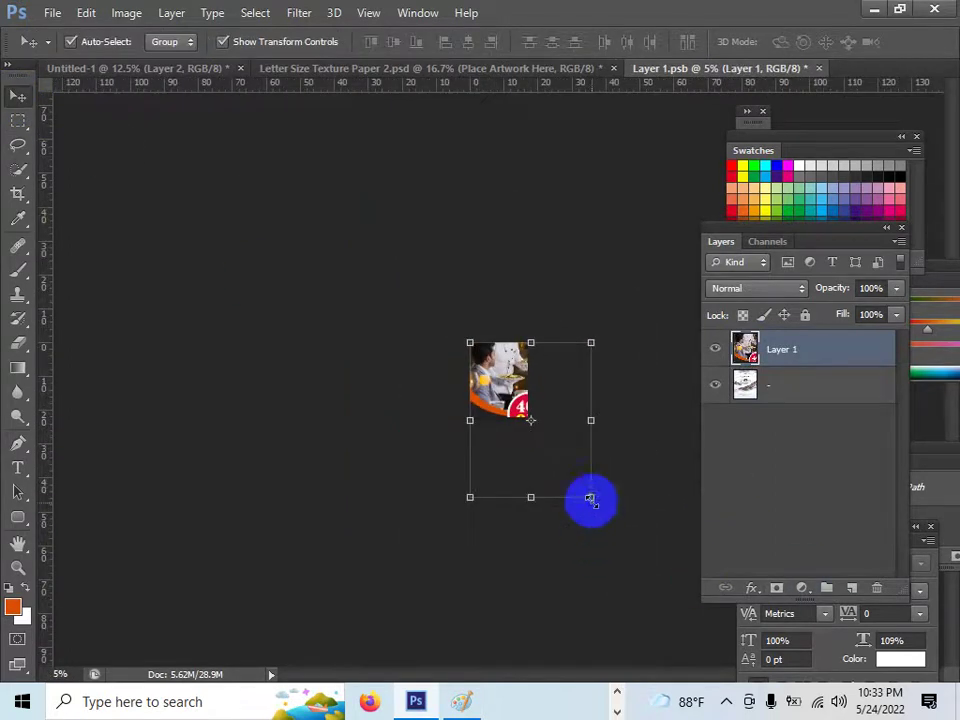
pyautogui.moveTo(591, 497); pyautogui.dragTo(535, 421)
pyautogui.hotkey('ctrl', '+')
pyautogui.hotkey('ctrl', '+')
pyautogui.hotkey('ctrl', '+')
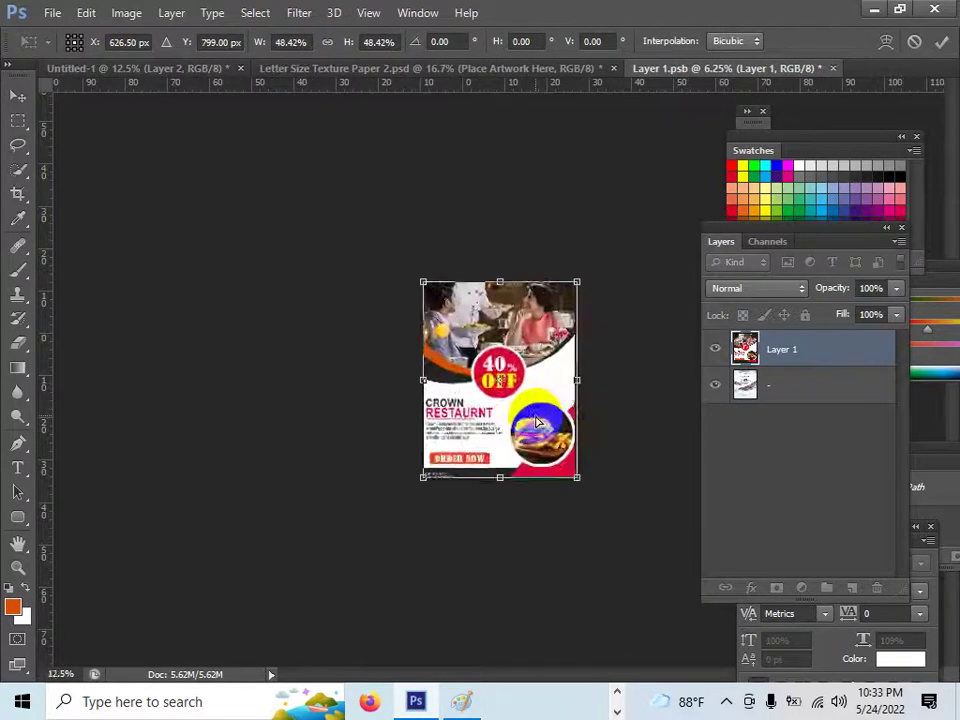
pyautogui.hotkey('ctrl', '+')
pyautogui.hotkey('ctrl', '+')
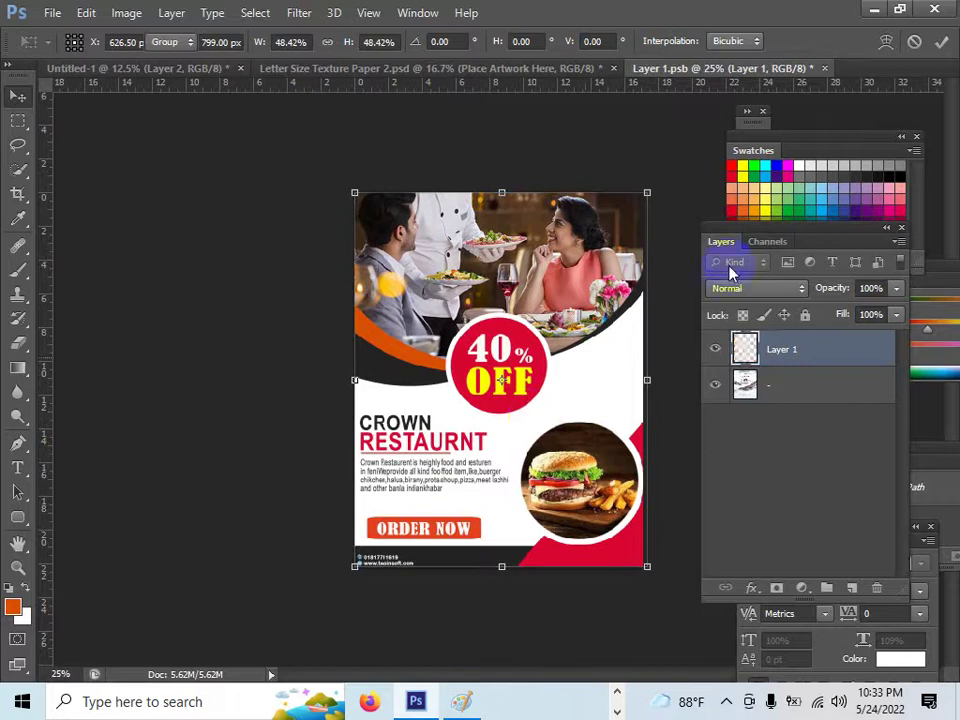
pyautogui.press('Return')
pyautogui.click(824, 69)
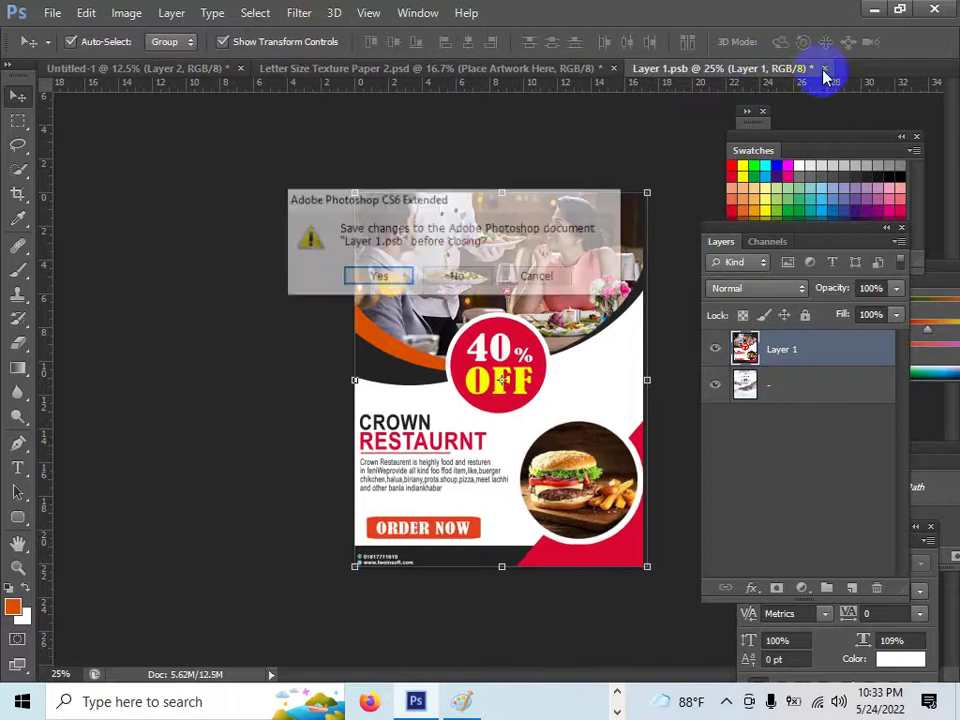
pyautogui.click(398, 273)
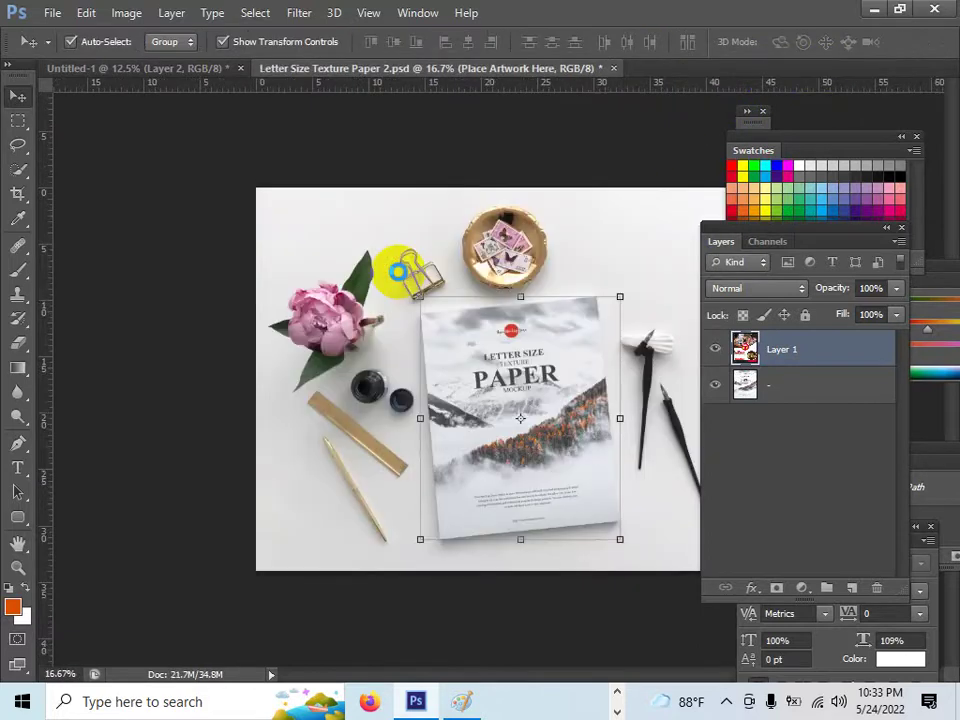
# Select the mockup group and Save As 'flyer' in the Desktop folder.
pyautogui.click(335, 212)
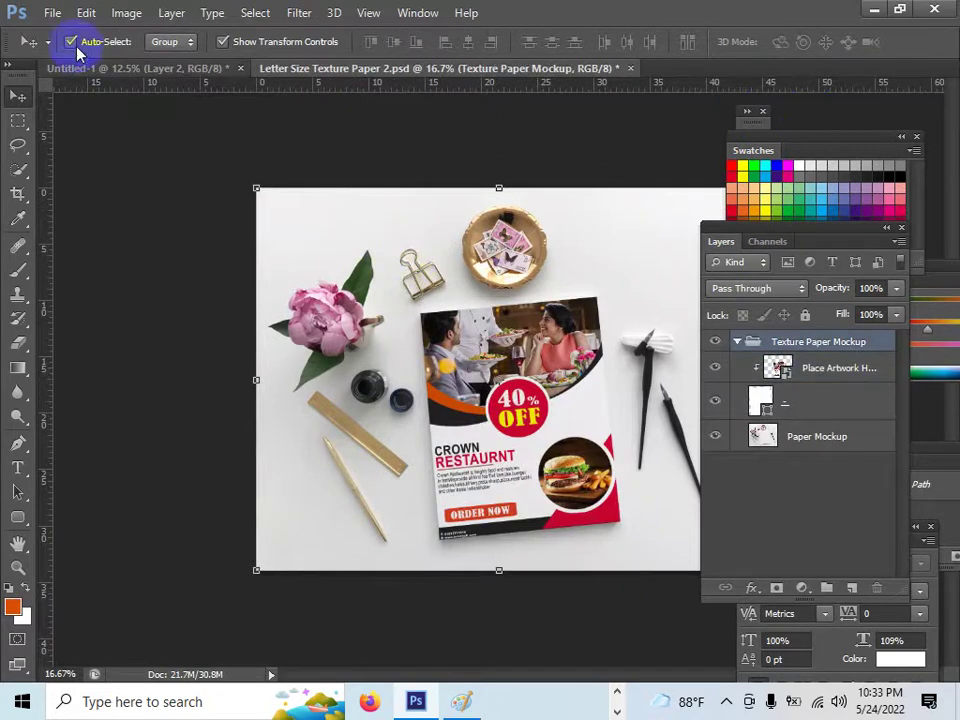
pyautogui.click(52, 13)
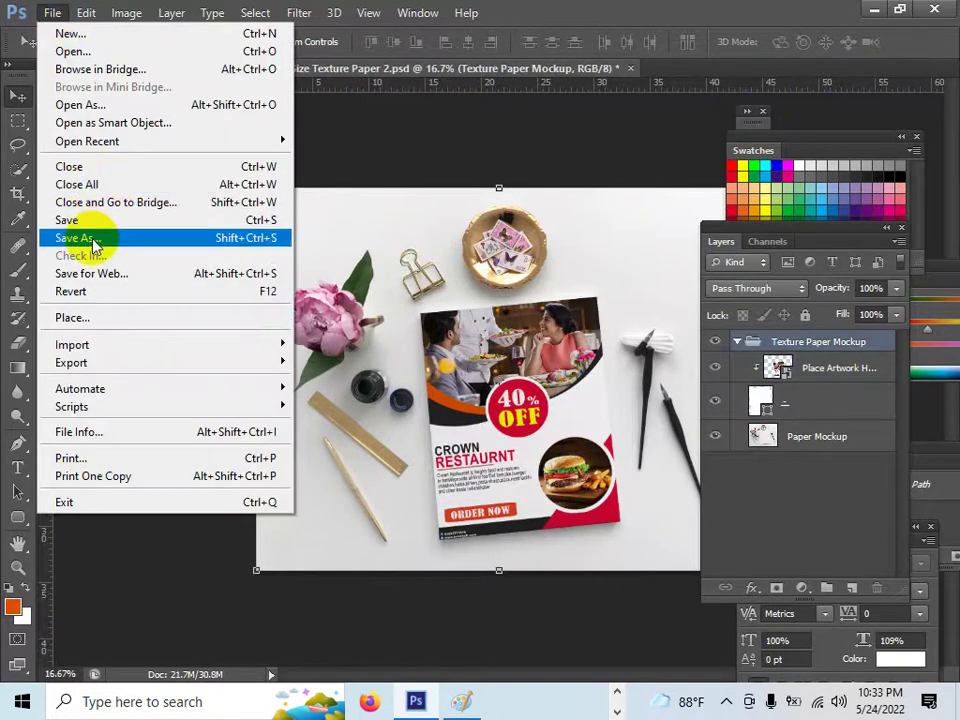
pyautogui.click(90, 237)
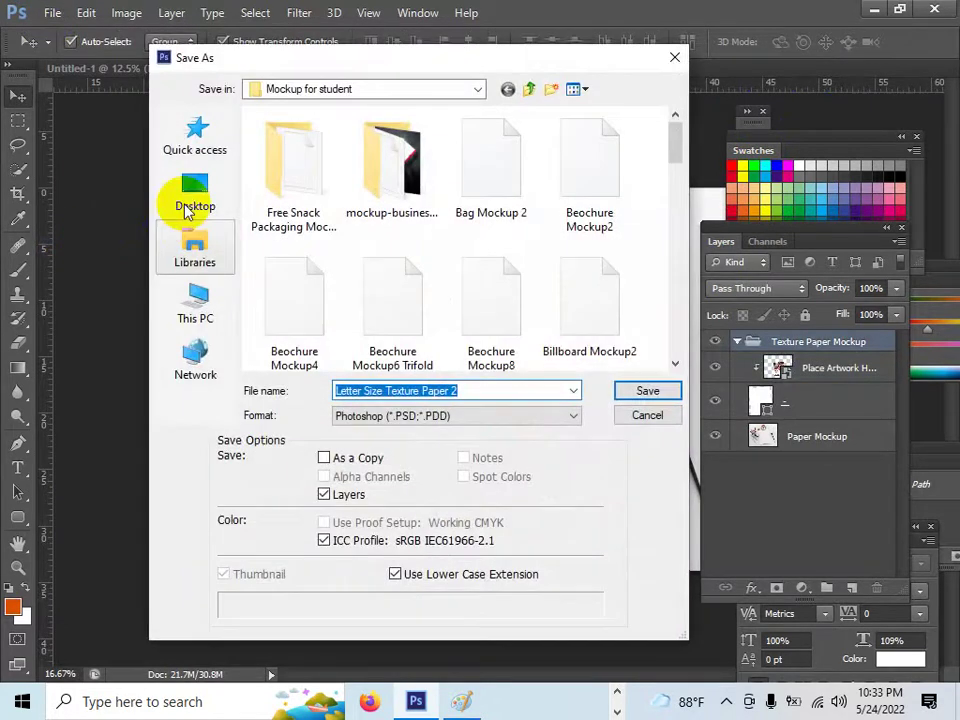
pyautogui.click(190, 198)
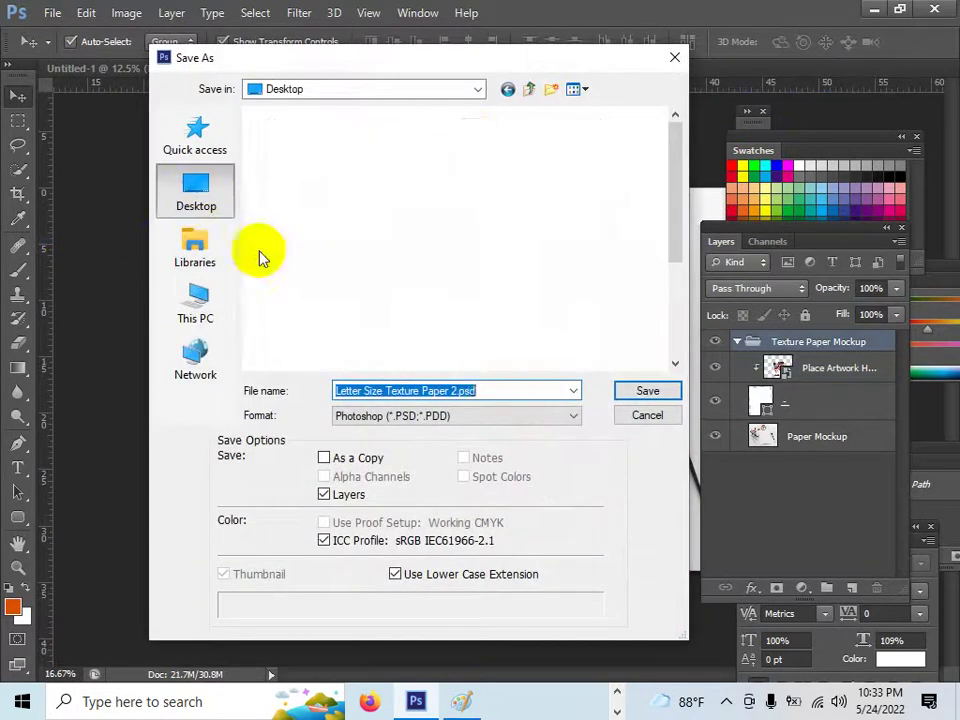
pyautogui.click(500, 390)
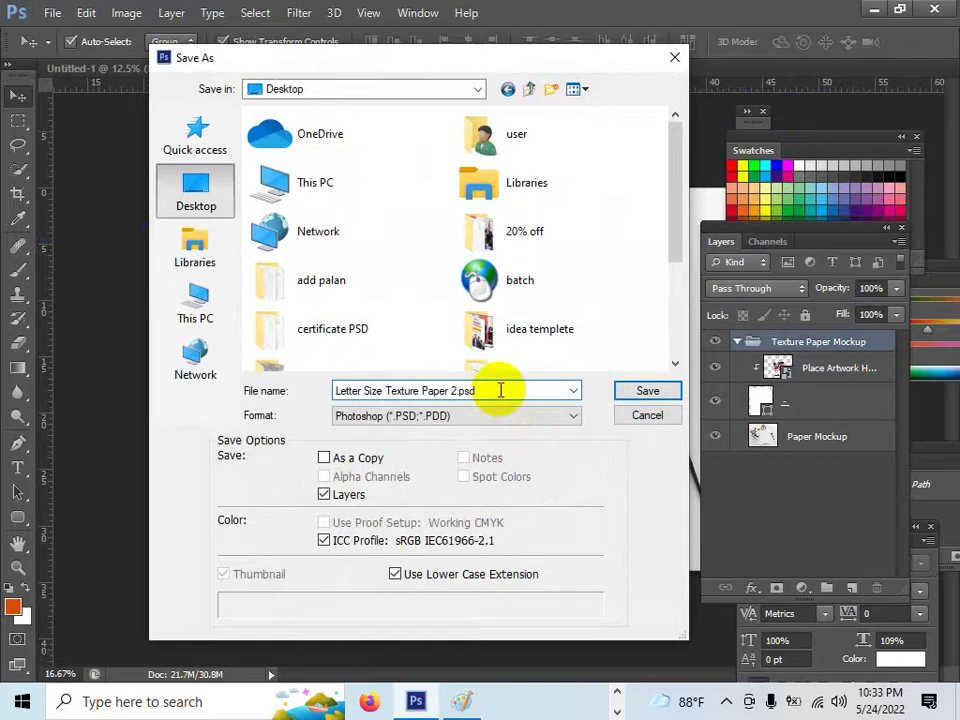
pyautogui.moveTo(500, 390); pyautogui.dragTo(229, 390)
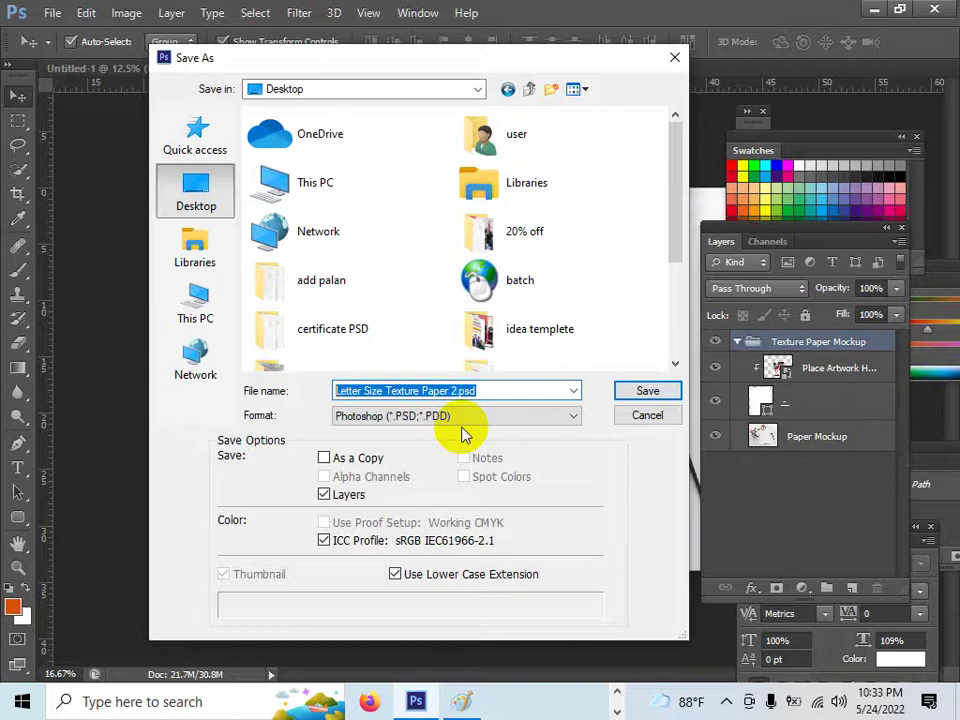
pyautogui.write('fly')
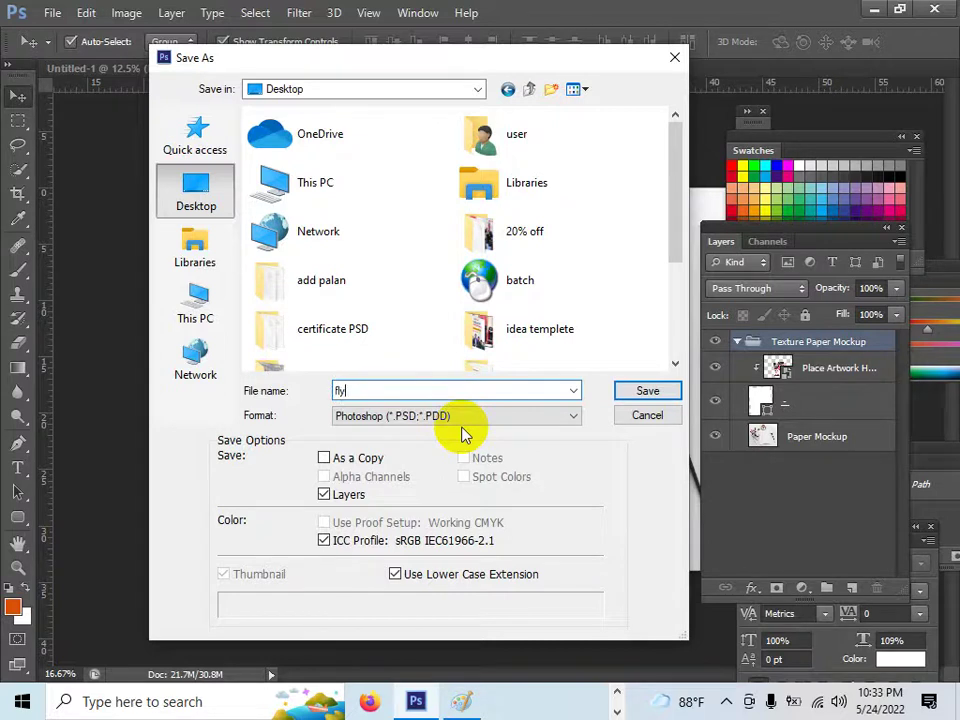
pyautogui.write('er')
pyautogui.click(648, 390)
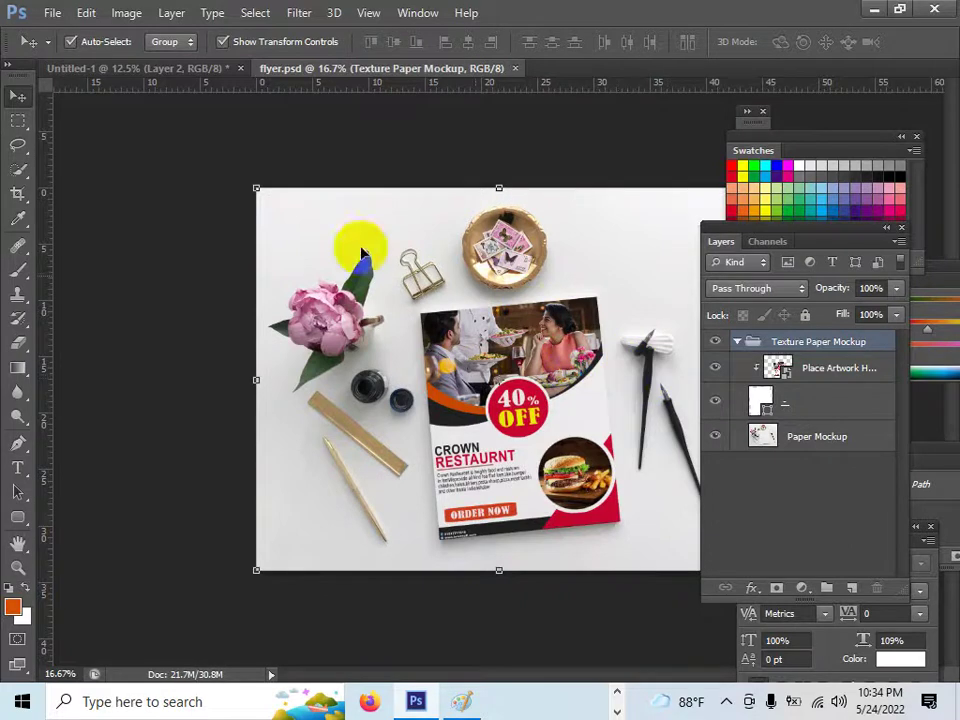
# Minimize the Photoshop window to reveal the Chrome flyer image results.
pyautogui.click(868, 11)
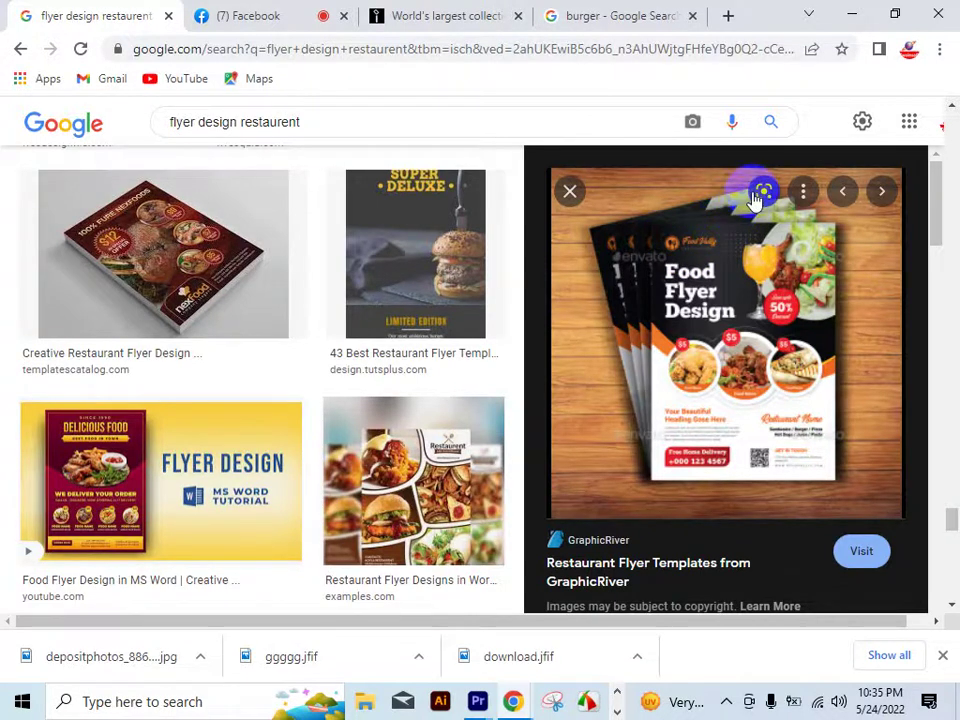
# End the Facebook live video from its broadcast dashboard and confirm ending it.
pyautogui.scroll(-5, 757, 197)
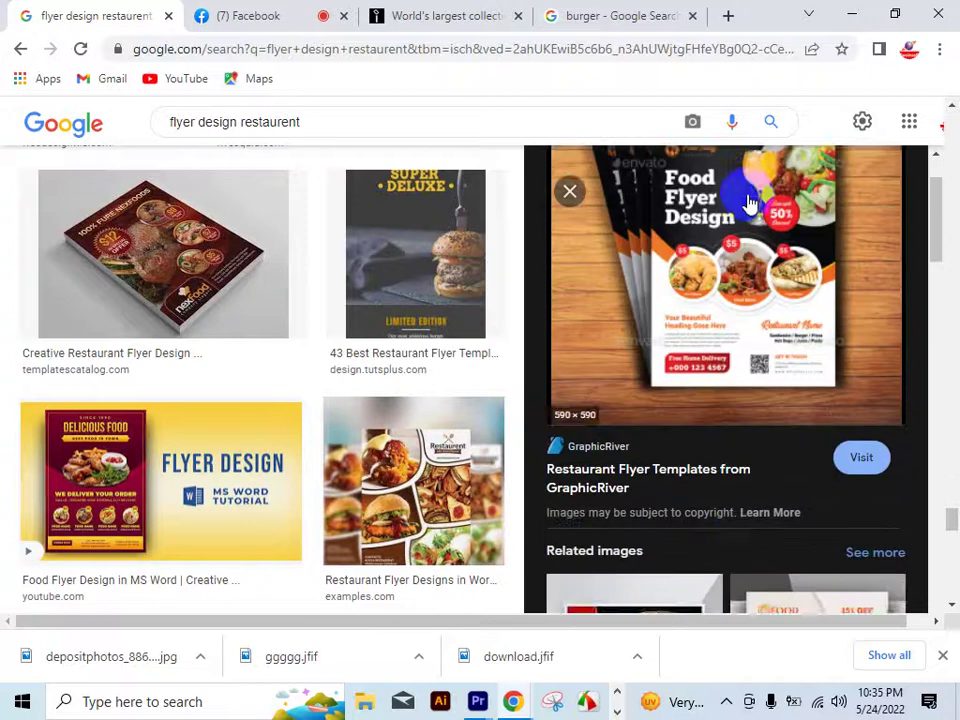
pyautogui.scroll(-2, 744, 226)
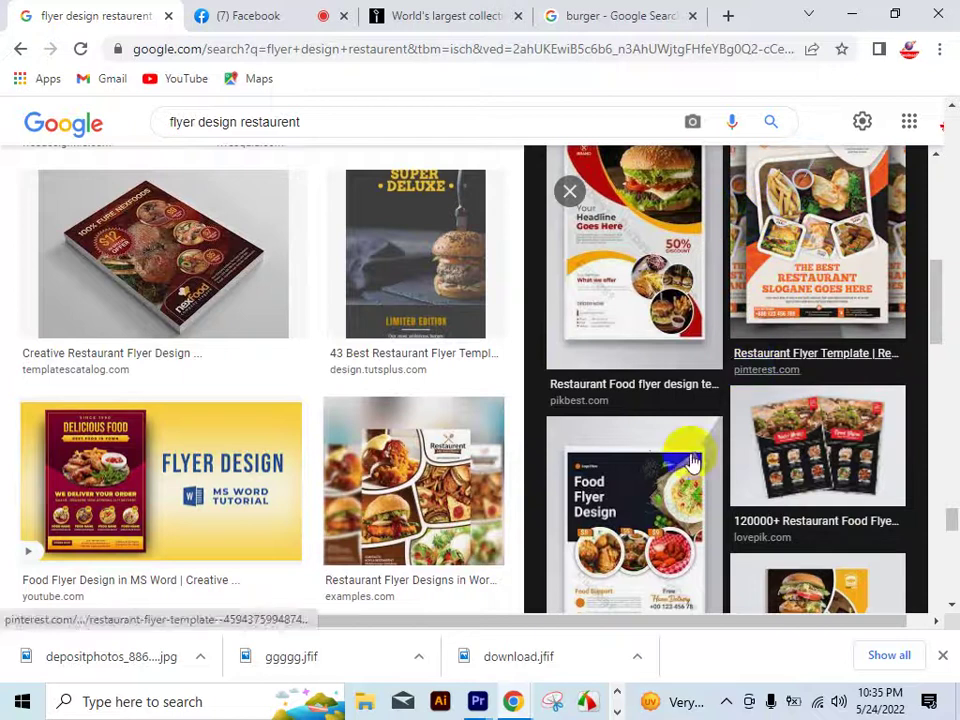
pyautogui.click(265, 14)
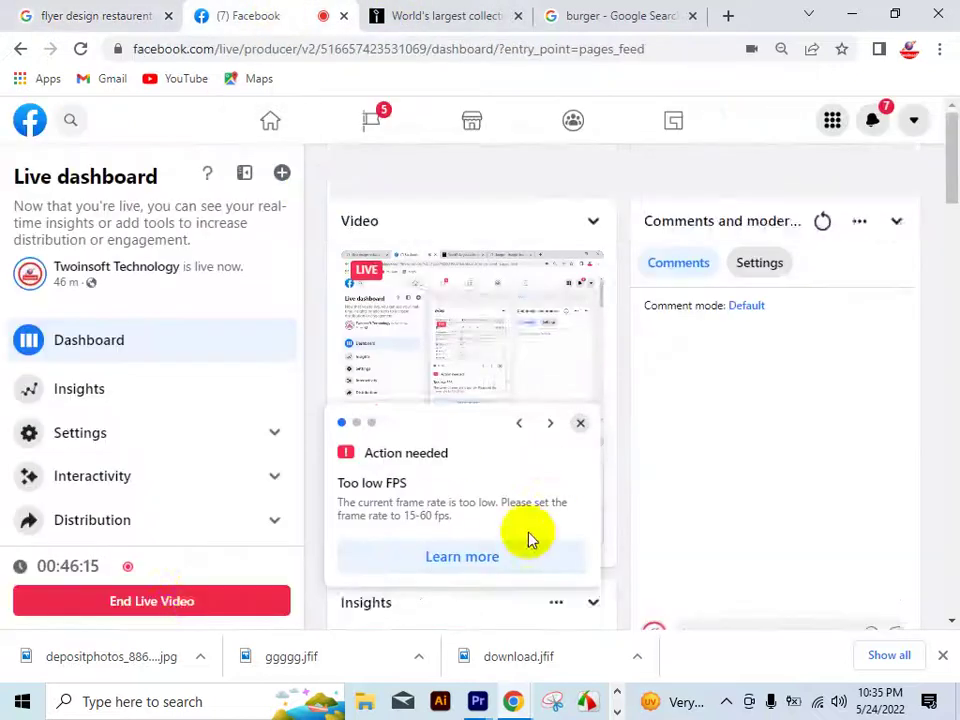
pyautogui.click(195, 604)
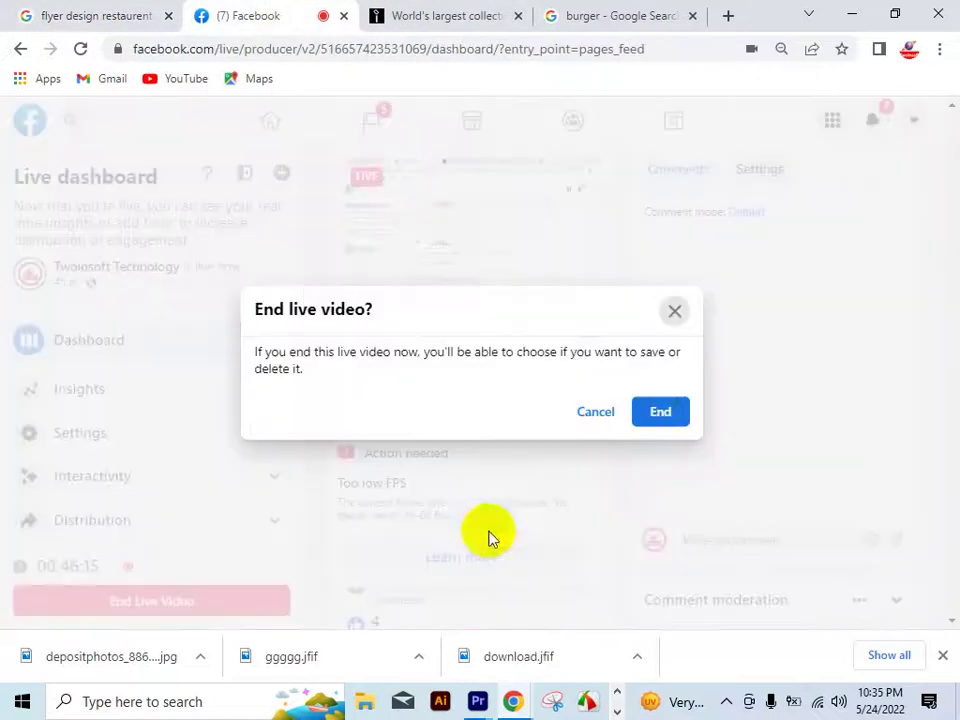
pyautogui.click(660, 411)
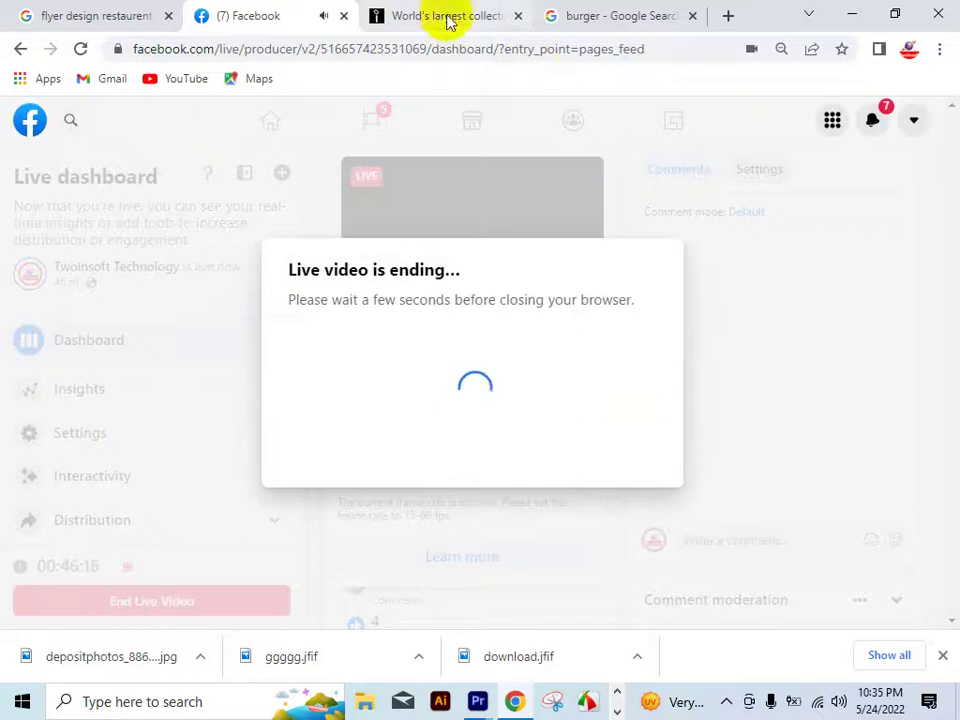